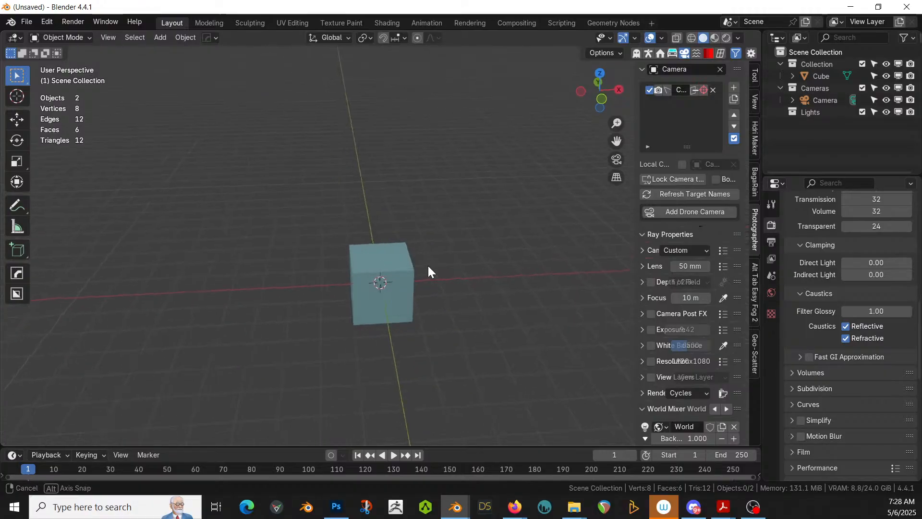
- Delete the default cube and generate a new male human from the first HumGen starting preset
click(367, 265)
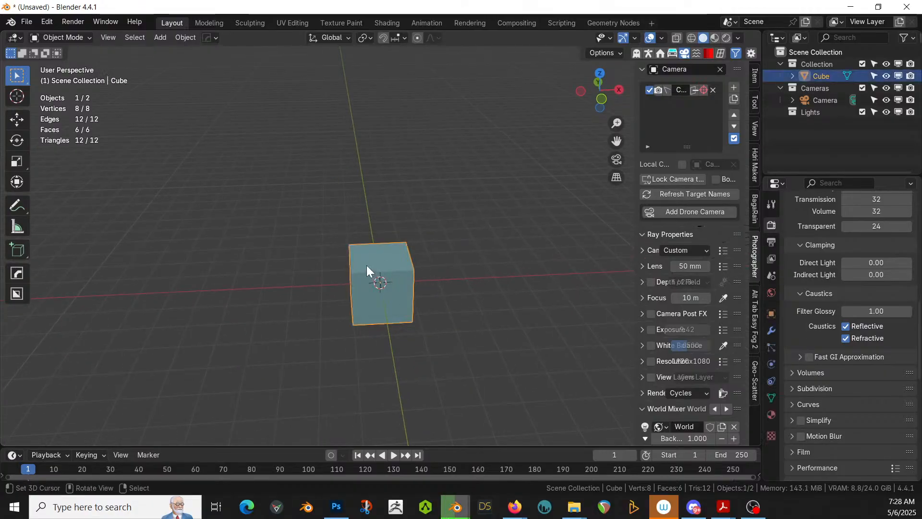
key(Delete)
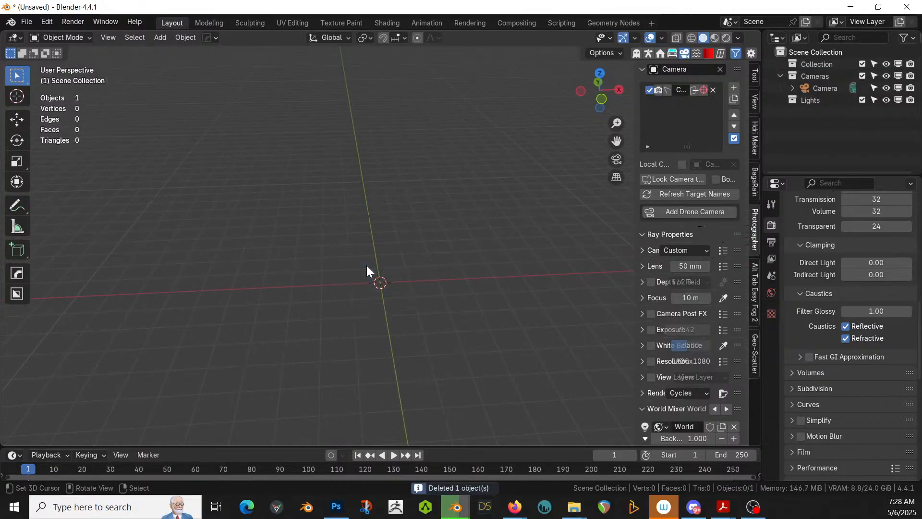
click(647, 52)
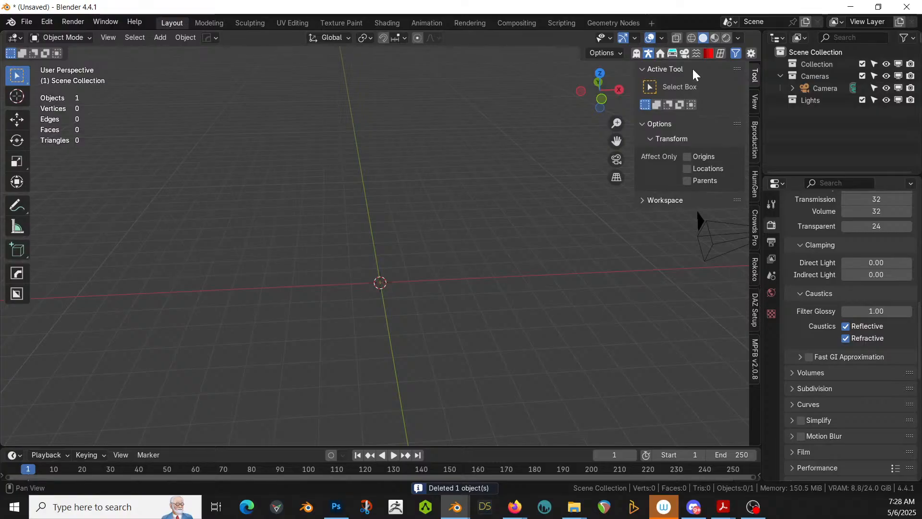
click(755, 185)
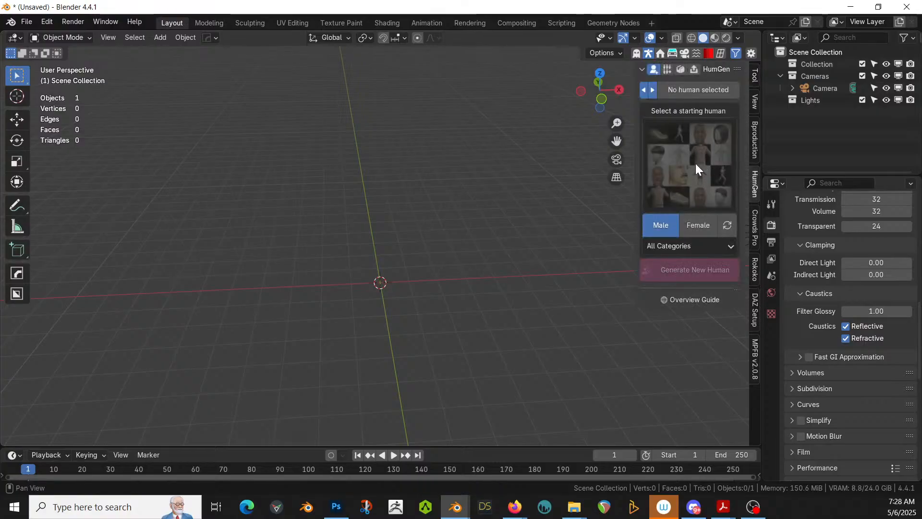
click(696, 163)
click(620, 251)
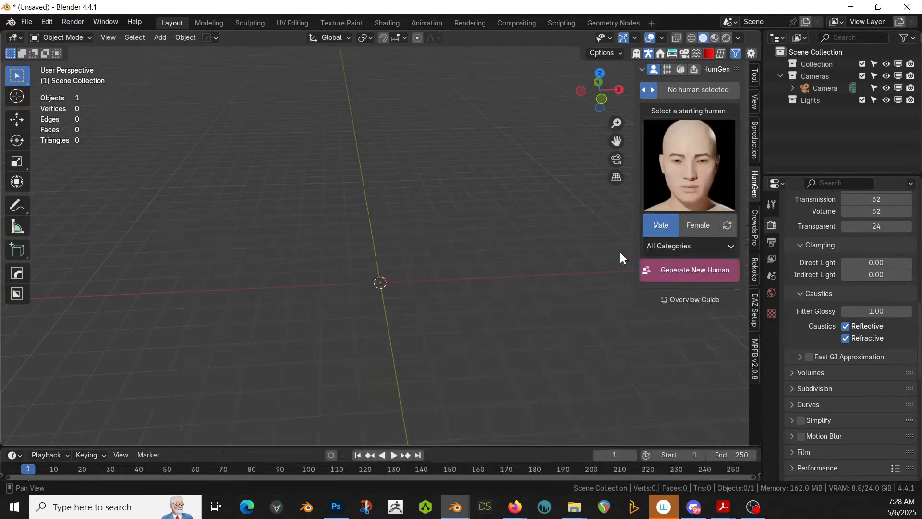
click(687, 271)
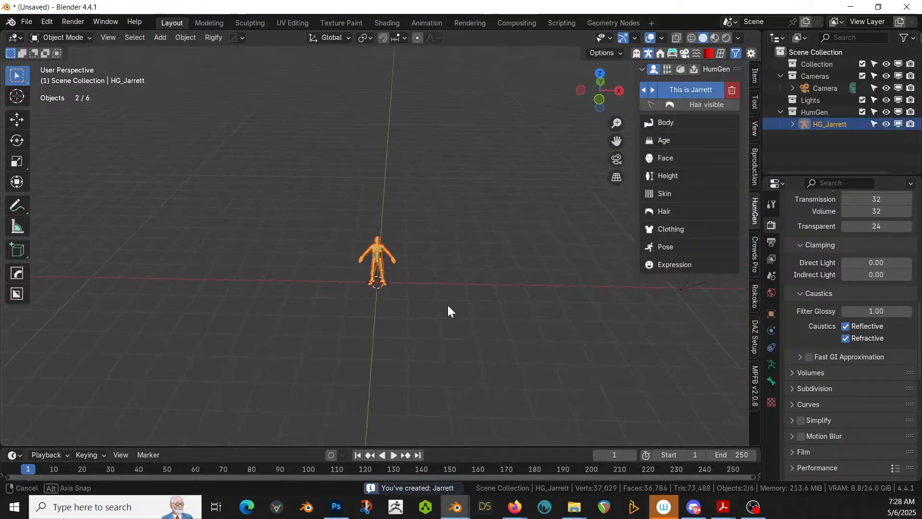
middle_drag(447, 305, 514, 322)
key(KP_3)
scroll(431, 304, up, 3)
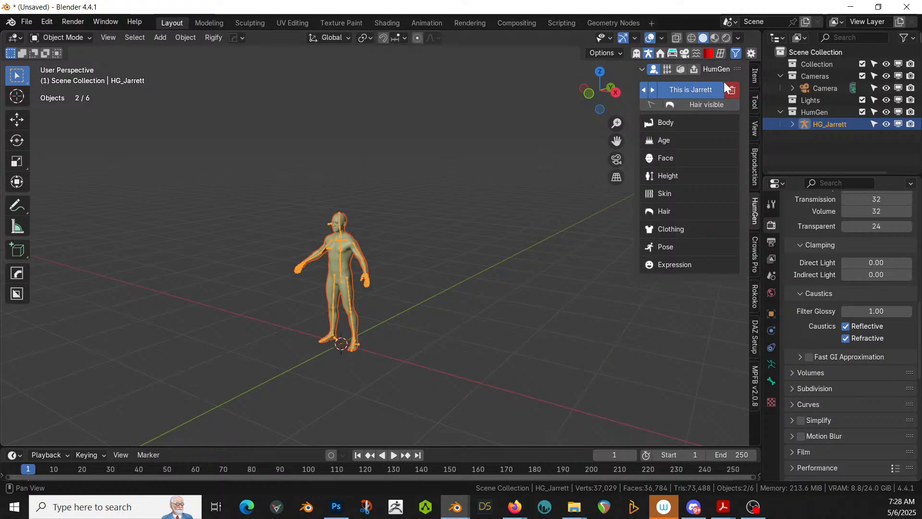
- Add the HD Porsche_Panamera_4S from the Sedan car models to the centre of the scene
click(673, 53)
click(753, 345)
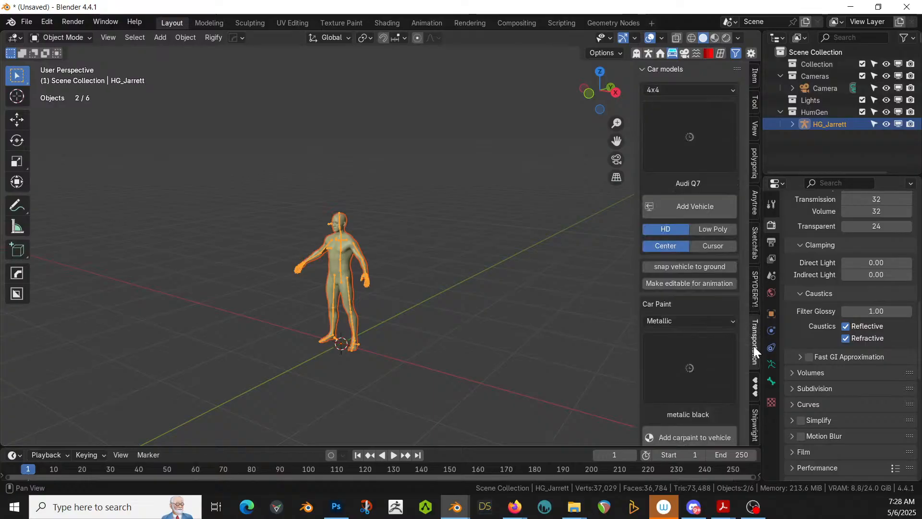
click(699, 146)
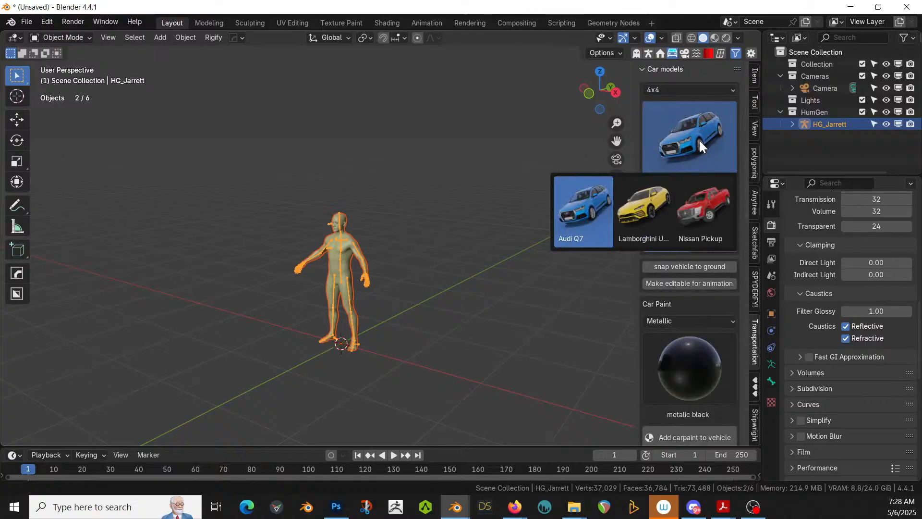
click(687, 91)
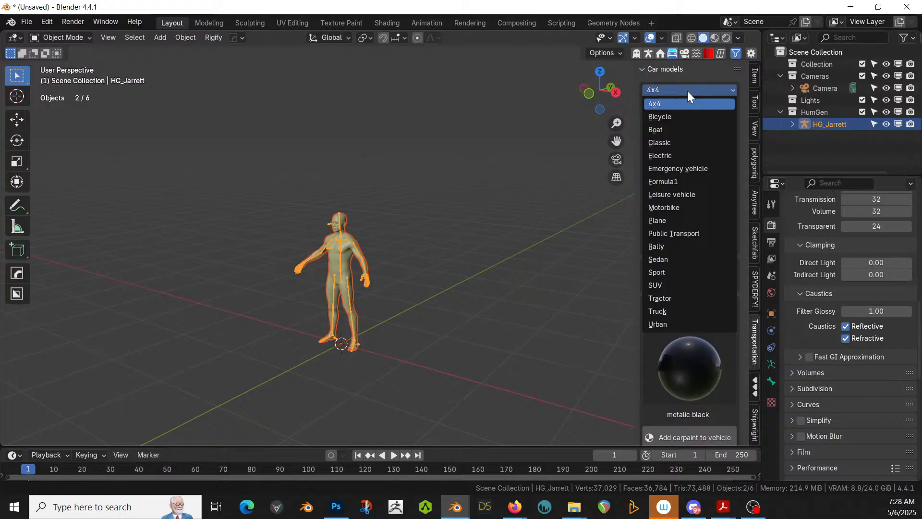
click(679, 259)
click(689, 128)
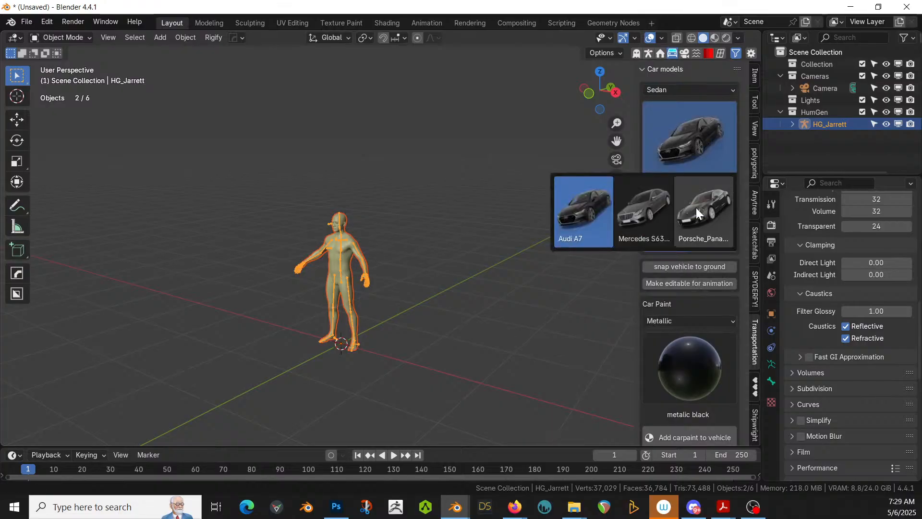
click(684, 213)
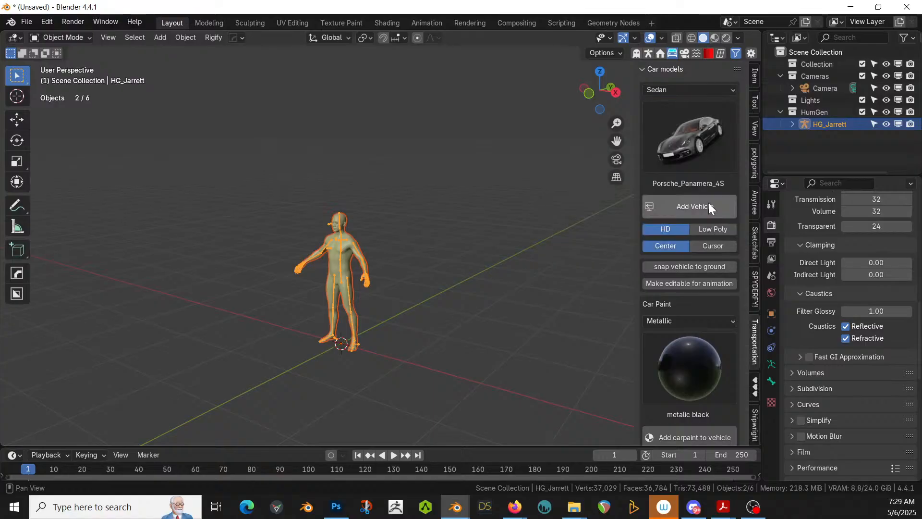
click(685, 207)
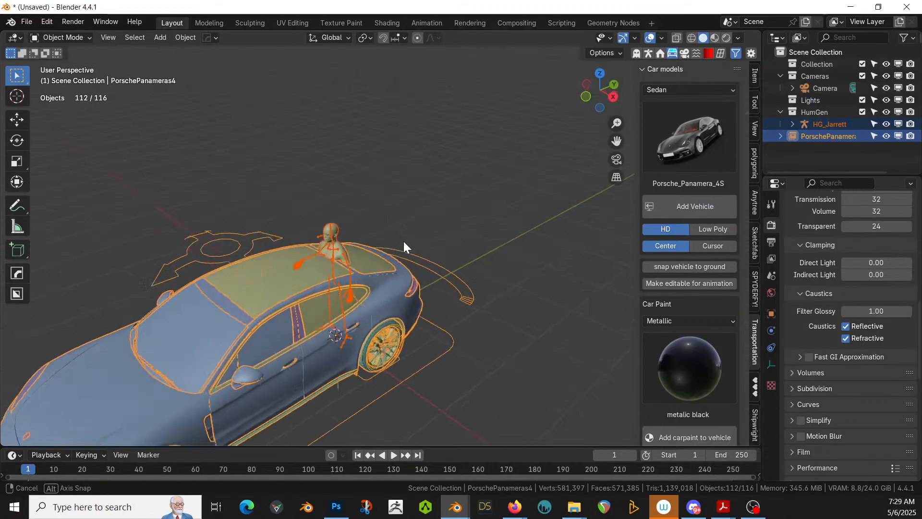
middle_drag(403, 241, 330, 178)
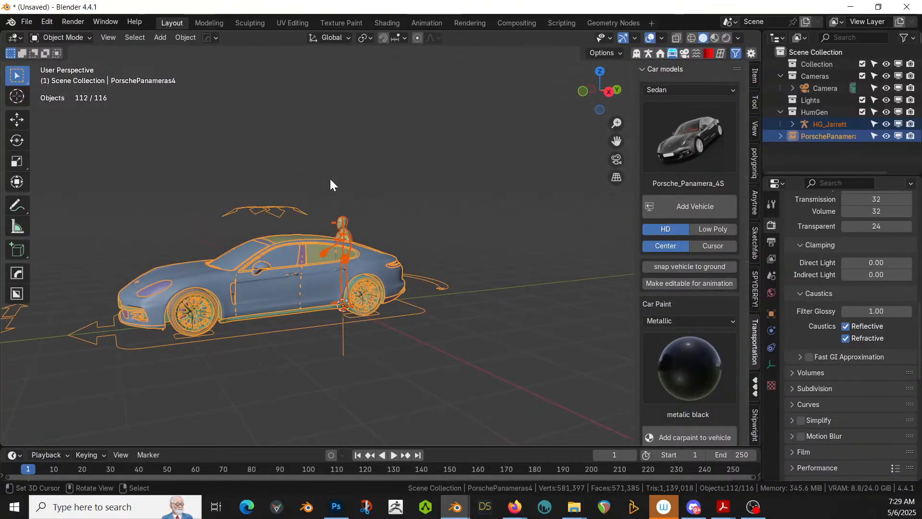
- Start saving the scene under a new name and create a folder "250506-1 Livestream AV Flyer" inside 00 Paracologies
click(26, 22)
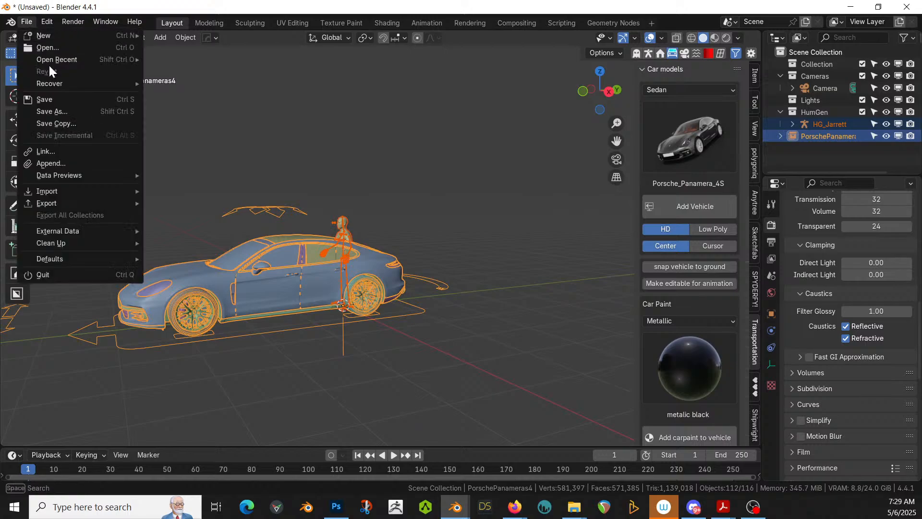
click(62, 110)
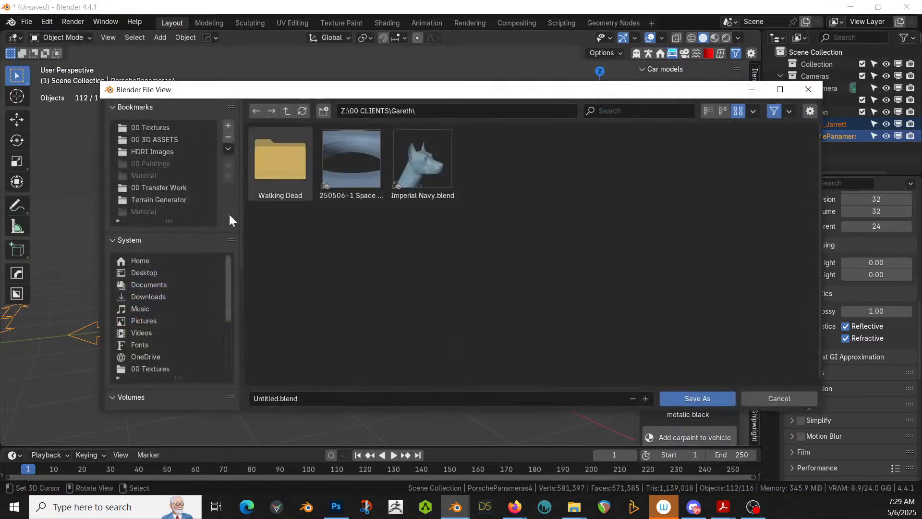
scroll(183, 324, down, 2)
scroll(156, 362, down, 6)
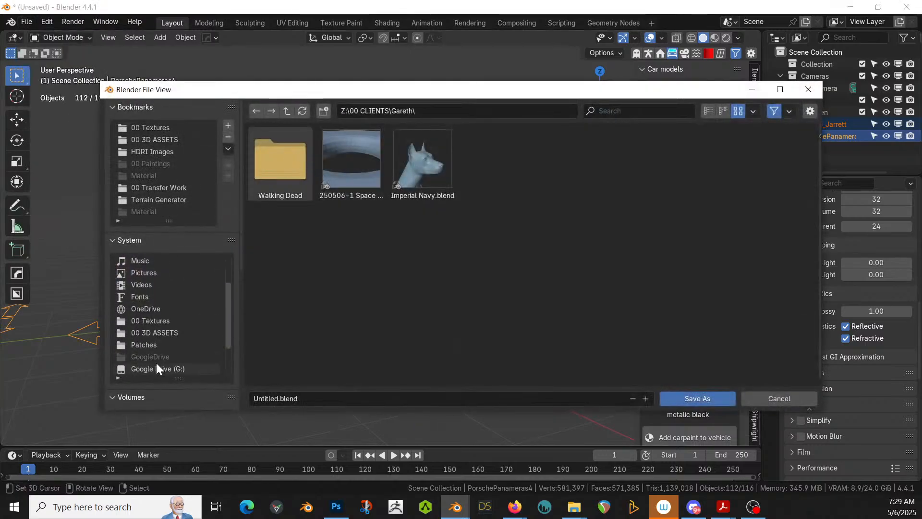
click(169, 344)
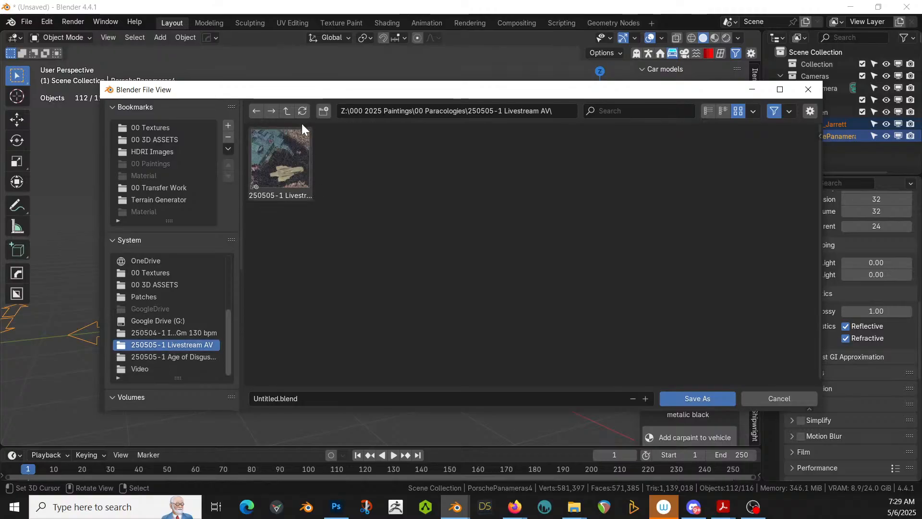
click(285, 110)
click(323, 111)
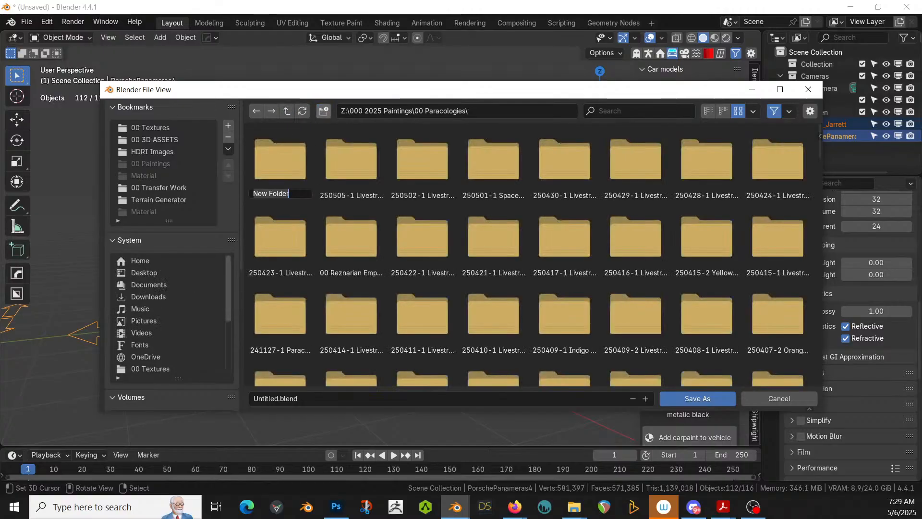
text(25050)
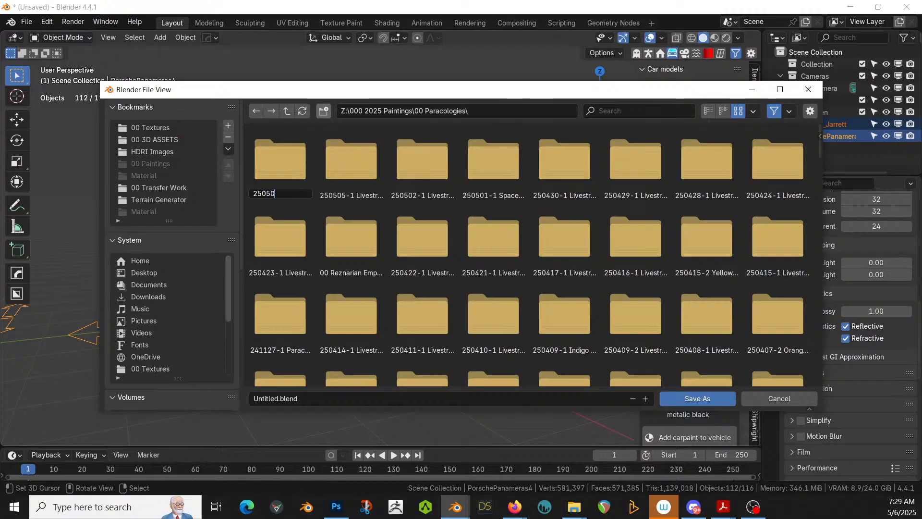
text(6-1 Livestream AV)
text( Flyer)
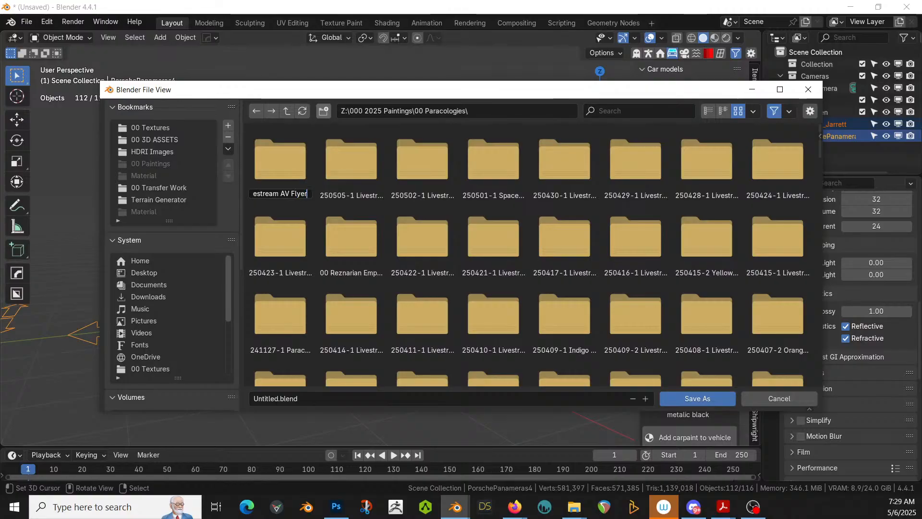
key(Home)
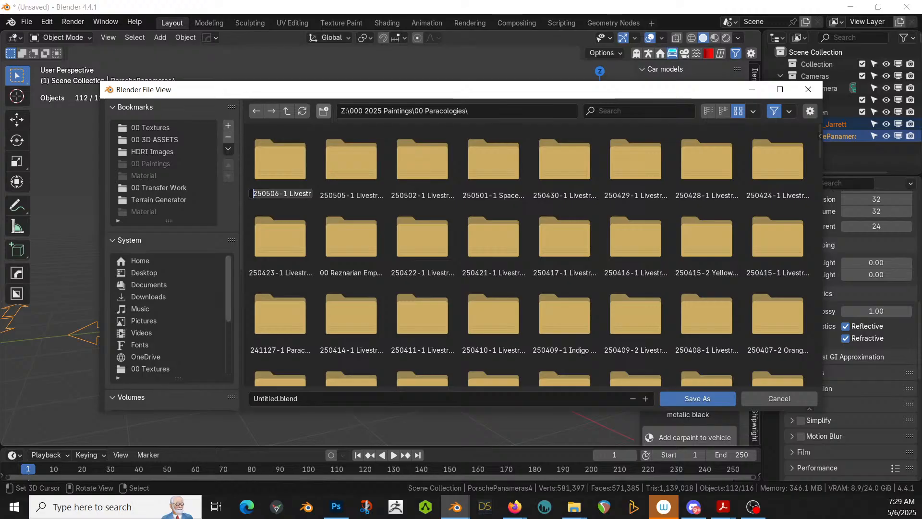
key(Return)
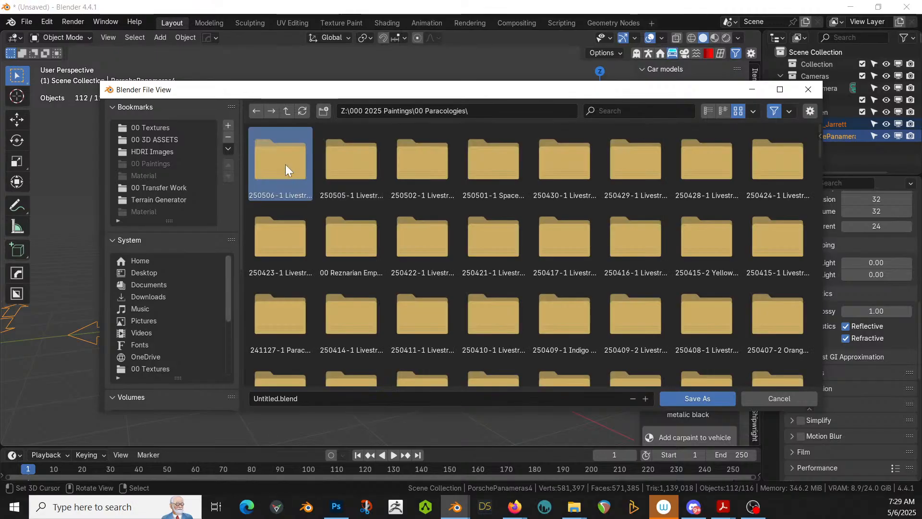
- Save the scene in the new folder as "250506-1 Livestream AV Flyer"
double_click(284, 163)
click(303, 403)
text(250506-1 Livestream AV Flyer)
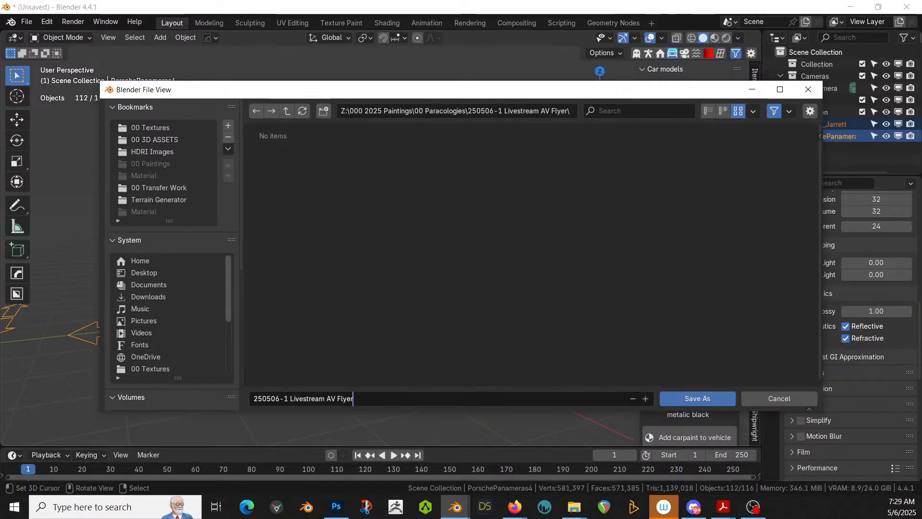
key(Return)
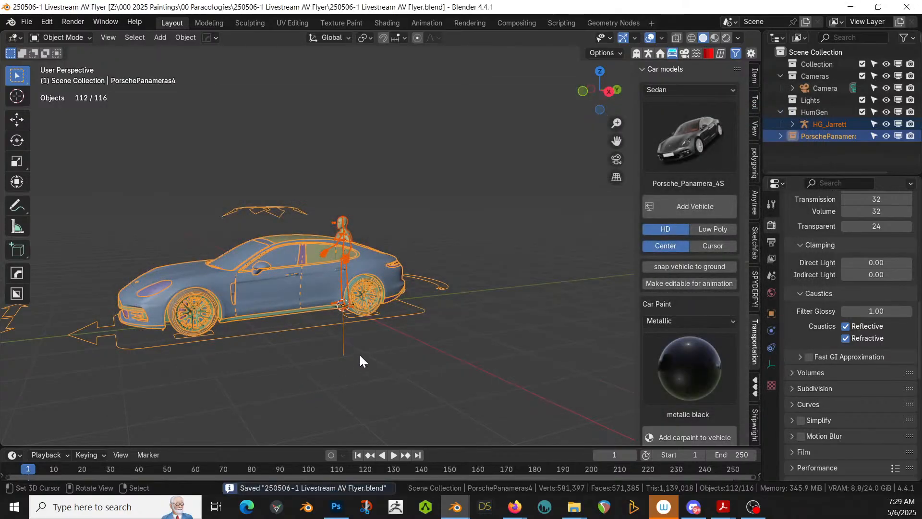
- Move the whole Porsche about -10.43 m along the global X axis, away from the human figure
click(436, 200)
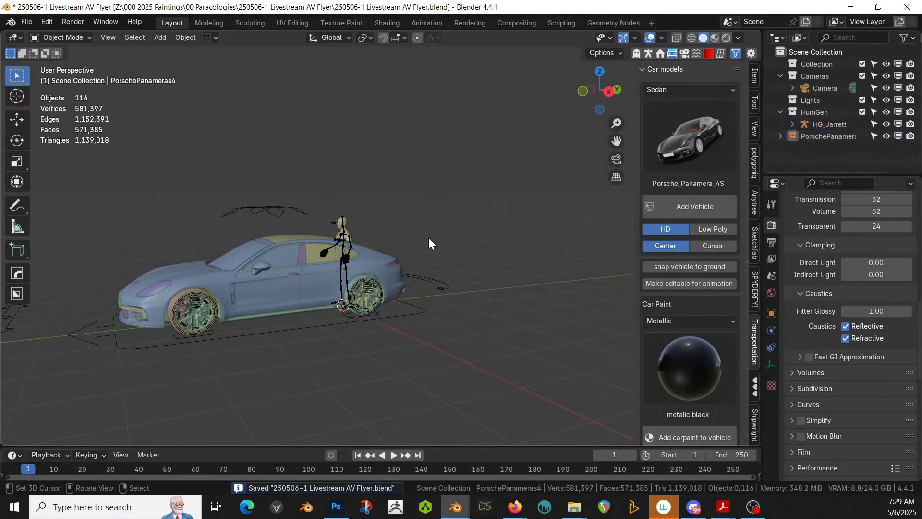
middle_drag(421, 246, 410, 273)
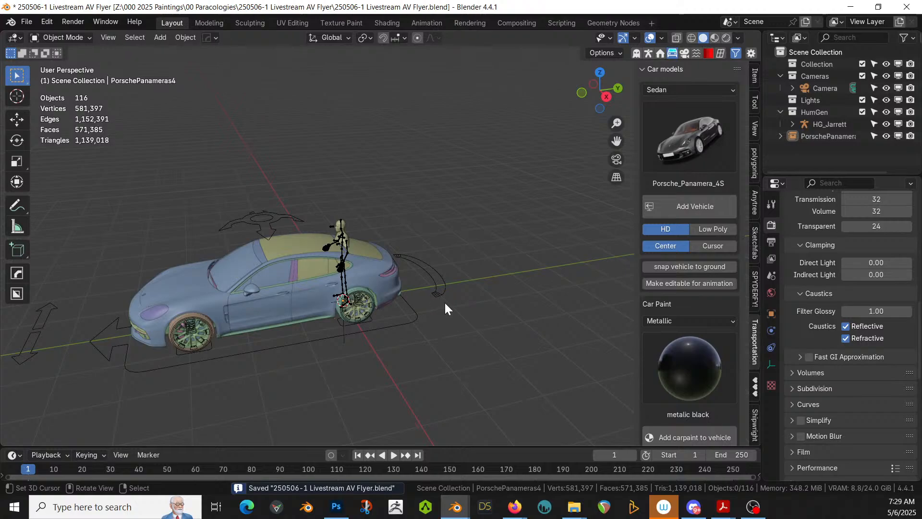
click(817, 135)
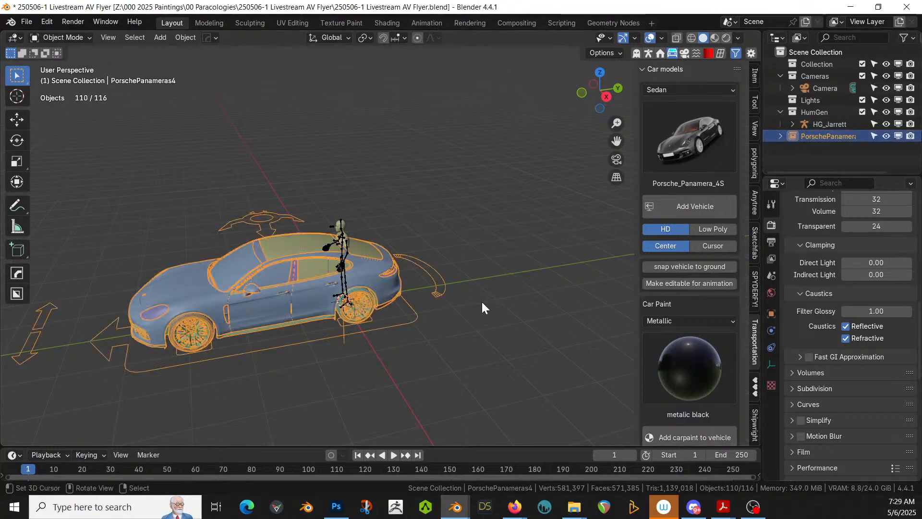
key(g)
key(x)
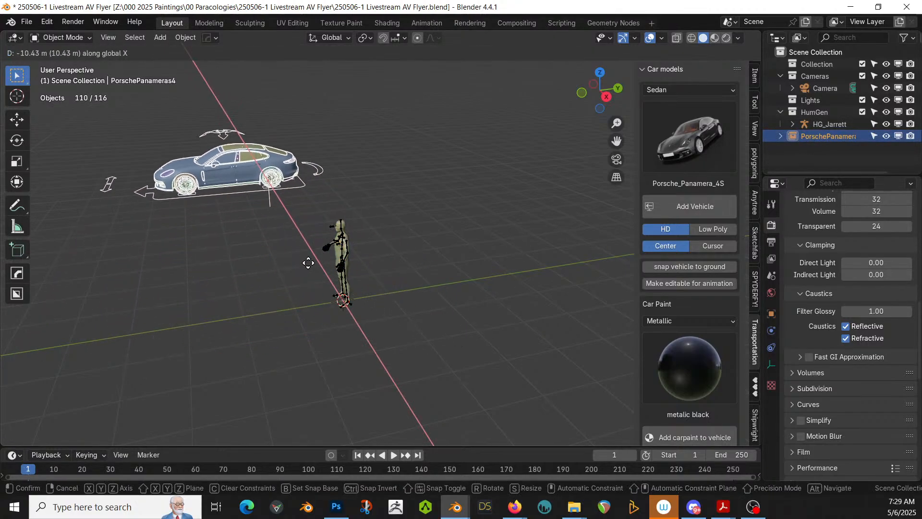
click(308, 262)
- Add a Random Starship mesh at the world origin and set its hull's origin mode to Static
middle_drag(401, 259, 411, 306)
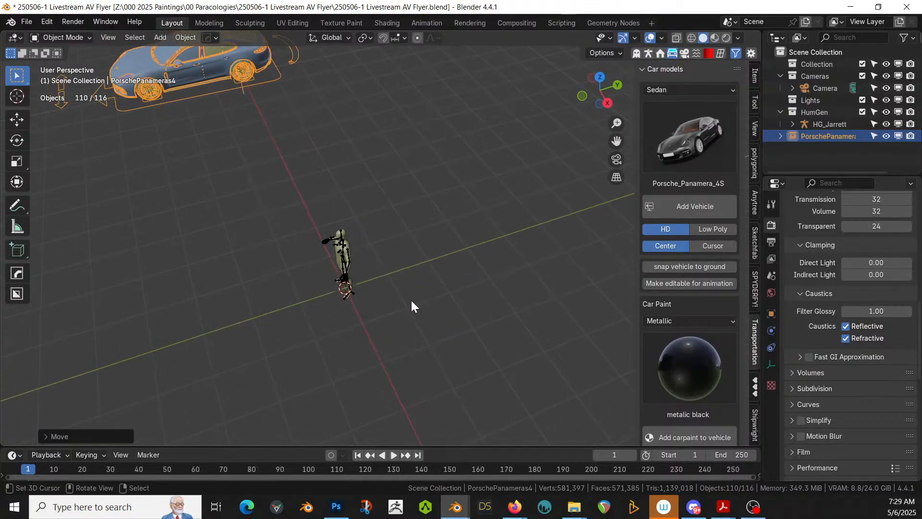
key(KP_7)
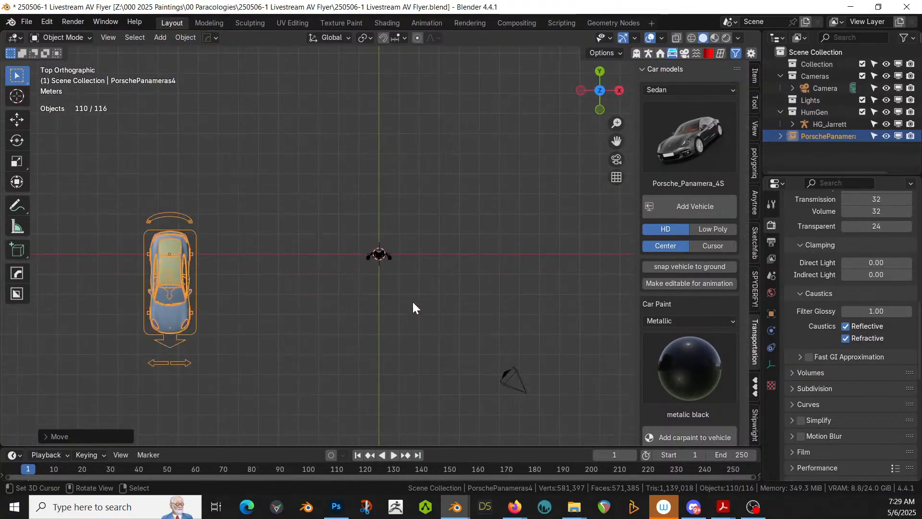
key(shift+a)
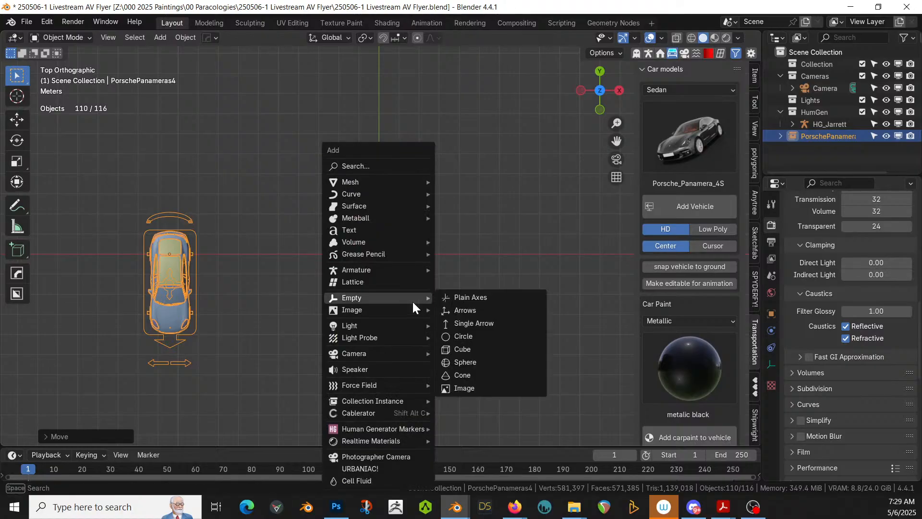
mouse_move(387, 182)
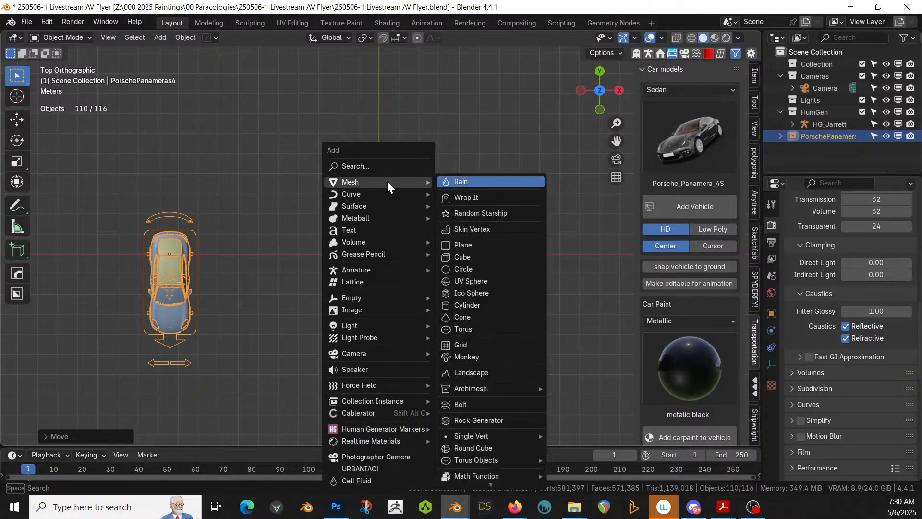
click(485, 213)
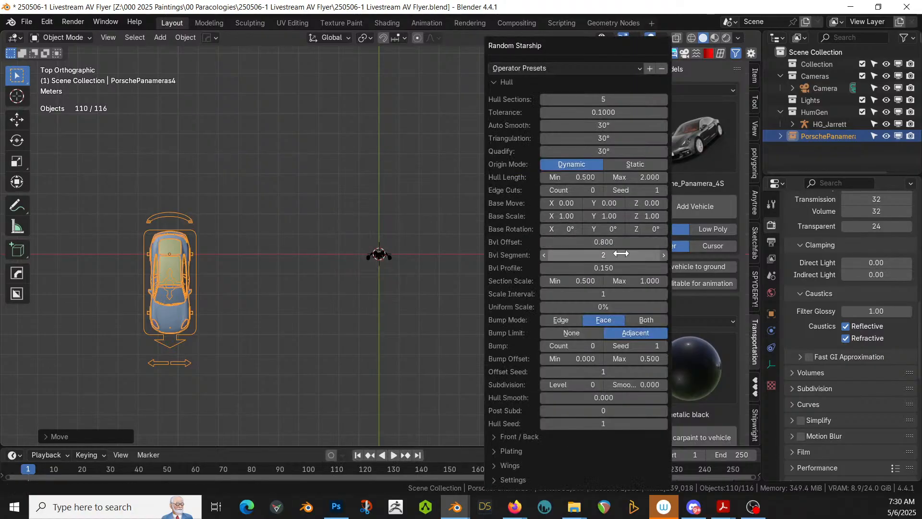
click(632, 165)
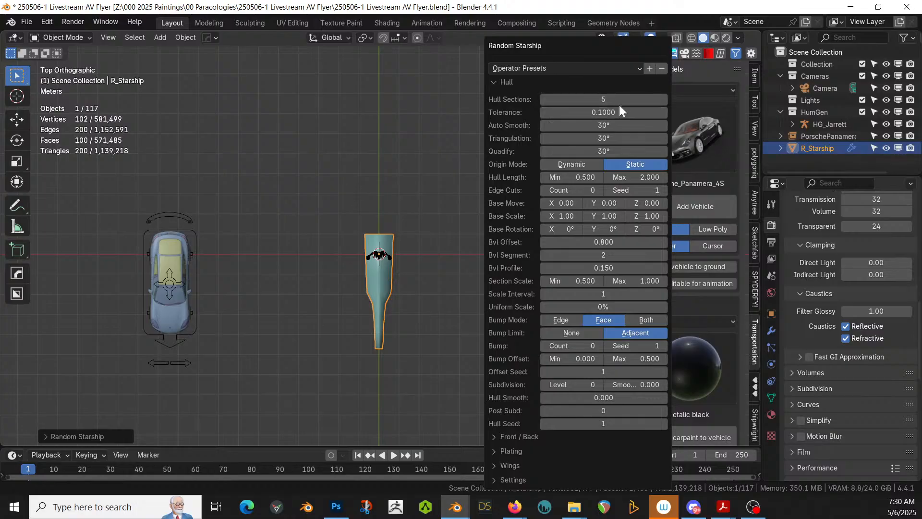
- Load the 12 hull preset for the Random Starship and set its hull sections to 4
click(603, 70)
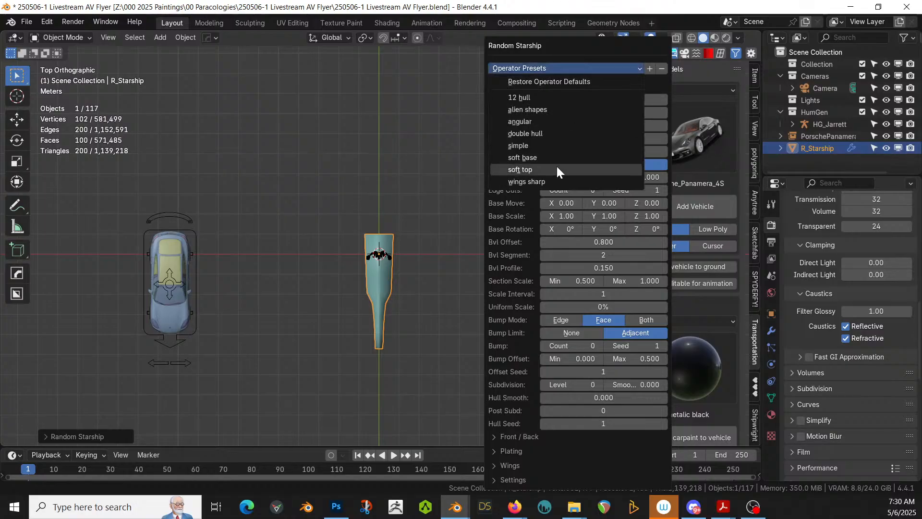
click(534, 98)
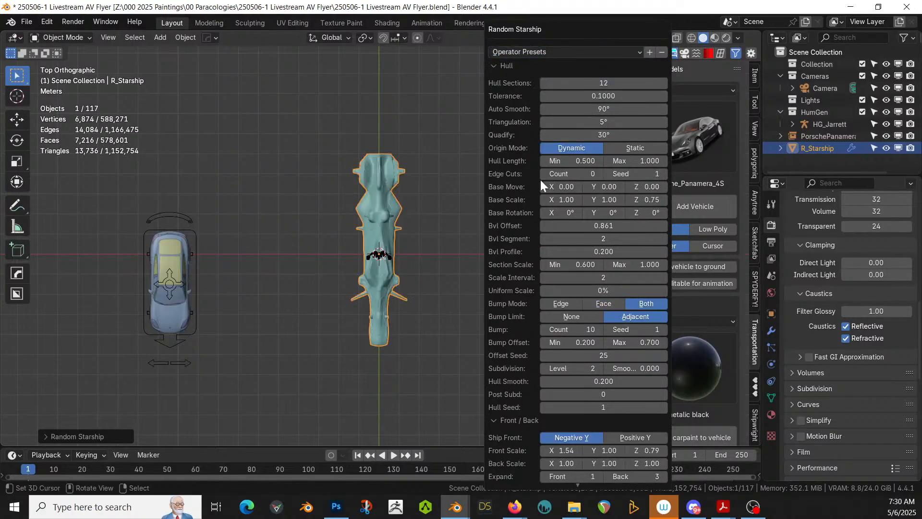
click(604, 83)
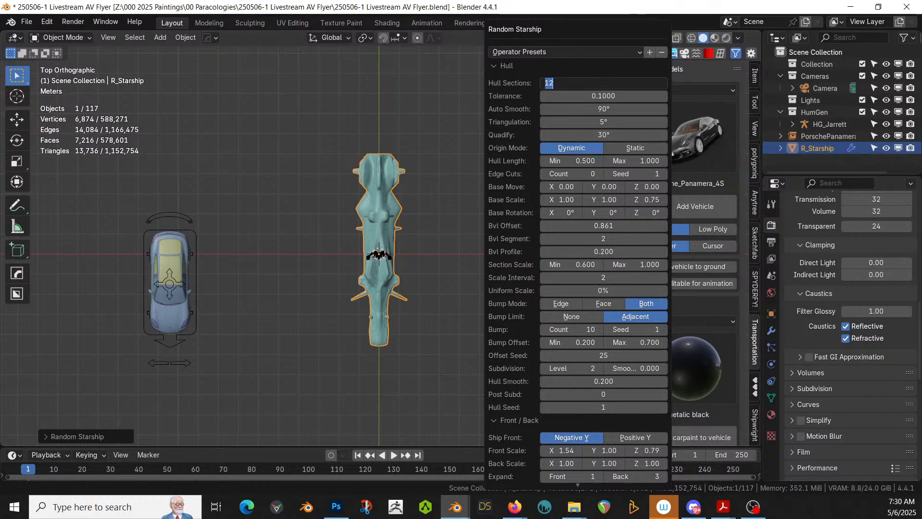
text(4)
key(Return)
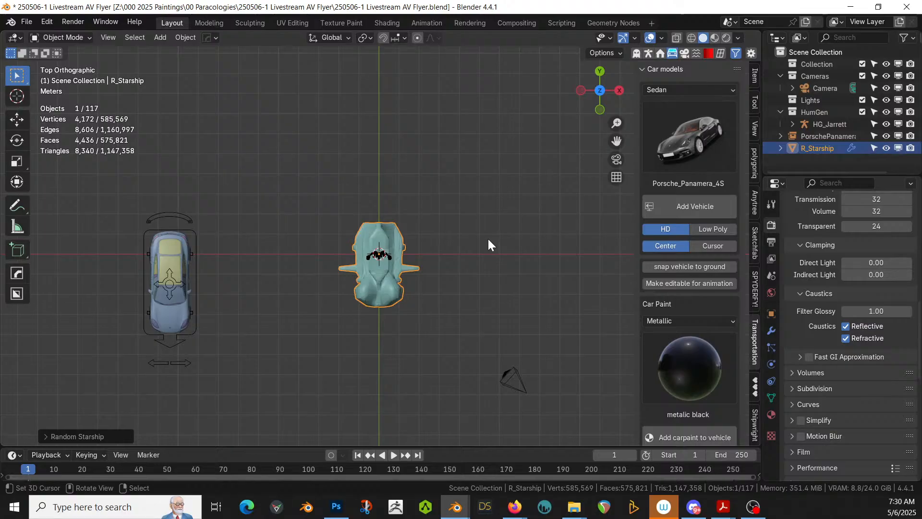
- Narrow the starship hull by setting its base scale X to 0.80
key(F9)
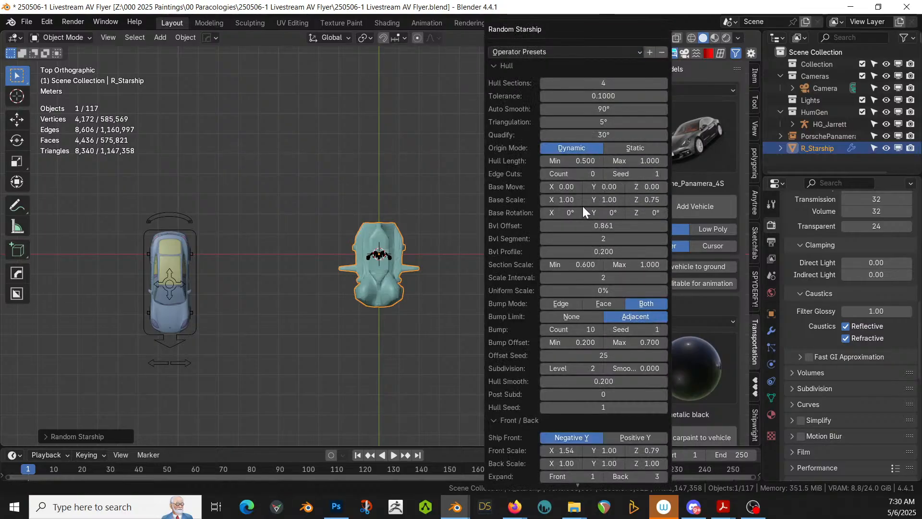
mouse_move(561, 199)
mouse_down()
mouse_move(535, 199)
mouse_move(558, 200)
mouse_up()
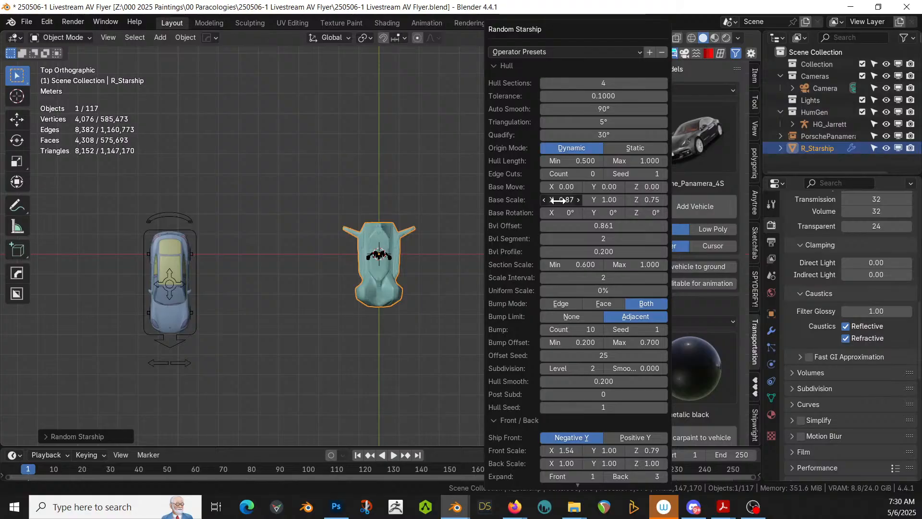
click(576, 198)
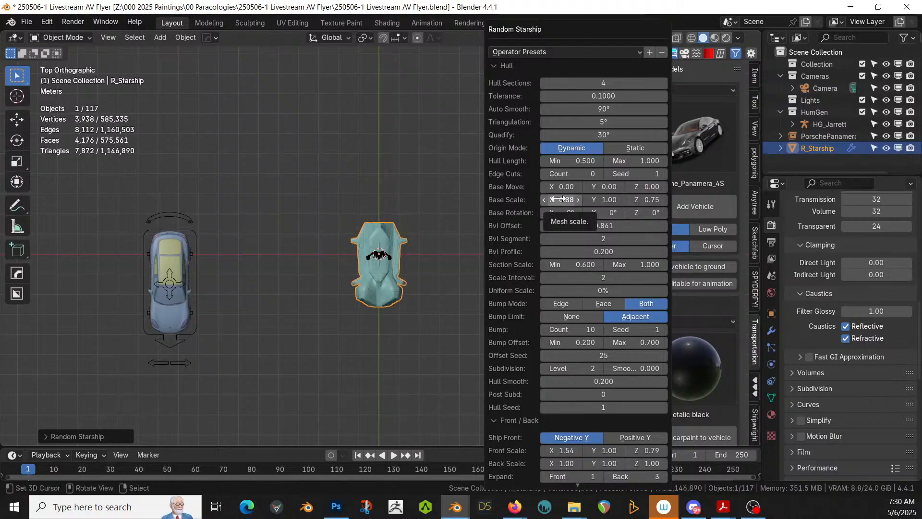
click(557, 198)
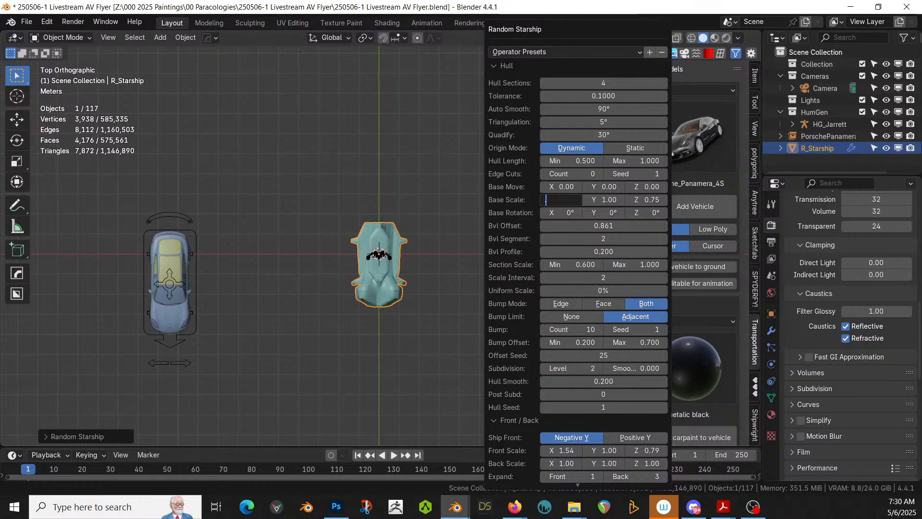
text(0.8)
key(Return)
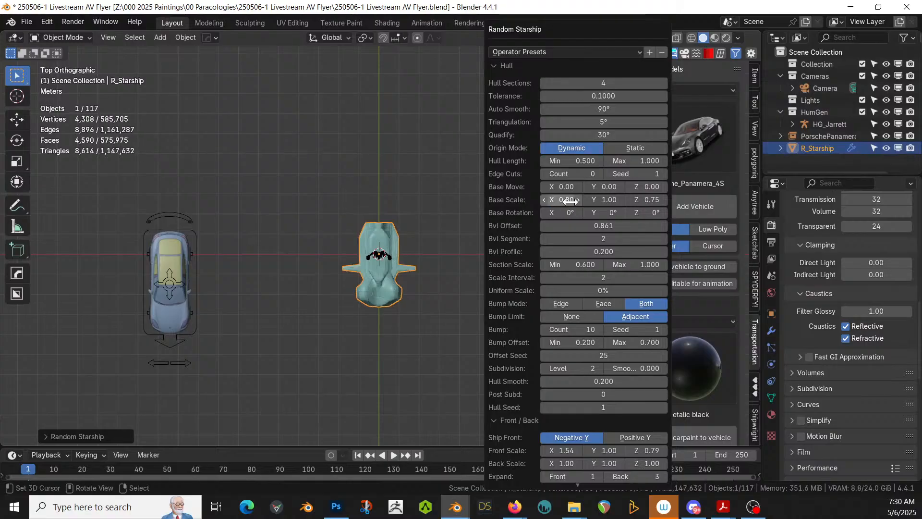
- Flatten the starship hull by setting its base scale Z to 0.50
middle_drag(447, 268, 330, 153)
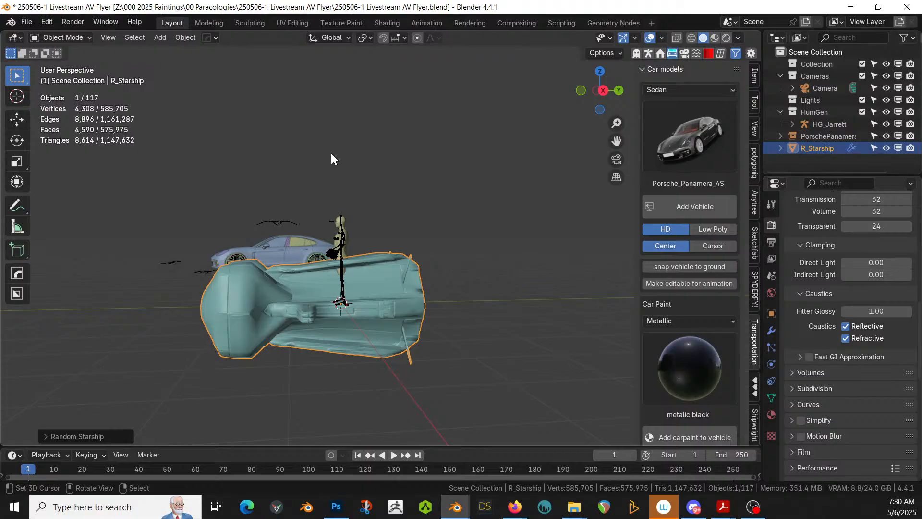
key(F9)
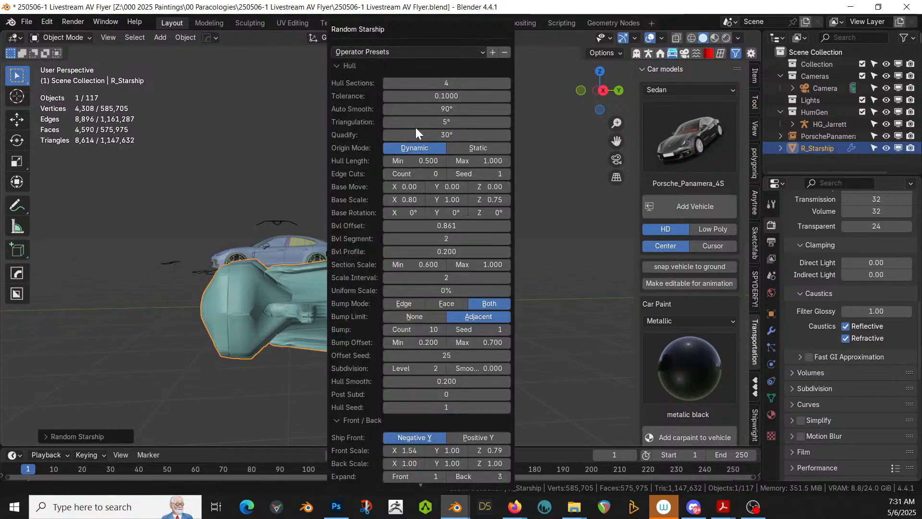
drag(419, 34, 591, 33)
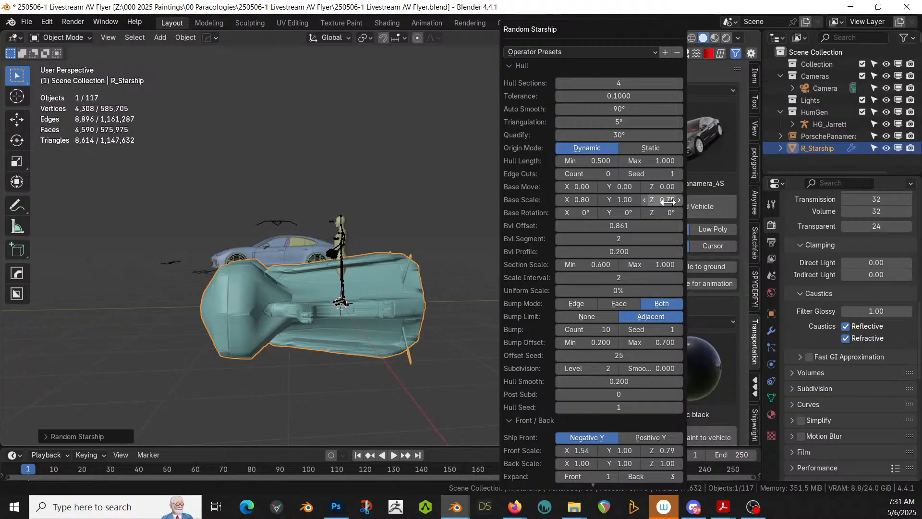
click(662, 199)
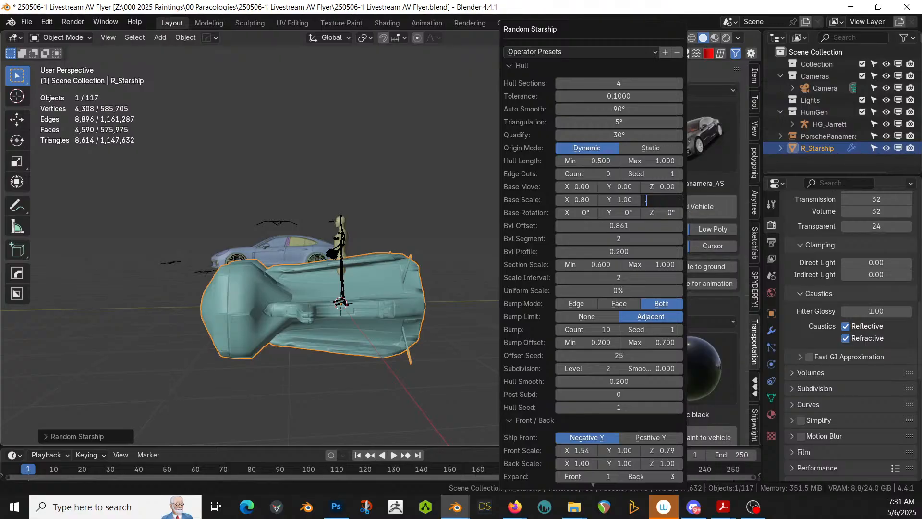
key(Return)
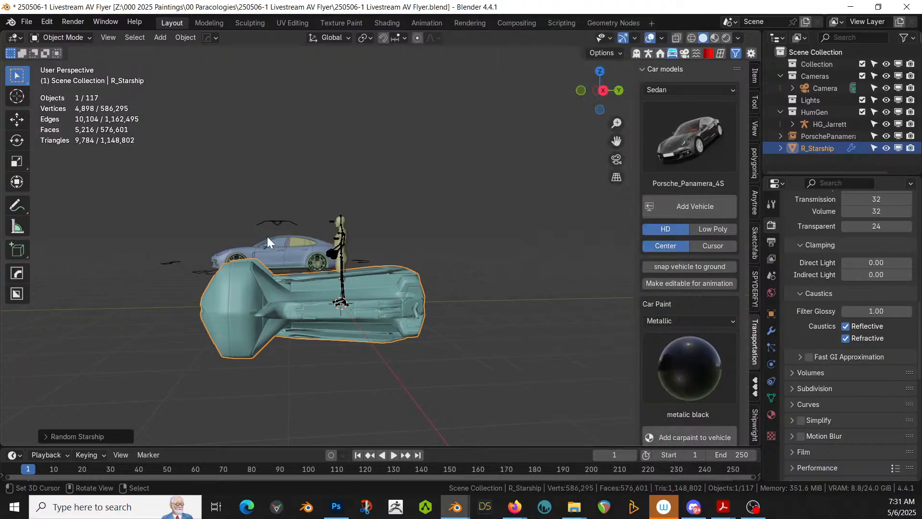
- Set the starship's front Z depth to 0.500
middle_drag(267, 236, 234, 276)
key(F9)
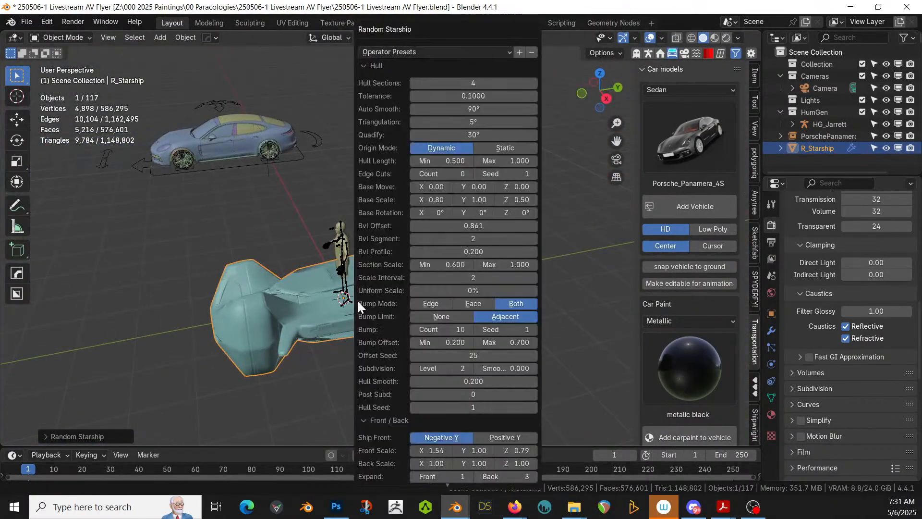
scroll(475, 399, down, 5)
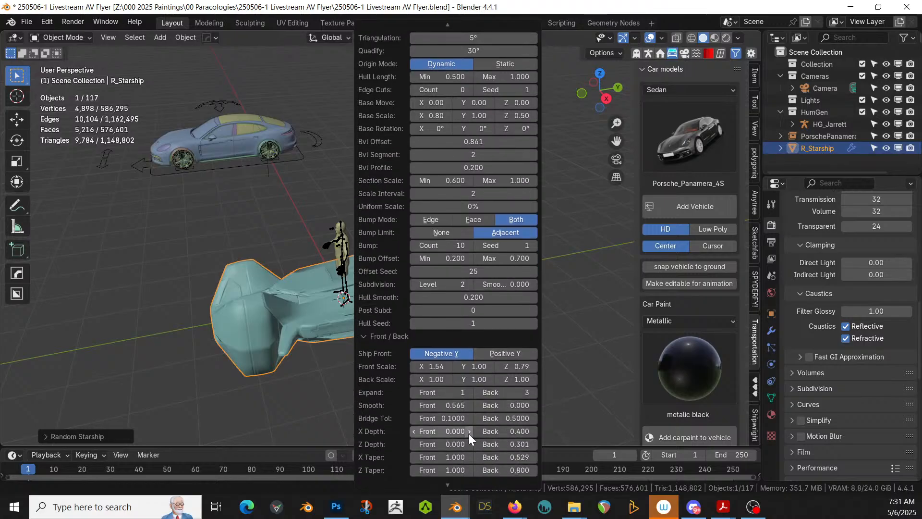
click(442, 444)
key(Return)
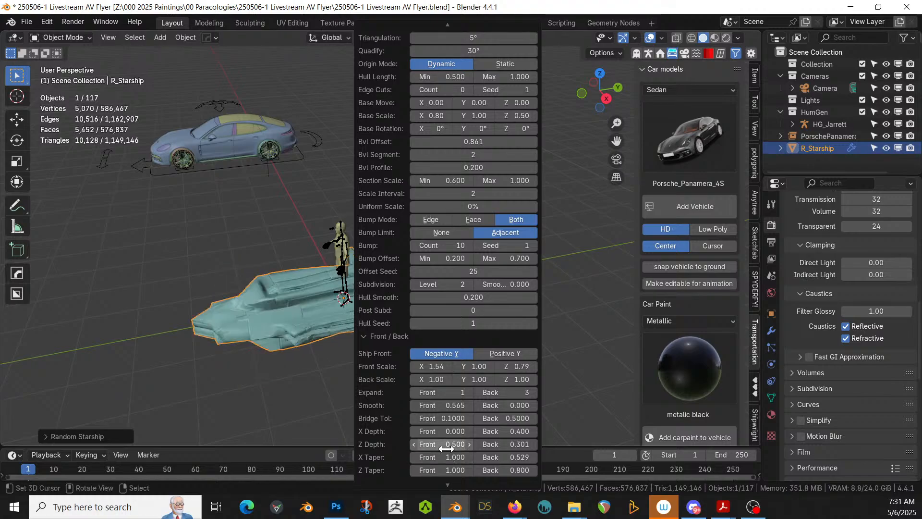
- Raise the starship's front Z taper to about 1.286
middle_drag(308, 336, 227, 261)
key(F9)
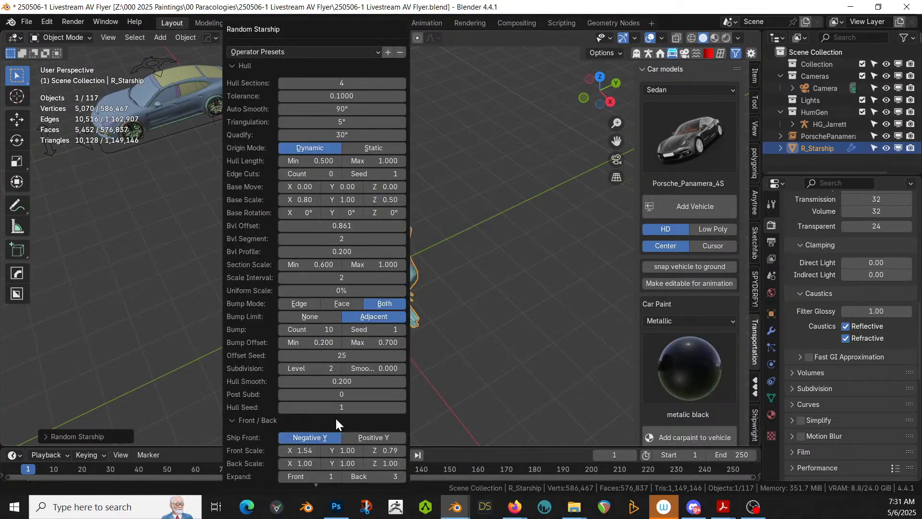
scroll(336, 418, down, 5)
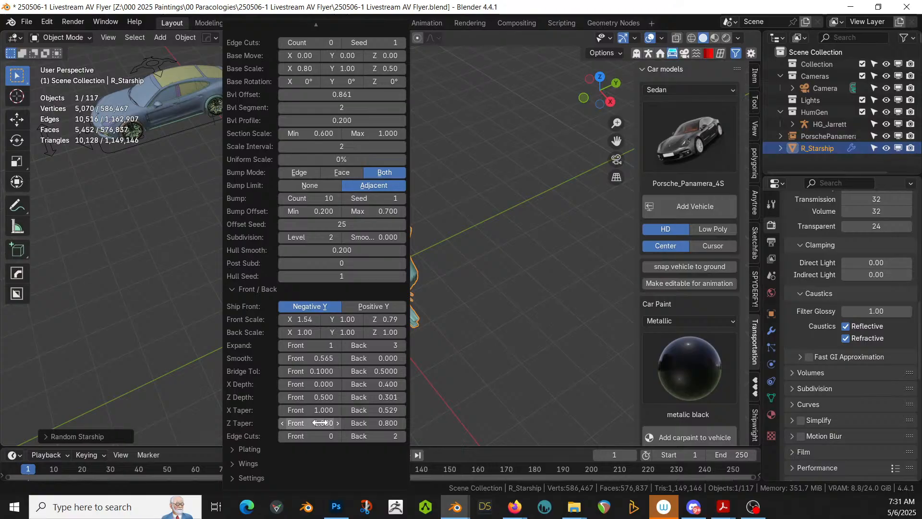
drag(296, 31, 528, 30)
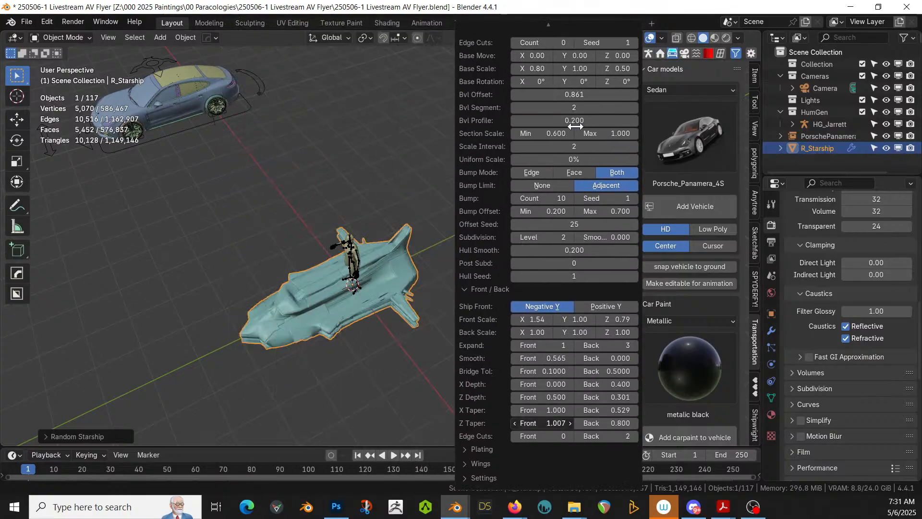
drag(575, 125, 596, 125)
drag(685, 124, 672, 130)
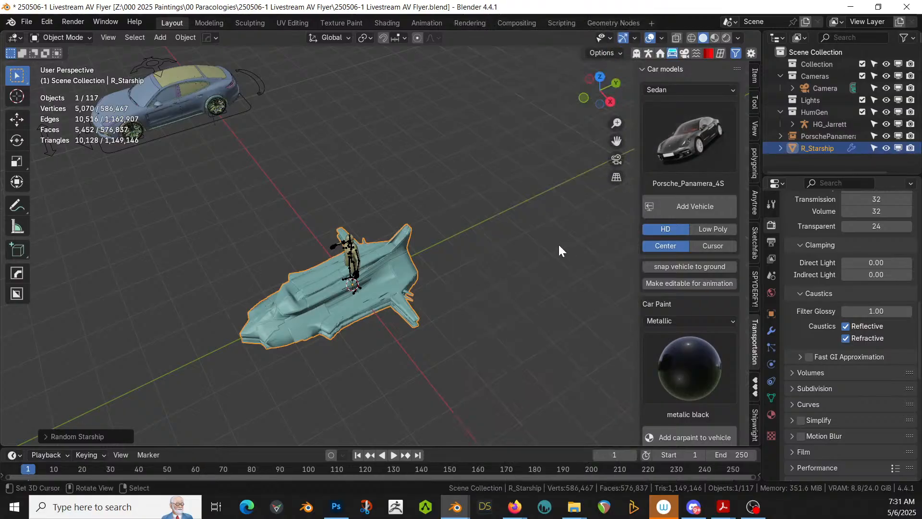
- Set the starship's front Z depth to 0.750 and its front scale Z to 0.70
key(F9)
scroll(671, 432, down, 5)
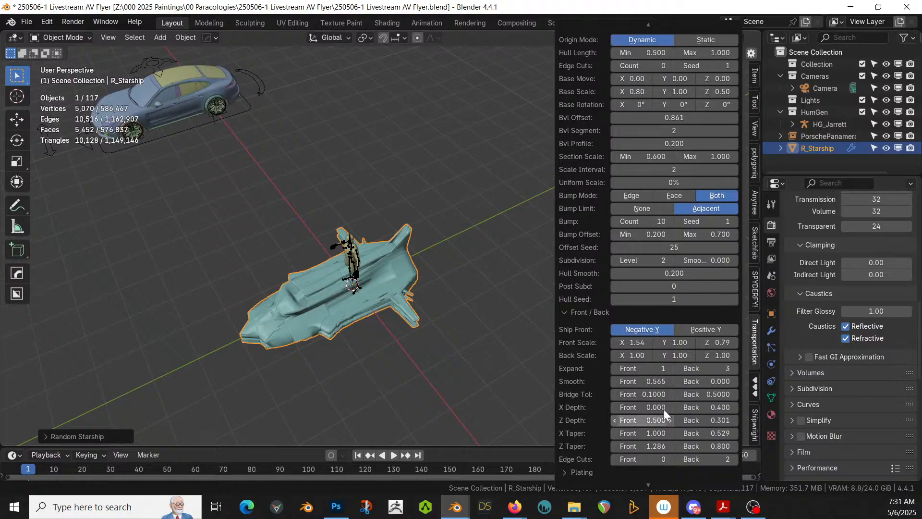
click(644, 420)
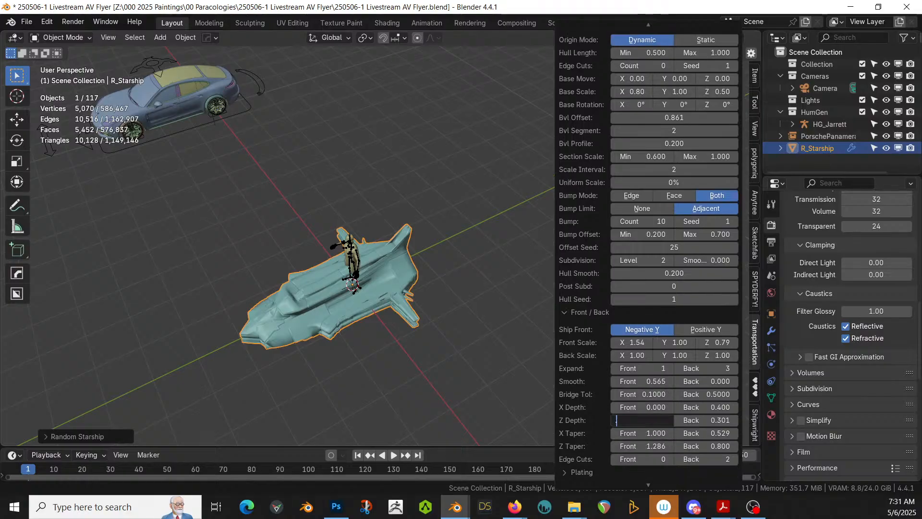
text(0.75)
key(Return)
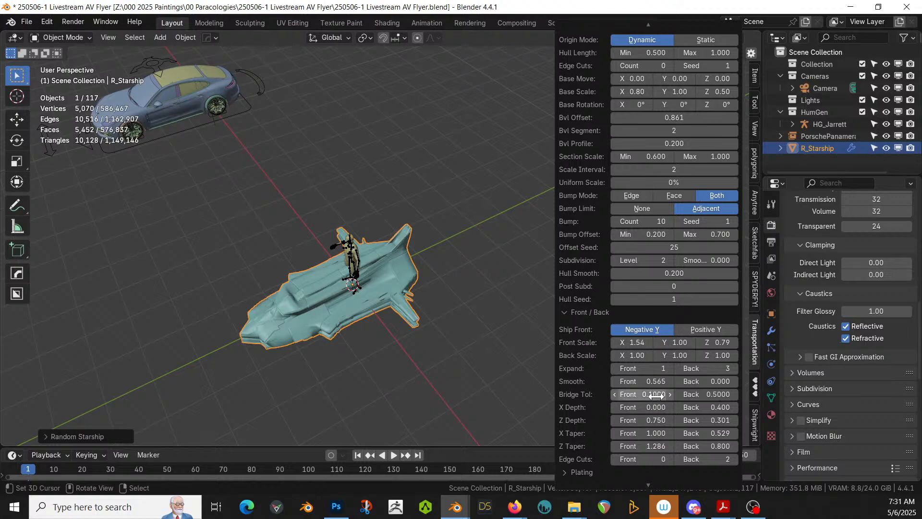
click(705, 342)
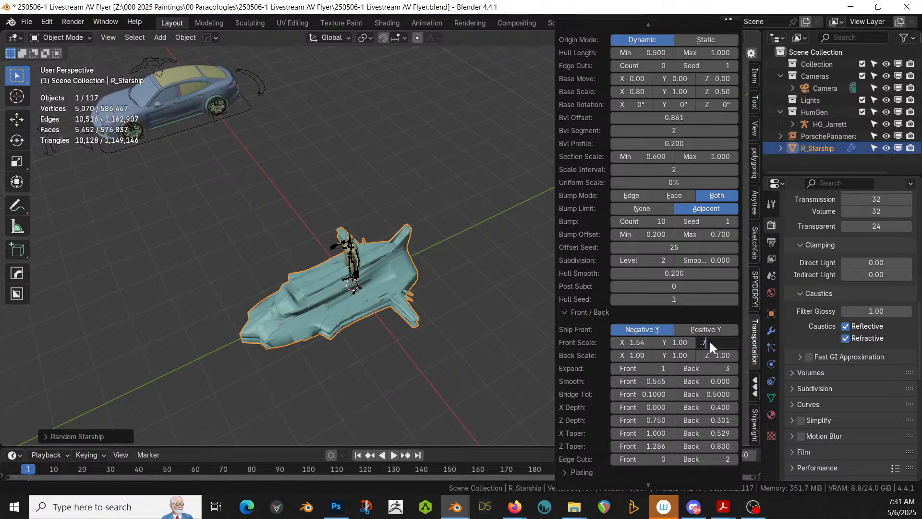
text(.7)
key(Return)
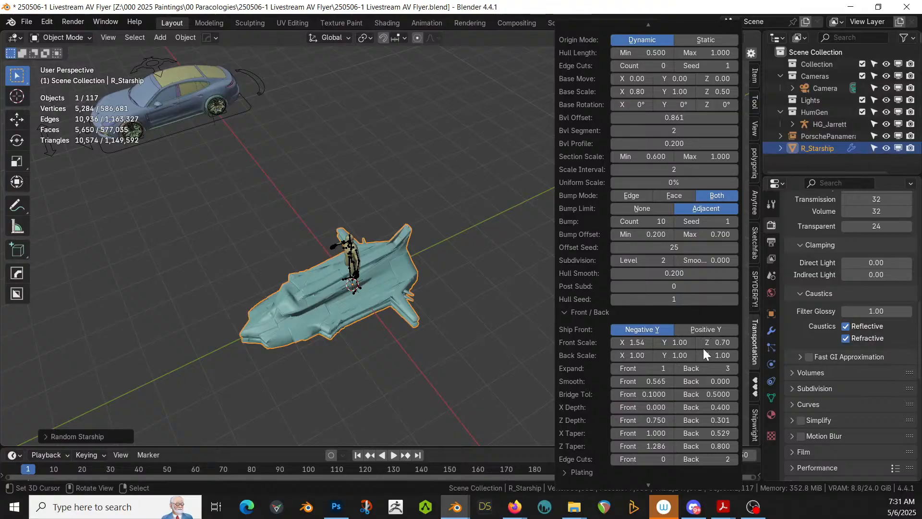
- Change the hull seed to 3 to generate a different starship shape
middle_drag(393, 283, 387, 246)
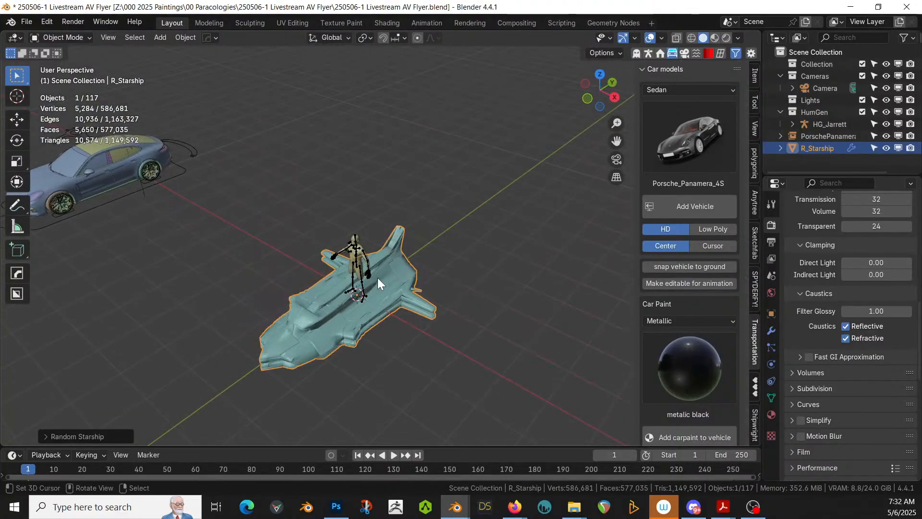
middle_drag(377, 278, 428, 253)
middle_drag(478, 309, 438, 325)
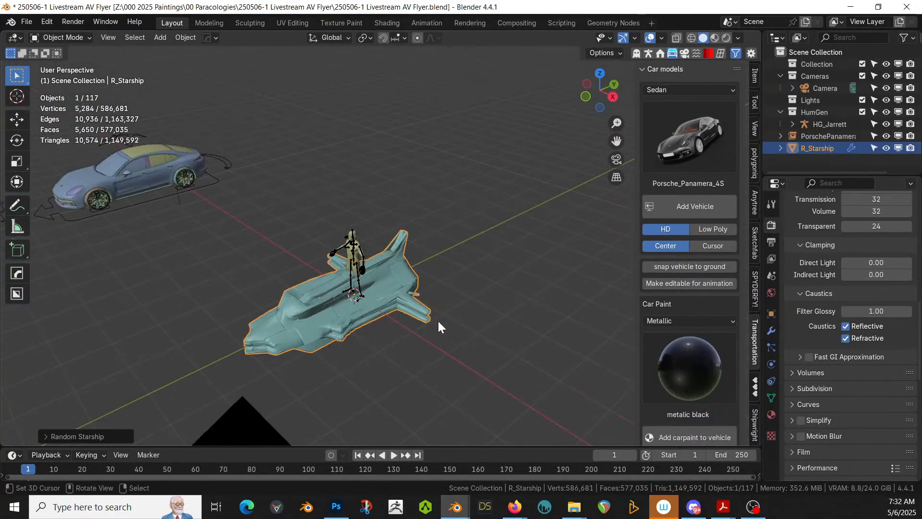
key(F9)
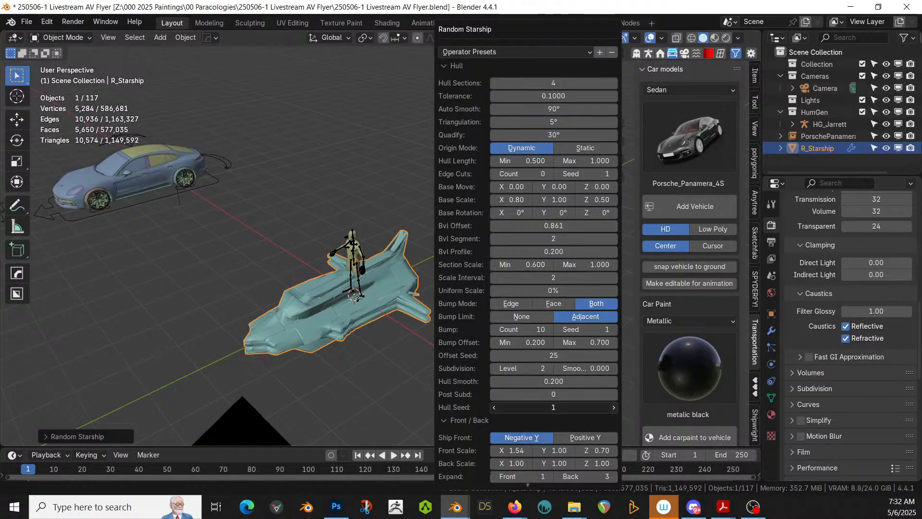
click(614, 407)
click(613, 408)
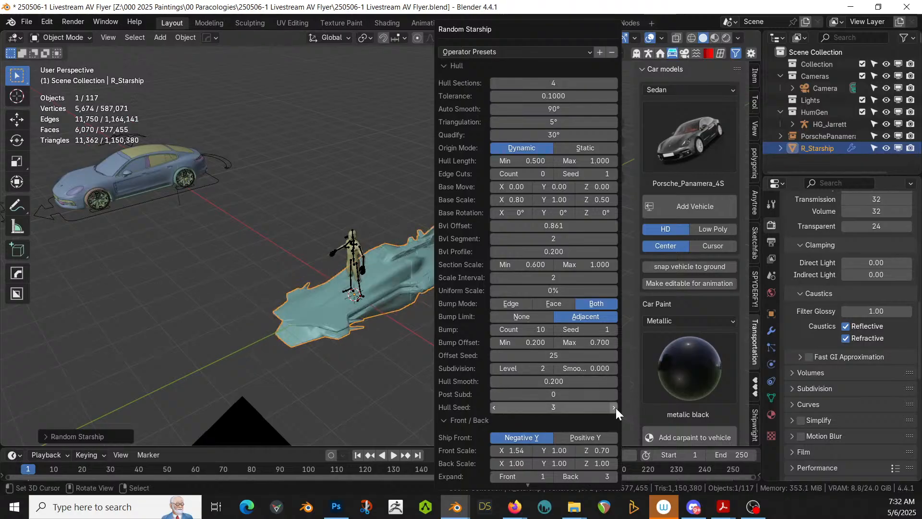
- Edit the starship's mesh and select the run of vertices along the outer side edge of its nose
middle_drag(413, 315, 246, 225)
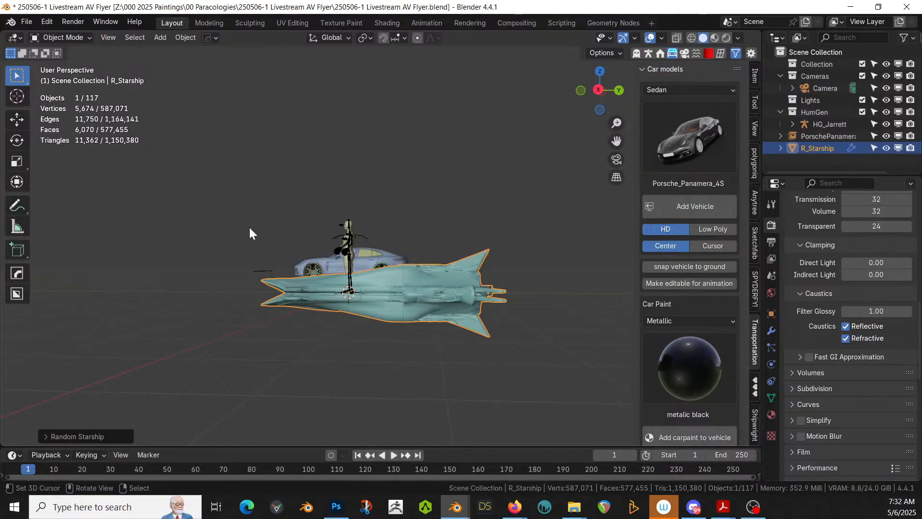
middle_drag(250, 234, 367, 192)
middle_drag(396, 306, 295, 306)
key(Tab)
scroll(294, 305, up, 3)
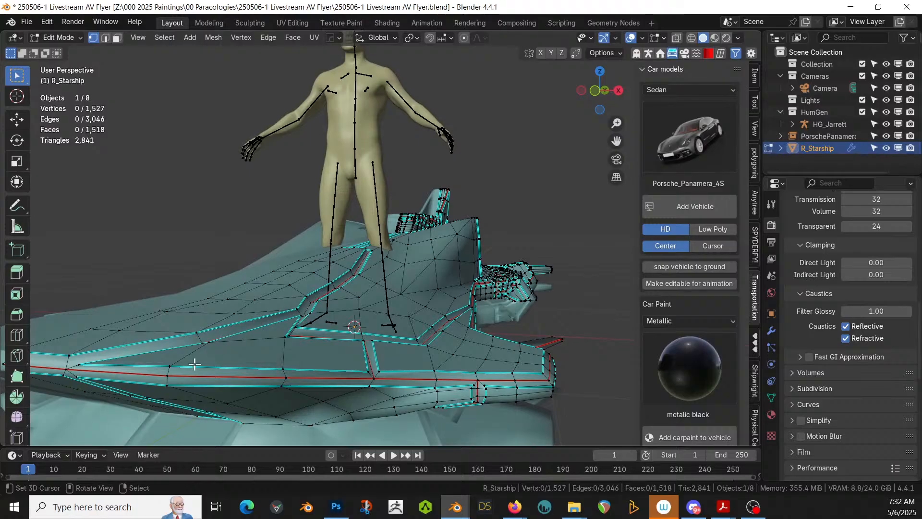
middle_drag(195, 364, 204, 364)
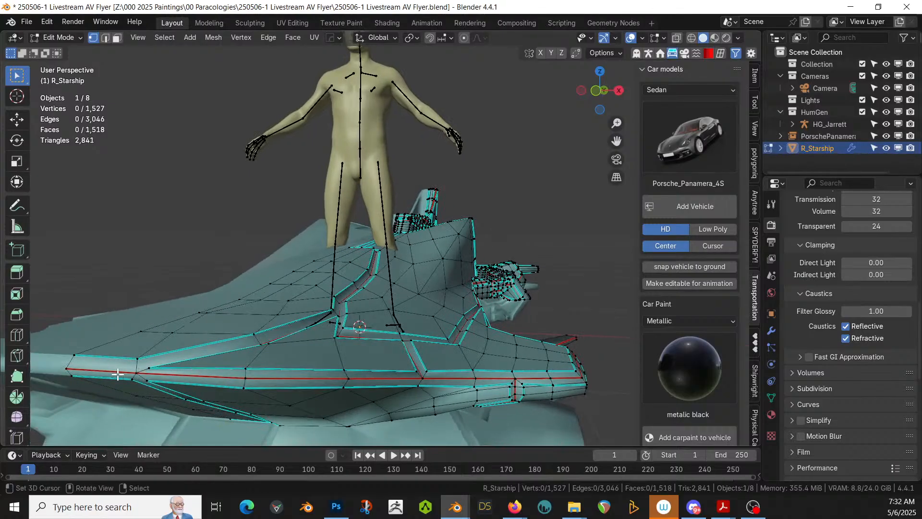
ctrl+click(137, 372)
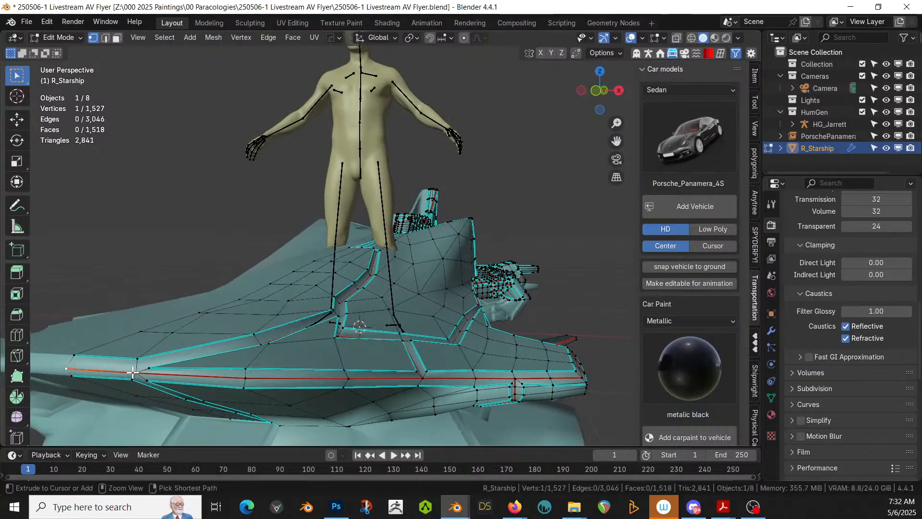
middle_drag(418, 376, 379, 377)
middle_drag(278, 365, 242, 362)
- Lower the selected nose edge about 0.15 m along global Z using smooth proportional editing
key(o)
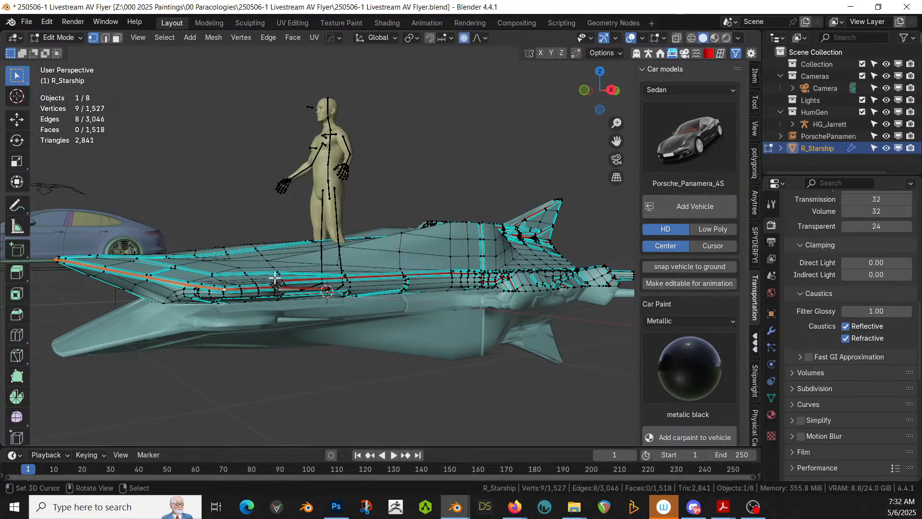
key(g)
key(z)
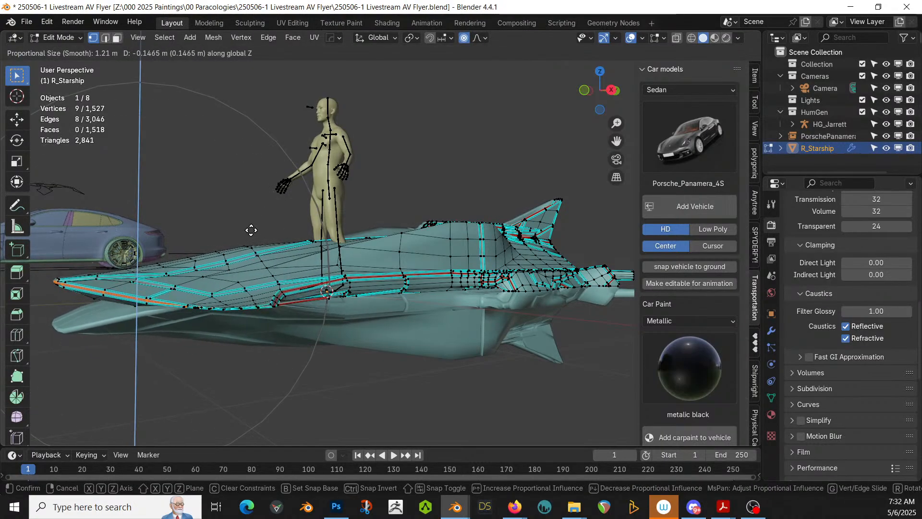
click(251, 225)
- Pull the vertices at the nose tip down about 0.18 m along global Z with smooth proportional editing
middle_drag(221, 233, 151, 277)
click(67, 280)
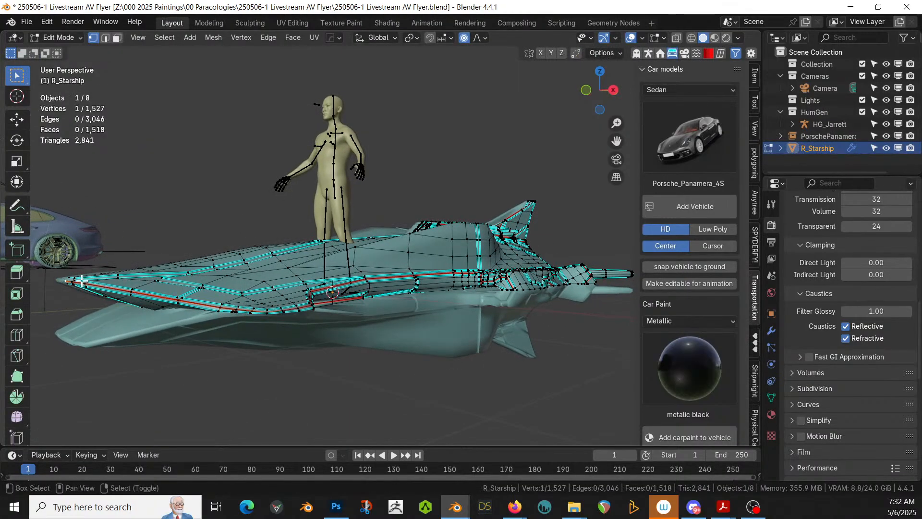
key(g)
key(z)
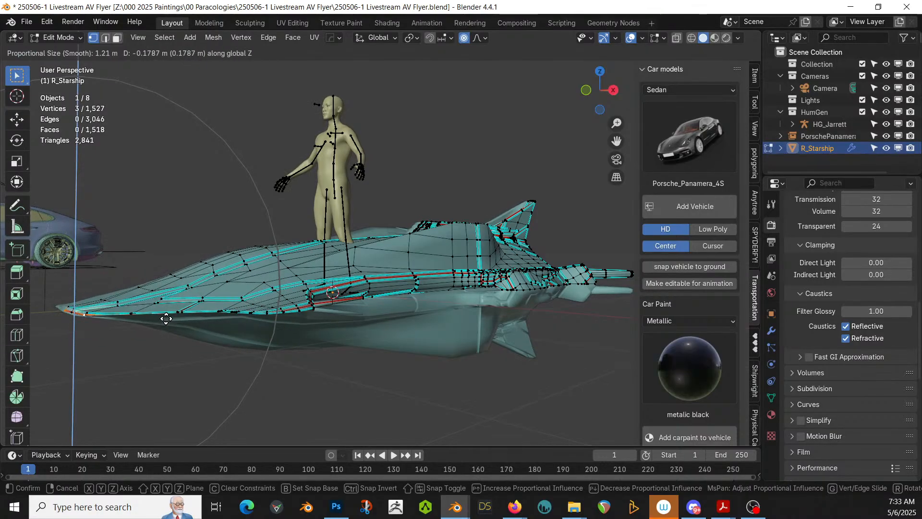
click(166, 318)
- Nudge vertices along the nose's lower side edge slightly in Z with proportional editing and return to object mode
middle_drag(166, 318, 332, 273)
scroll(218, 309, up, 2)
click(139, 298)
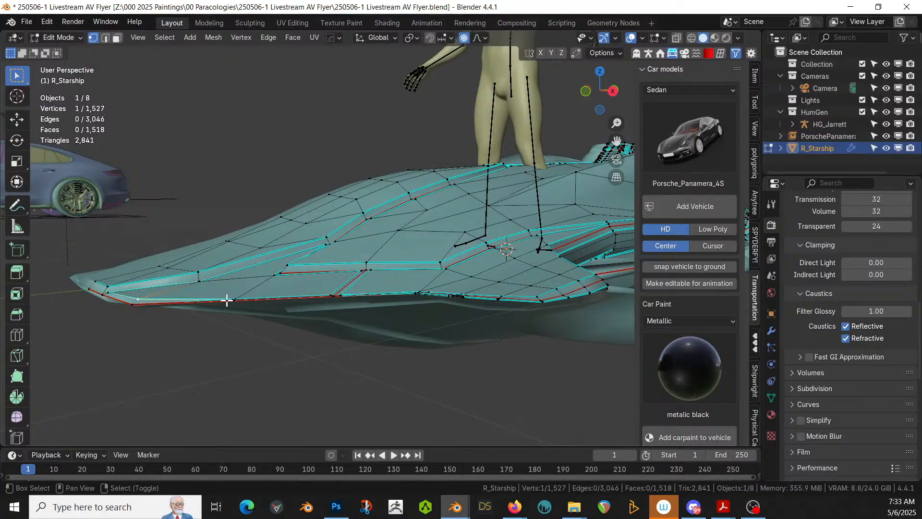
shift+click(342, 293)
key(g)
key(z)
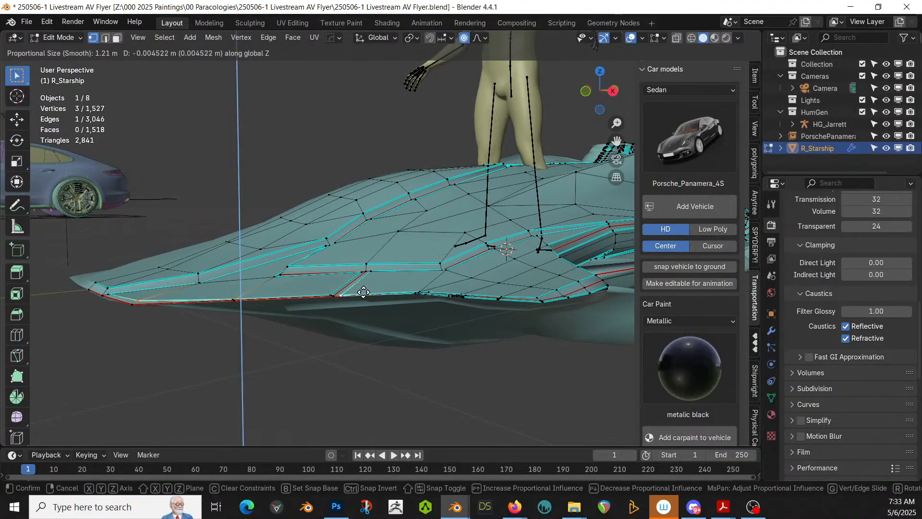
click(364, 289)
middle_drag(352, 290, 312, 342)
scroll(361, 306, down, 4)
key(Tab)
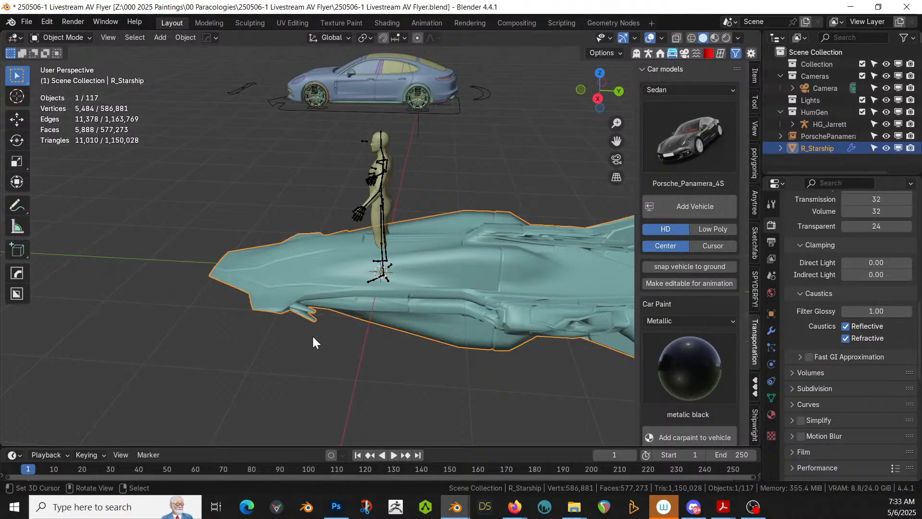
- Run the HardOps sharpen operation on the starship hull
scroll(410, 334, up, 3)
middle_drag(410, 334, 207, 317)
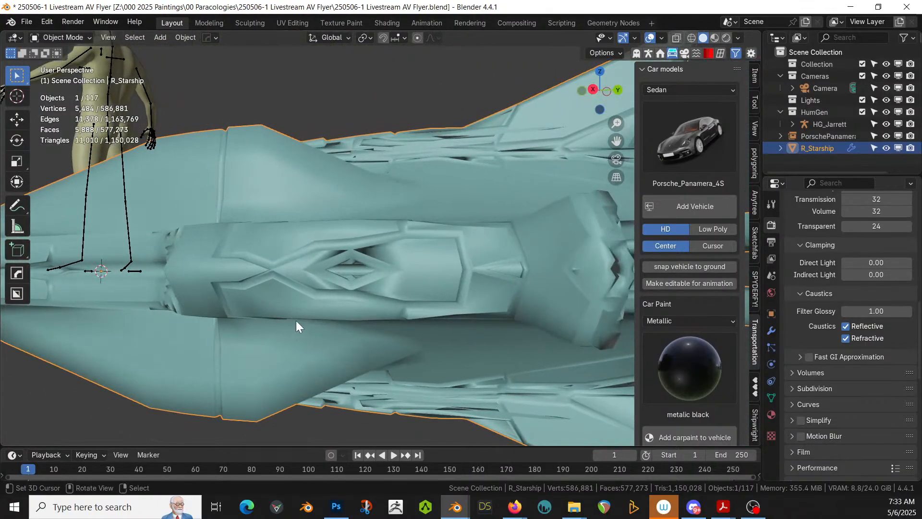
middle_drag(296, 321, 333, 288)
key(q)
click(333, 279)
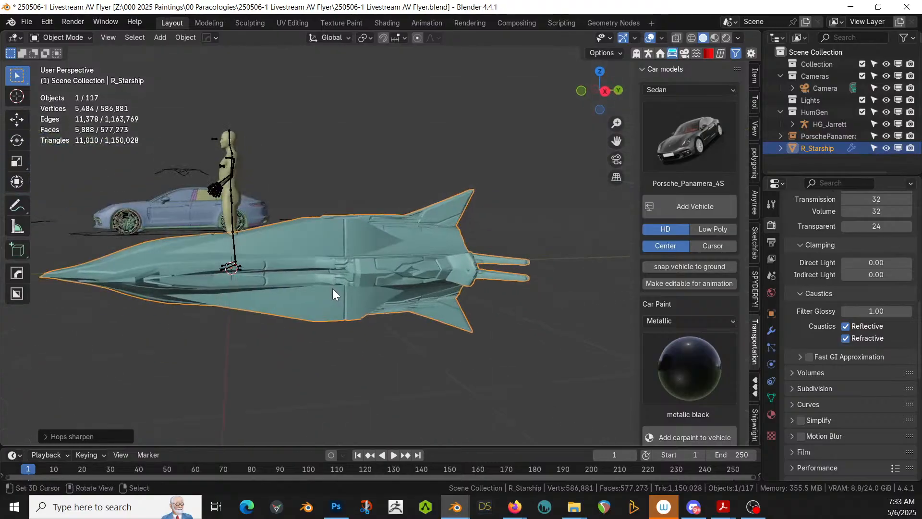
- Move the starship forward and upward in the right orthographic view, so the human reference stands near its tail
key(KP_3)
key(g)
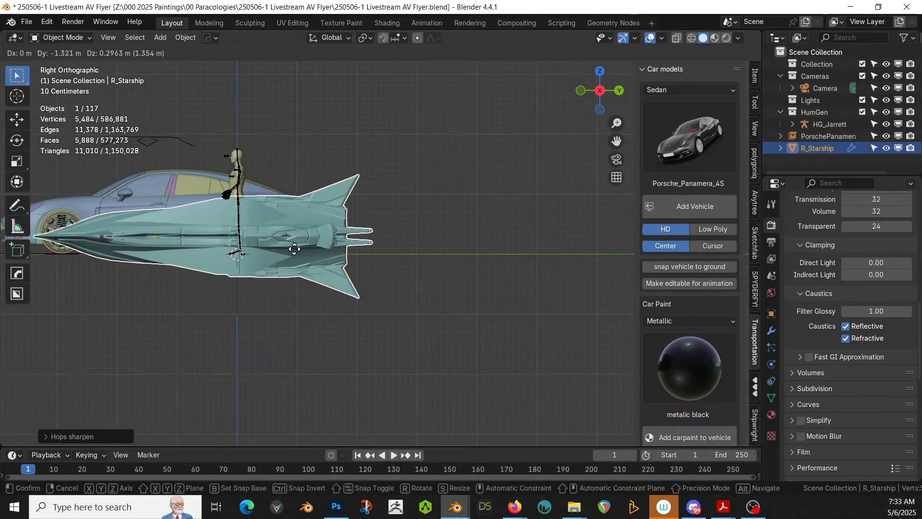
click(283, 248)
shift+middle_drag(283, 247, 454, 290)
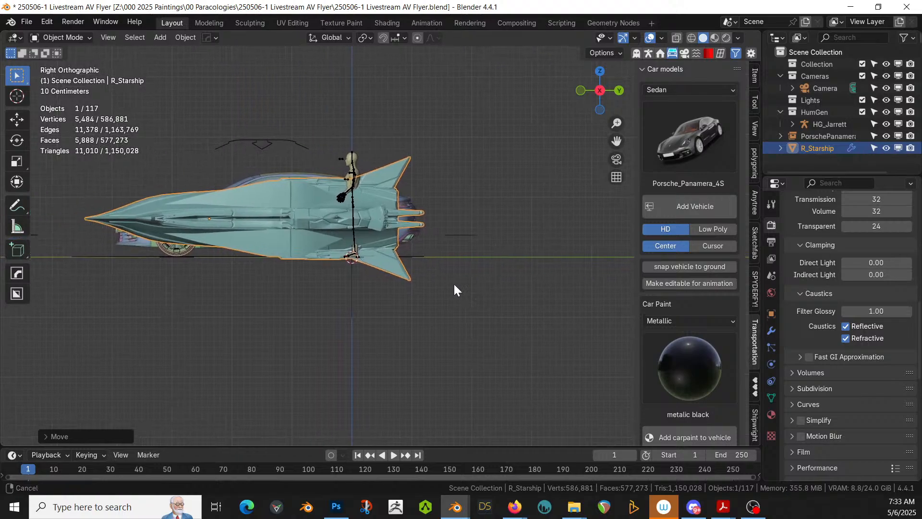
- Scale the starship up uniformly by about 1.2 and reposition it against the human reference in the side view
key(s)
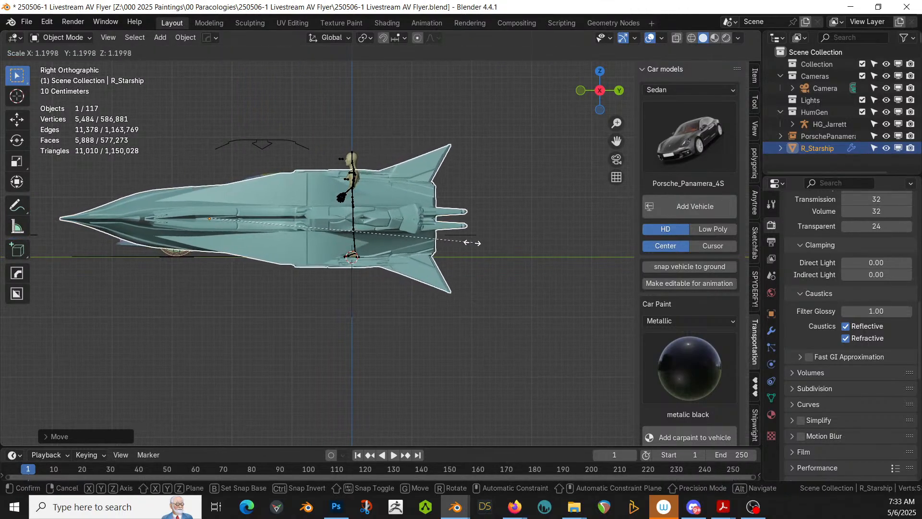
click(468, 242)
key(g)
click(456, 237)
middle_drag(457, 241, 470, 317)
key(KP_7)
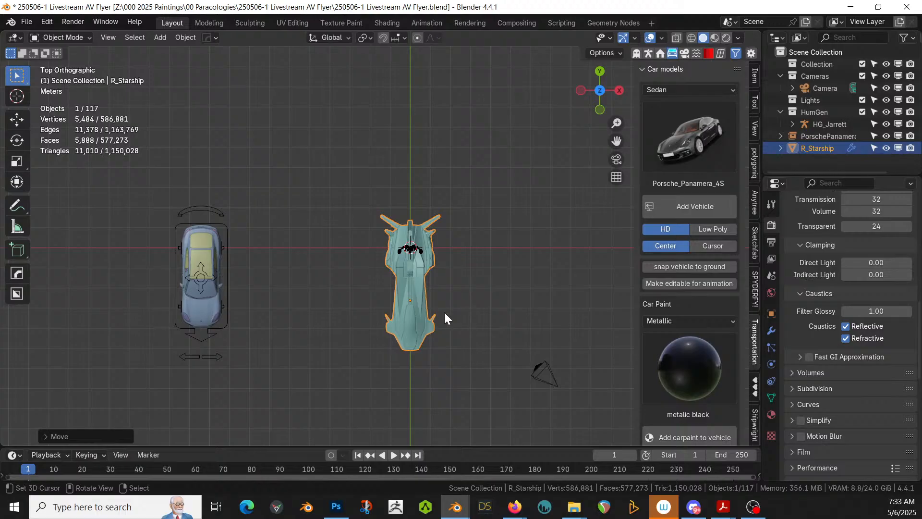
key(g)
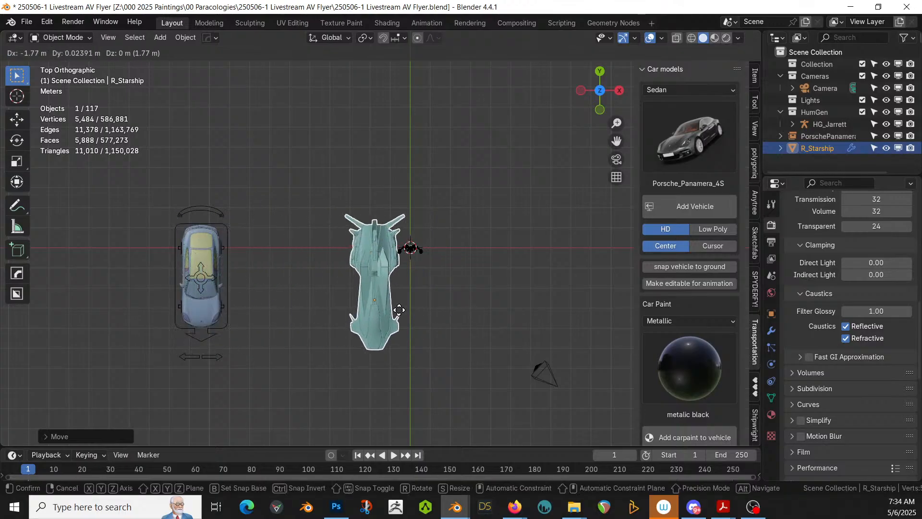
click(437, 317)
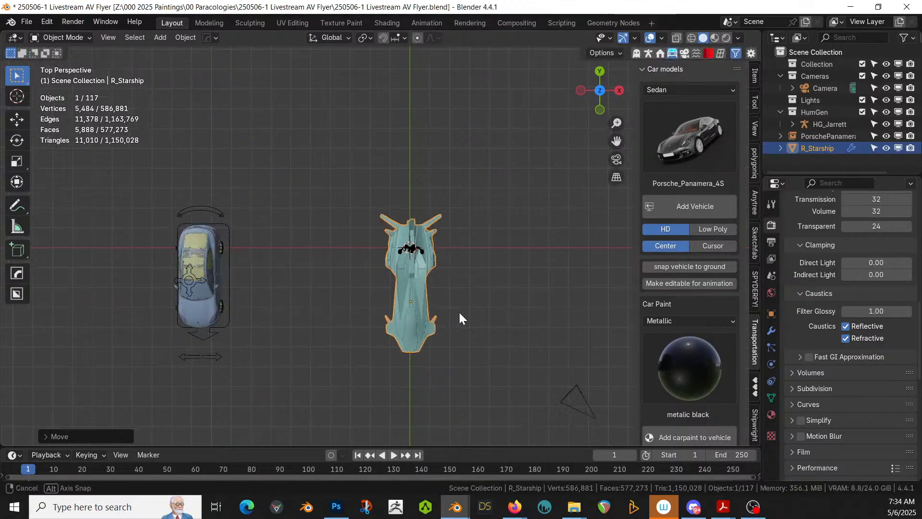
- Apply all of the starship's modifiers and save the file
middle_drag(459, 310, 356, 253)
scroll(354, 247, up, 2)
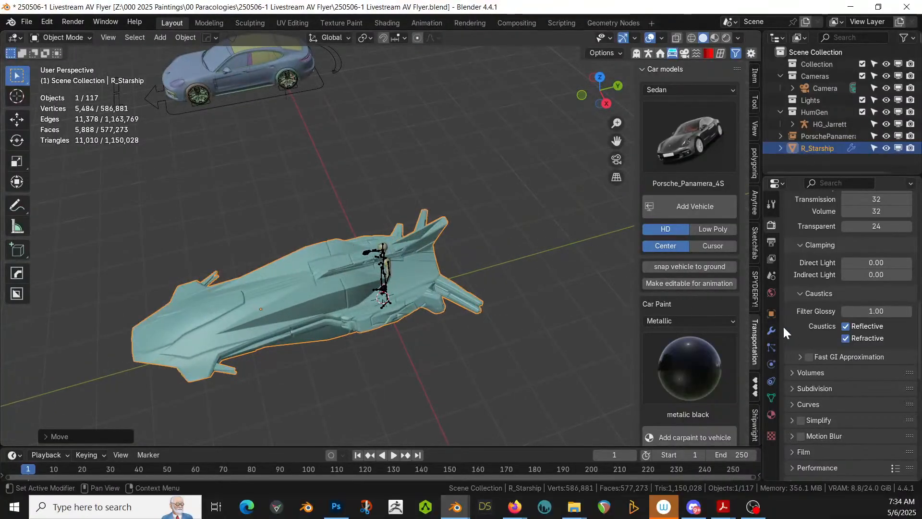
click(771, 330)
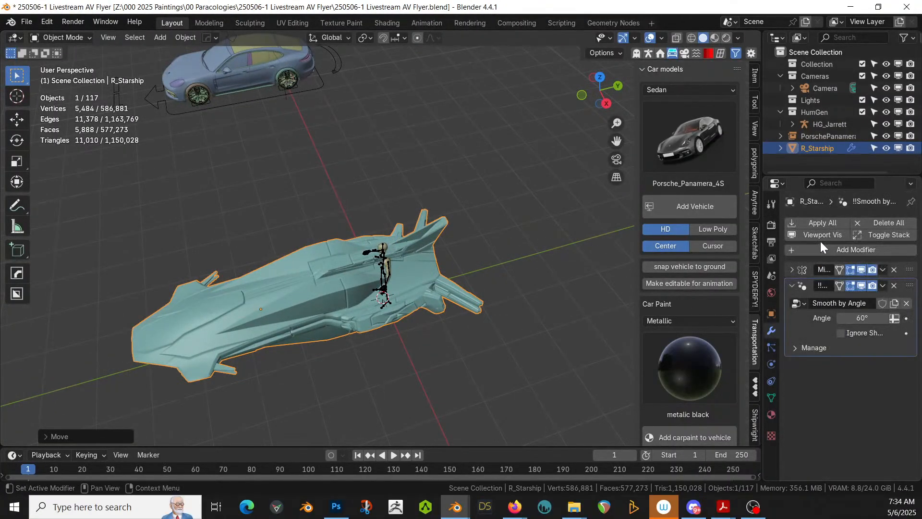
click(820, 222)
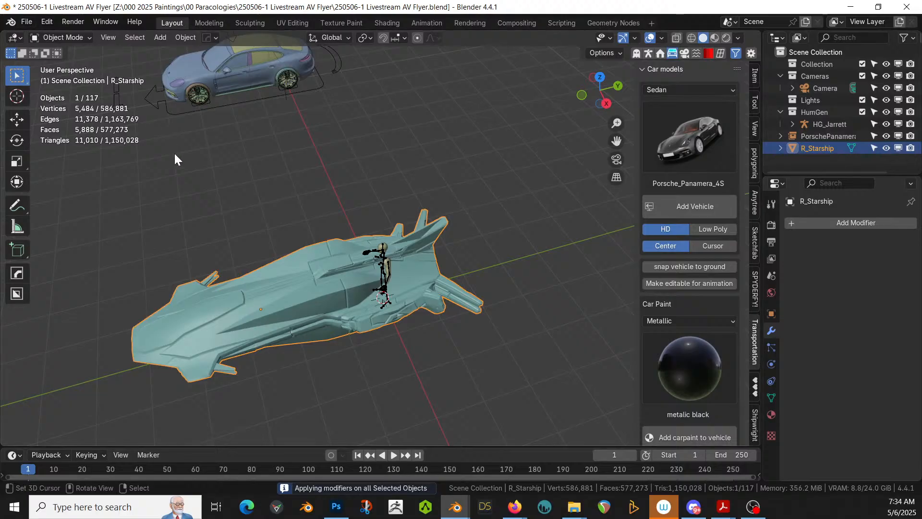
key(ctrl+s)
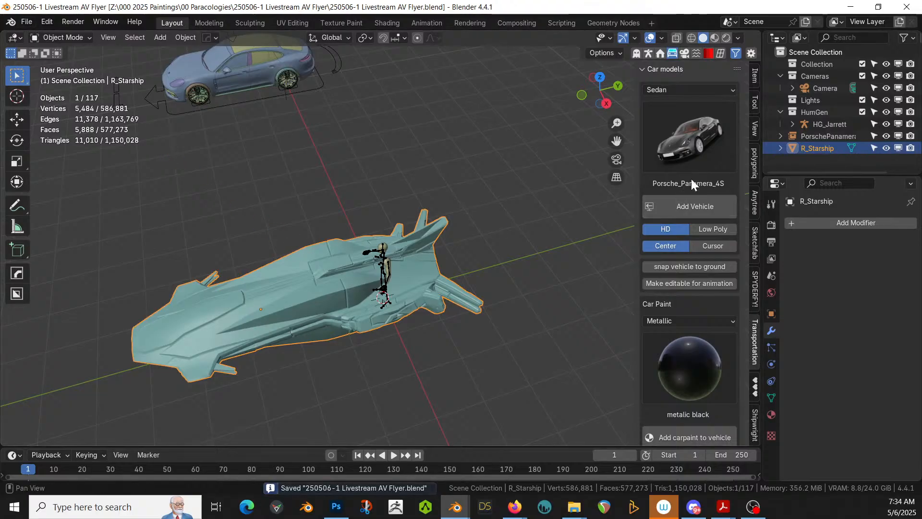
- Delete the Porsche reference car together with its whole hierarchy
right_click(833, 137)
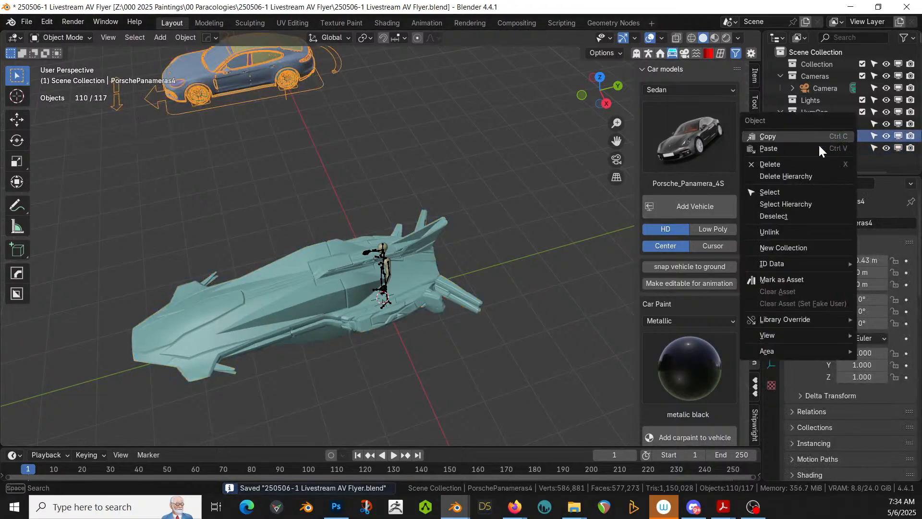
click(787, 176)
- Mirror the starship across its local X axis with a HardOps mirror modifier
middle_drag(377, 243, 355, 259)
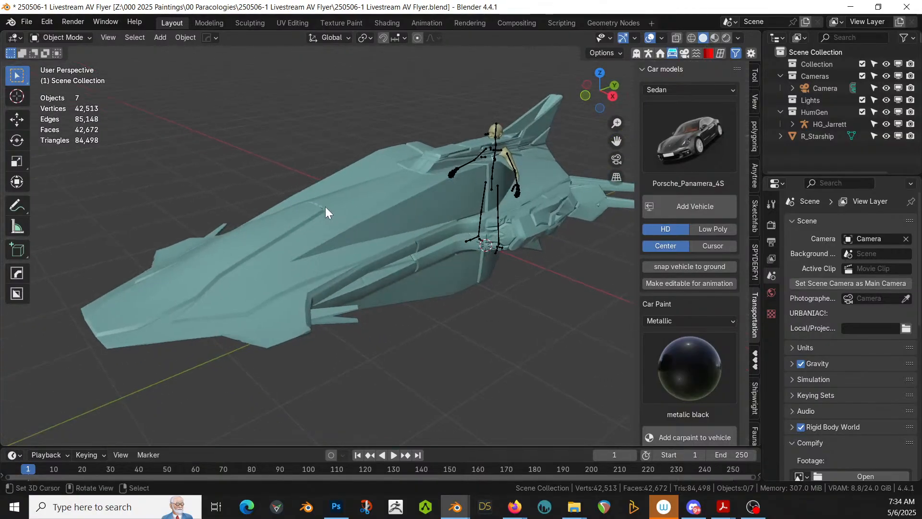
middle_drag(225, 260, 159, 284)
scroll(219, 287, up, 3)
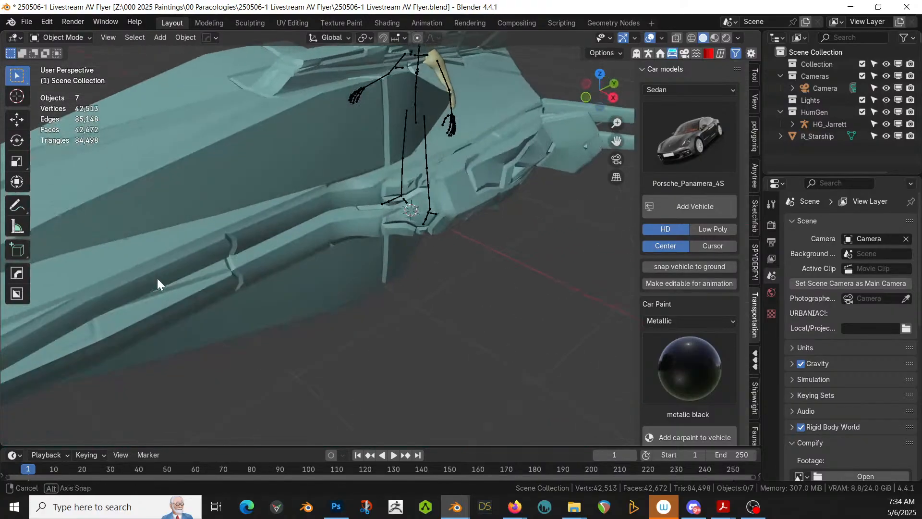
scroll(228, 247, down, 6)
middle_drag(325, 272, 354, 279)
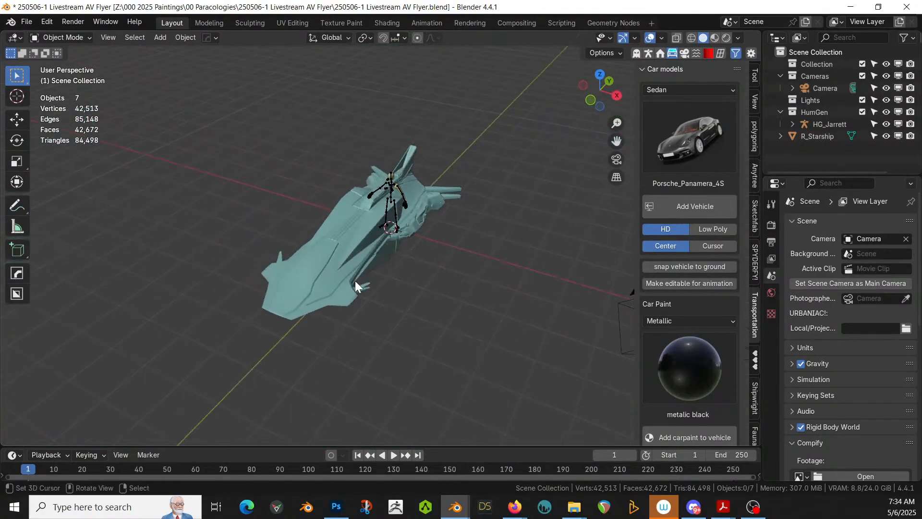
click(383, 222)
key(alt+x)
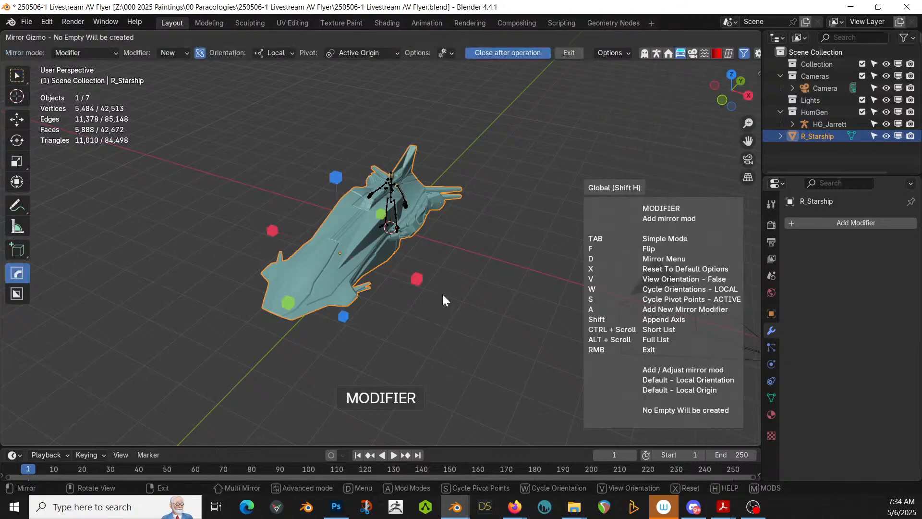
click(417, 279)
- Select five adjoining faces on the recessed side panel of the starship's hull in face mode
key(Tab)
scroll(384, 268, up, 4)
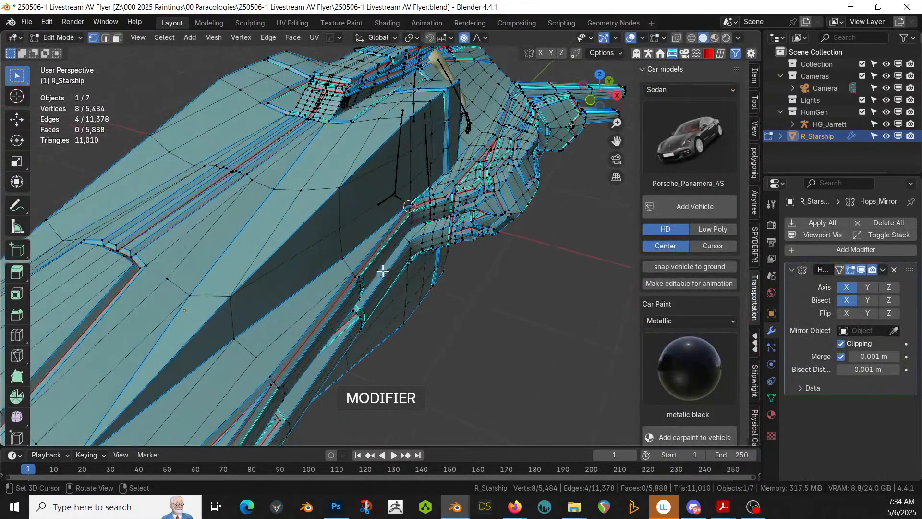
middle_drag(380, 268, 419, 278)
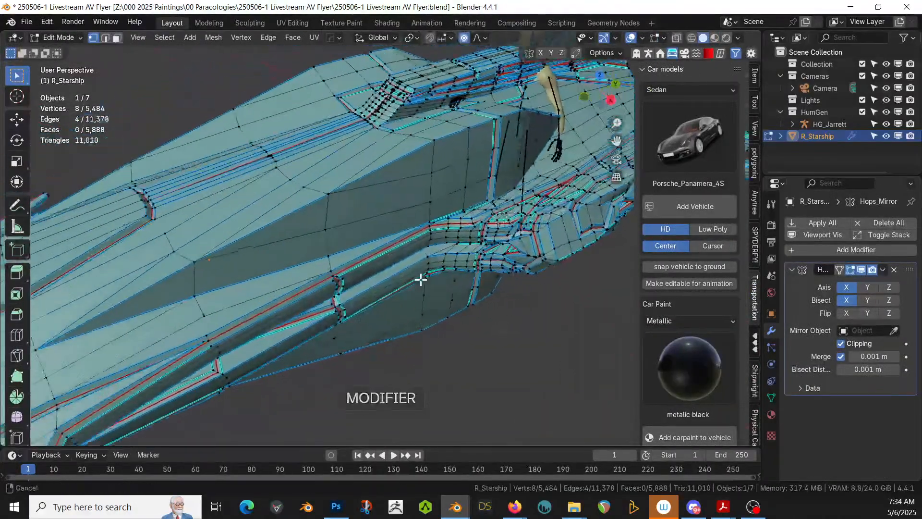
key(3)
right_click(181, 293)
shift+right_click(256, 270)
shift+right_click(284, 236)
shift+right_click(355, 218)
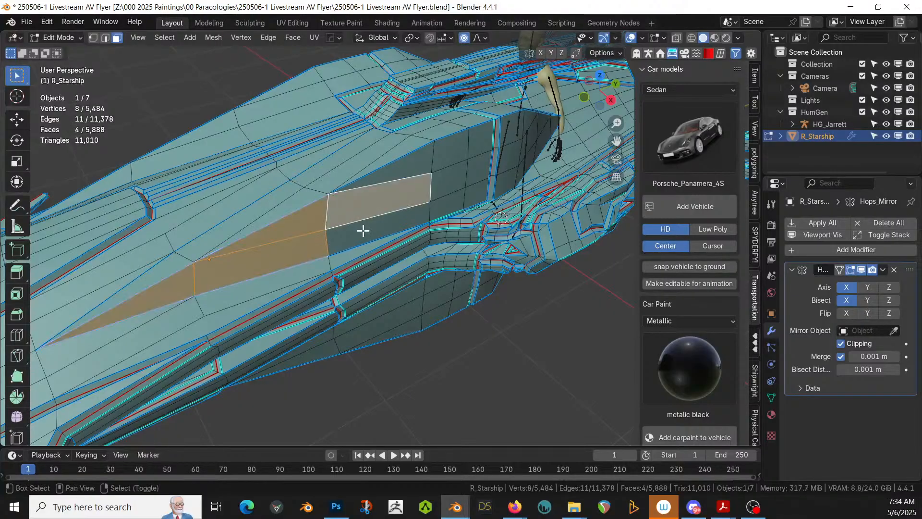
shift+right_click(363, 230)
- Extend the face selection to linked faces, delimited by Sharp
key(ctrl+l)
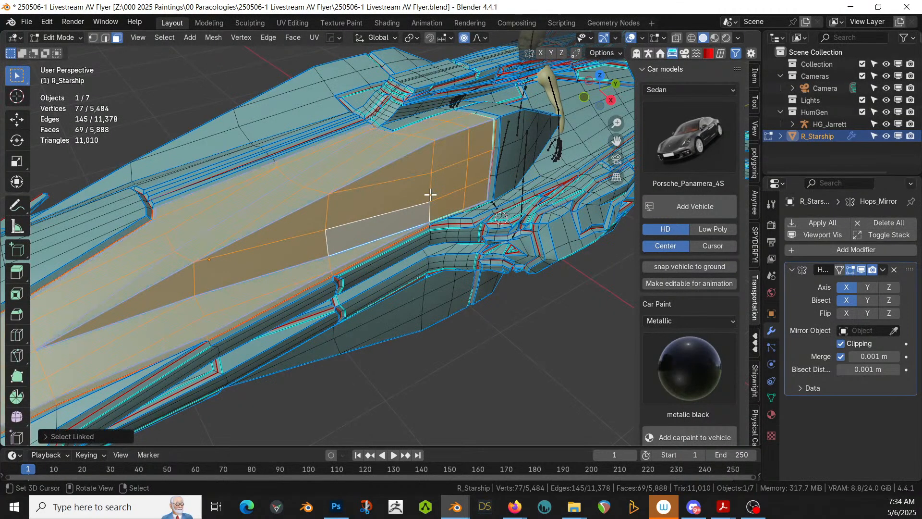
click(46, 435)
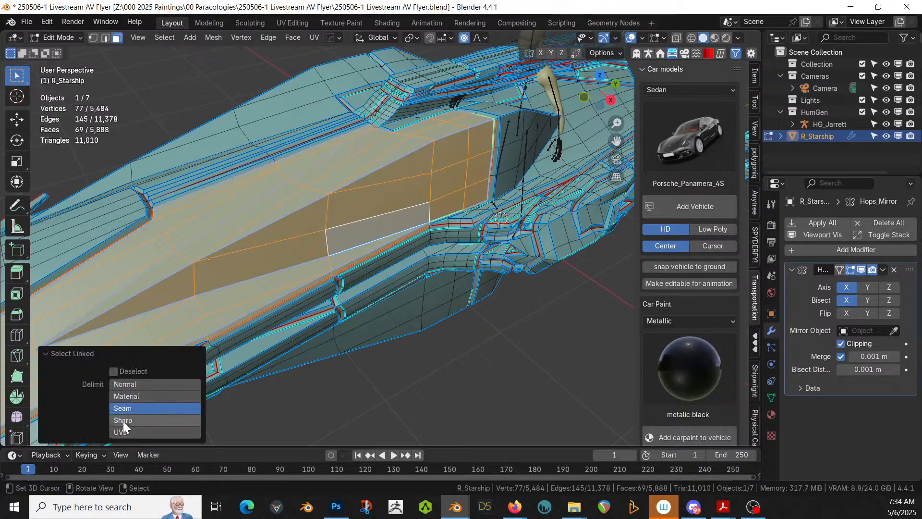
click(124, 419)
- Inset the selected faces of the recessed side panel by about 0.018 m
middle_drag(305, 263, 432, 294)
scroll(456, 254, up, 2)
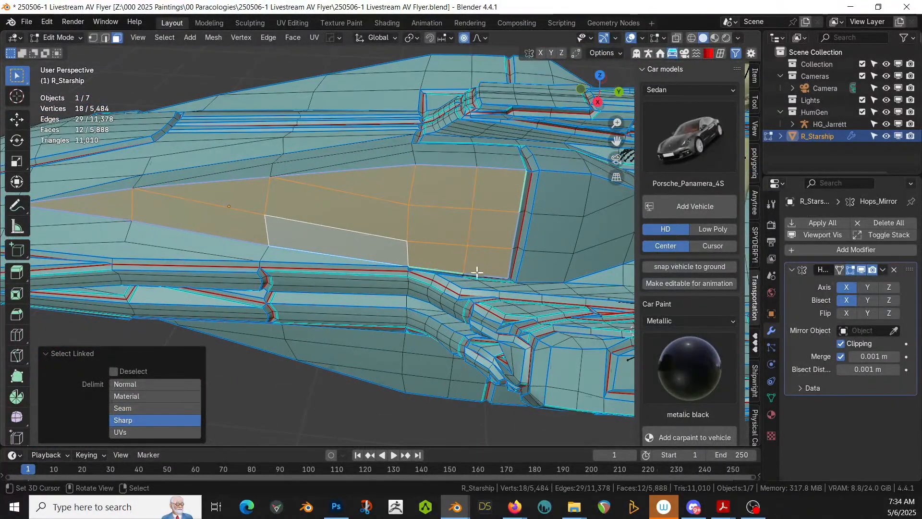
key(i)
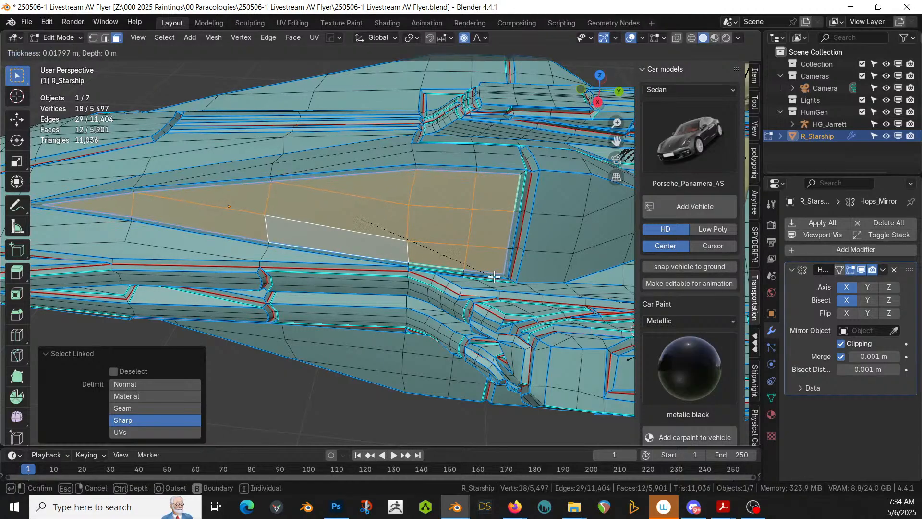
click(494, 277)
- Extrude the inset side-panel faces about 0.016 m inward along their normal
middle_drag(494, 274, 512, 290)
key(e)
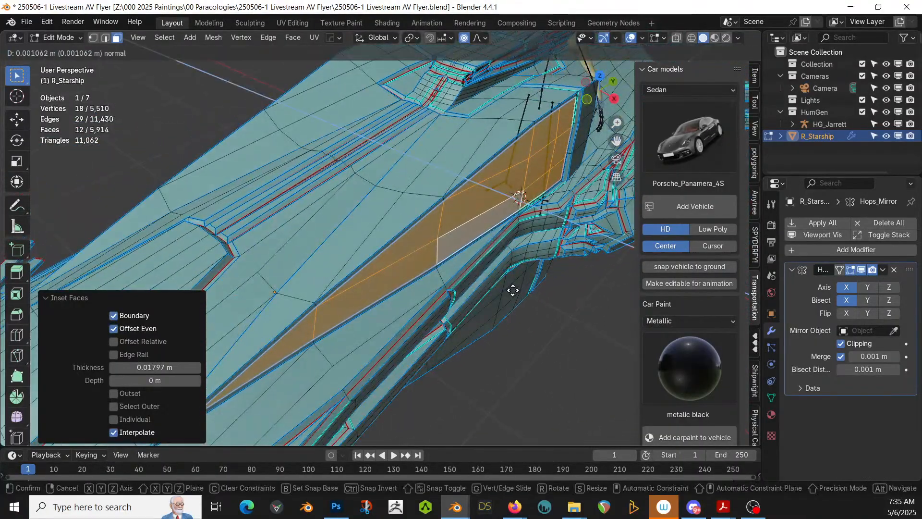
click(510, 290)
middle_drag(508, 288, 581, 312)
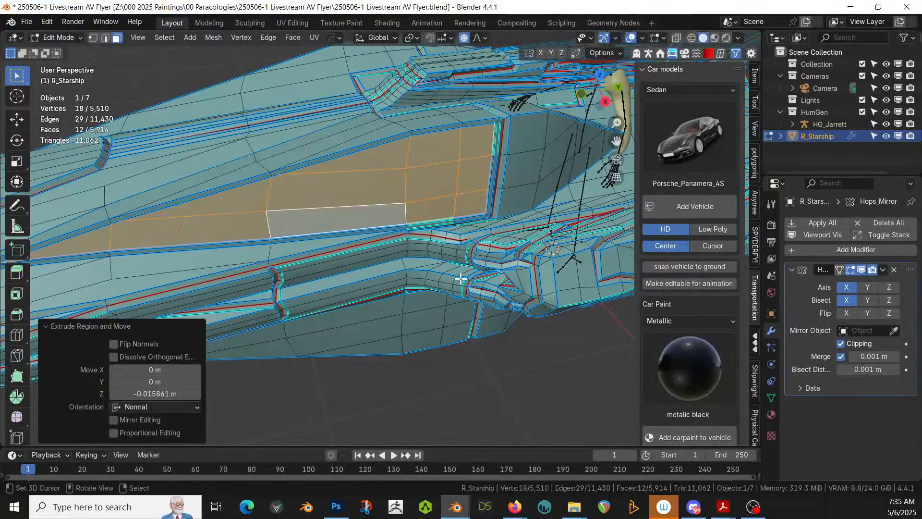
- Add two new material slots with materials to the starship and name the second material Window
click(771, 414)
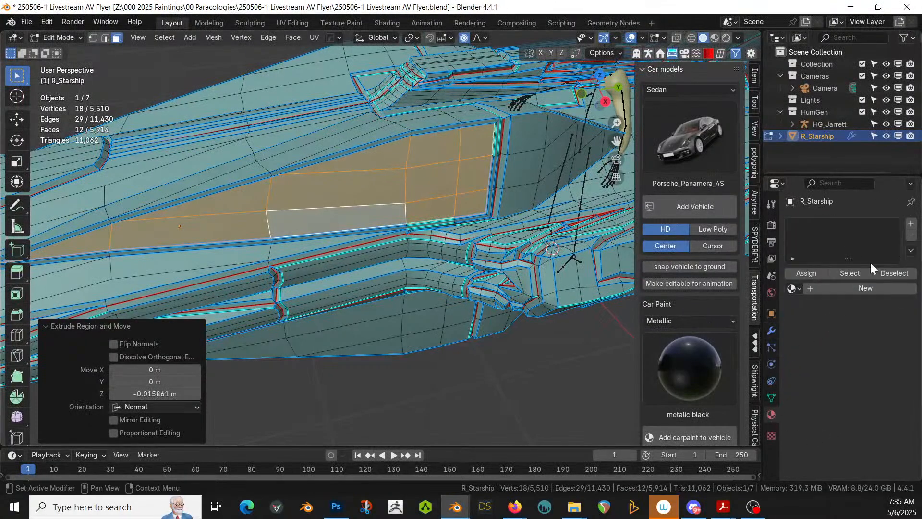
click(863, 287)
click(910, 224)
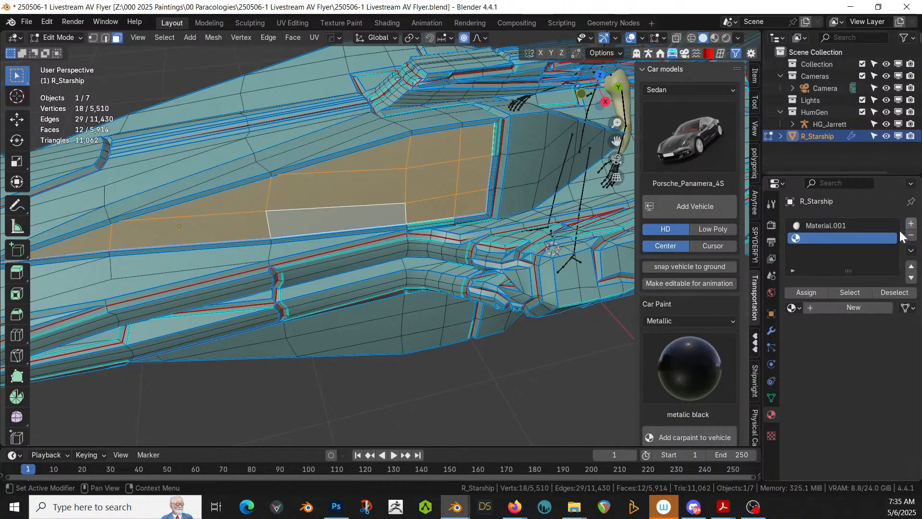
click(811, 307)
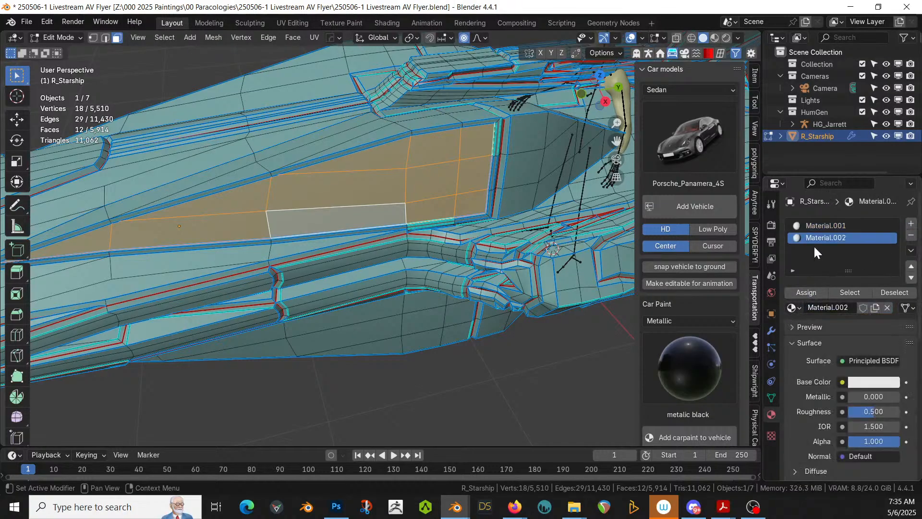
click(832, 307)
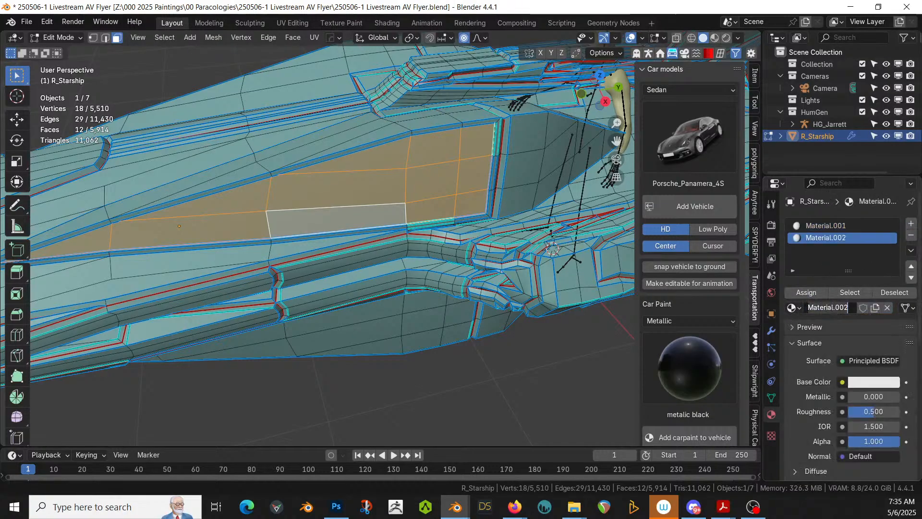
text(Window)
key(Return)
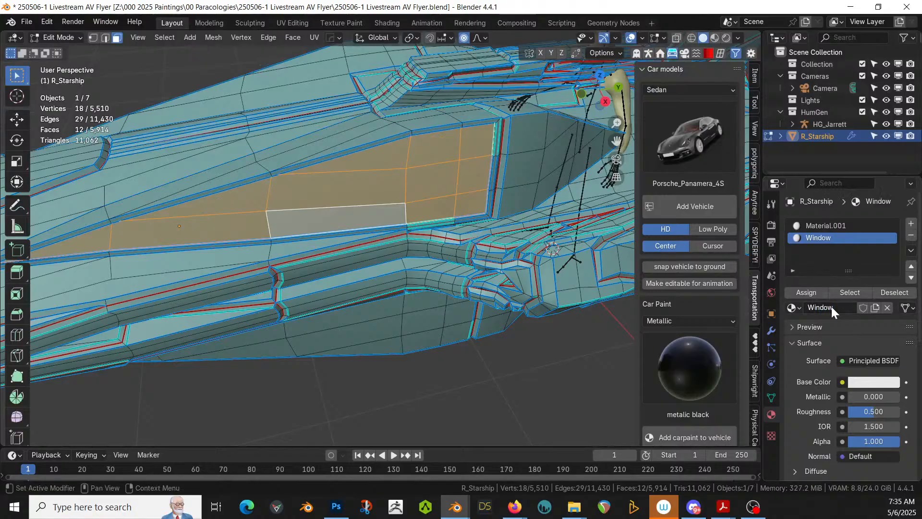
- Give the Window material a light cyan-blue base color and assign it to the selected side-panel faces
click(862, 381)
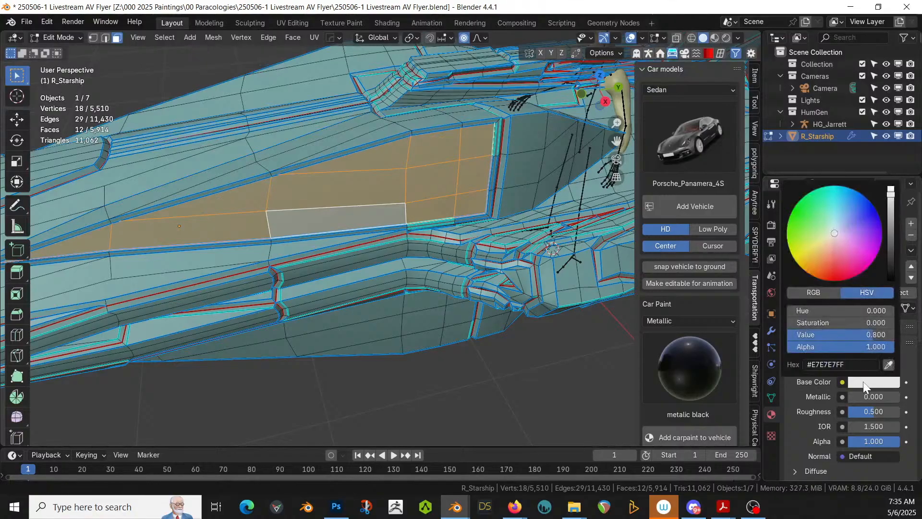
click(840, 190)
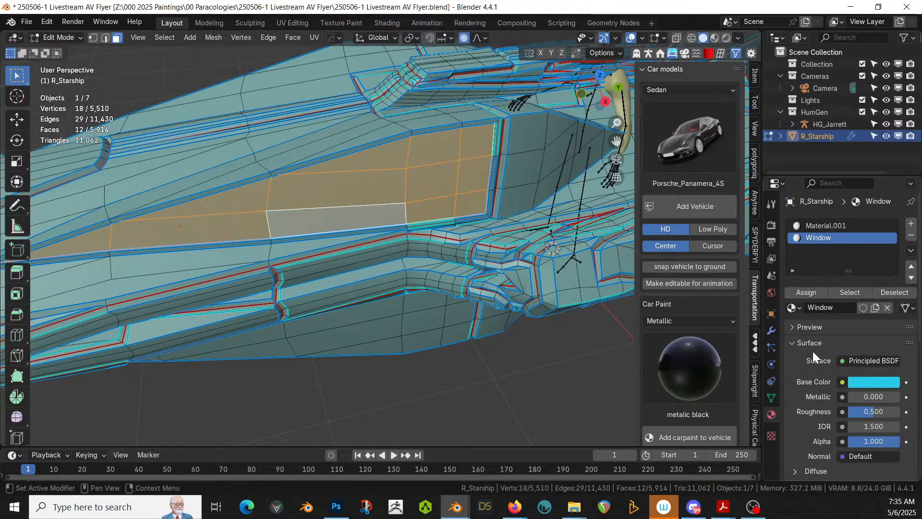
click(806, 294)
- Leave mesh editing and inspect the blue side window in rendered shading
key(Tab)
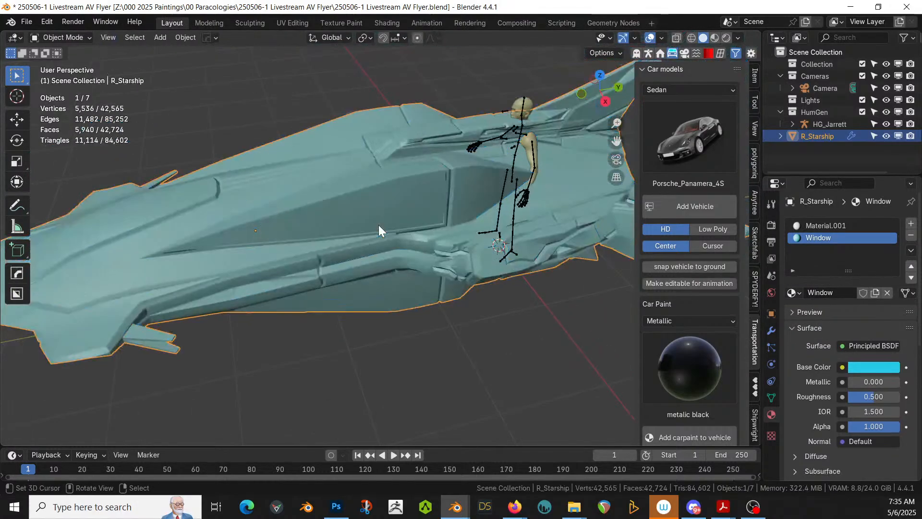
key(z)
key(r)
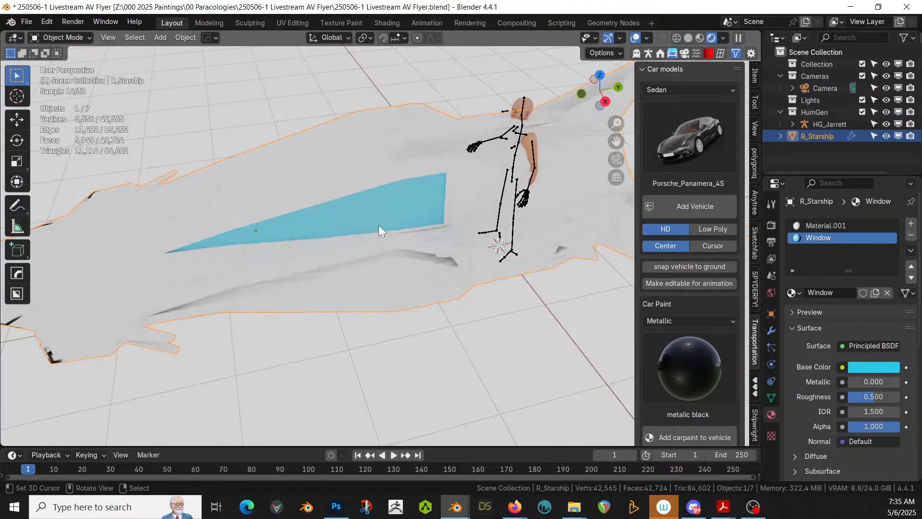
middle_drag(375, 225, 380, 246)
- Sharpen the starship with HardOps Ssharp at 30° sharpness and a 60° smooth angle
key(q)
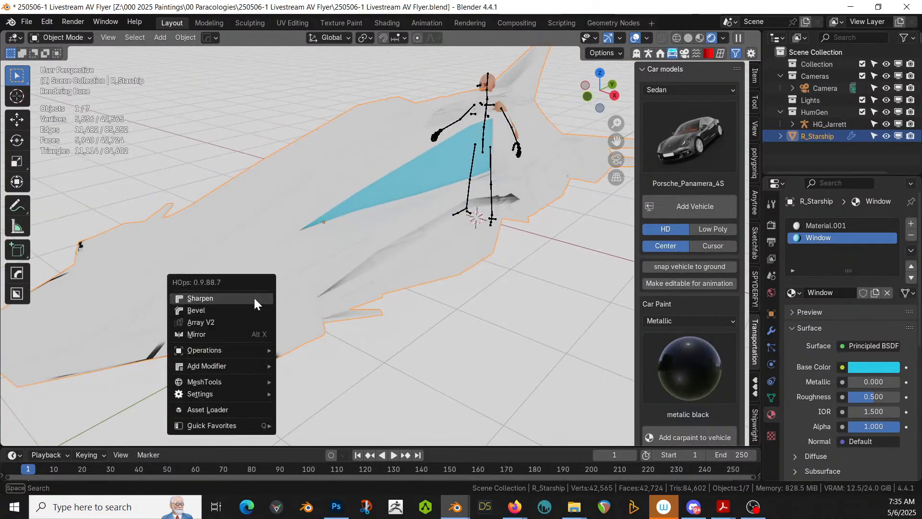
click(225, 297)
middle_drag(226, 296, 273, 275)
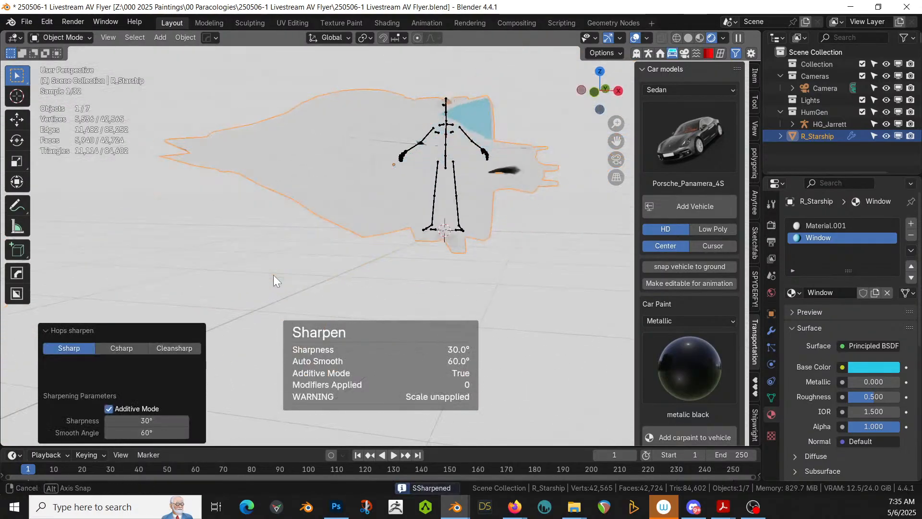
middle_drag(329, 255, 250, 280)
- Check the starship with the Face Orientation overlay and return the viewport to solid shading
key(alt+v)
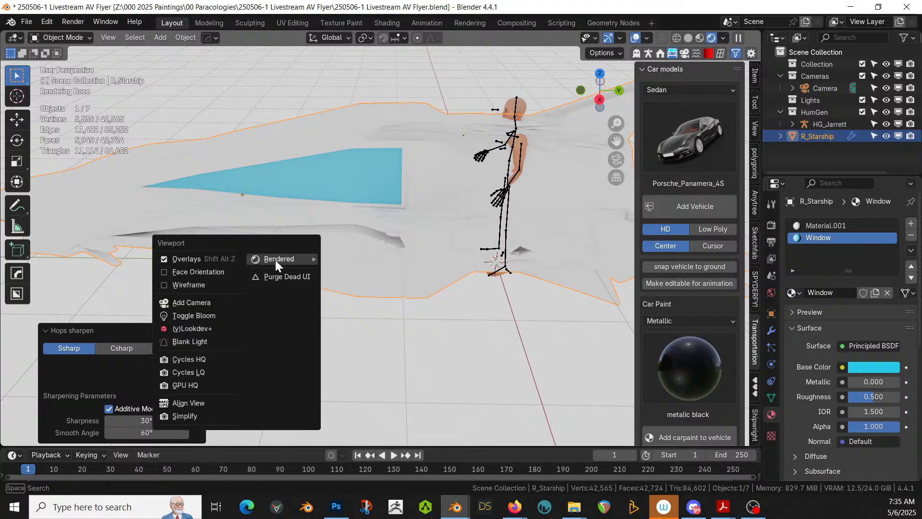
click(212, 272)
key(alt+v)
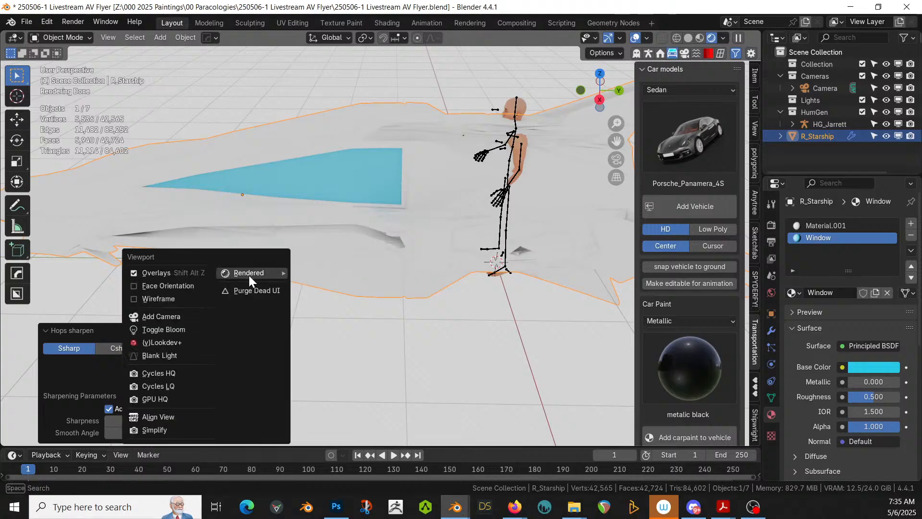
click(178, 288)
mouse_move(211, 288)
middle_down()
mouse_move(313, 312)
mouse_move(315, 293)
mouse_move(343, 287)
mouse_move(378, 253)
mouse_move(350, 269)
middle_up()
key(alt+v)
click(325, 286)
key(z)
click(343, 286)
scroll(349, 269, up, 3)
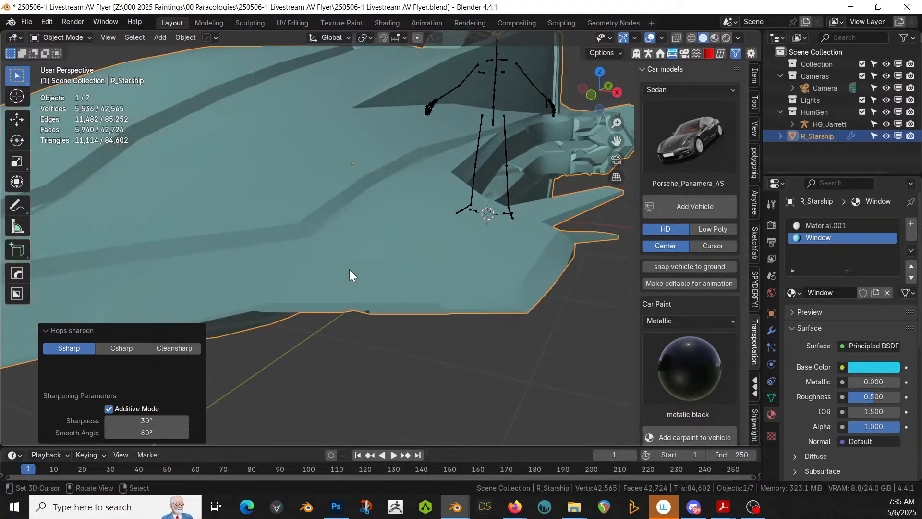
- Merge all of the starship's vertices by distance at 0.0001 m
scroll(349, 269, down, 3)
middle_drag(328, 209, 262, 264)
key(Tab)
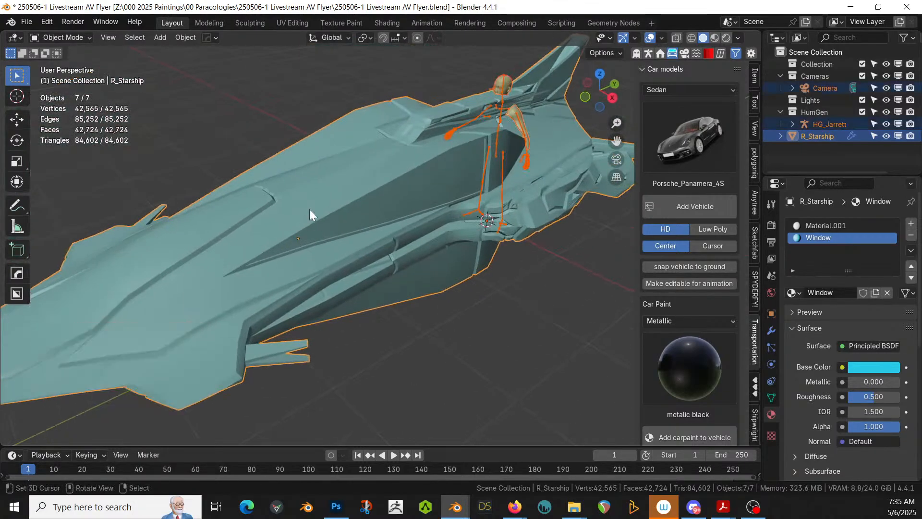
key(a)
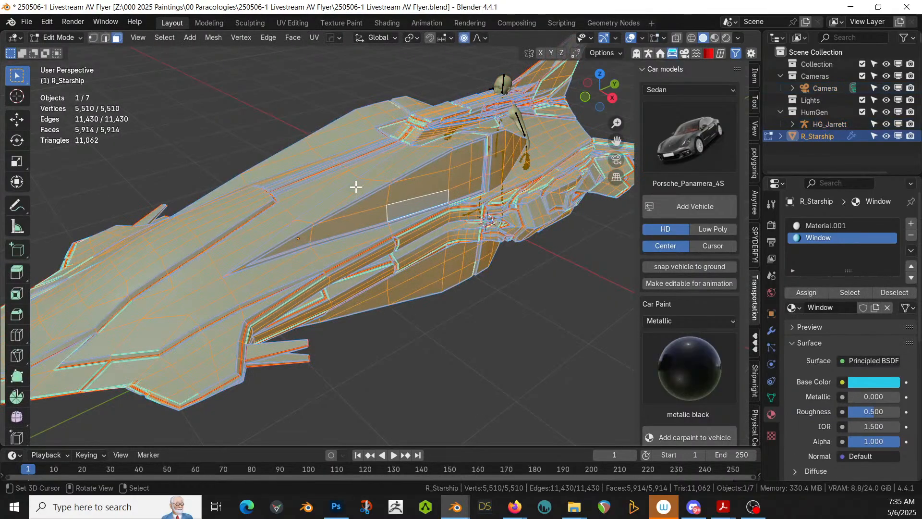
key(m)
click(332, 231)
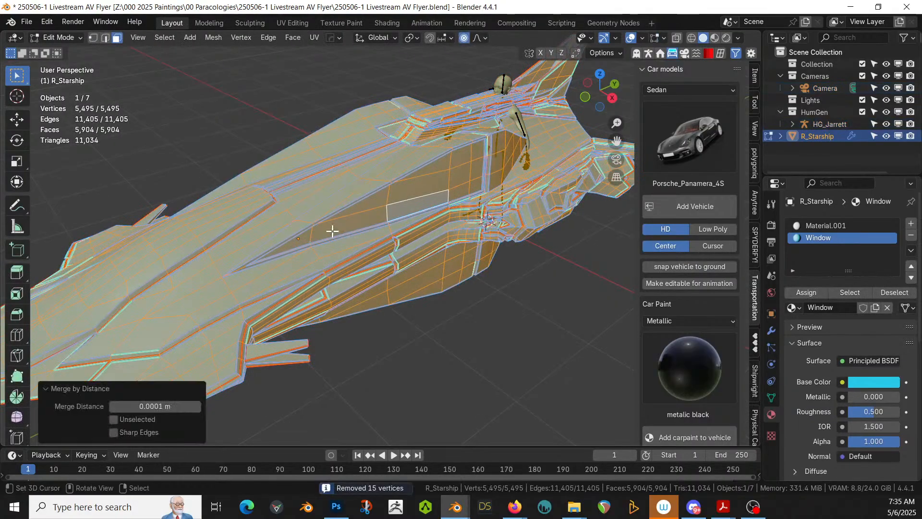
middle_drag(333, 231, 368, 258)
key(Tab)
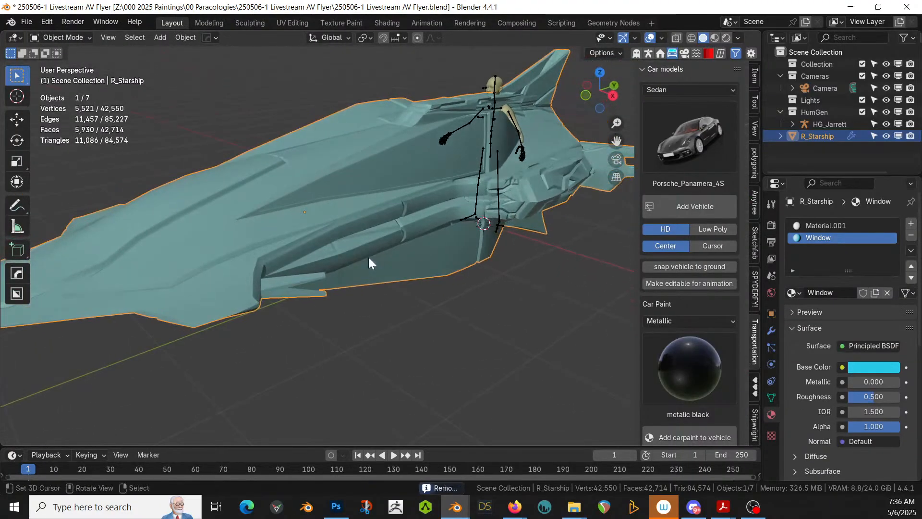
- Select the large curved canopy panel on the nose as linked faces delimited by Sharp and inset it by about 0.01 m
scroll(368, 257, up, 4)
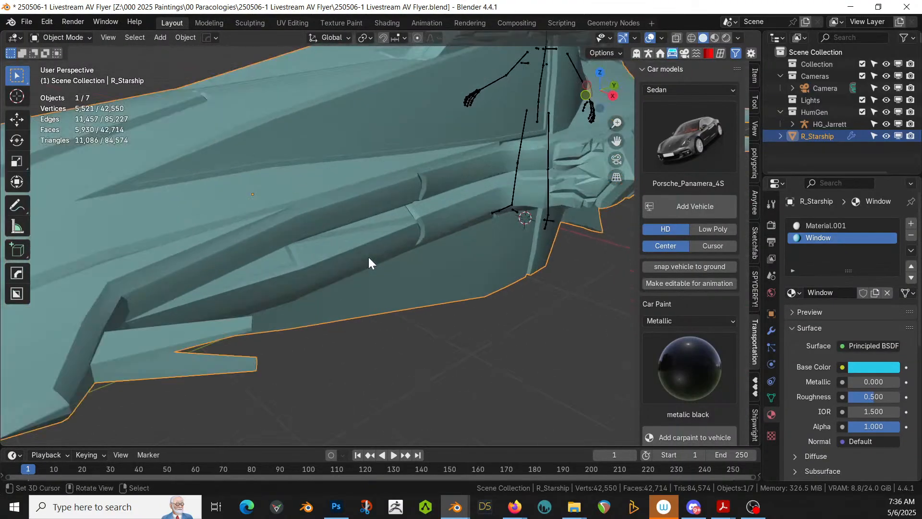
middle_drag(368, 258, 386, 291)
scroll(396, 283, down, 5)
scroll(387, 293, up, 3)
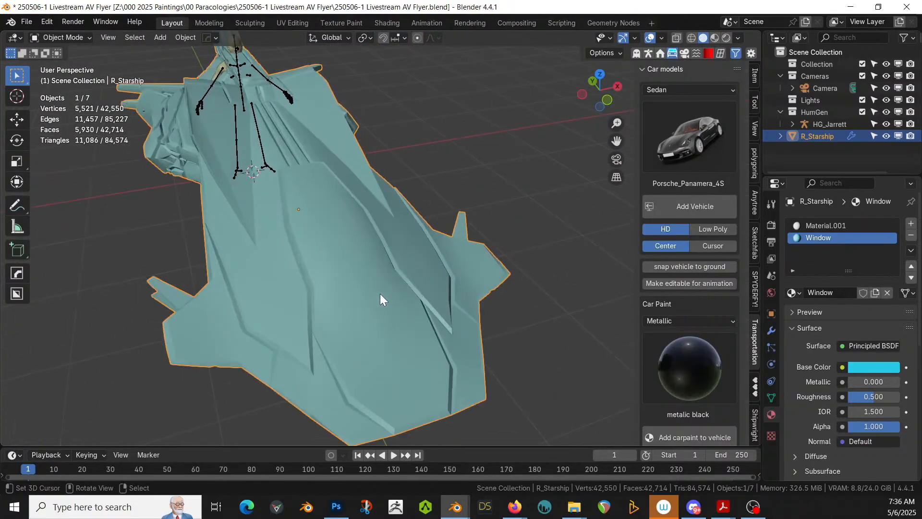
key(Tab)
key(alt+a)
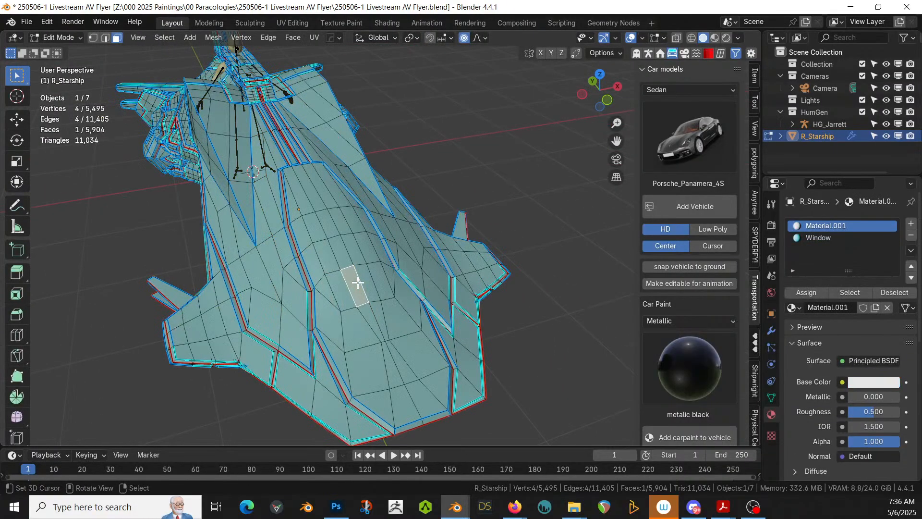
key(l)
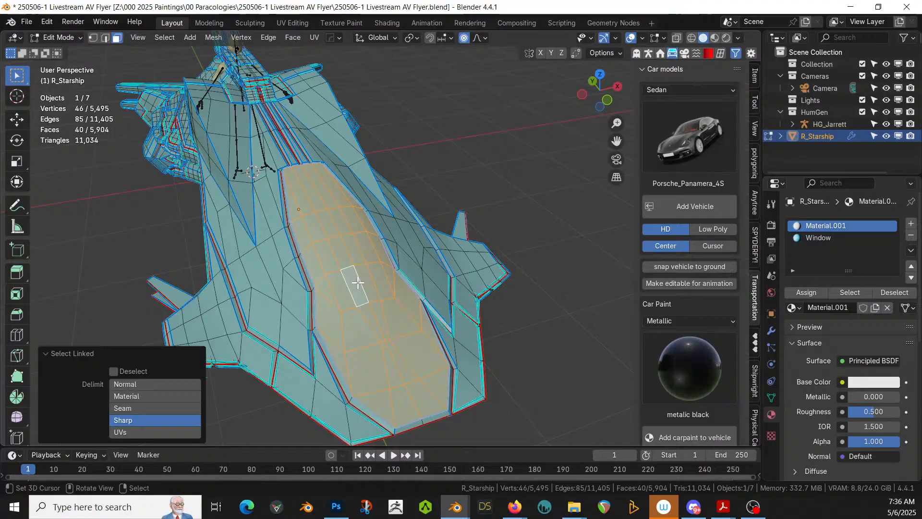
key(i)
click(443, 394)
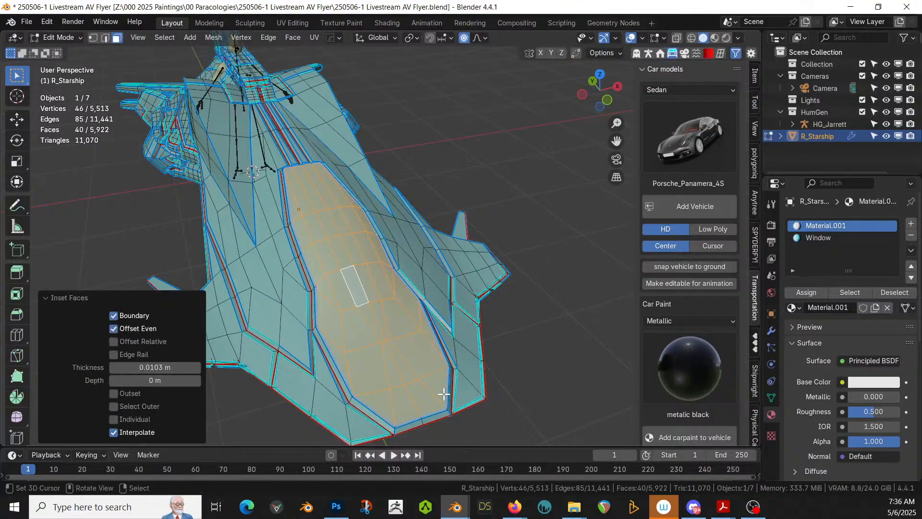
- Extrude the inset canopy faces along their normal with a Z move of 0.005 m
scroll(443, 393, up, 6)
mouse_move(443, 393)
middle_down()
mouse_move(465, 376)
mouse_move(447, 378)
middle_up()
scroll(447, 377, down, 6)
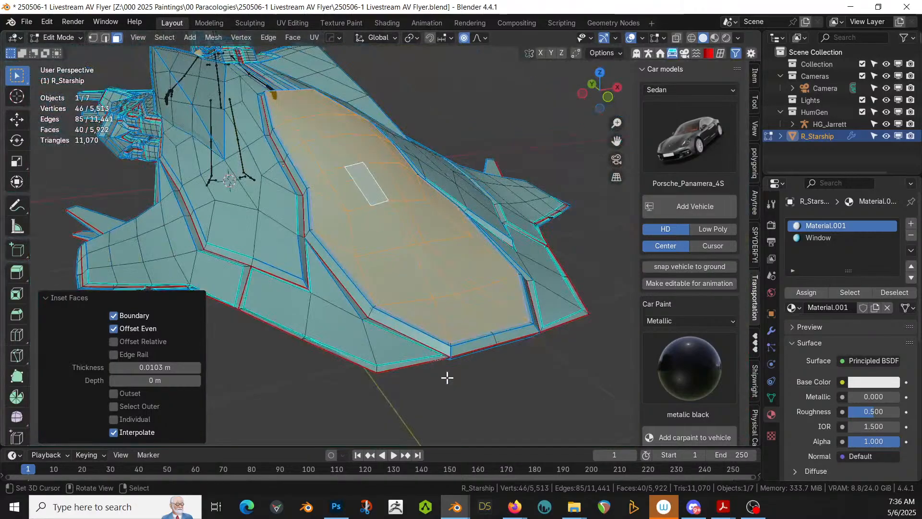
key(e)
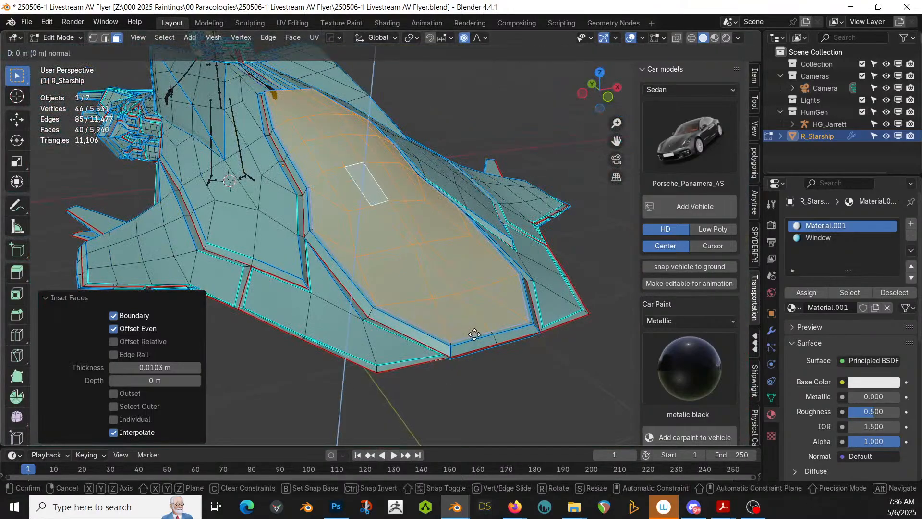
click(474, 335)
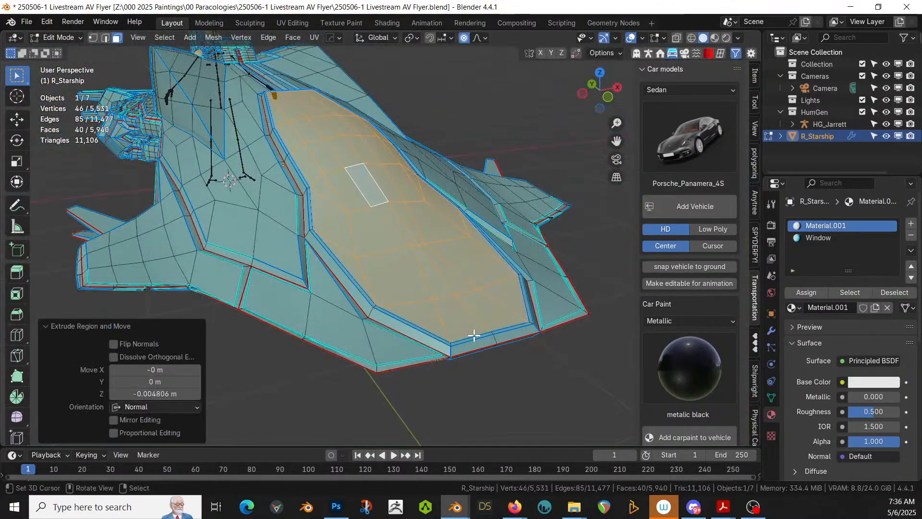
click(157, 393)
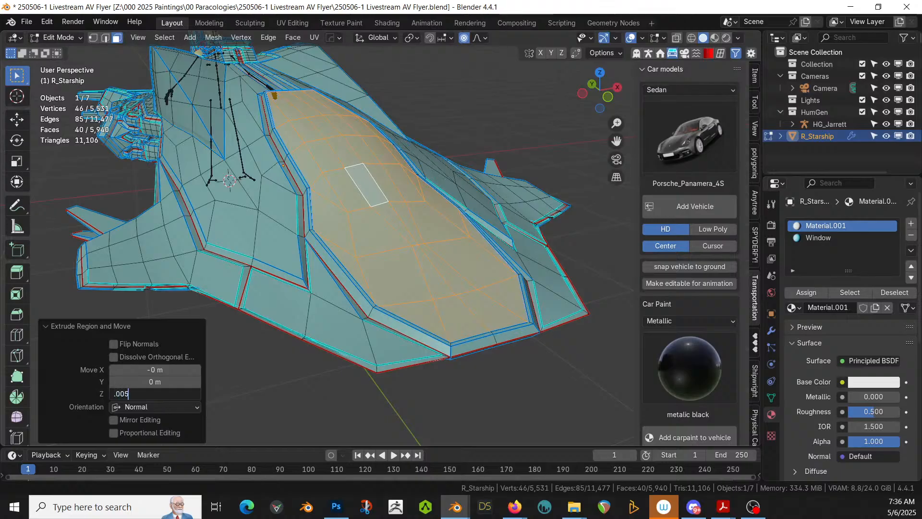
text(.005)
key(Return)
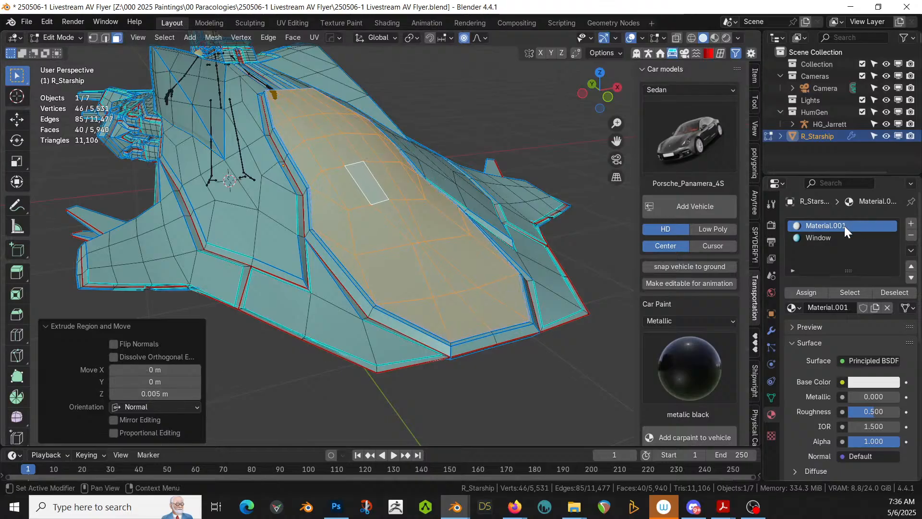
- Assign the Window material to the canopy faces and display the whole starship in rendered shading
click(829, 236)
click(804, 293)
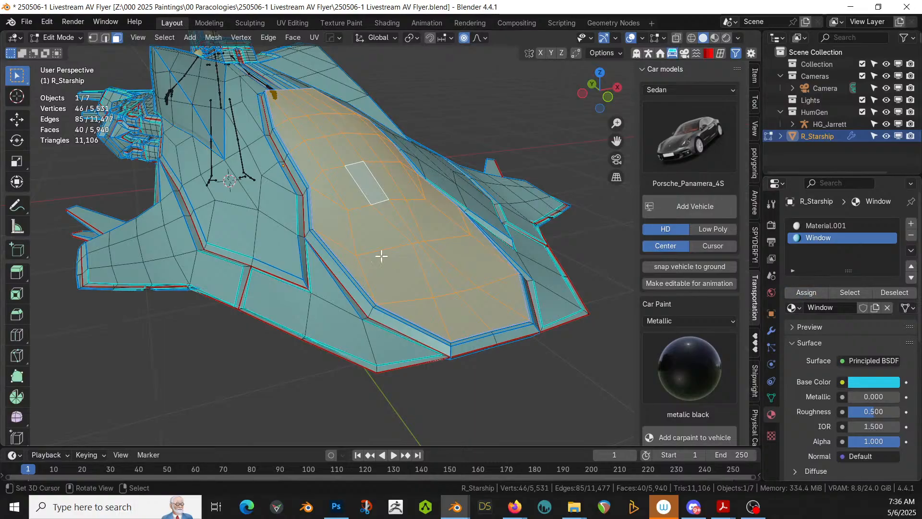
key(Tab)
middle_drag(382, 256, 313, 266)
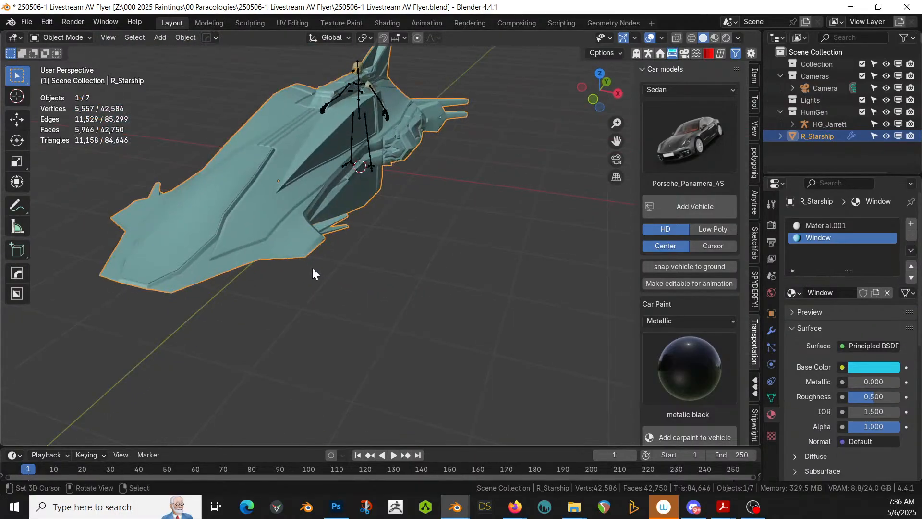
key(z)
key(8)
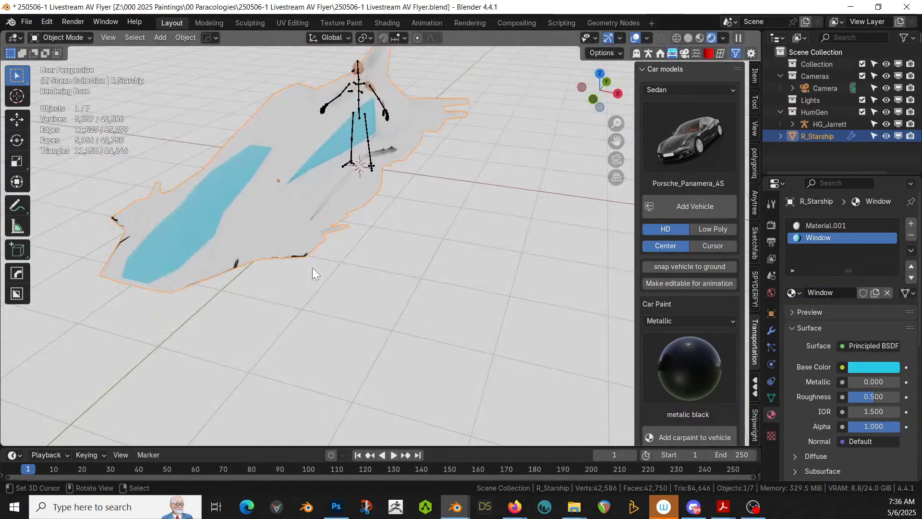
- Return to solid shading, reopen the starship mesh for editing and undo the canopy panel's inset and extrusion
mouse_move(396, 255)
middle_down()
mouse_move(356, 244)
mouse_move(421, 240)
mouse_move(387, 295)
mouse_move(376, 296)
mouse_move(412, 293)
mouse_move(407, 287)
mouse_move(433, 301)
middle_up()
key(z)
key(6)
scroll(430, 302, up, 3)
scroll(407, 287, down, 3)
key(Tab)
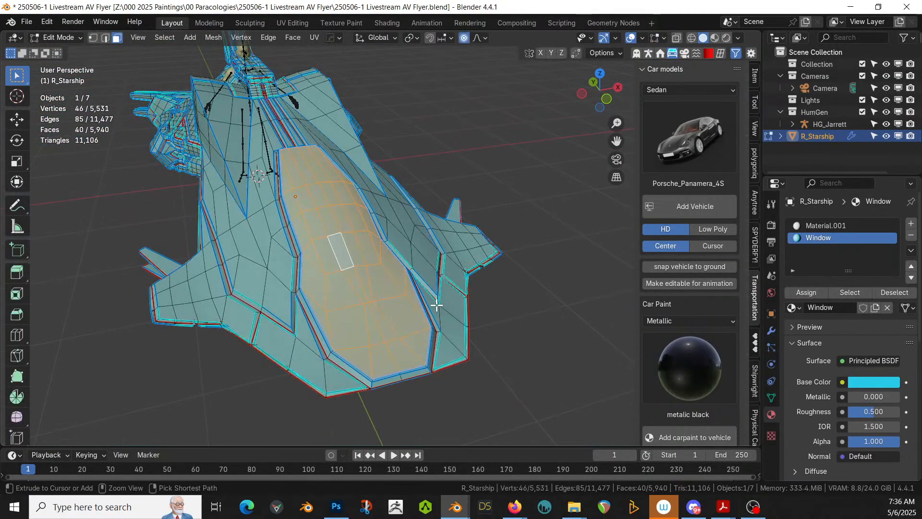
key(ctrl+z)
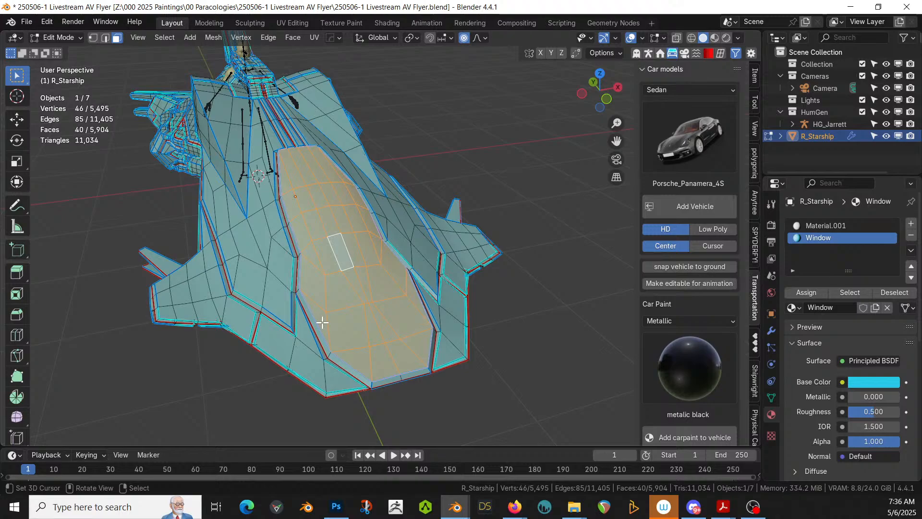
- Circle-deselect the rows of faces at the nose end of the canopy panel, keeping only its rear portion selected
key(c)
mouse_move(318, 319)
shift+mouse_down()
mouse_move(343, 330)
mouse_move(339, 360)
mouse_move(402, 333)
shift+mouse_up()
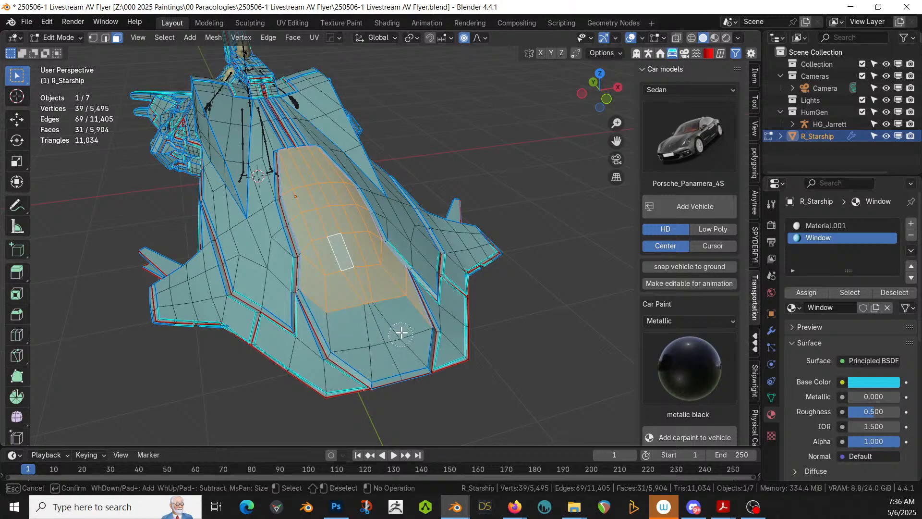
key(Escape)
key(KP_Decimal)
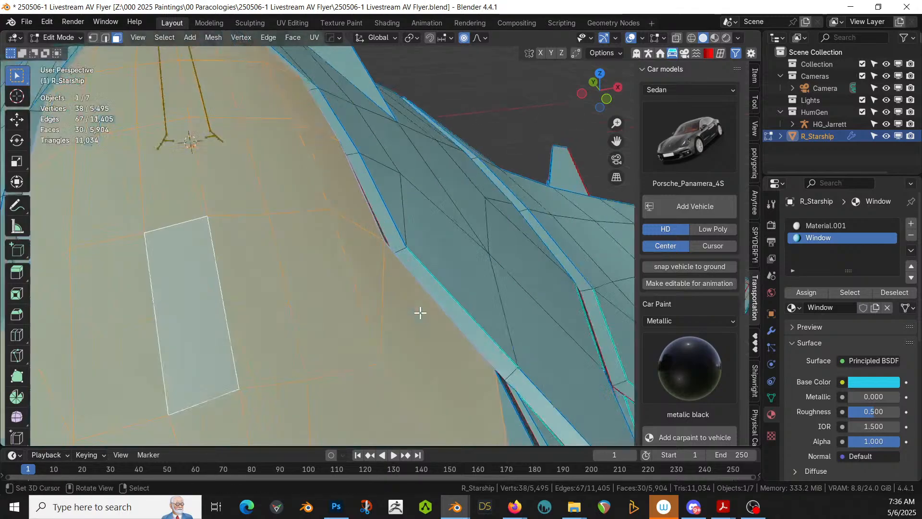
scroll(420, 313, down, 5)
middle_drag(420, 312, 362, 383)
key(c)
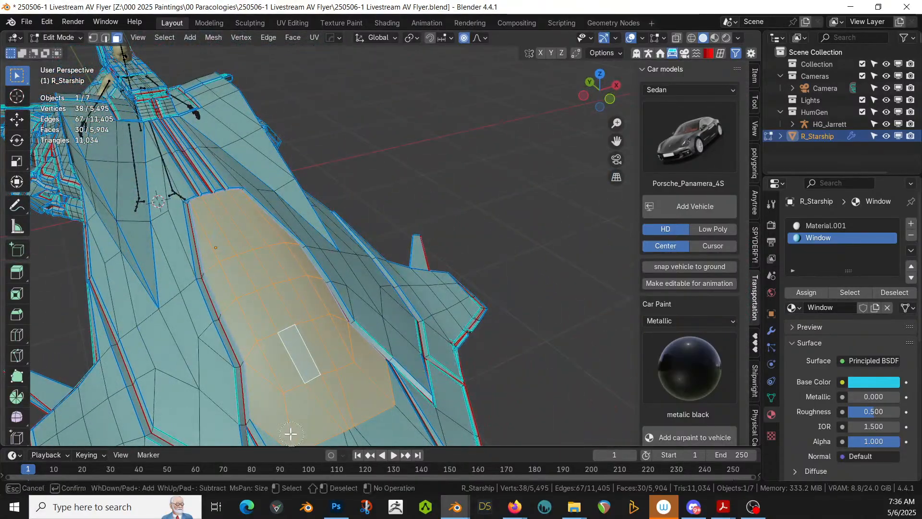
mouse_move(290, 434)
shift+mouse_down()
mouse_move(382, 365)
mouse_move(415, 365)
shift+mouse_up()
key(Escape)
middle_drag(415, 365, 366, 360)
- Inset the remaining selected canopy faces by about 0.008 m
key(KP_Decimal)
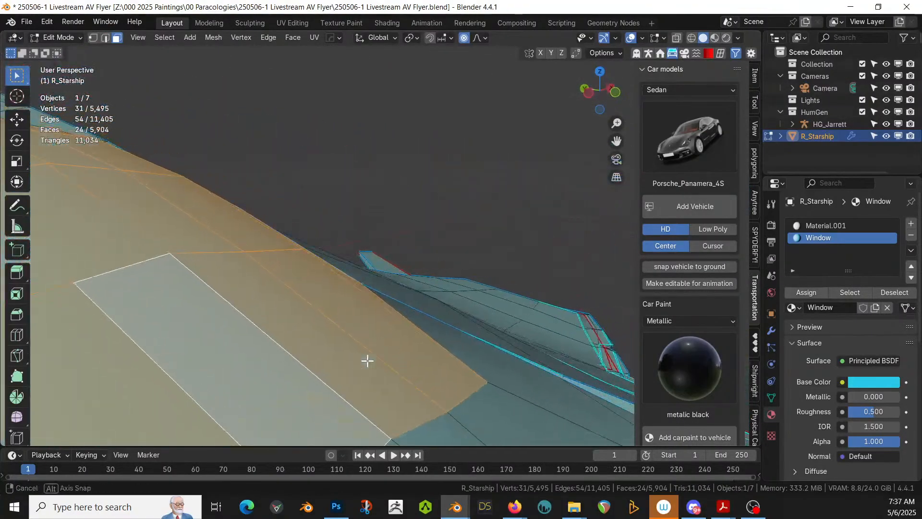
scroll(369, 356, down, 3)
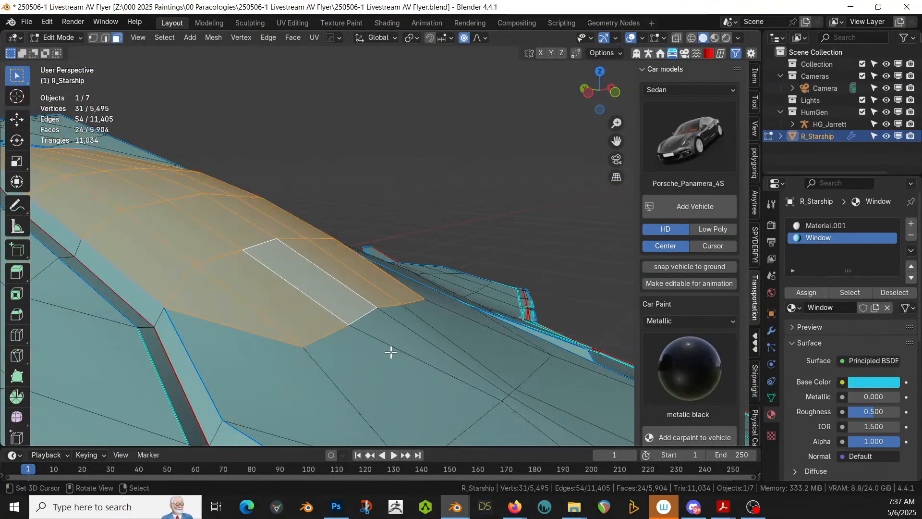
key(i)
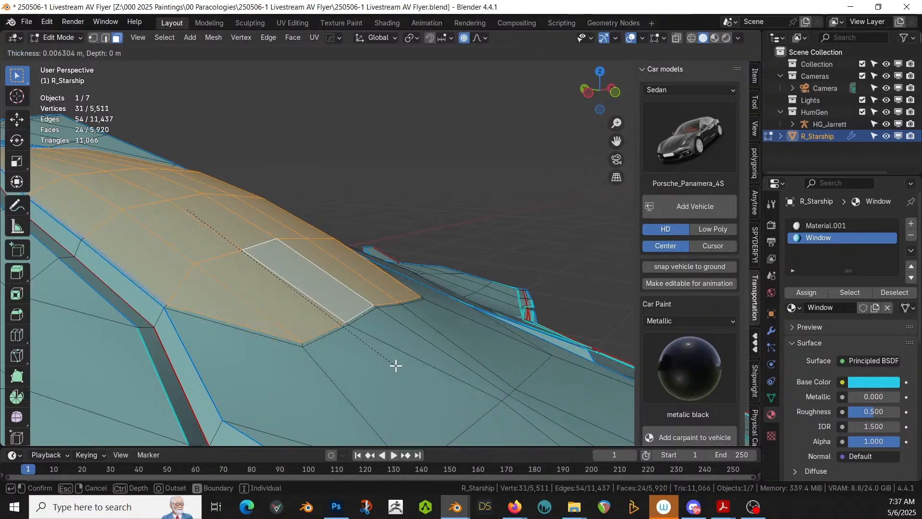
click(395, 365)
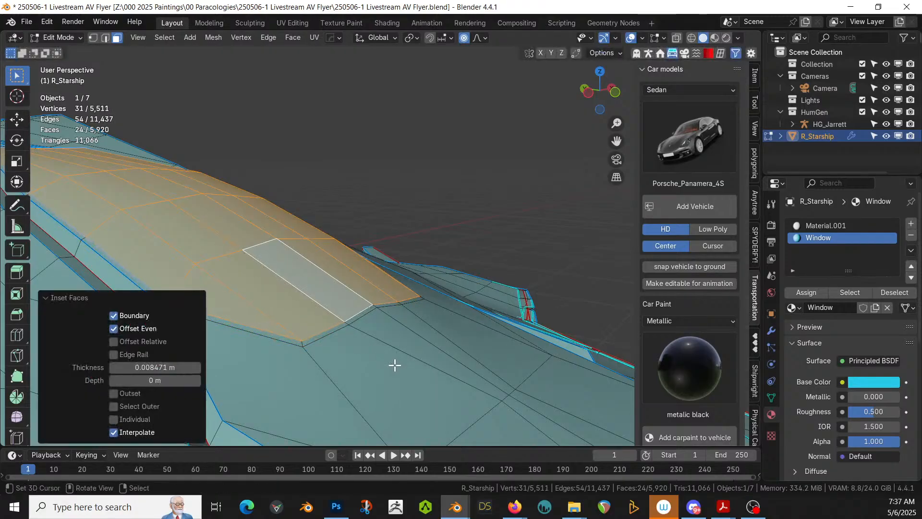
- Extrude the inset canopy faces along their normal with a Z move of -0.005 m
key(e)
click(395, 366)
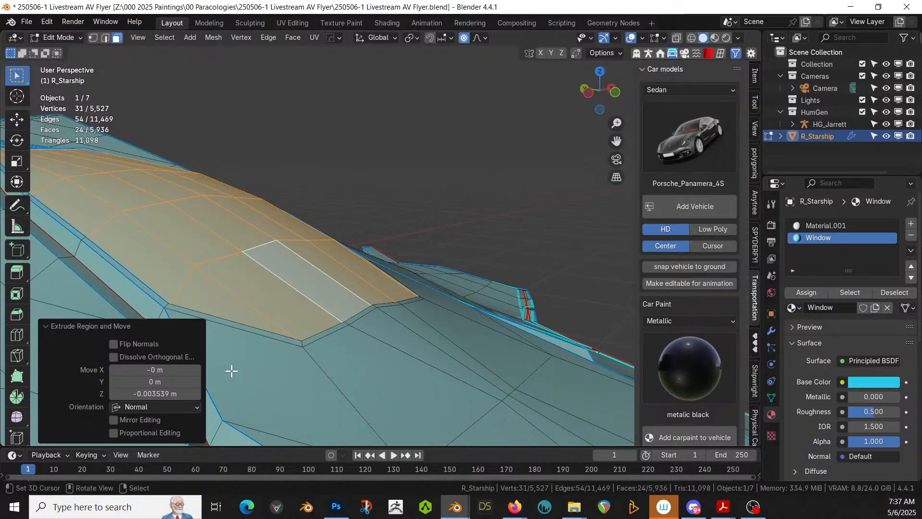
click(153, 394)
text(-0.00)
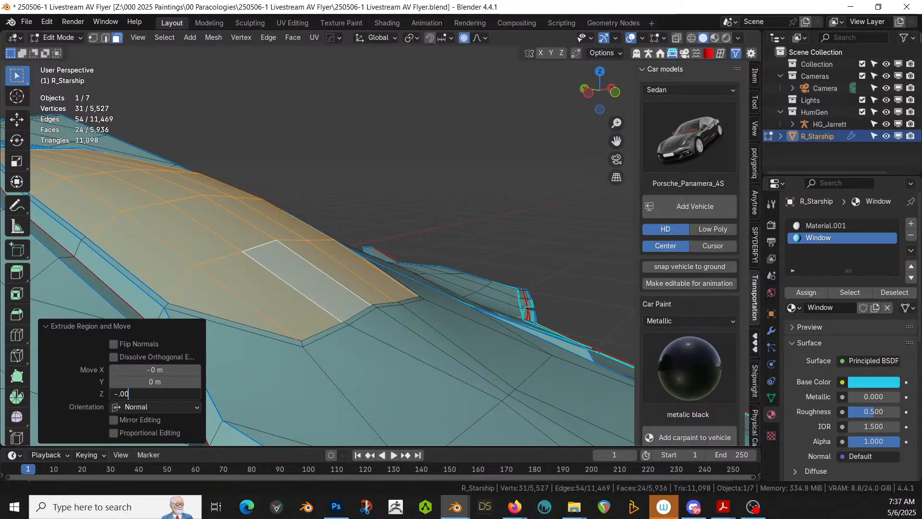
text(5)
key(Return)
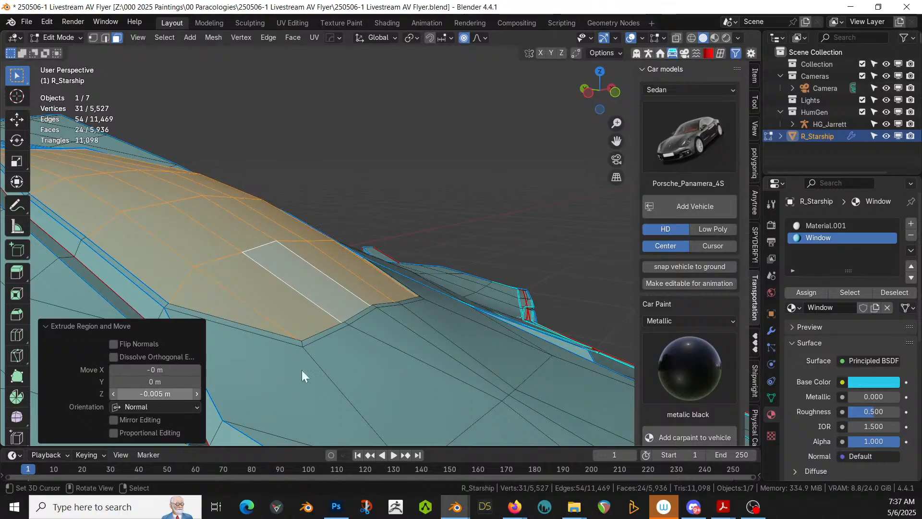
- Assign the Window material to the recessed canopy faces and leave mesh editing
click(809, 292)
key(Tab)
scroll(282, 274, down, 5)
middle_drag(284, 272, 215, 292)
- Check the canopy window in rendered shading, return to solid shading and save the file
key(z)
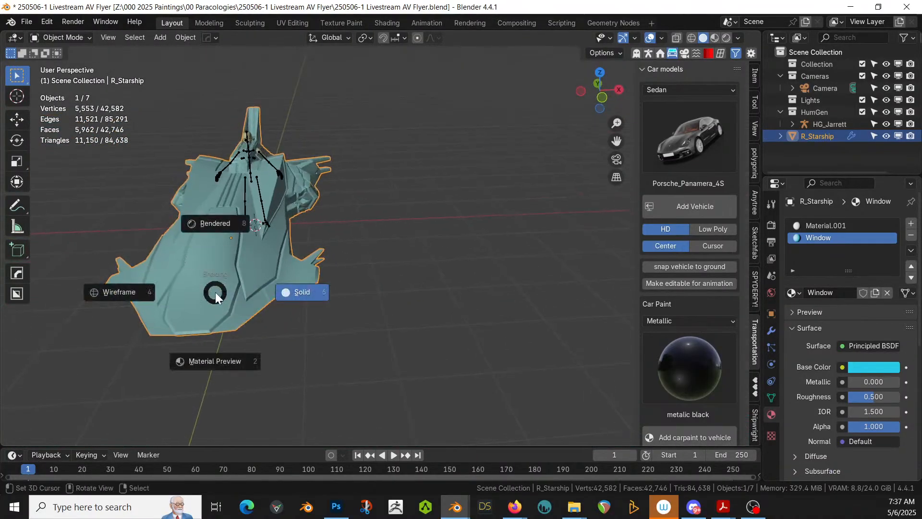
key(8)
middle_drag(257, 277, 292, 311)
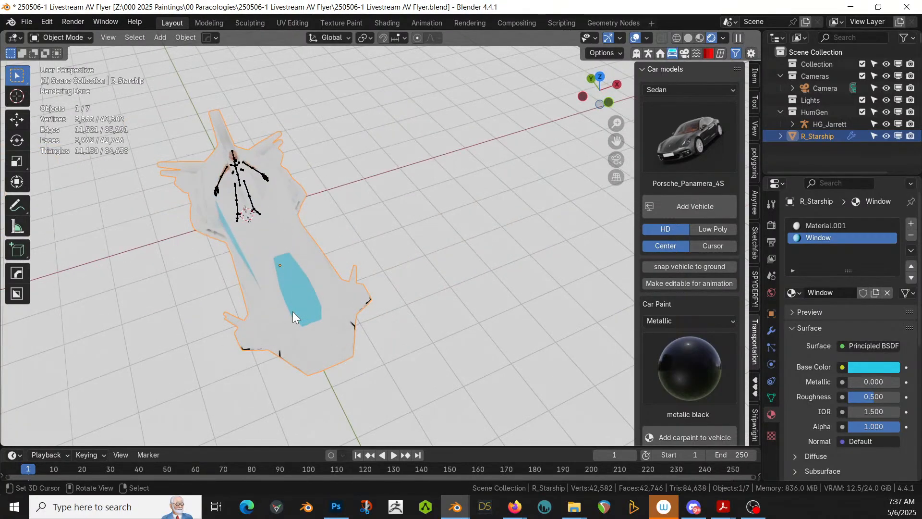
key(z)
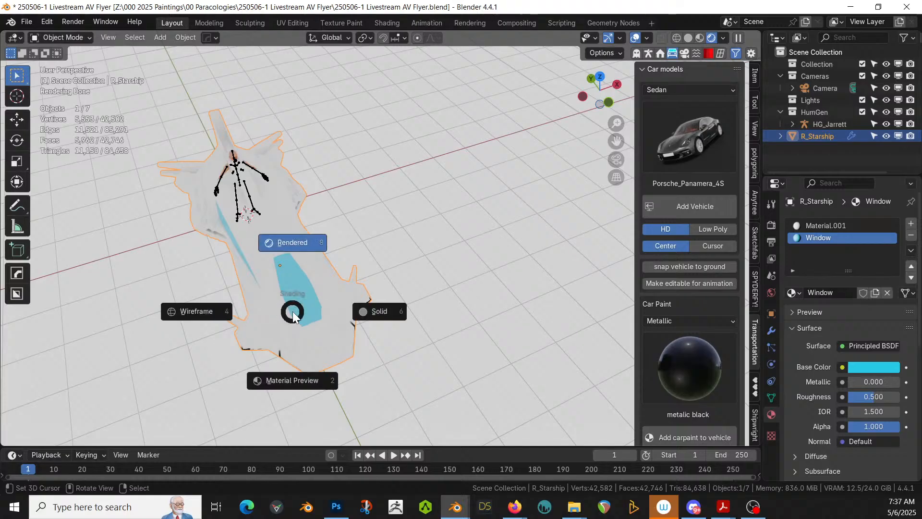
key(s)
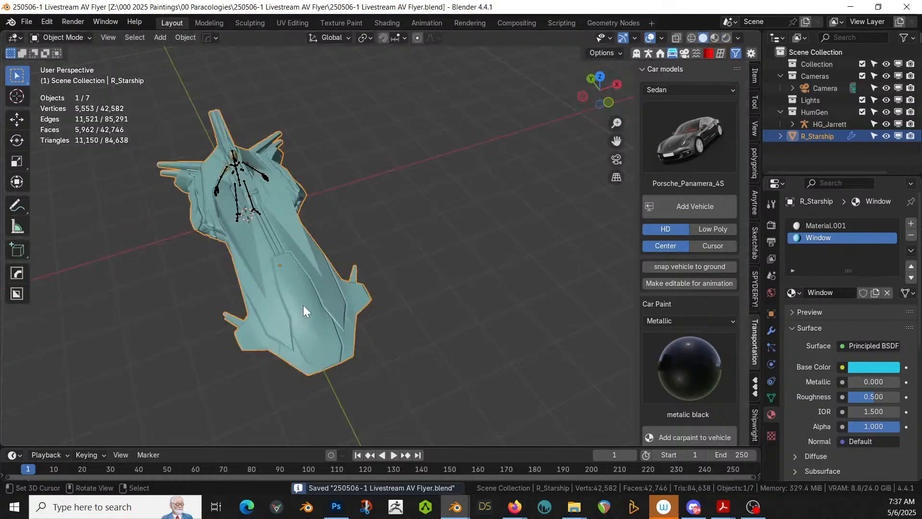
- Select the tapering rear side panel beside the human reference as linked faces delimited by Sharp
middle_drag(304, 304, 273, 265)
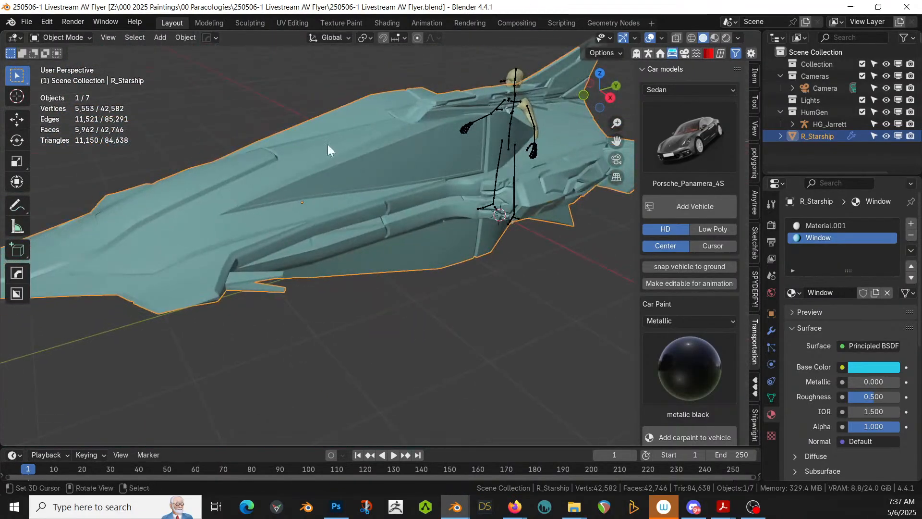
middle_drag(395, 199, 466, 203)
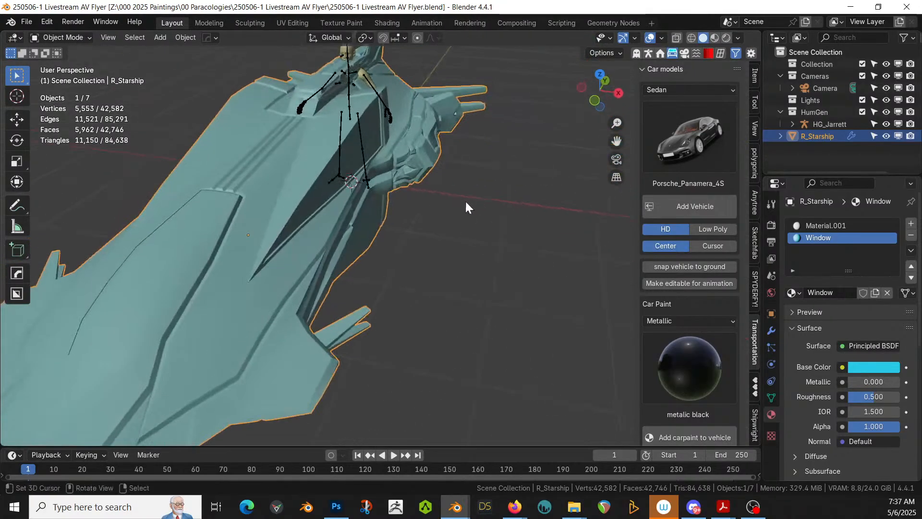
middle_drag(373, 152, 195, 272)
scroll(288, 256, up, 2)
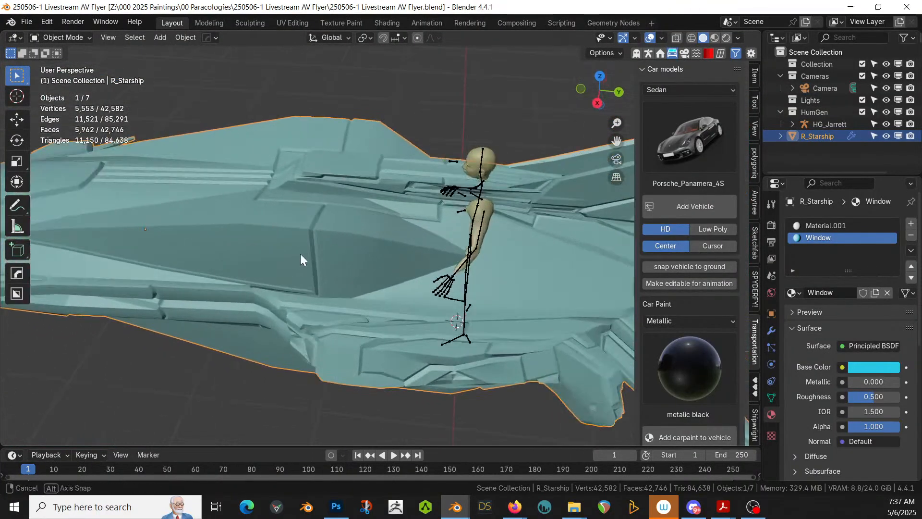
middle_drag(300, 253, 336, 266)
scroll(298, 225, up, 2)
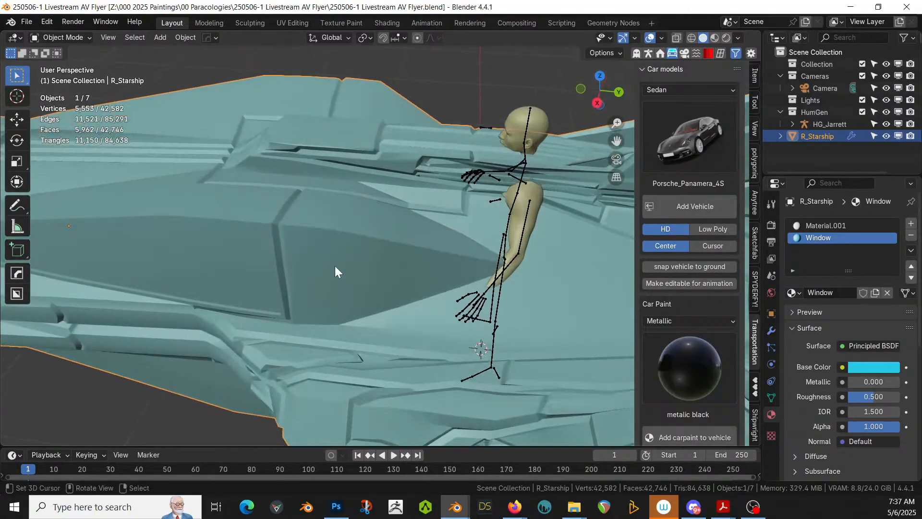
key(Tab)
click(300, 245)
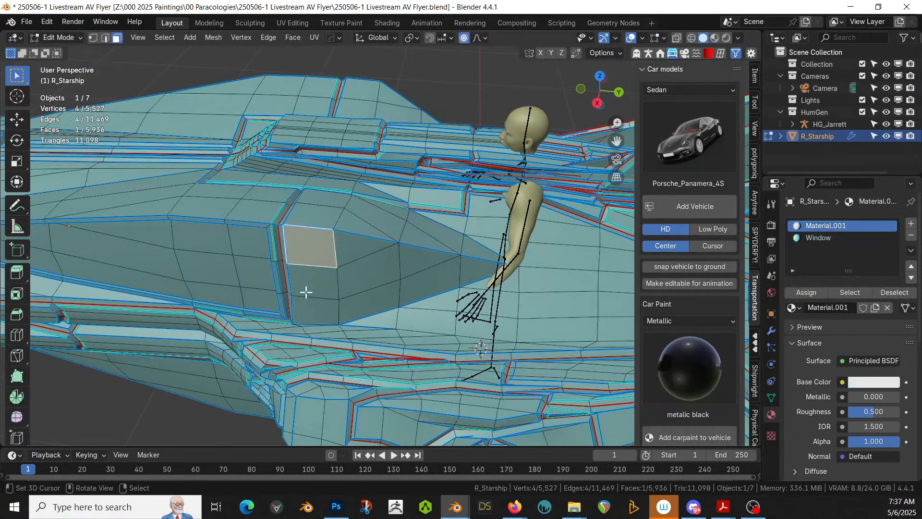
key(ctrl+l)
scroll(377, 289, up, 1)
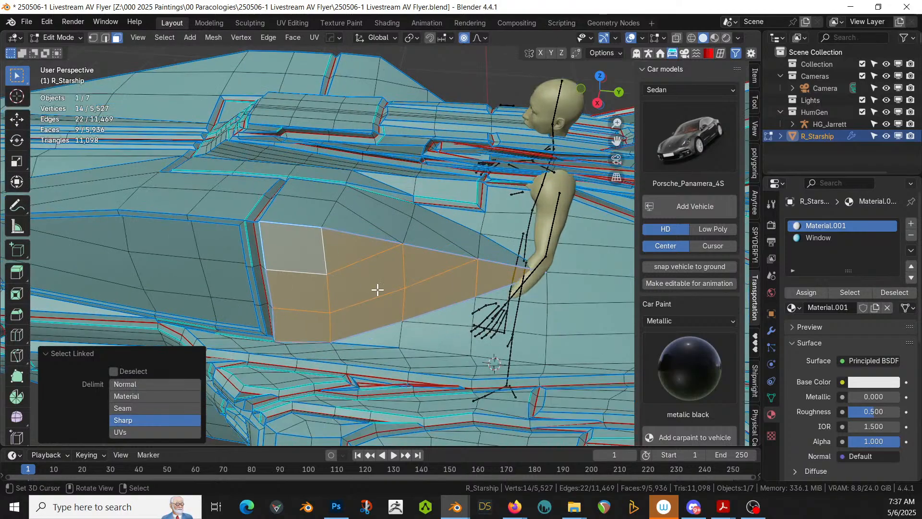
- Inset the tapering side panel's faces and set the inset thickness to about 0.021 m
key(i)
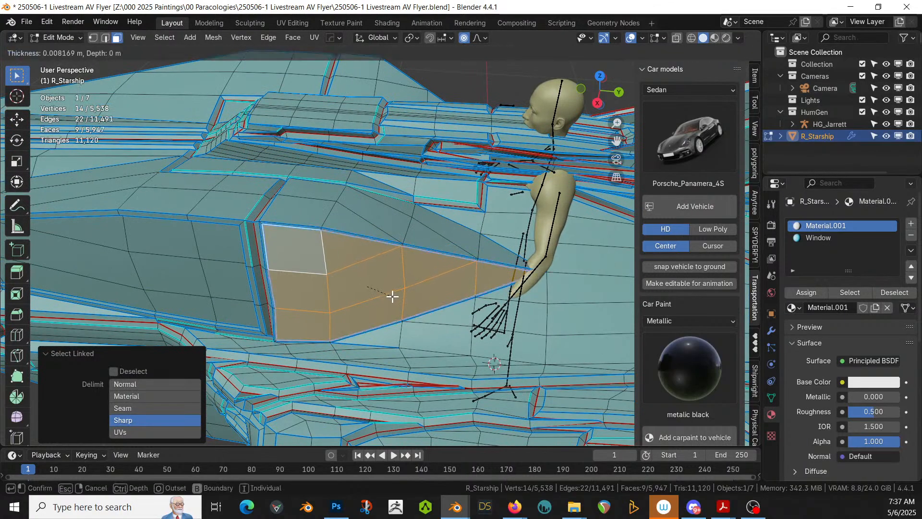
click(392, 295)
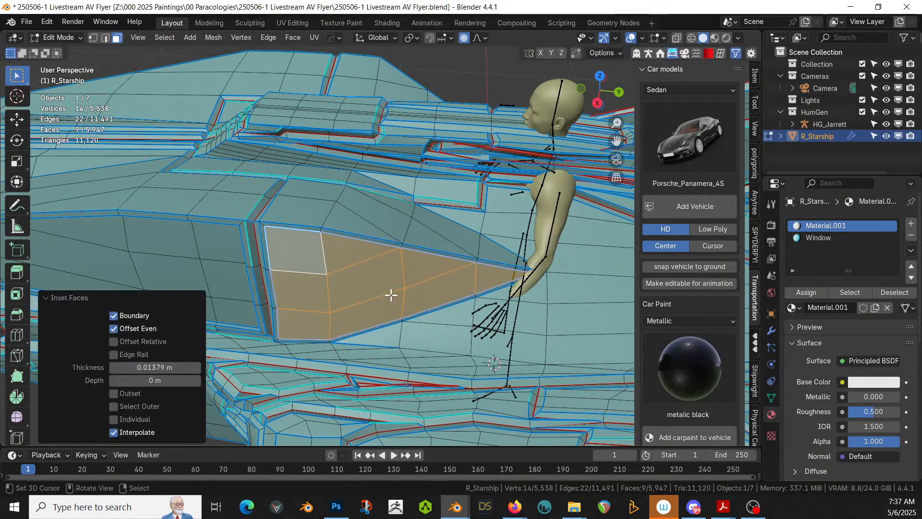
key(KP_3)
scroll(390, 295, up, 2)
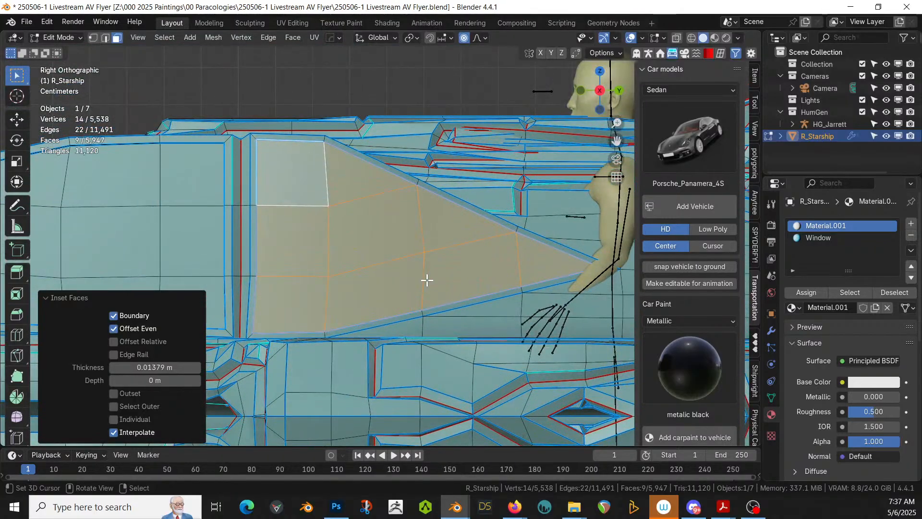
drag(155, 367, 170, 367)
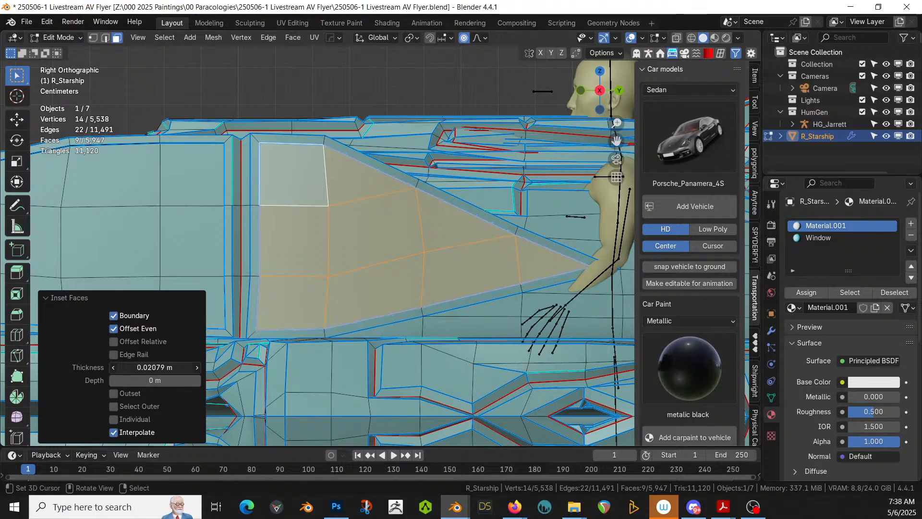
- Extrude the inset side panel faces along their normal with a Z move of -0.005 m
middle_drag(269, 327, 323, 323)
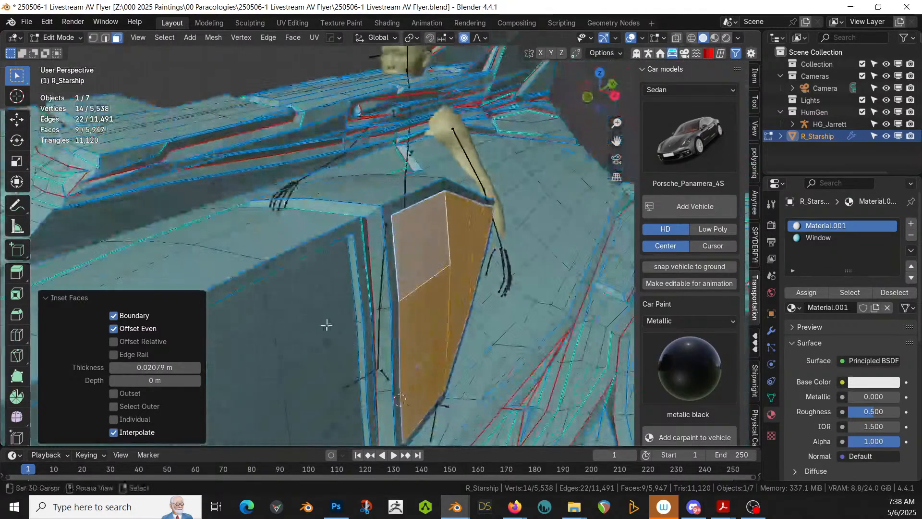
key(e)
click(389, 354)
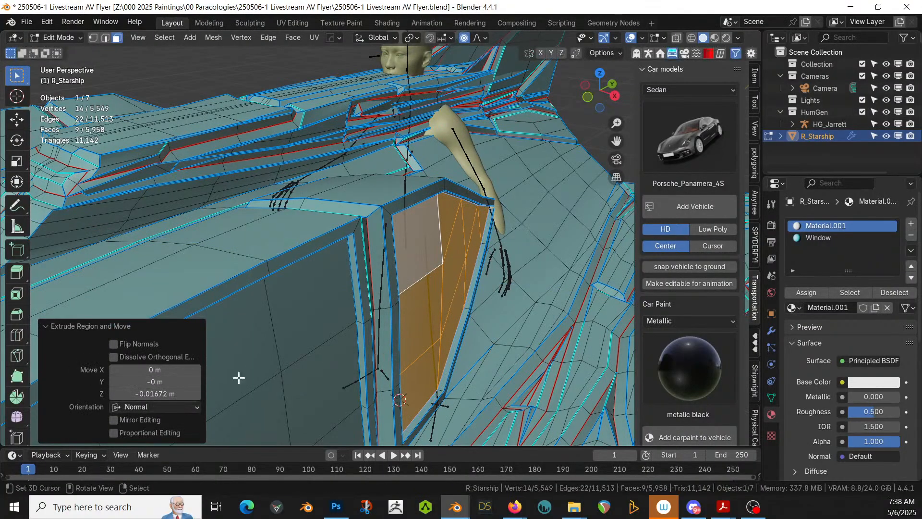
click(155, 393)
text(-0.0)
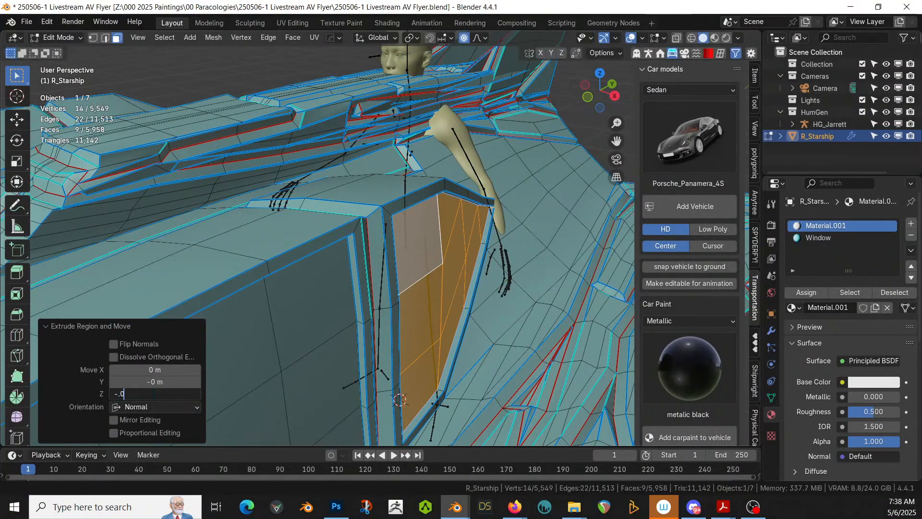
text(05)
key(Return)
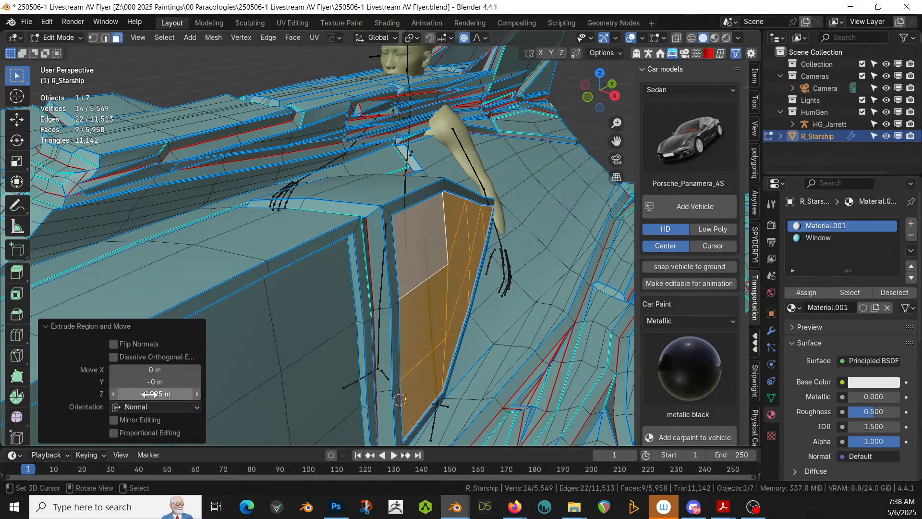
- Assign the Window material to the recessed side panel, return to Object Mode and save the file
click(817, 238)
click(802, 292)
mouse_move(446, 242)
middle_down()
mouse_move(420, 269)
mouse_move(313, 268)
mouse_move(390, 226)
mouse_move(414, 235)
mouse_move(388, 255)
mouse_move(398, 236)
mouse_move(364, 194)
mouse_move(365, 174)
mouse_move(329, 236)
mouse_move(352, 284)
mouse_move(406, 242)
mouse_move(453, 250)
middle_up()
key(Tab)
scroll(313, 267, down, 5)
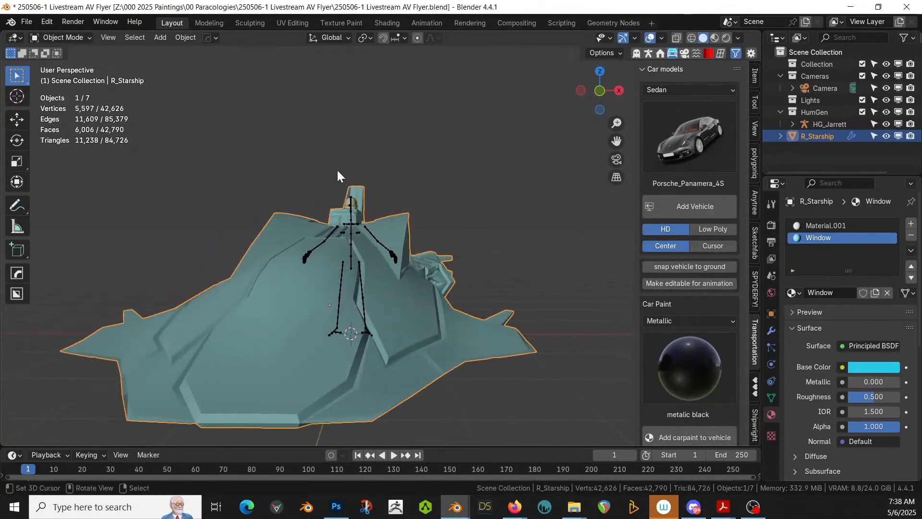
key(ctrl+s)
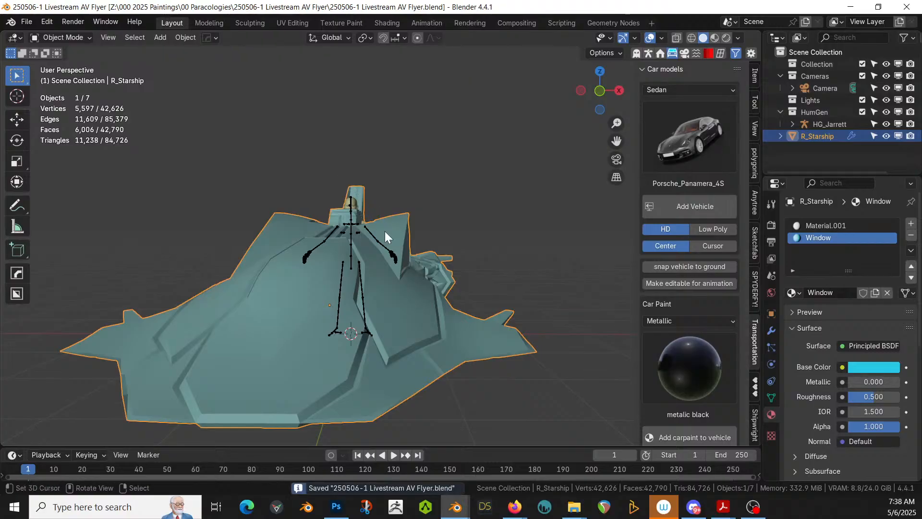
- Select the raised cross-shaped panel on the starship's rear end as linked faces delimited by Sharp
middle_drag(385, 235, 142, 241)
scroll(183, 255, up, 4)
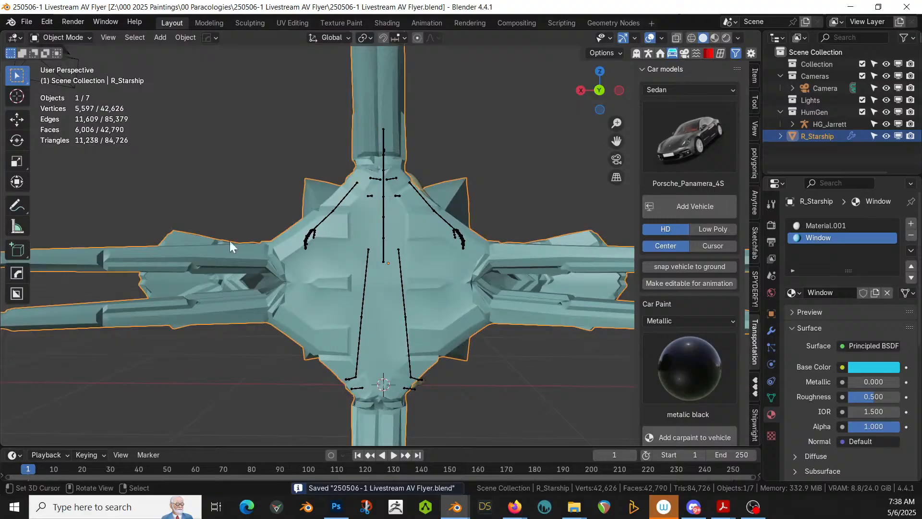
key(Tab)
click(354, 259)
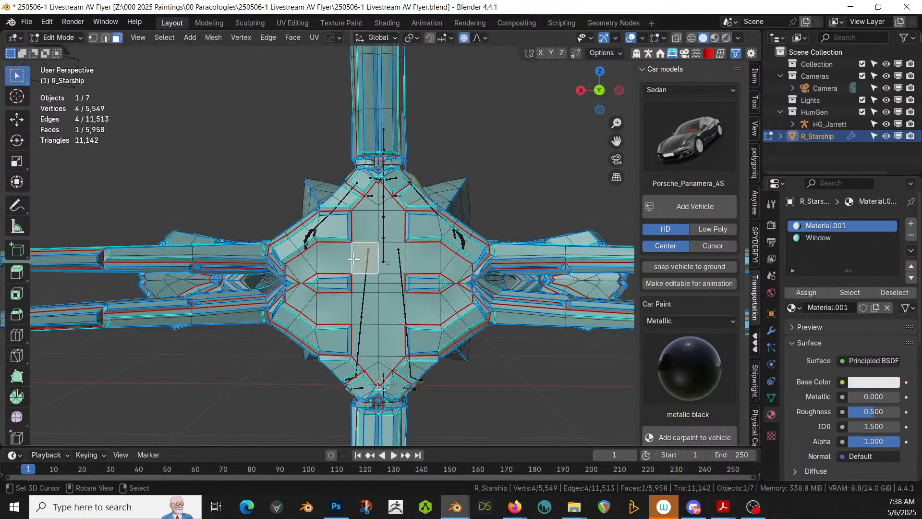
key(l)
middle_drag(355, 260, 260, 238)
scroll(259, 238, up, 2)
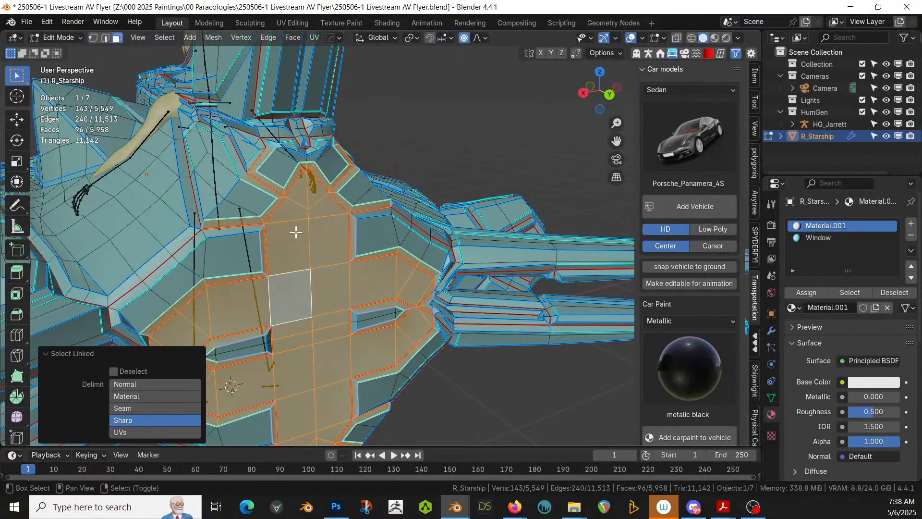
- Hide everything except the selected cross-shaped panel and deselect the rim faces along its upper end with circle select
key(shift+h)
middle_drag(292, 171, 281, 168)
key(c)
middle_click(159, 204)
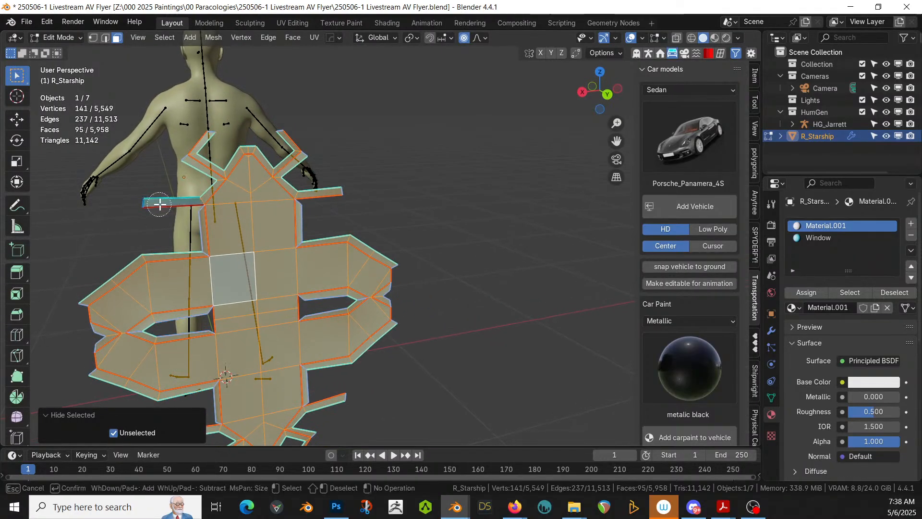
middle_drag(200, 178, 212, 145)
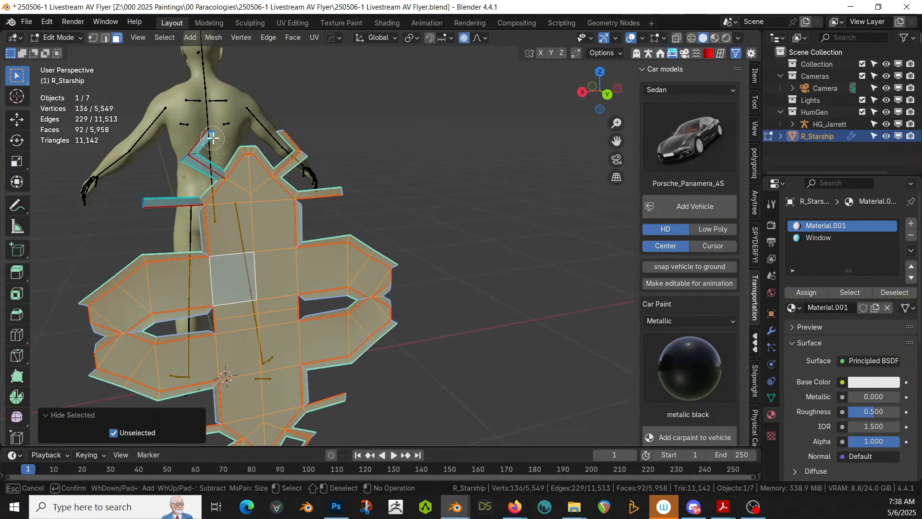
middle_click(199, 181)
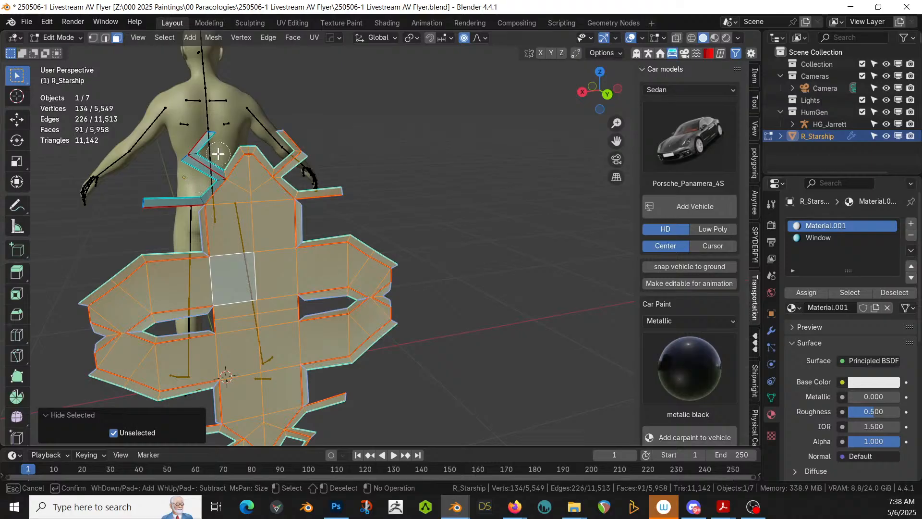
mouse_move(218, 154)
middle_down()
mouse_move(256, 131)
mouse_move(291, 155)
mouse_move(296, 175)
mouse_move(329, 188)
middle_up()
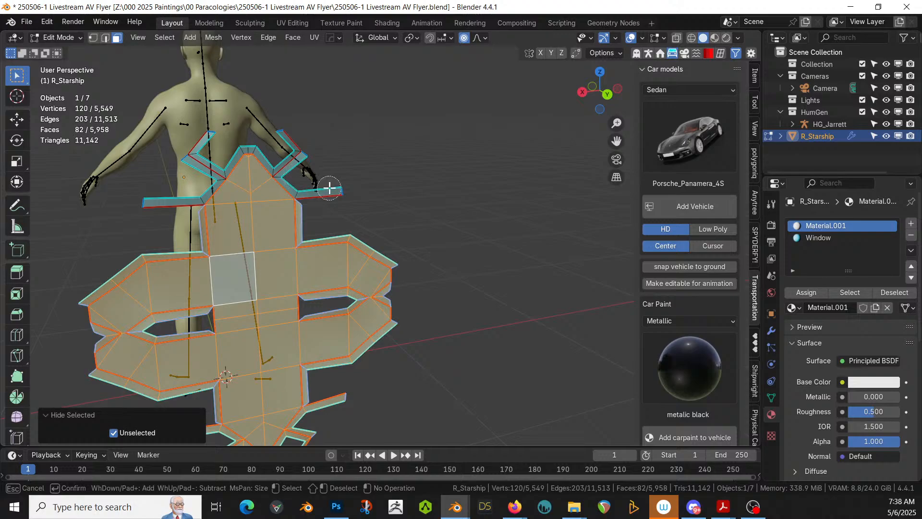
key(Escape)
- Enable the Mirror modifier's On Cage display so both halves of the panel can be edited
click(806, 293)
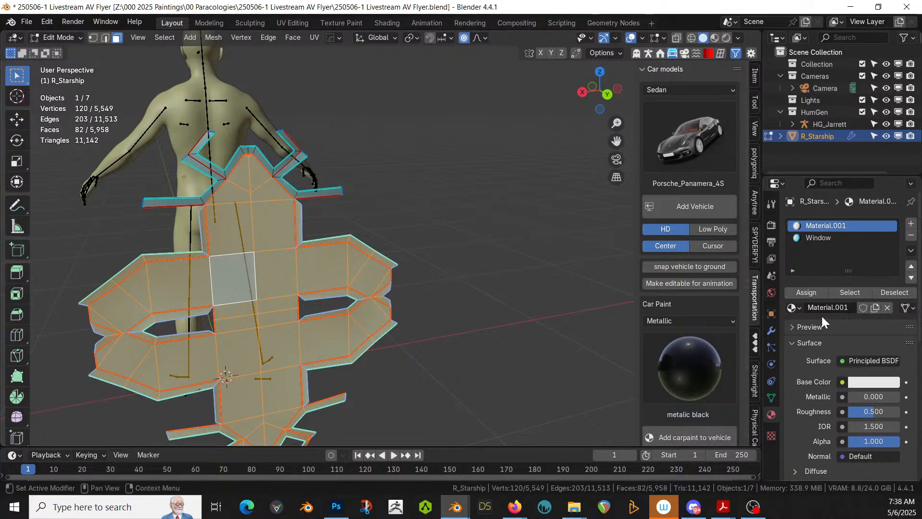
click(771, 330)
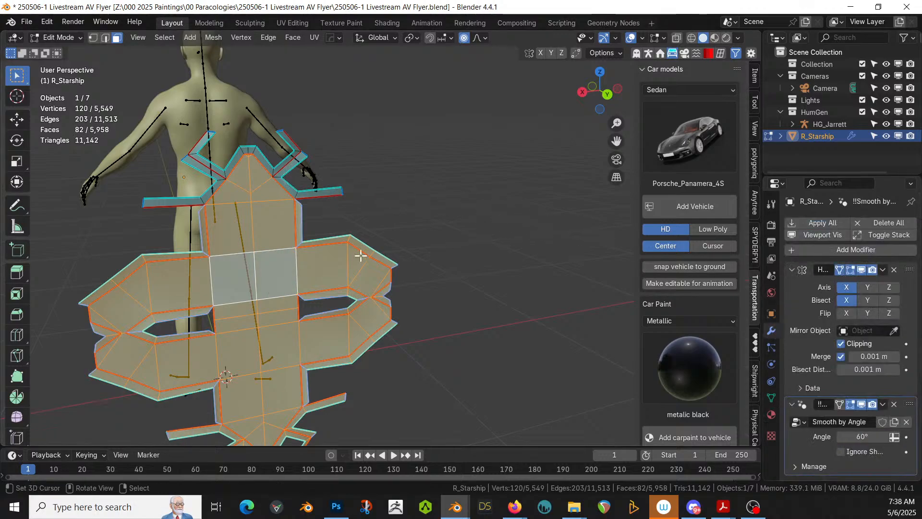
middle_drag(360, 253, 243, 280)
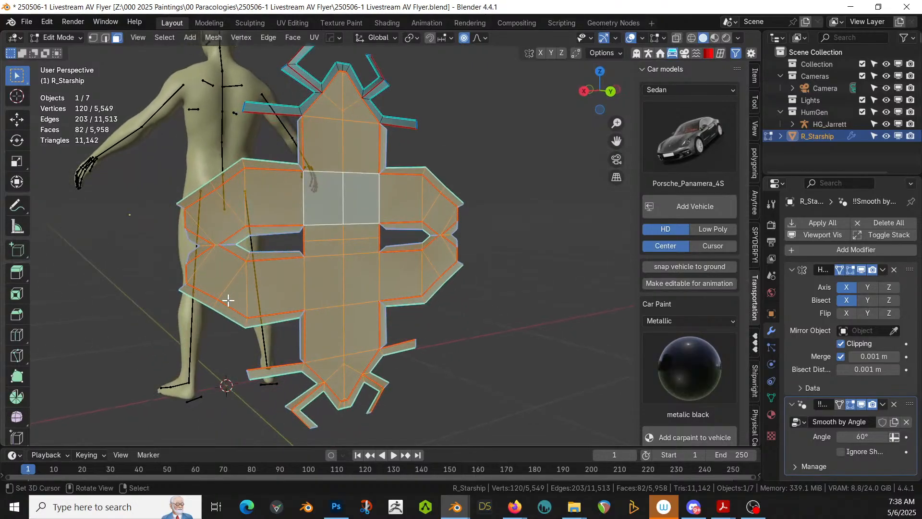
- Try to reduce the Sharp-delimited linked selection of the panel with Select Less, and undo it
click(316, 279)
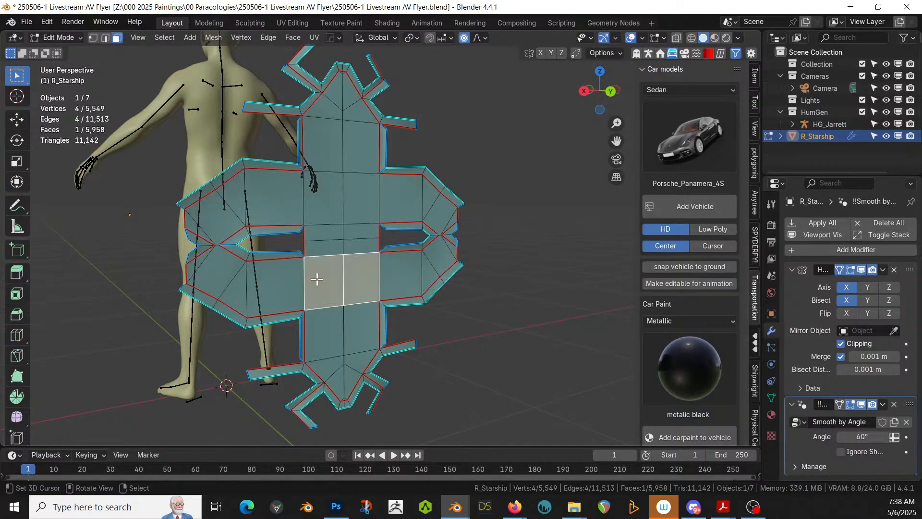
key(ctrl+l)
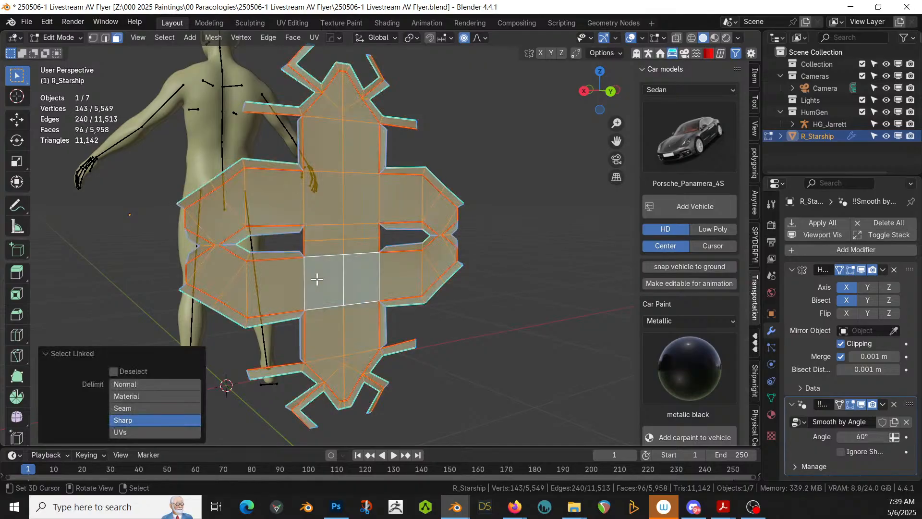
key(ctrl+KP_Subtract)
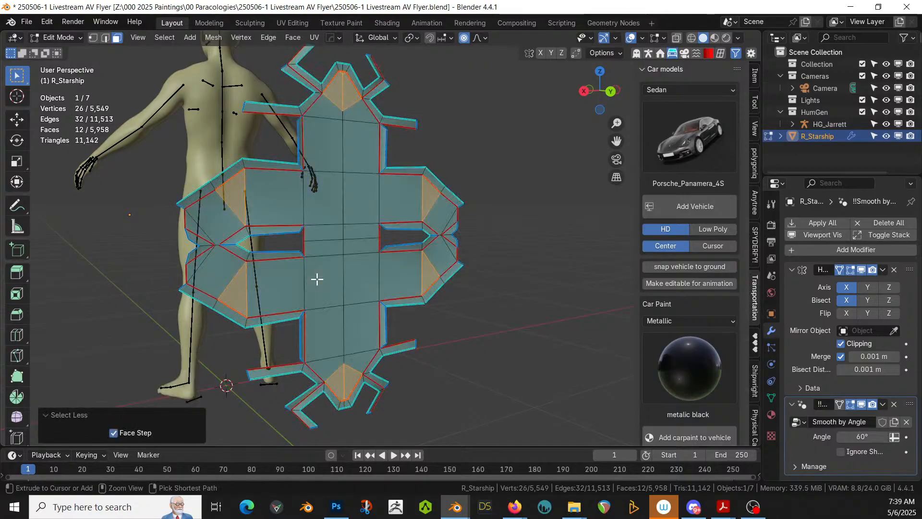
key(ctrl+z)
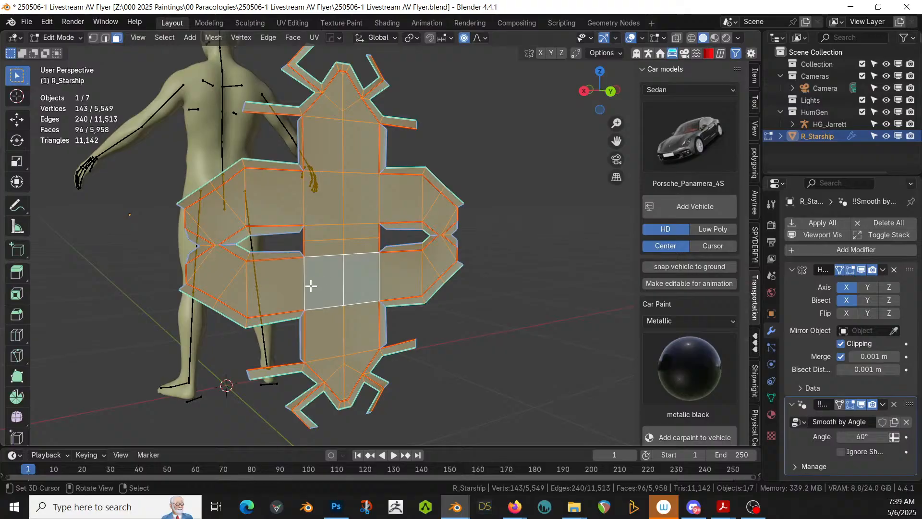
- Select the panel's flat front faces, covering the central strip from tip to tip and both pairs of side wings without the rims
click(333, 98)
ctrl+click(338, 384)
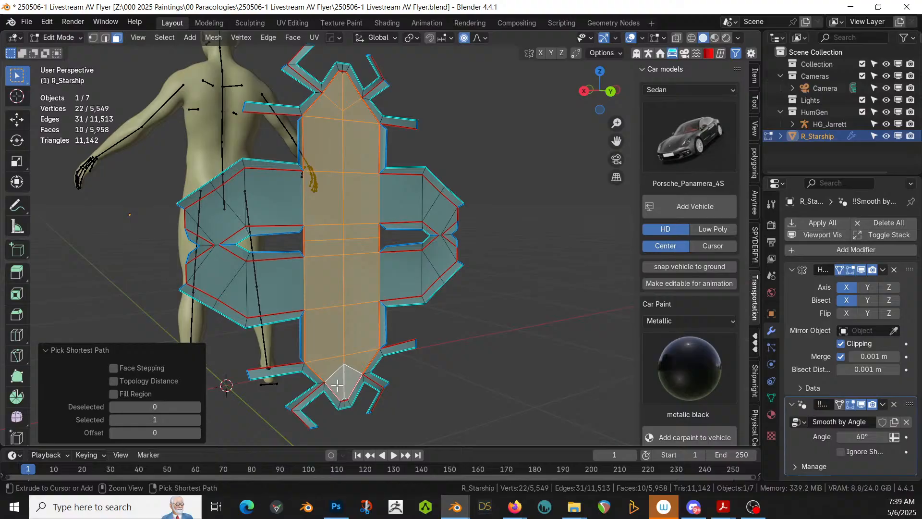
shift+click(284, 301)
shift+click(231, 289)
shift+click(219, 276)
shift+click(197, 268)
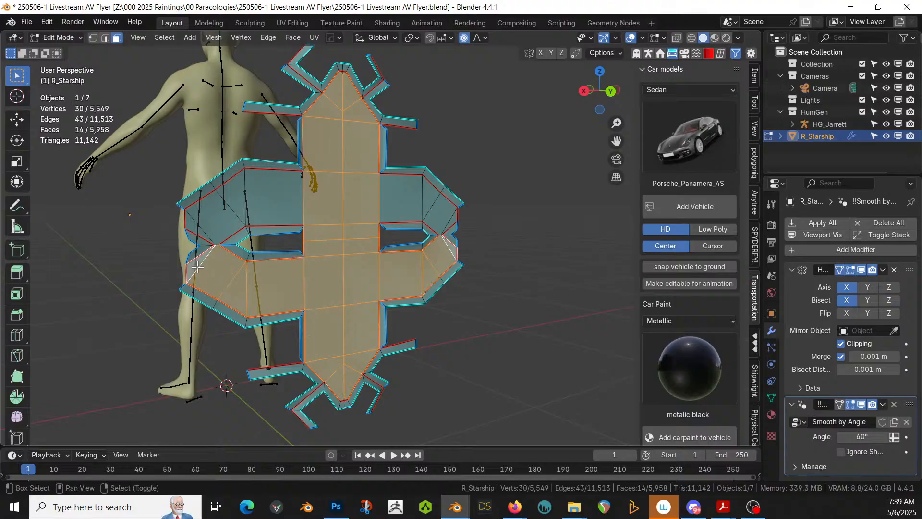
shift+click(197, 230)
shift+click(216, 211)
shift+click(241, 196)
shift+click(267, 196)
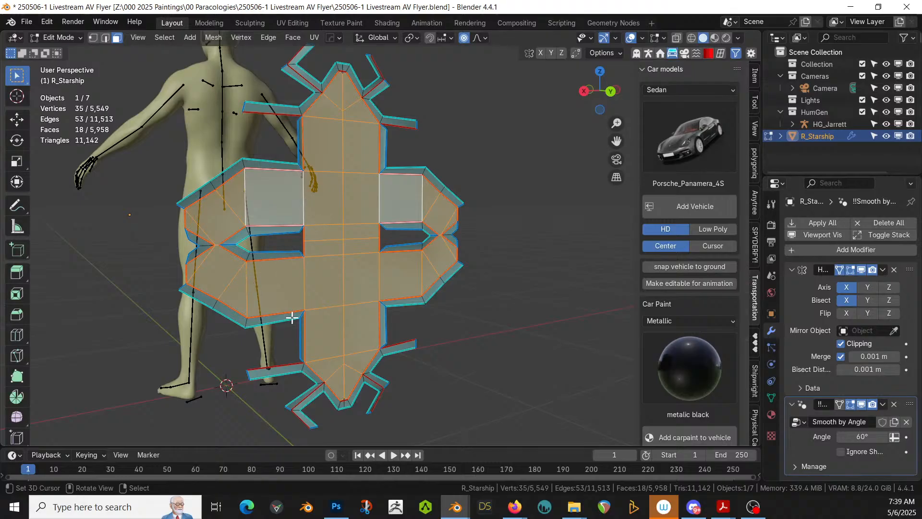
- Try to inset the flat front faces of the cross-shaped panel
middle_drag(296, 323, 312, 330)
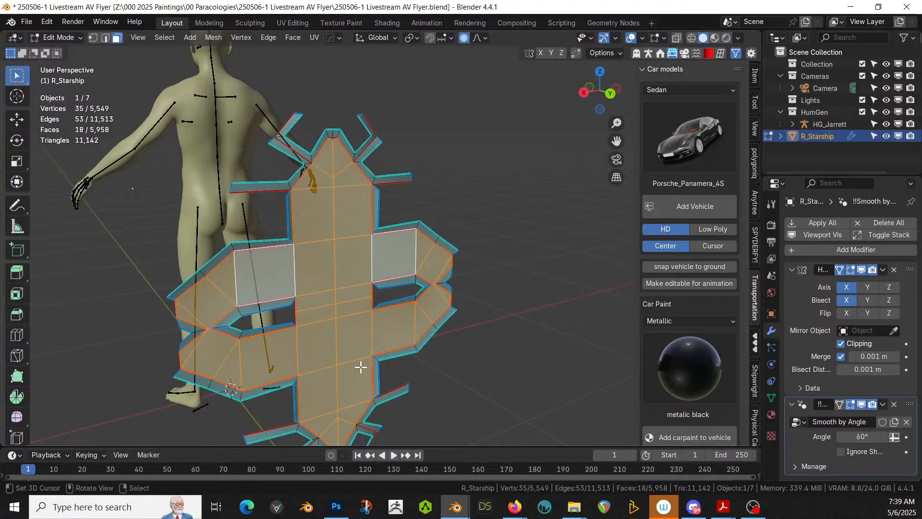
key(i)
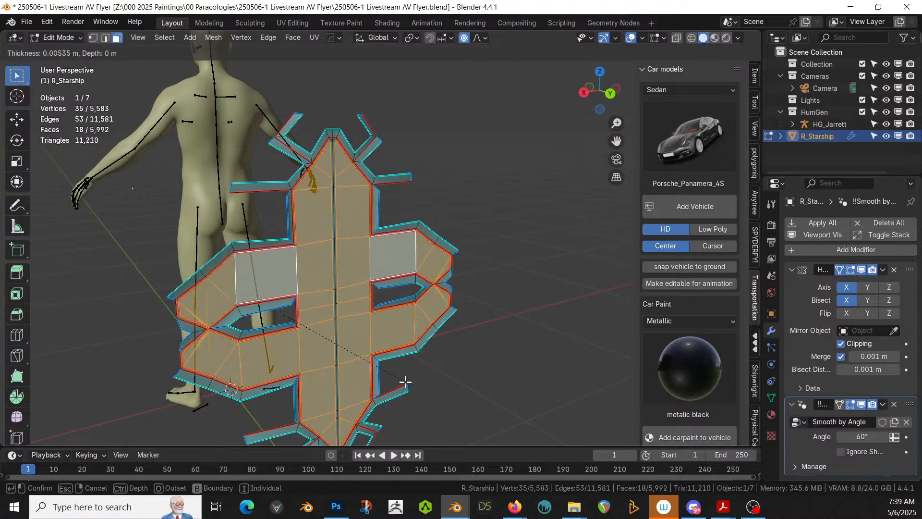
key(Escape)
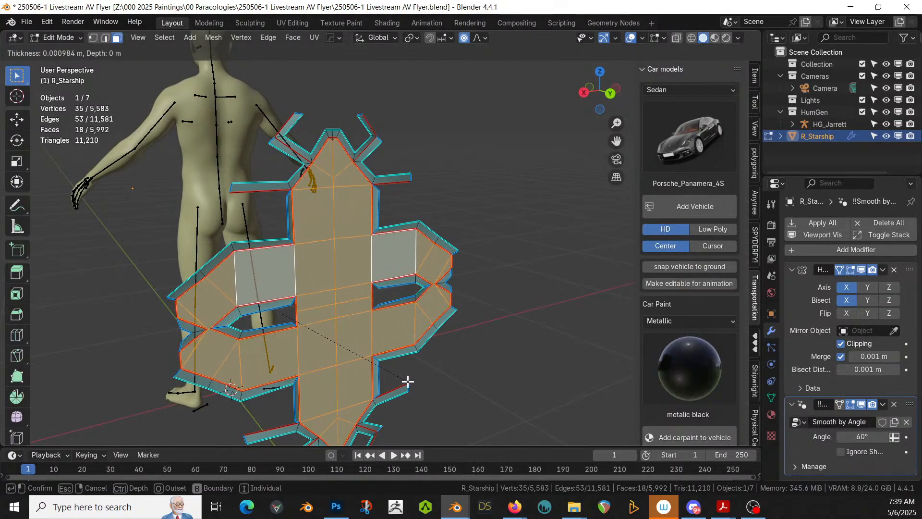
- Merge At Center the two nearly coincident vertices at the inner tip of the notch between the side wings
scroll(309, 352, up, 5)
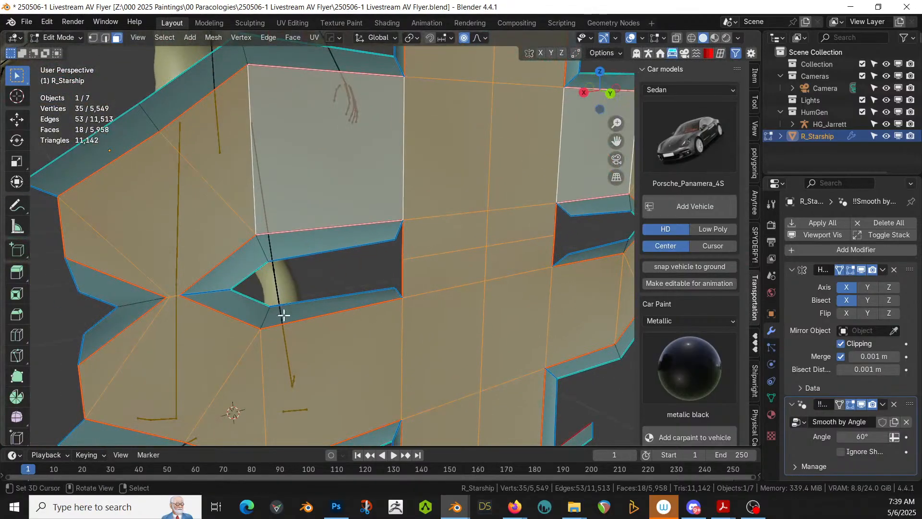
key(1)
scroll(224, 315, up, 6)
shift+middle_drag(224, 315, 294, 301)
scroll(295, 302, down, 9)
scroll(294, 302, up, 3)
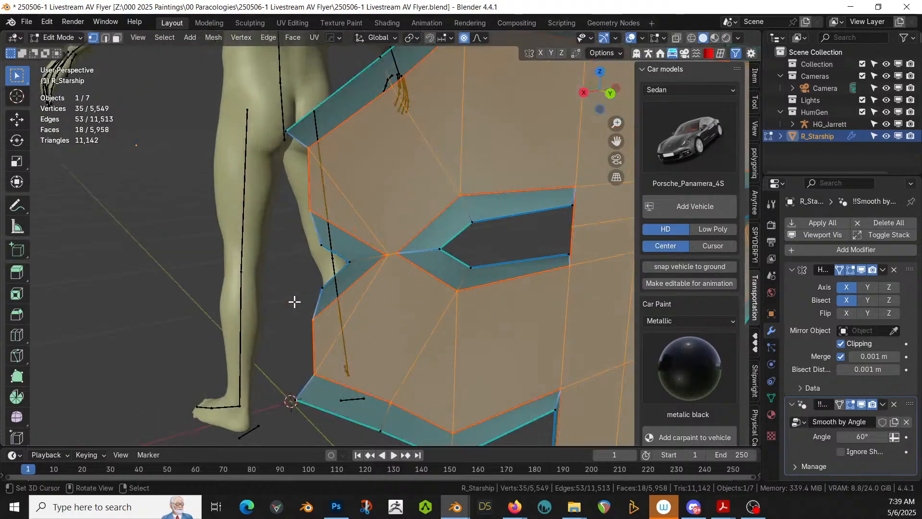
click(396, 254)
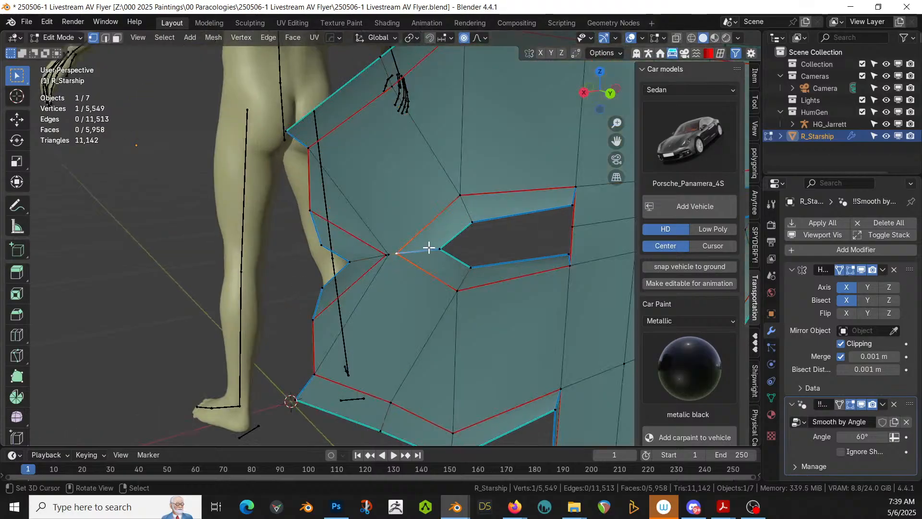
scroll(429, 247, up, 6)
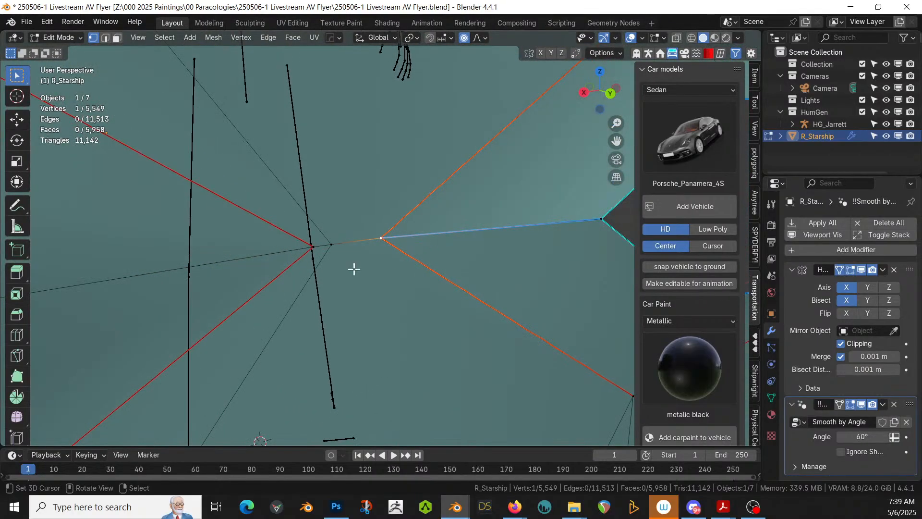
shift+click(314, 248)
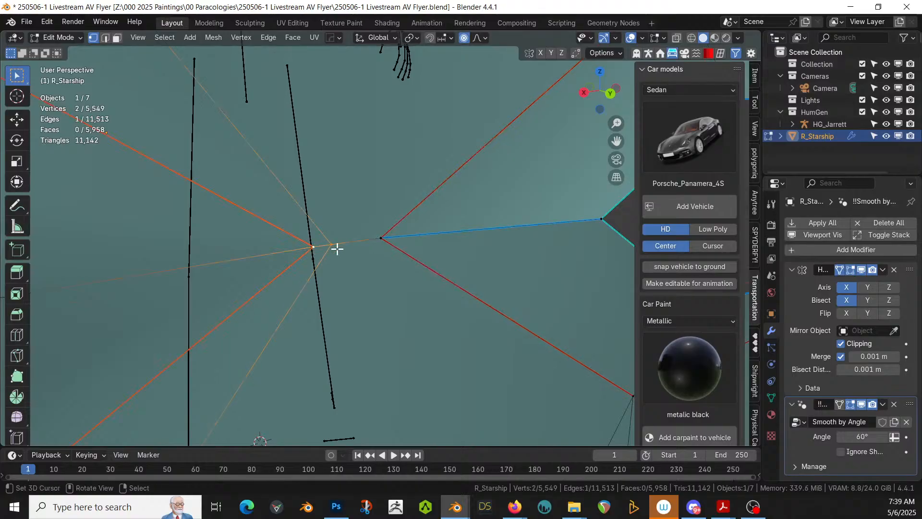
key(m)
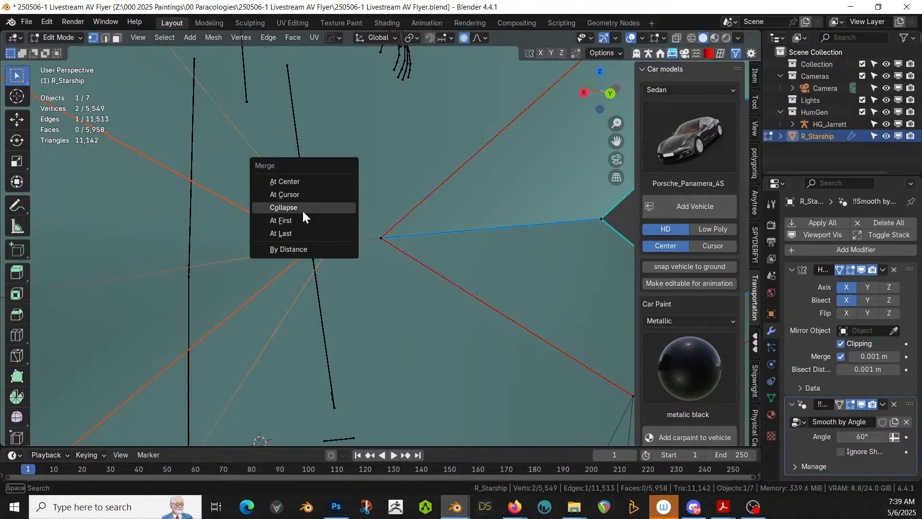
click(298, 182)
- Select the panel's central strip of faces from the lower tip to the upper tip using the shortest path
scroll(347, 230, down, 1)
scroll(317, 281, down, 3)
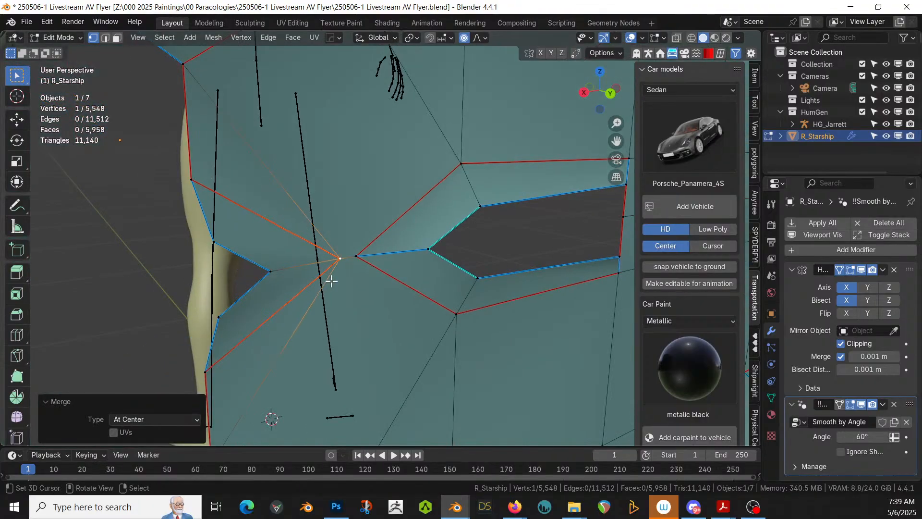
scroll(405, 348, down, 4)
shift+middle_drag(406, 346, 204, 389)
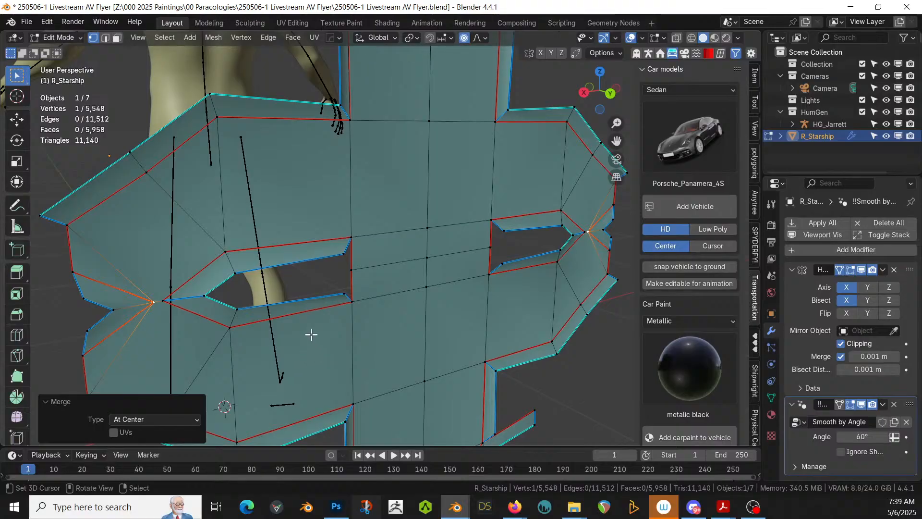
middle_drag(317, 332, 299, 331)
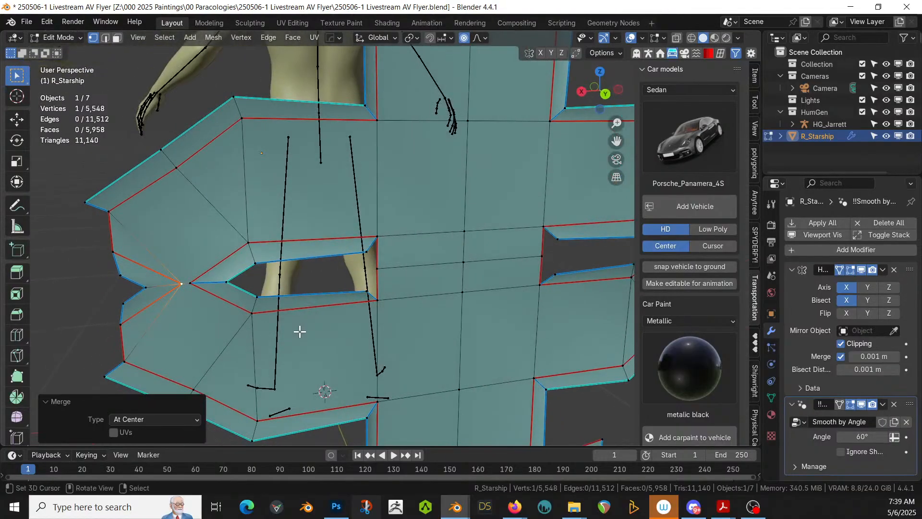
key(3)
click(403, 346)
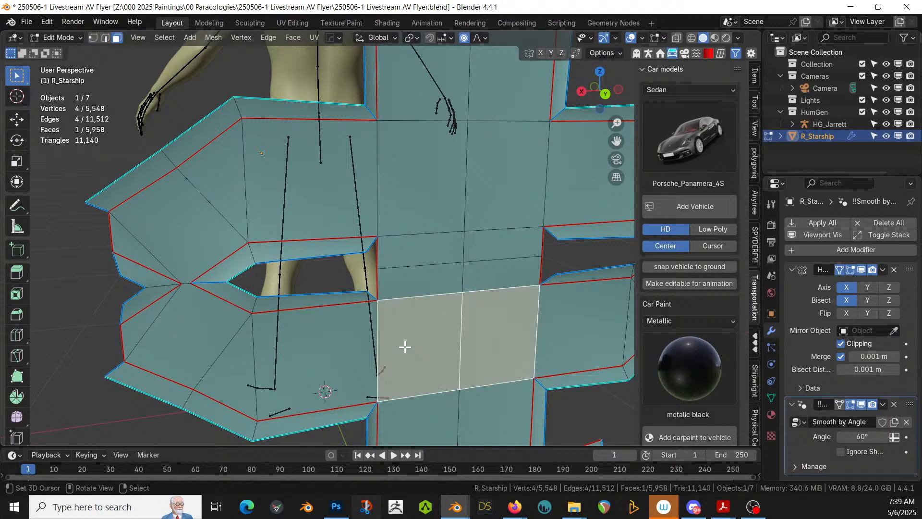
scroll(436, 340, down, 3)
click(417, 425)
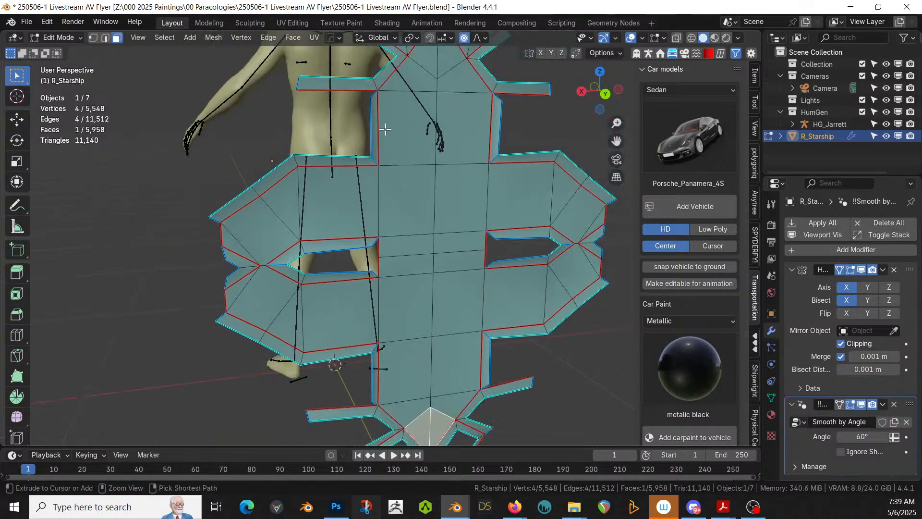
ctrl+click(419, 67)
- Add the flat faces of the lower and upper side wings to the central strip selection
shift+click(359, 290)
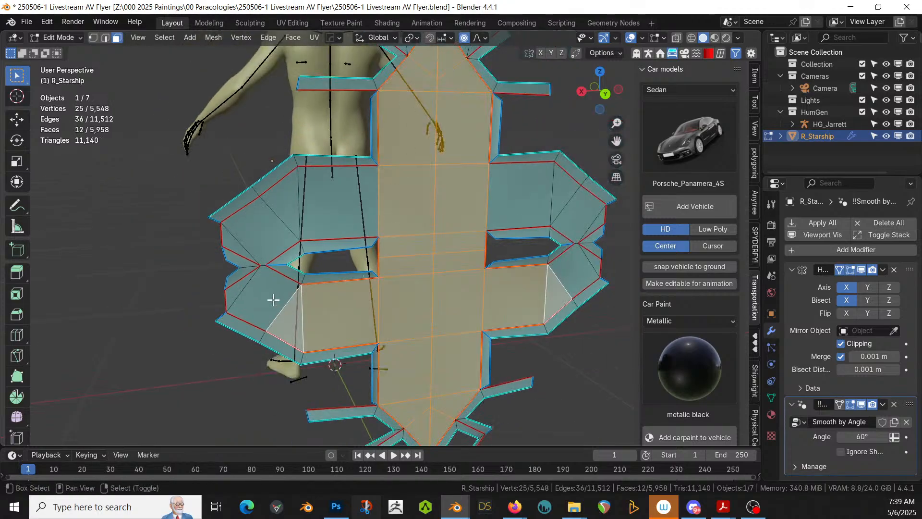
shift+click(274, 298)
shift+click(232, 253)
shift+click(257, 228)
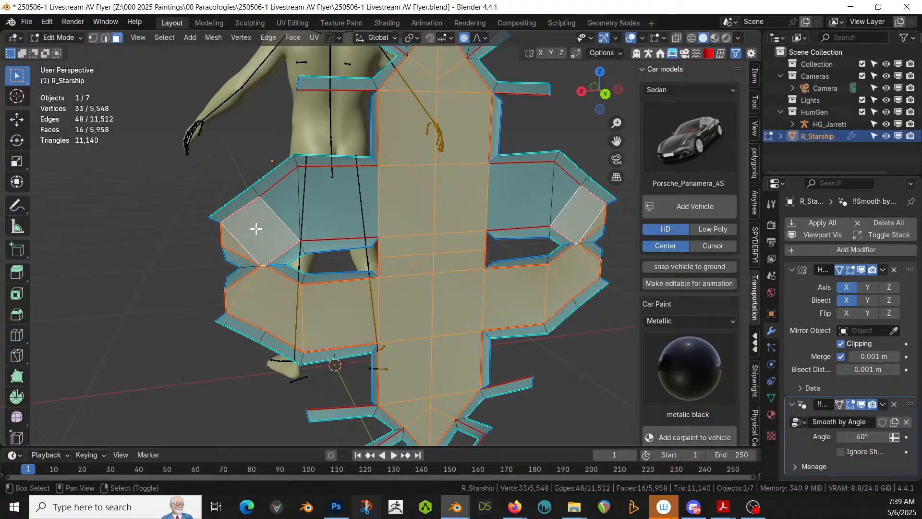
shift+click(323, 192)
shift+click(292, 201)
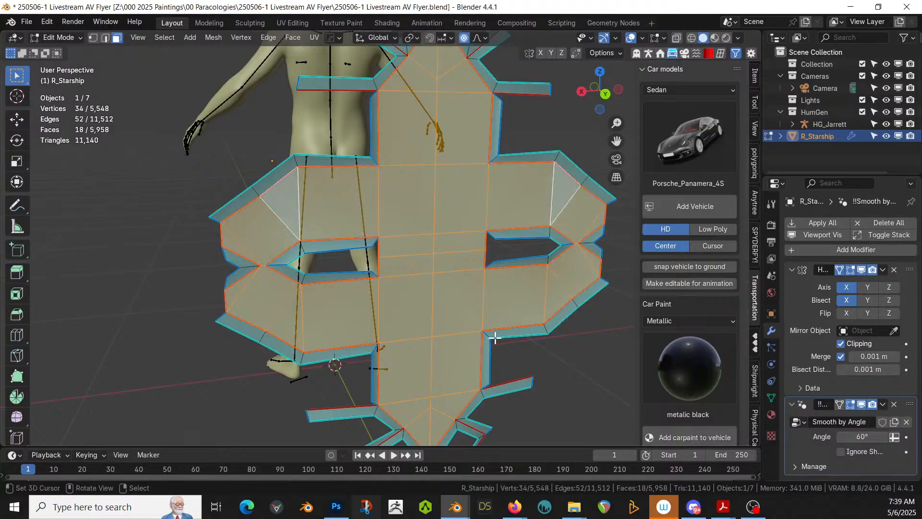
- Try to inset the selected strip and wing faces, switching from individual faces to one joined region
key(i)
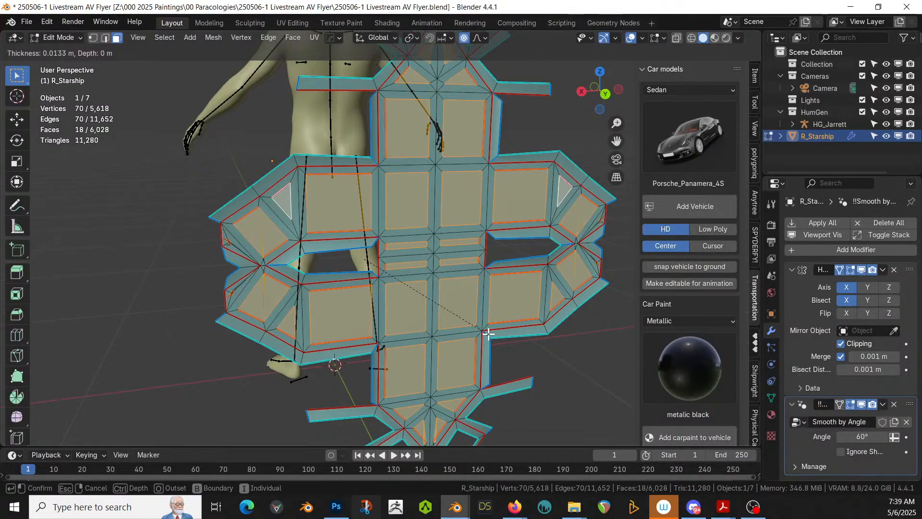
key(i)
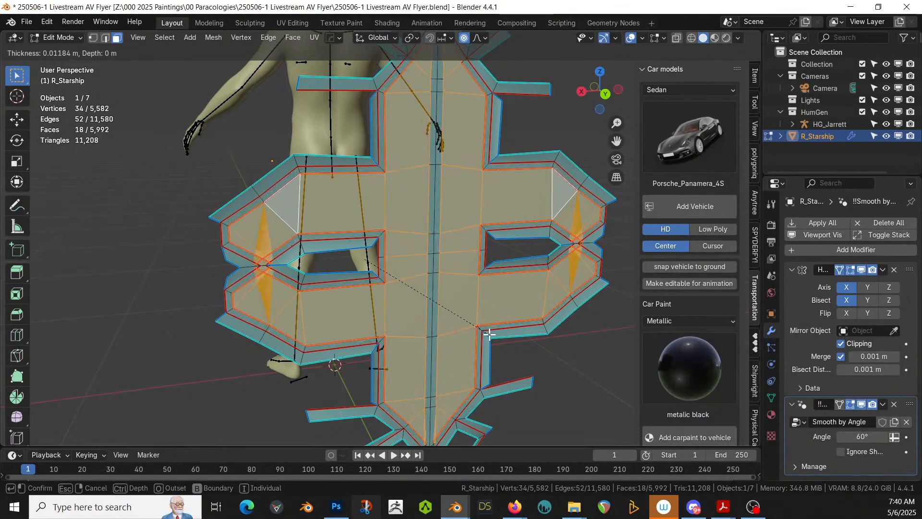
key(Escape)
scroll(422, 335, up, 4)
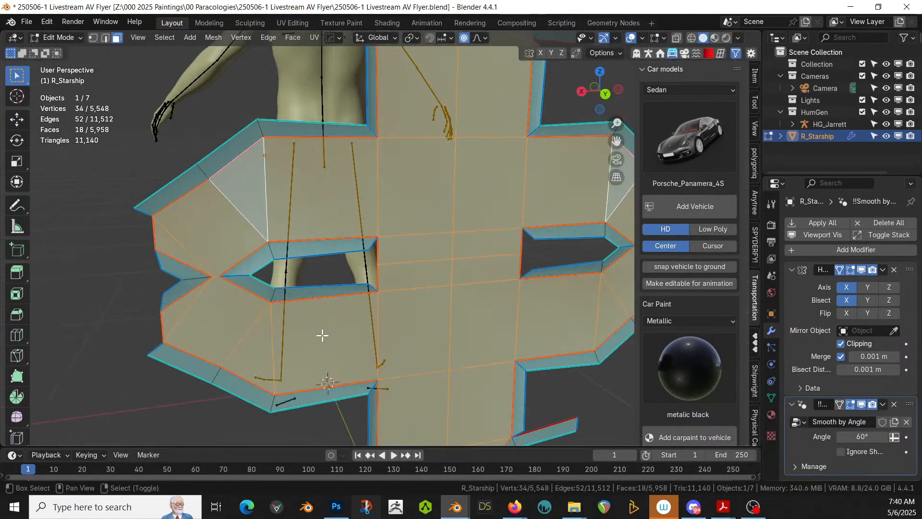
scroll(318, 334, up, 2)
scroll(385, 334, down, 1)
scroll(244, 338, up, 2)
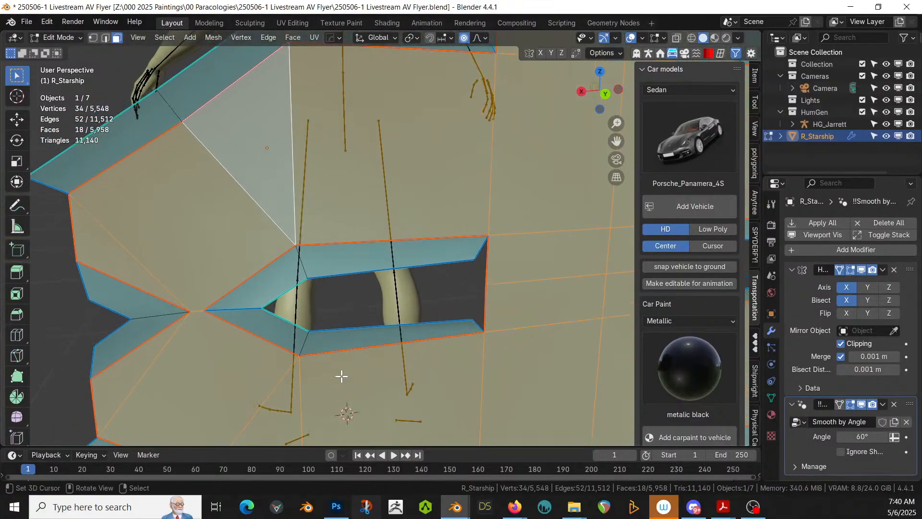
key(i)
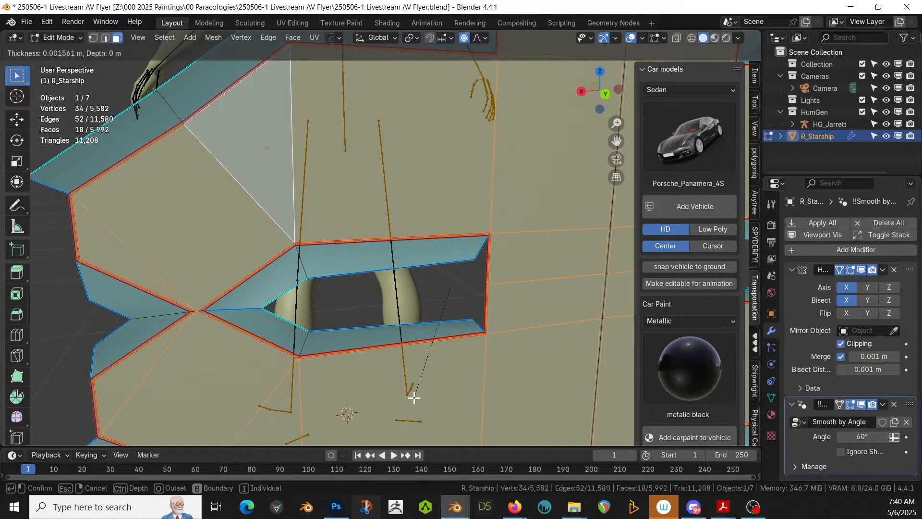
key(Escape)
scroll(195, 354, down, 1)
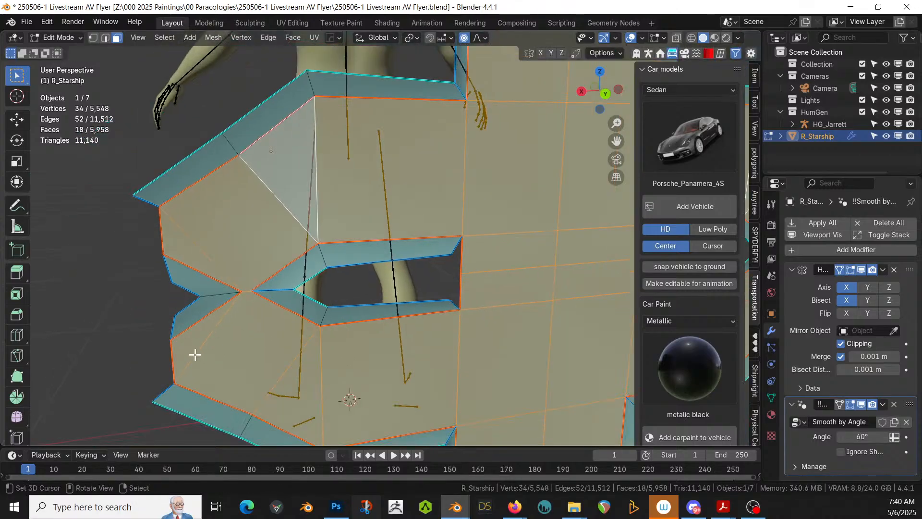
mouse_move(212, 354)
middle_down()
mouse_move(219, 333)
mouse_move(230, 333)
mouse_move(214, 350)
middle_up()
scroll(216, 351, down, 2)
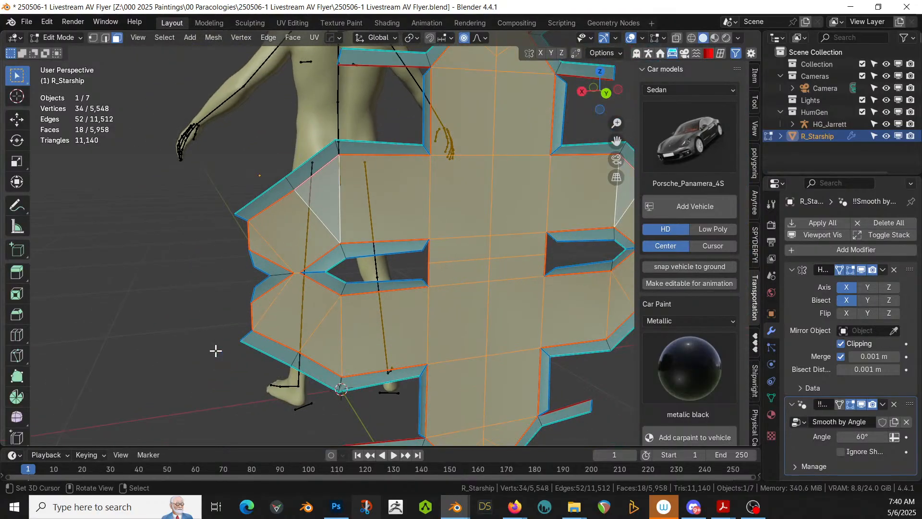
scroll(230, 352, up, 3)
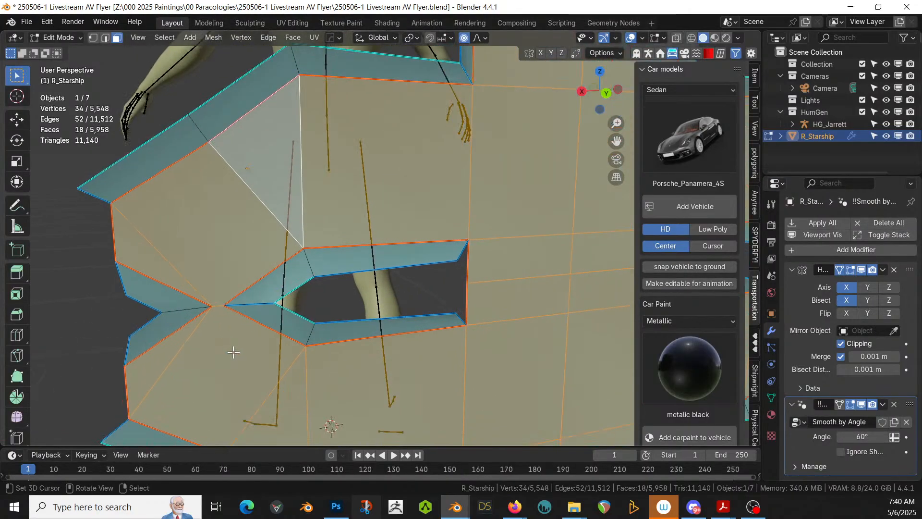
scroll(234, 352, up, 2)
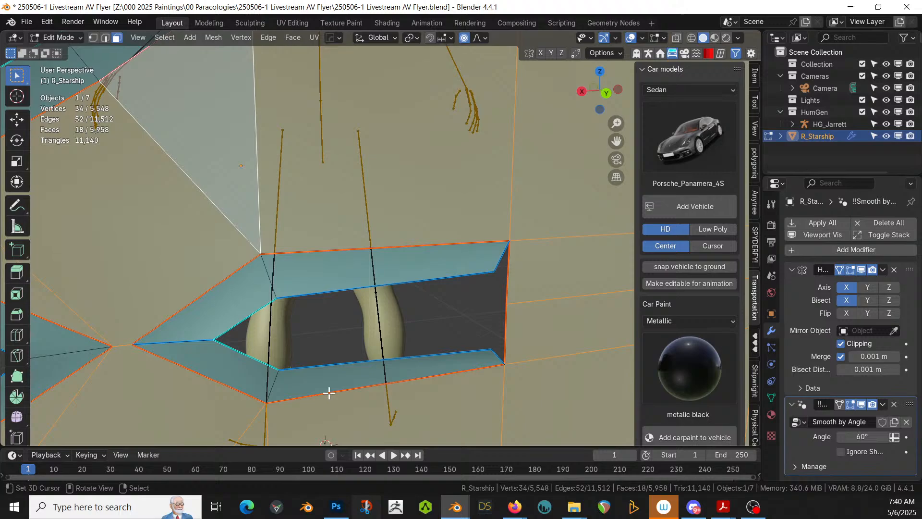
middle_drag(329, 393, 384, 377)
scroll(389, 379, down, 2)
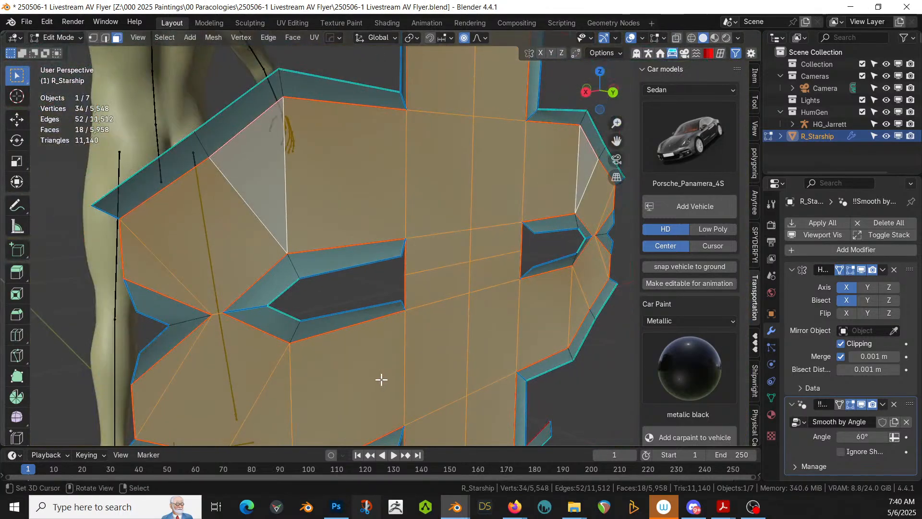
- Inset the selected strip and wing faces as one region by about 0.0014 m
key(i)
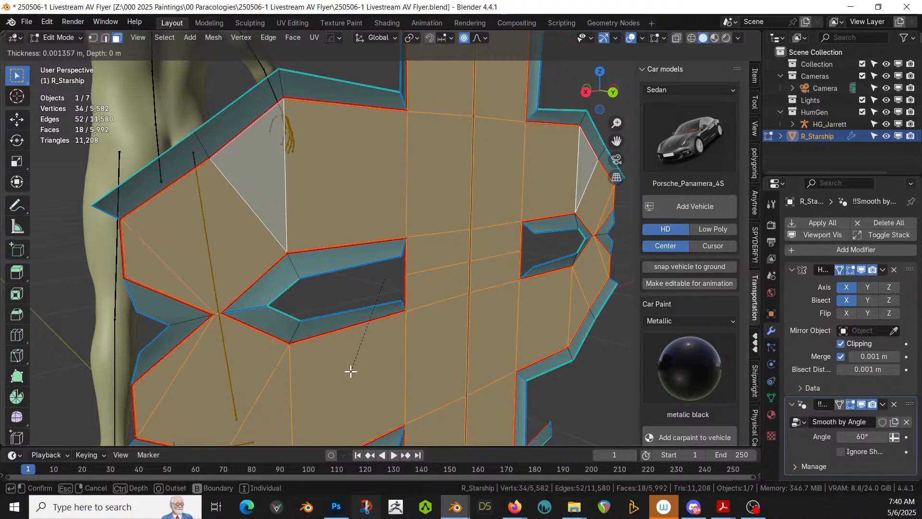
click(350, 370)
middle_drag(351, 370, 325, 308)
- Try to extrude the inset panel faces and reveal the hidden geometry
key(e)
click(373, 379)
key(alt+h)
key(ctrl+z)
- Add the thin faces along the panel's centre line, from the lower tip to the upper tip, to the selection
scroll(431, 346, up, 1)
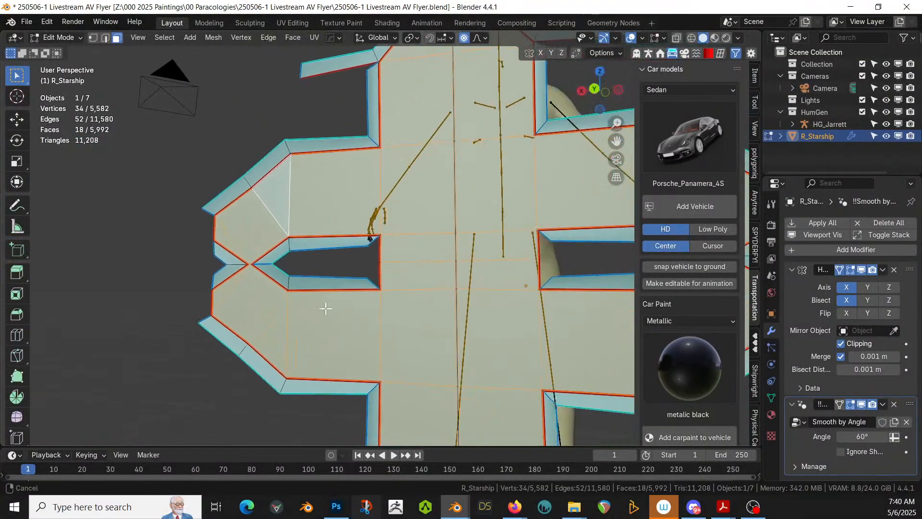
scroll(396, 330, up, 4)
scroll(436, 339, down, 7)
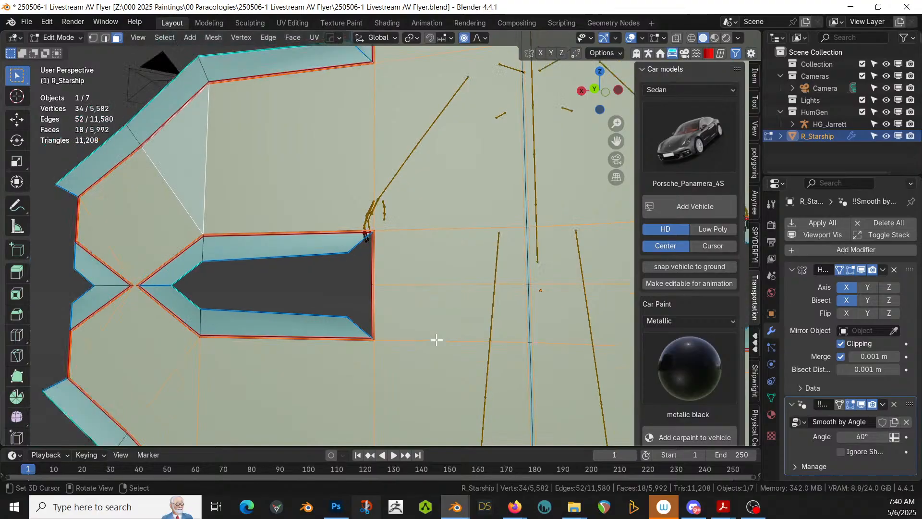
mouse_move(453, 367)
middle_down()
mouse_move(470, 378)
mouse_move(455, 383)
middle_up()
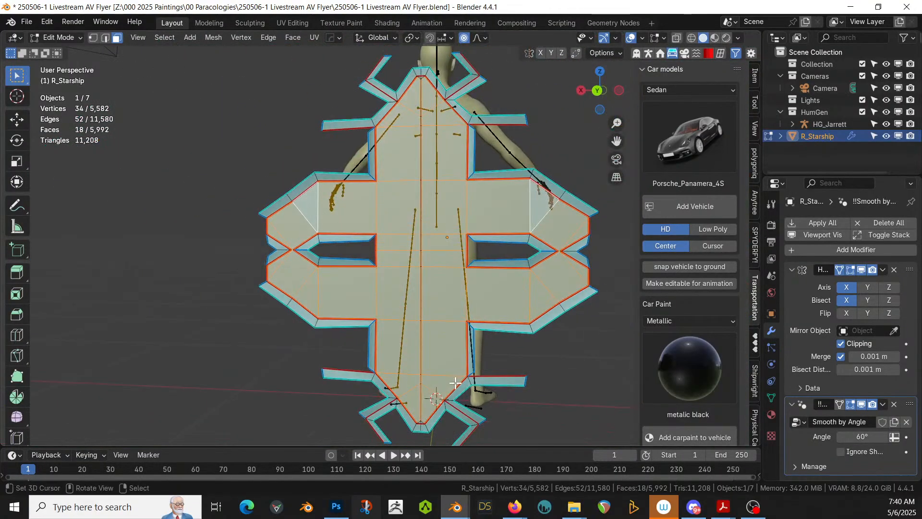
key(c)
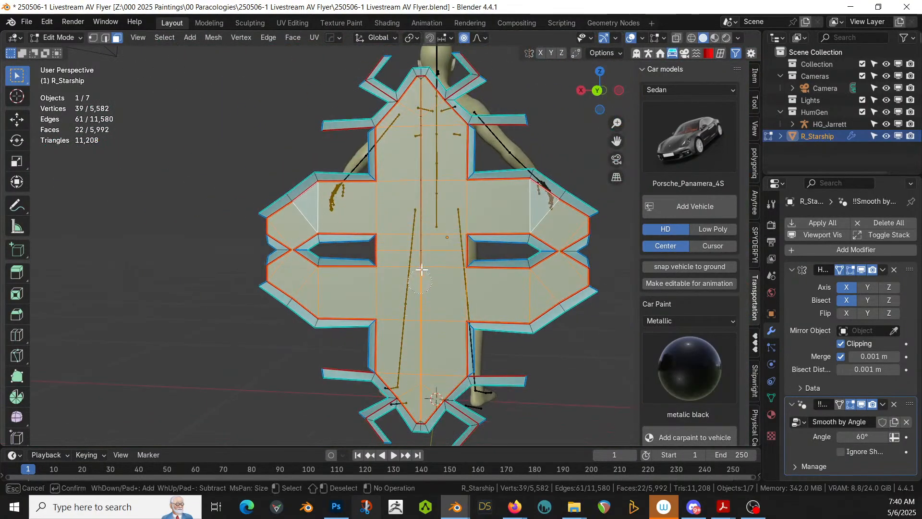
key(Escape)
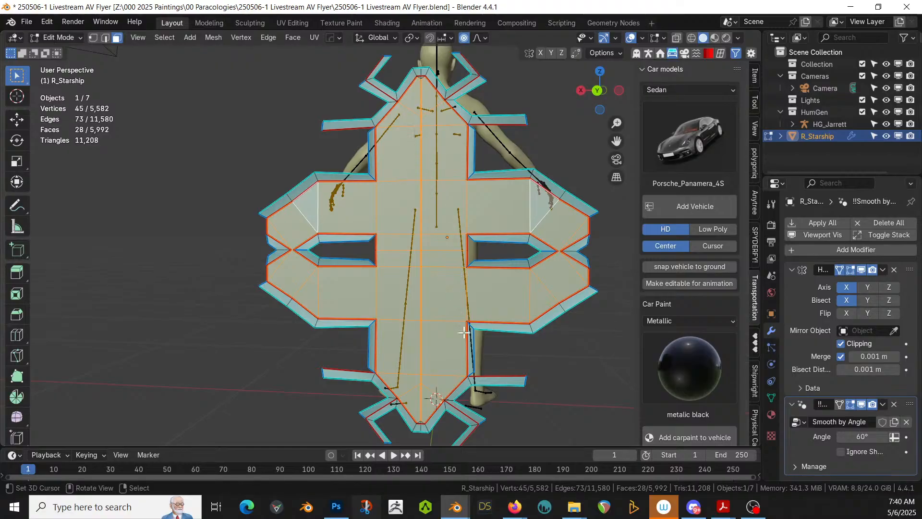
scroll(452, 337, up, 7)
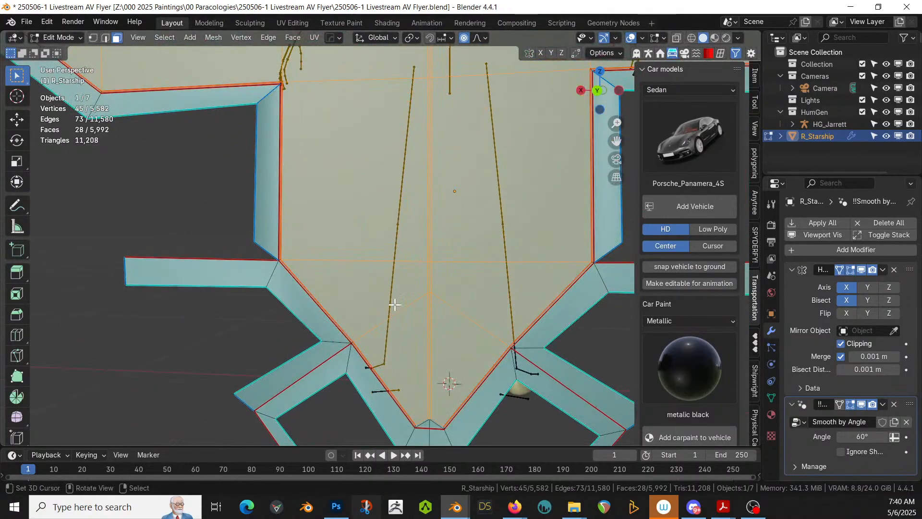
key(c)
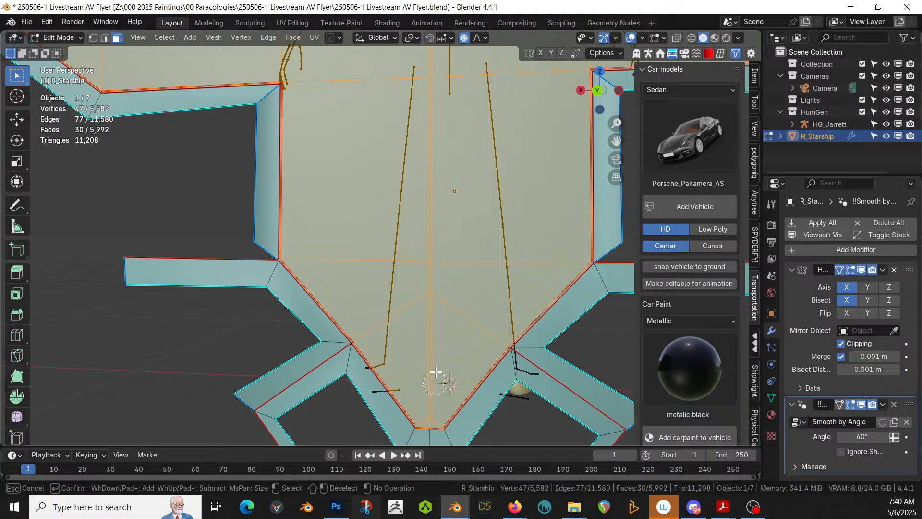
key(Escape)
mouse_move(450, 230)
shift+middle_down()
mouse_move(454, 261)
mouse_move(423, 383)
mouse_move(412, 391)
shift+middle_up()
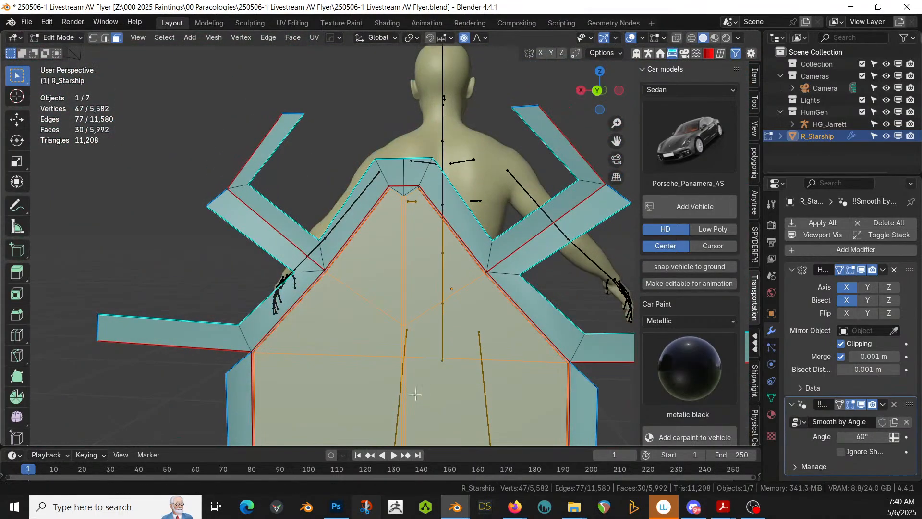
shift+click(404, 199)
middle_drag(408, 238, 455, 253)
scroll(447, 254, up, 2)
middle_drag(486, 287, 398, 288)
key(e)
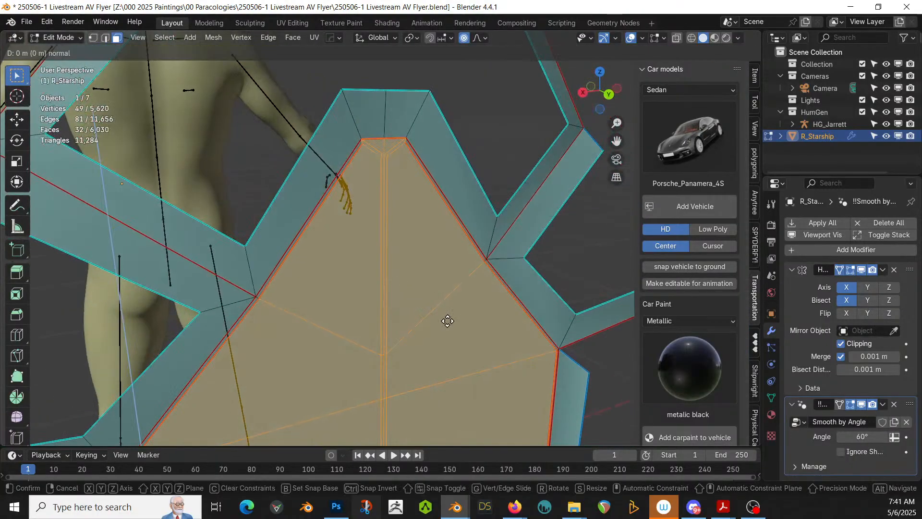
right_click(439, 318)
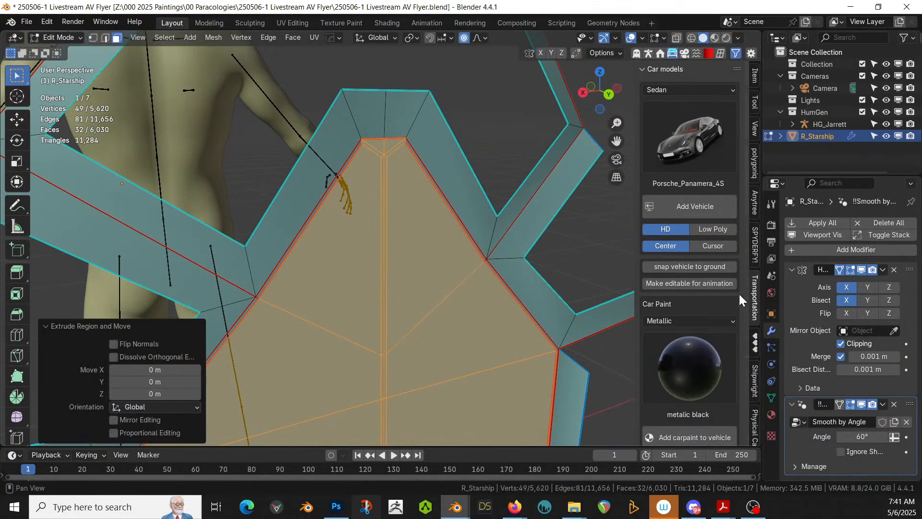
- Apply all modifiers on the starship in Object Mode and return to editing its mesh
key(Tab)
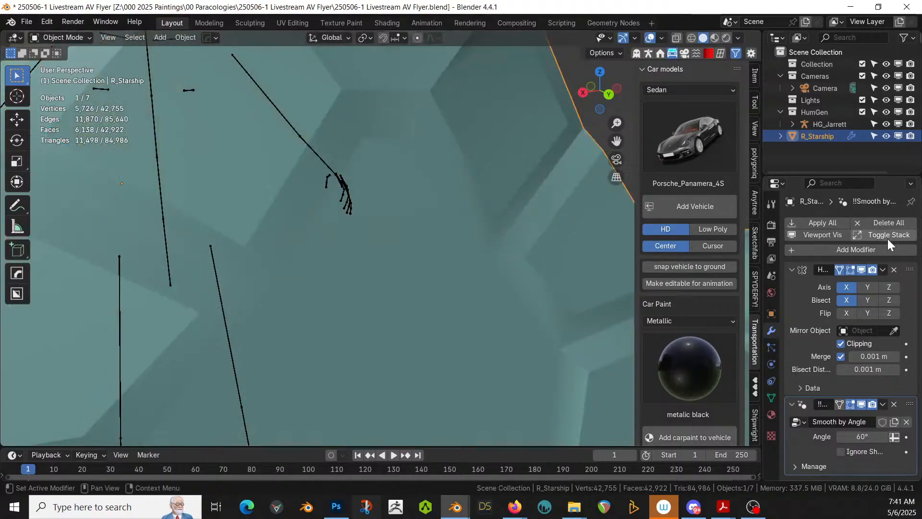
click(822, 222)
key(Tab)
- Extrude the selected cross-shaped panel faces slightly inward and reveal the rest of the ship's hidden geometry
middle_drag(408, 232, 441, 249)
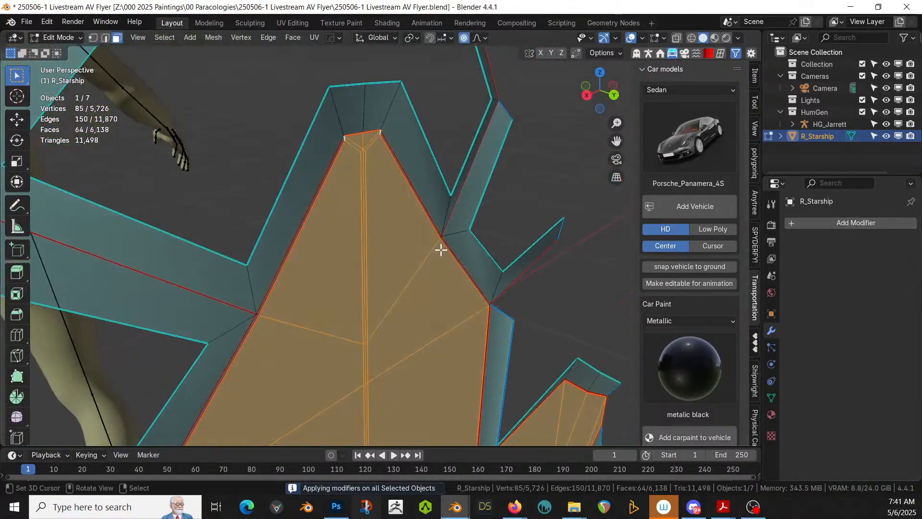
key(e)
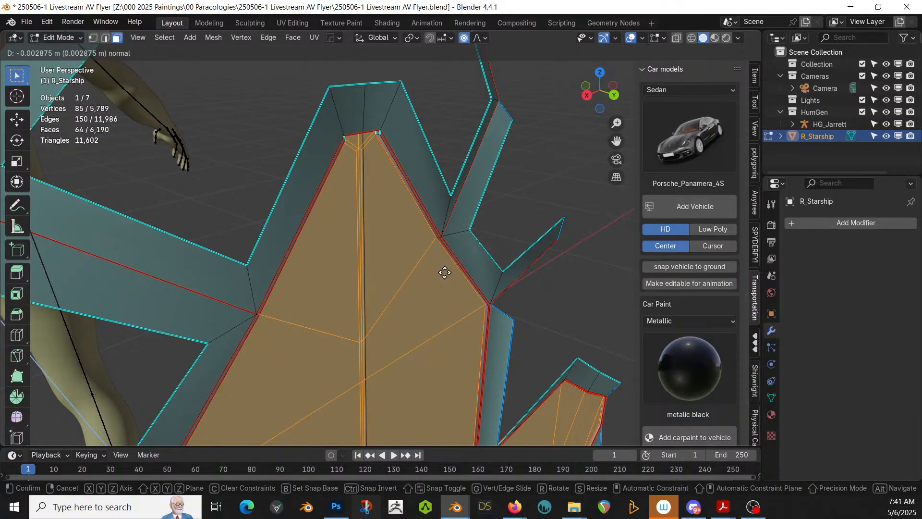
click(435, 272)
middle_drag(435, 272, 435, 334)
key(alt+h)
scroll(294, 268, down, 5)
key(Tab)
key(Tab)
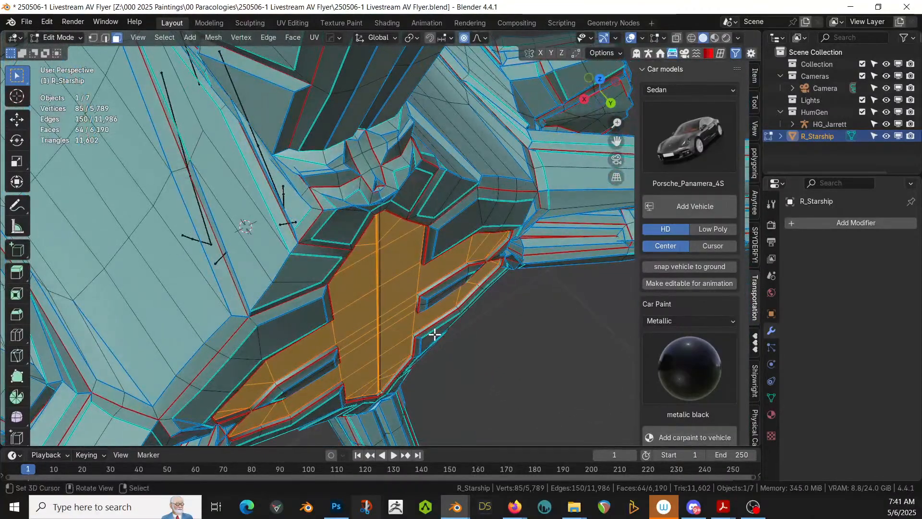
- Extrude the cross-shaped rear panel about 0.107 m inward along its normal to form a deep recess
key(e)
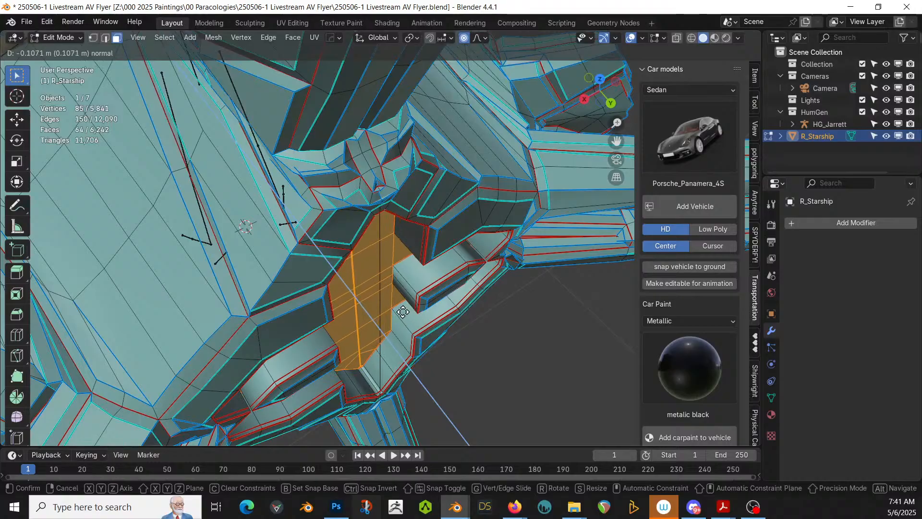
click(403, 311)
middle_drag(403, 312, 284, 242)
scroll(337, 258, down, 5)
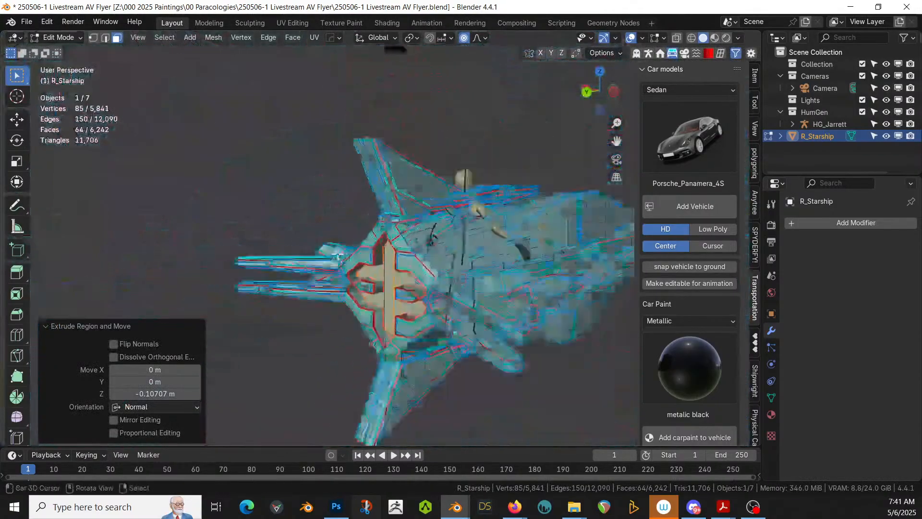
middle_drag(338, 258, 513, 233)
scroll(438, 233, up, 8)
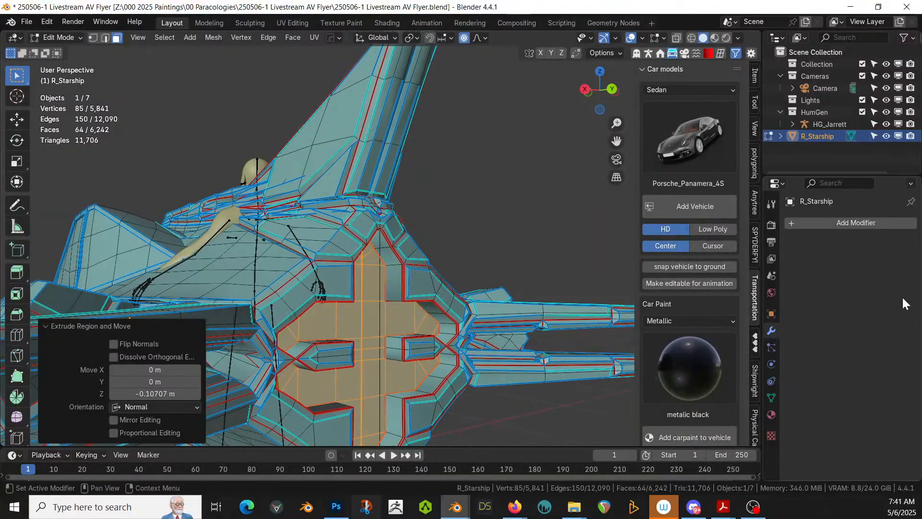
- Add a third material slot to the starship with a new material named Engine Glow
click(771, 414)
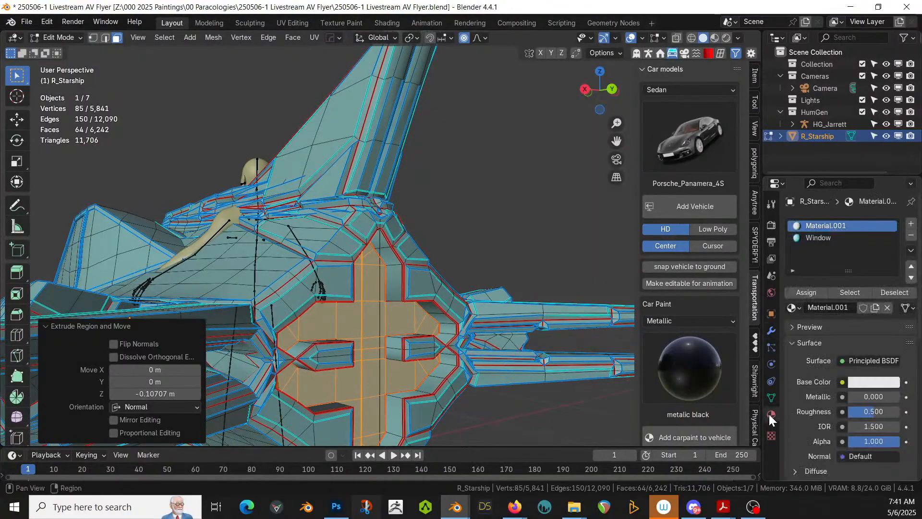
click(911, 224)
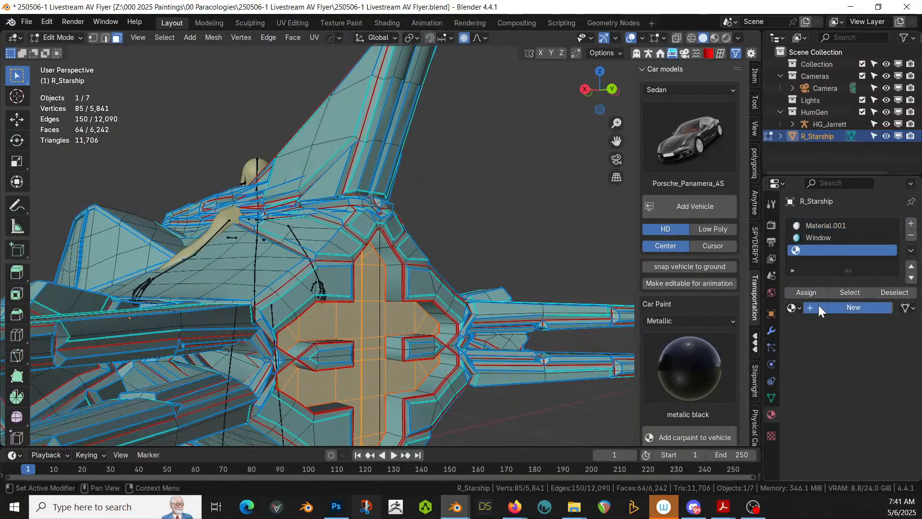
click(818, 305)
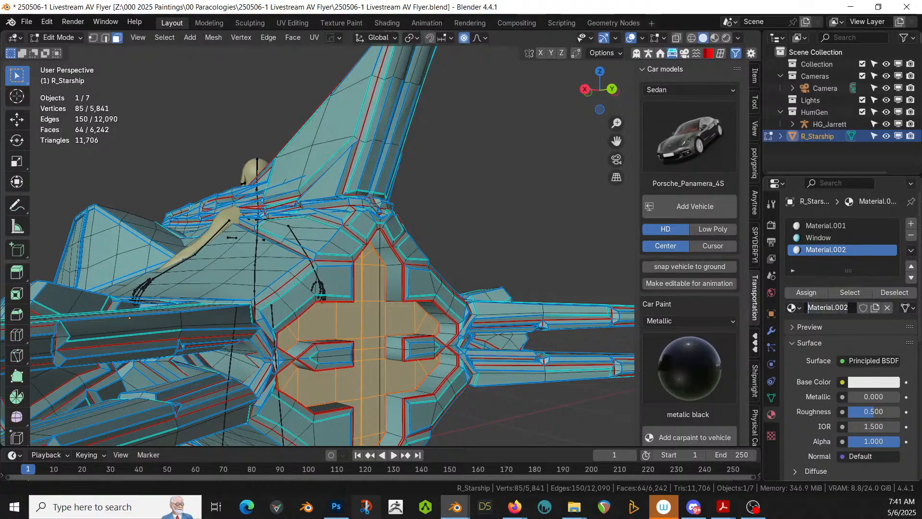
text(Engine Glow)
key(Return)
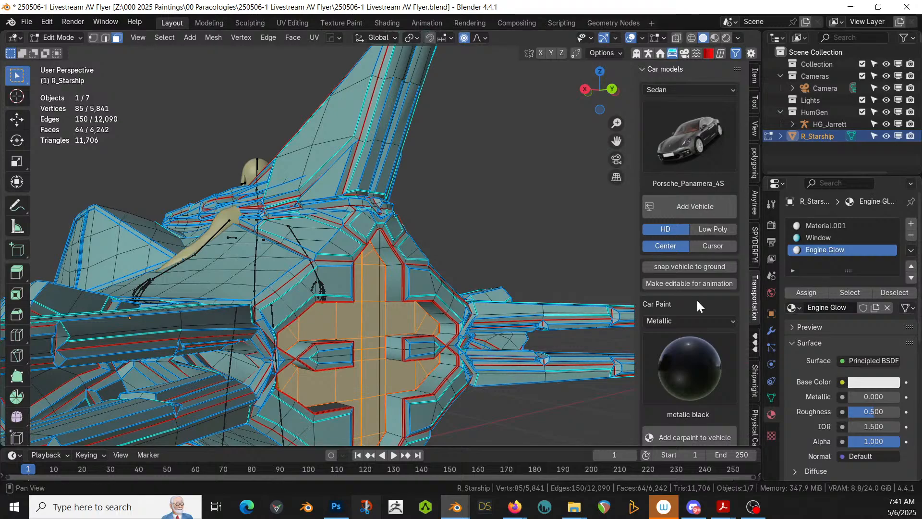
- Set Engine Glow's base color to golden yellow, assign it to the recessed rear panel faces, and leave Edit Mode
click(859, 382)
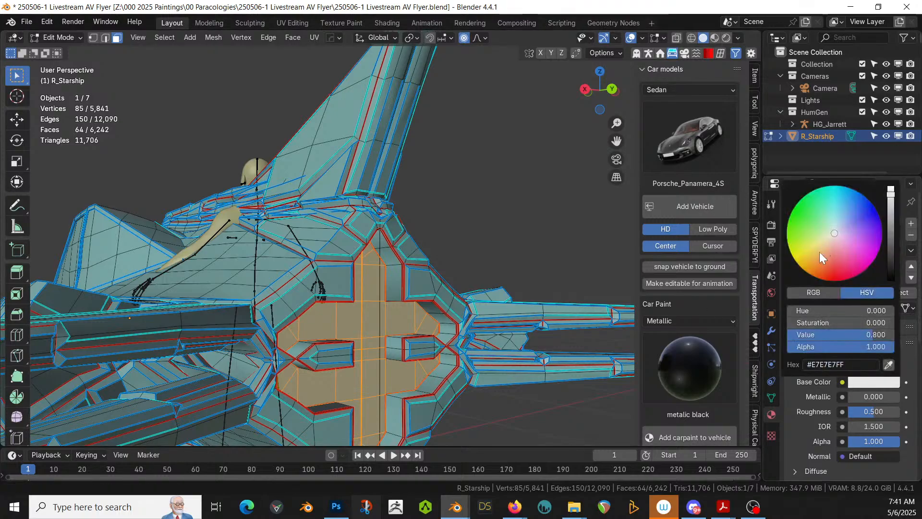
click(804, 263)
key(Tab)
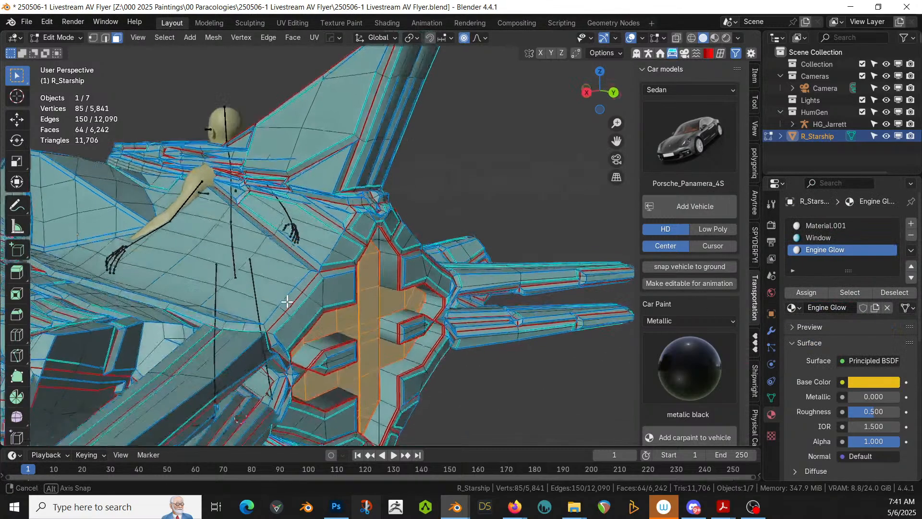
- Examine the ship's rear panel and side in Rendered shading, and return to Solid shading
scroll(288, 300, down, 5)
mouse_move(288, 299)
middle_down()
mouse_move(257, 281)
mouse_move(214, 300)
middle_up()
key(z)
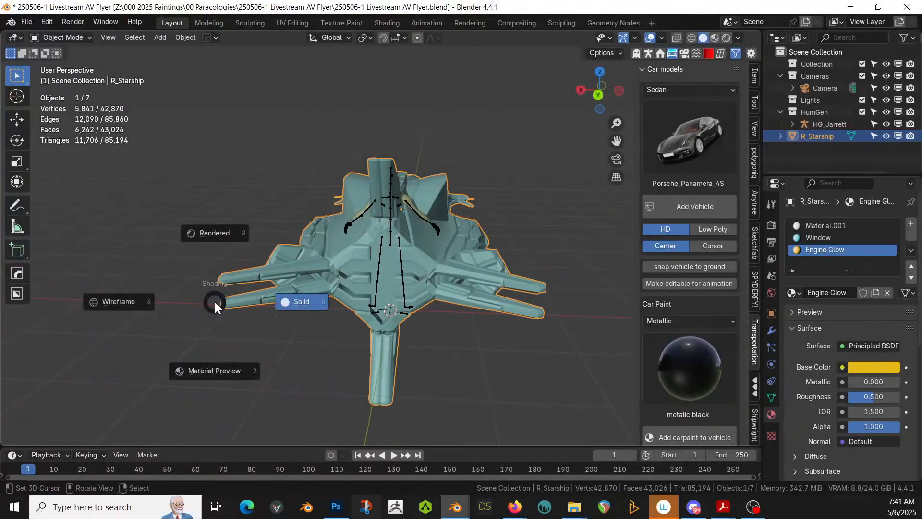
key(8)
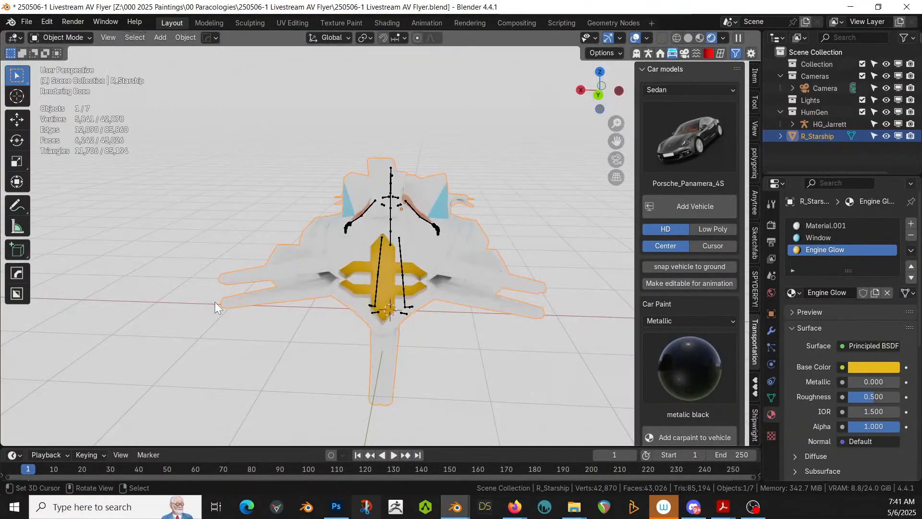
middle_drag(142, 262, 517, 232)
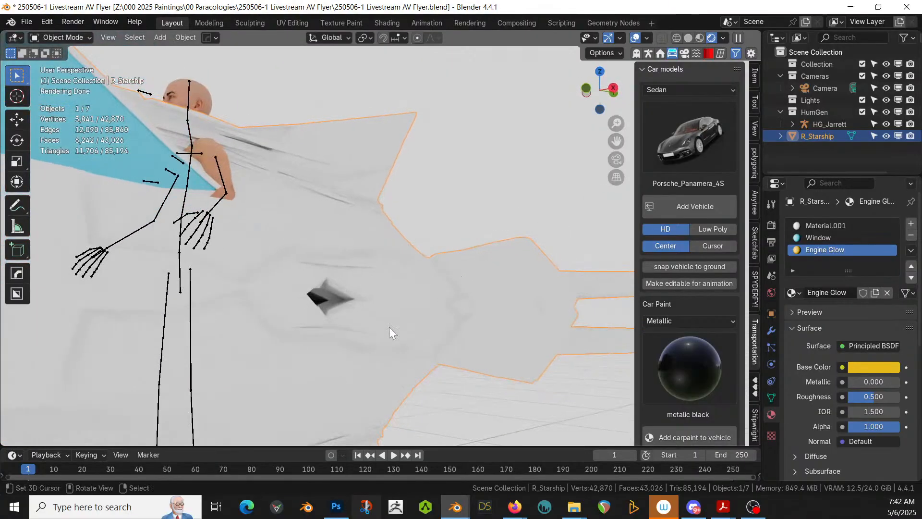
key(z)
key(6)
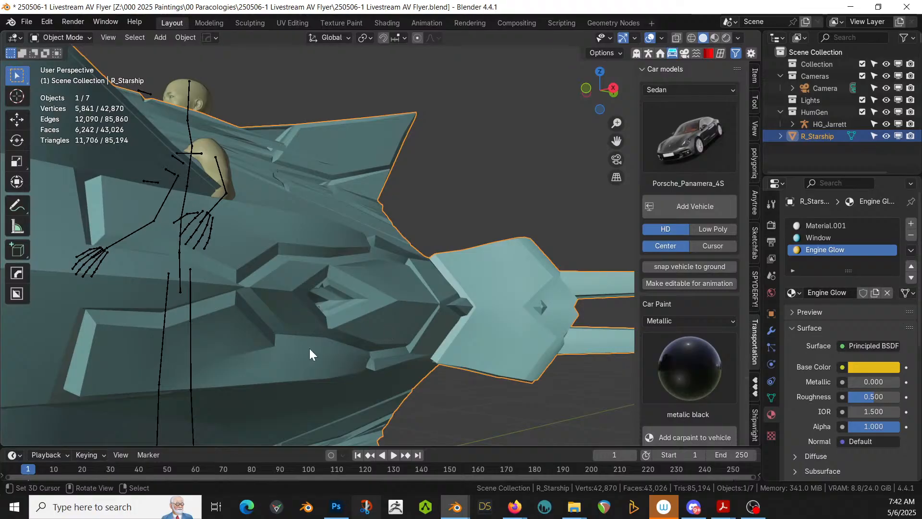
- Mirror and bisect the starship across X with a Mirror modifier, and enable the modifier's on-cage display
middle_drag(310, 349, 284, 355)
scroll(400, 261, down, 7)
key(KP_7)
scroll(283, 354, down, 4)
key(alt+x)
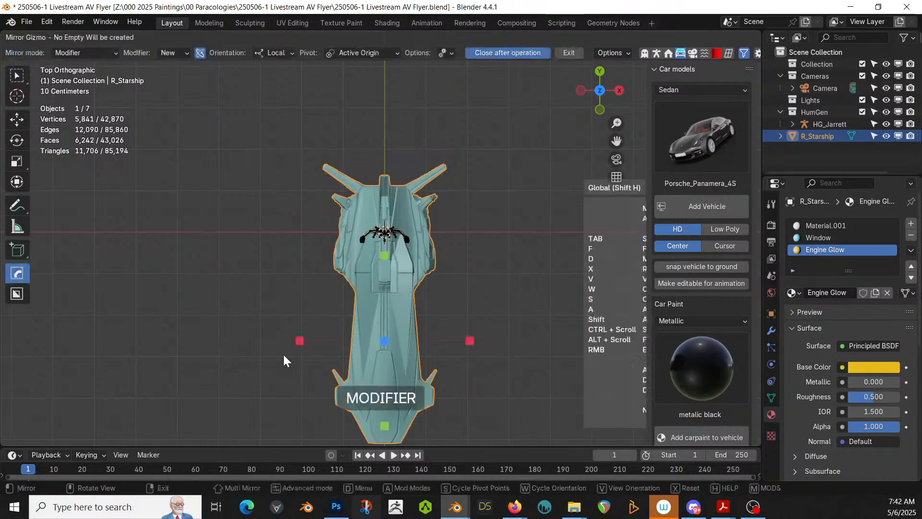
key(n)
click(469, 339)
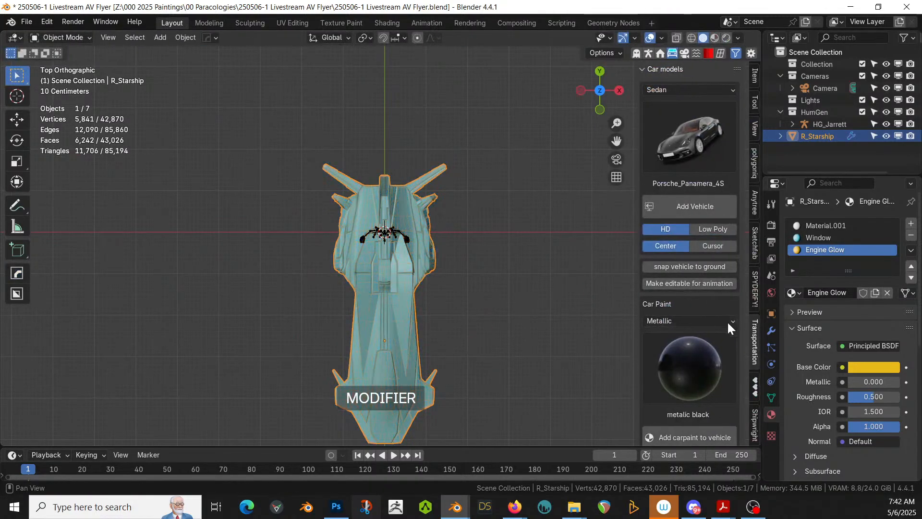
click(771, 330)
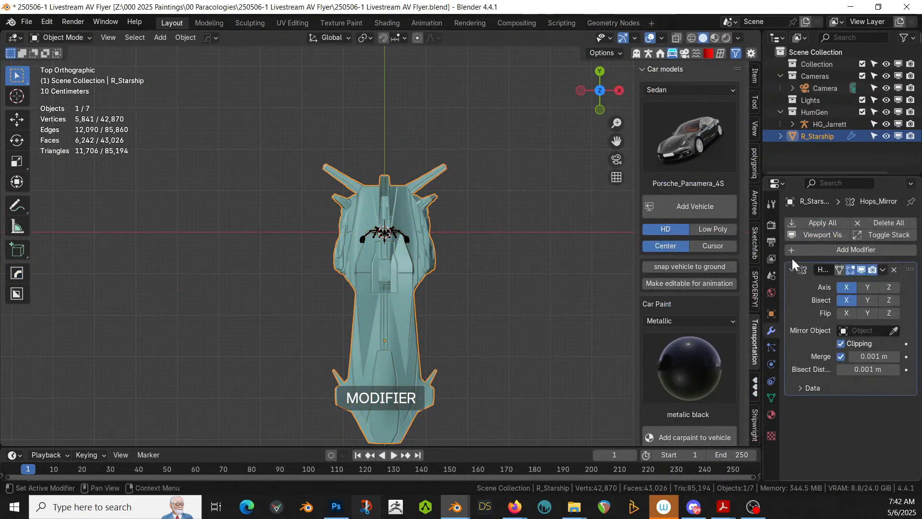
click(839, 270)
- Fill the diamond-shaped opening in the hull's side with a face built from its boundary edge loop
scroll(420, 293, up, 3)
middle_drag(420, 293, 321, 243)
scroll(347, 226, up, 5)
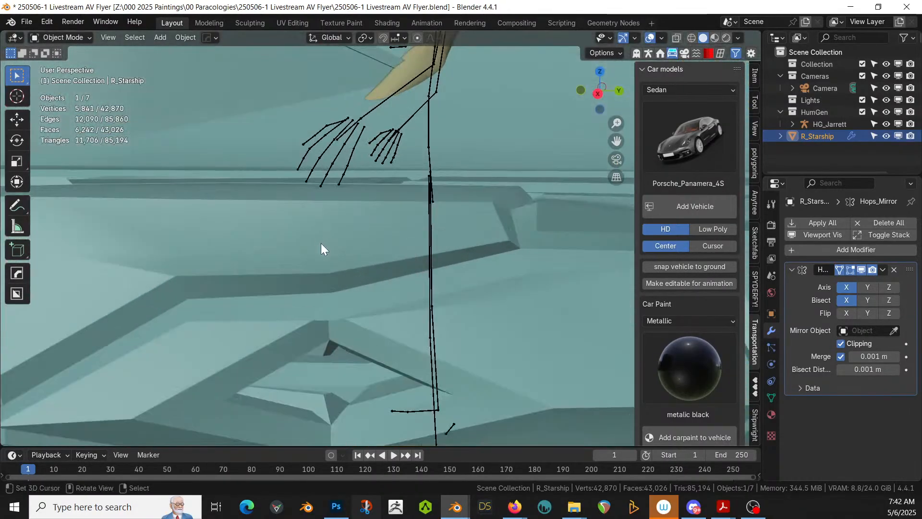
shift+middle_drag(337, 292, 352, 261)
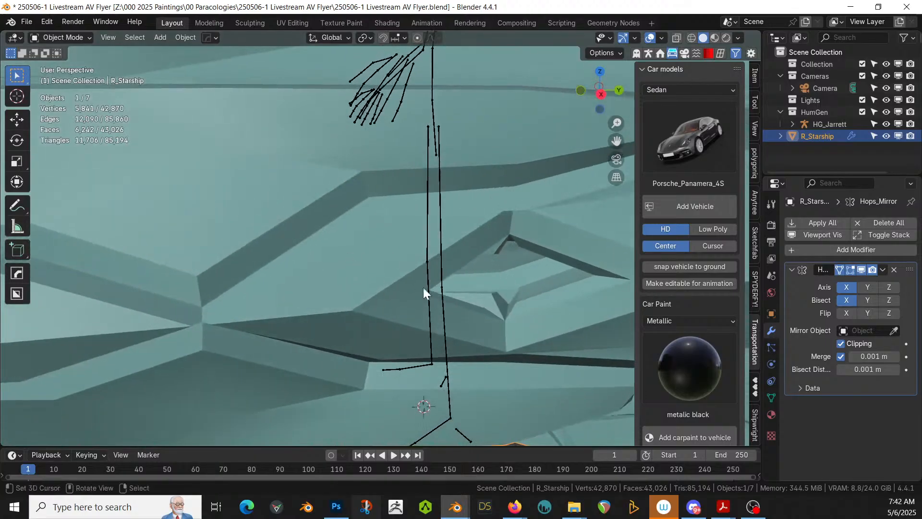
key(Tab)
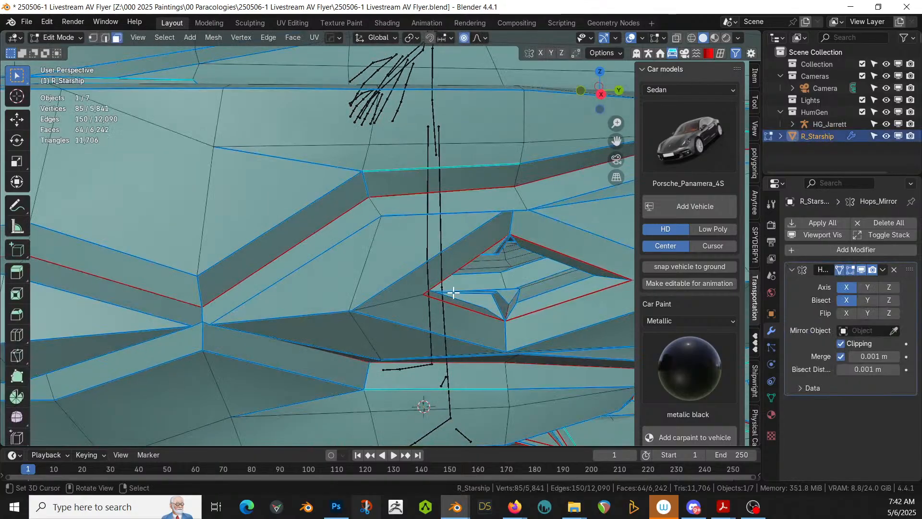
click(558, 297)
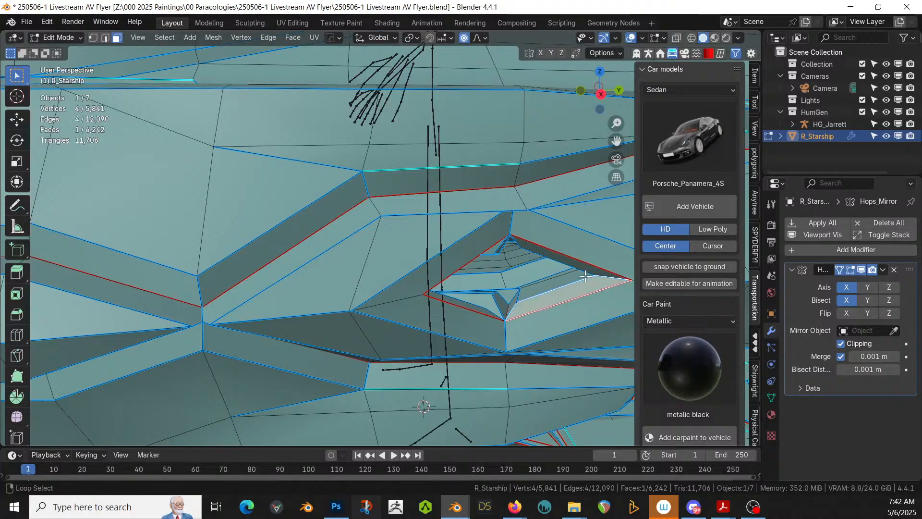
middle_drag(586, 275, 560, 274)
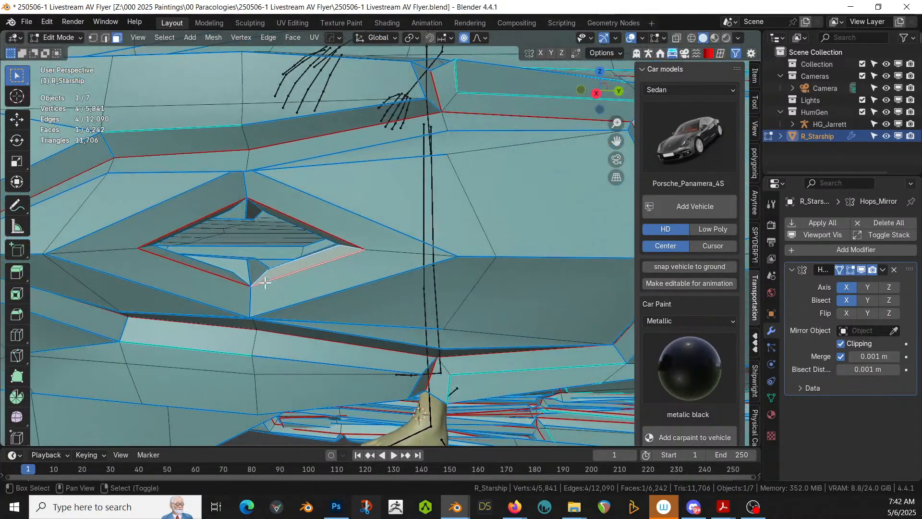
key(2)
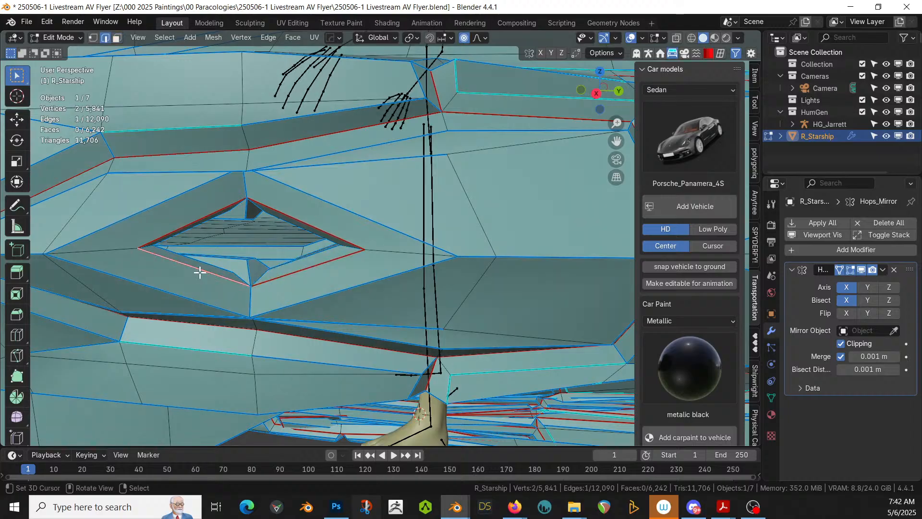
alt+click(199, 272)
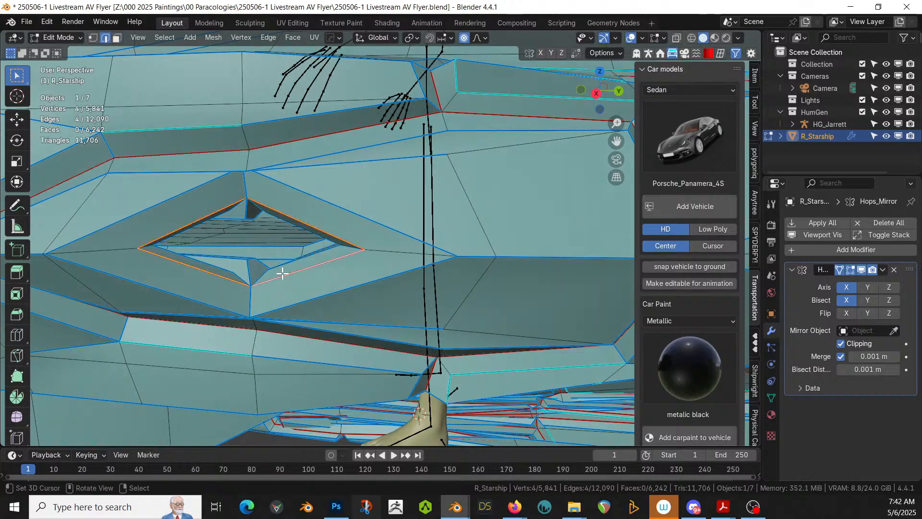
key(ctrl+e)
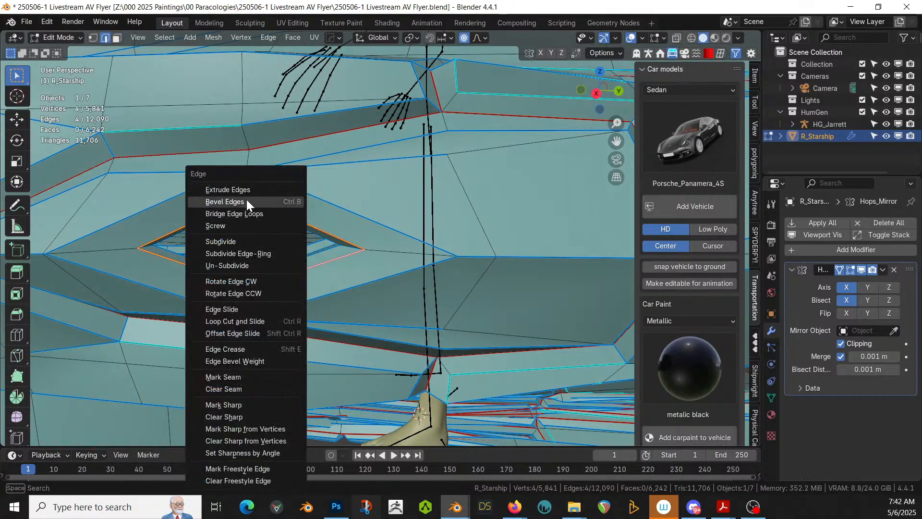
click(247, 212)
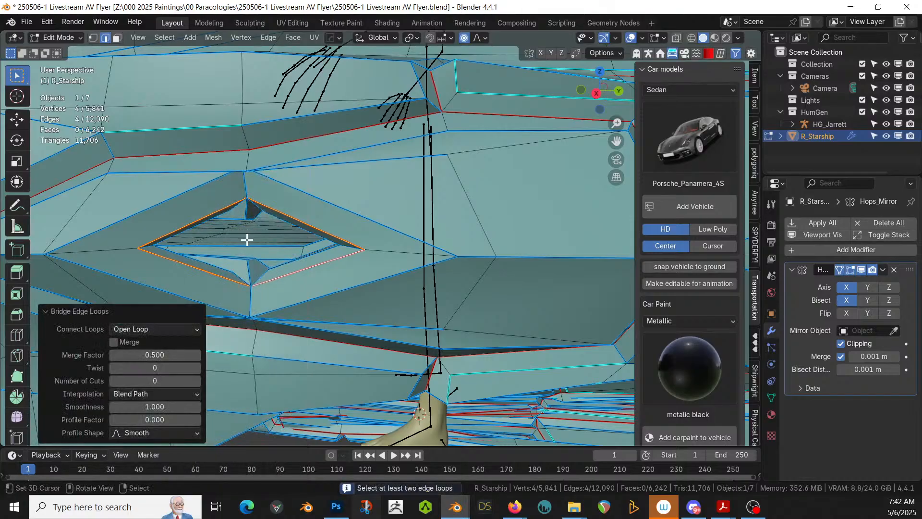
key(f)
- Check the filled opening, close the remaining gap in the recess along the hull's lower side with a face, and leave Edit Mode
middle_drag(255, 243, 296, 269)
key(Tab)
scroll(270, 243, down, 3)
scroll(174, 268, up, 3)
key(Tab)
scroll(356, 296, up, 2)
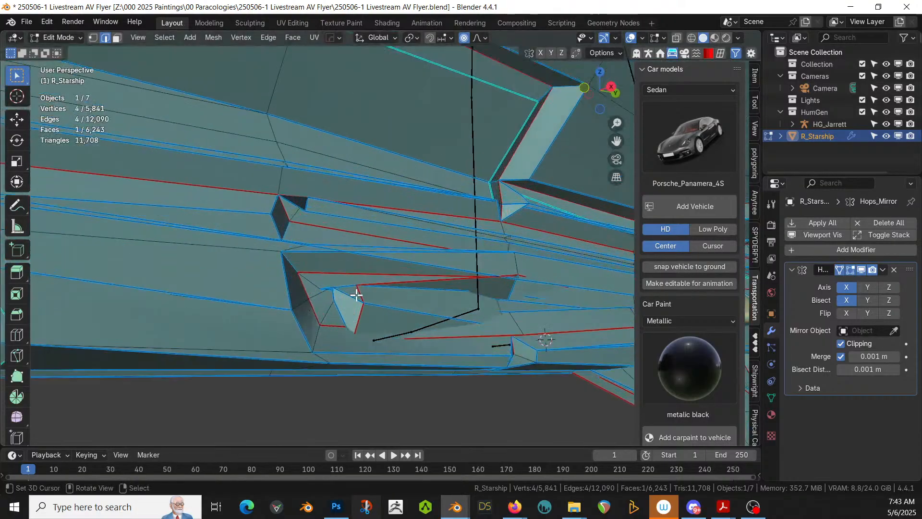
scroll(328, 290, up, 2)
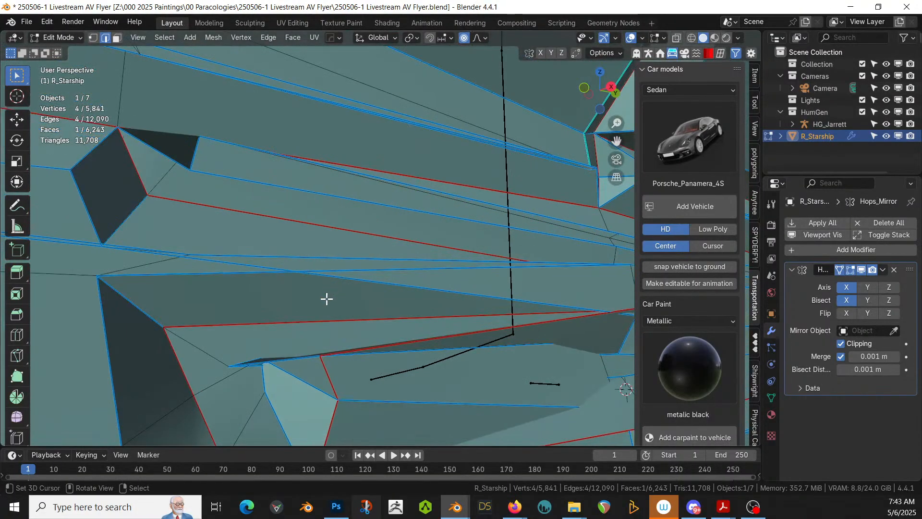
middle_drag(275, 365, 280, 351)
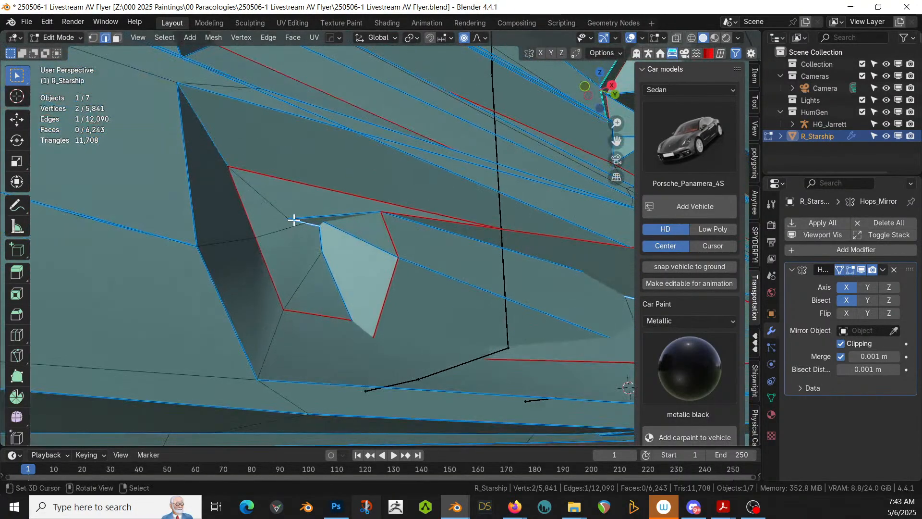
scroll(309, 219, down, 2)
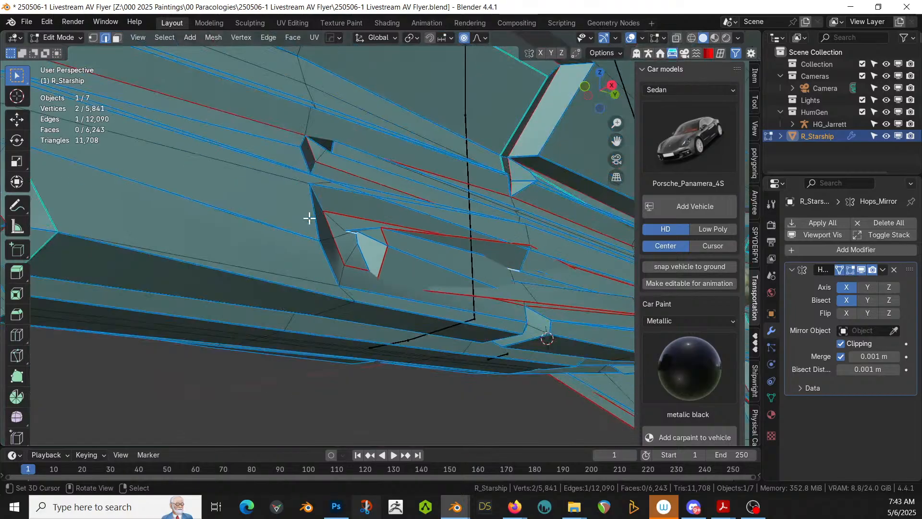
scroll(261, 223, down, 4)
key(Tab)
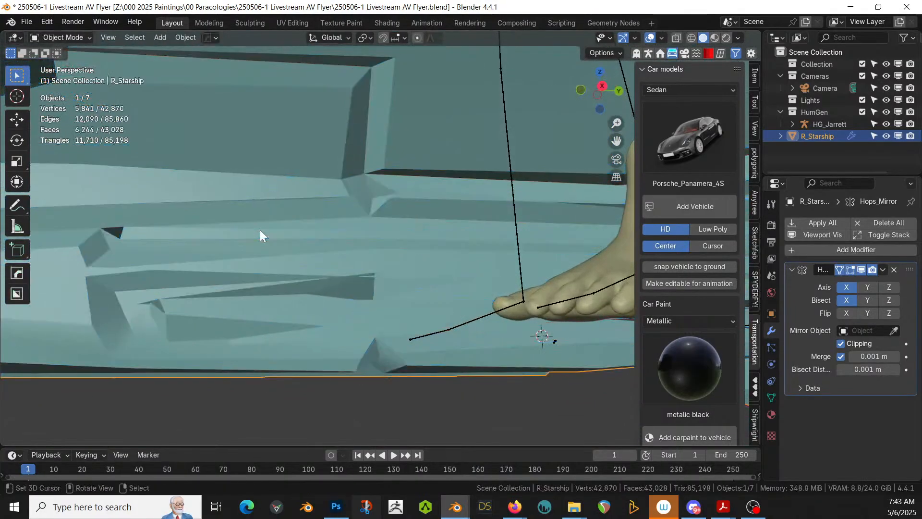
- Split the 3D viewport, turn the new area into an Asset Browser, and load the Big Medium Small Assets library
middle_drag(264, 231, 348, 246)
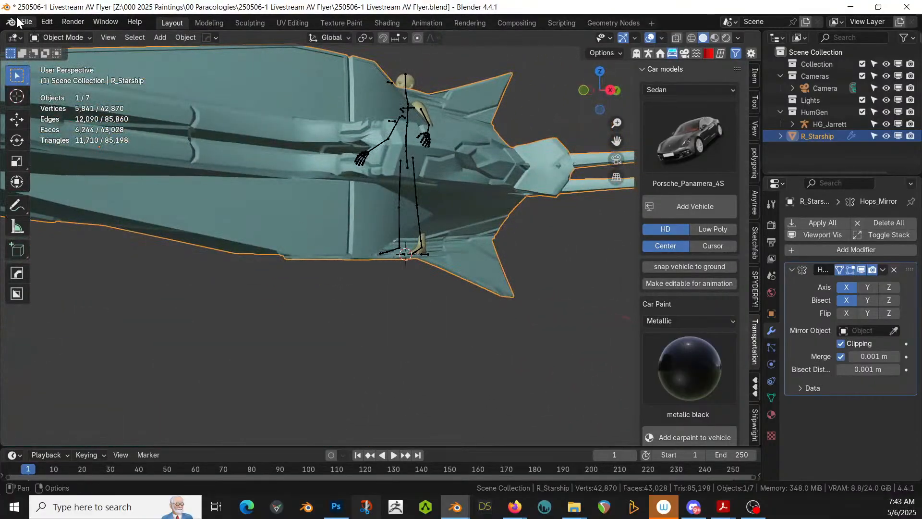
drag(2, 32, 327, 91)
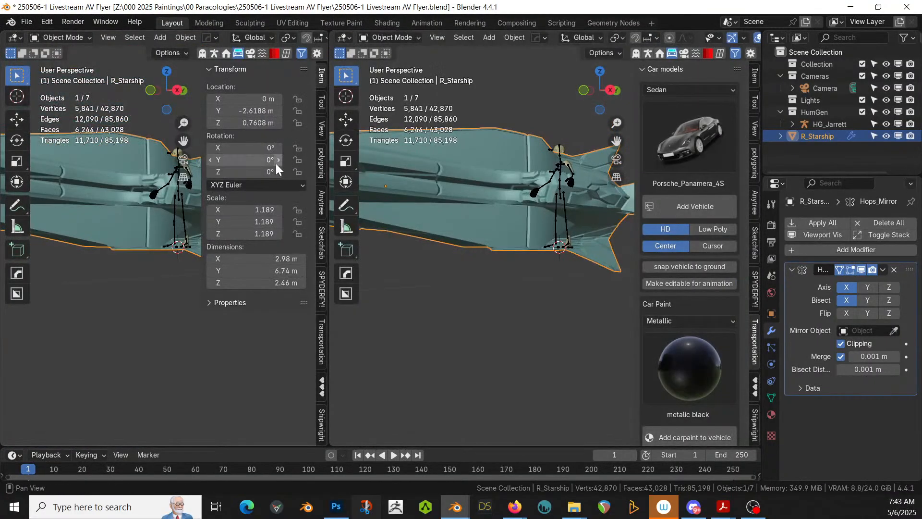
key(shift+F1)
key(shift+F1)
click(66, 55)
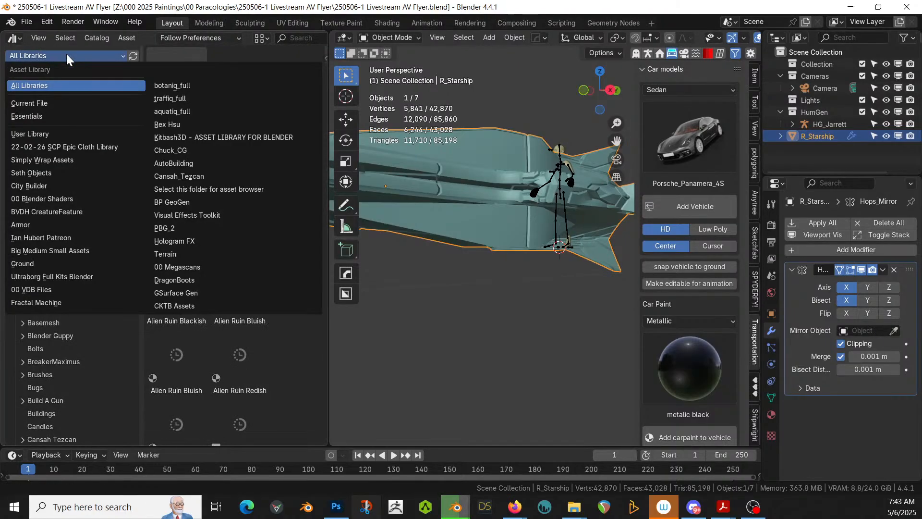
click(51, 245)
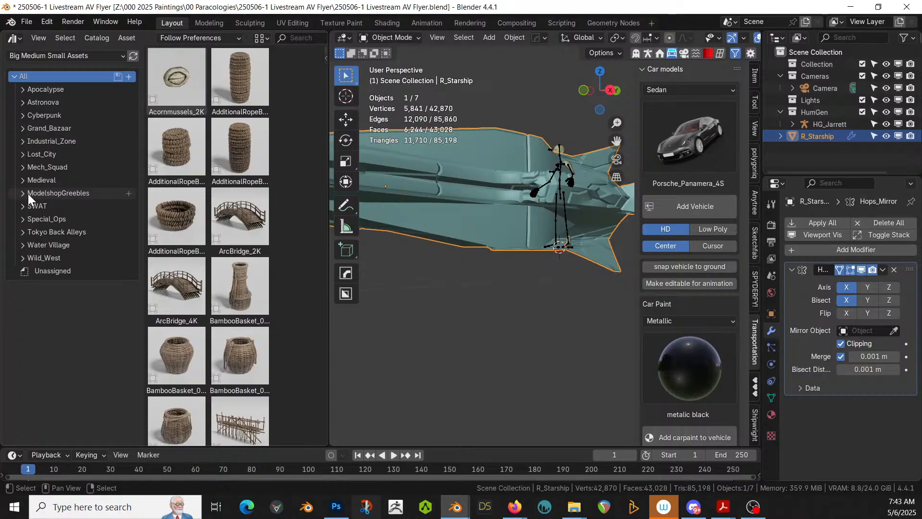
- Browse the ModelshopGreebles catalog to the Hull_parts category of the KitObjects Trimsheet (Best Quality) set
click(24, 193)
click(31, 232)
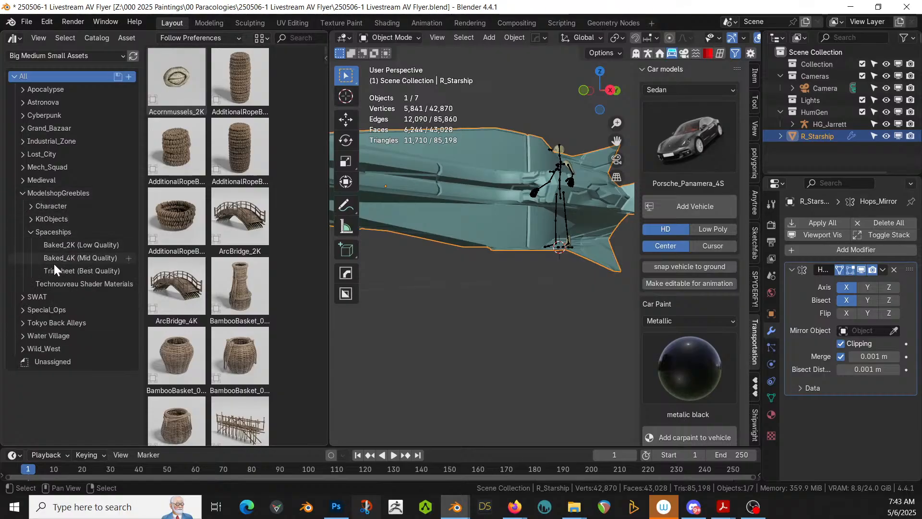
click(31, 219)
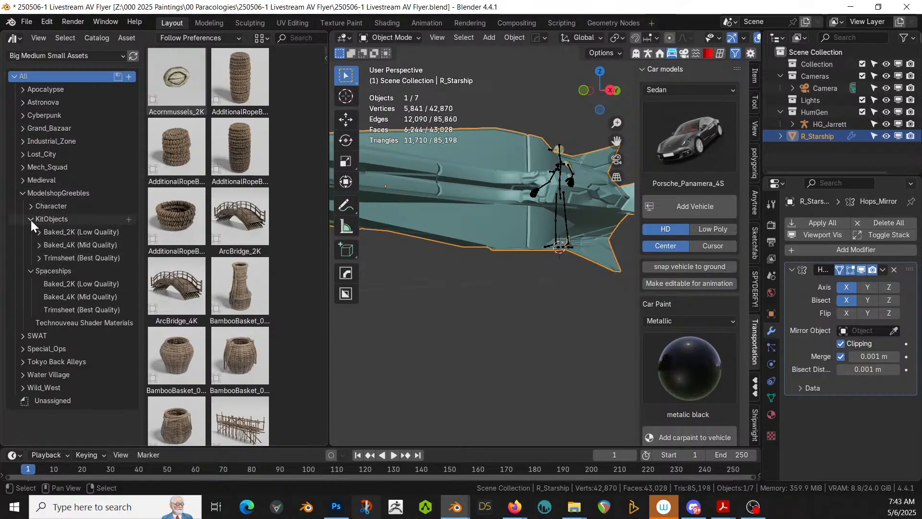
click(30, 270)
click(63, 258)
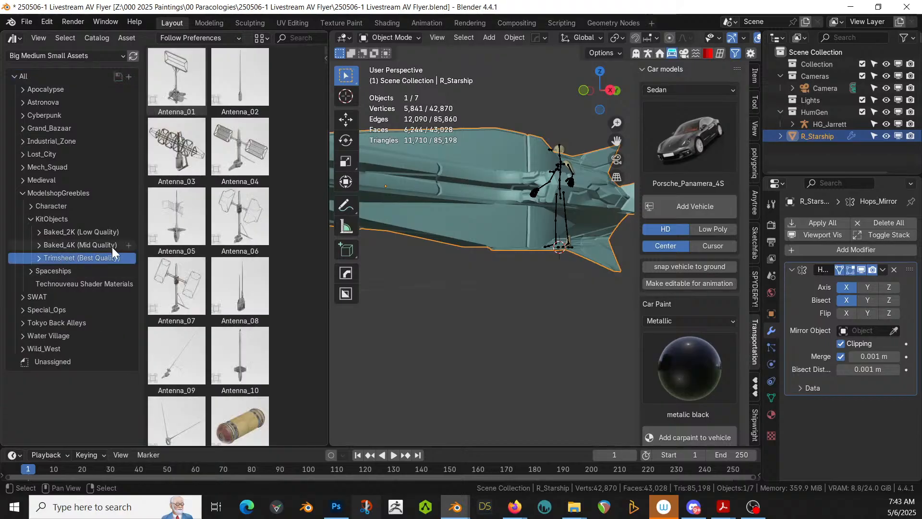
click(38, 256)
scroll(94, 316, down, 3)
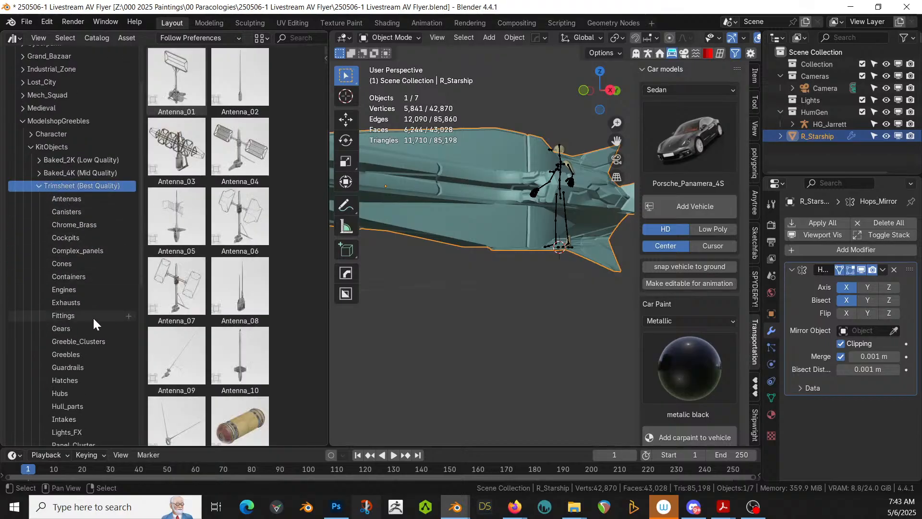
scroll(93, 316, down, 3)
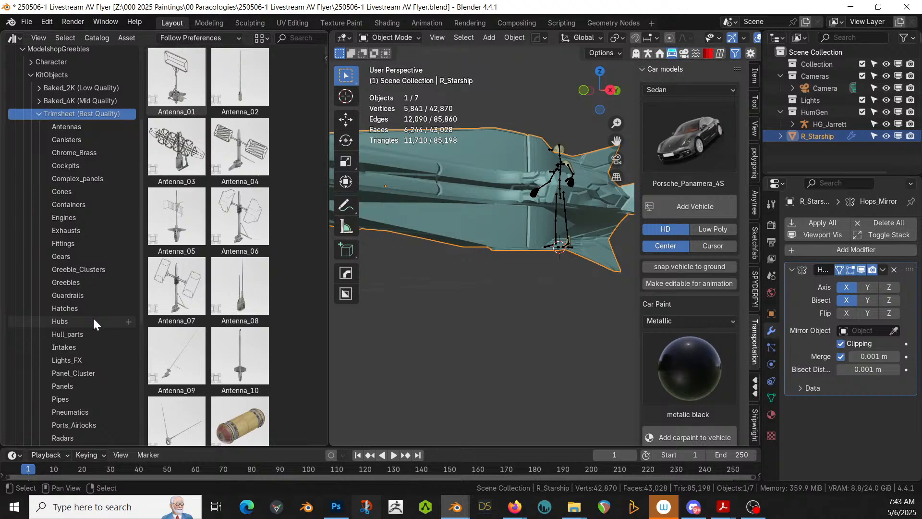
scroll(94, 320, down, 1)
click(81, 311)
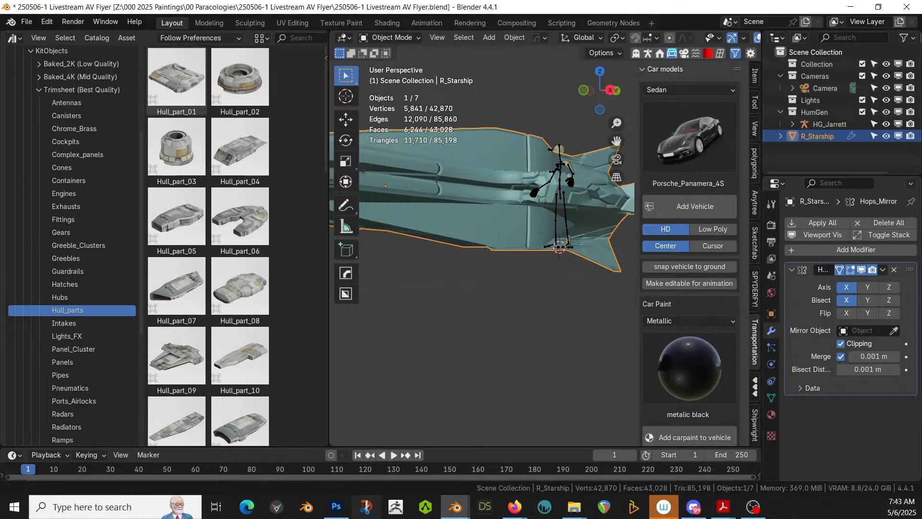
- Restore the full-width 3D viewport and add the Hull_part_26 asset to the scene beside the starship
drag(3, 36, 0, 36)
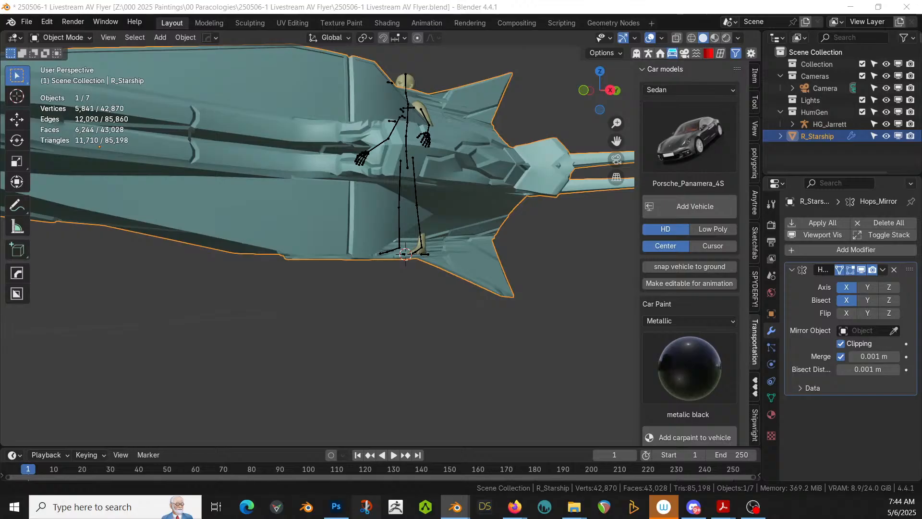
drag(539, 149, 381, 225)
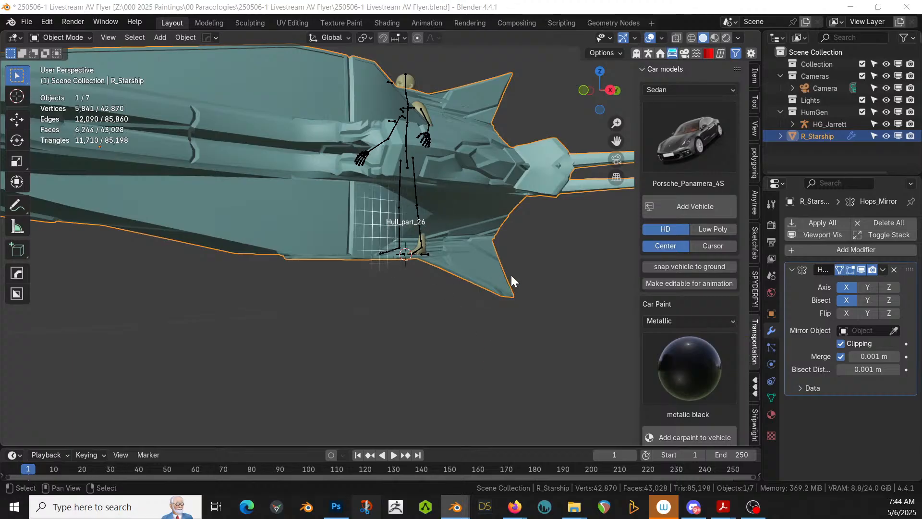
scroll(511, 272, down, 2)
middle_drag(514, 267, 383, 313)
scroll(448, 287, down, 5)
scroll(448, 287, down, 5)
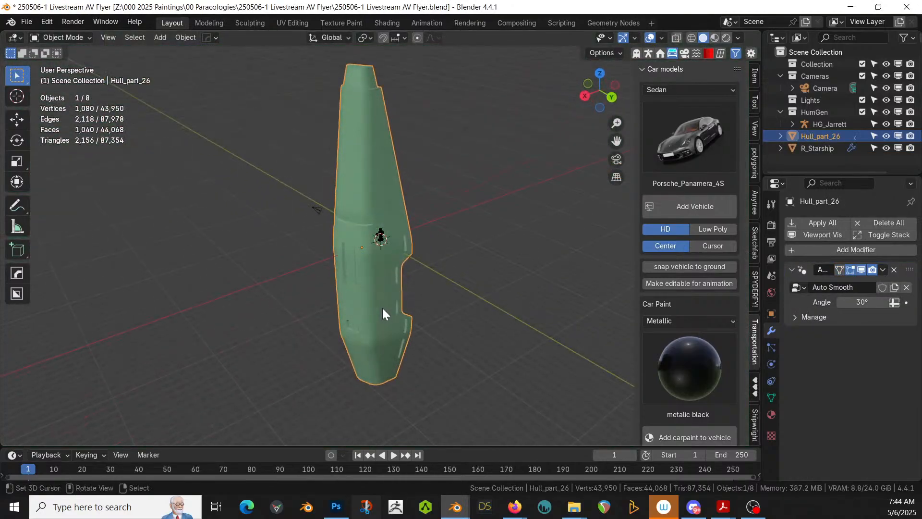
- Scale Hull_part_26 uniformly by about 0.072 and clear its location and rotation
key(s)
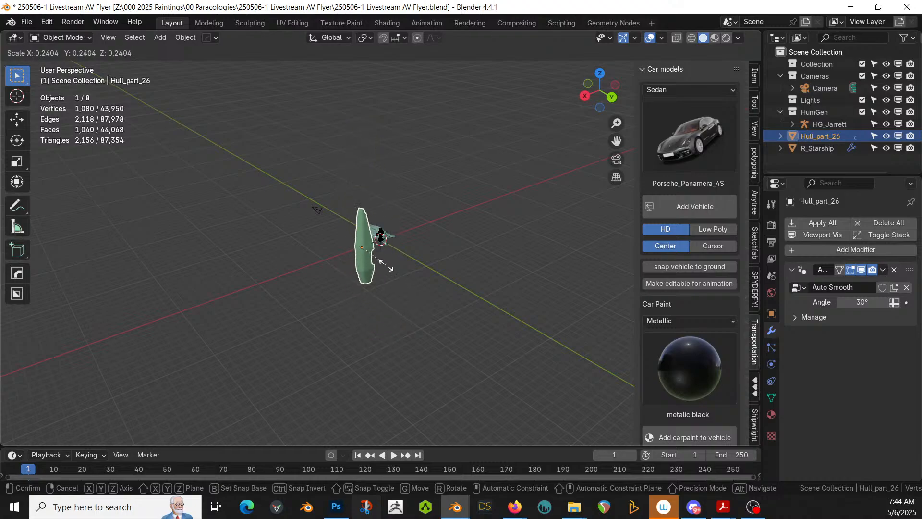
click(367, 252)
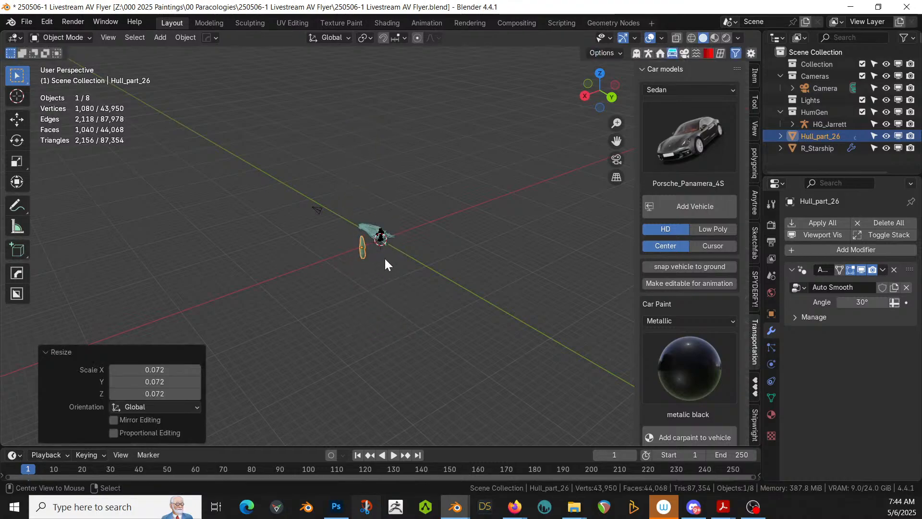
key(alt+g)
key(alt+s)
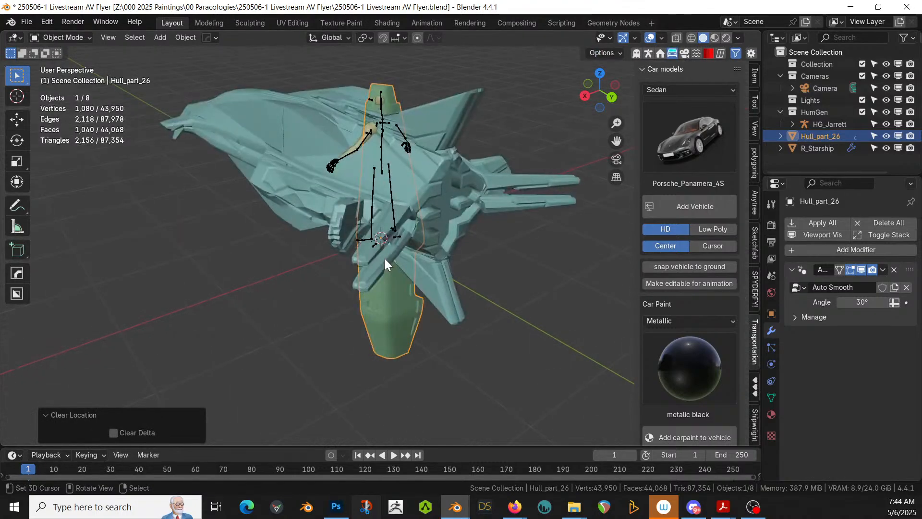
key(alt+r)
- Rotate Hull_part_26 by 180° about the global Z axis
middle_drag(385, 258, 435, 236)
text(r)
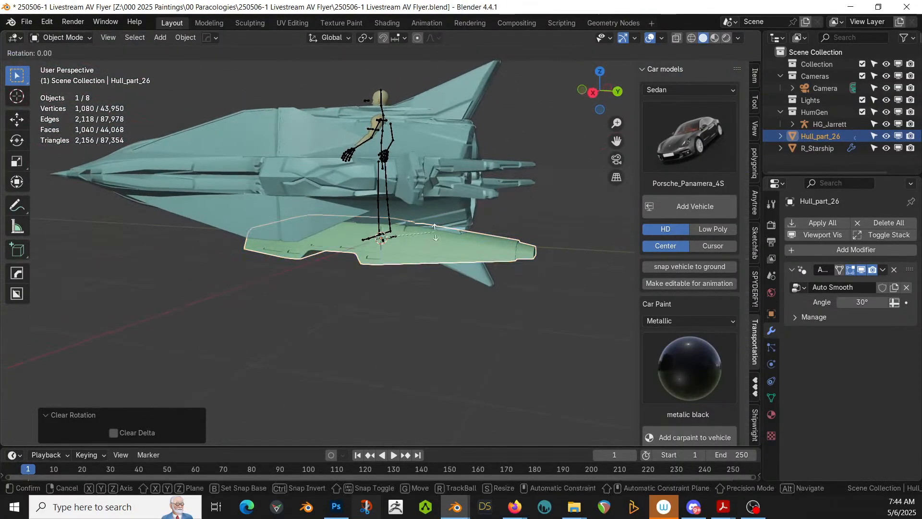
text(z180)
key(Return)
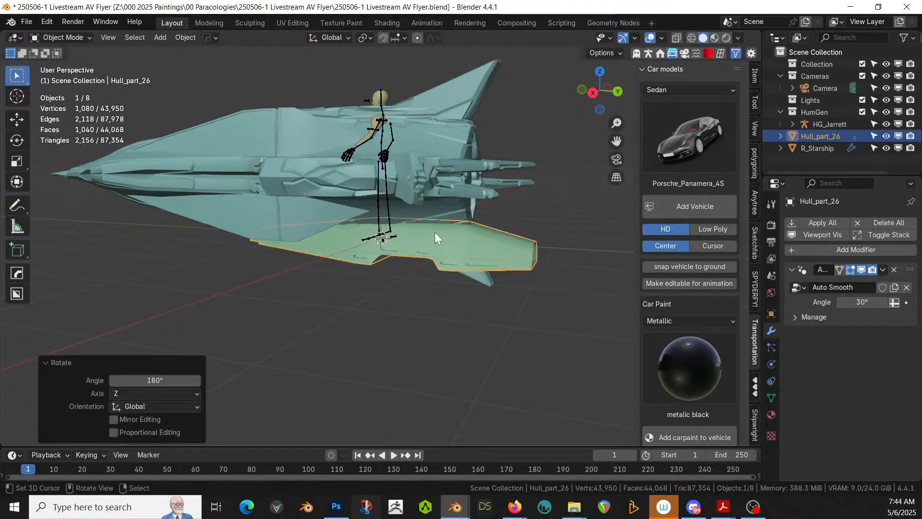
- Rotate Hull_part_26 by 90° about the global Y axis and scale it down uniformly to about 0.7
text(r)
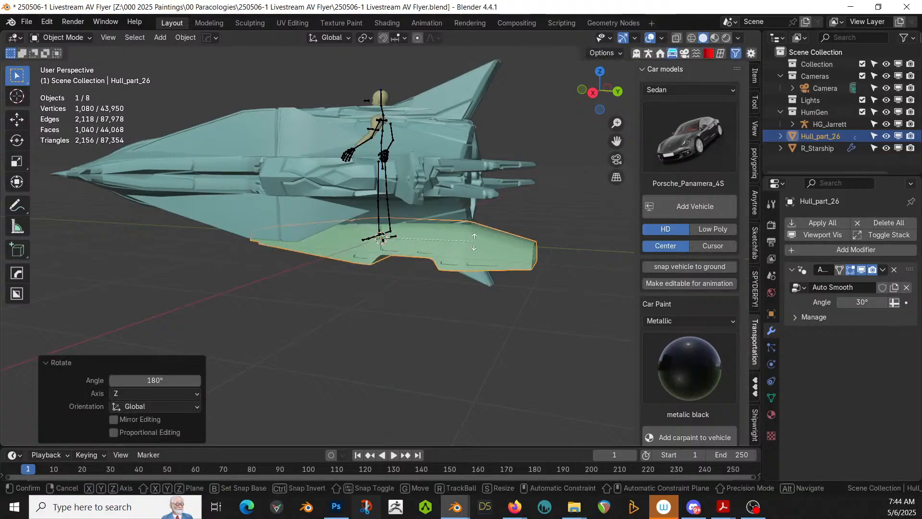
text(y90)
key(Return)
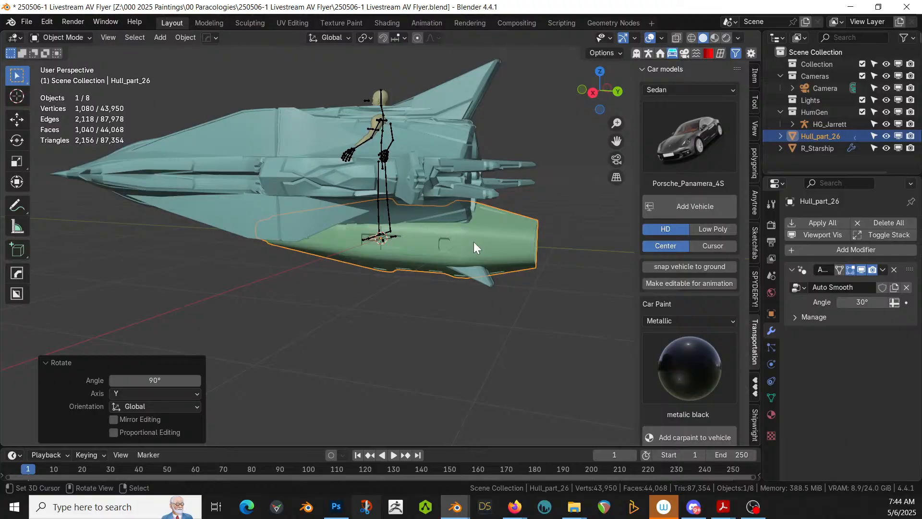
key(s)
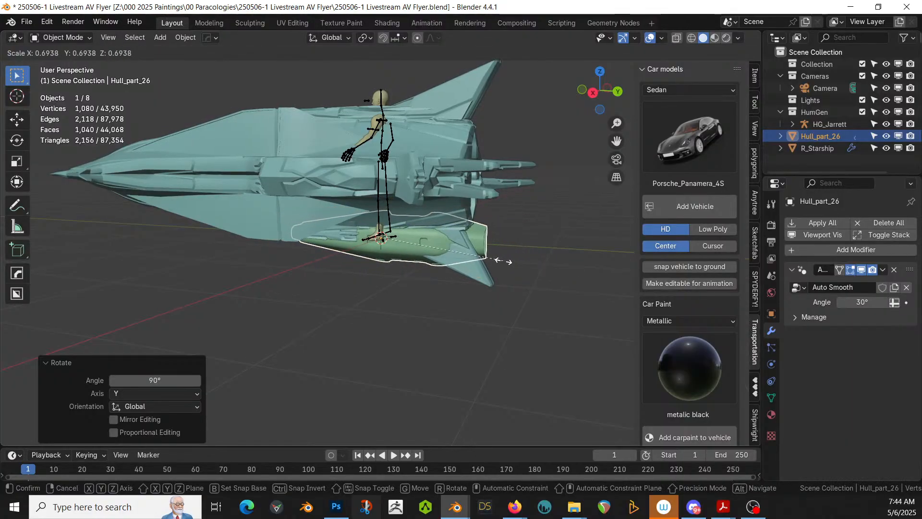
click(510, 266)
- Move Hull_part_26 about 0.225 m along global X and about 0.348 m up along global Z into the starship's underside
middle_drag(509, 261, 566, 204)
key(g)
key(x)
click(389, 242)
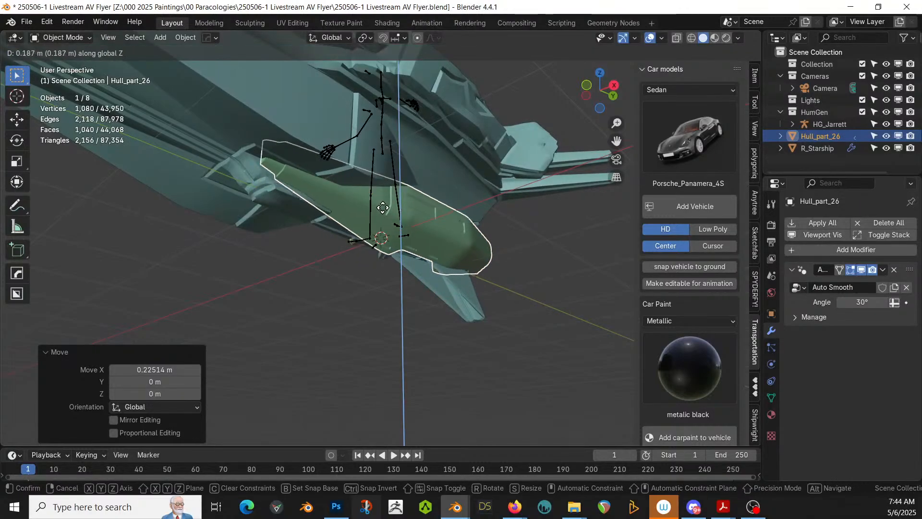
key(g)
key(z)
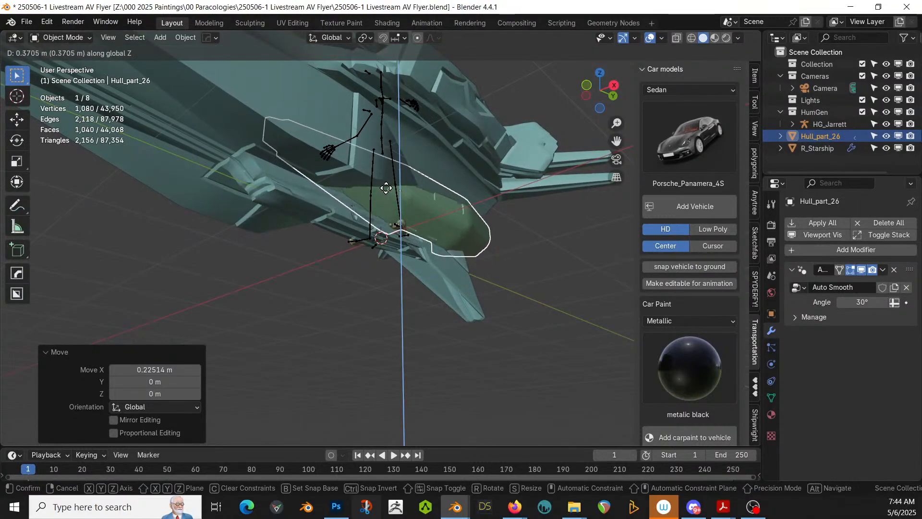
click(385, 190)
- Scale Hull_part_26 uniformly by 0.85
middle_drag(385, 190, 253, 236)
scroll(254, 236, up, 1)
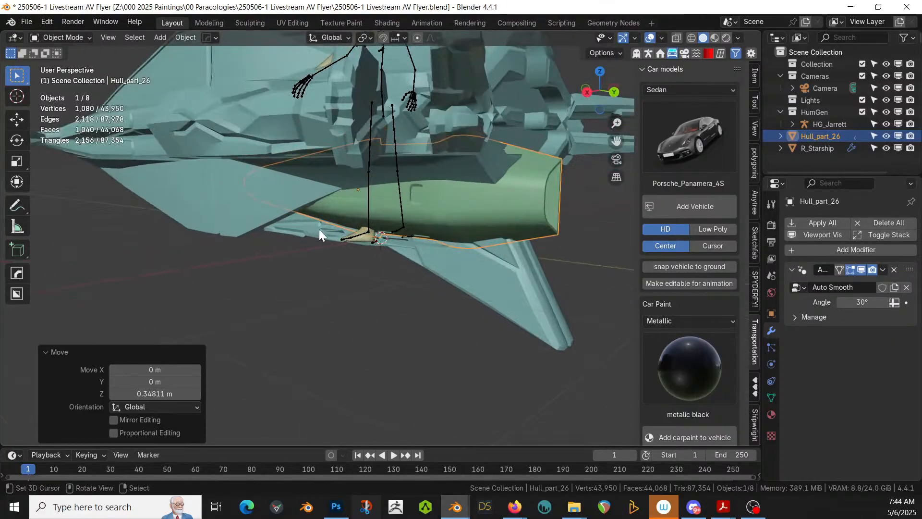
key(s)
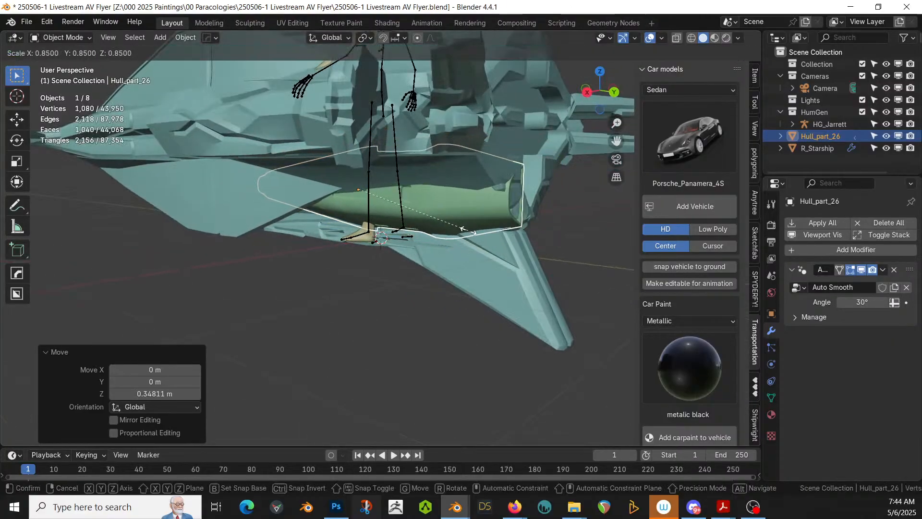
click(468, 230)
- Shift Hull_part_26 about 0.049 m along global X and slightly in the negative global Y direction beneath the hull
middle_drag(468, 231, 410, 235)
scroll(410, 235, up, 3)
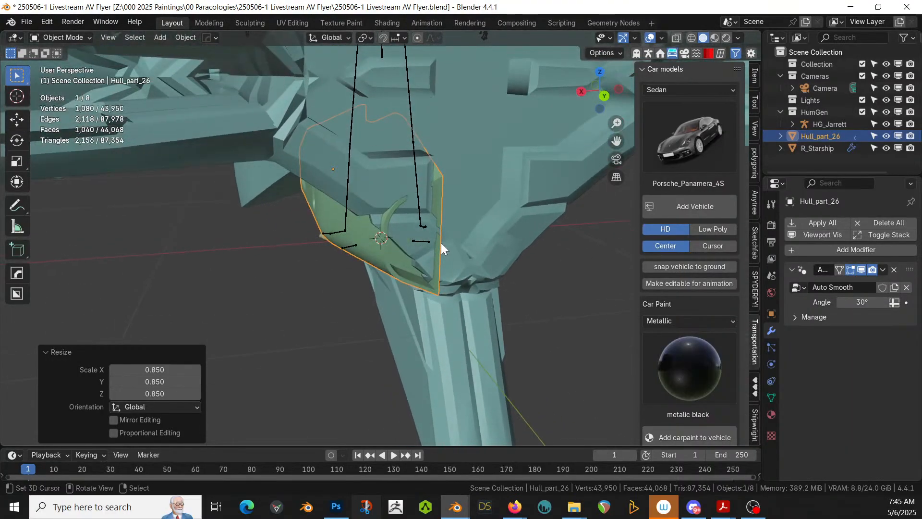
key(g)
key(x)
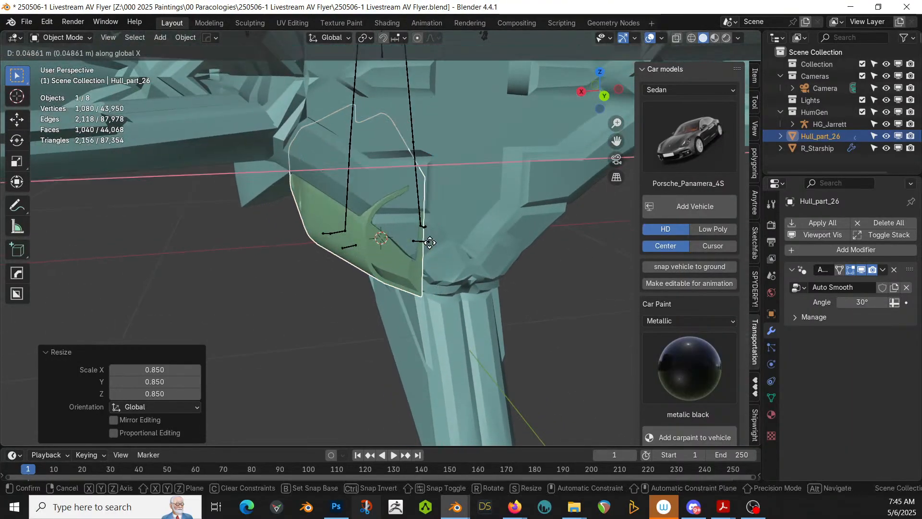
click(430, 242)
middle_drag(429, 242, 477, 228)
key(g)
key(y)
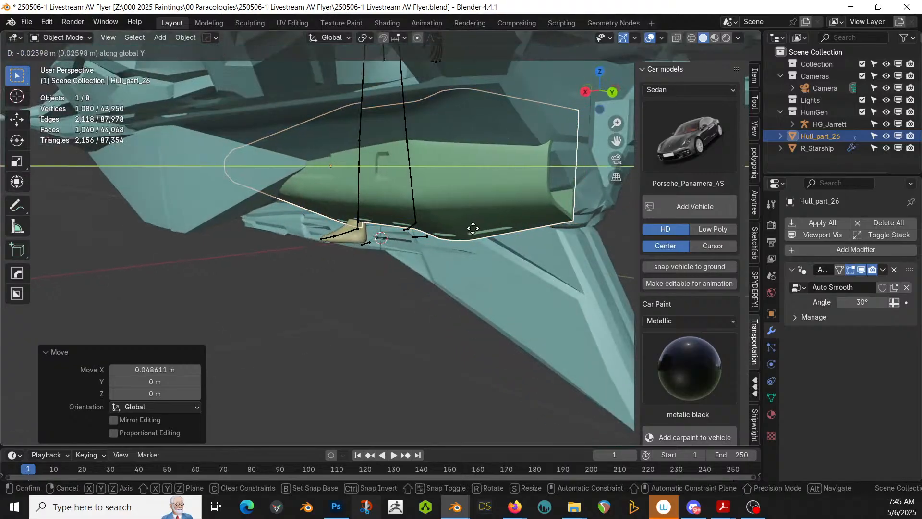
click(466, 229)
- Isolate Hull_part_26 and open its mesh for face editing with nothing selected
middle_drag(467, 229, 480, 203)
middle_drag(434, 225, 330, 231)
key(KP_Divide)
key(Tab)
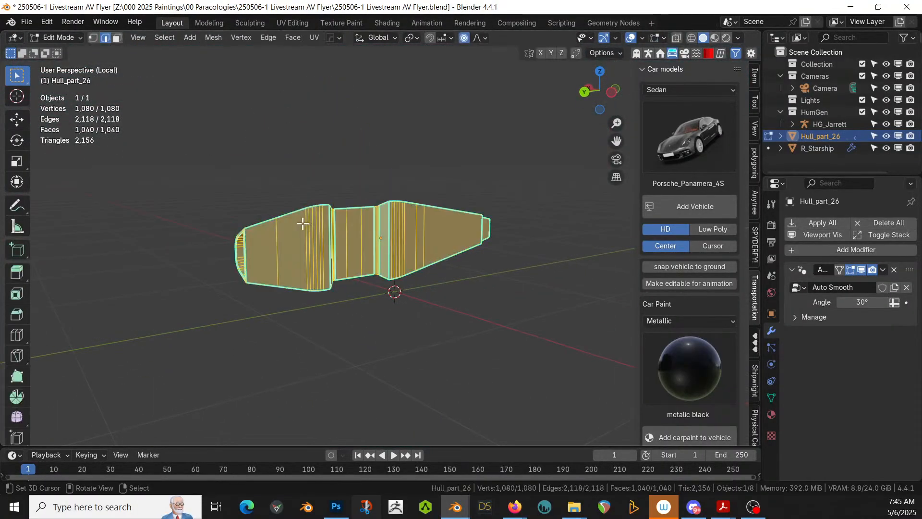
key(alt+a)
key(3)
- Select the strip of faces along the flat side of Hull_part_26 from end to end and extrude it about 0.26 m outward
click(287, 251)
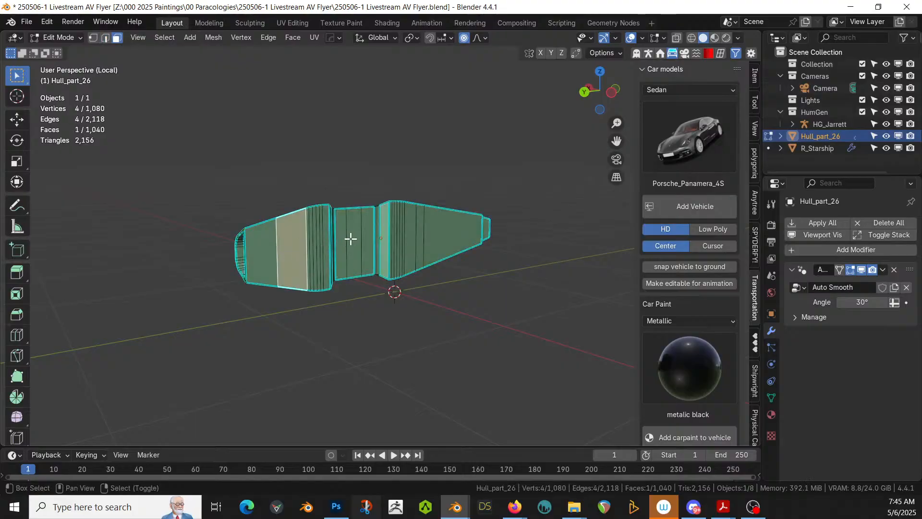
shift+click(415, 237)
shift+click(360, 240)
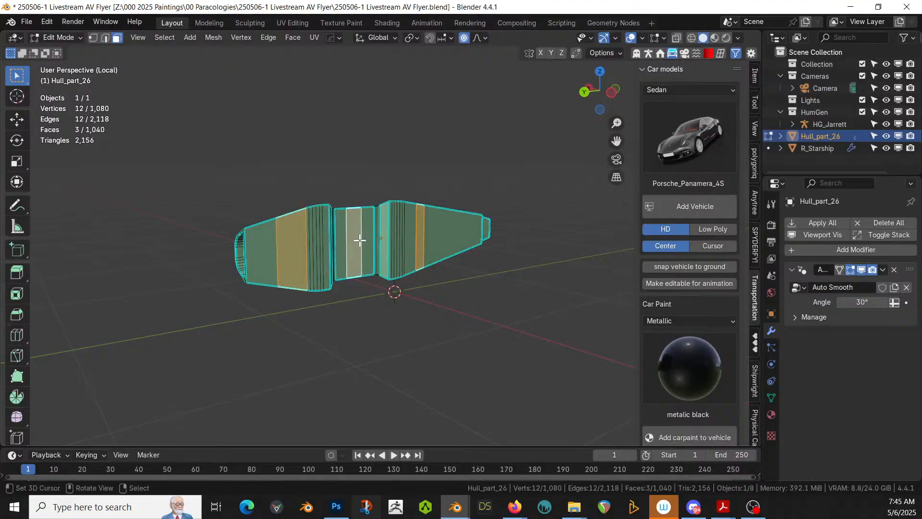
middle_drag(359, 240, 353, 262)
click(268, 271)
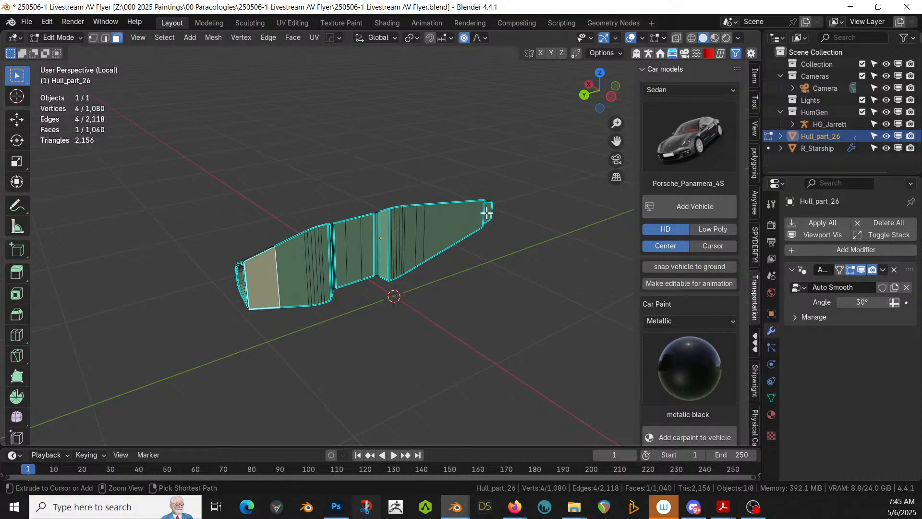
ctrl+click(486, 212)
key(e)
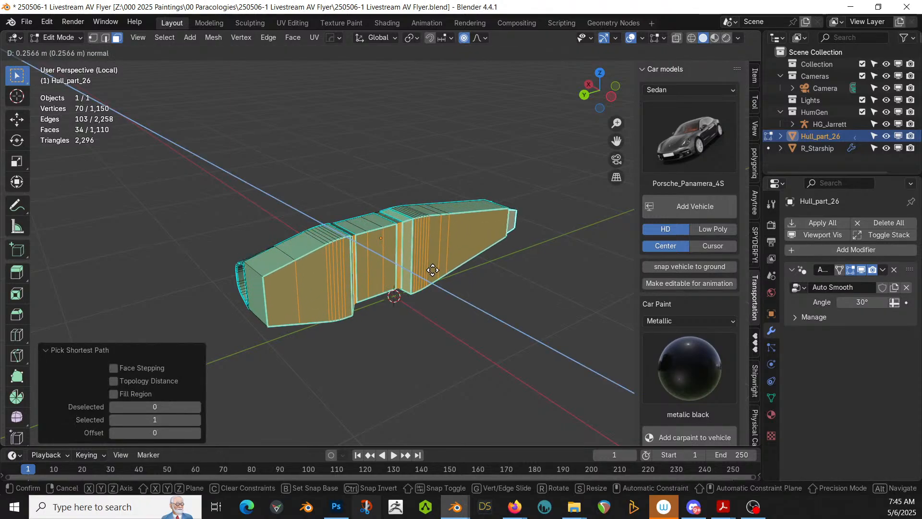
click(432, 270)
- Show the full scene again and move the extruded faces along global X in two passes without proportional editing, the second by about -0.043 m
key(KP_Divide)
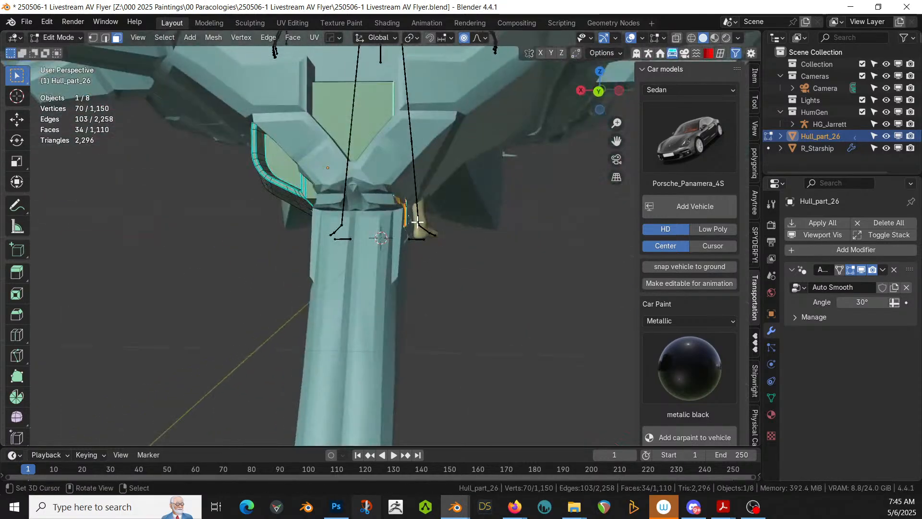
middle_drag(417, 221, 434, 250)
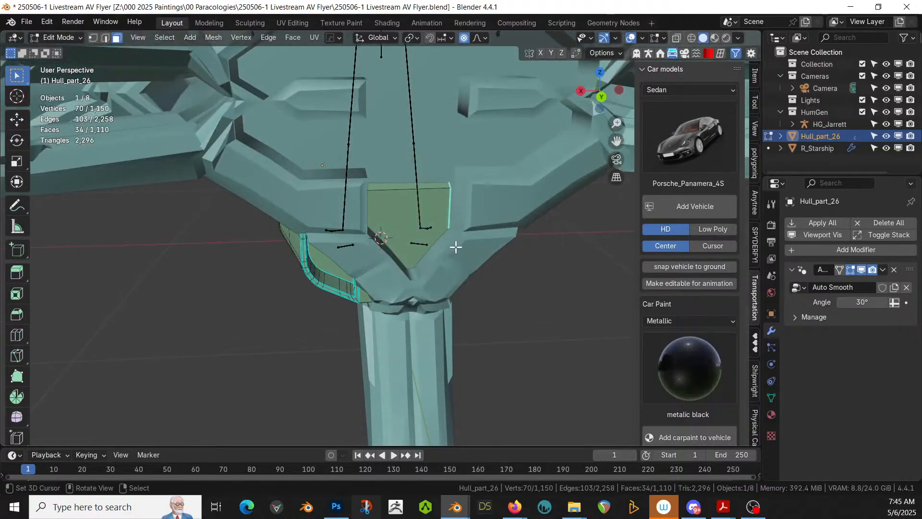
key(g)
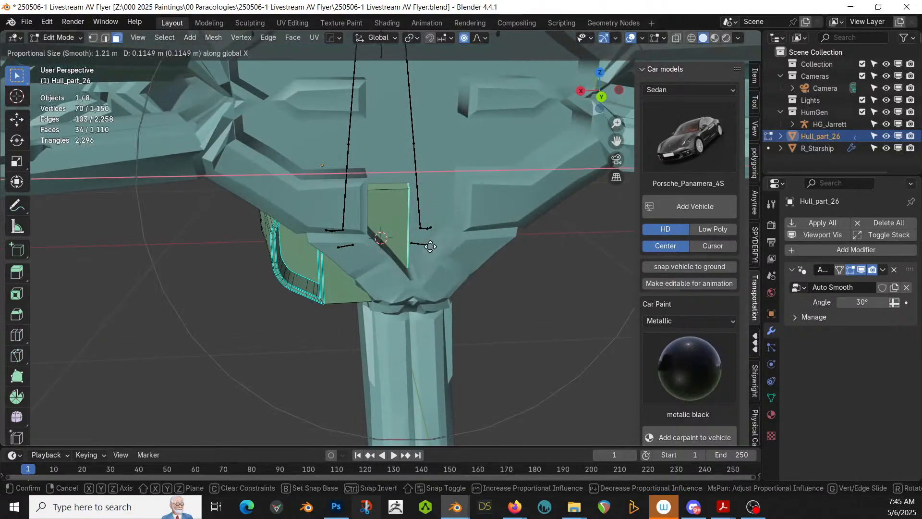
right_click(430, 246)
key(g)
key(x)
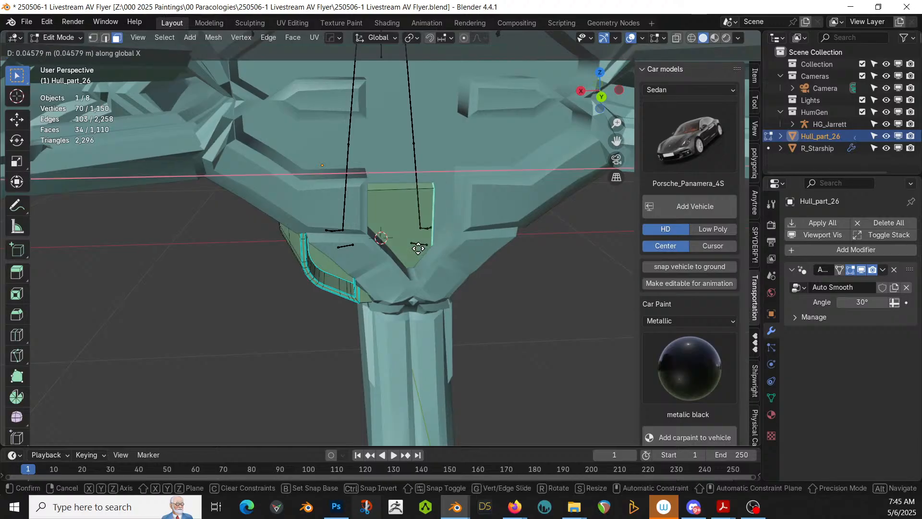
click(377, 254)
middle_drag(379, 251, 410, 272)
key(g)
key(x)
click(399, 246)
- Scale the extruded faces uniformly to about 0.9 and return to Object Mode
key(s)
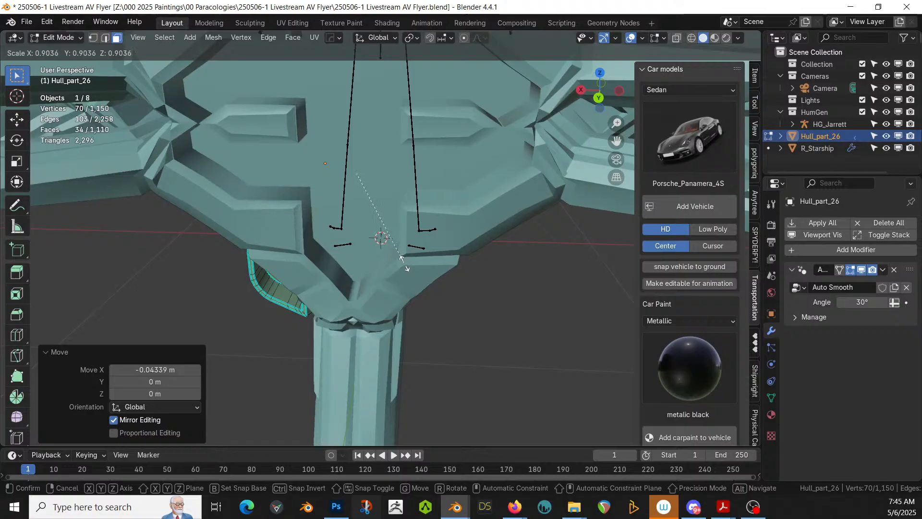
click(400, 257)
middle_drag(399, 257, 432, 189)
key(Tab)
scroll(413, 223, down, 4)
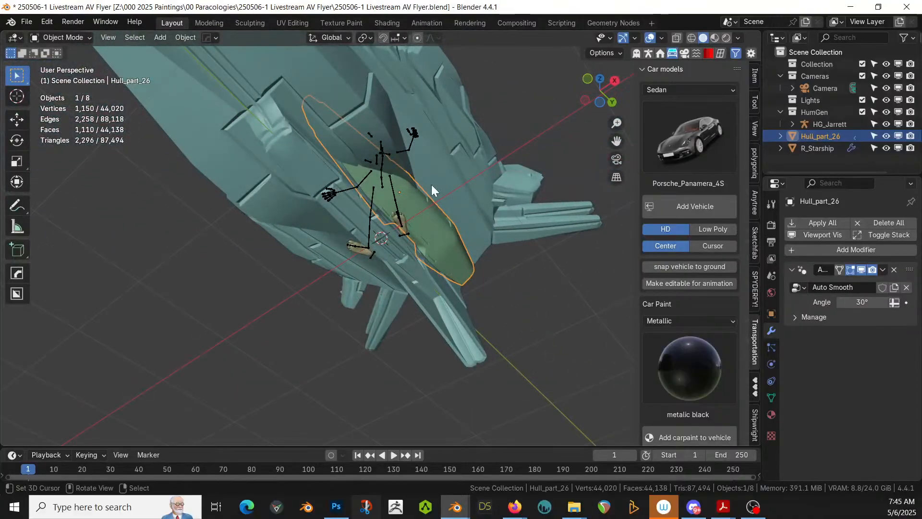
- Mirror Hull_part_26 across the X axis of R_Starship with the mirror gizmo and restore the sidebar
shift+right_click(374, 105)
key(alt+x)
scroll(461, 220, down, 6)
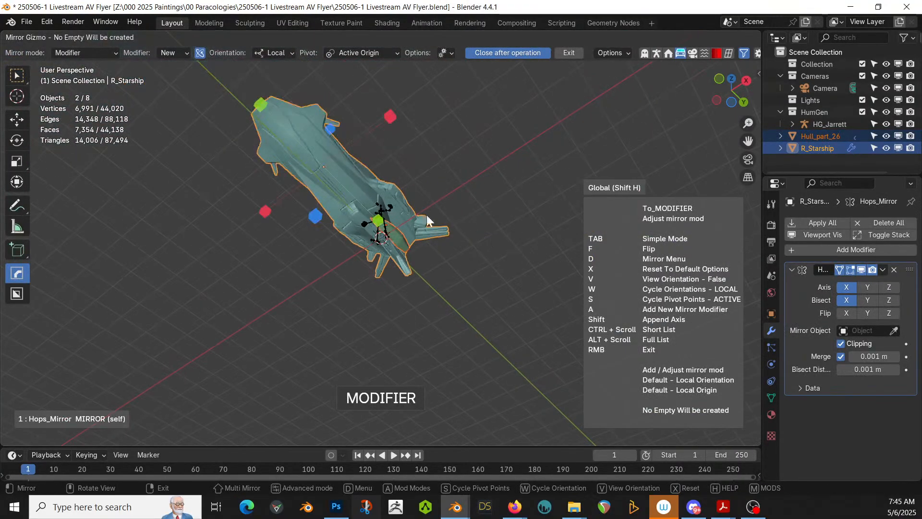
right_click(389, 117)
key(n)
middle_drag(389, 117, 379, 277)
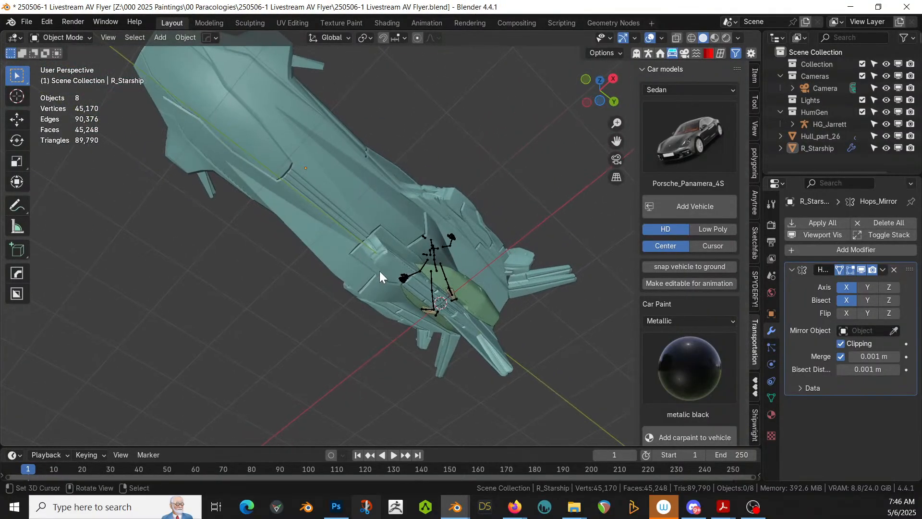
- Add the Panel_Cluster_11 asset onto the starship's rear hull and scale it uniformly by 0.052
click(366, 506)
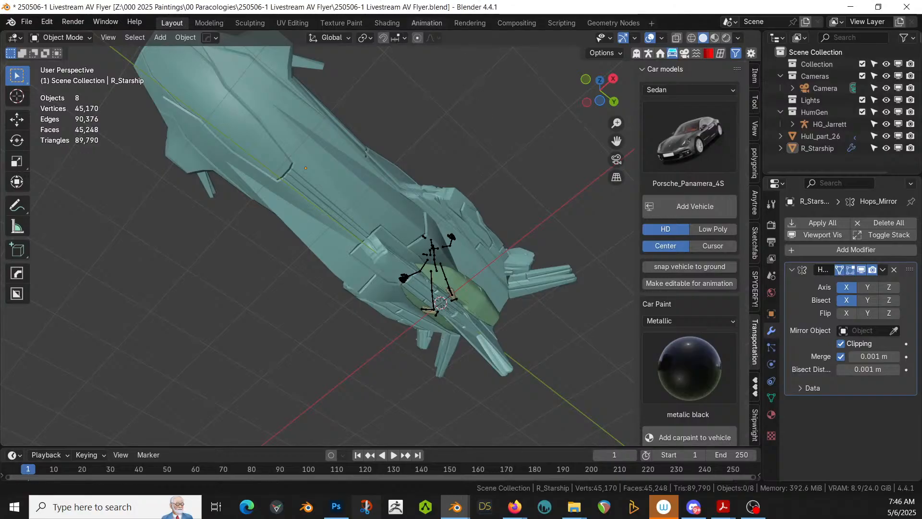
drag(621, 77, 258, 103)
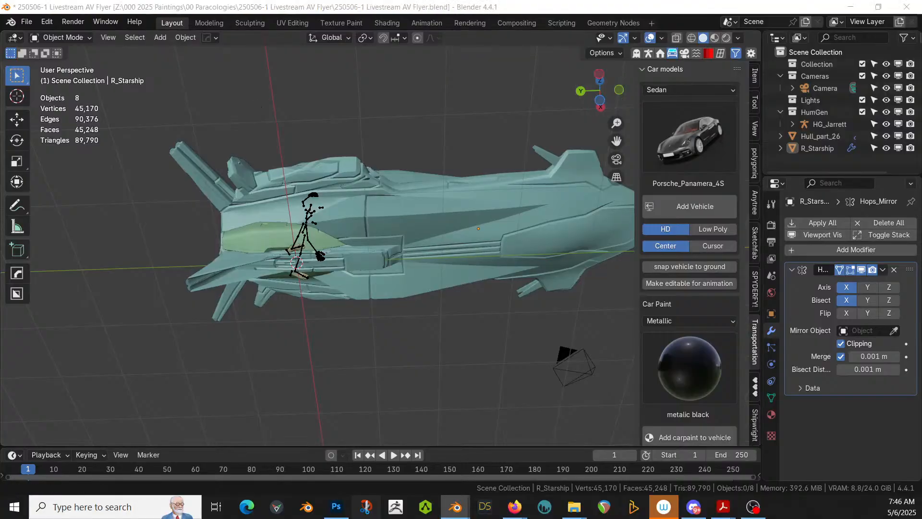
middle_drag(305, 292, 384, 308)
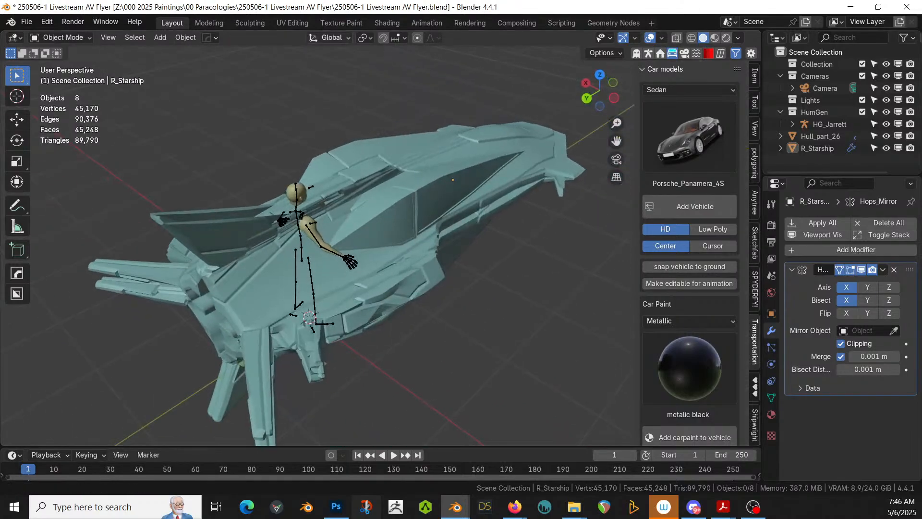
click(366, 506)
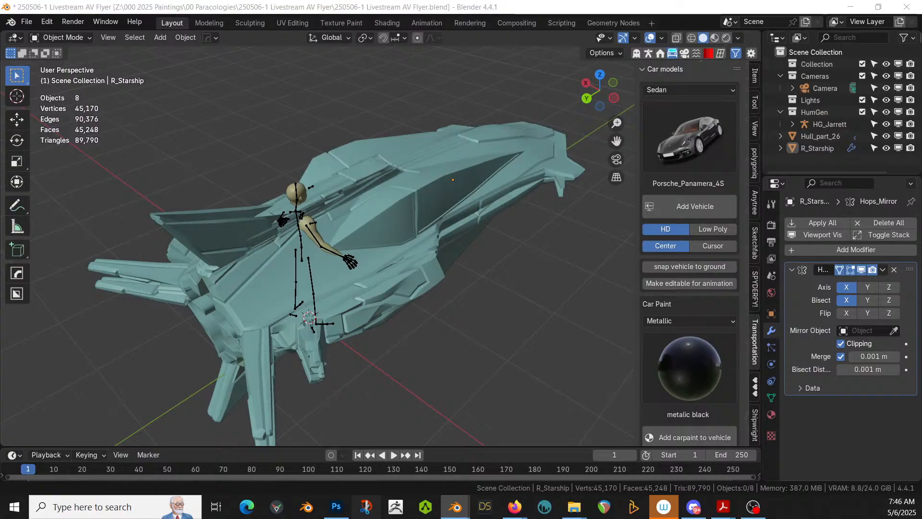
drag(212, 140, 302, 246)
key(s)
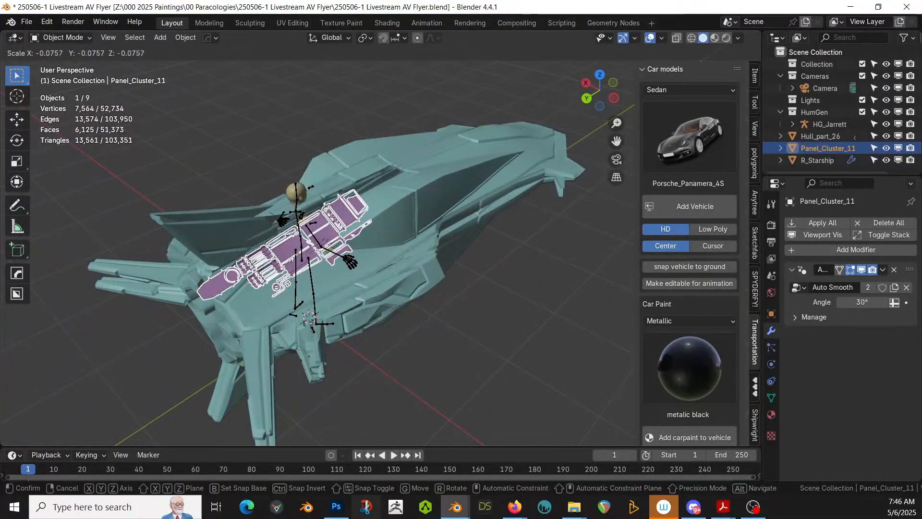
click(299, 269)
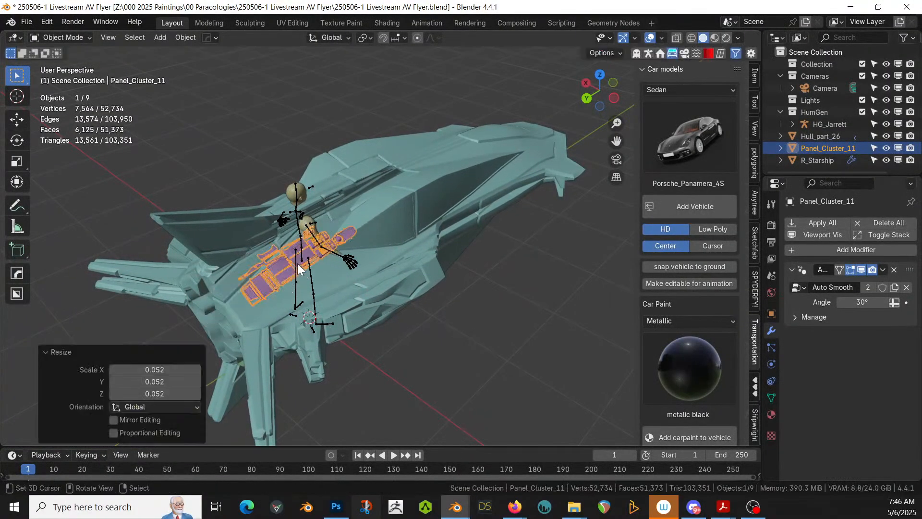
- Show the transform gizmo, set the transform orientation to Local, and move Panel_Cluster_11 about -0.709 m along its local Z axis
middle_drag(299, 268, 387, 240)
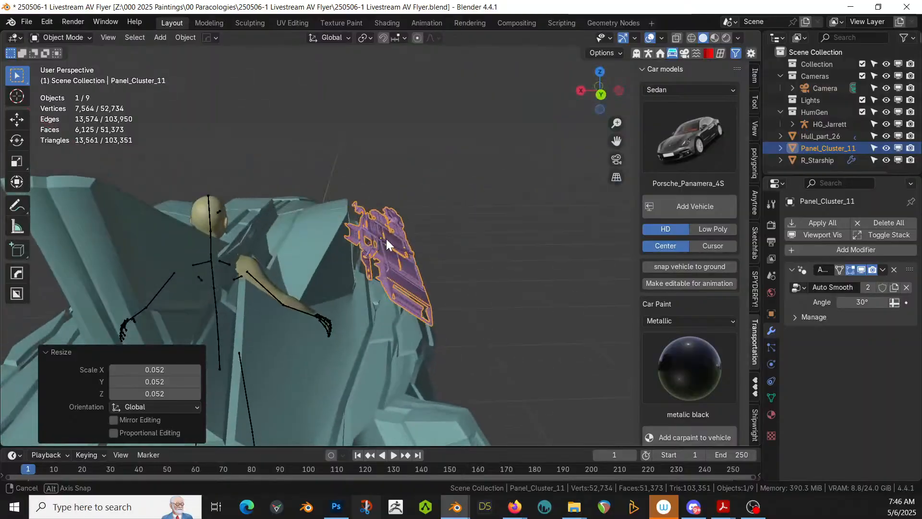
click(17, 181)
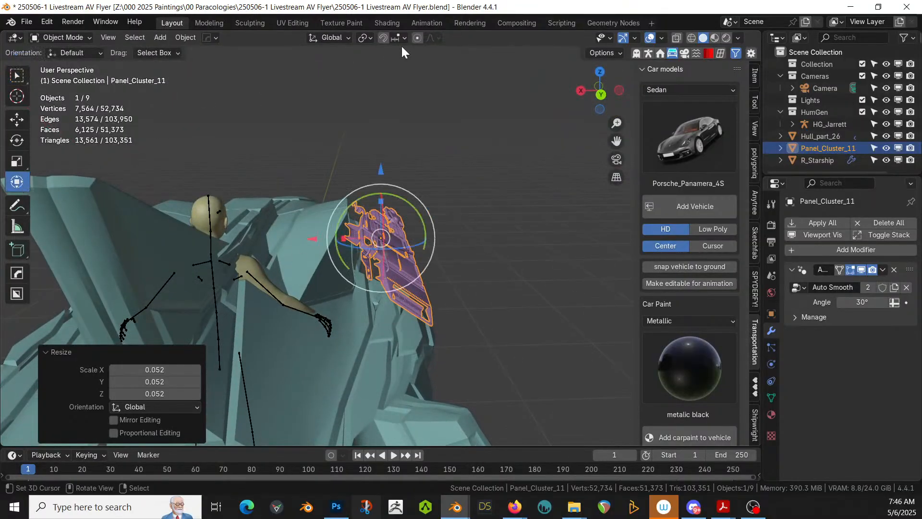
click(343, 37)
click(308, 86)
key(g)
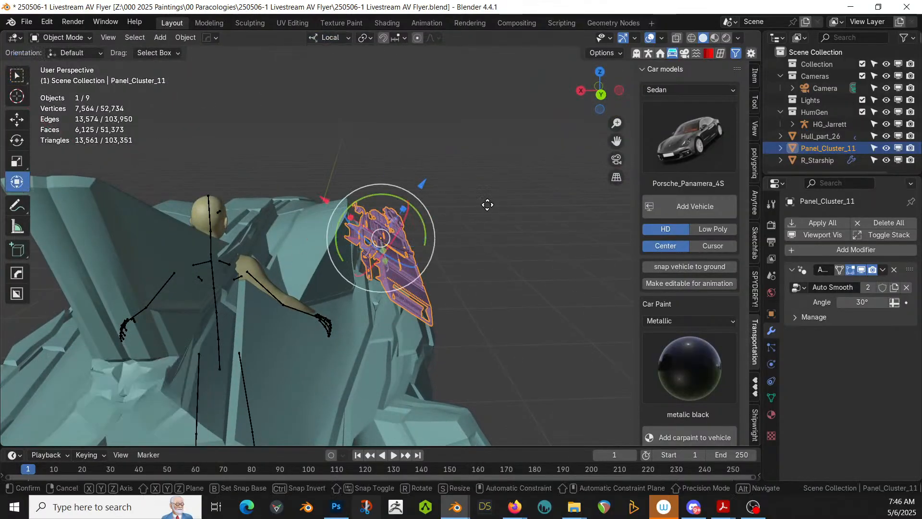
key(z)
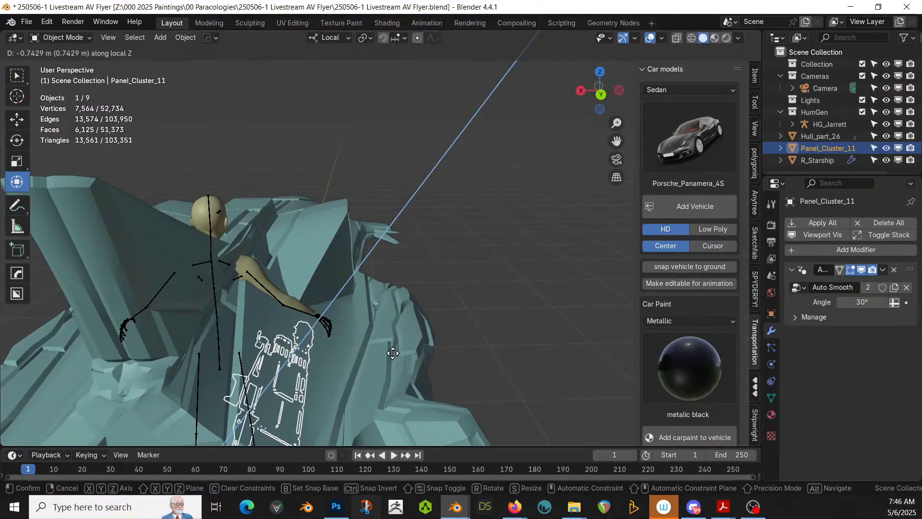
click(396, 350)
- Move Panel_Cluster_11 about -0.09 m along its local Y axis on the rear hull
middle_drag(396, 350, 240, 403)
key(KP_Decimal)
scroll(310, 404, up, 2)
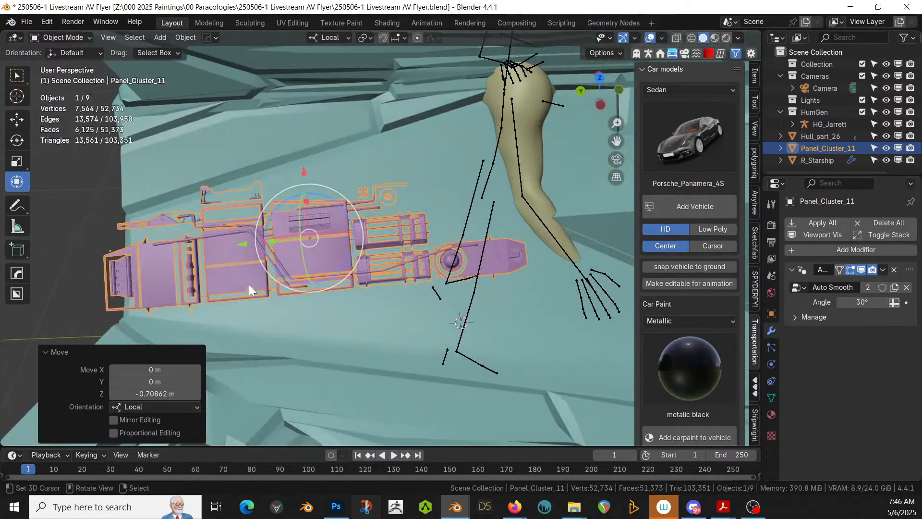
key(g)
key(y)
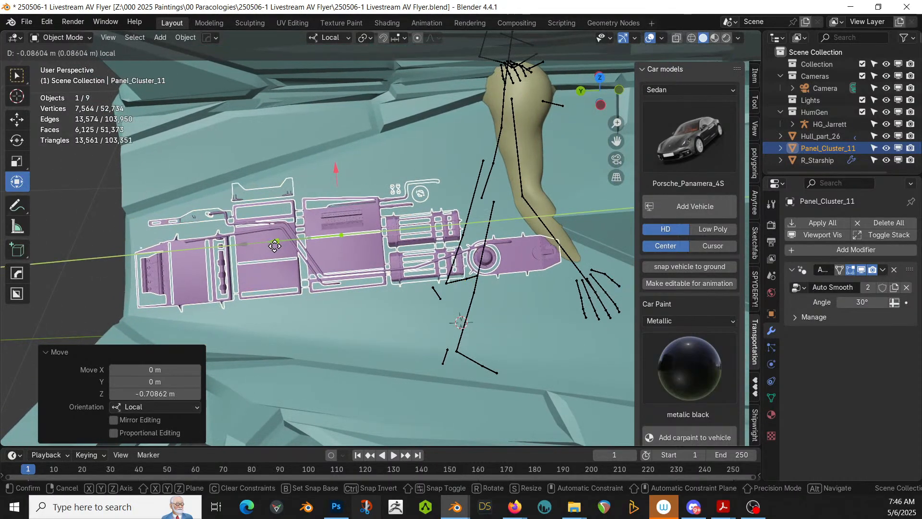
click(276, 246)
- Raise Panel_Cluster_11 about 0.005 m along its local Z axis relative to the hull surface
middle_drag(276, 246, 281, 195)
scroll(425, 150, up, 10)
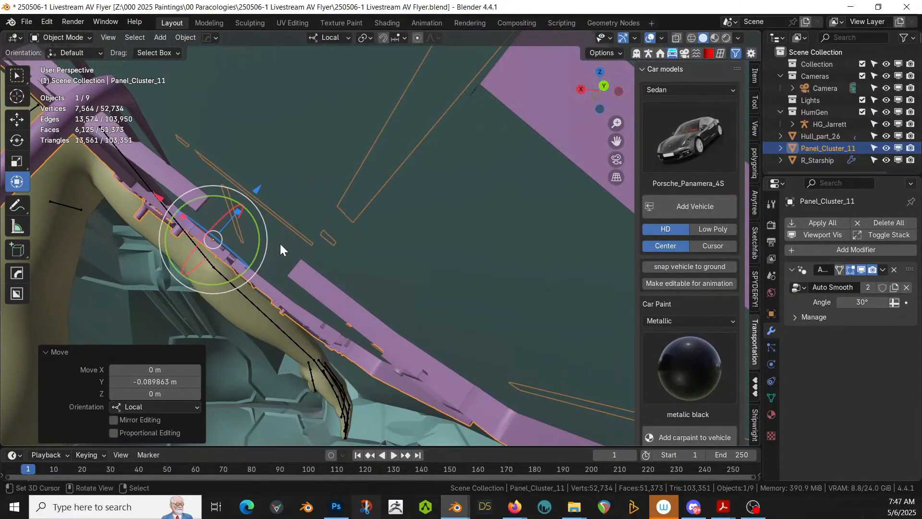
key(g)
key(z)
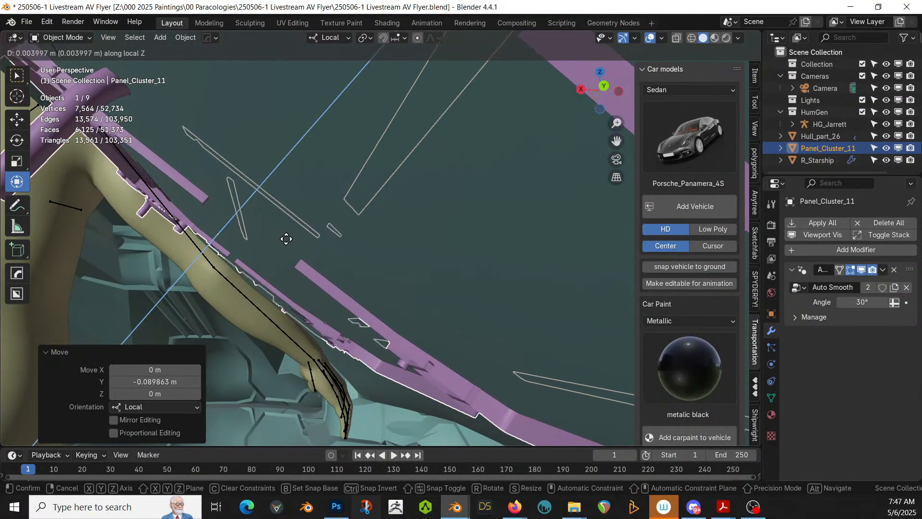
click(287, 238)
- Mirror Panel_Cluster_11 across the X axis of R_Starship with the mirror gizmo
scroll(312, 233, down, 2)
middle_drag(312, 233, 281, 288)
scroll(260, 263, down, 2)
scroll(226, 281, down, 2)
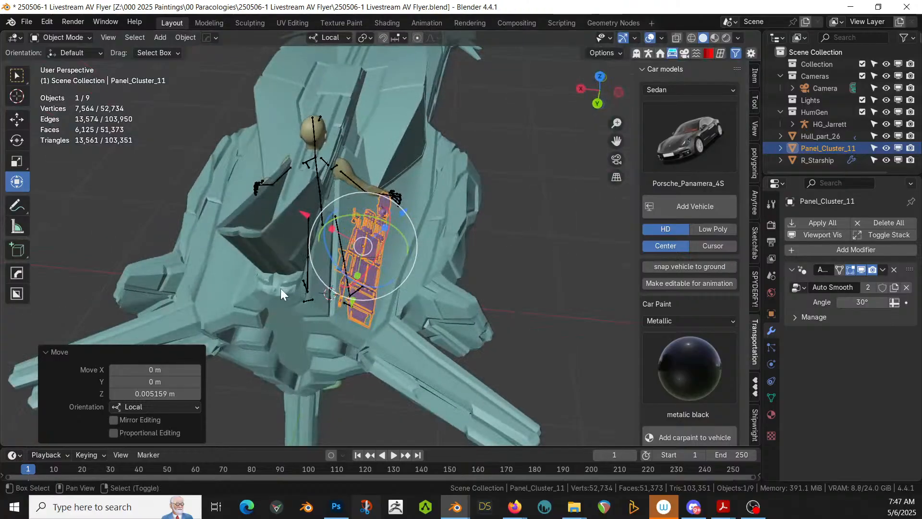
shift+click(285, 303)
key(alt+x)
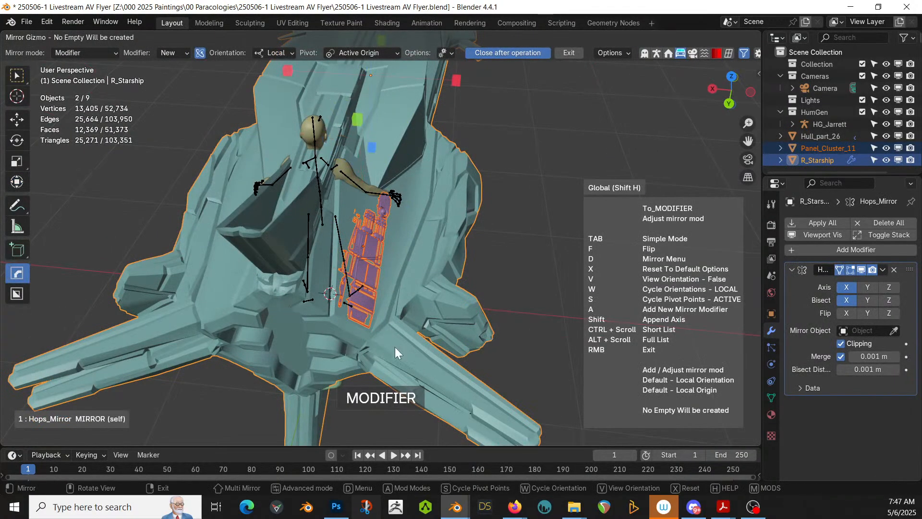
click(459, 79)
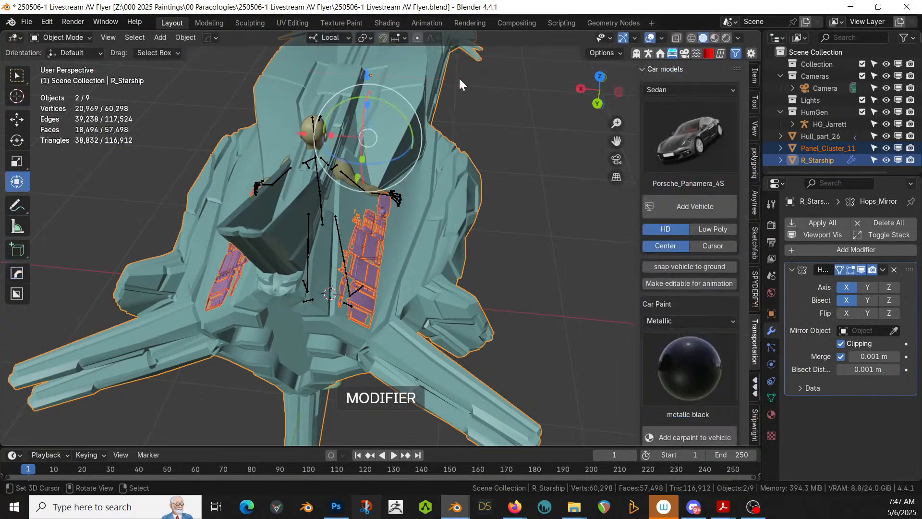
- In Edit Mode, select strips of R_Starship hull faces on both sides of the panel cluster plus one adjoining face, and return to Object Mode
mouse_move(312, 306)
middle_down()
mouse_move(493, 235)
mouse_move(581, 241)
mouse_move(497, 338)
mouse_move(449, 336)
mouse_move(449, 297)
mouse_move(503, 226)
mouse_move(539, 210)
mouse_move(595, 226)
mouse_move(529, 264)
mouse_move(492, 260)
mouse_move(466, 284)
mouse_move(528, 200)
mouse_move(527, 216)
mouse_move(556, 221)
middle_up()
scroll(483, 265, up, 2)
mouse_move(399, 293)
middle_down()
mouse_move(302, 318)
mouse_move(405, 276)
middle_up()
key(Tab)
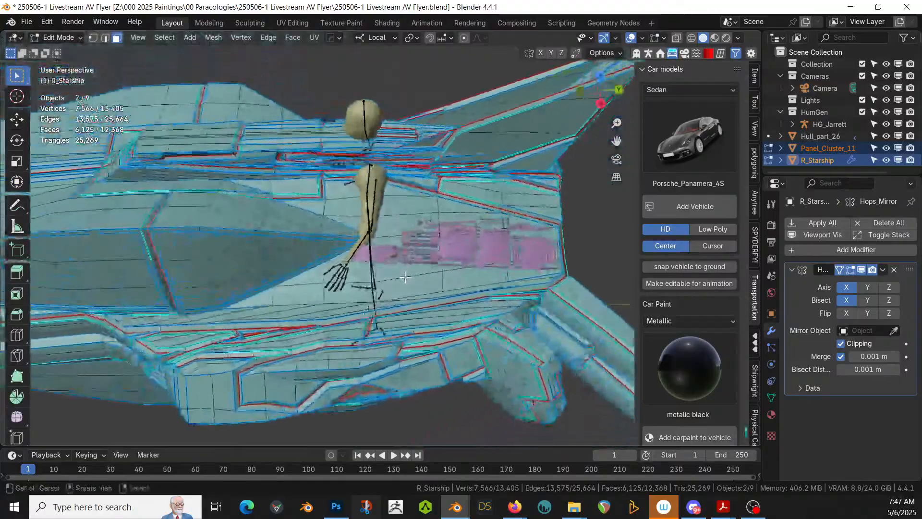
scroll(393, 281, up, 3)
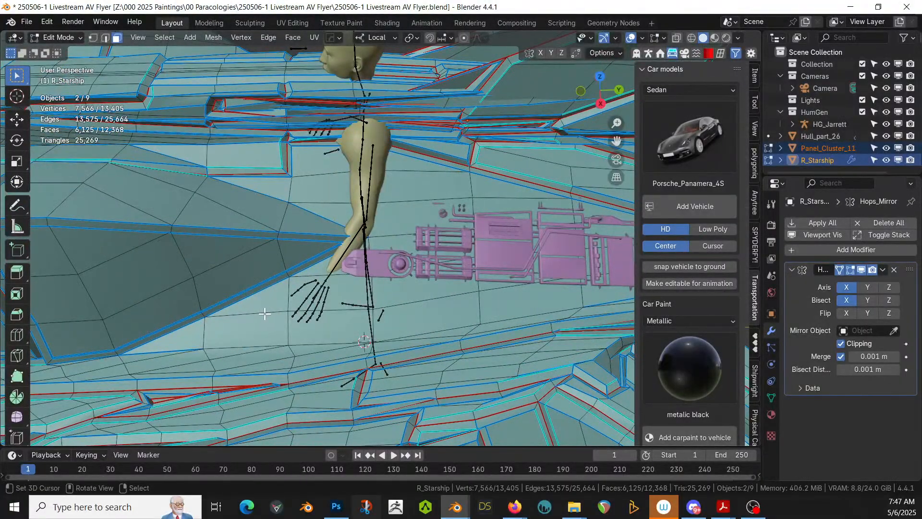
click(195, 337)
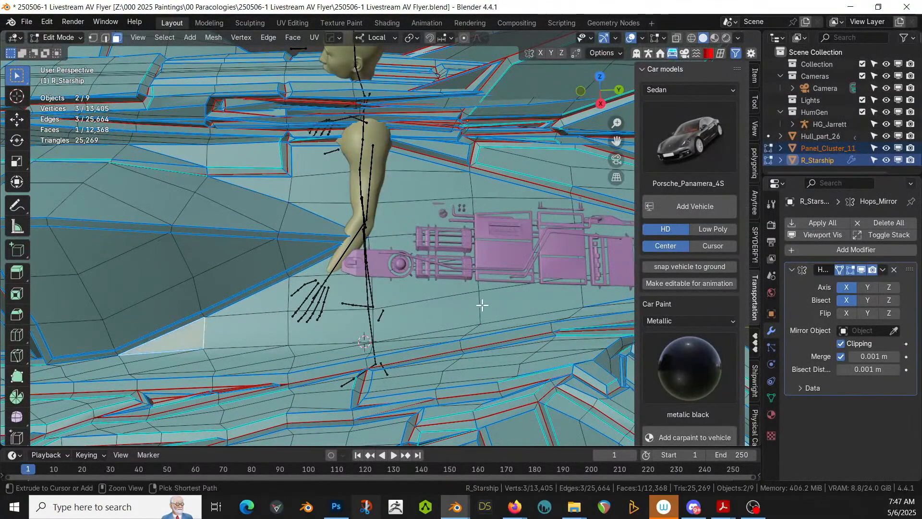
ctrl+click(509, 301)
scroll(470, 323, down, 2)
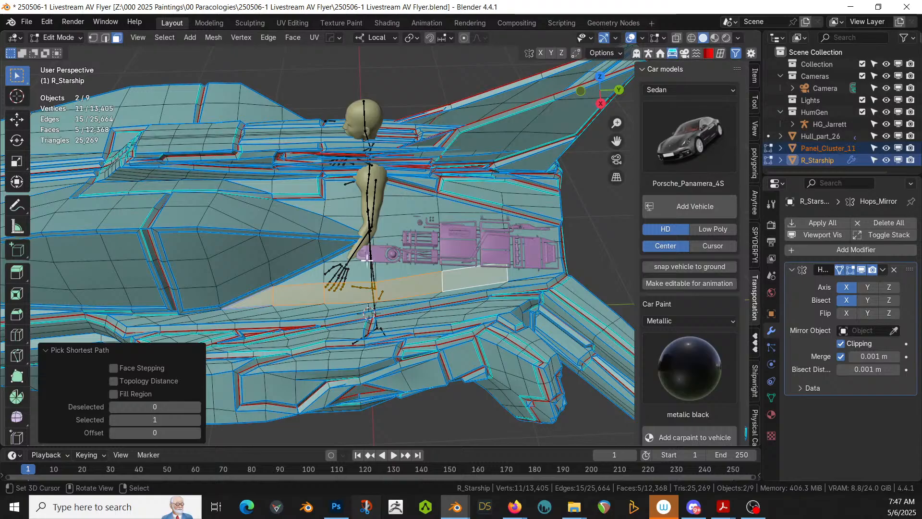
ctrl+click(451, 209)
ctrl+click(467, 220)
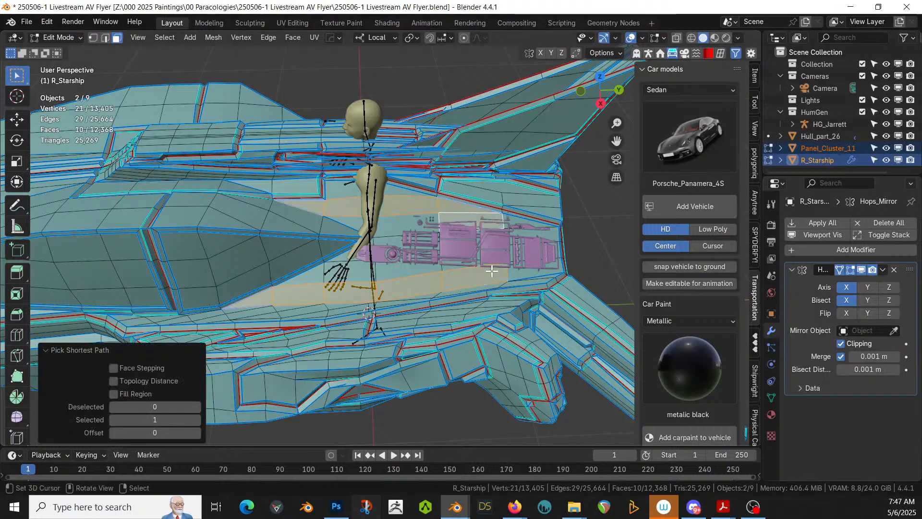
shift+click(503, 271)
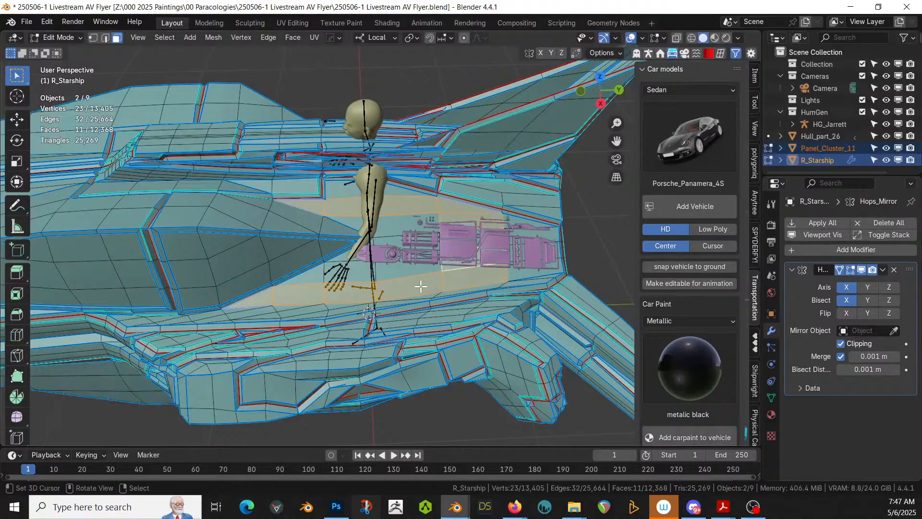
key(Tab)
key(shift+q)
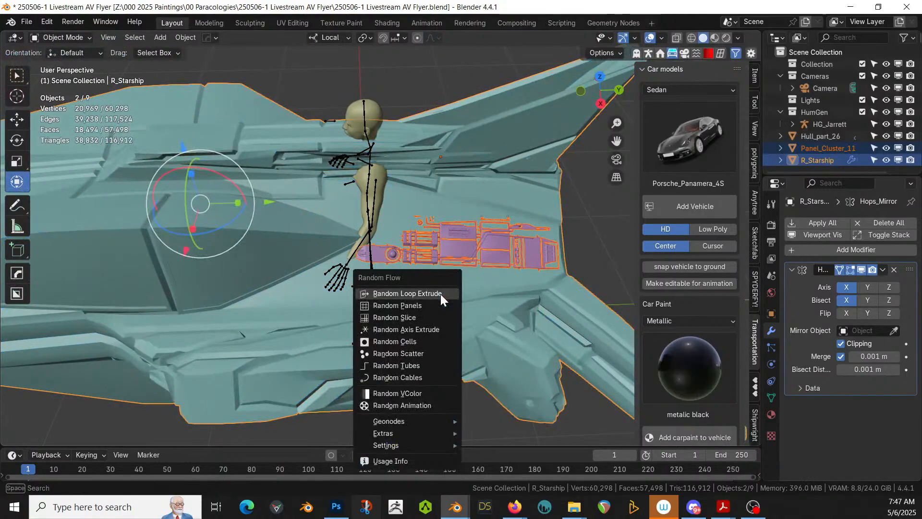
mouse_move(411, 431)
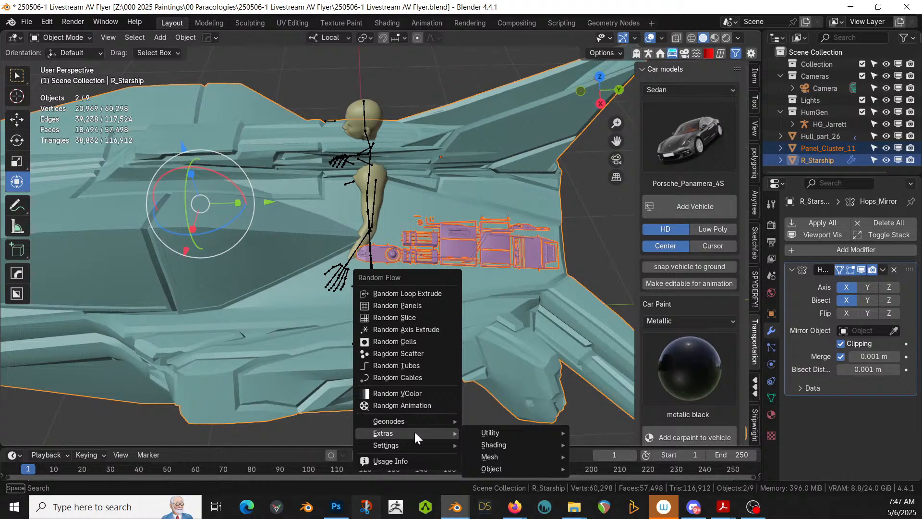
mouse_move(519, 445)
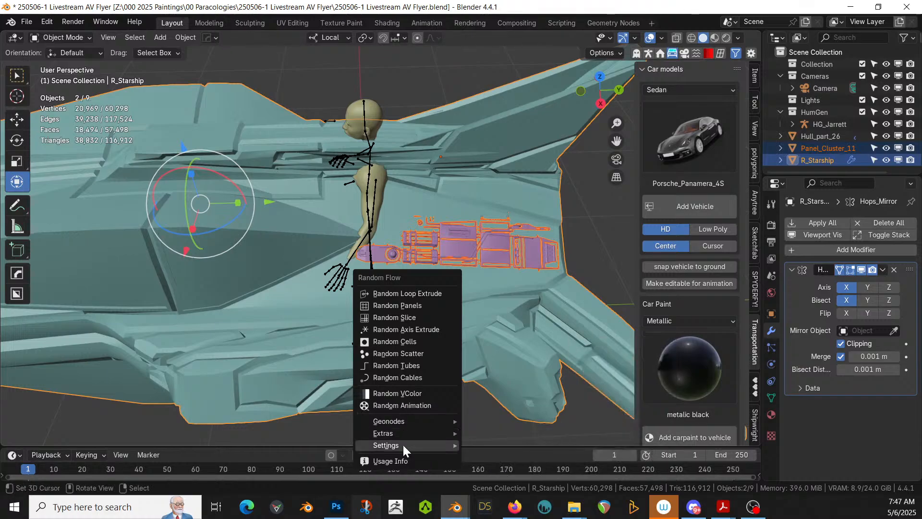
click(519, 353)
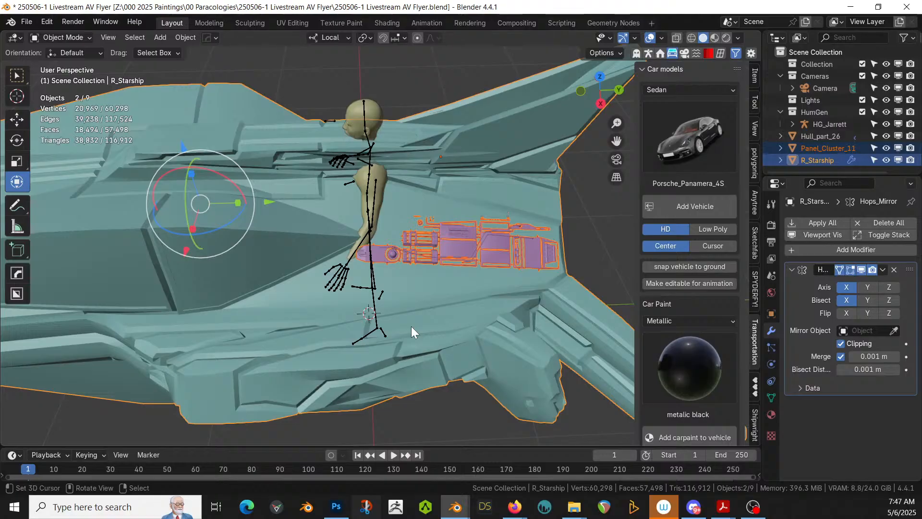
- Generate Random Tubes on the selected hull faces using the Shortest path option and seed 5
key(ctrl+alt+w)
click(395, 242)
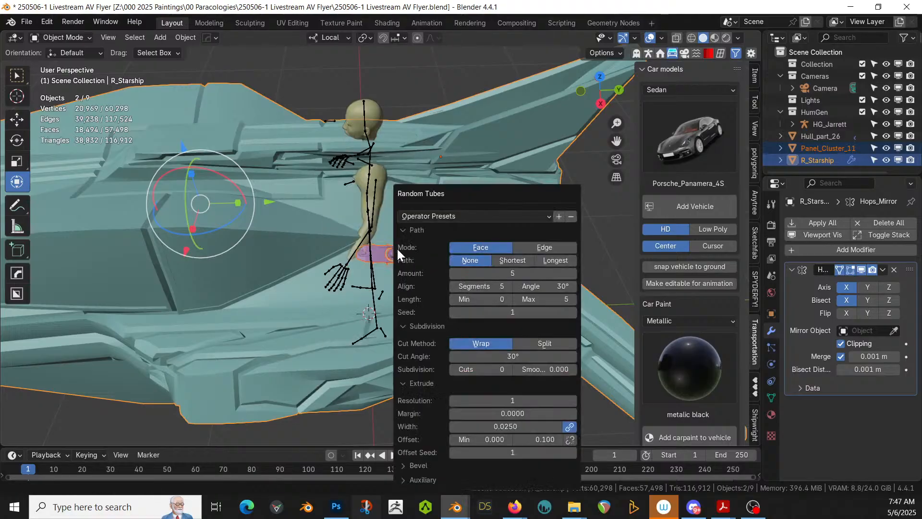
drag(510, 196, 699, 87)
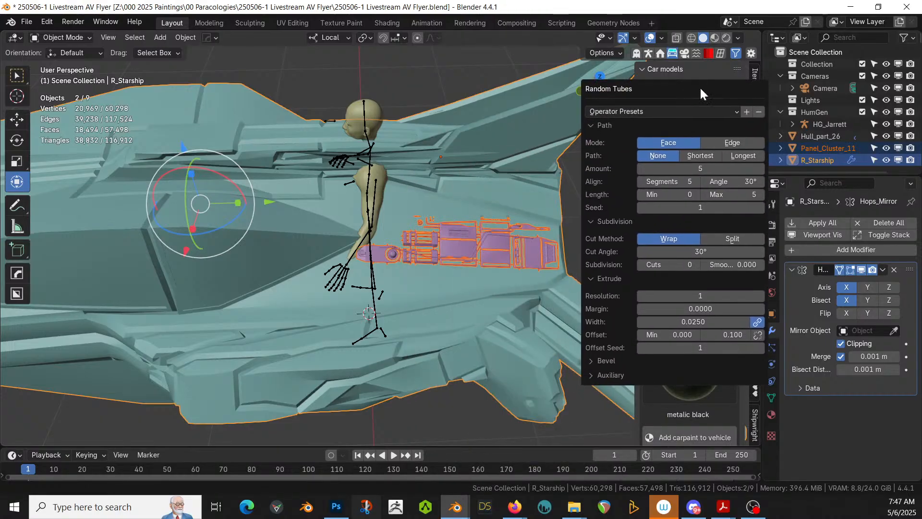
click(761, 207)
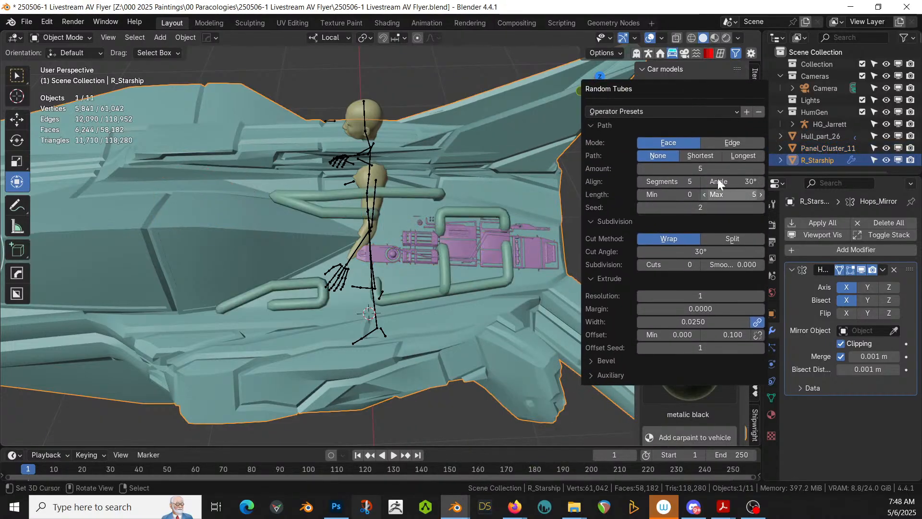
click(711, 156)
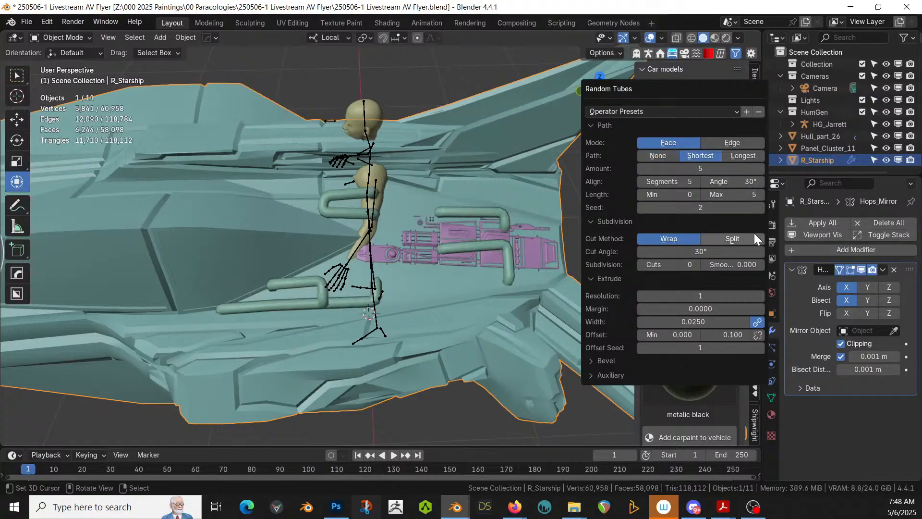
click(759, 207)
click(759, 206)
click(759, 207)
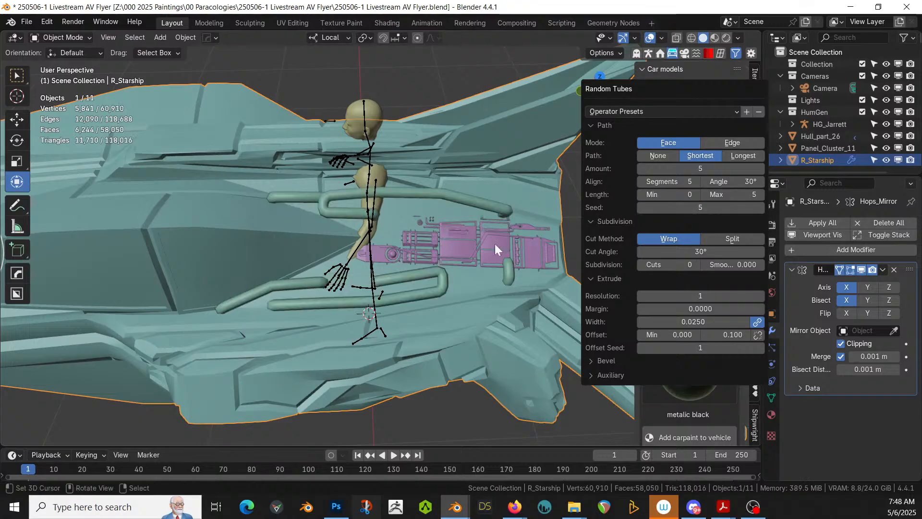
- Change the maximum extrude offset of the random tubes
middle_drag(494, 244, 430, 246)
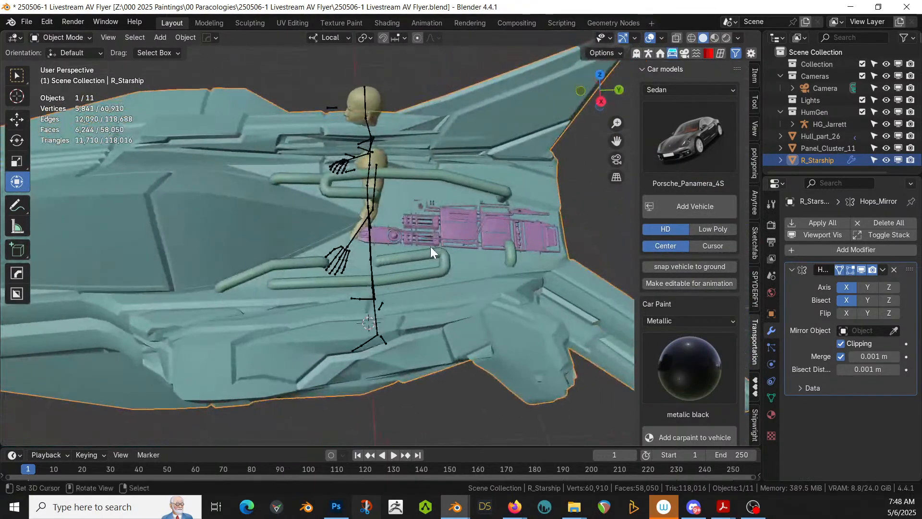
key(F9)
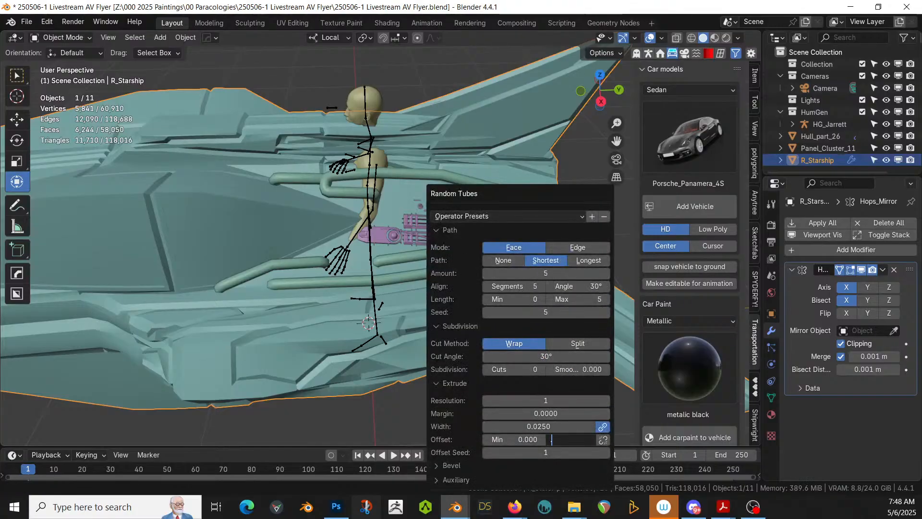
key(Return)
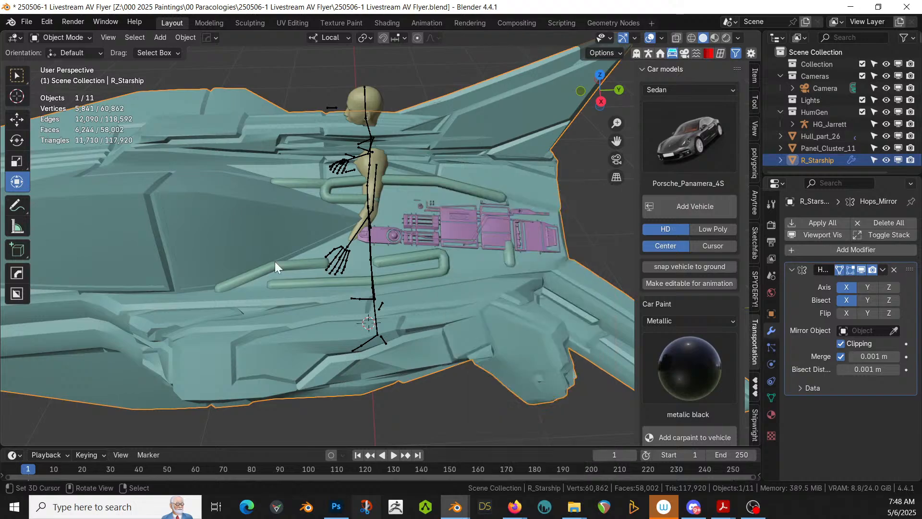
- Inspect the tubes and panel clusters around the rear hull and save the file
middle_drag(314, 251, 270, 258)
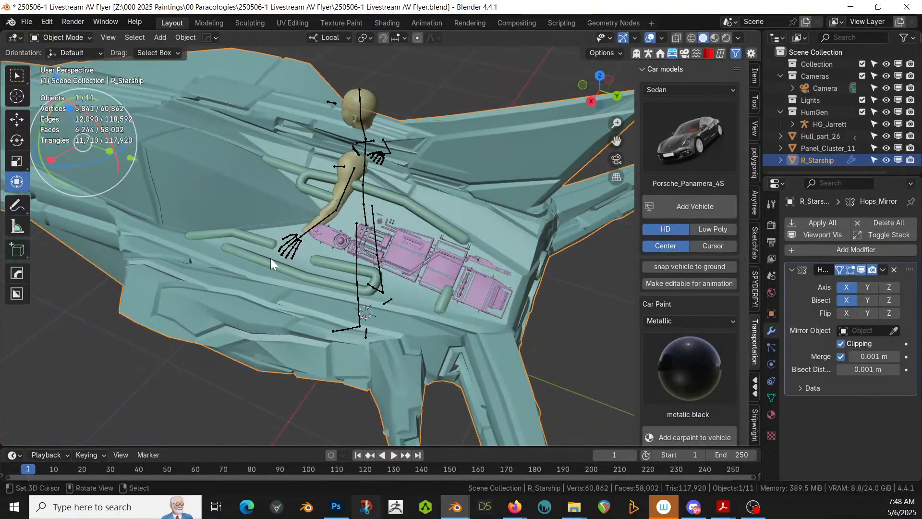
middle_drag(395, 291, 331, 322)
middle_drag(285, 304, 447, 312)
key(ctrl+s)
- Unwrap the whole R_Starship mesh with Smart UV Project at a 66° angle limit and return to Object Mode
scroll(415, 257, down, 6)
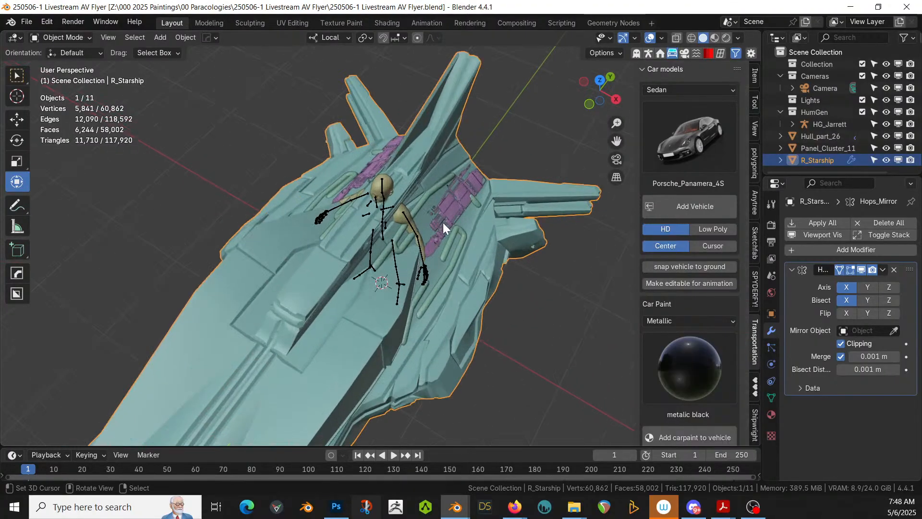
middle_drag(468, 270, 338, 229)
scroll(443, 218, down, 2)
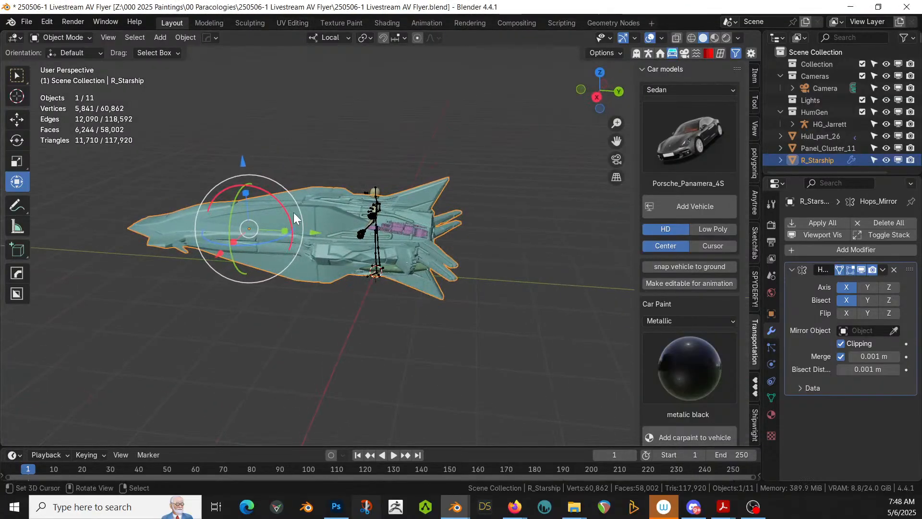
key(Tab)
key(a)
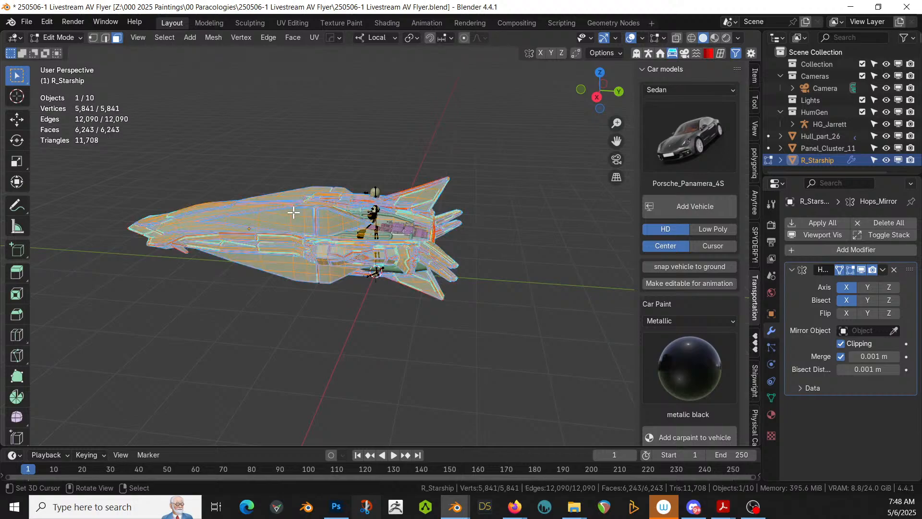
key(u)
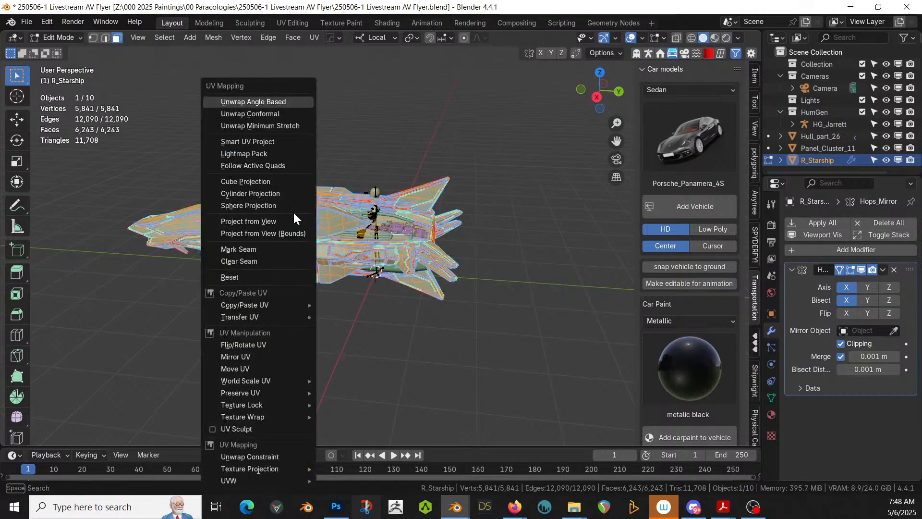
click(264, 140)
click(253, 250)
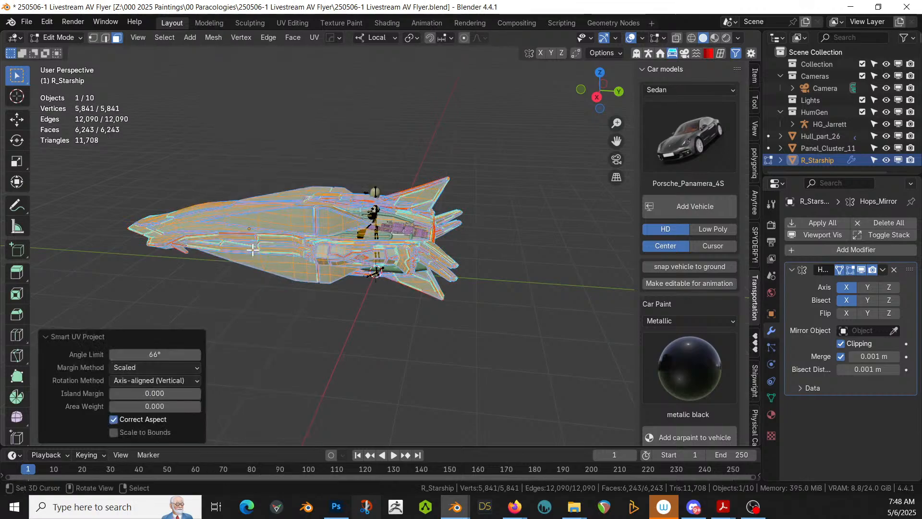
key(Tab)
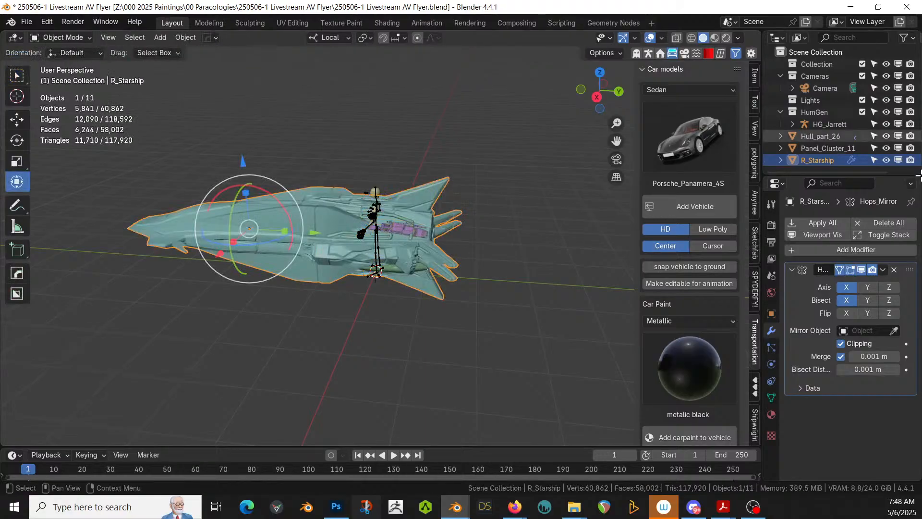
- Replace Material.001 on R_Starship with the Metal_Sheeting sci-fi standard library material and switch the viewport to Rendered shading
click(772, 414)
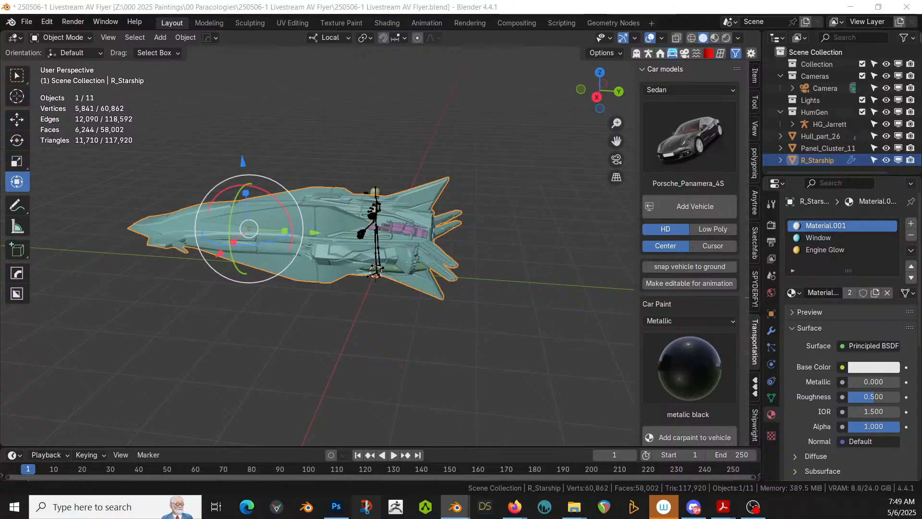
drag(394, 22, 846, 227)
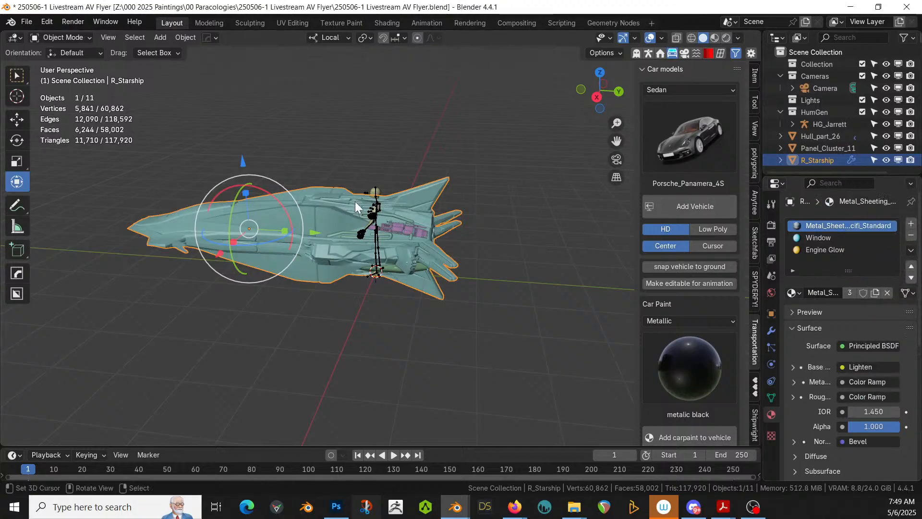
key(z)
key(8)
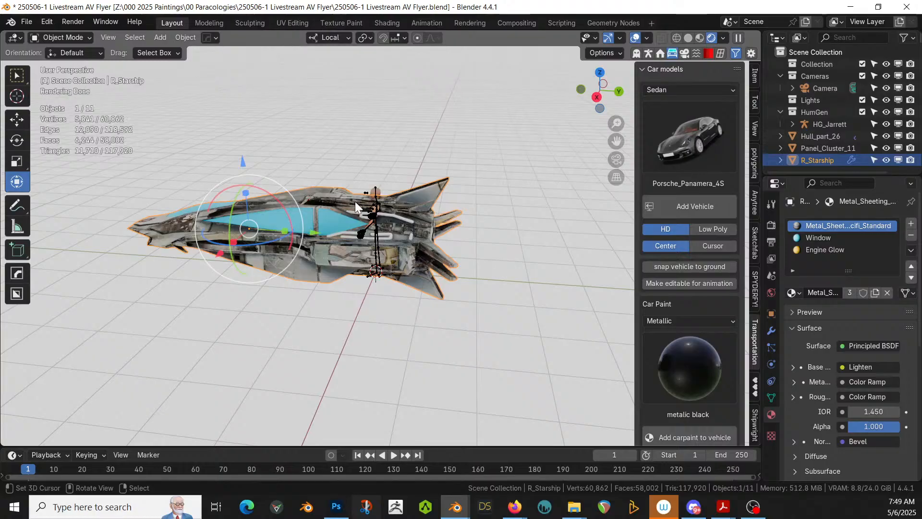
- Open R_Starship in the UV Editing workspace with Rendered viewport shading and select the whole mesh with all its UV islands
middle_drag(500, 137, 436, 75)
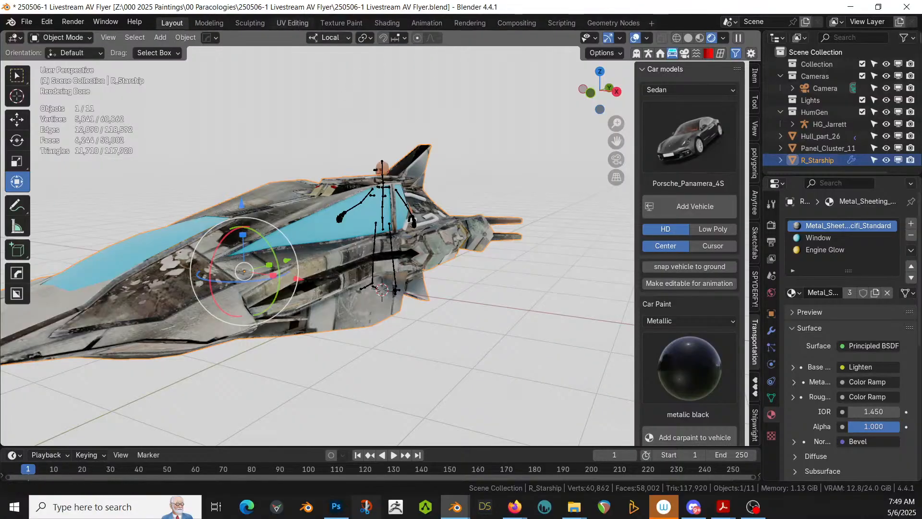
click(295, 23)
scroll(283, 197, down, 3)
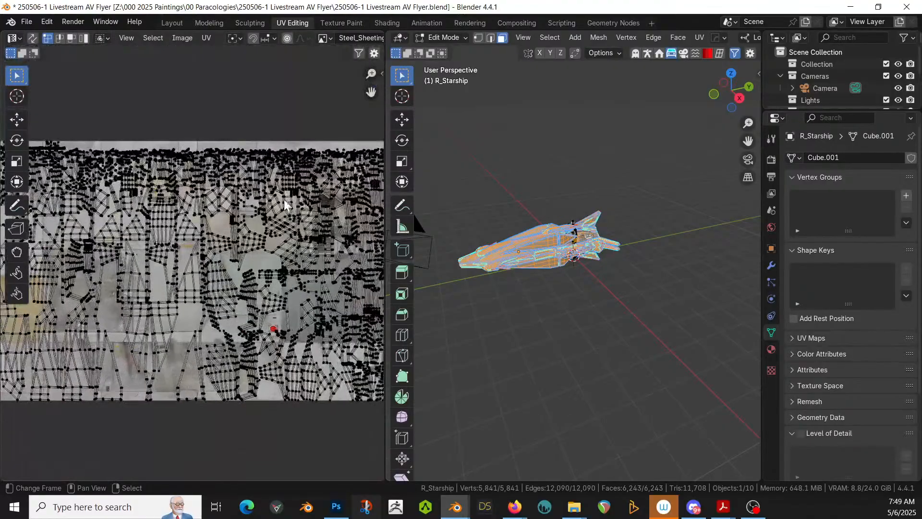
click(545, 243)
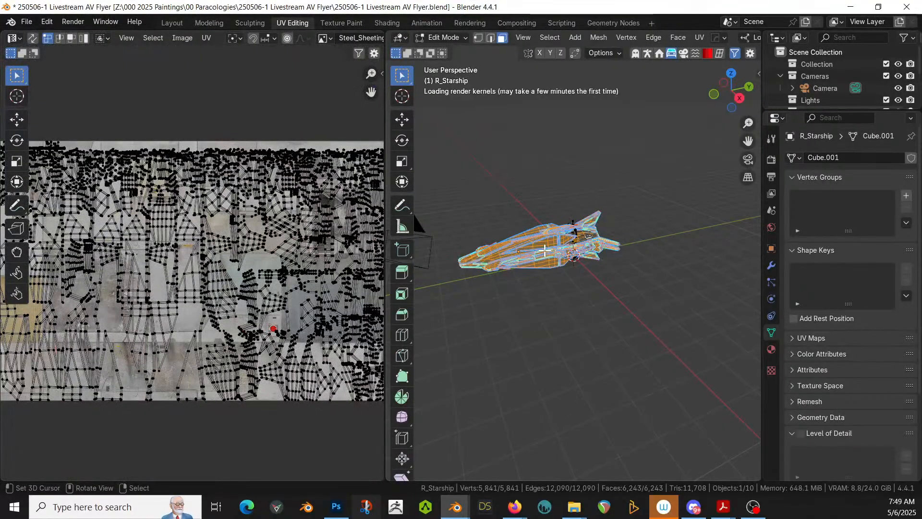
key(a)
scroll(253, 245, up, 3)
scroll(574, 329, up, 5)
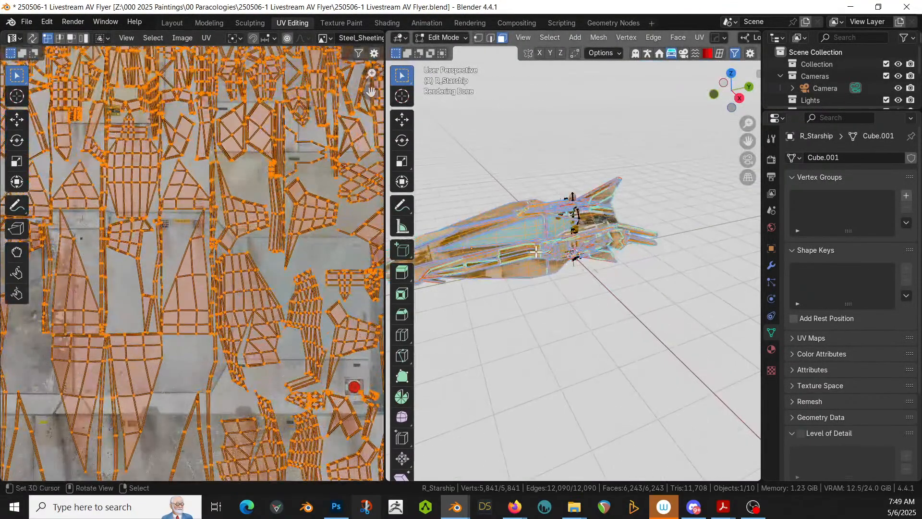
middle_drag(575, 328, 637, 354)
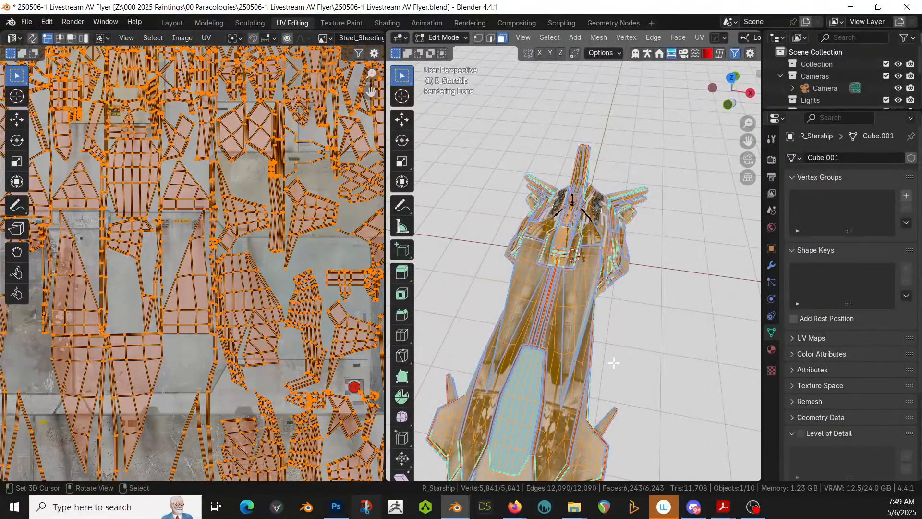
key(s)
key(Escape)
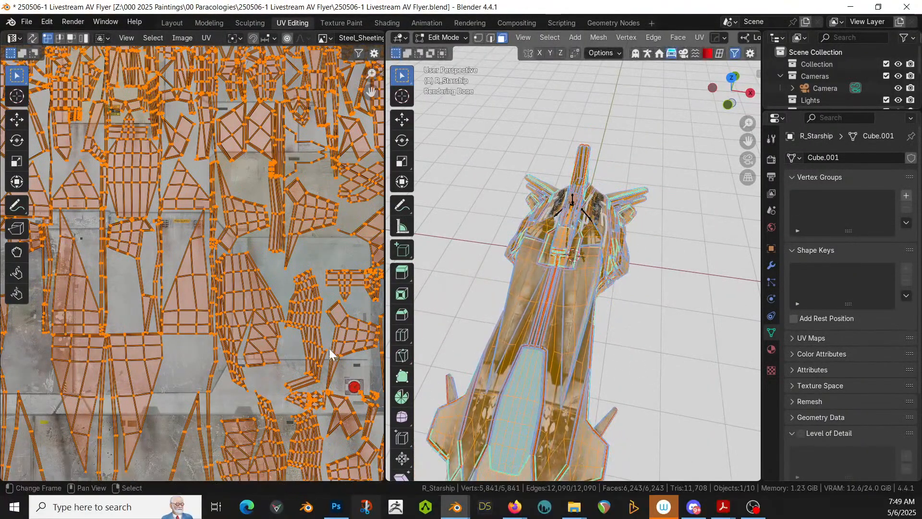
- Scale all of the starship's UV islands up by a factor of about 1.4 and return to Object Mode
key(s)
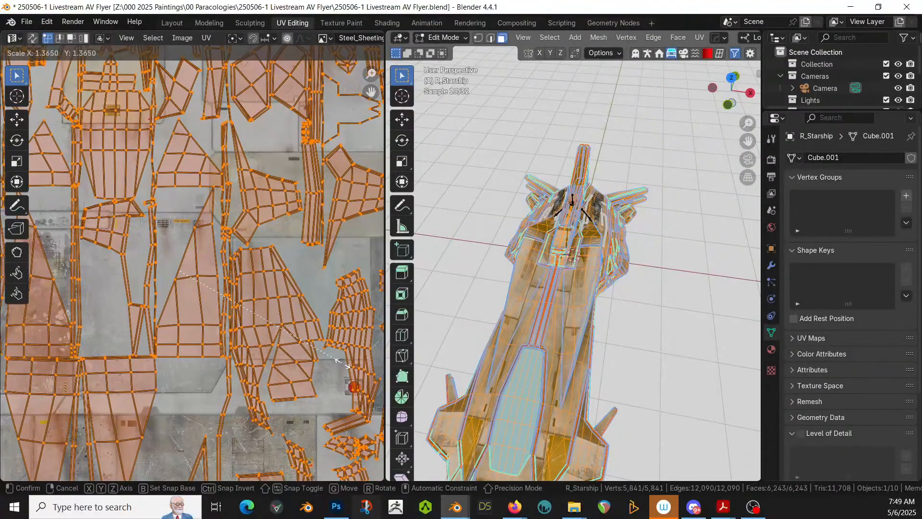
click(347, 367)
middle_drag(616, 347, 469, 324)
key(Tab)
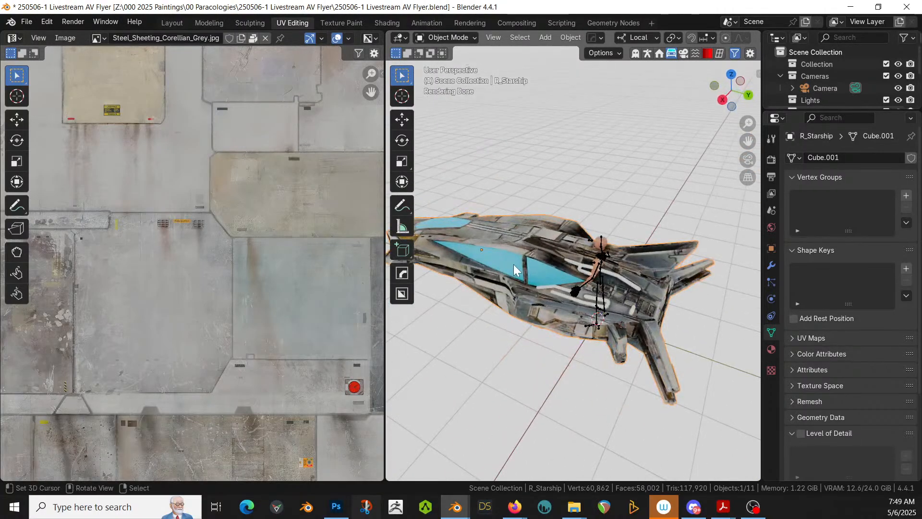
- Apply the object transform to the starship and switch to the Layout workspace
key(ctrl+a)
click(457, 311)
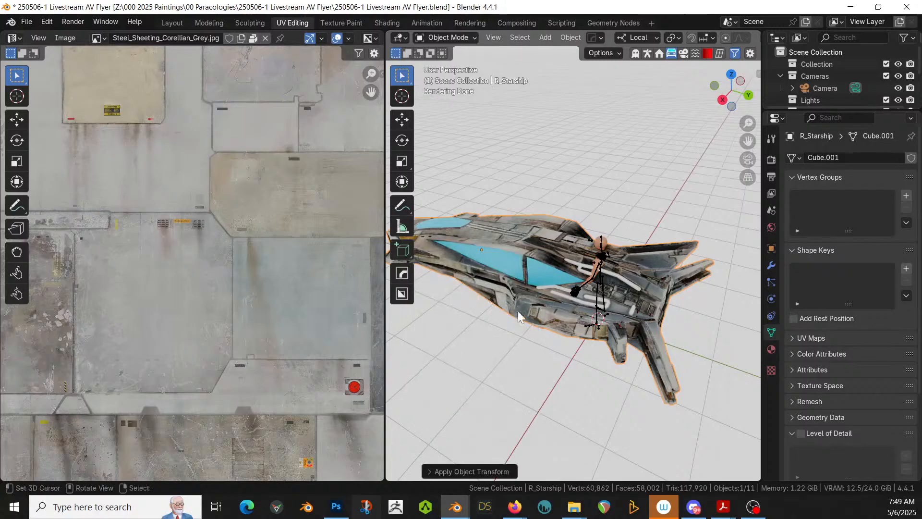
click(173, 23)
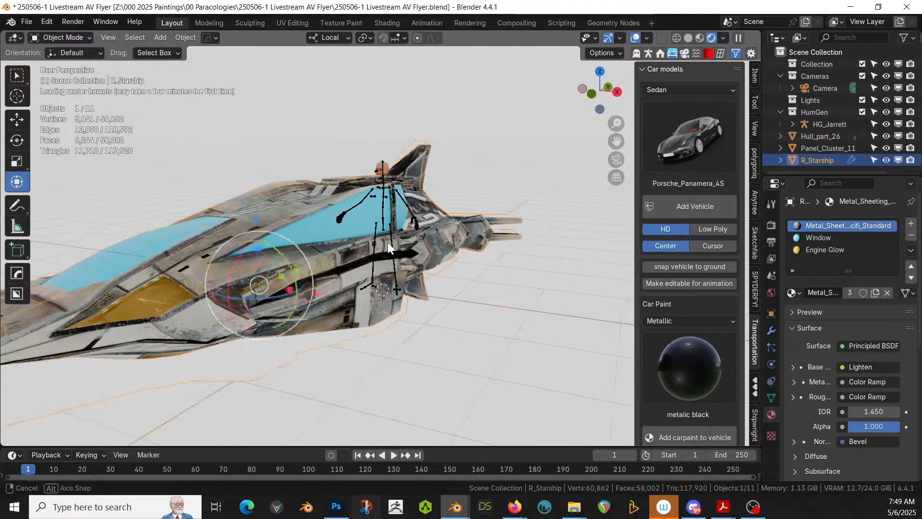
- Replace the starship's Window material with the Glass_Windowpane material asset in the same slot
middle_drag(388, 242, 418, 244)
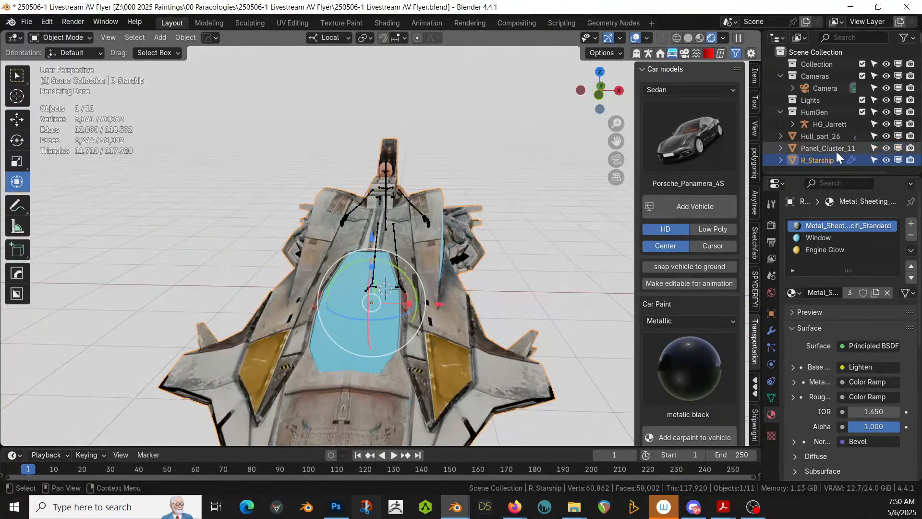
click(819, 238)
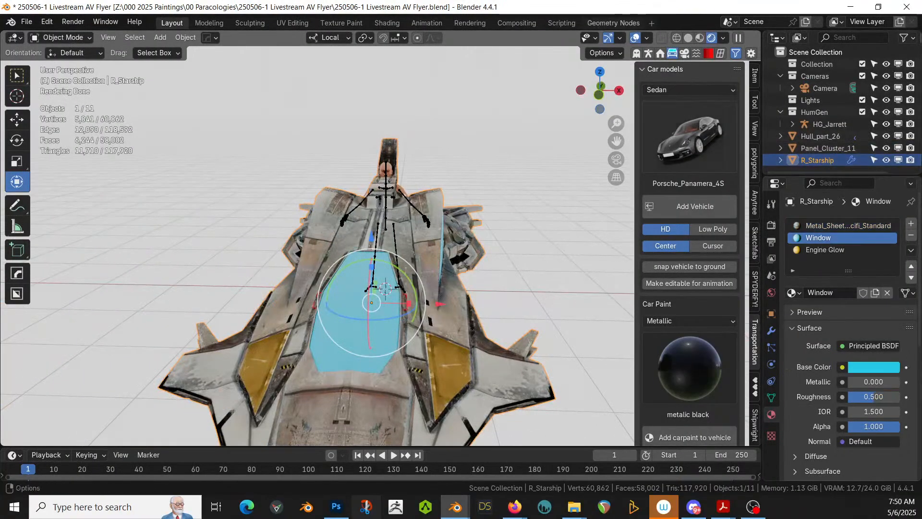
drag(624, 0, 822, 239)
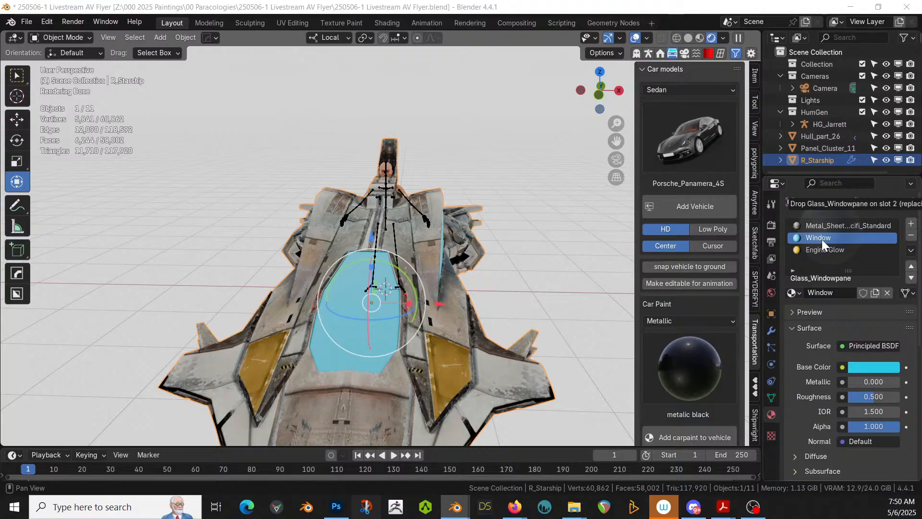
drag(822, 239, 822, 239)
- Switch the viewport to Solid shading and open the starship mesh for editing at the rear engine opening
middle_drag(486, 258, 742, 243)
scroll(412, 262, up, 5)
middle_drag(412, 262, 454, 261)
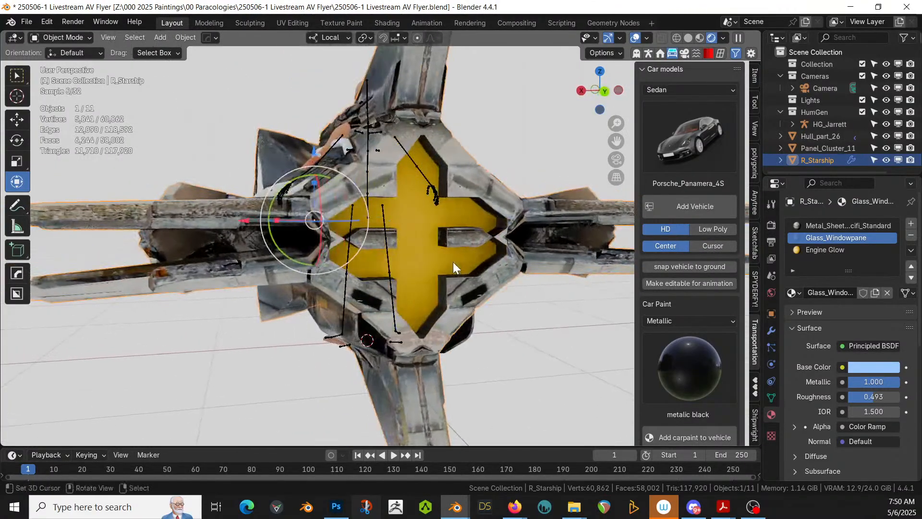
scroll(453, 261, up, 3)
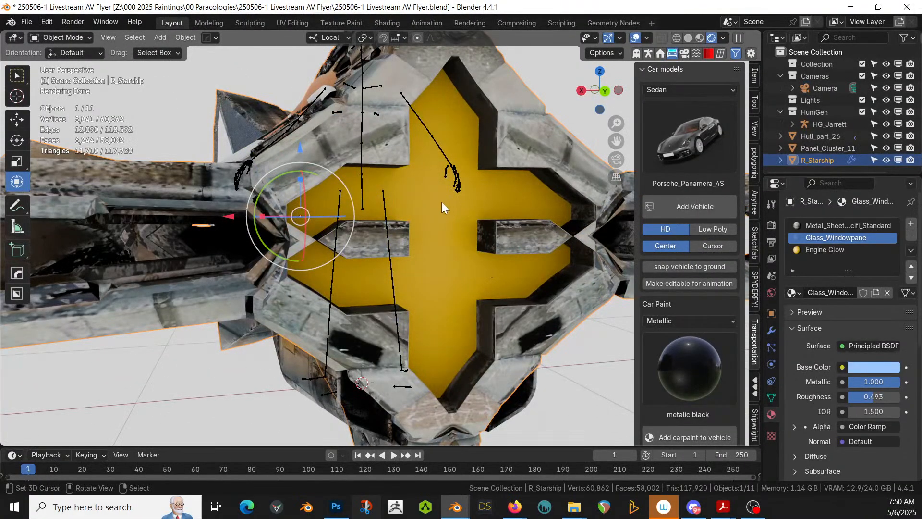
key(z)
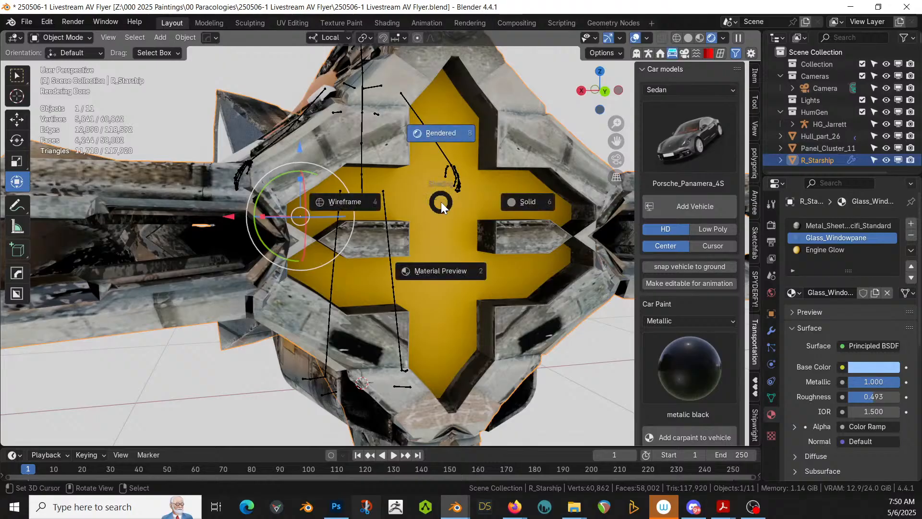
key(6)
key(Tab)
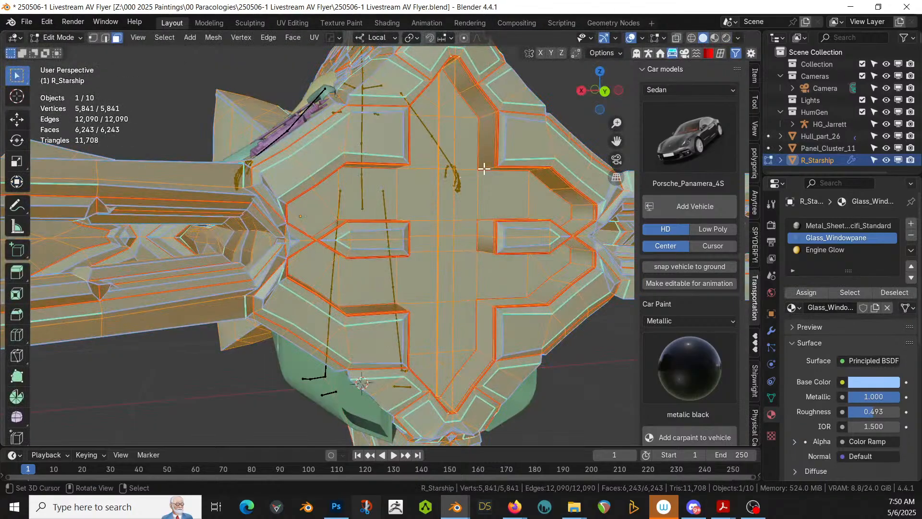
click(483, 167)
key(ctrl+r)
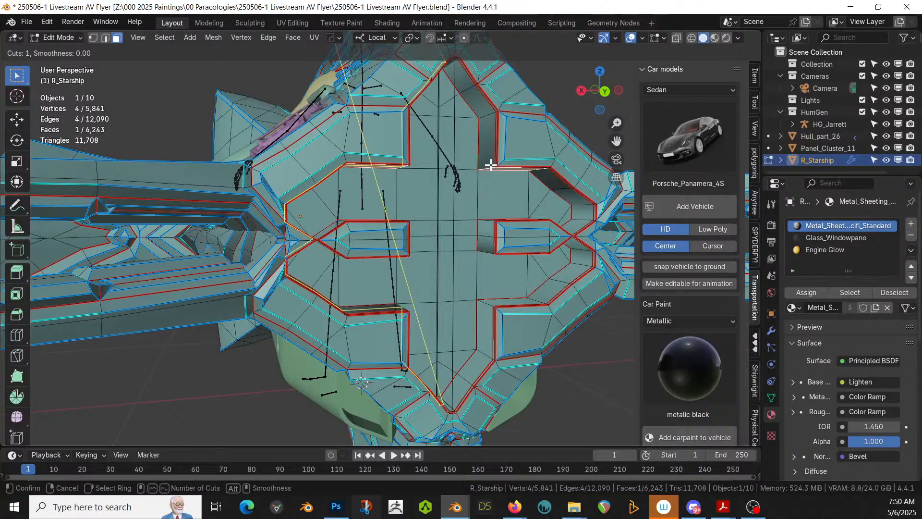
right_click(487, 114)
- Select all coplanar Engine Glow faces inside the rear engine opening and extrude them about 0.018 m along their normals
middle_drag(441, 189, 350, 205)
scroll(350, 205, up, 1)
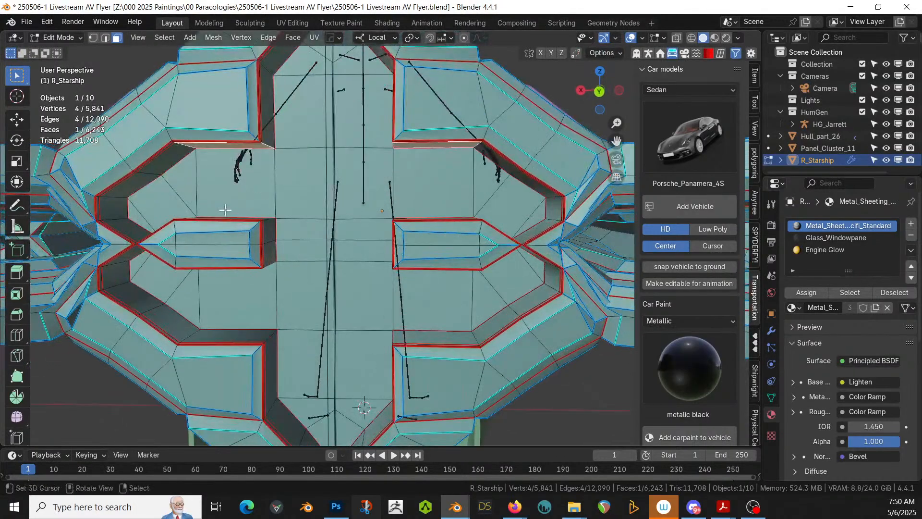
click(247, 185)
key(shift+g)
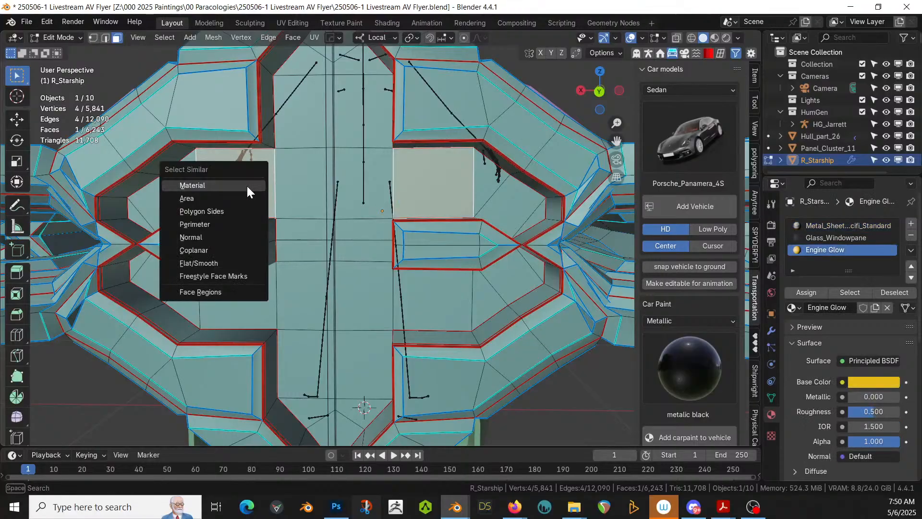
click(224, 249)
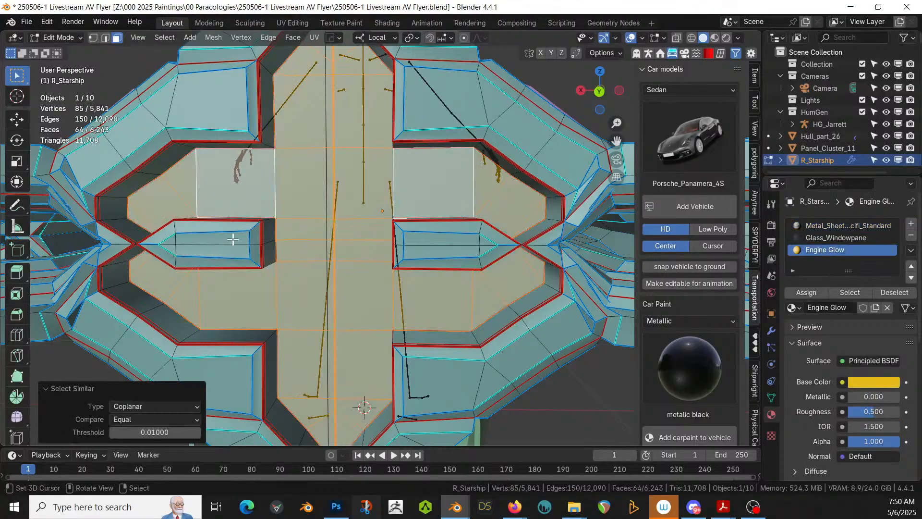
middle_drag(274, 221, 411, 257)
key(e)
click(416, 262)
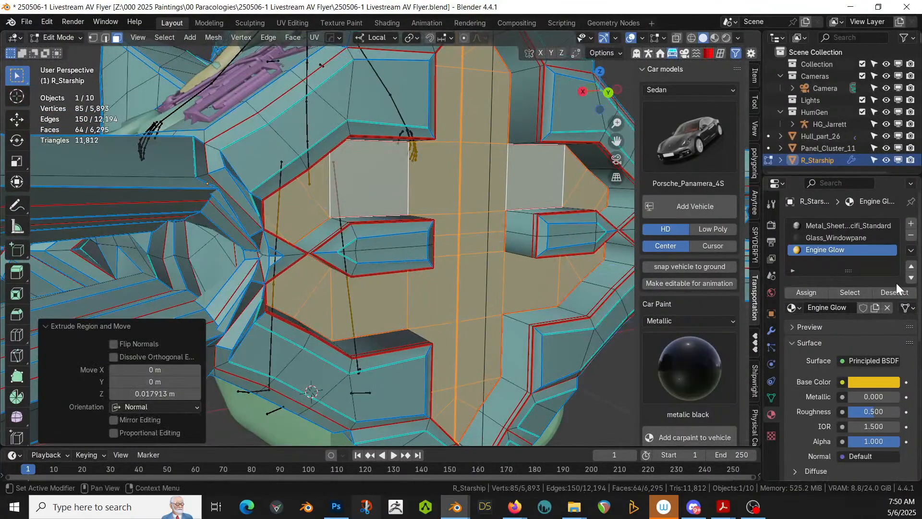
- Add a fourth material slot for the extruded engine faces and fill it with the Effect_Engine_Exhaust glow material asset
click(911, 224)
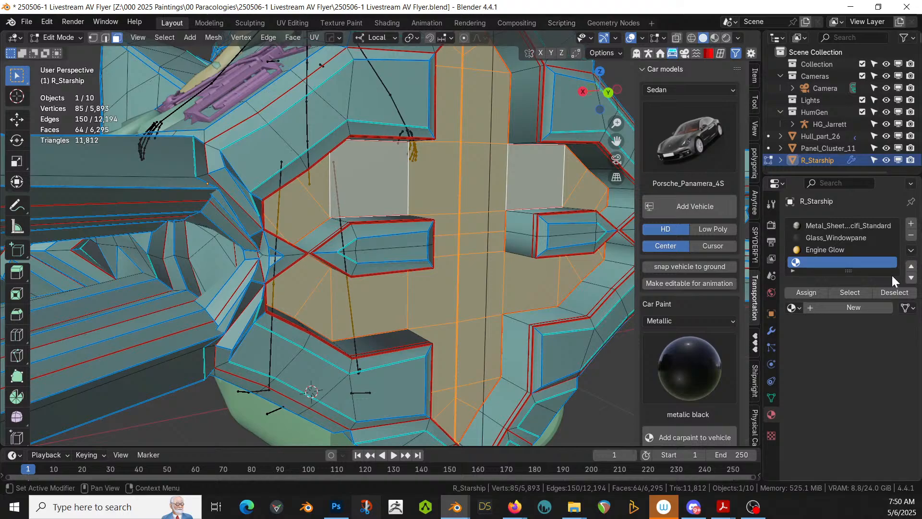
click(822, 293)
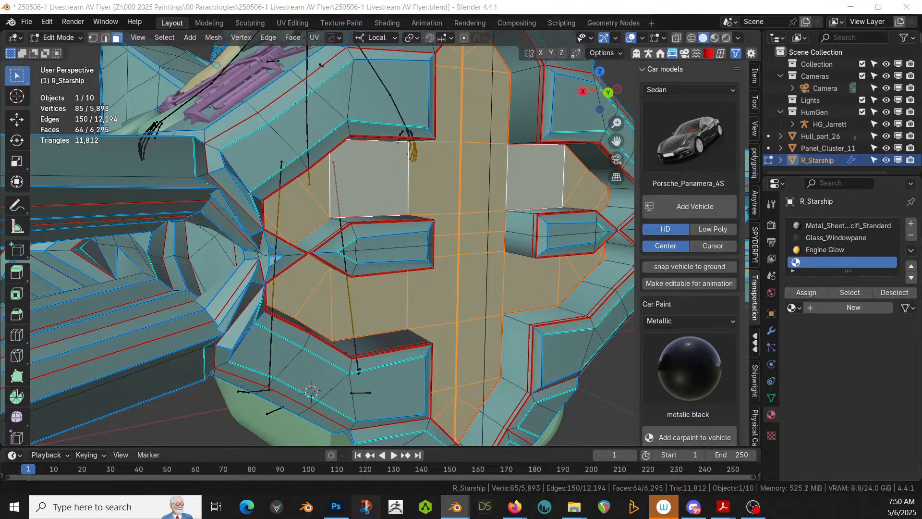
drag(554, 138, 812, 267)
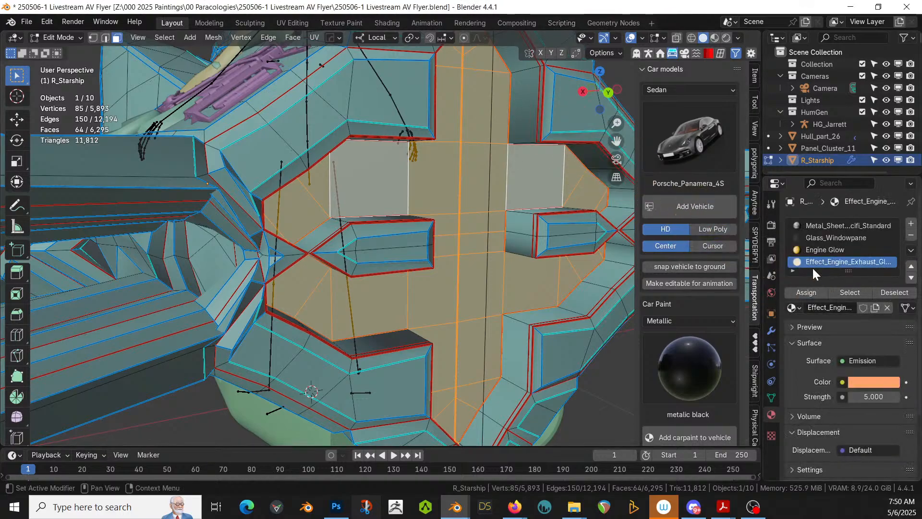
- Move the Engine Glow material slot above Glass_Windowpane and remove it from the starship in Object Mode
click(817, 249)
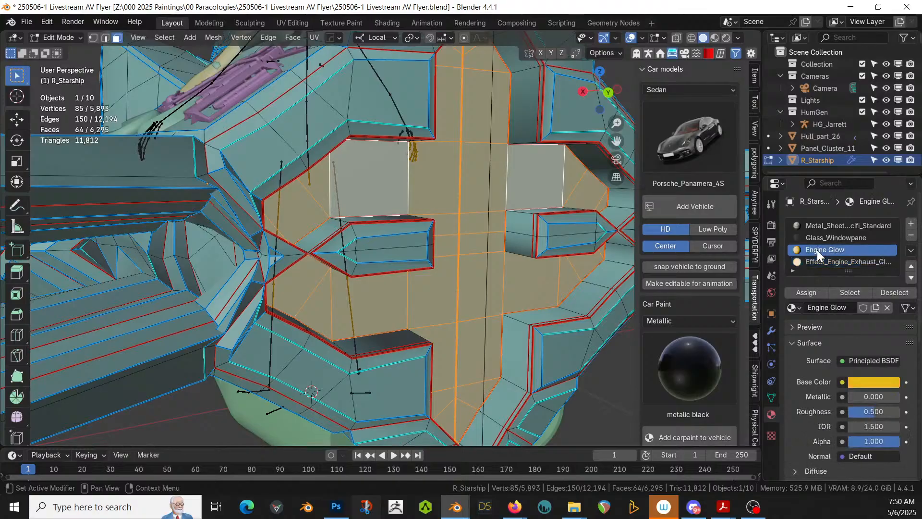
click(912, 267)
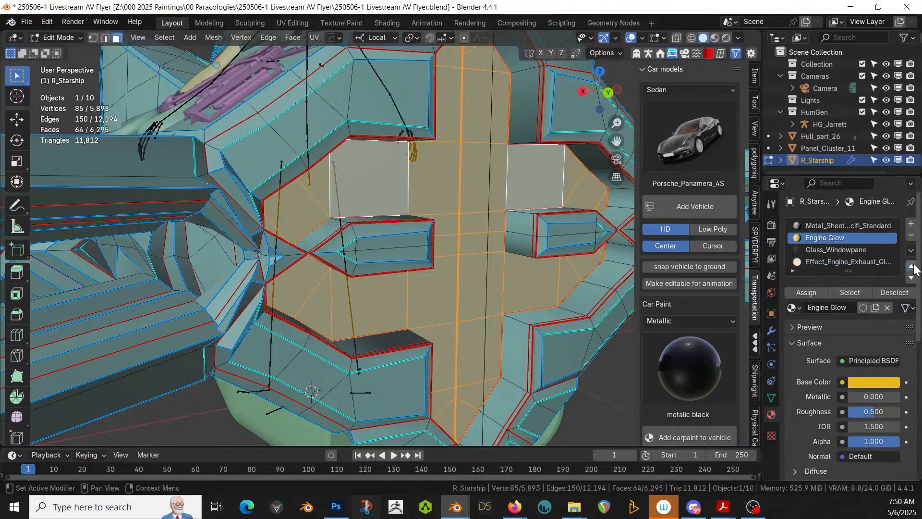
click(911, 235)
key(Tab)
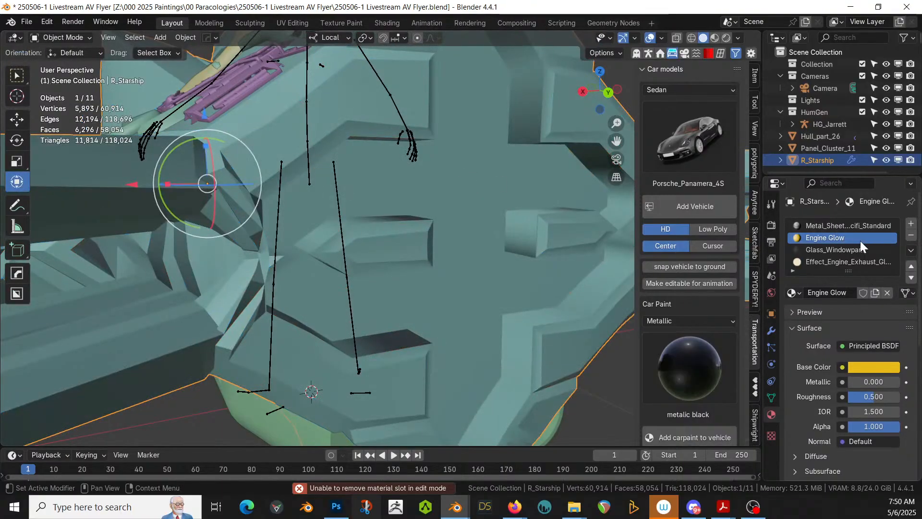
click(911, 235)
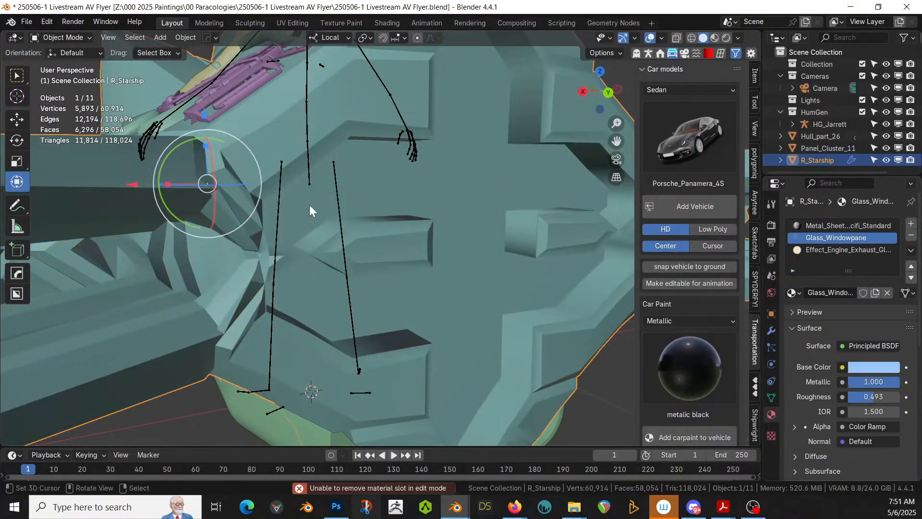
- Preview the glowing engine exhaust in Rendered shading, up close and from farther behind the ship
key(z)
key(8)
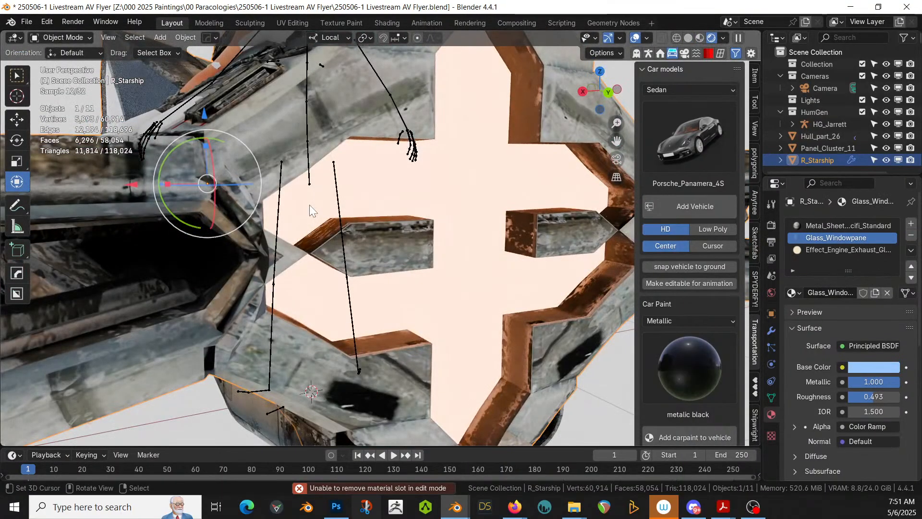
middle_drag(295, 202, 231, 238)
scroll(445, 231, up, 3)
scroll(271, 251, down, 8)
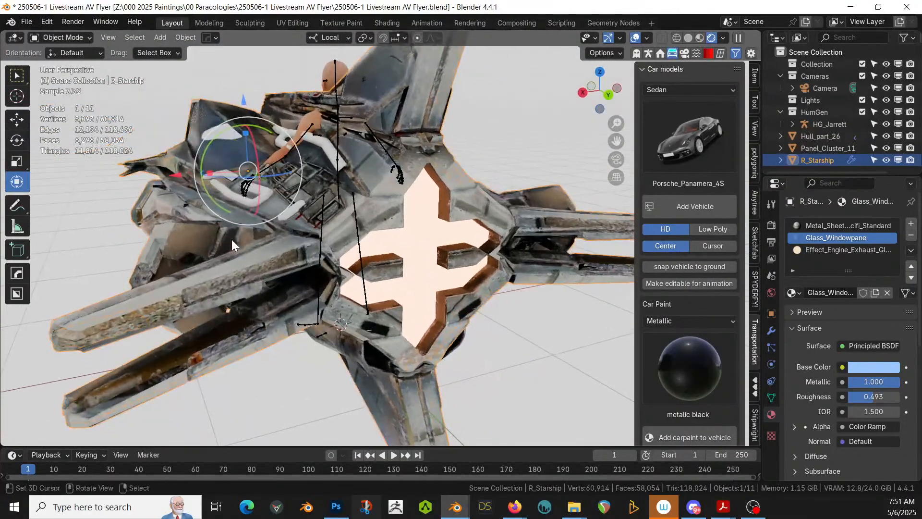
- Reopen the starship mesh for editing in Solid shading and make the Effect_Engine_Exhaust material slot active
click(358, 191)
click(390, 152)
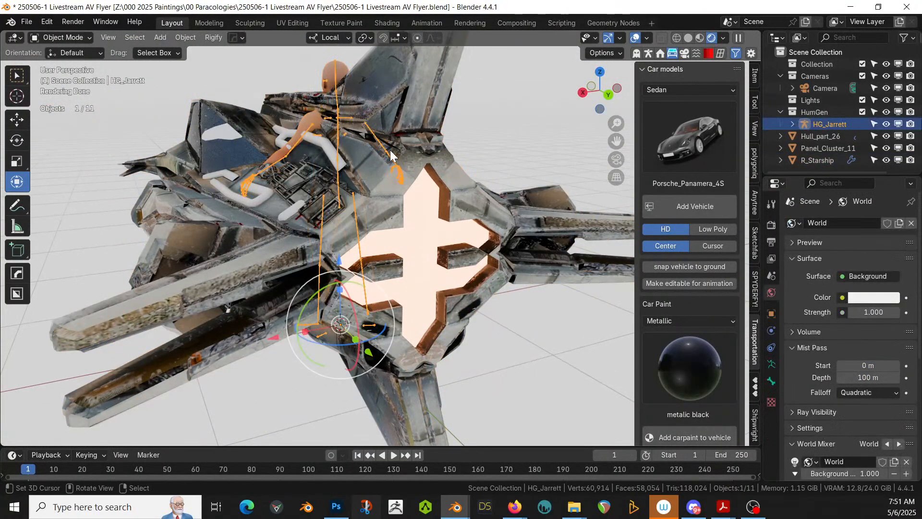
click(429, 96)
key(z)
key(Tab)
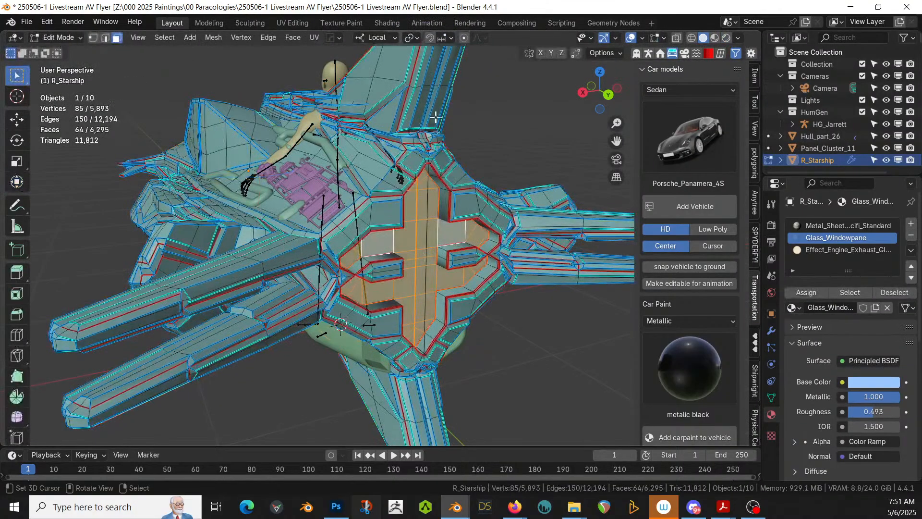
click(818, 249)
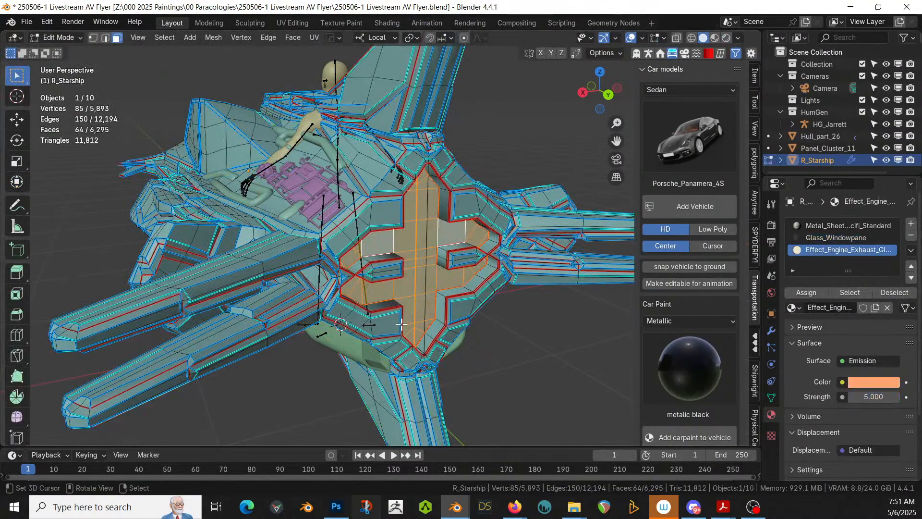
- Try hiding the faces that use the exhaust material to look inside the engine opening, and reveal them again
key(alt+a)
click(857, 294)
key(h)
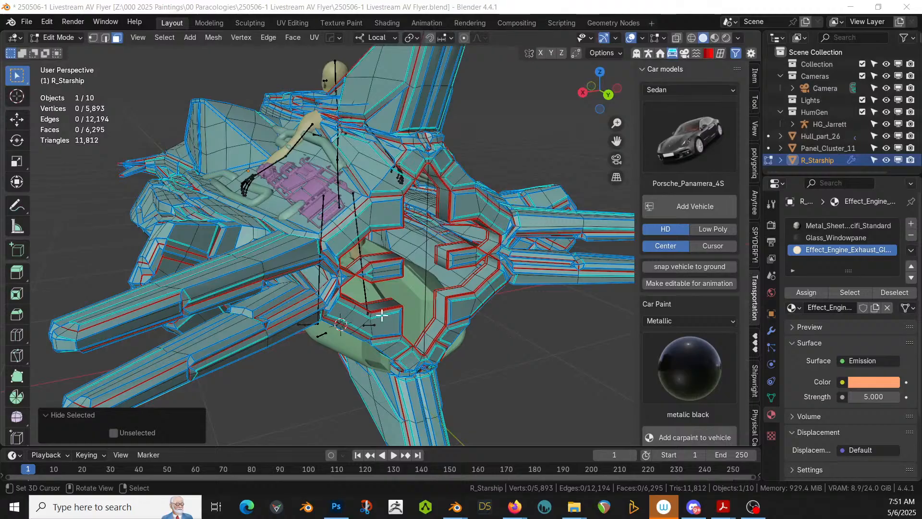
middle_drag(447, 326, 413, 332)
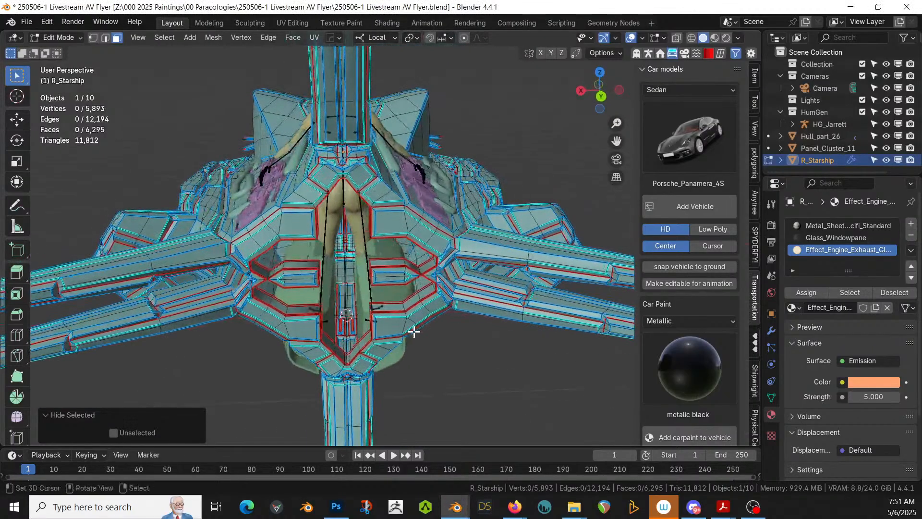
key(alt+h)
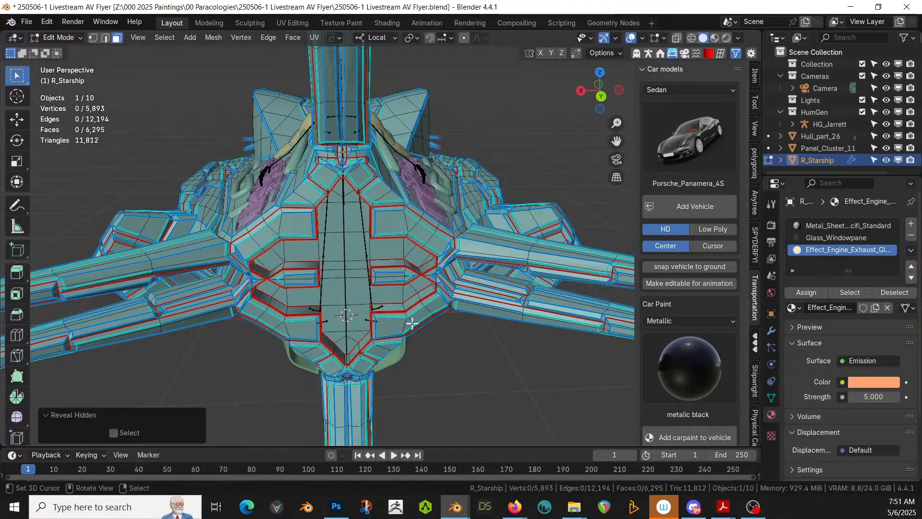
- Select the faces that use the exhaust material and isolate them by hiding all the other starship faces
middle_drag(369, 283, 392, 267)
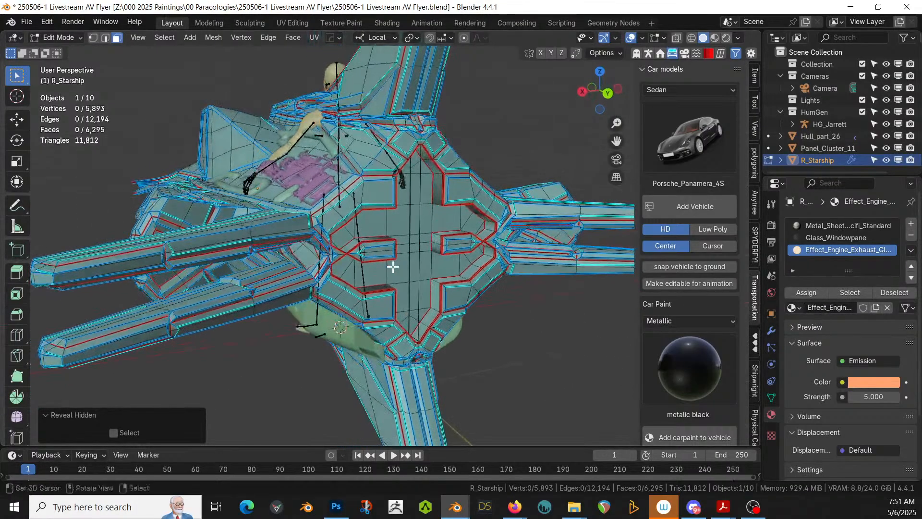
click(440, 256)
click(849, 292)
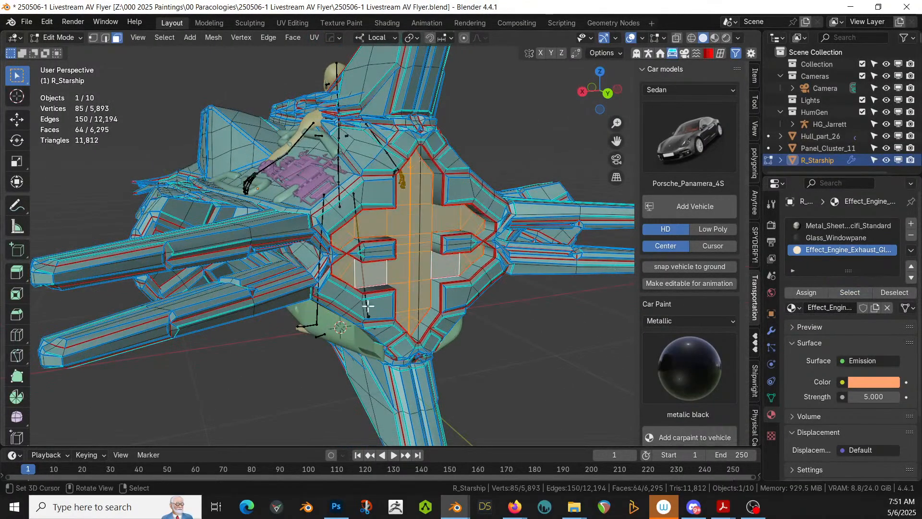
key(shift+h)
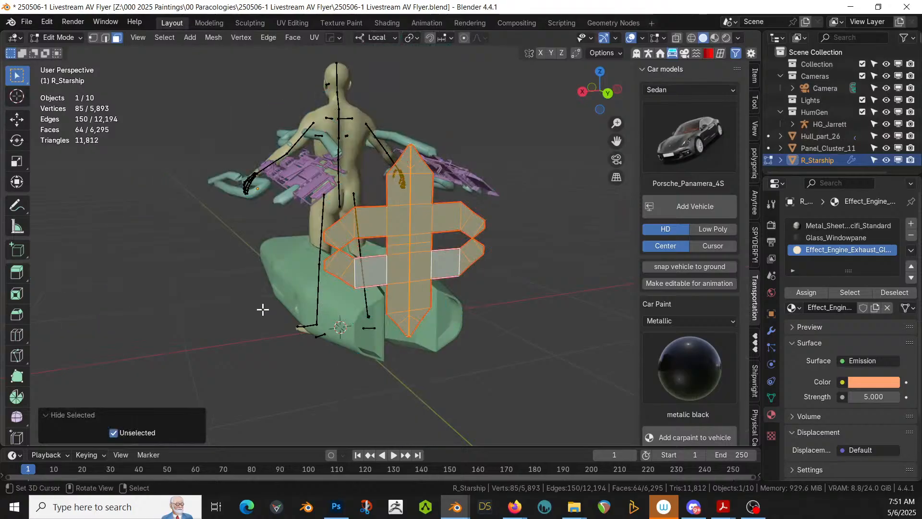
middle_drag(262, 310, 330, 314)
scroll(331, 314, up, 4)
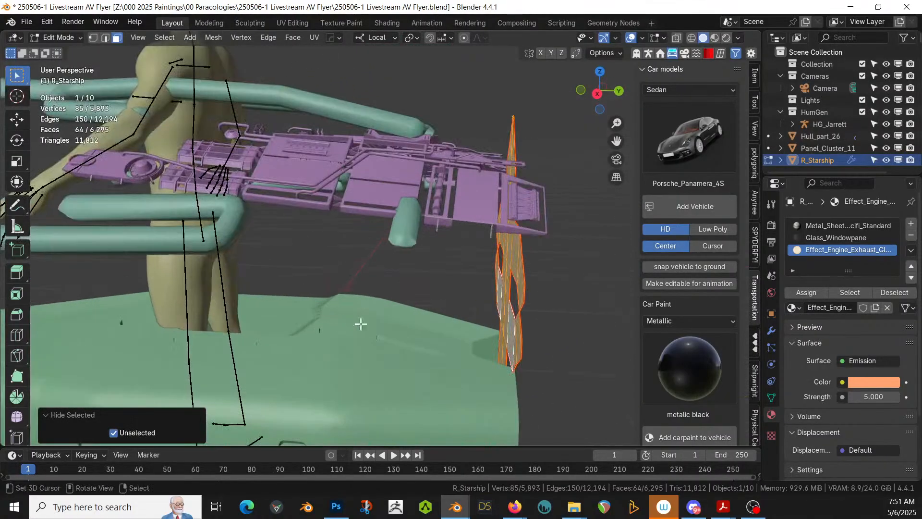
- Try to extrude the isolated exhaust faces about 0.026 m and expand the selection to the side walls, and undo it
key(e)
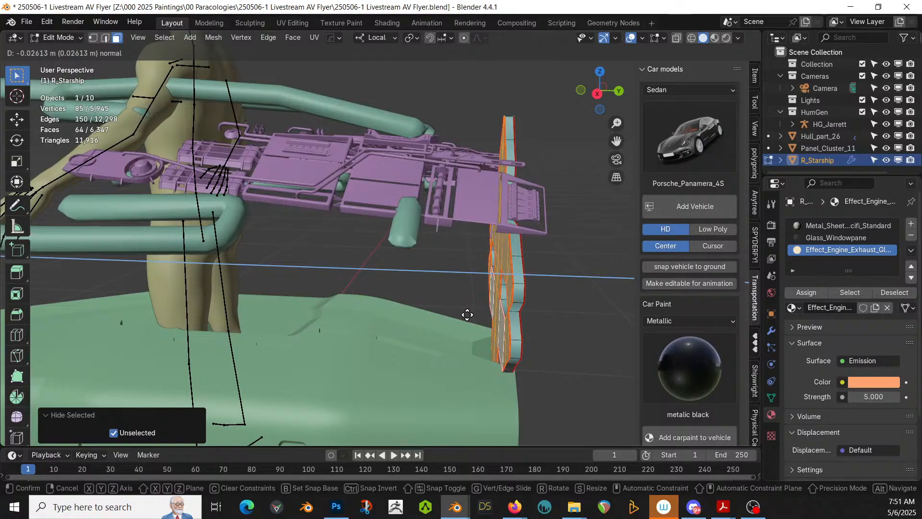
click(468, 314)
key(ctrl+KP_Add)
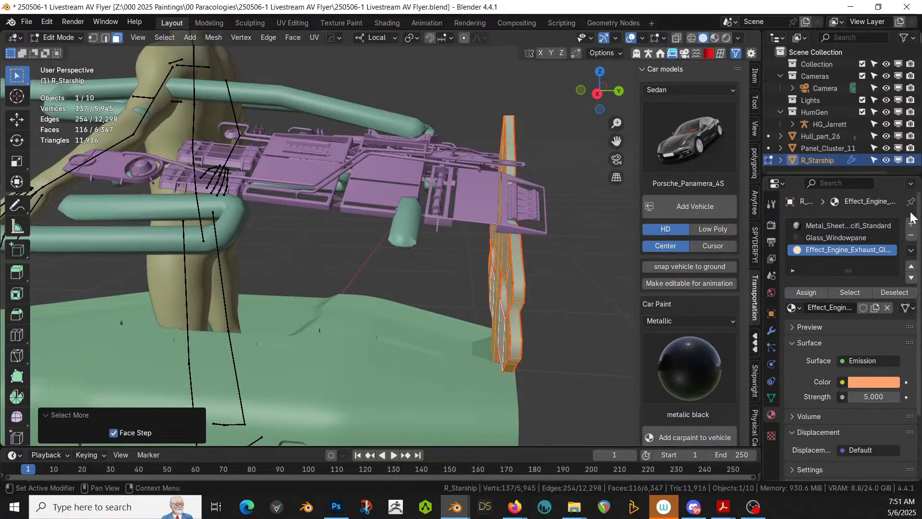
middle_drag(578, 258, 496, 283)
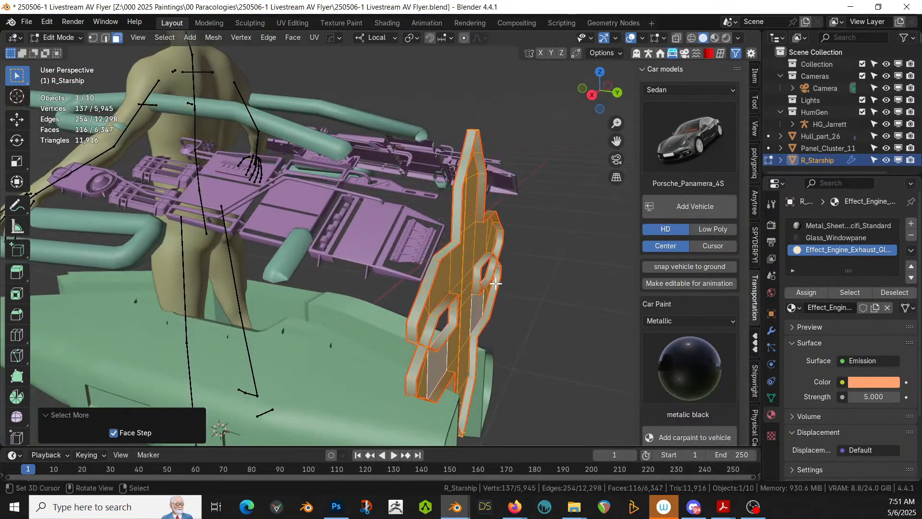
key(ctrl+z)
key(ctrl+z)
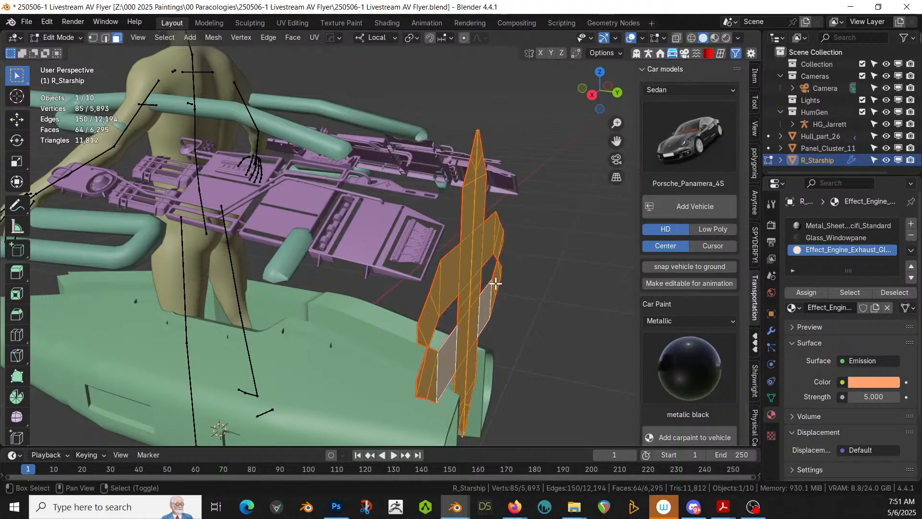
- Duplicate the exhaust faces in place, extrude the copy a short distance toward the ship's nose, and expand the selection to the side walls
key(shift+d)
right_click(495, 283)
key(e)
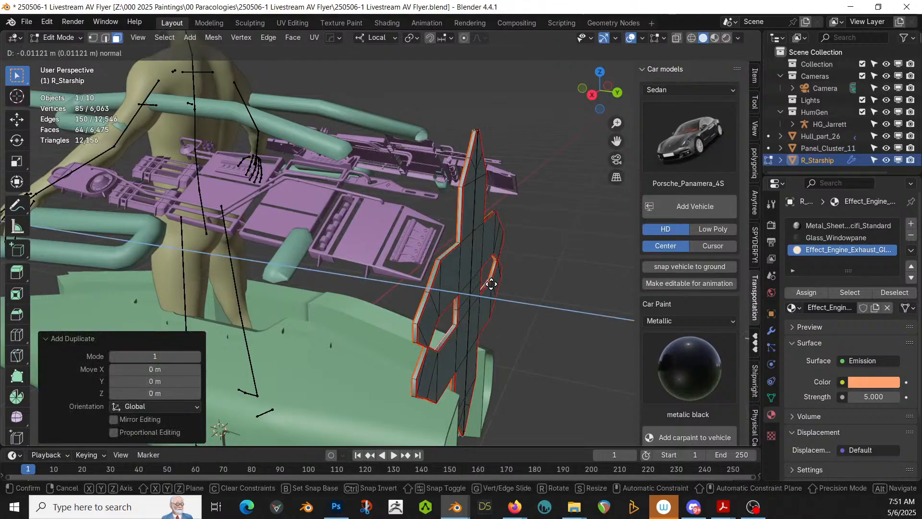
click(488, 284)
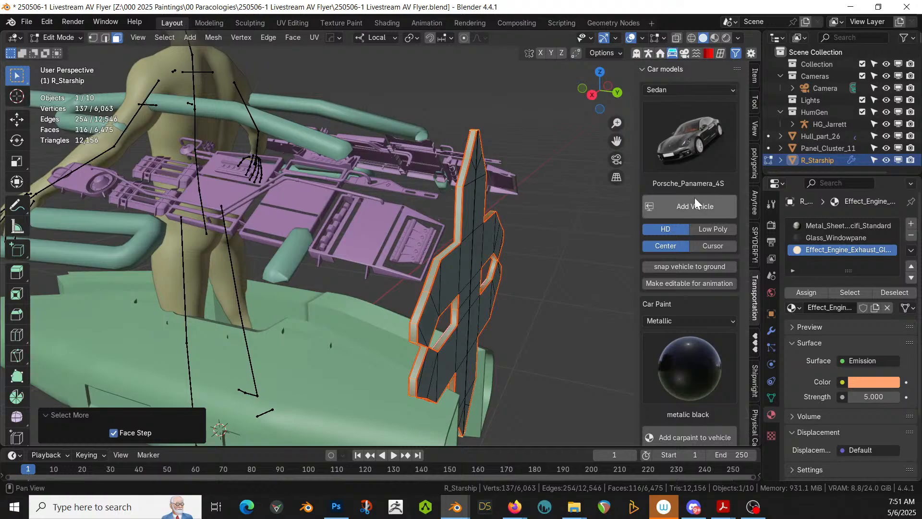
- Assign the scifi metal sheeting material to the selected exhaust side walls and reveal the rest of the starship mesh
click(832, 226)
click(802, 294)
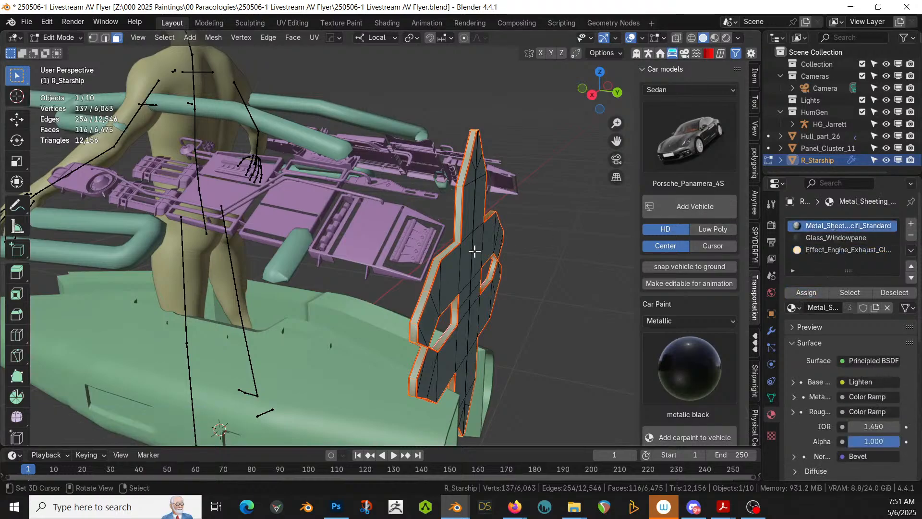
key(alt+h)
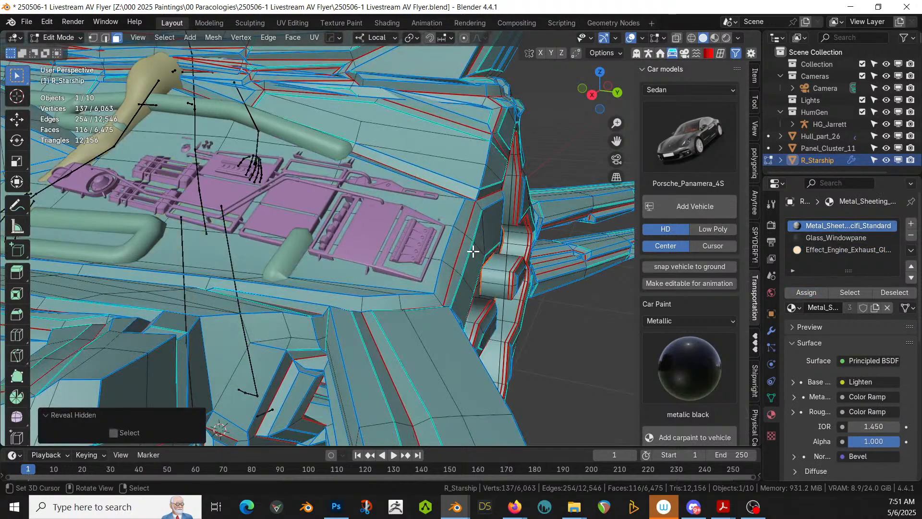
- Return to Object Mode and examine the rear fuselage and cockpit windows in Rendered shading
mouse_move(464, 248)
middle_down()
mouse_move(410, 257)
mouse_move(514, 246)
middle_up()
scroll(439, 250, down, 3)
key(Tab)
key(z)
key(8)
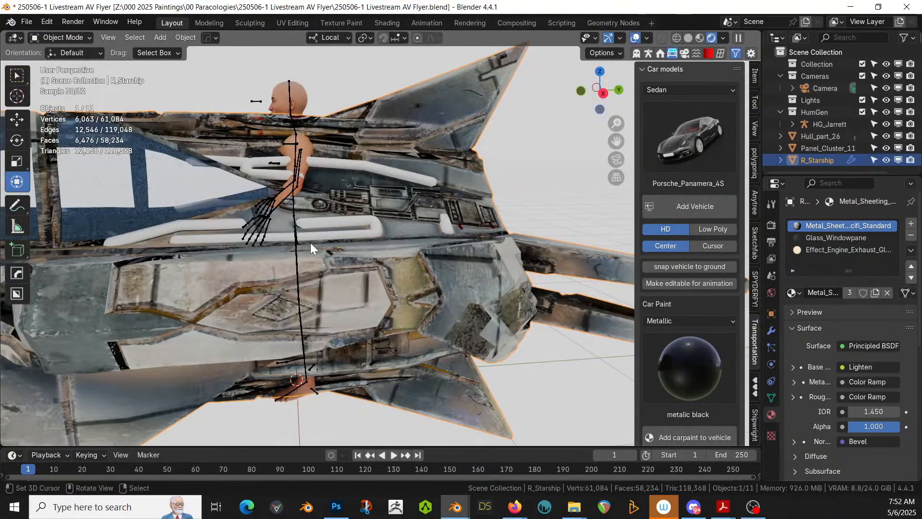
middle_drag(310, 243, 249, 232)
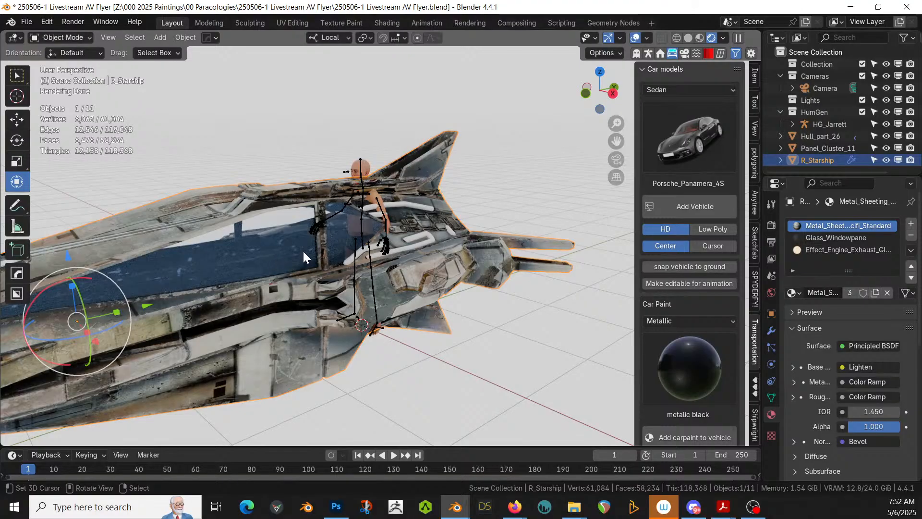
- Add a Solidify modifier to the starship with HardOps in Solid shading, keeping a very small thickness
key(z)
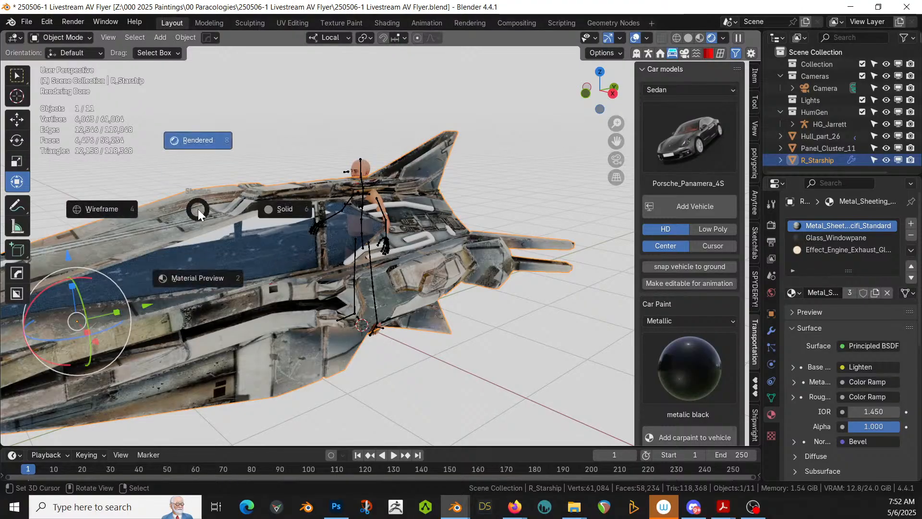
click(225, 223)
middle_drag(226, 223, 238, 232)
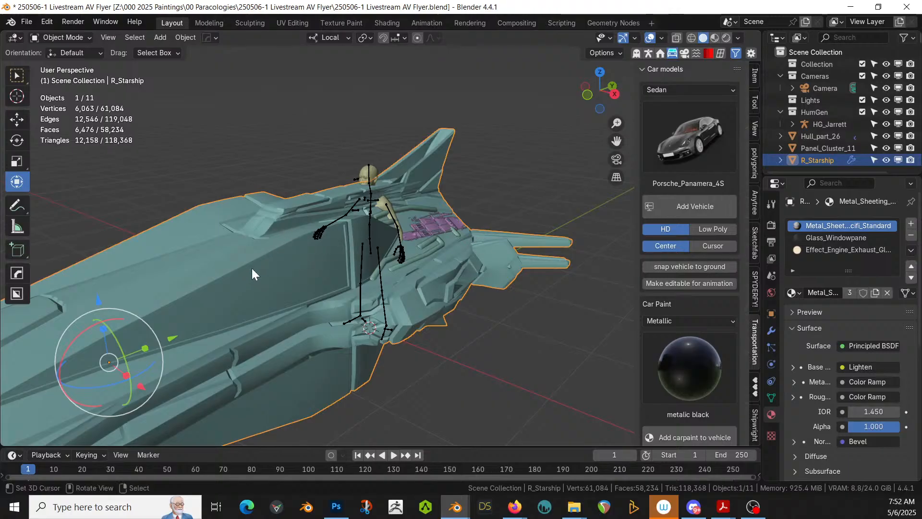
key(q)
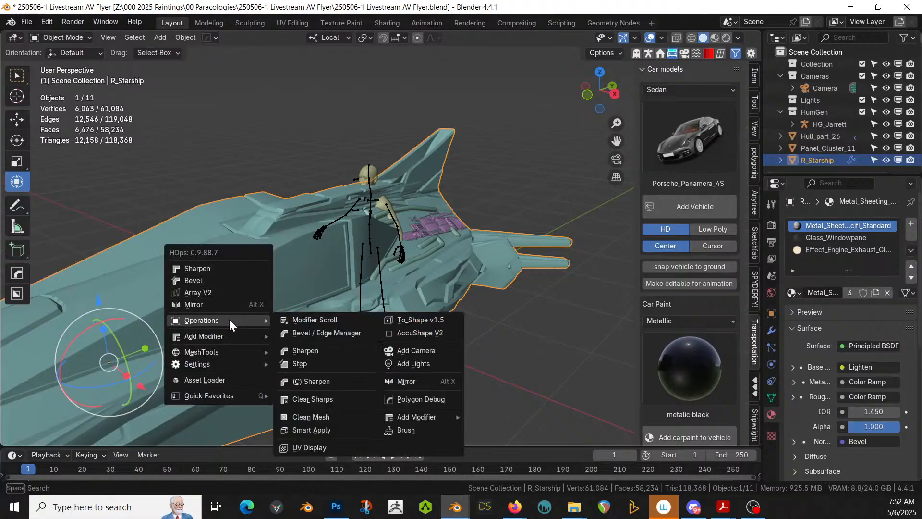
mouse_move(226, 333)
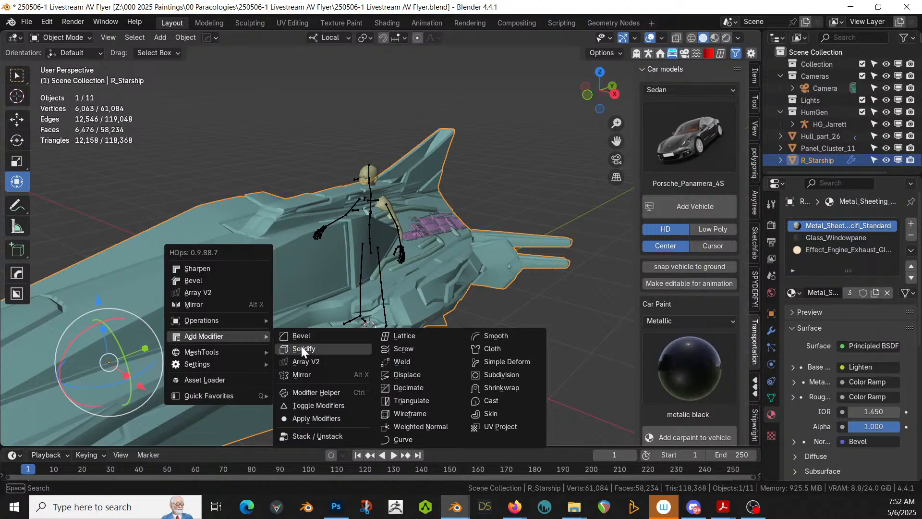
click(301, 347)
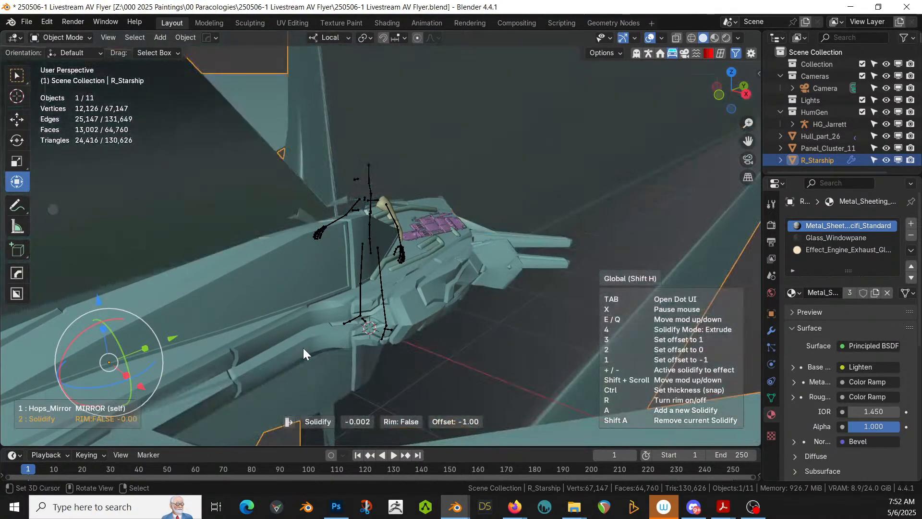
click(304, 348)
key(n)
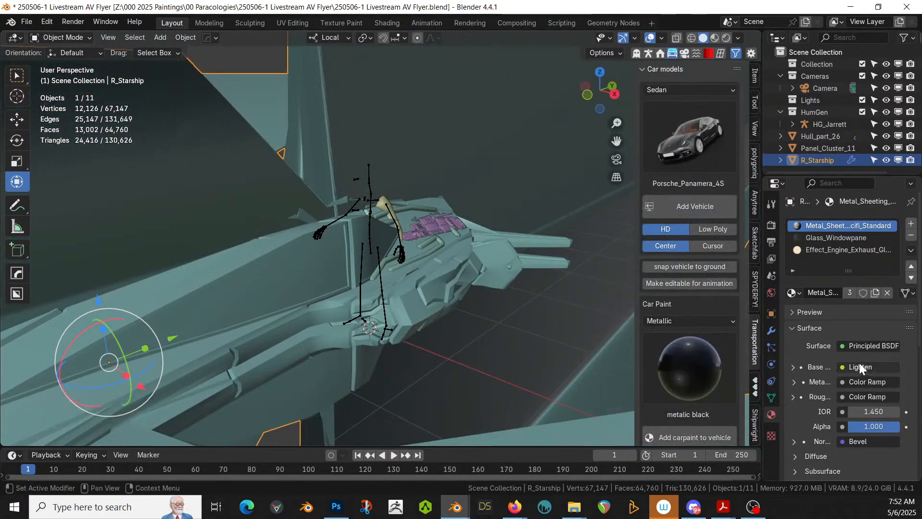
- Turn off Even Thickness in the starship's Solidify modifier
click(771, 330)
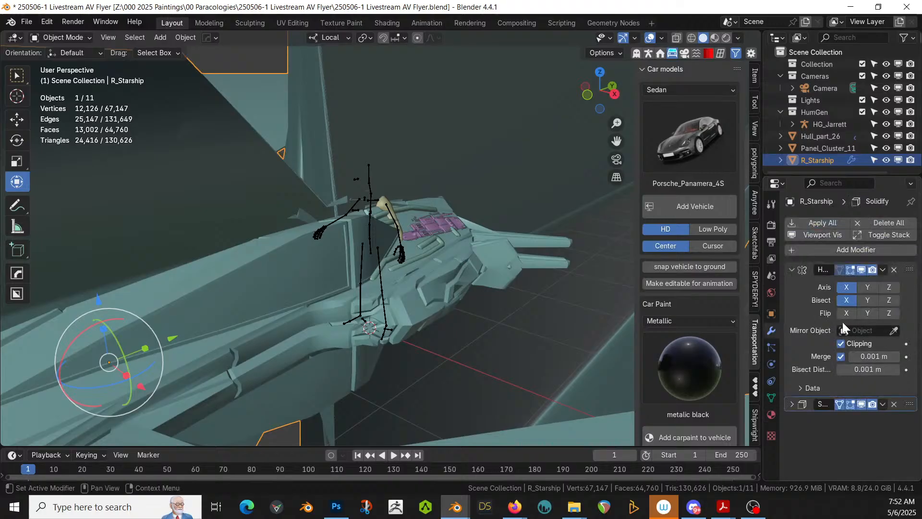
click(791, 404)
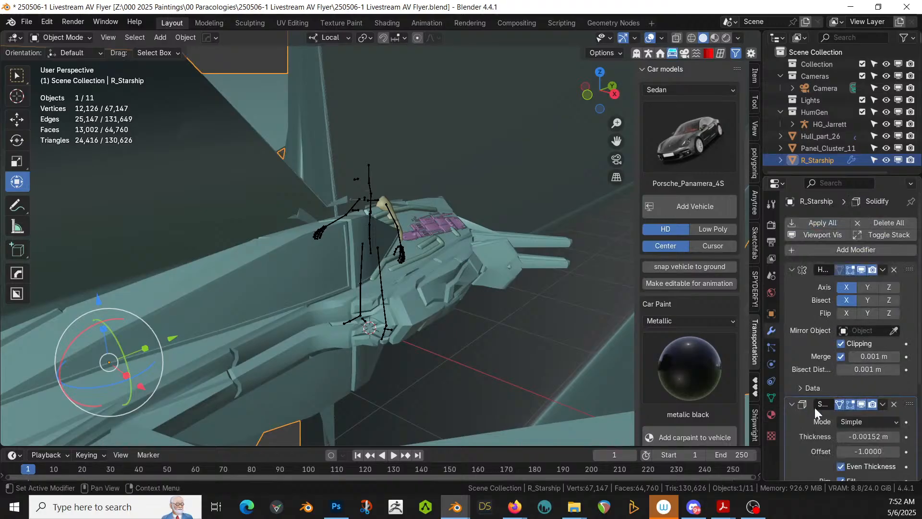
click(841, 467)
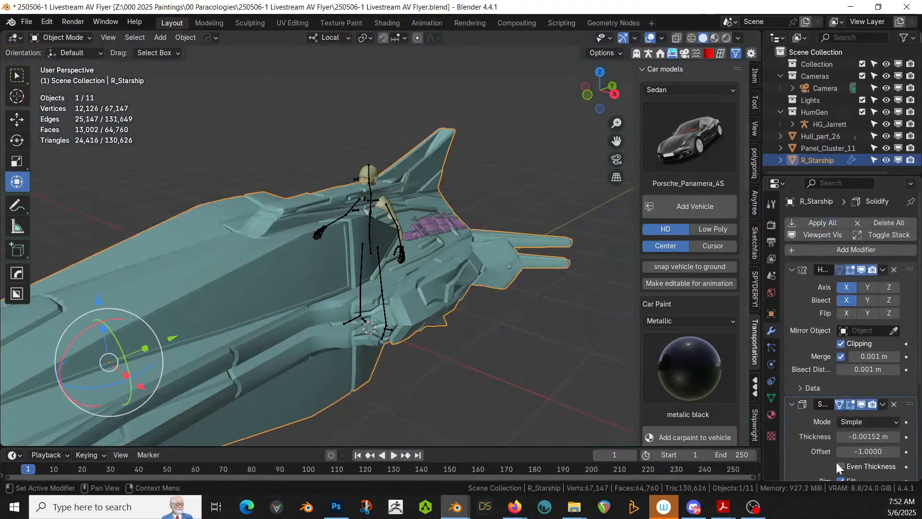
- Set the Solidify thickness to 0.025 m and check the windows in Rendered shading
key(z)
click(327, 208)
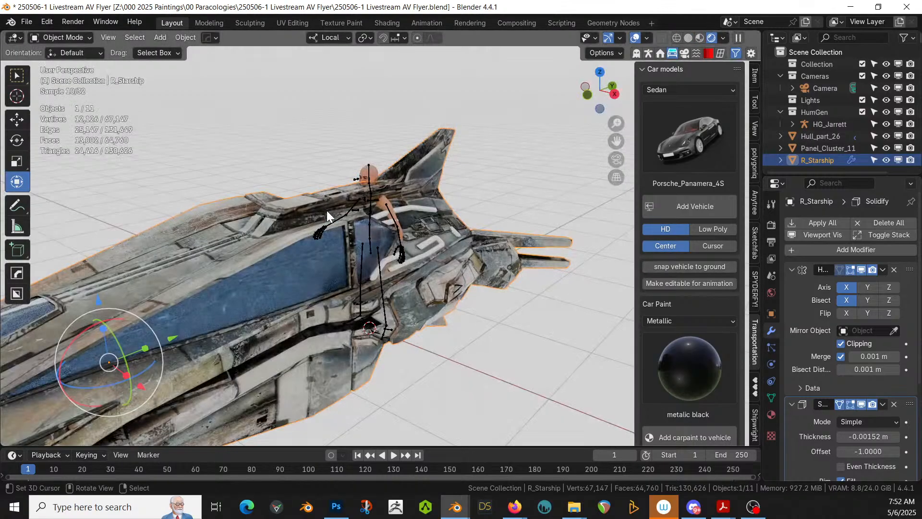
mouse_move(319, 243)
middle_down()
mouse_move(302, 226)
mouse_move(333, 231)
middle_up()
scroll(857, 378, down, 4)
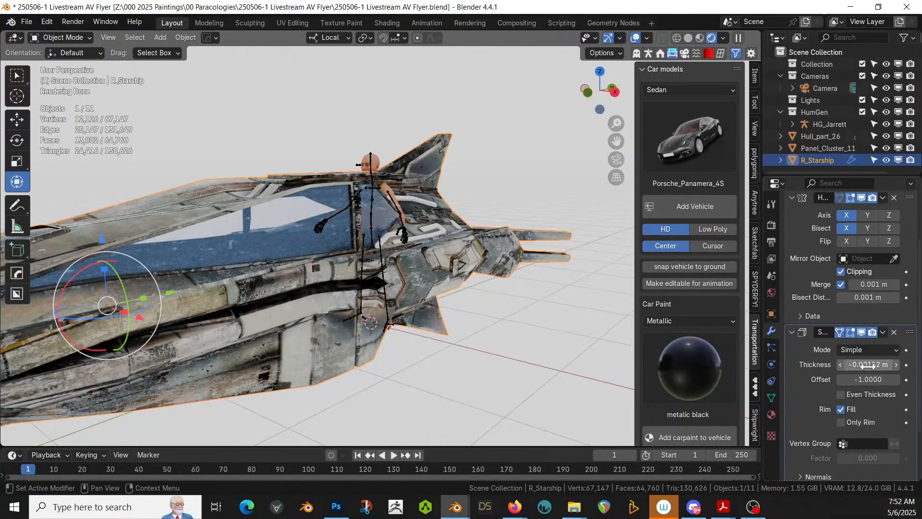
click(866, 366)
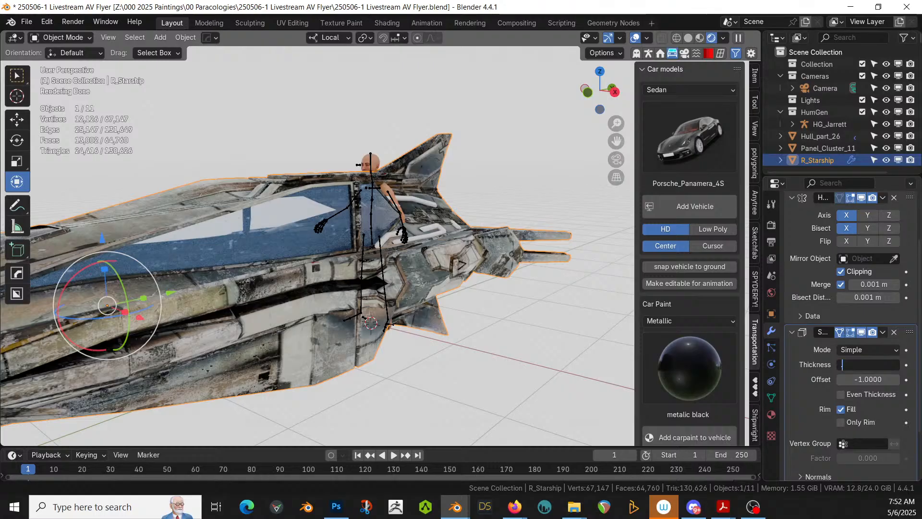
text(.025)
key(Return)
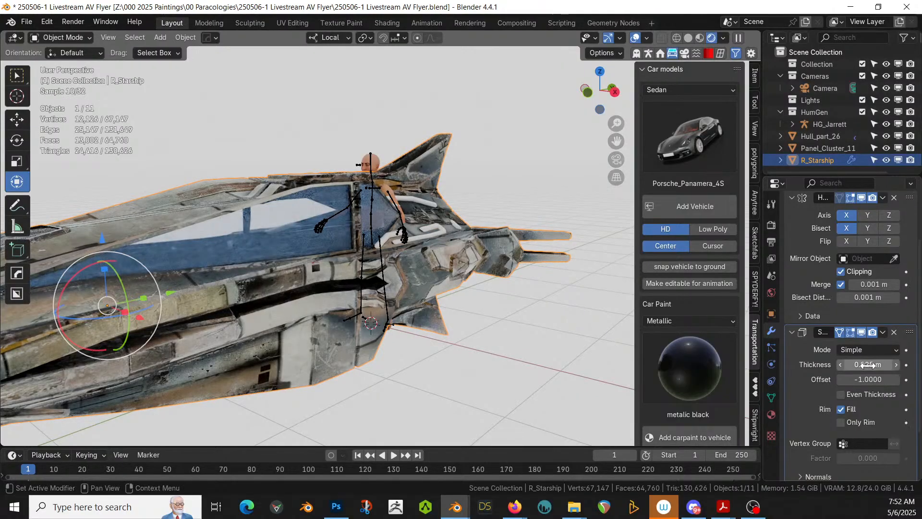
middle_drag(207, 217, 247, 286)
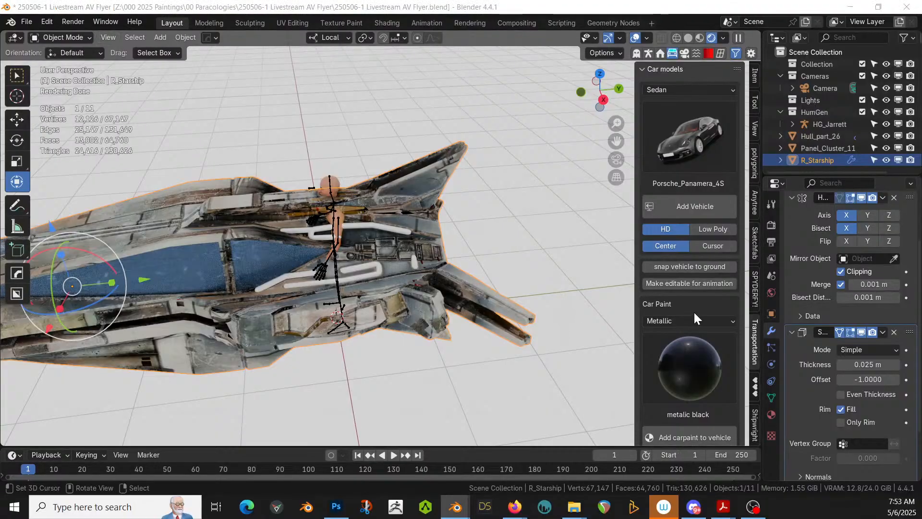
- Replace the plain white material on the rear hull pipes with the Metal_Chrome_Classic material from the asset library
click(772, 413)
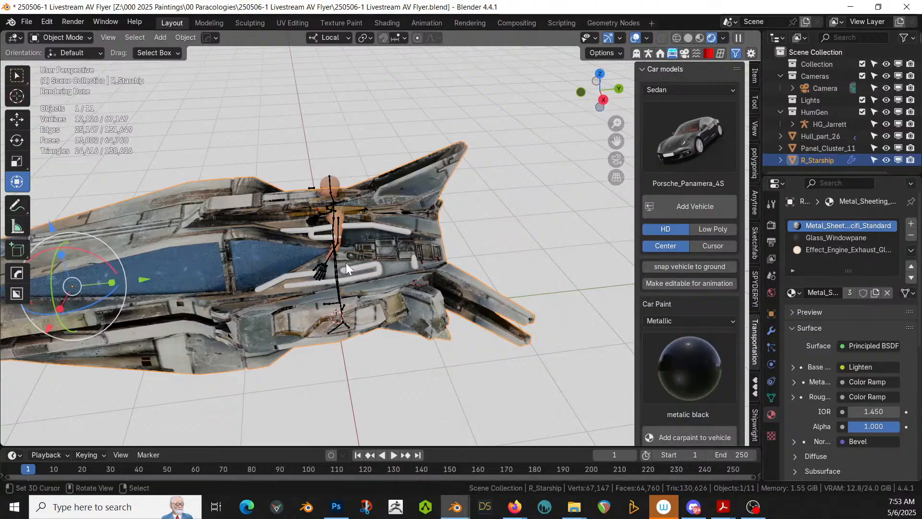
shift+click(362, 224)
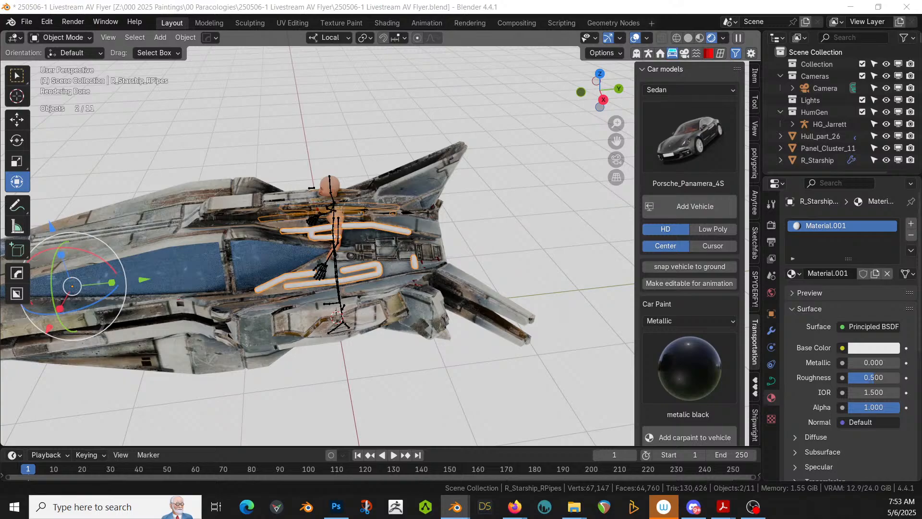
drag(705, 43, 817, 251)
middle_drag(373, 195, 370, 209)
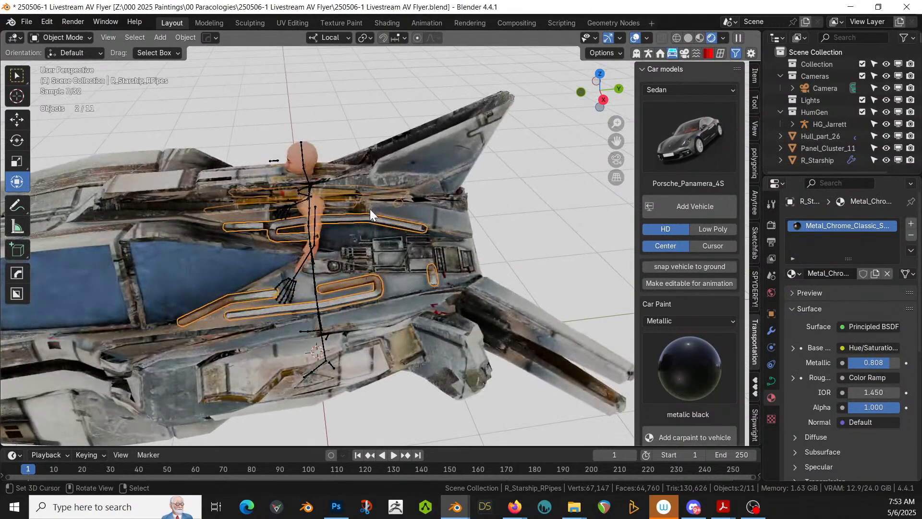
- Look over the textured ship from below, the front and the side, and save the file
click(513, 218)
middle_drag(509, 218, 440, 212)
scroll(513, 201, down, 3)
scroll(436, 213, up, 3)
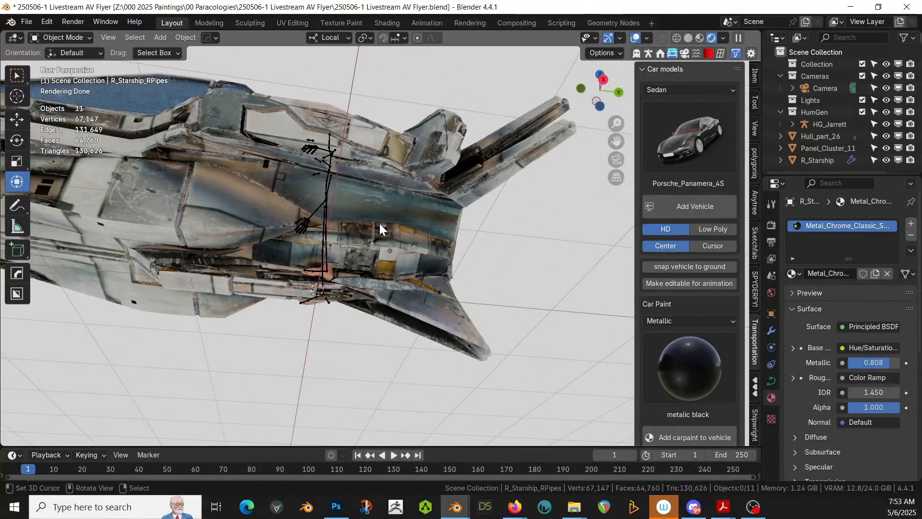
middle_drag(379, 225, 468, 282)
click(379, 212)
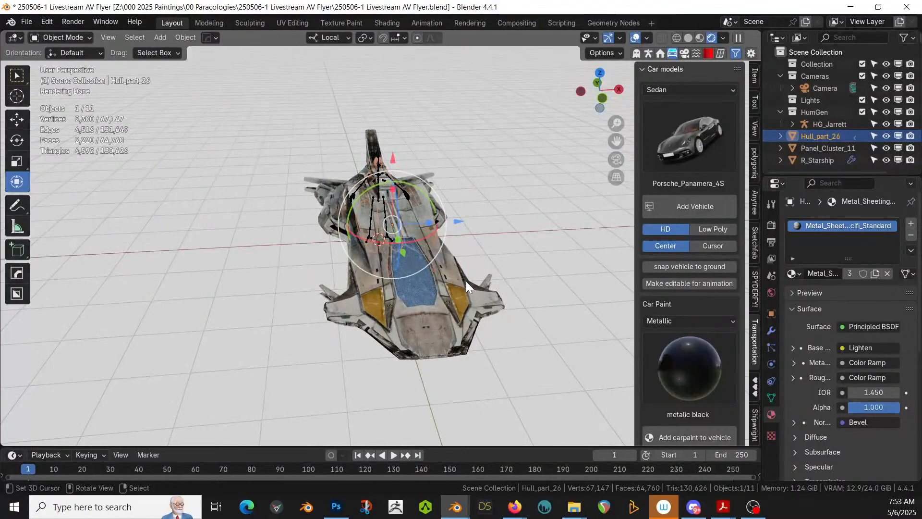
middle_drag(575, 212, 423, 197)
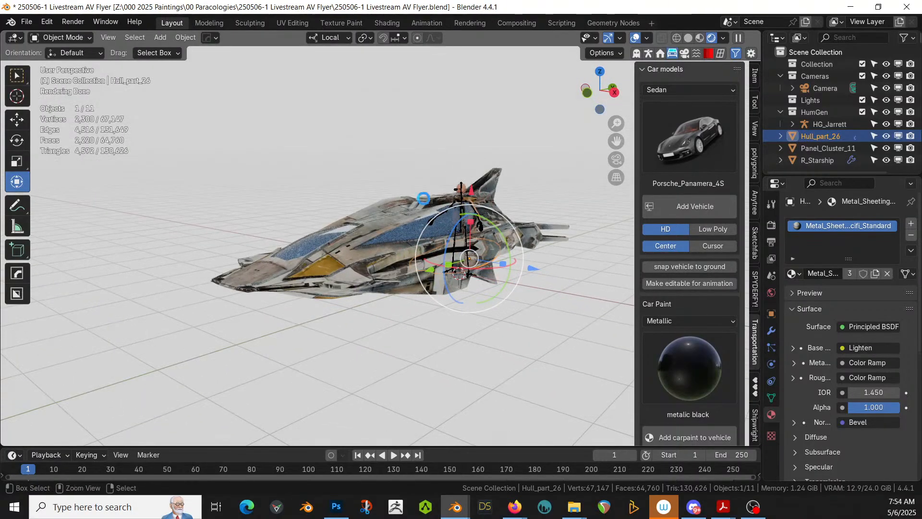
key(ctrl+s)
middle_drag(424, 198, 465, 215)
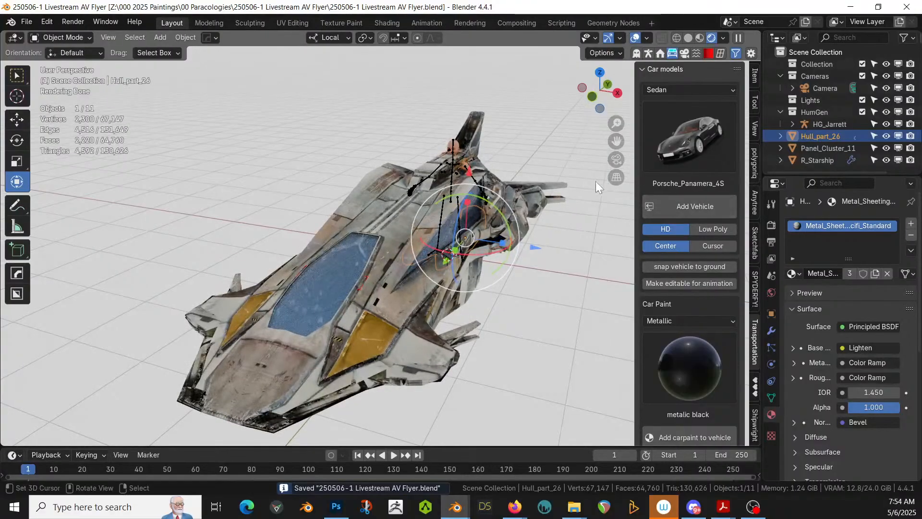
- Select Hull_part_26, Panel_Cluster_11 and R_Starship together and convert them to meshes
middle_drag(485, 252, 279, 226)
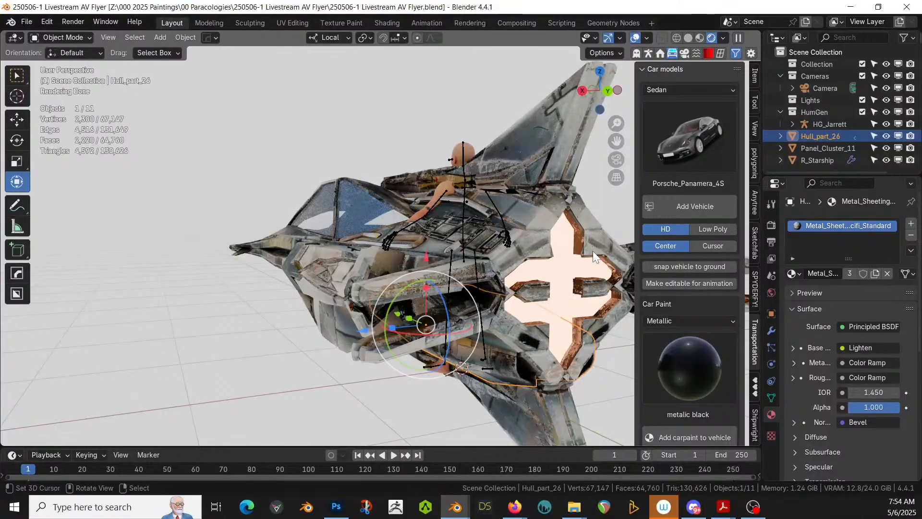
shift+click(825, 163)
click(185, 37)
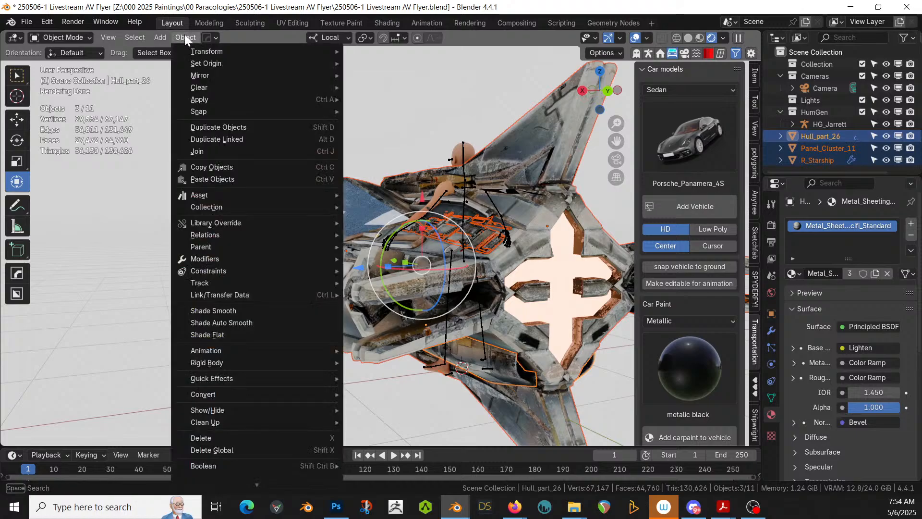
mouse_move(246, 394)
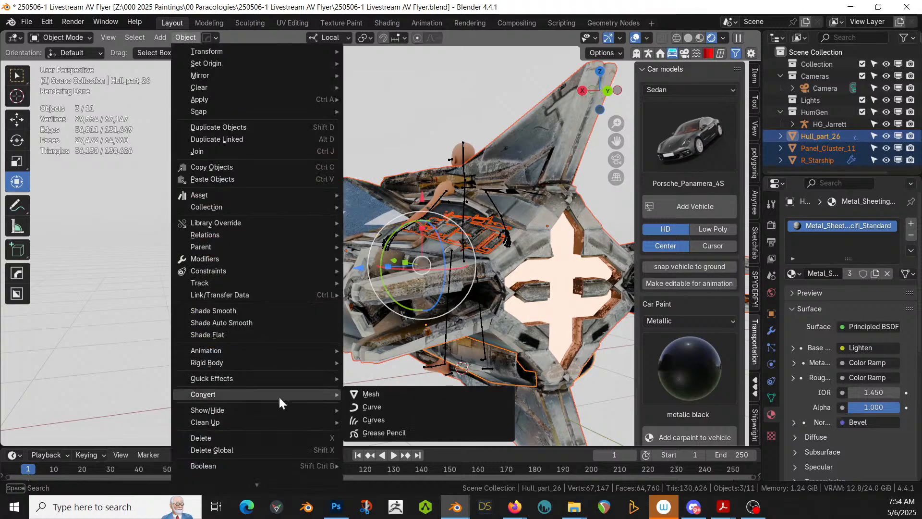
click(388, 393)
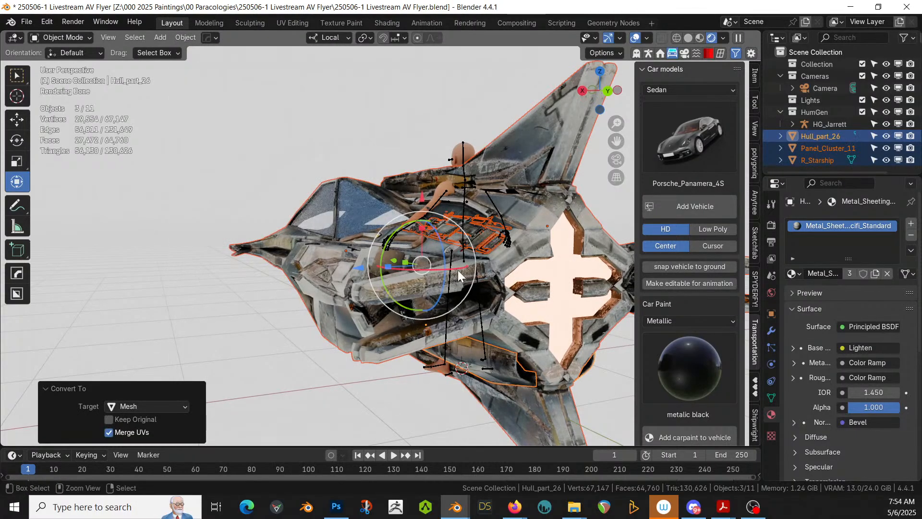
- Join the three selected ship parts into Hull_part_26 and convert the R_Starship_RPipes curve to a mesh
key(ctrl+j)
ctrl+click(820, 149)
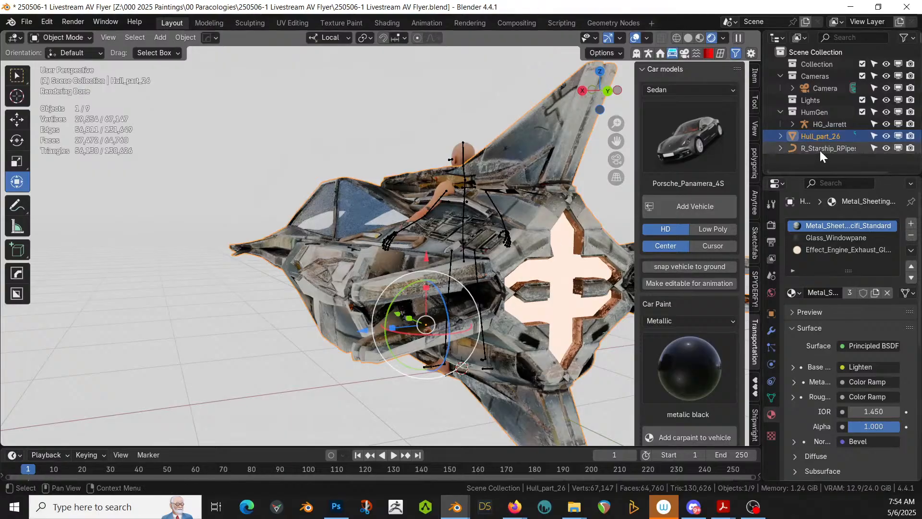
click(186, 38)
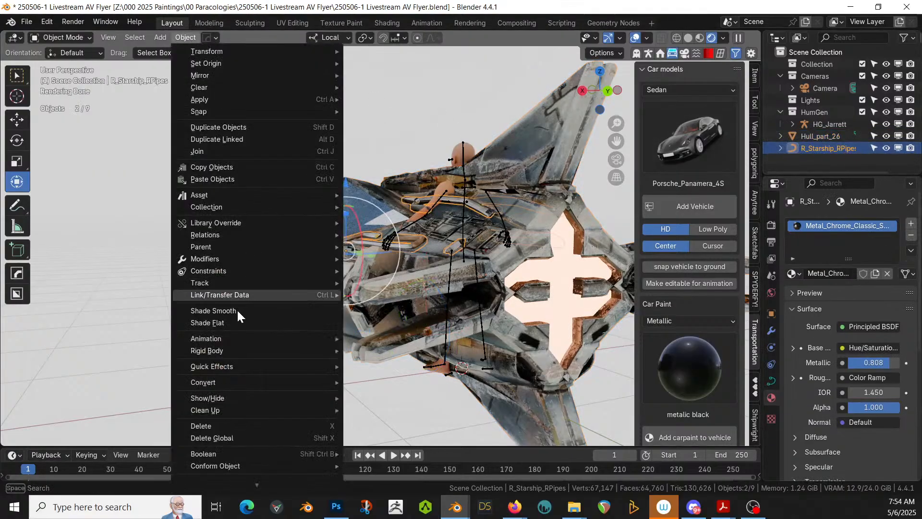
mouse_move(226, 387)
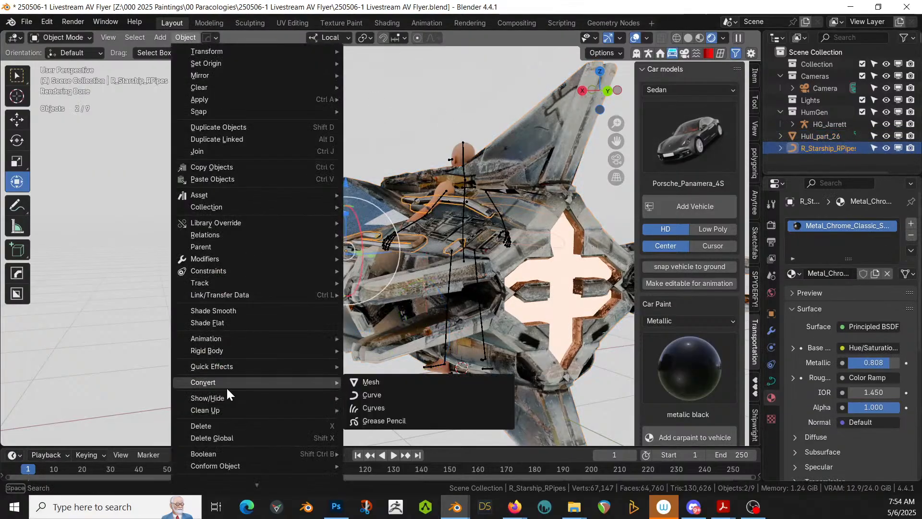
click(399, 384)
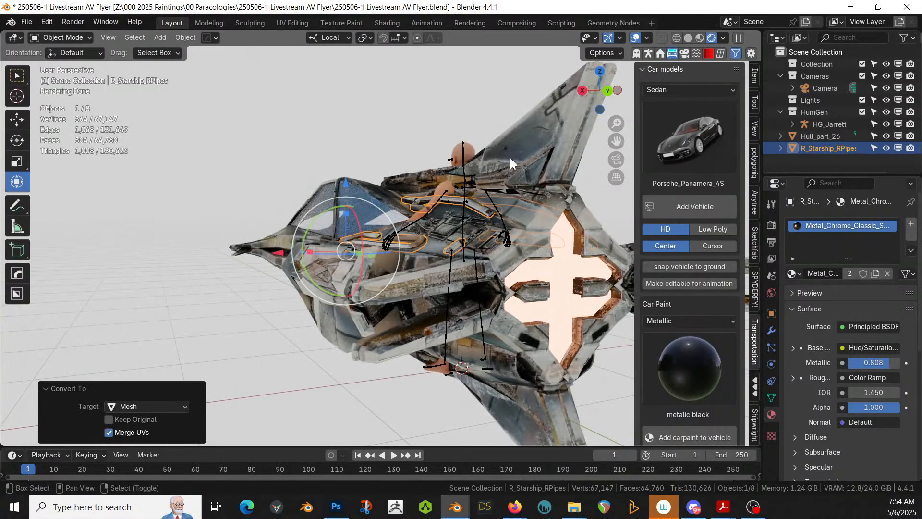
- Join the pipes mesh into Hull_part_26 and rename the combined object AV Flyer
ctrl+click(523, 143)
key(ctrl+j)
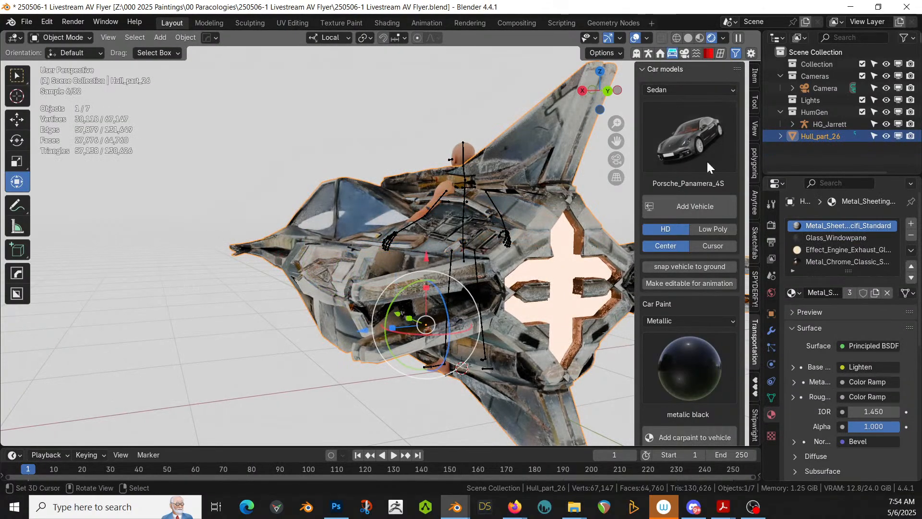
double_click(822, 136)
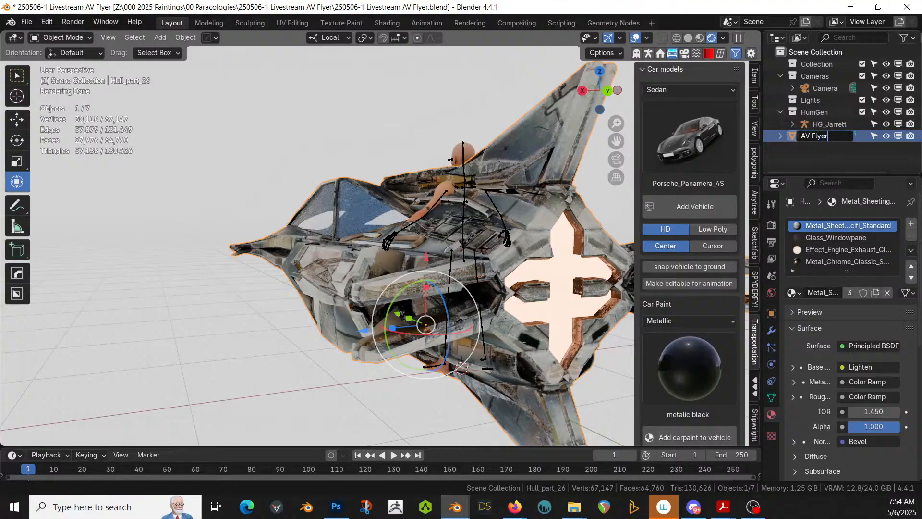
text(AV Flyer)
key(Return)
- Save the file and look over the joined ship from the side and front
middle_drag(517, 154, 452, 209)
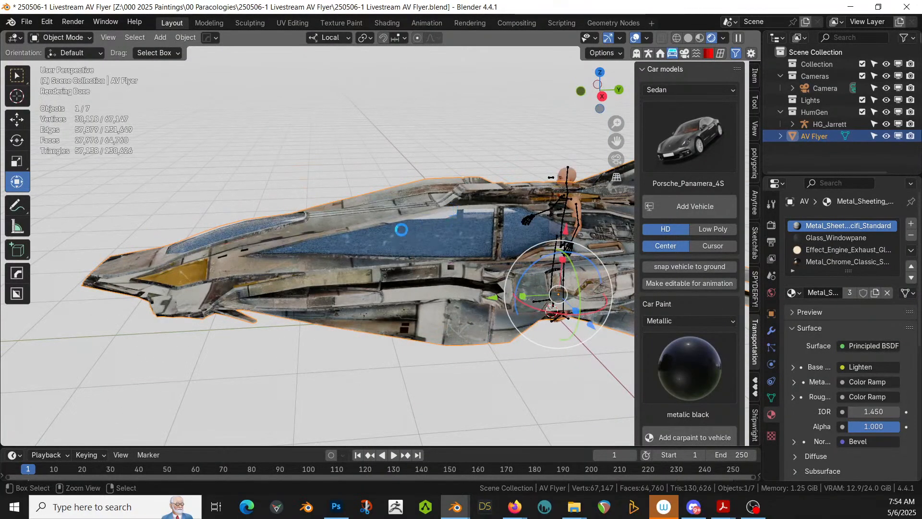
key(ctrl+s)
middle_drag(401, 230, 263, 232)
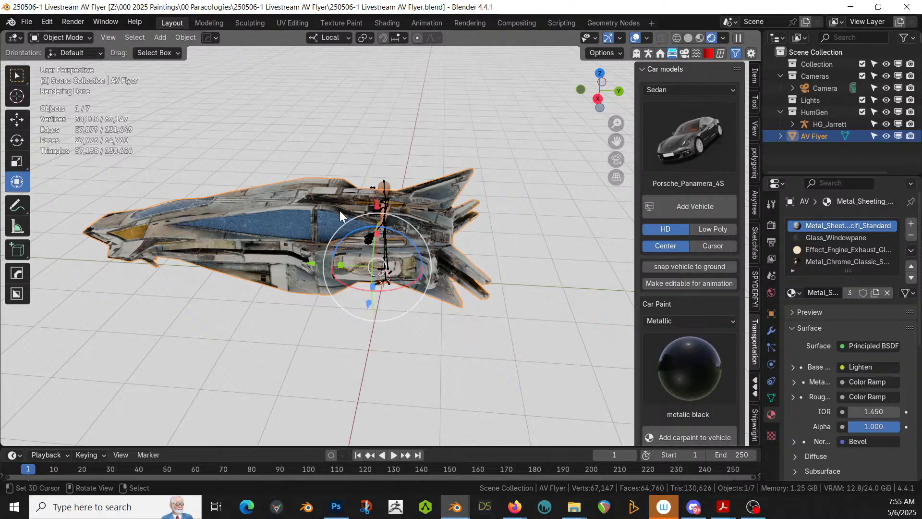
middle_drag(353, 227, 436, 209)
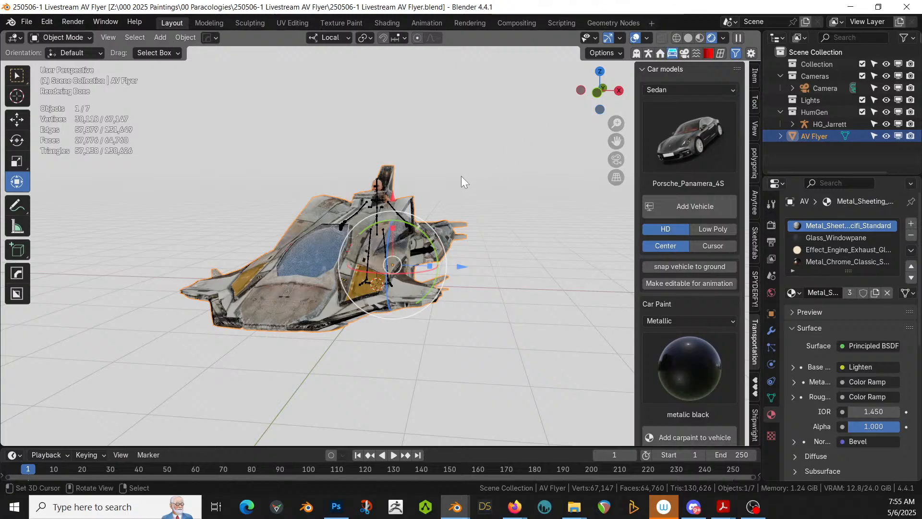
middle_drag(450, 219, 348, 199)
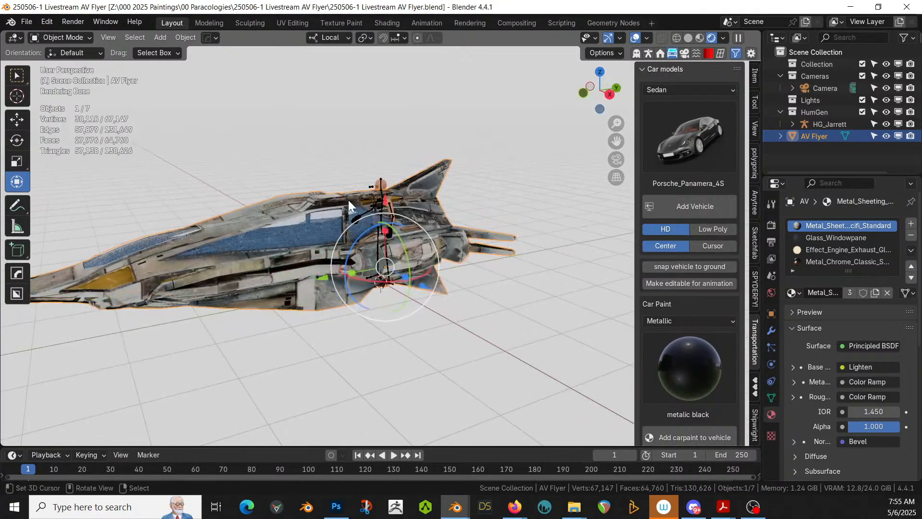
scroll(356, 201, down, 3)
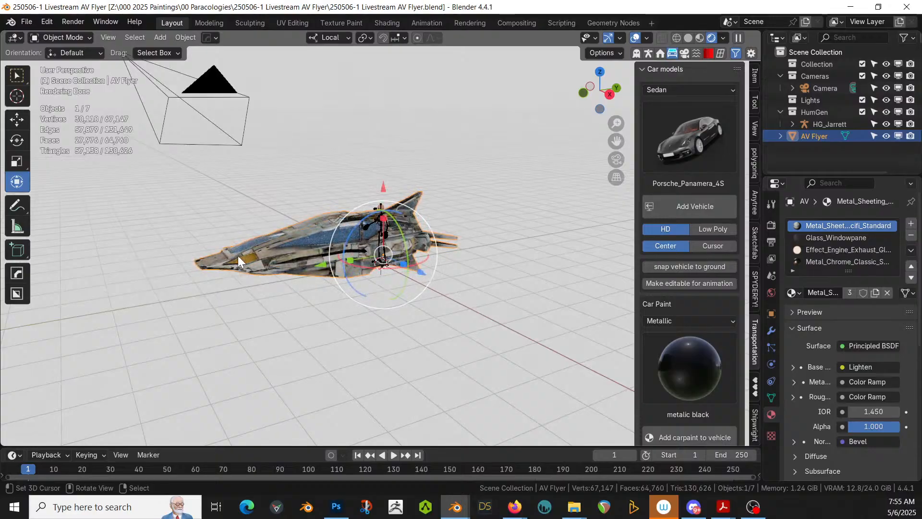
- Switch to Solid shading and look over the vehicle collection in the open SciFi Vol1_noPeople file
key(z)
key(6)
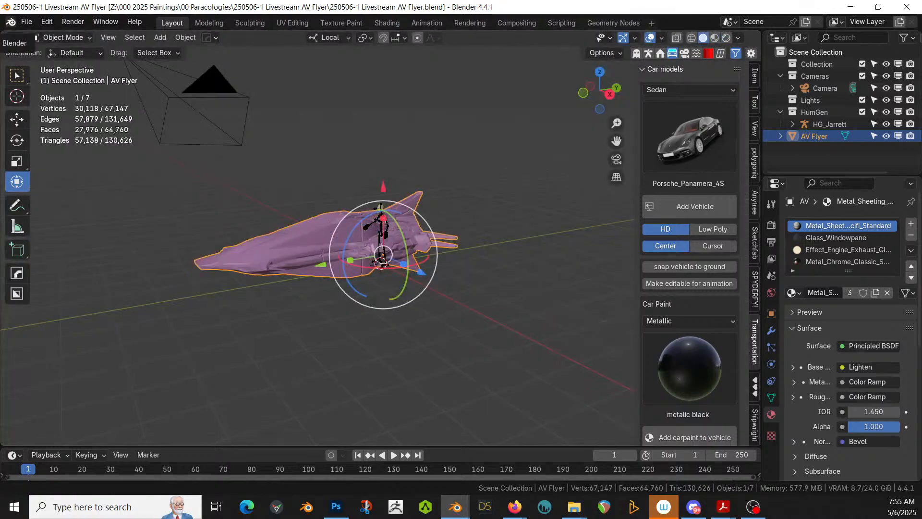
key(alt+Tab)
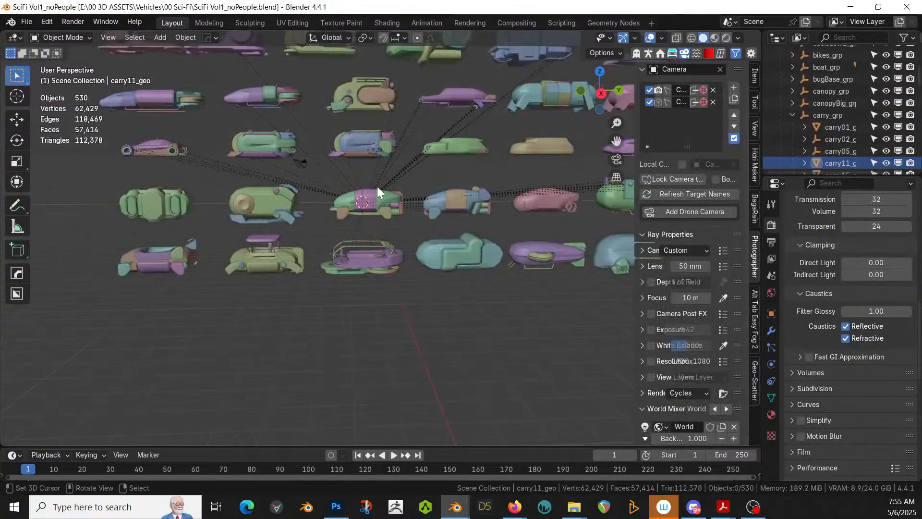
scroll(384, 188, down, 2)
scroll(416, 188, down, 3)
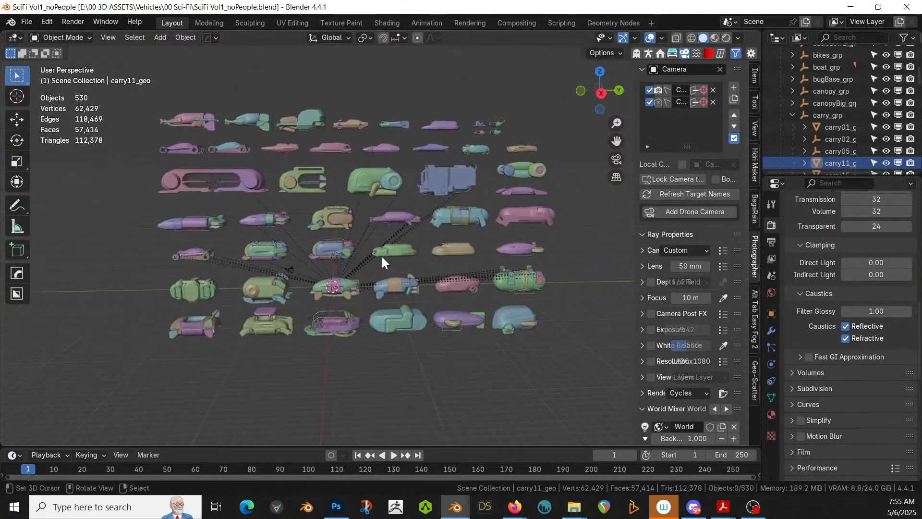
key(alt+Tab)
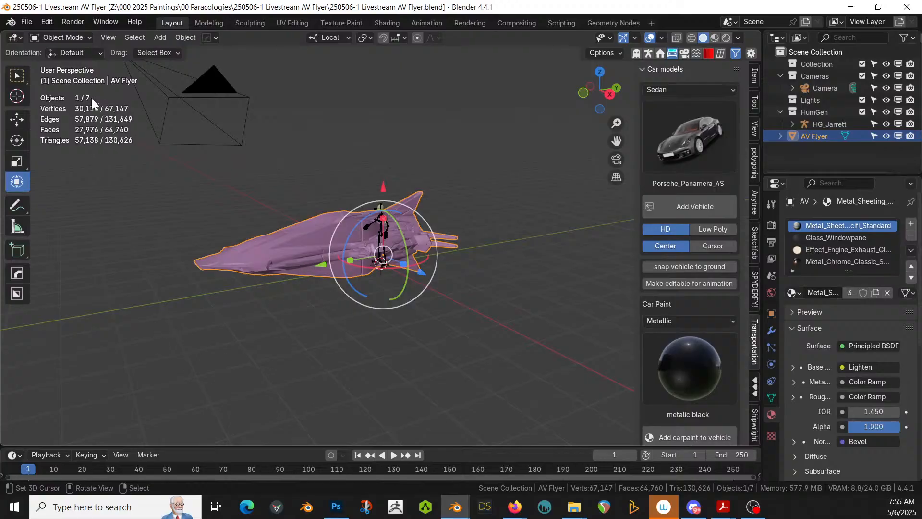
- Show the City Builder library's Industrial assets in a new asset browser area and detach it into its own window
drag(2, 32, 327, 85)
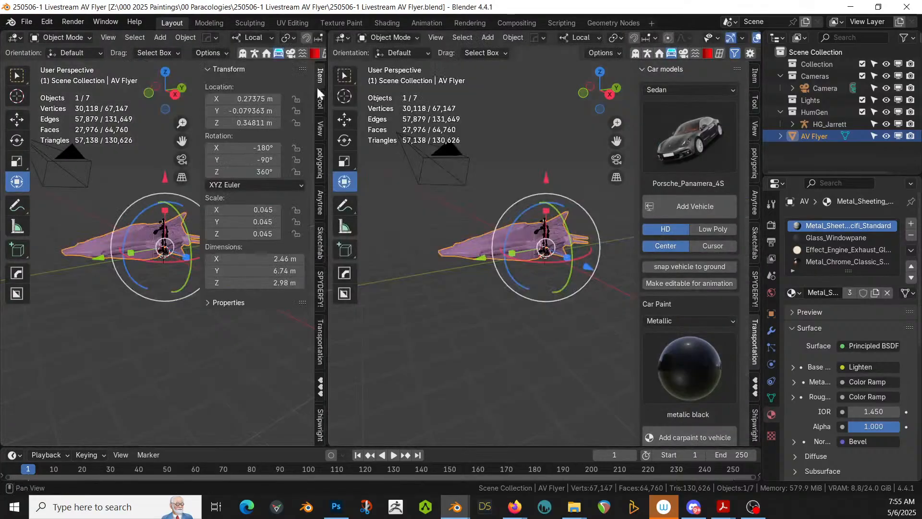
key(shift+F1)
key(shift+F1)
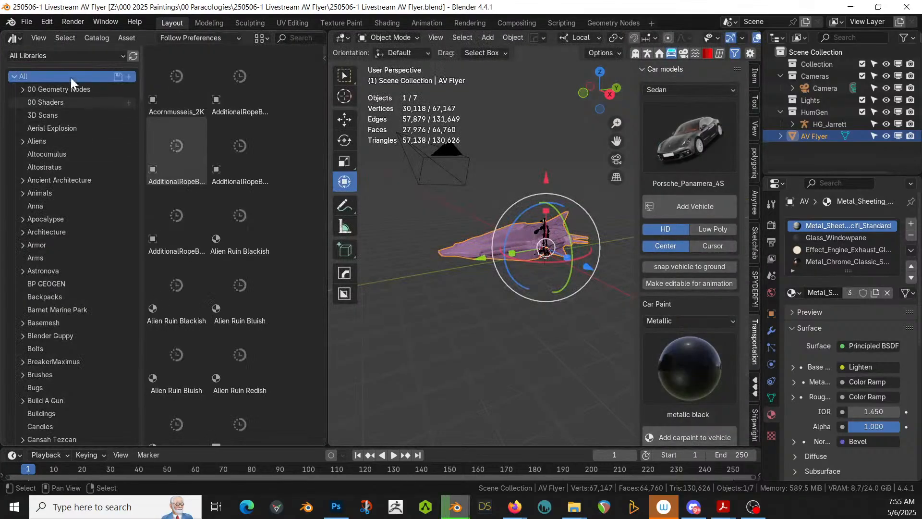
click(61, 55)
click(38, 185)
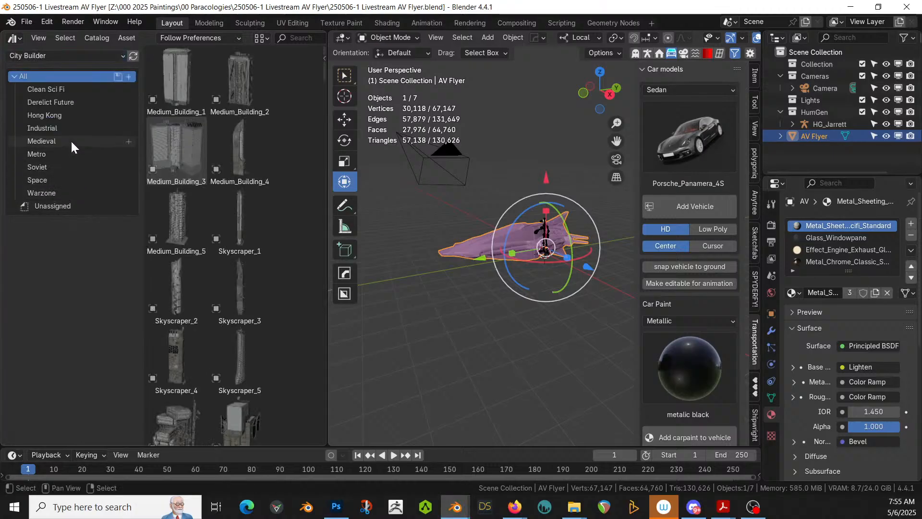
click(58, 128)
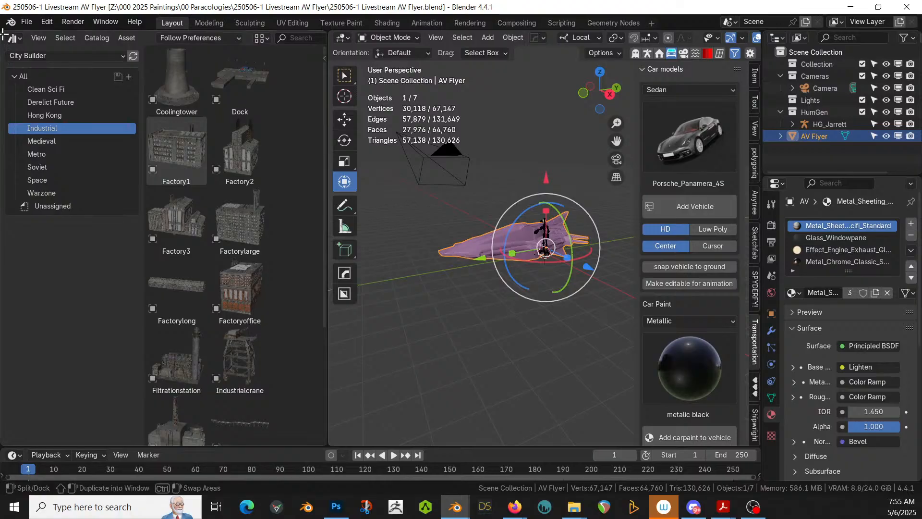
drag(3, 31, 0, 35)
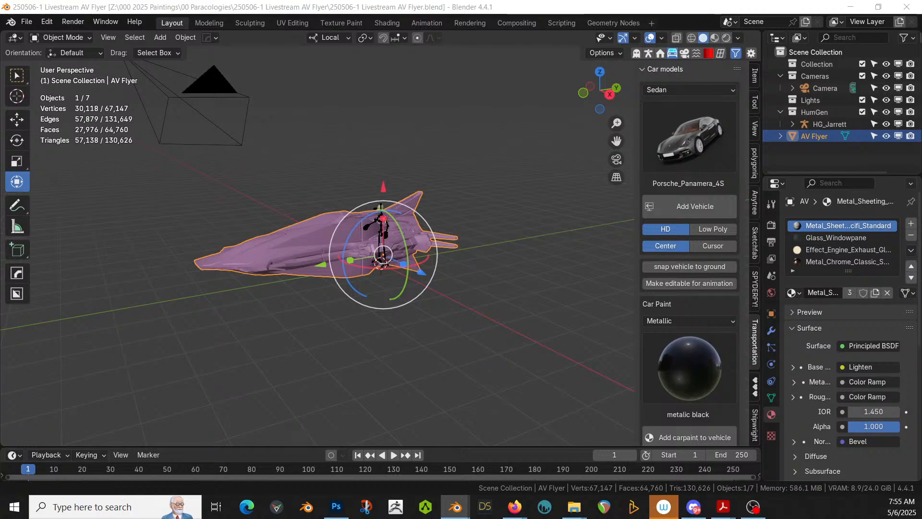
- Add the Filtrationstation asset to the scene and clear its rotation
drag(140, 254, 129, 322)
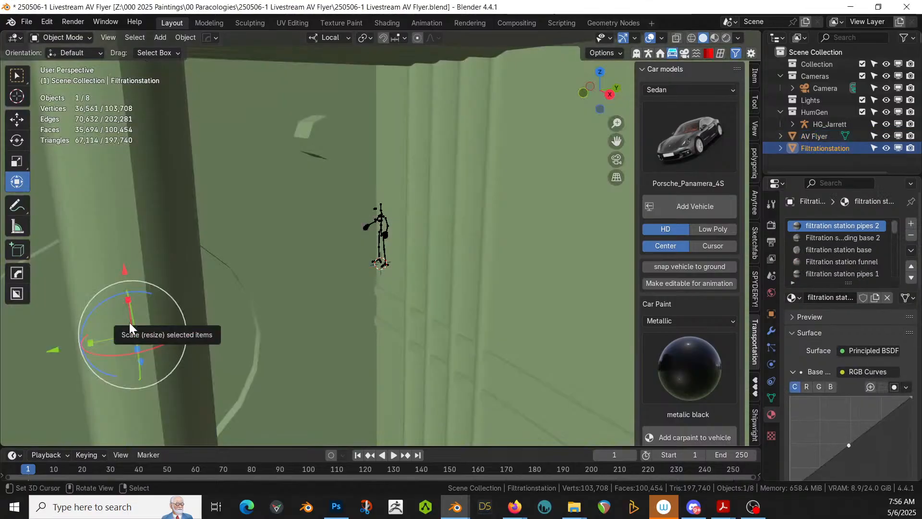
middle_drag(129, 321, 475, 364)
key(alt+r)
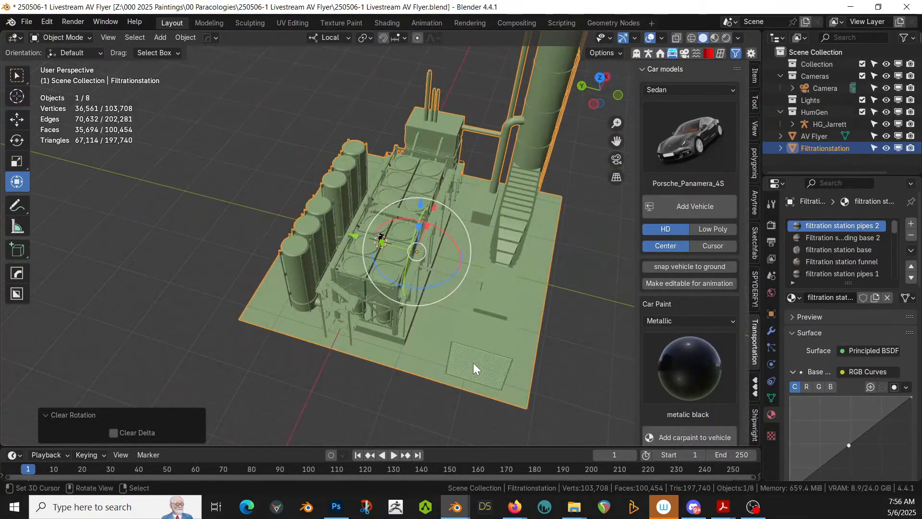
- In top view, move the filtration station about 5.75 m in X and 13.28 m in Y around the ship
key(KP_7)
key(g)
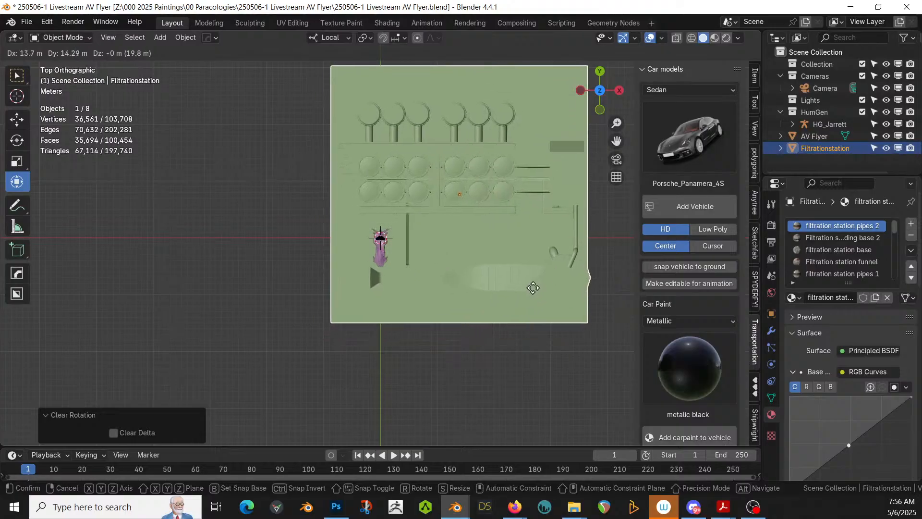
click(491, 293)
middle_drag(491, 293, 350, 287)
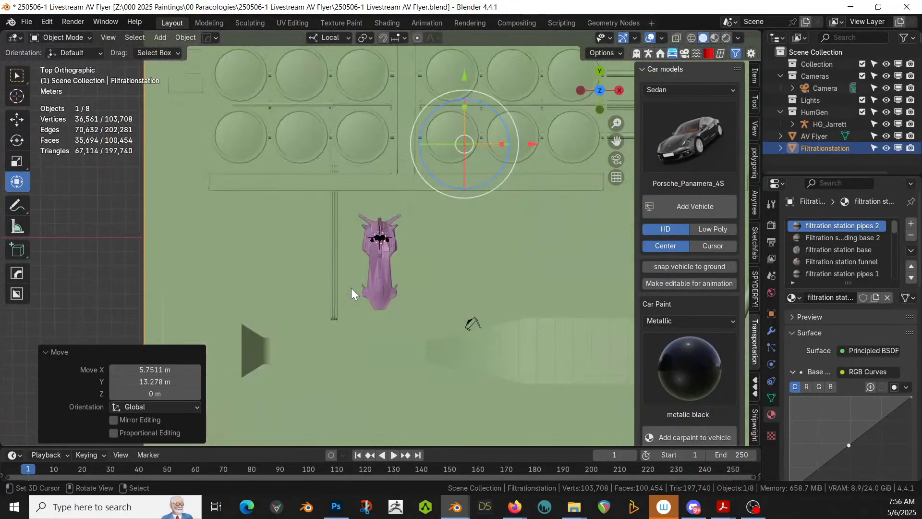
- Rotate the filtration station 90° about its local Z axis
scroll(350, 288, down, 5)
text(rz)
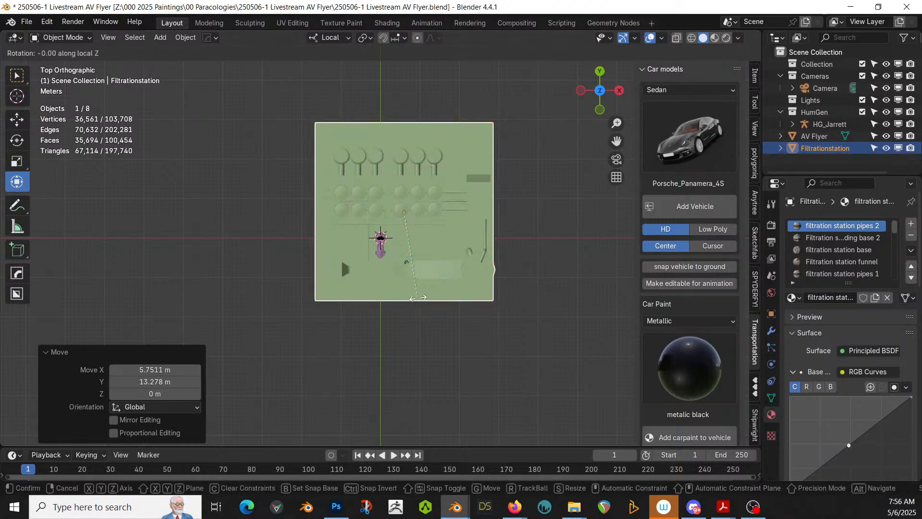
text(90)
key(Return)
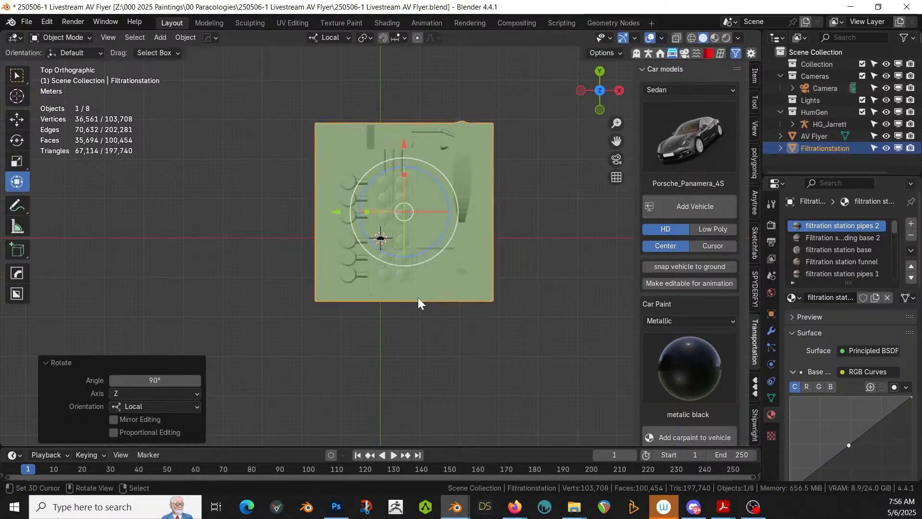
- Move the filtration station about 13 m along its local Y axis so the ship stands in the open passage
middle_drag(418, 298, 373, 243)
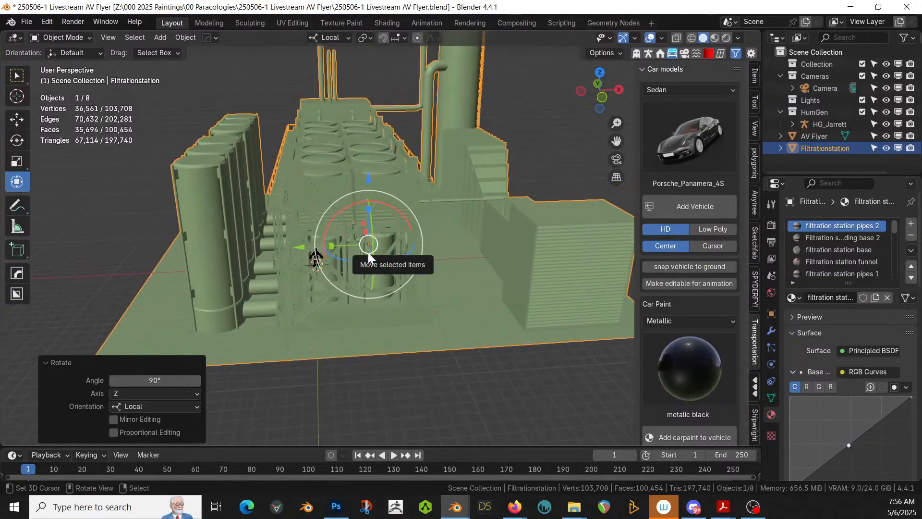
key(g)
key(y)
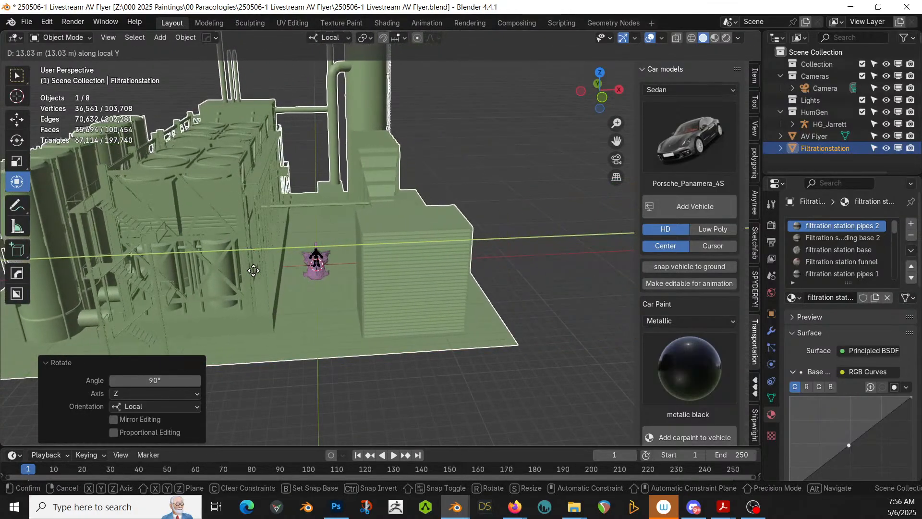
click(254, 270)
- Switch to Rendered shading and examine the filtration station's scale and layout around the ship
mouse_move(253, 270)
middle_down()
mouse_move(271, 238)
mouse_move(288, 240)
mouse_move(225, 307)
mouse_move(290, 290)
middle_up()
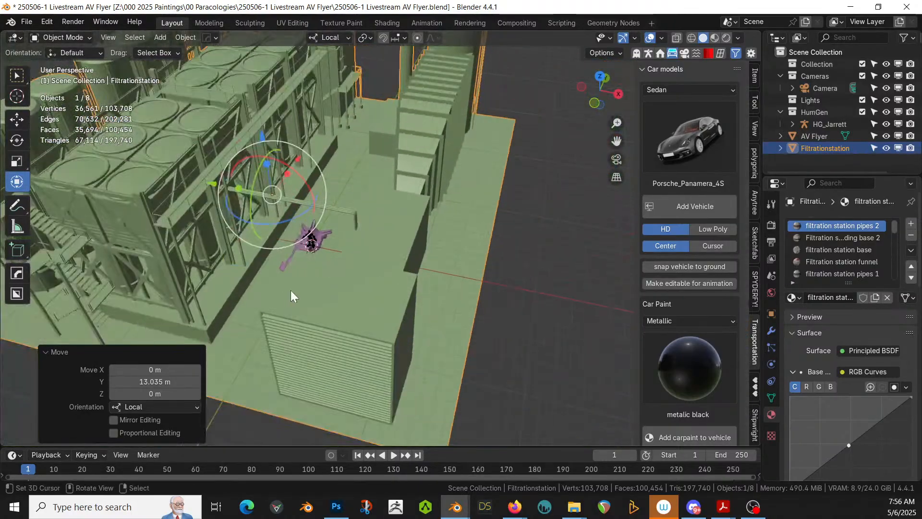
key(z)
key(8)
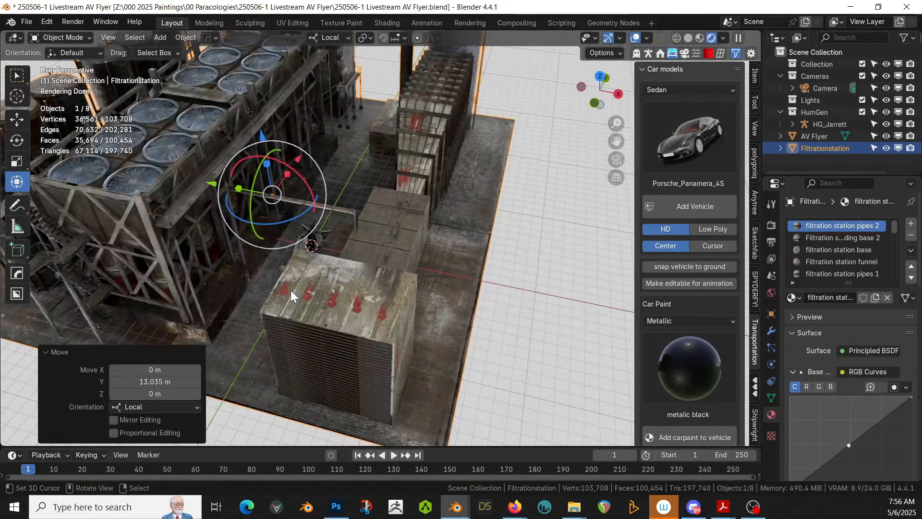
middle_drag(290, 290, 337, 266)
scroll(351, 235, up, 4)
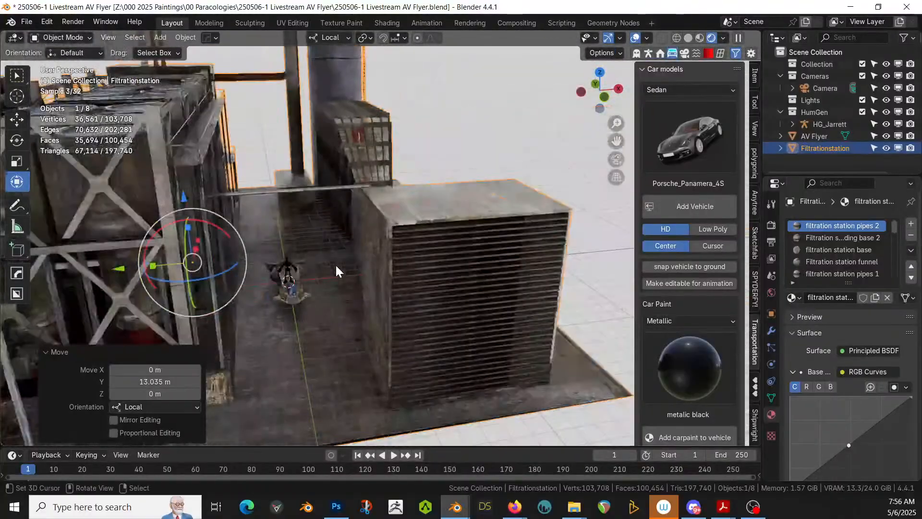
scroll(336, 264, down, 4)
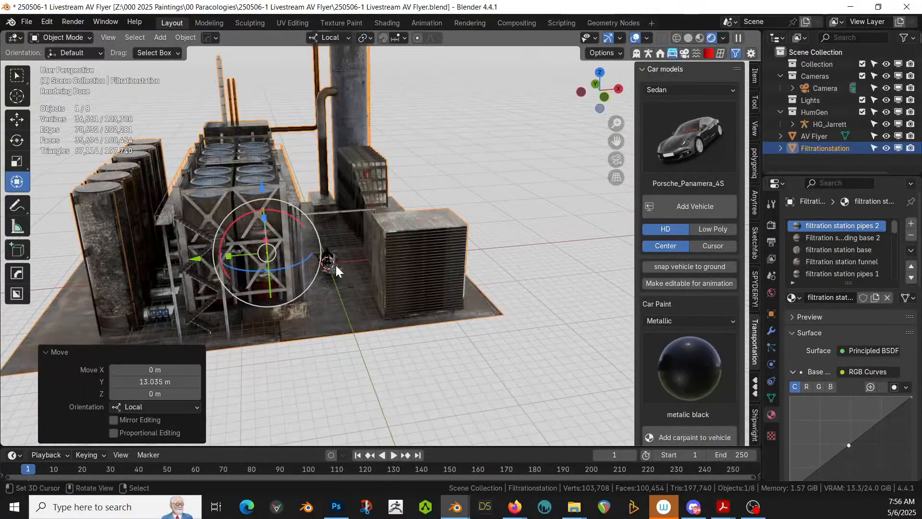
middle_drag(378, 233, 396, 262)
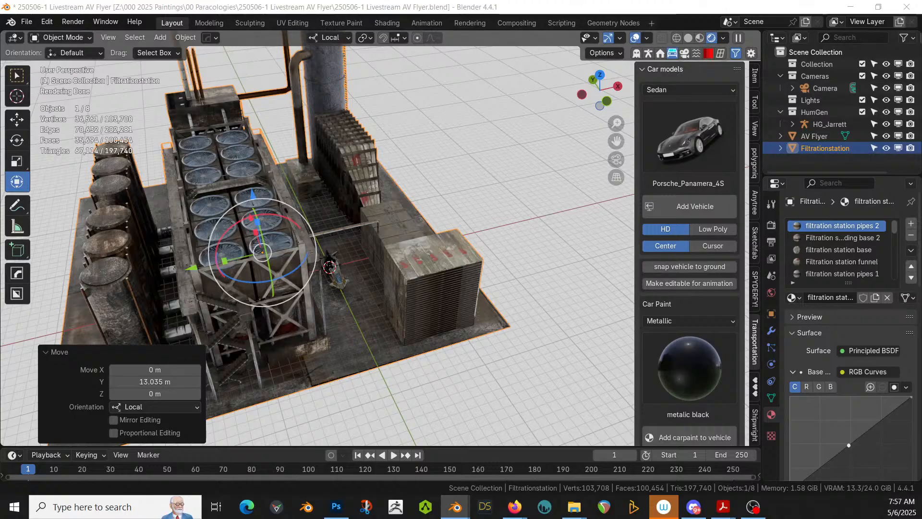
middle_drag(374, 231, 396, 241)
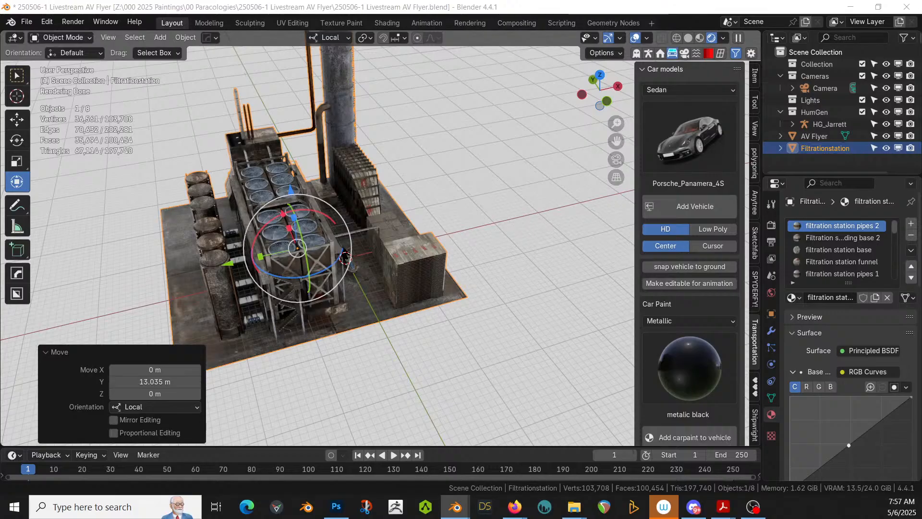
- Place the Generator_A_02 library asset on the ground beside the filtration station
drag(479, 135, 493, 194)
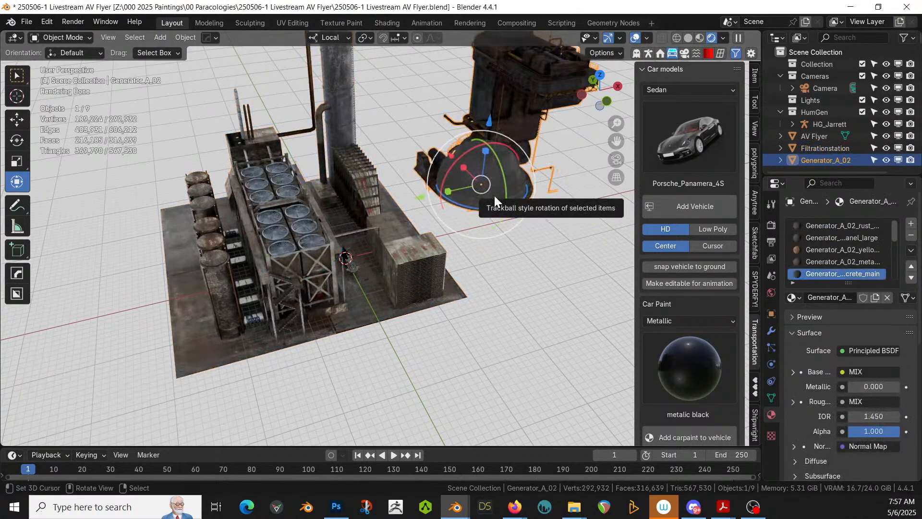
- Set the Photographer camera exposure value to 7.5 to brighten the rendered scene
click(690, 53)
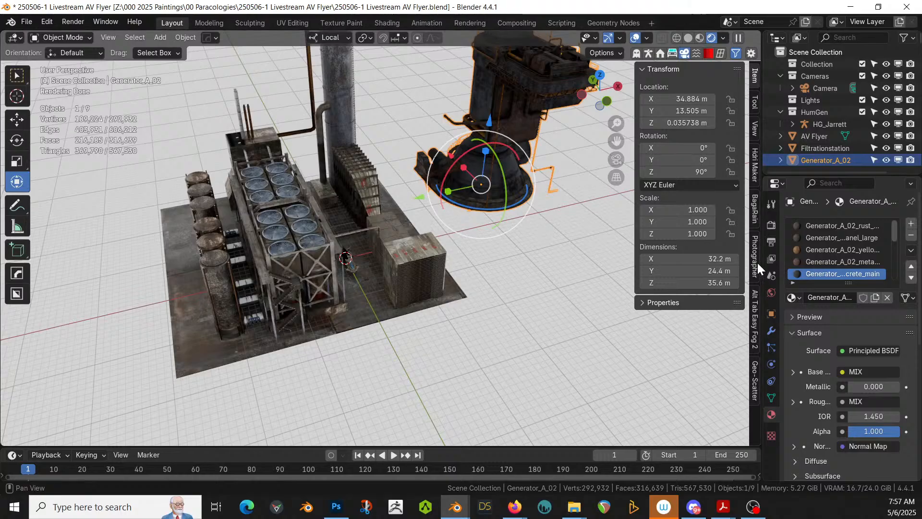
click(754, 244)
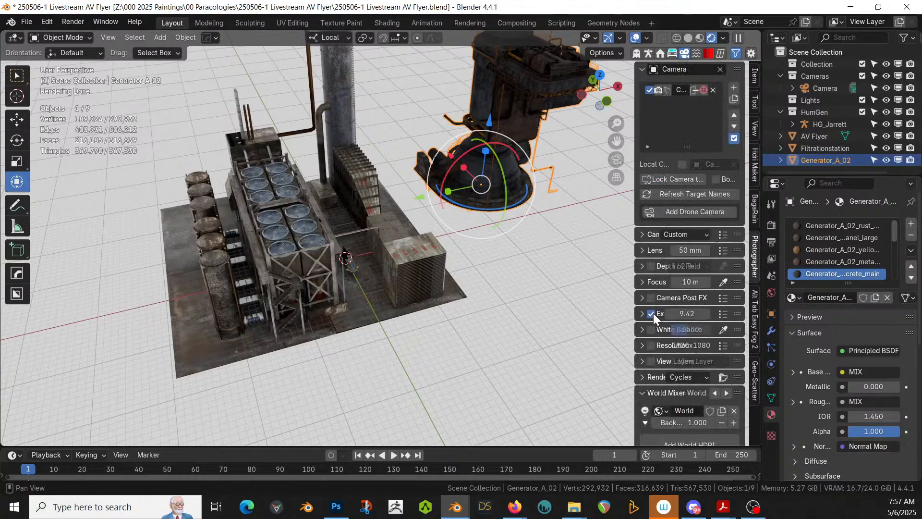
click(691, 315)
text(7)
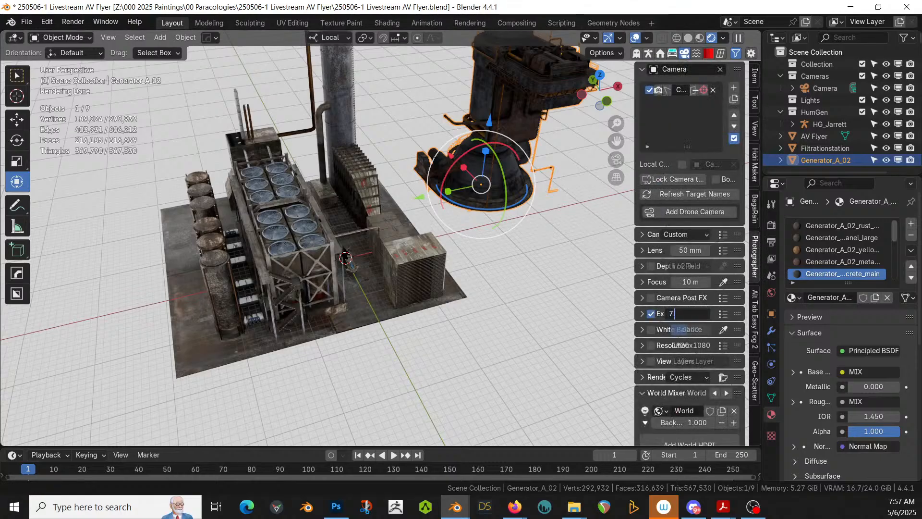
text(.5)
key(Return)
- In top view, move the generator about -36.1 m in X and 37.1 m in Y, behind the filtration station
middle_drag(460, 191, 441, 208)
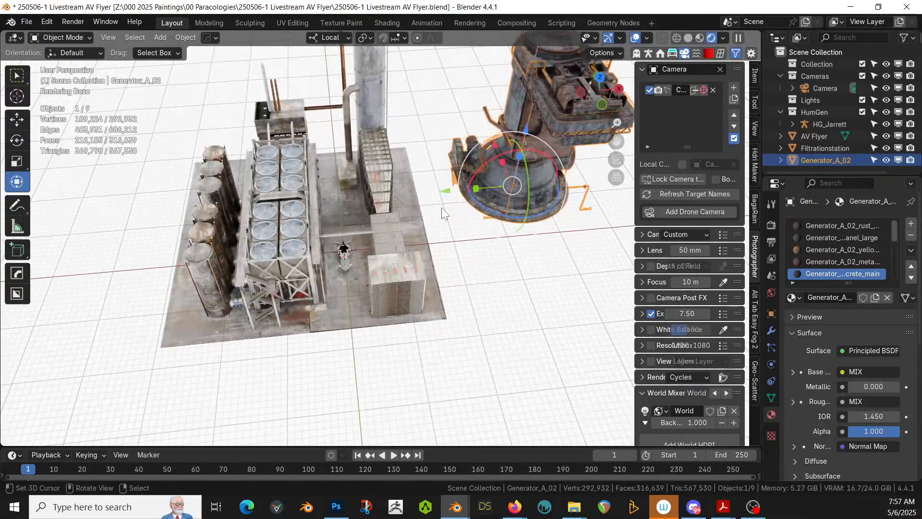
key(KP_7)
scroll(521, 217, down, 3)
key(g)
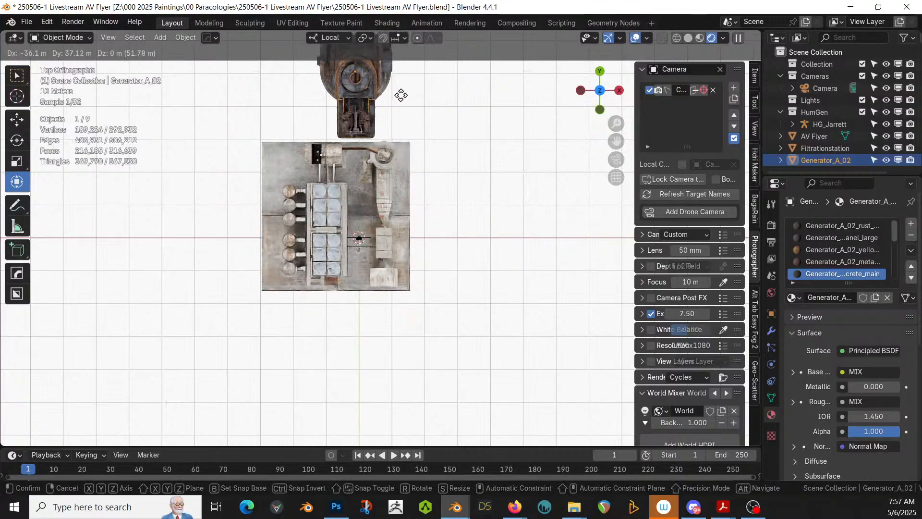
click(400, 95)
- Rotate the generator 90° about its local Z axis
middle_drag(402, 86, 407, 65)
scroll(407, 65, up, 5)
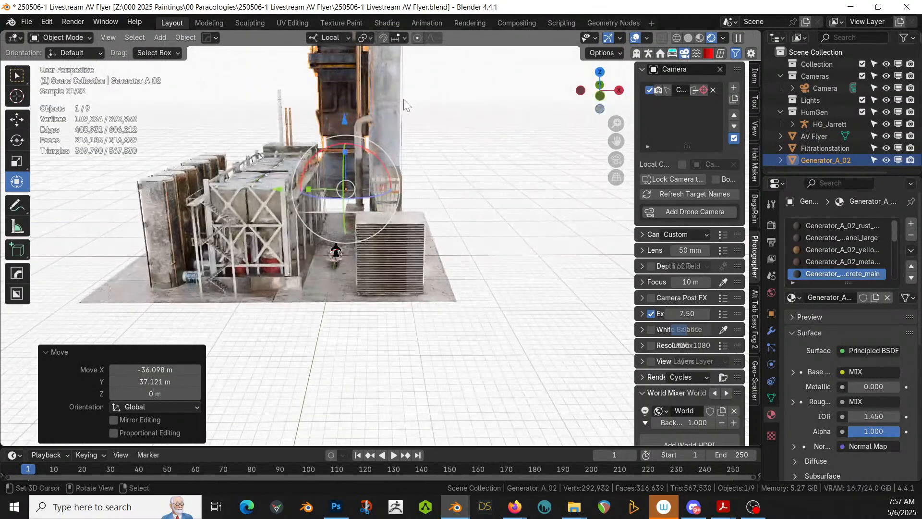
middle_drag(413, 110, 434, 144)
text(r)
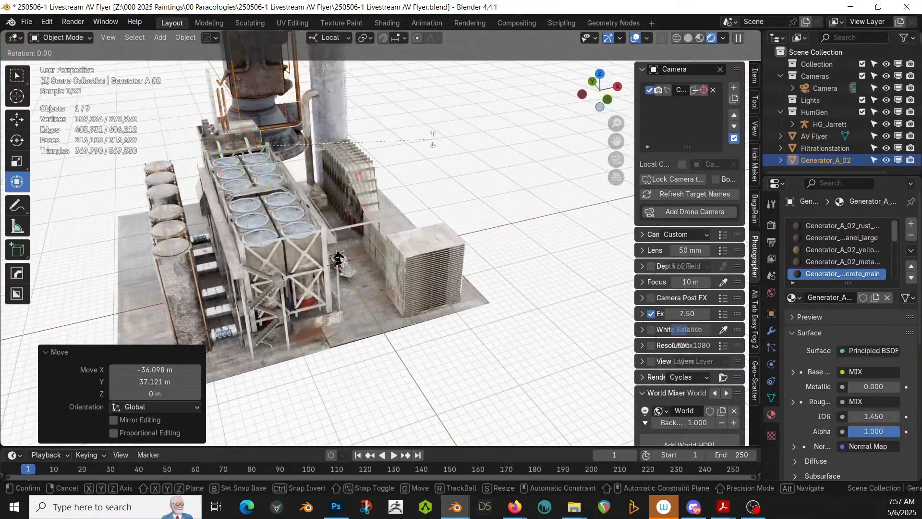
text(z90)
key(Return)
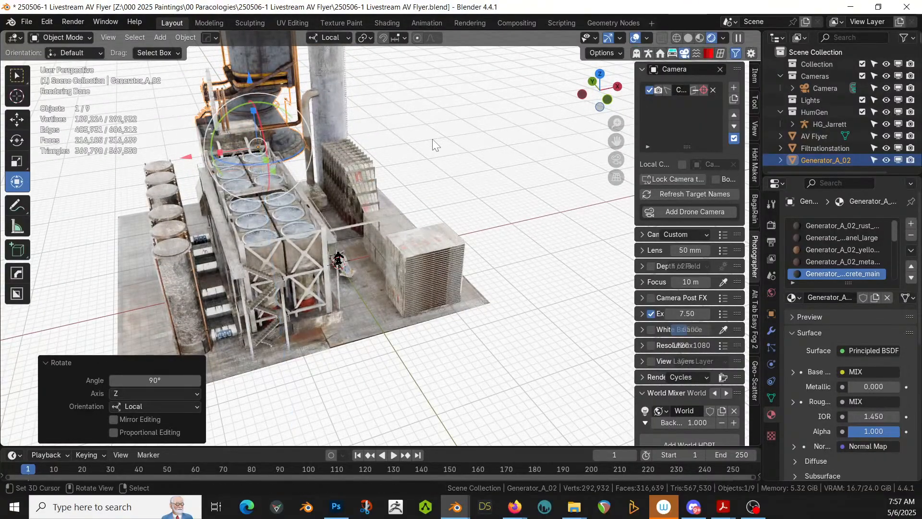
- Lower the generator about 1.46 m along its local Z axis
scroll(432, 140, up, 4)
middle_drag(433, 141, 424, 79)
scroll(418, 91, up, 4)
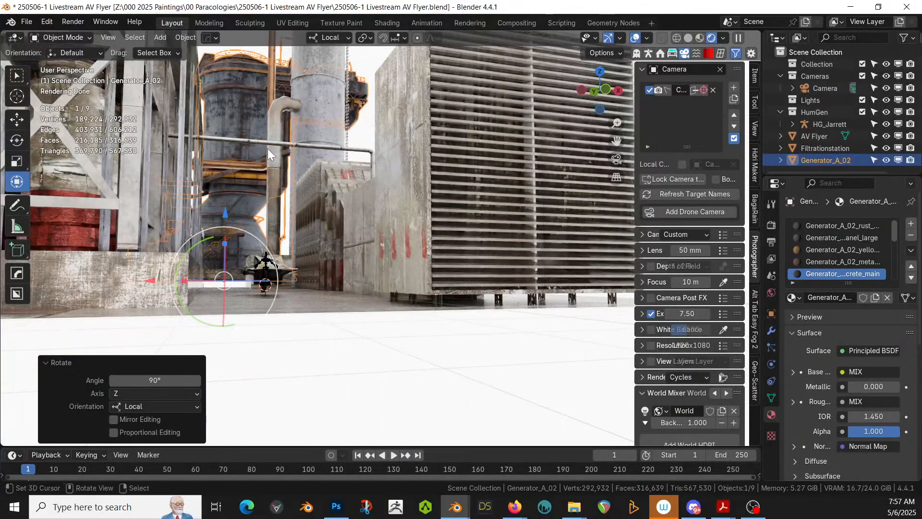
key(g)
key(z)
click(266, 160)
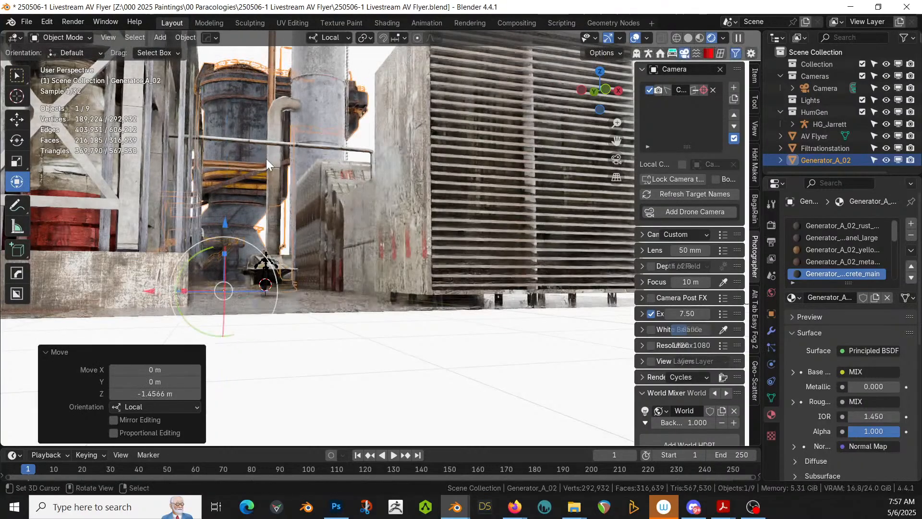
- Switch to Solid shading in top view and add a mesh circle at the world origin
middle_drag(292, 176, 258, 237)
scroll(294, 209, down, 4)
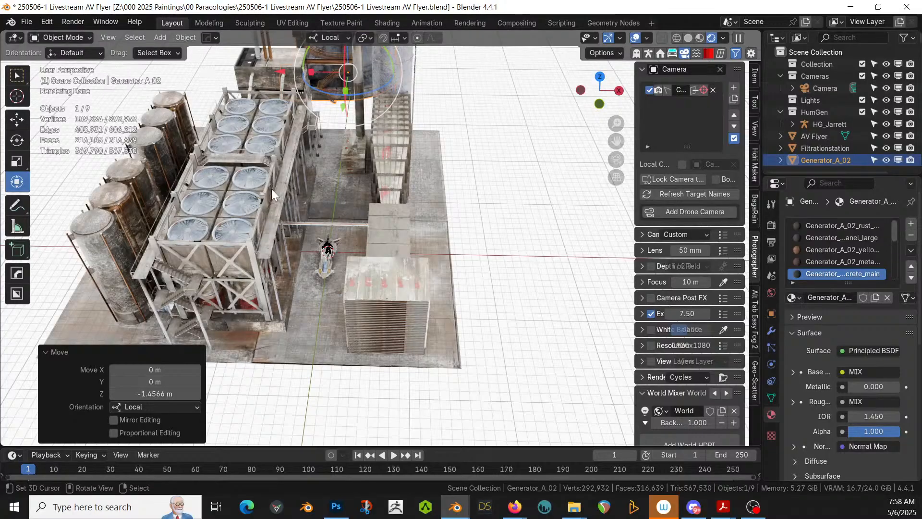
key(KP_7)
key(z)
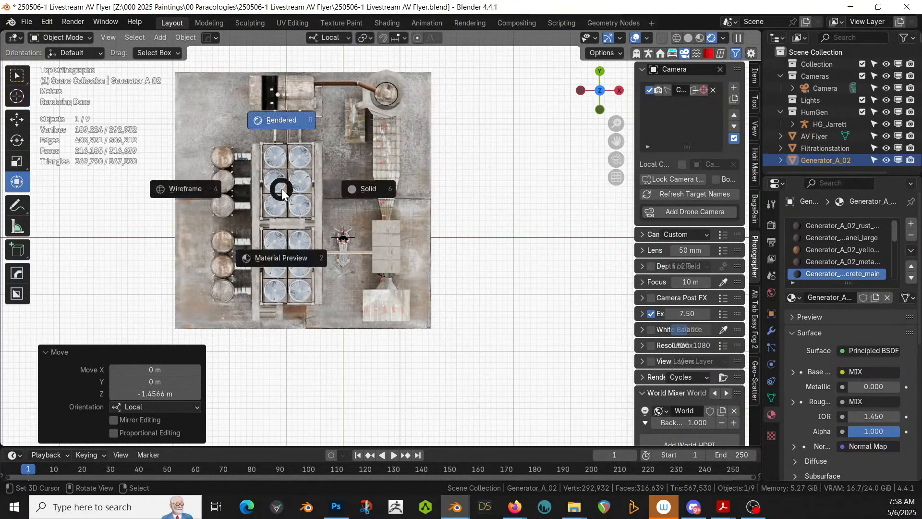
key(6)
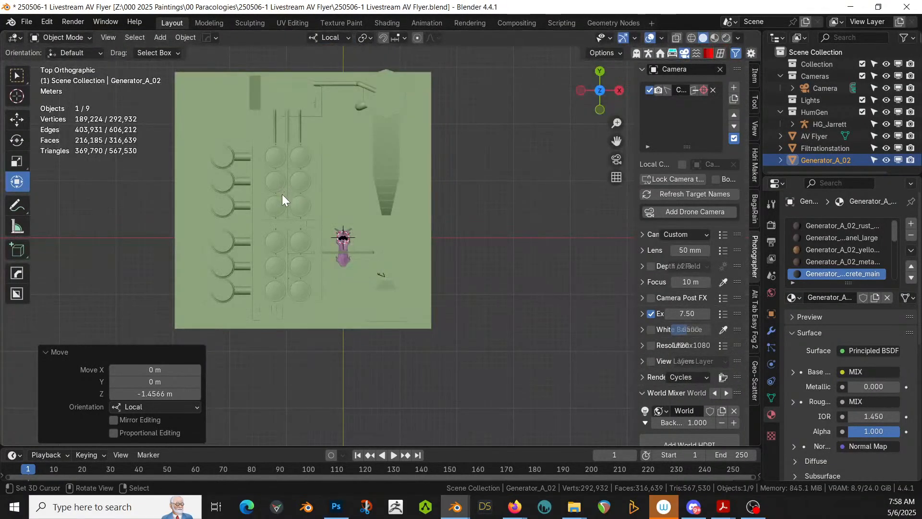
key(shift+a)
mouse_move(237, 182)
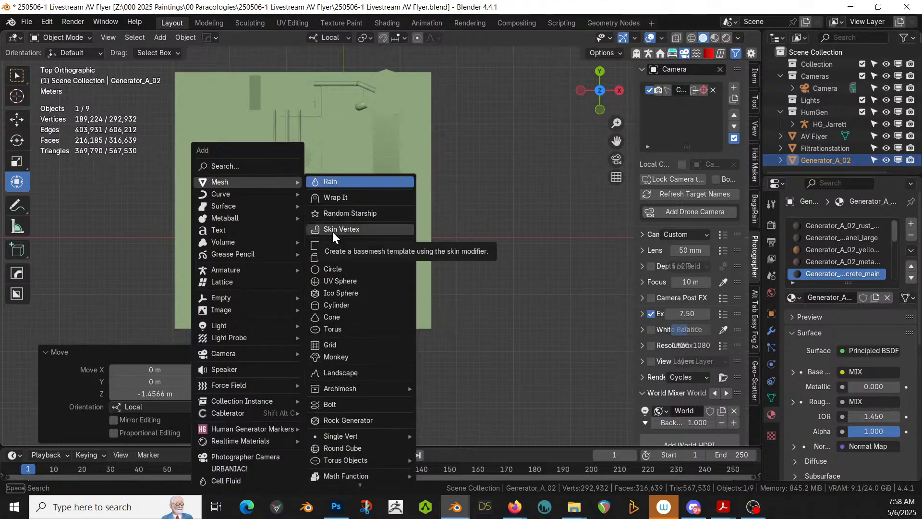
click(340, 270)
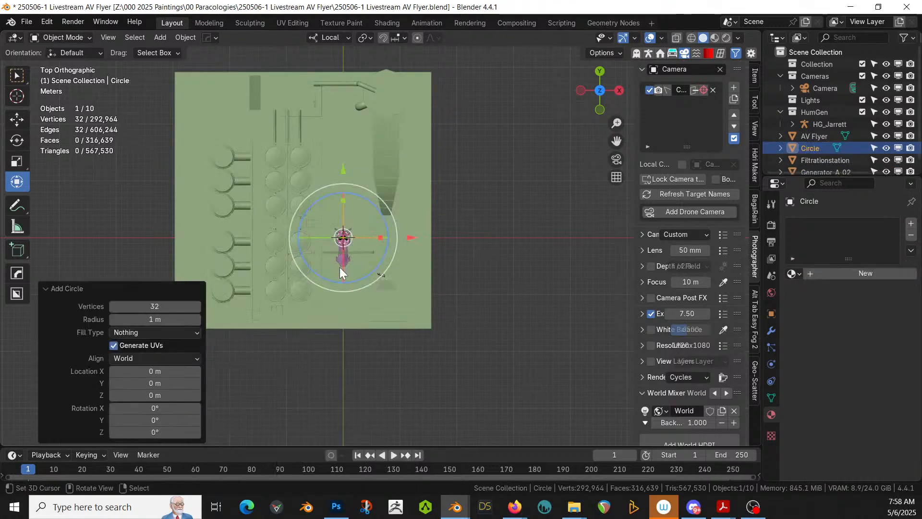
- Scale the circle by a factor of 50 on all three axes
text(s100)
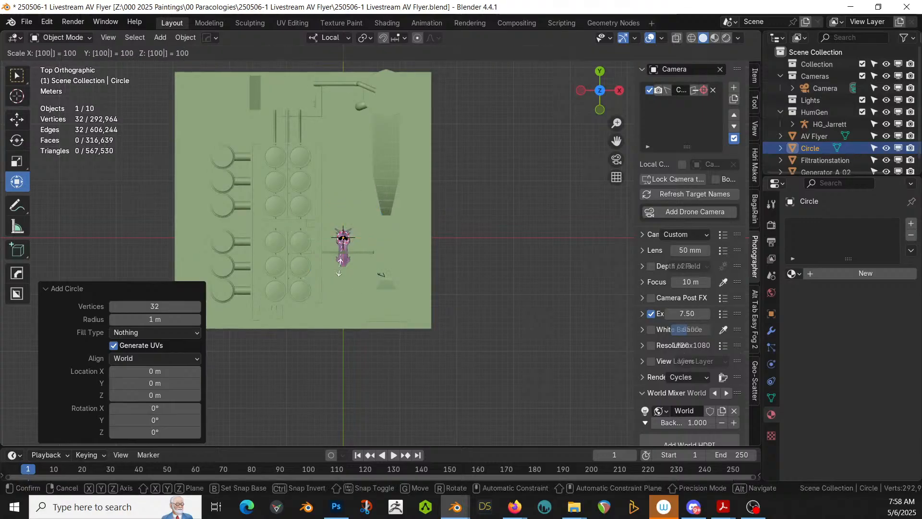
key(Return)
scroll(339, 267, down, 6)
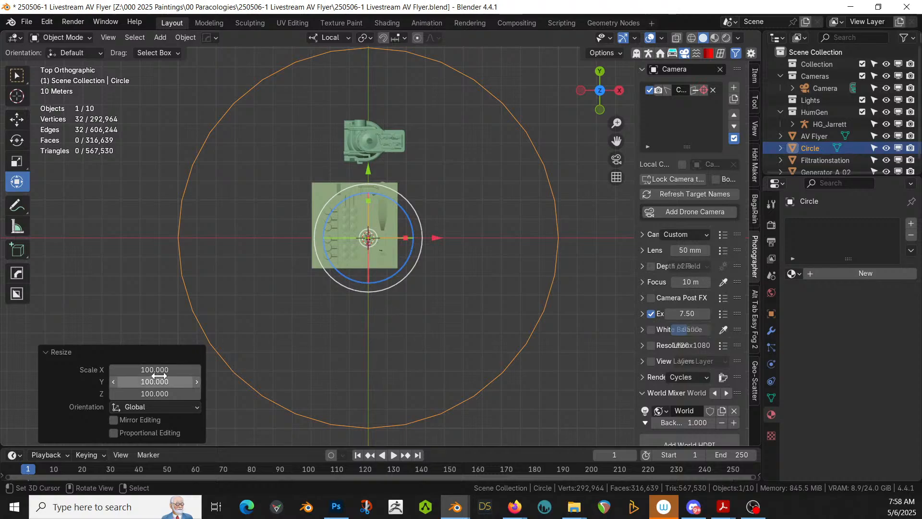
drag(154, 369, 153, 393)
text(50)
key(Return)
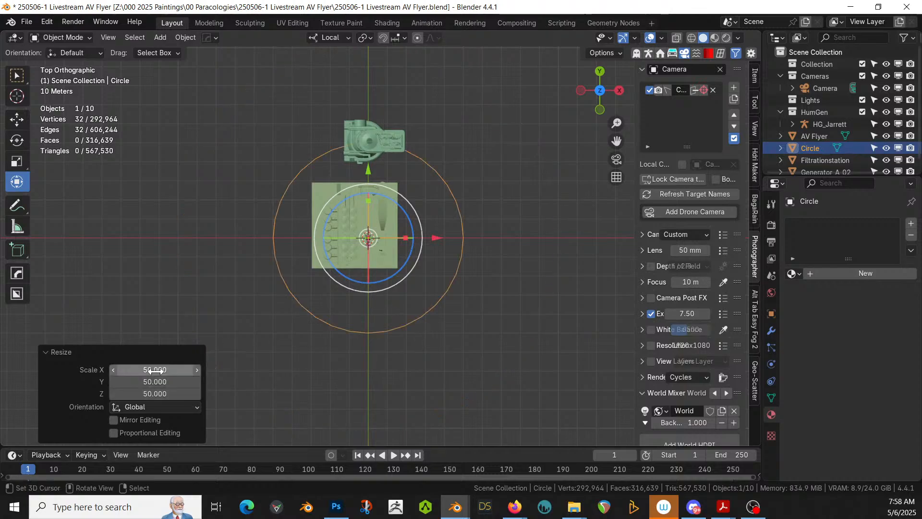
- Move the circle about -3.79 m in X and 15.91 m in Y, and apply its rotation and scale
key(g)
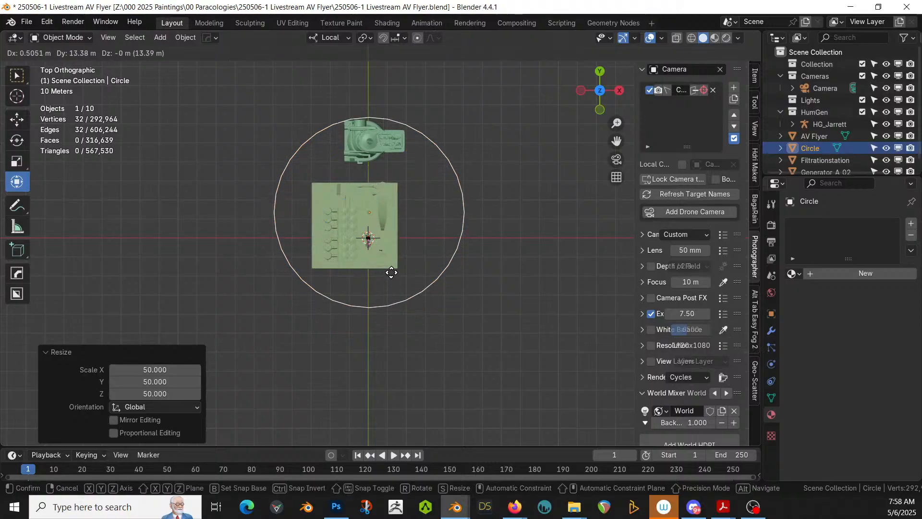
click(383, 268)
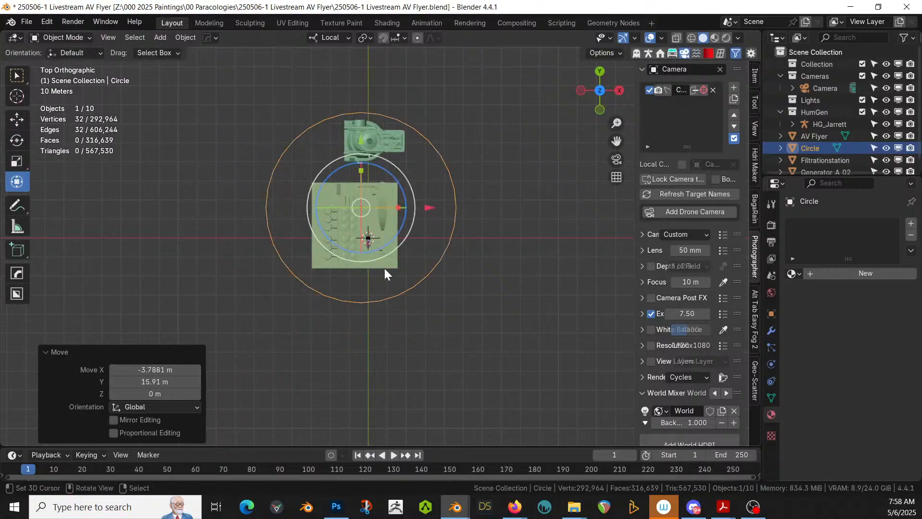
scroll(384, 268, up, 1)
key(ctrl+a)
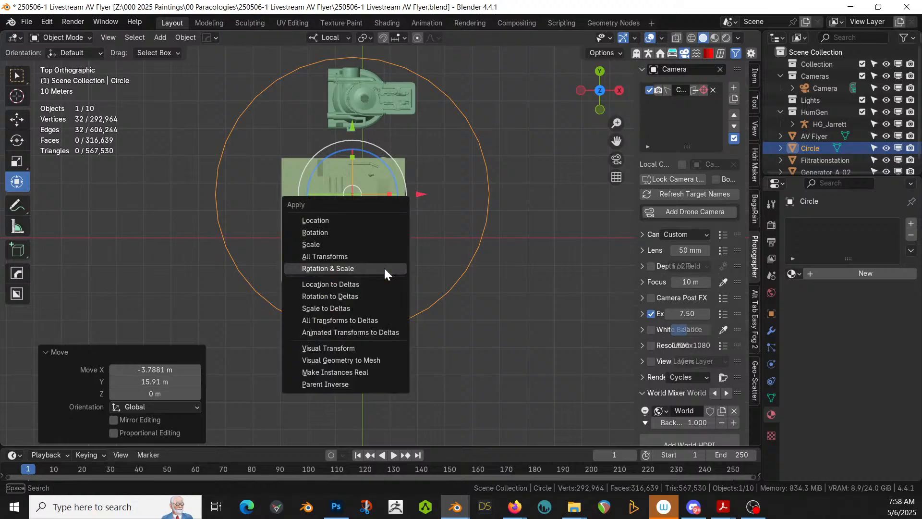
click(382, 268)
- Fill the circle's outline with a single face in Edit Mode
key(Tab)
key(f)
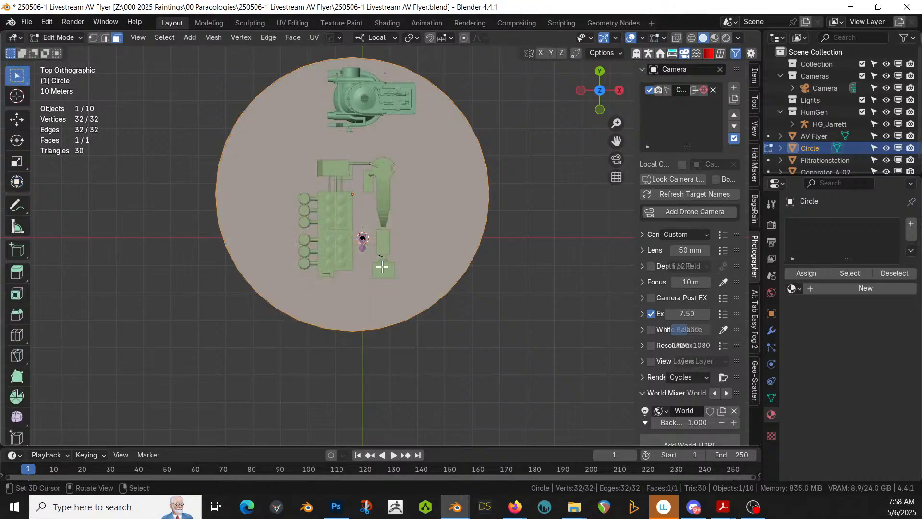
key(Tab)
- Remesh the filled circle with Quad Remesher at a quad count of 250
scroll(383, 266, up, 3)
middle_drag(382, 267, 392, 196)
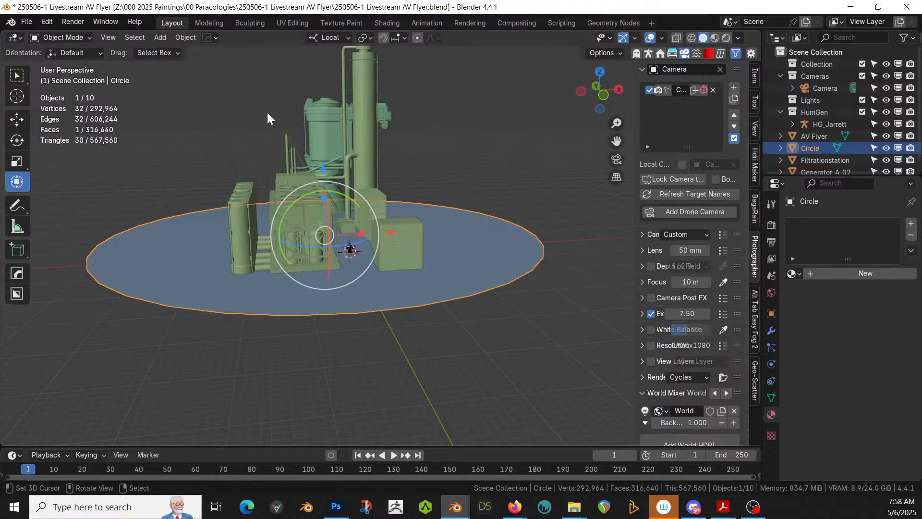
click(720, 54)
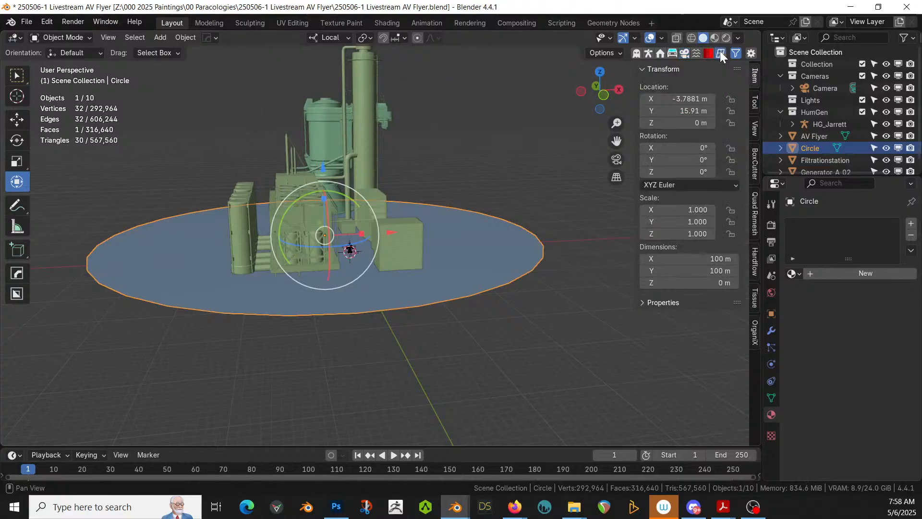
click(753, 222)
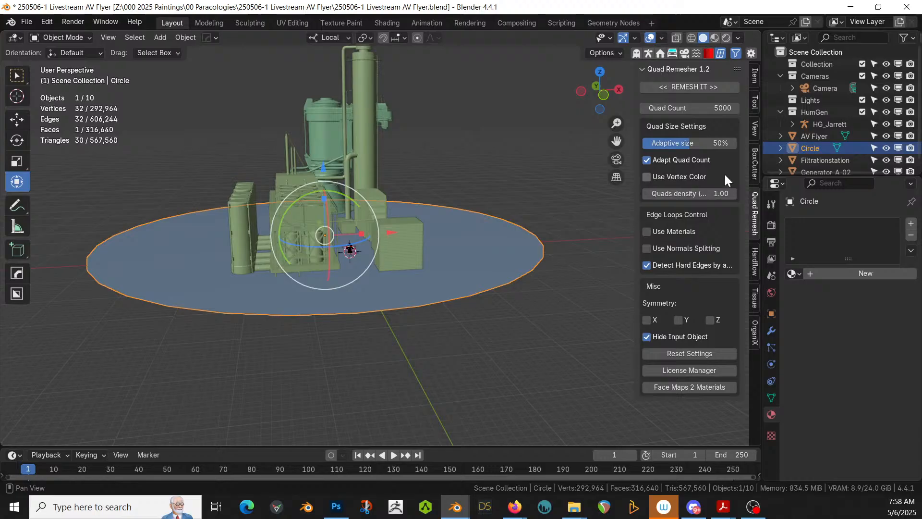
click(695, 107)
text(250)
key(Return)
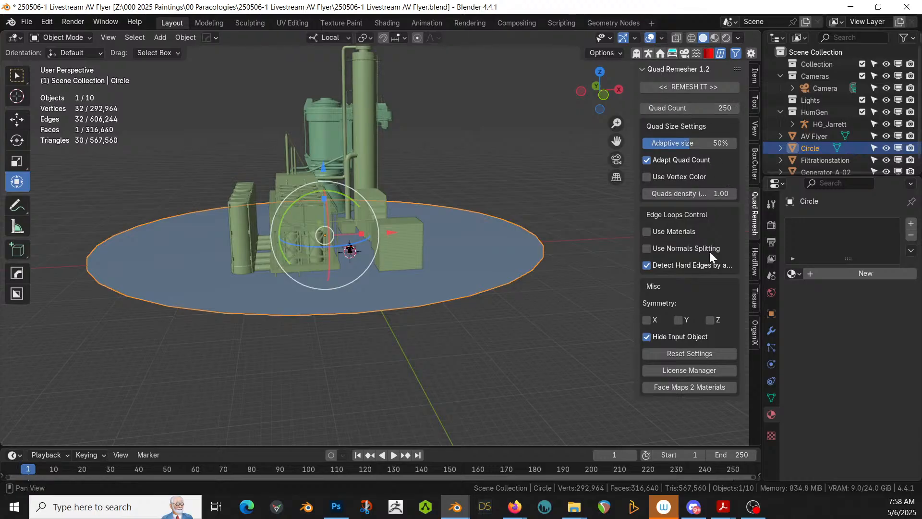
click(688, 86)
- Delete the hidden original circle, select the remeshed disc and save the file
click(809, 148)
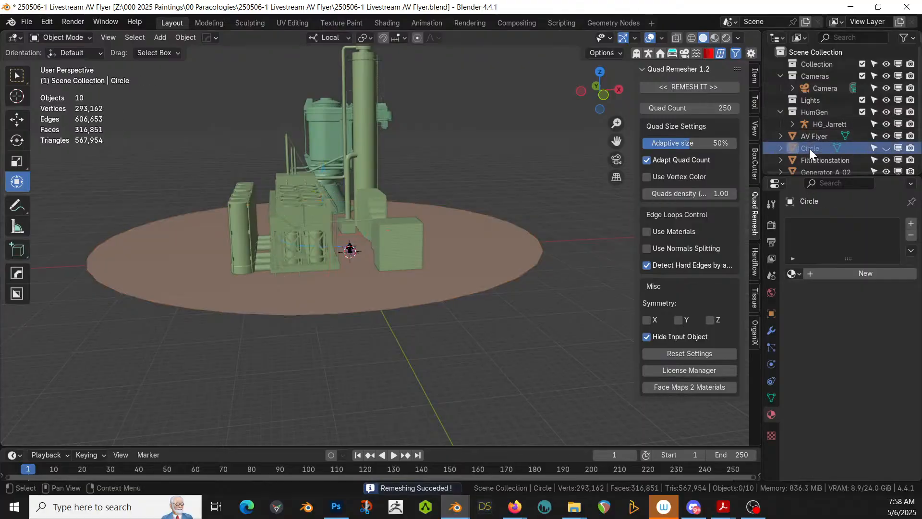
key(Delete)
click(482, 227)
middle_drag(482, 237, 485, 264)
key(ctrl+s)
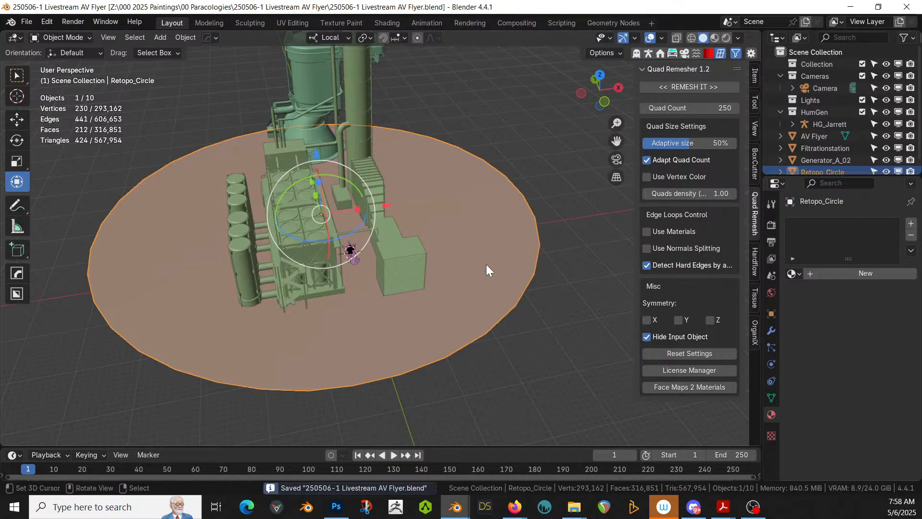
- Add the terrain generator modifier from the Terrain category to the remeshed disc
click(771, 330)
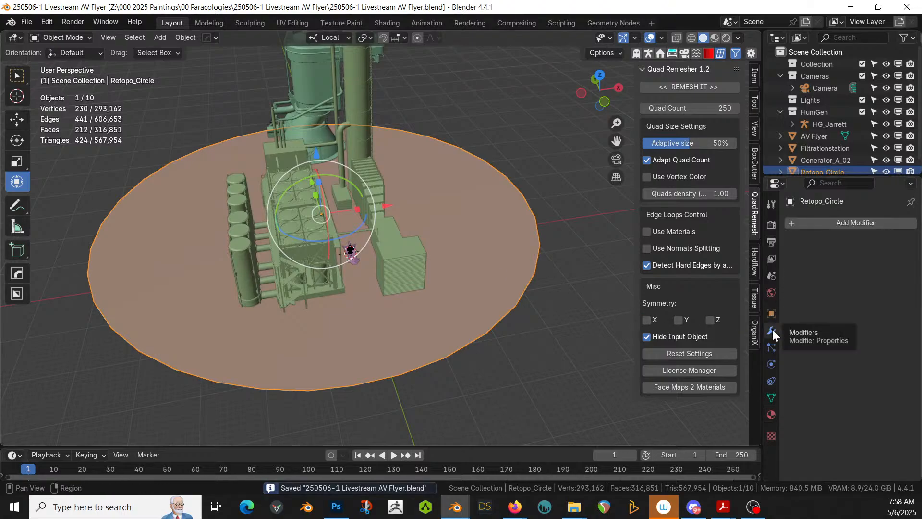
click(820, 224)
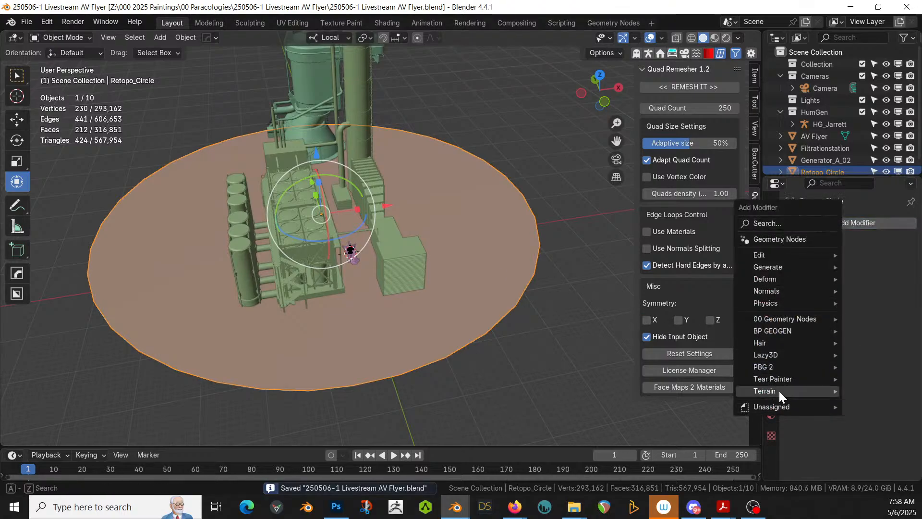
mouse_move(779, 391)
click(677, 414)
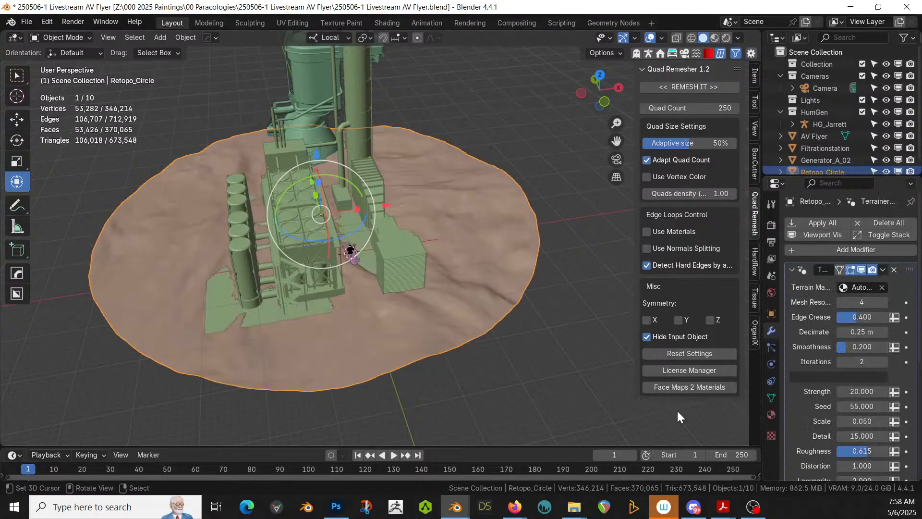
- Set the Strength of the terrain modifier's second noise group to 2
scroll(438, 283, up, 4)
middle_drag(437, 281, 428, 242)
scroll(859, 346, down, 4)
scroll(874, 364, down, 4)
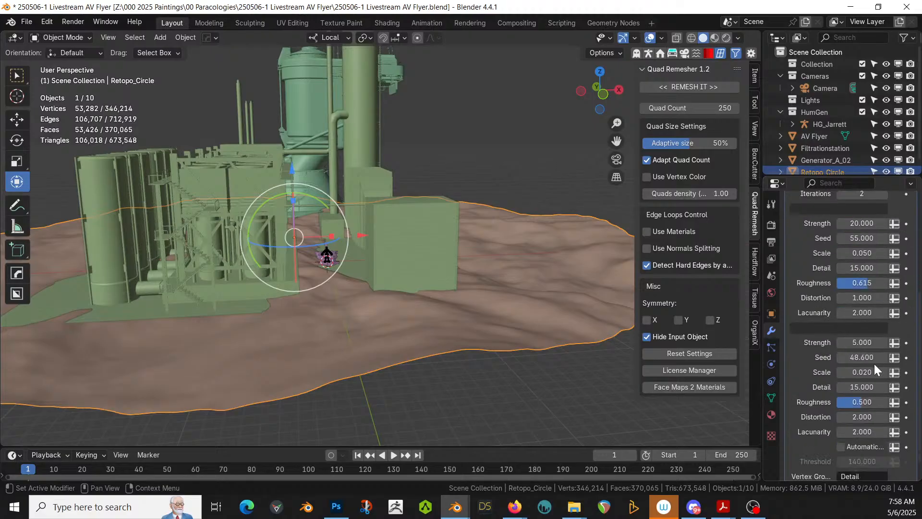
click(861, 343)
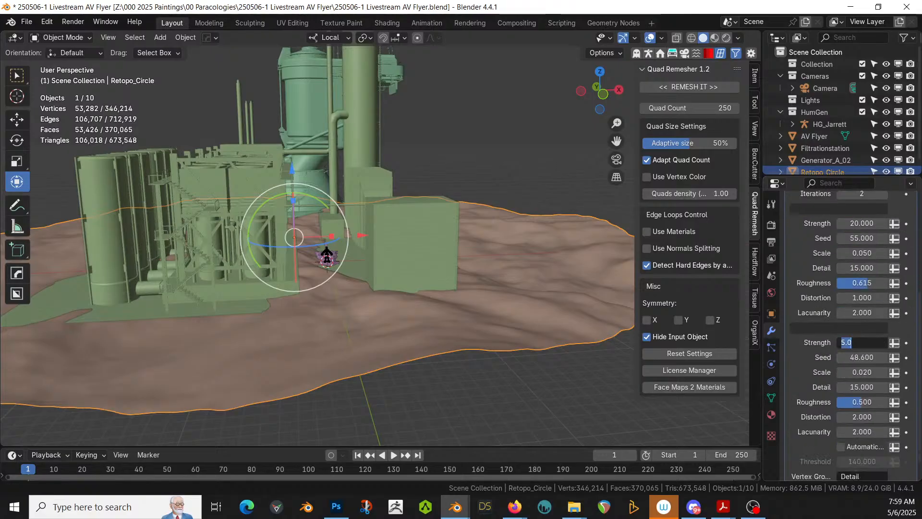
text(2)
key(Return)
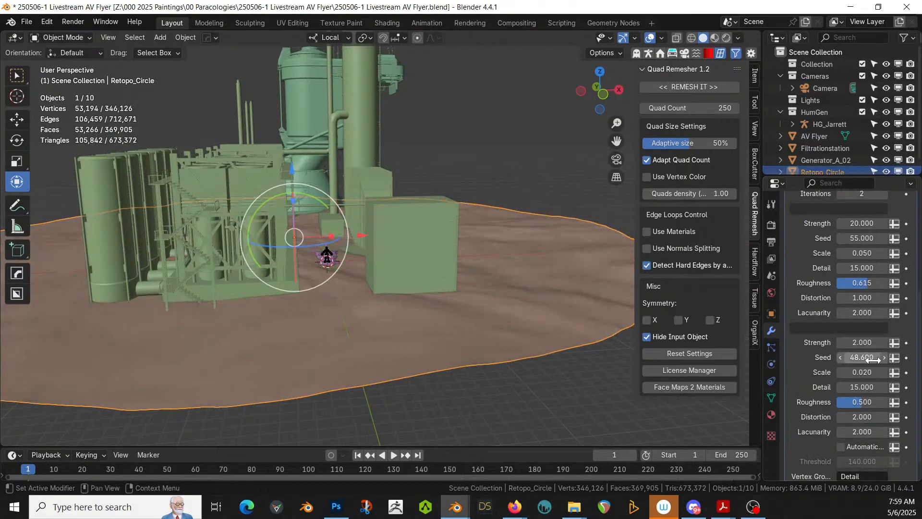
- Set the terrain modifier's second noise group to a Scale of 0.55 and a Strength of 1
mouse_move(859, 372)
mouse_down()
mouse_move(875, 372)
mouse_move(859, 368)
mouse_up()
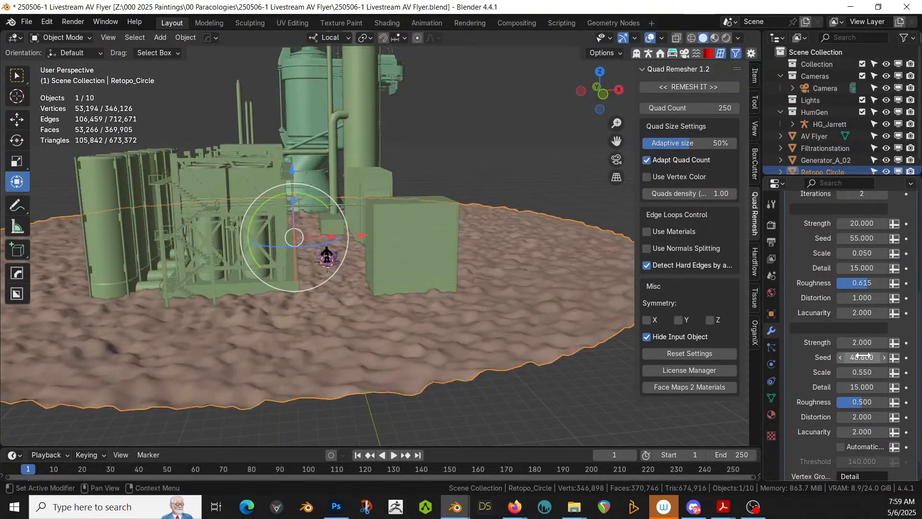
click(863, 343)
text(1)
key(Return)
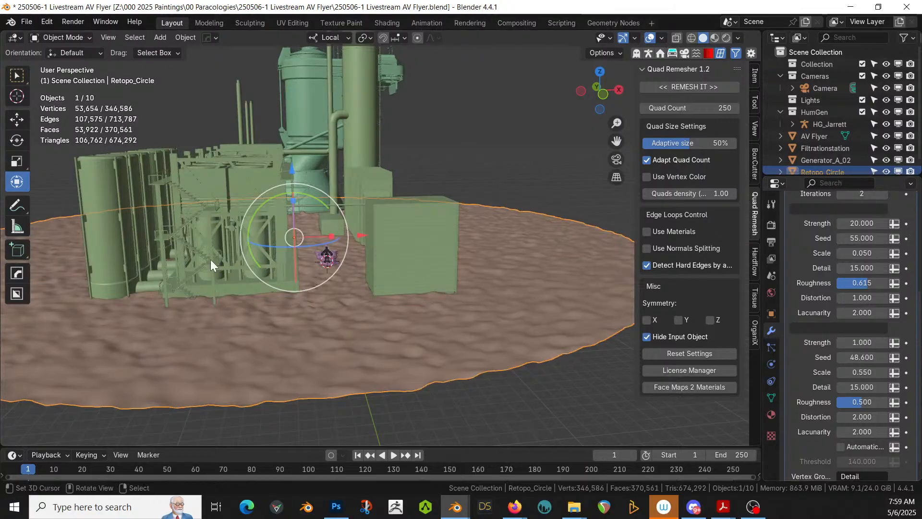
middle_drag(212, 255, 252, 354)
scroll(272, 249, up, 2)
scroll(253, 353, down, 2)
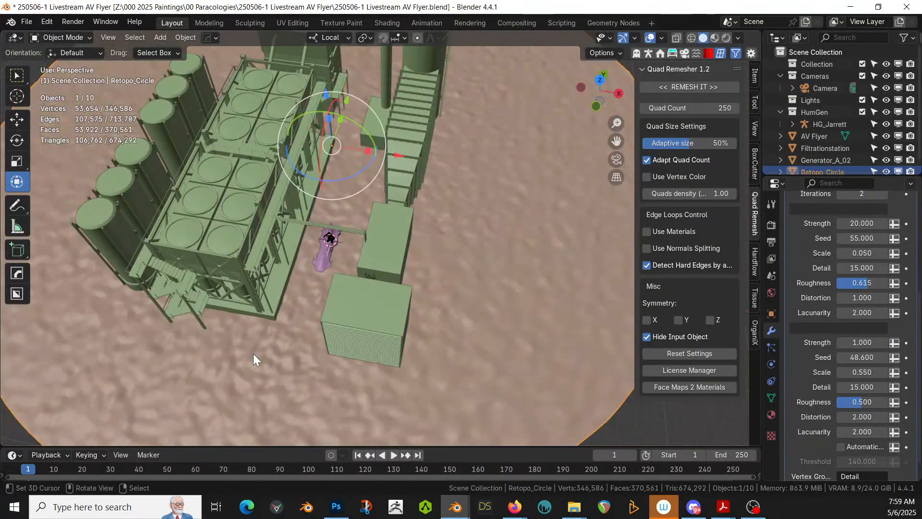
- Try to circle-select the disc's coarse faces along the passage between the buildings in a top view
key(KP_7)
key(Tab)
scroll(319, 295, up, 3)
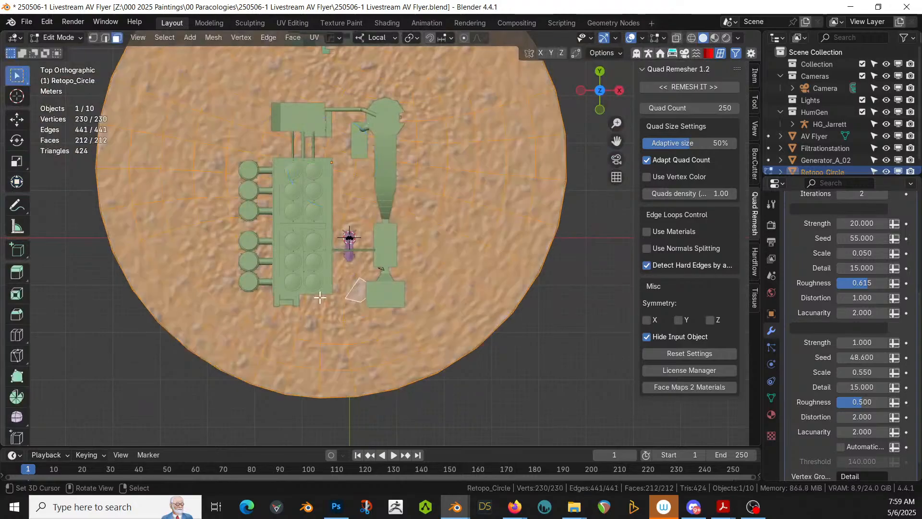
key(alt+a)
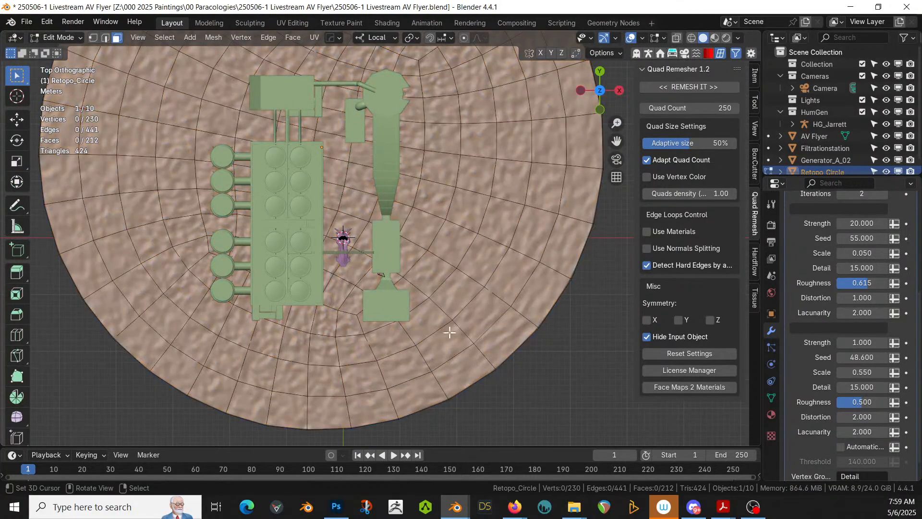
key(c)
mouse_move(330, 300)
mouse_down()
mouse_move(347, 182)
mouse_move(335, 109)
mouse_up()
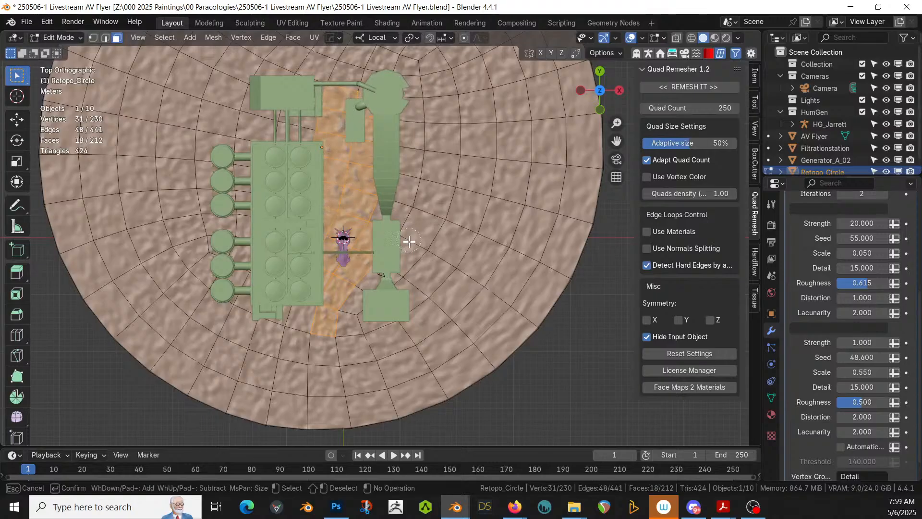
key(Escape)
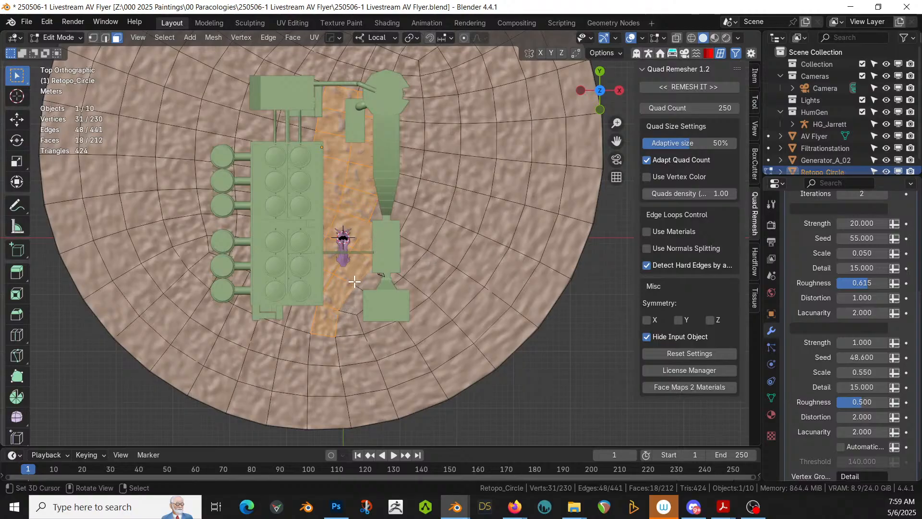
- Subdivide all faces of the disc once and clear the selection
key(Tab)
key(Tab)
key(a)
right_click(377, 274)
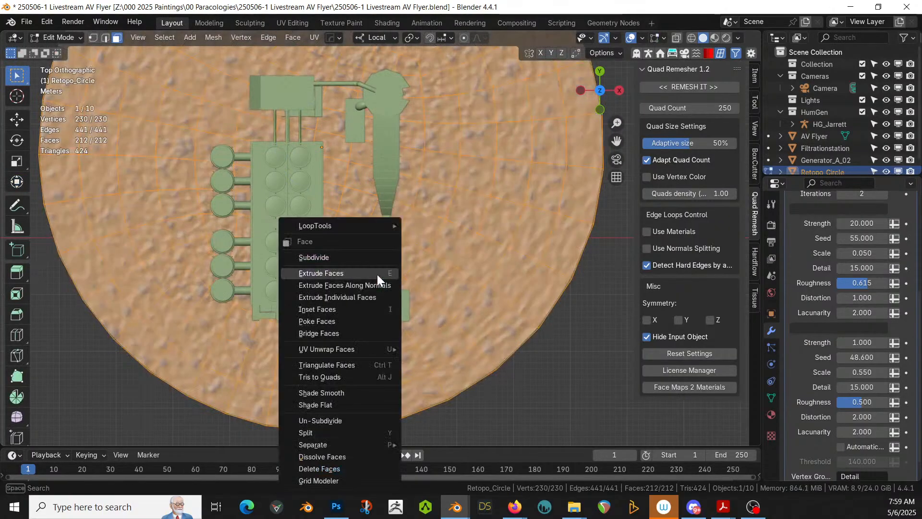
click(354, 259)
click(571, 382)
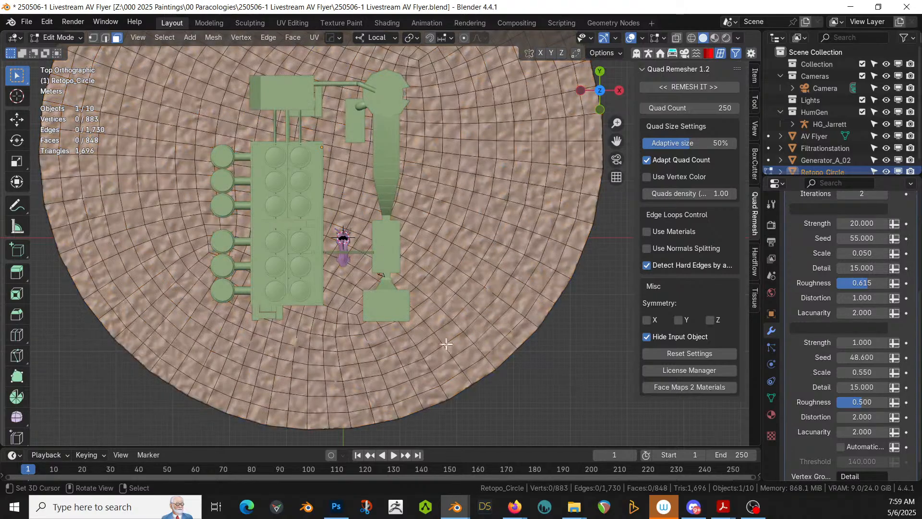
- Circle-select the subdivided ground faces along the passage between the tank building and the exhaust structures
key(c)
mouse_move(355, 307)
mouse_down()
mouse_move(344, 284)
mouse_move(343, 75)
mouse_up()
drag(353, 223, 350, 206)
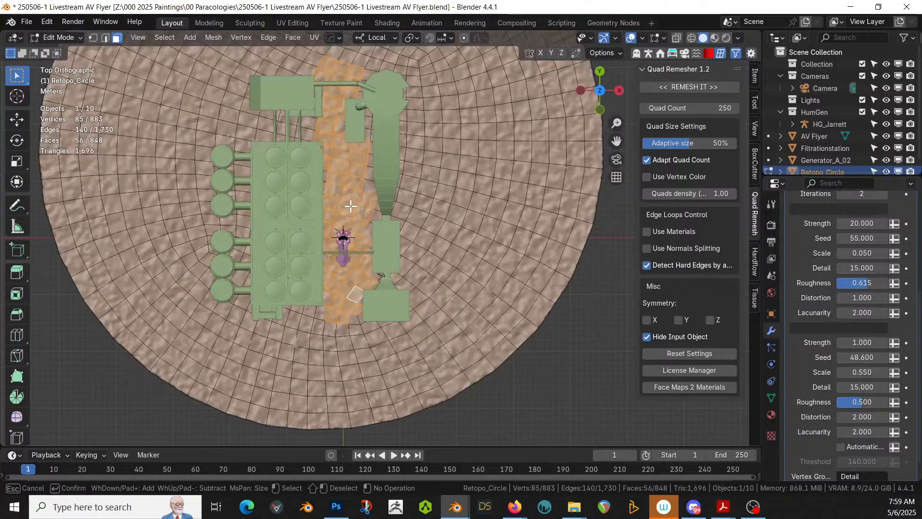
right_click(592, 296)
- Create a vertex group named Detail from the selected faces at weight 1 and leave mesh editing
click(771, 397)
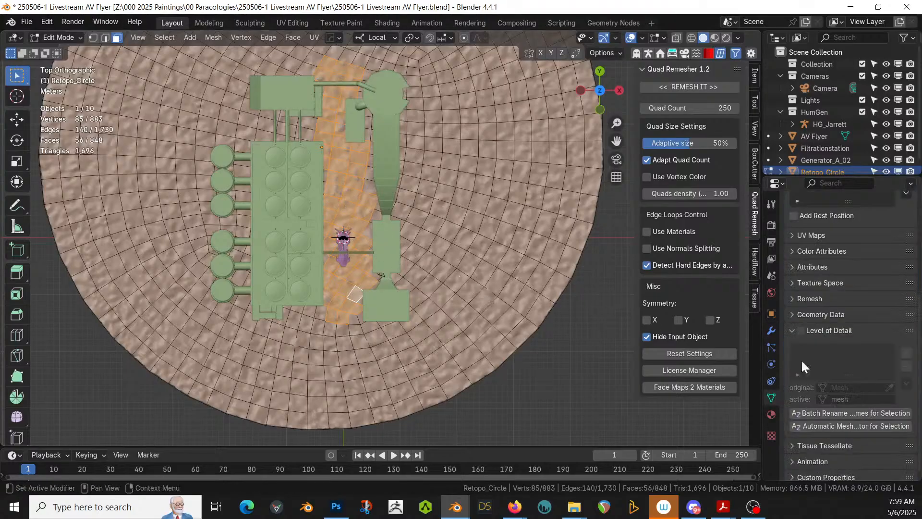
scroll(868, 300, up, 7)
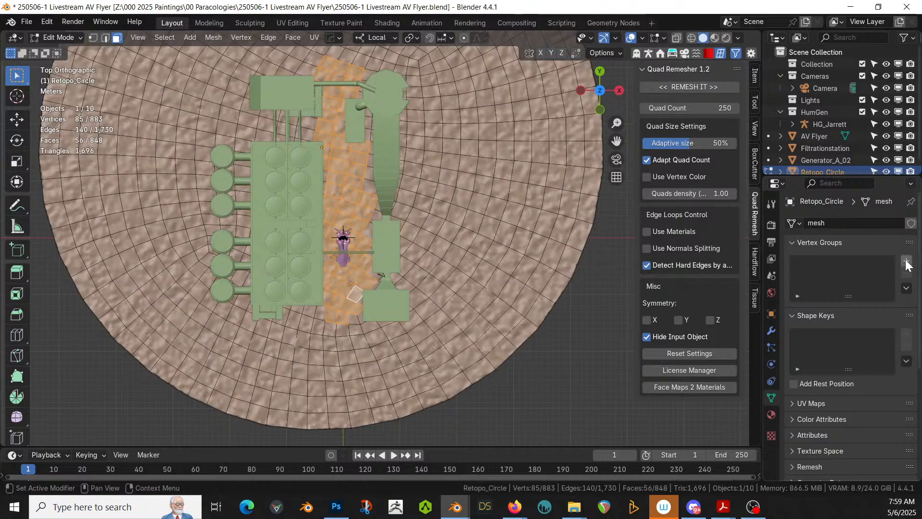
click(906, 261)
click(803, 335)
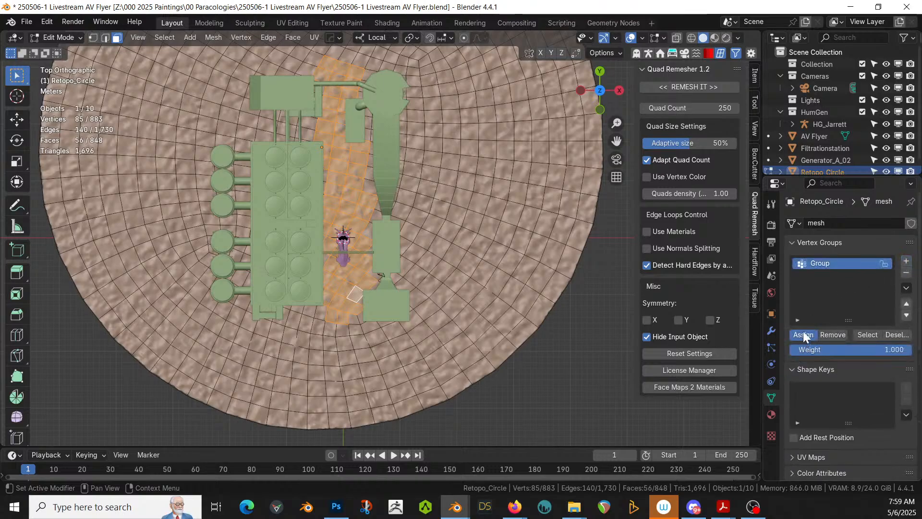
double_click(818, 262)
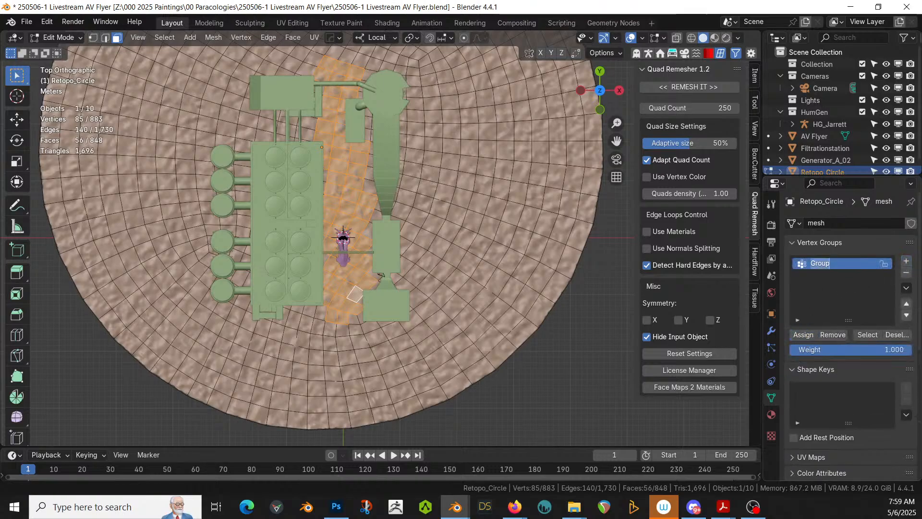
key(Return)
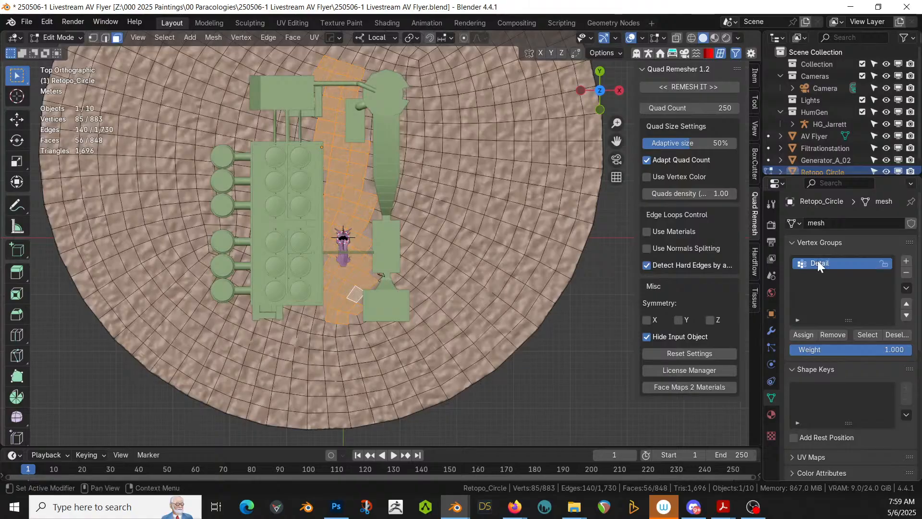
key(Tab)
- Lower the terrain disc about 0.566 m along its local Z axis beneath the buildings
scroll(411, 249, up, 2)
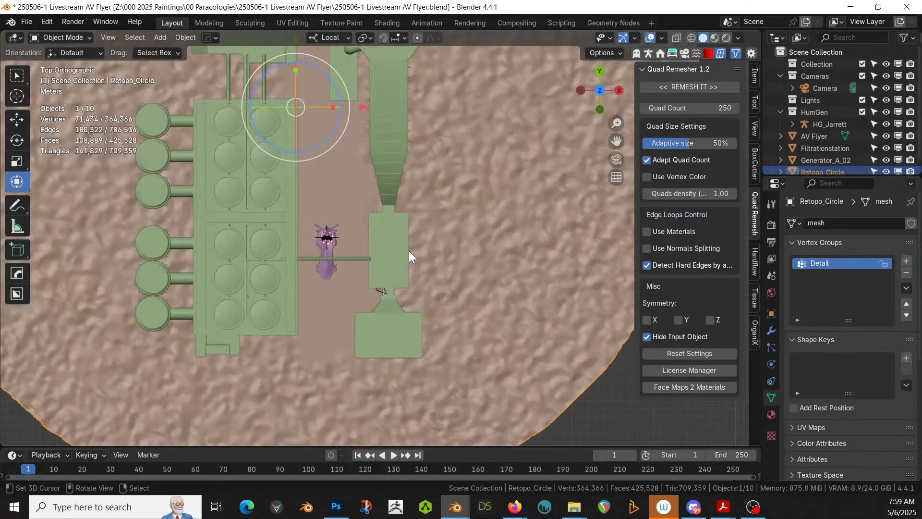
middle_drag(409, 250, 397, 151)
scroll(397, 151, up, 2)
scroll(358, 252, up, 2)
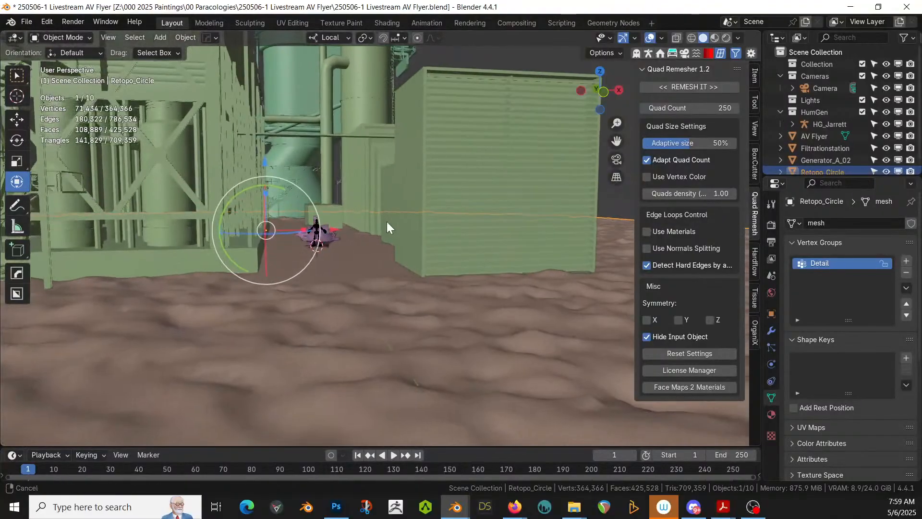
key(g)
key(z)
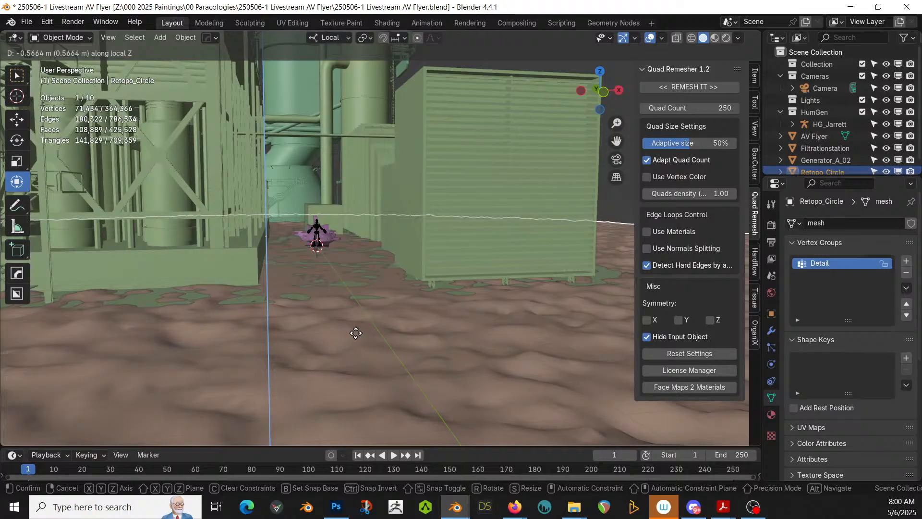
click(355, 331)
mouse_move(360, 333)
middle_down()
mouse_move(362, 354)
mouse_move(382, 320)
mouse_move(367, 327)
mouse_move(352, 375)
mouse_move(376, 321)
mouse_move(393, 339)
mouse_move(320, 373)
mouse_move(310, 367)
mouse_move(359, 345)
middle_up()
scroll(362, 351, up, 5)
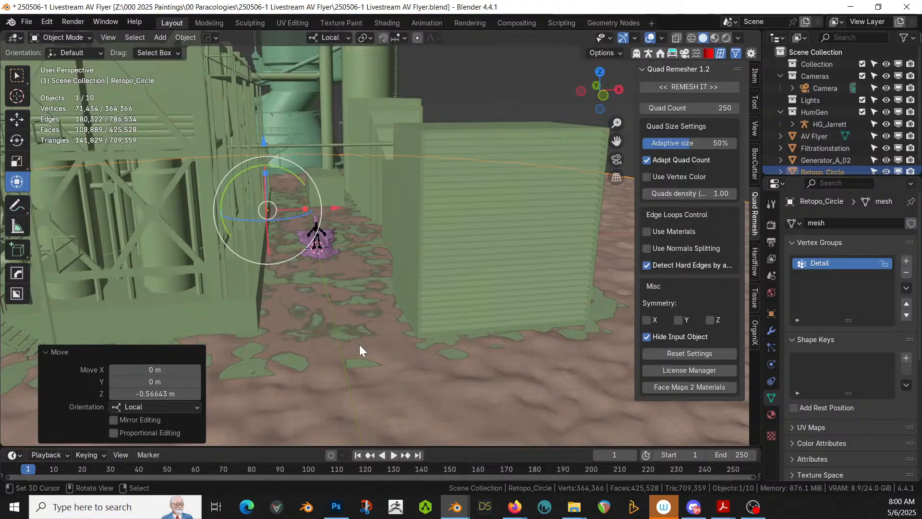
scroll(500, 290, down, 3)
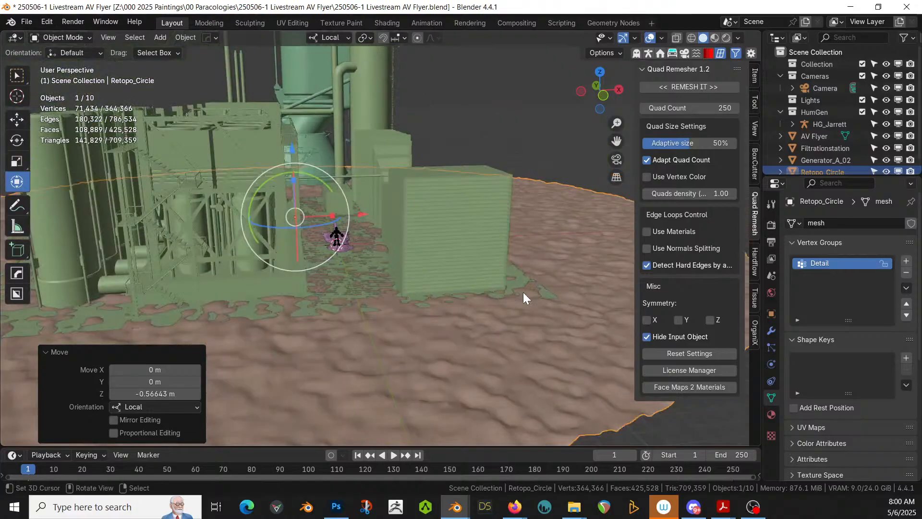
- Set the terrain modifier's noise Scale to 0.36 in the first group and 0.1 in the second
click(772, 330)
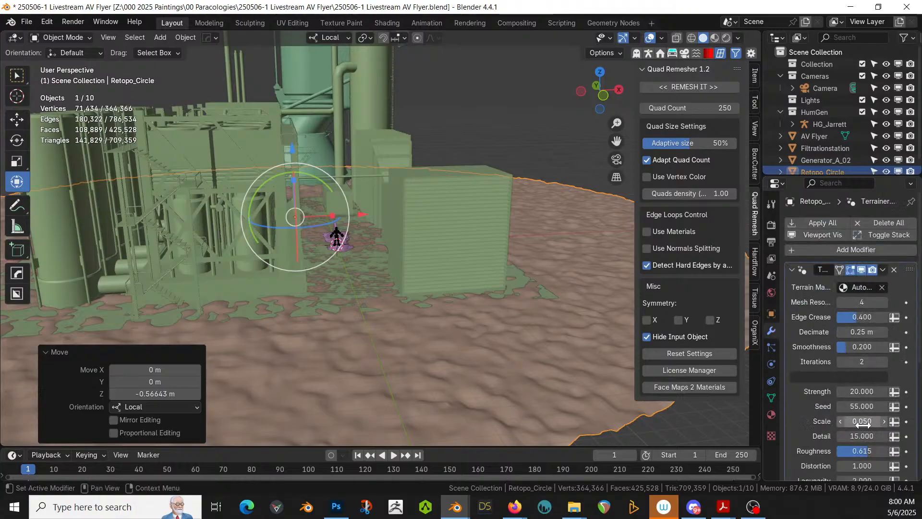
drag(863, 425, 852, 425)
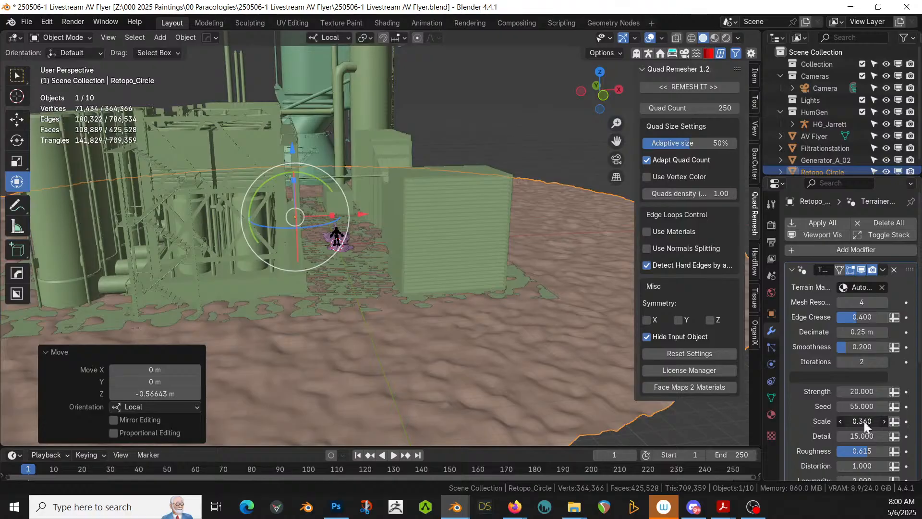
scroll(886, 385, down, 7)
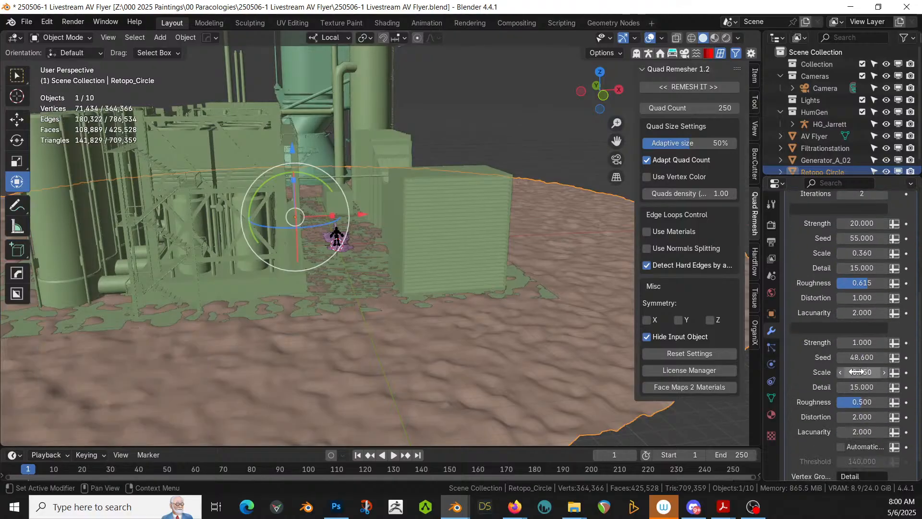
mouse_move(856, 371)
mouse_down()
mouse_move(867, 372)
mouse_move(848, 371)
mouse_up()
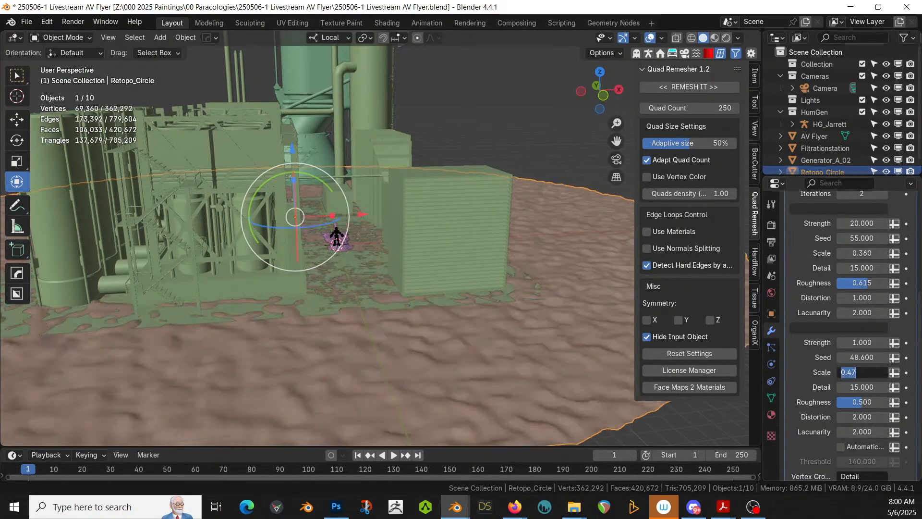
key(Return)
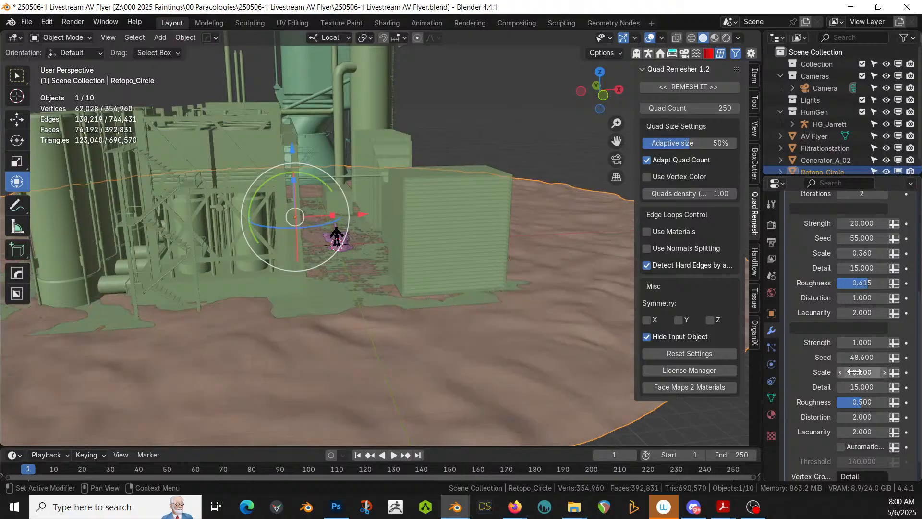
middle_drag(440, 310, 418, 382)
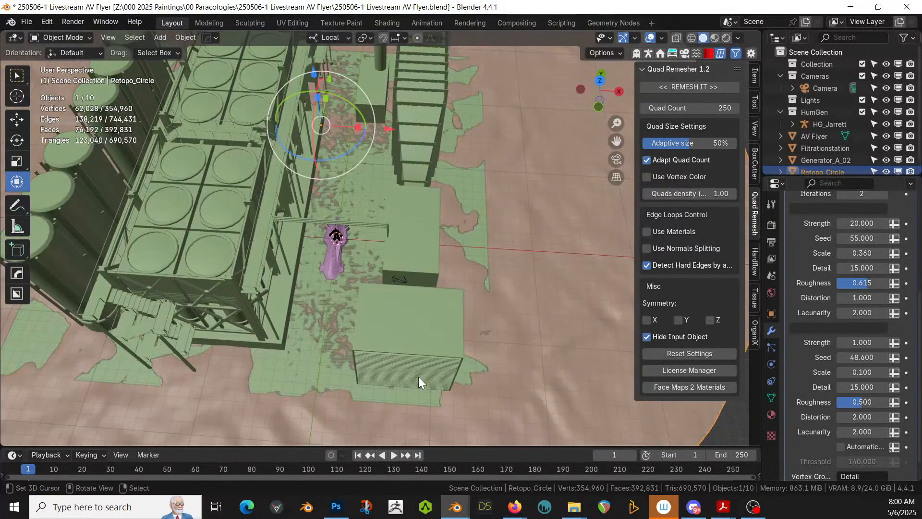
- Apply all modifiers on the terrain disc and isolate it in local view to inspect its mesh
scroll(855, 278, up, 7)
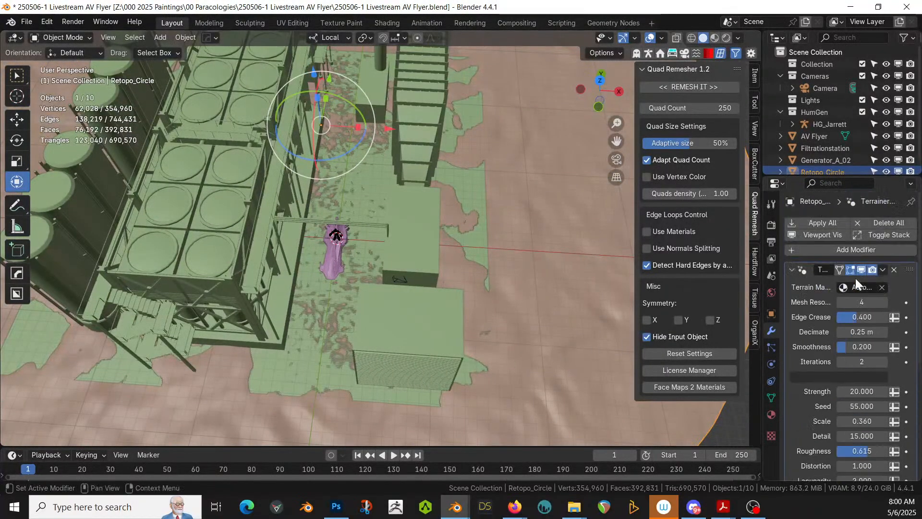
click(825, 222)
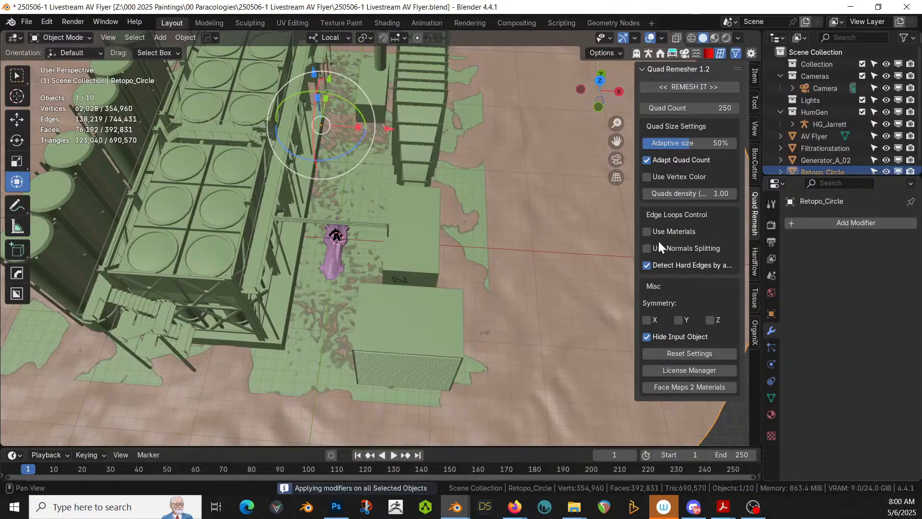
key(KP_Divide)
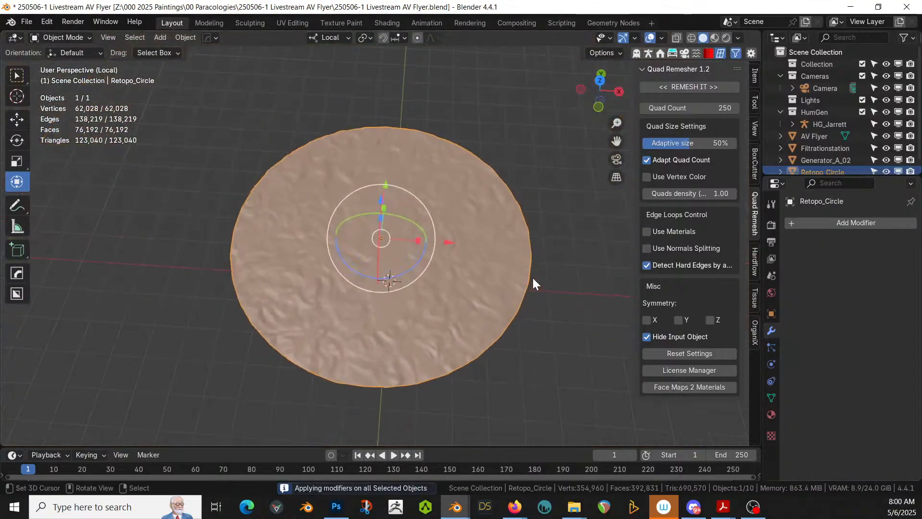
key(Tab)
scroll(532, 277, up, 6)
middle_drag(531, 277, 521, 220)
mouse_move(490, 285)
middle_down()
mouse_move(439, 335)
mouse_move(477, 283)
middle_up()
key(Tab)
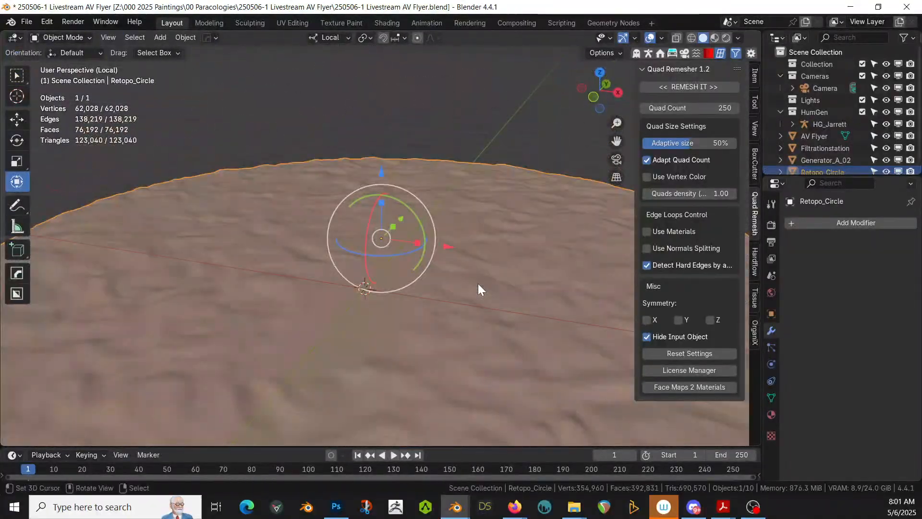
- Try Random Flow's Quick Displacement on the terrain disc with the mode set to Selection
key(shift+q)
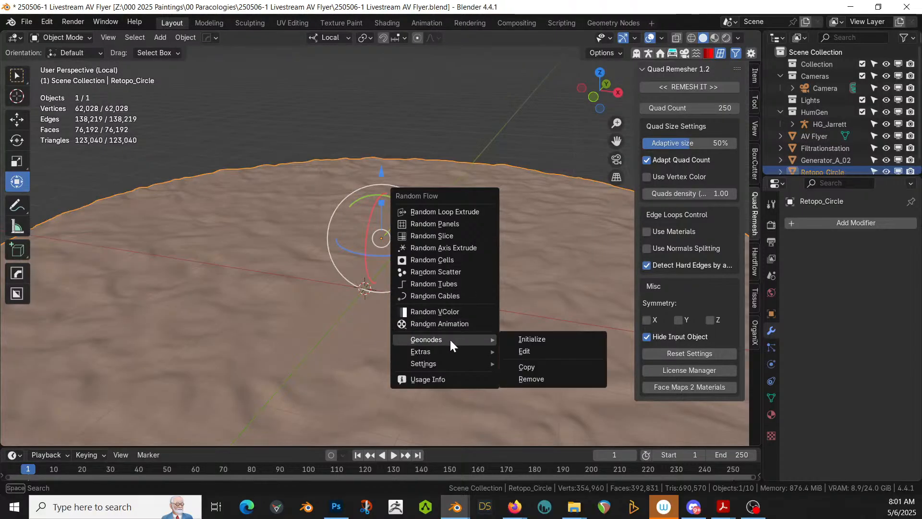
mouse_move(440, 352)
mouse_move(534, 351)
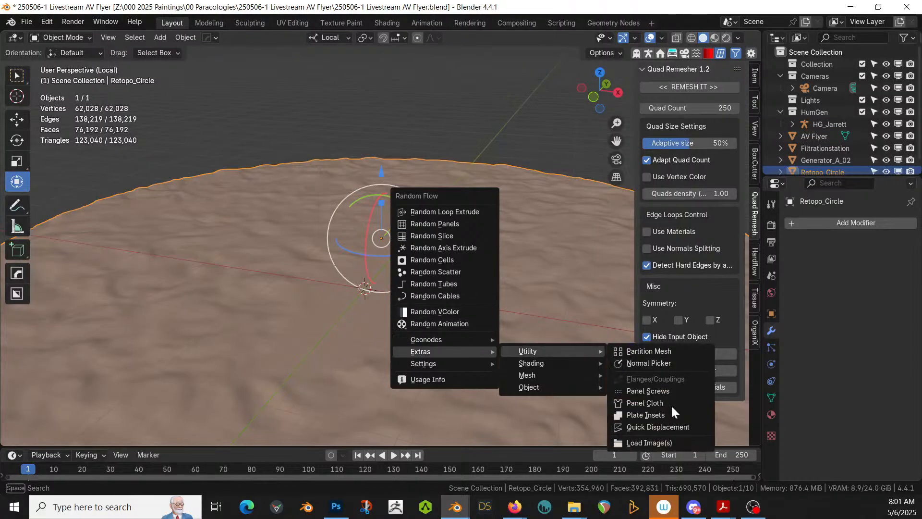
click(669, 427)
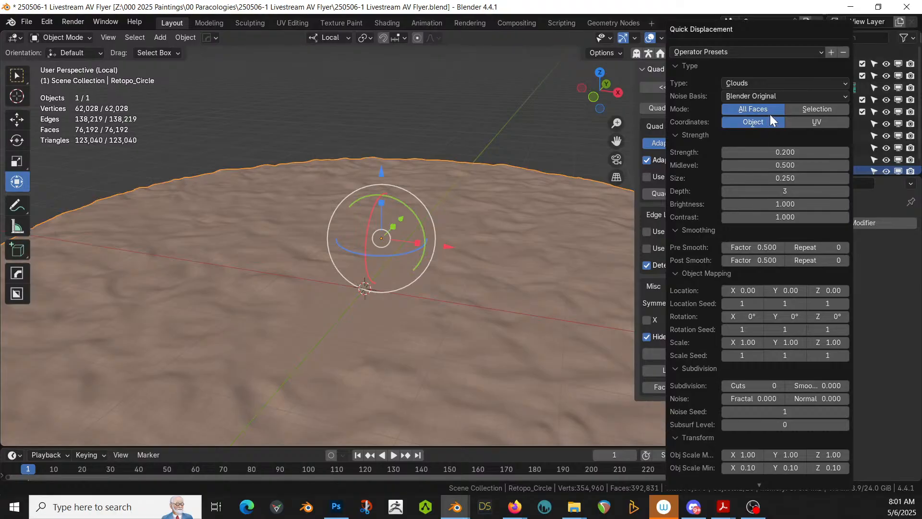
click(816, 110)
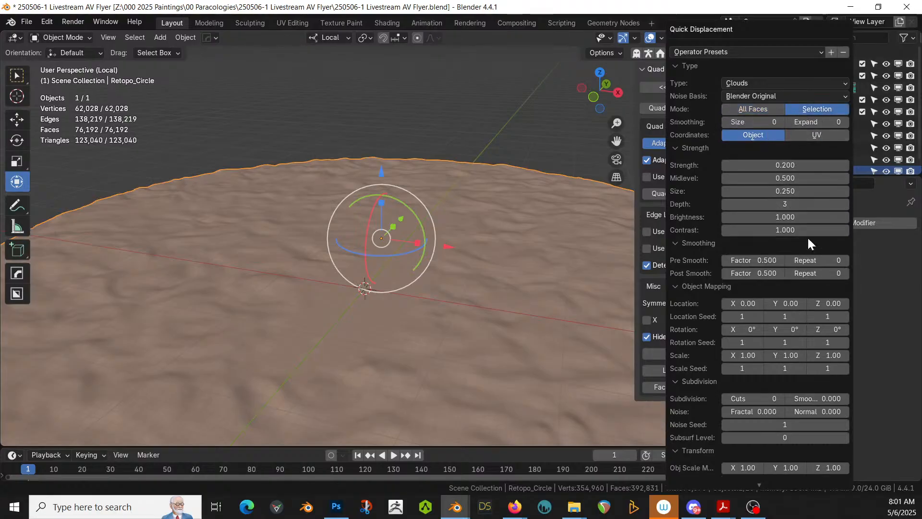
middle_drag(492, 305, 496, 286)
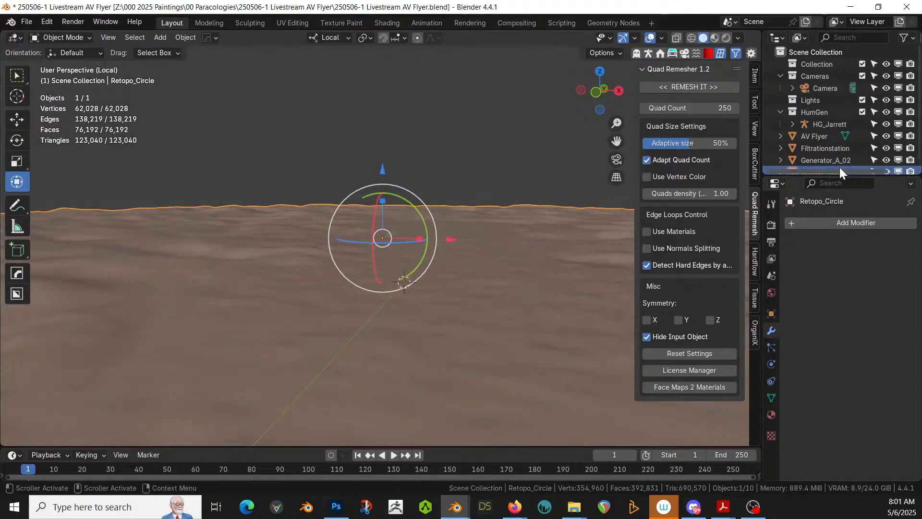
- Set the terrain disc's Quick Displacement Strength to 0.5
key(F9)
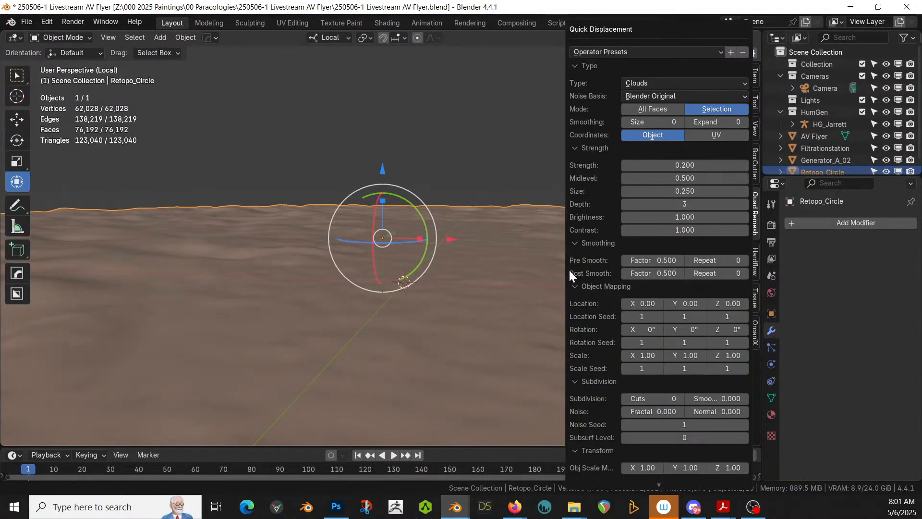
click(701, 164)
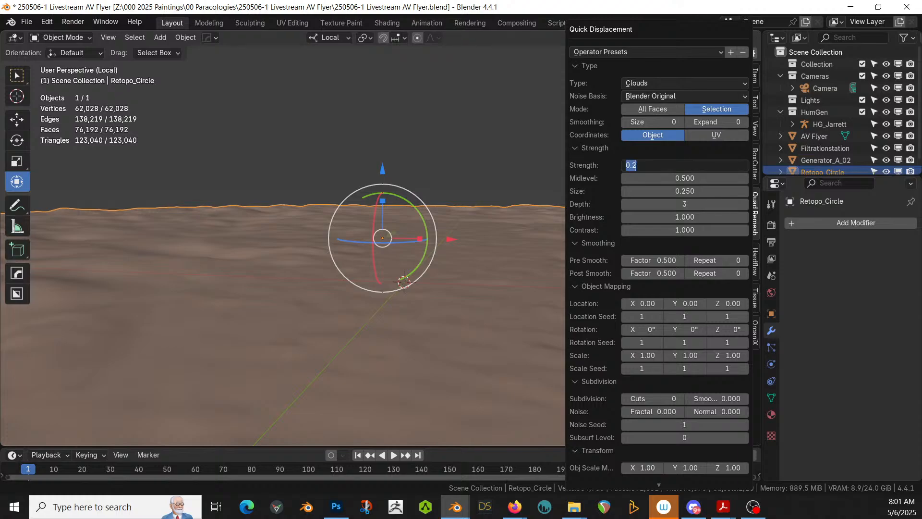
text(.5)
key(Return)
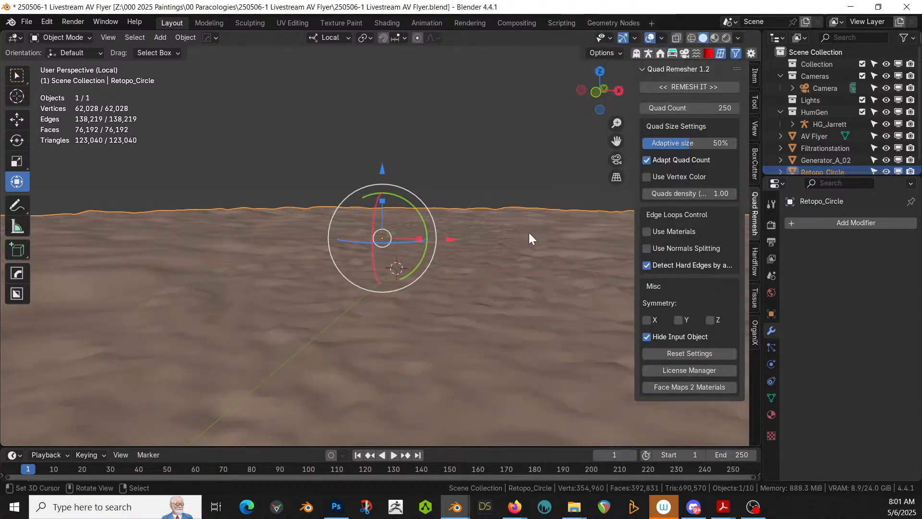
- Leave local view and set the Quick Displacement Subsurf Level to 1 on the terrain disc
key(KP_Divide)
scroll(528, 233, up, 4)
middle_drag(529, 232, 567, 148)
scroll(549, 169, up, 3)
key(F9)
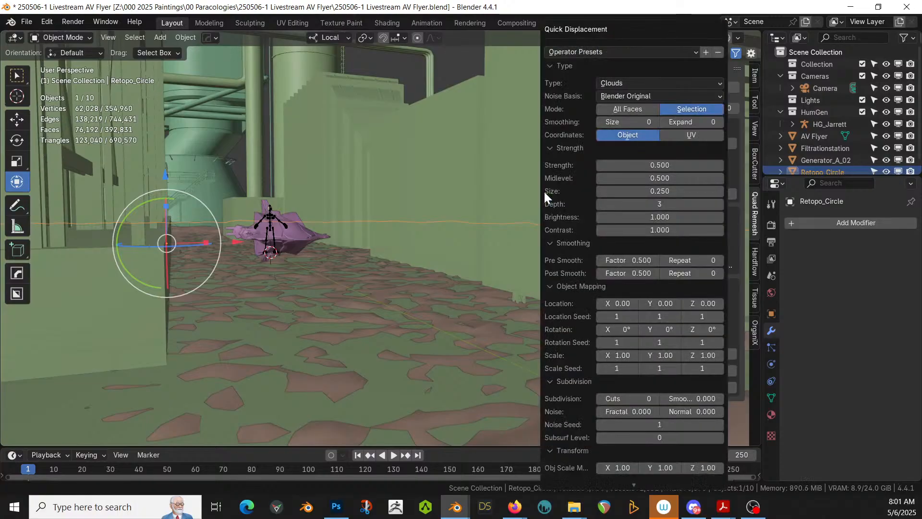
click(719, 439)
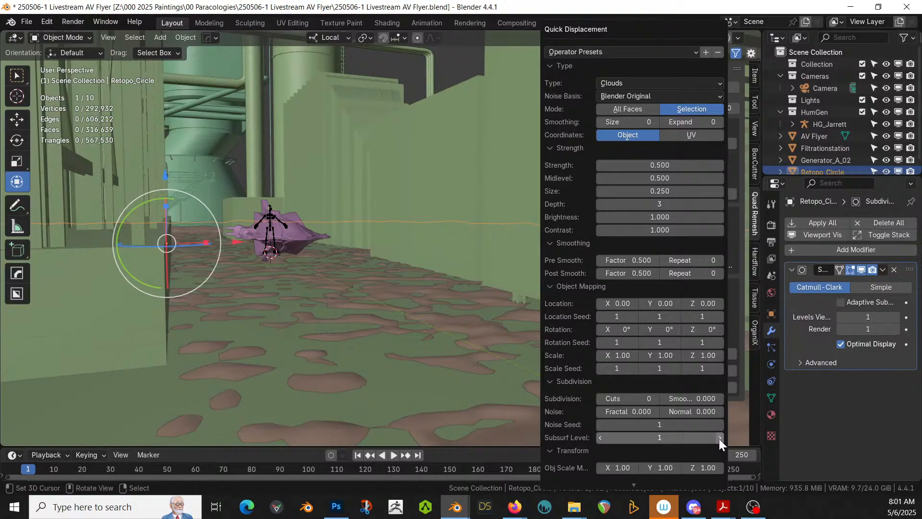
- Inspect the displaced terrain around the buildings and flyer in rendered shading, and return to solid shading
mouse_move(335, 304)
middle_down()
mouse_move(302, 328)
mouse_move(330, 299)
mouse_move(307, 309)
mouse_move(309, 361)
mouse_move(328, 329)
middle_up()
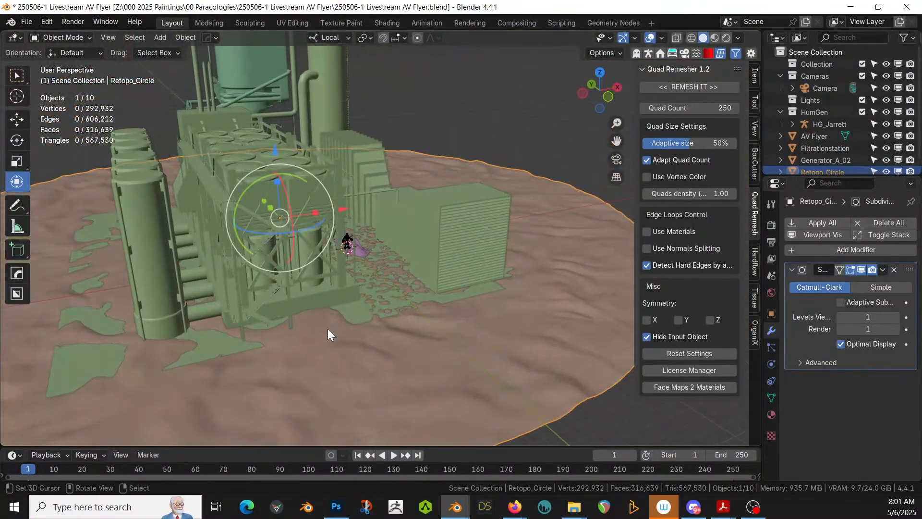
key(z)
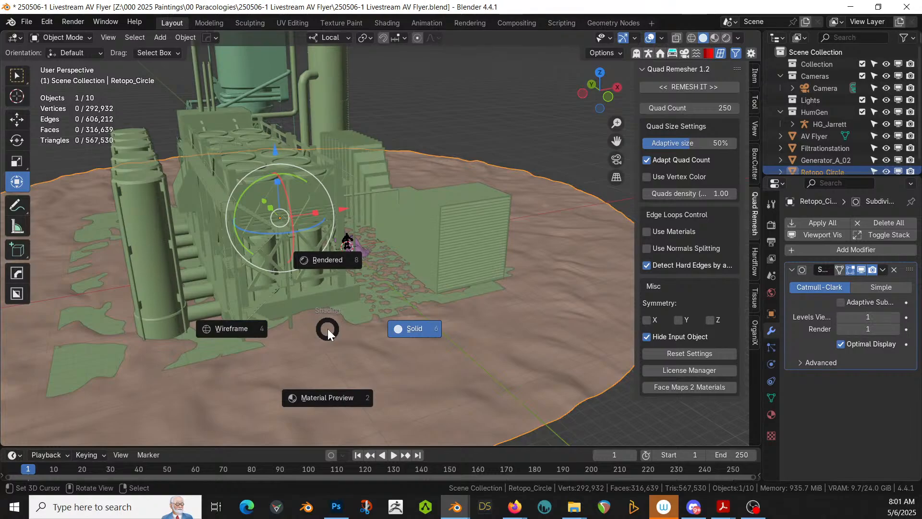
key(8)
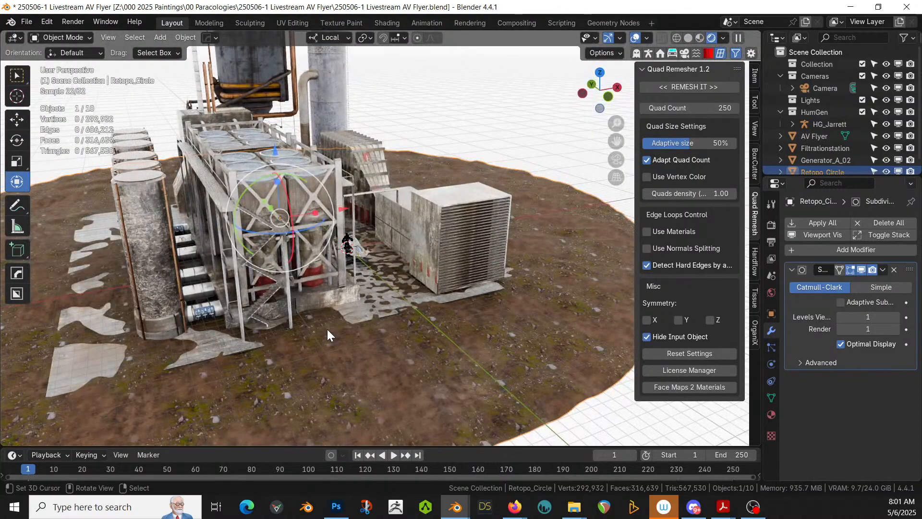
scroll(328, 312, up, 7)
middle_drag(328, 312, 361, 310)
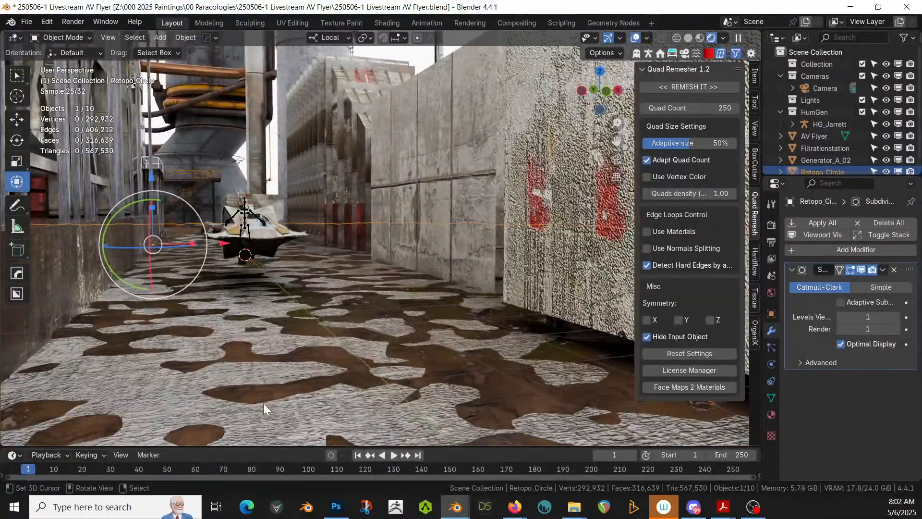
middle_drag(247, 353, 269, 353)
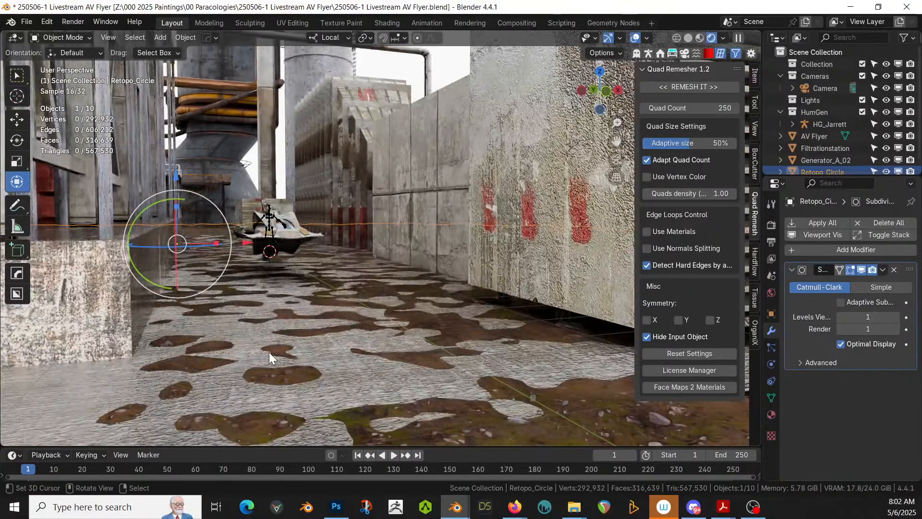
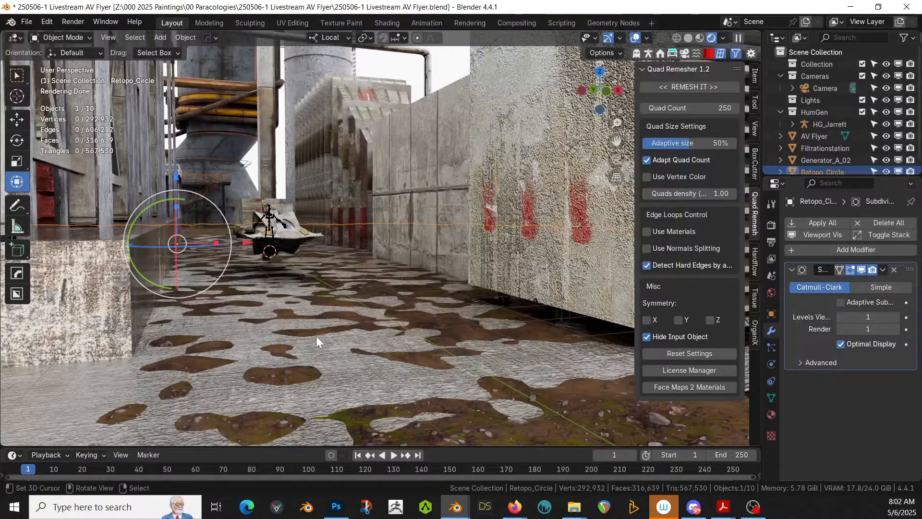
middle_drag(369, 309, 366, 338)
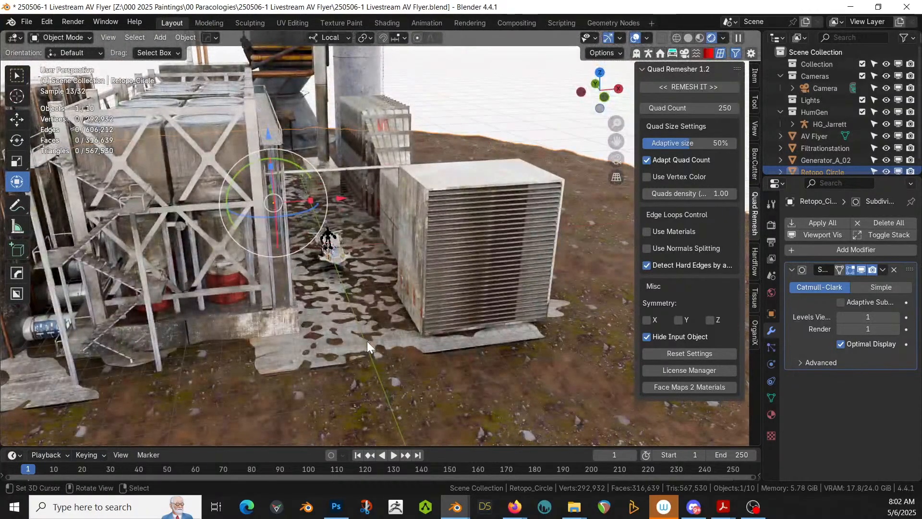
key(z)
click(451, 340)
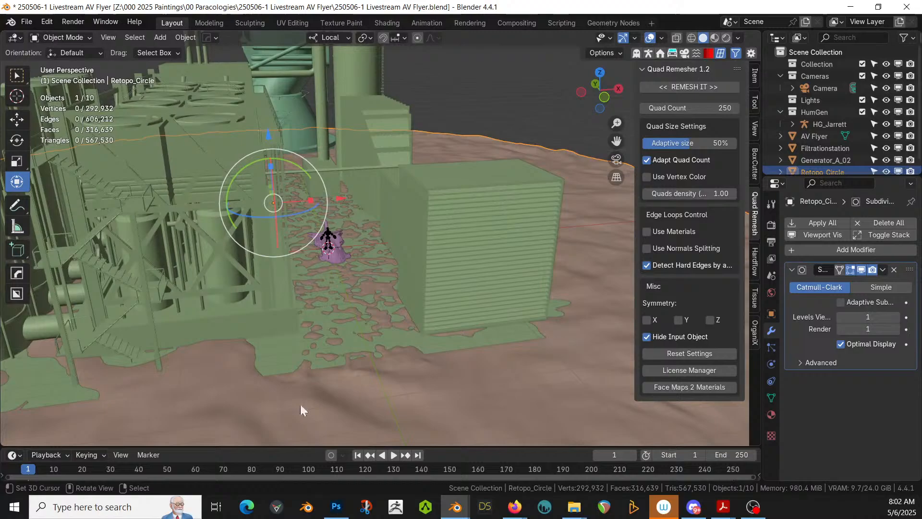
- Isolate the filtration station and separate its flat ground slab into its own object
click(280, 350)
key(slash)
key(Tab)
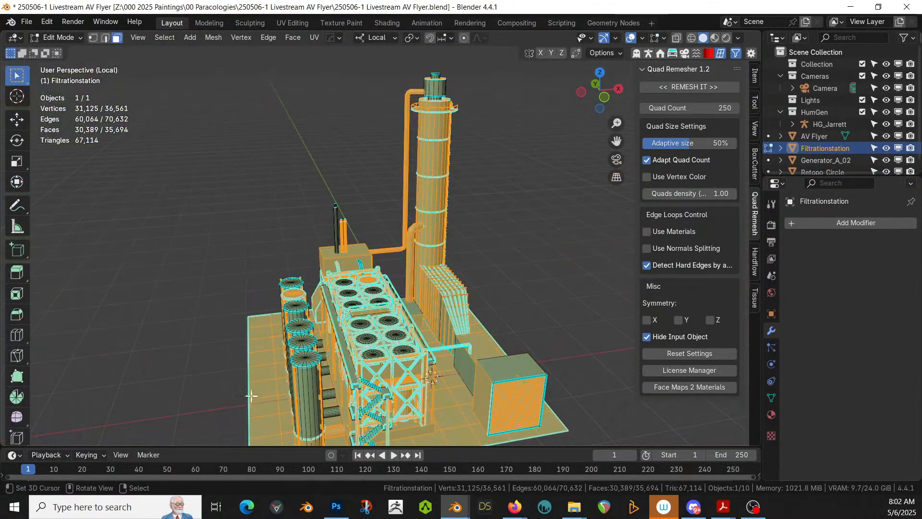
click(269, 392)
key(l)
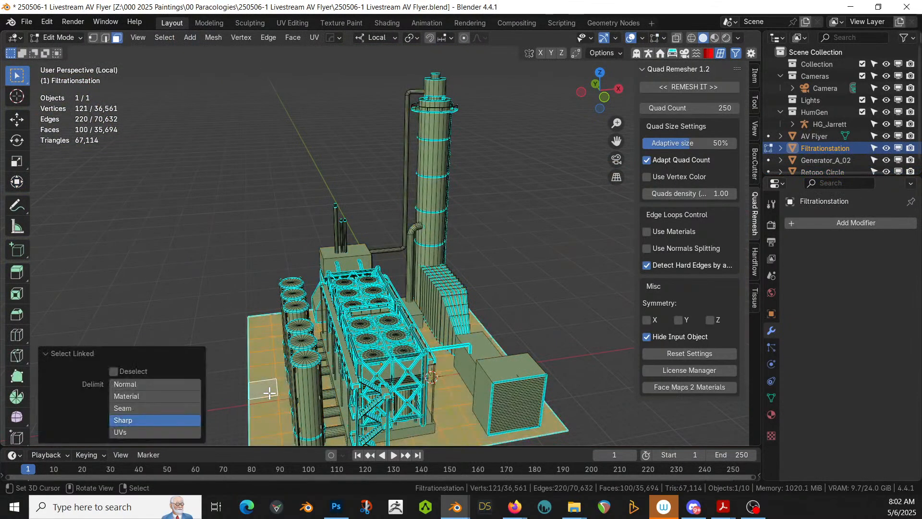
key(p)
click(269, 391)
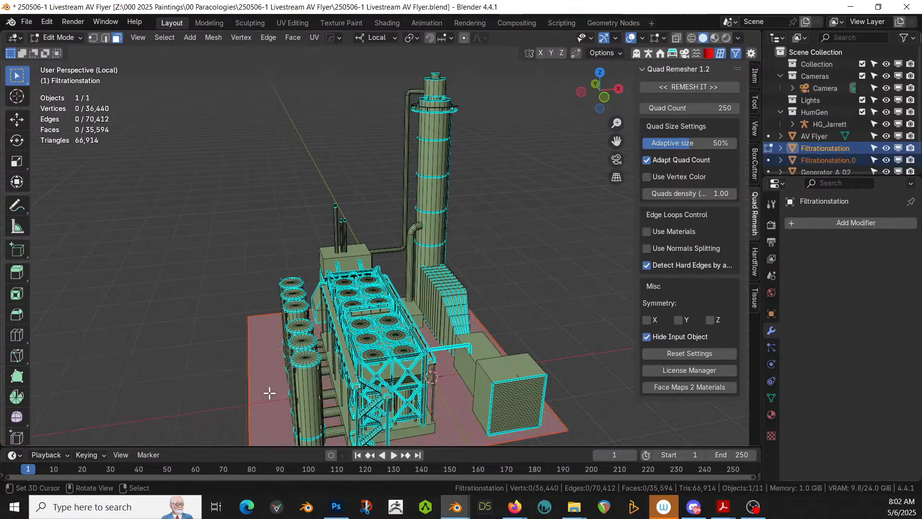
middle_drag(307, 364, 329, 257)
key(Tab)
- Move the filtration station buildings to a new collection named Structures and leave local view
scroll(328, 257, up, 3)
click(307, 240)
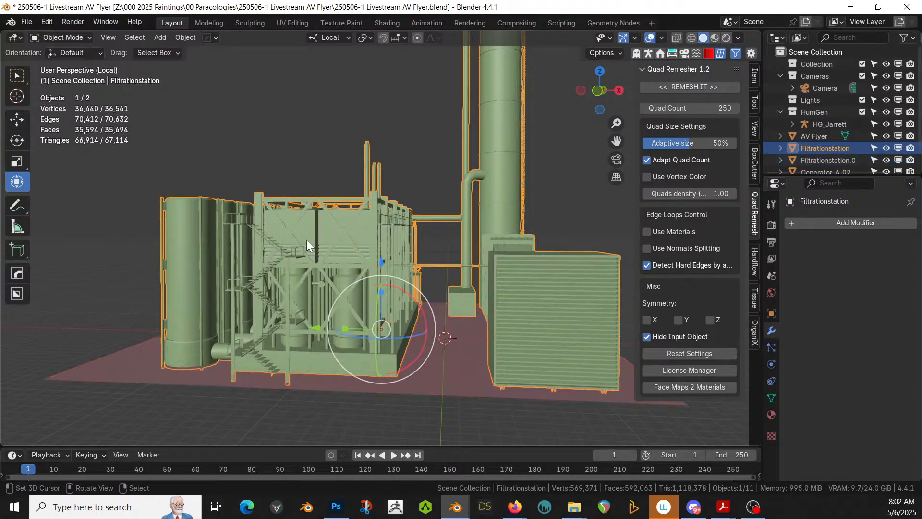
key(m)
click(306, 238)
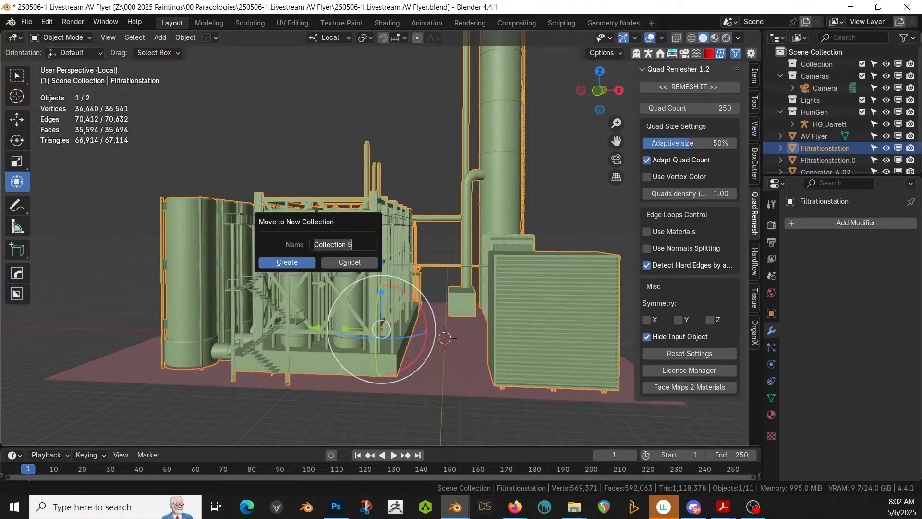
text(Structures)
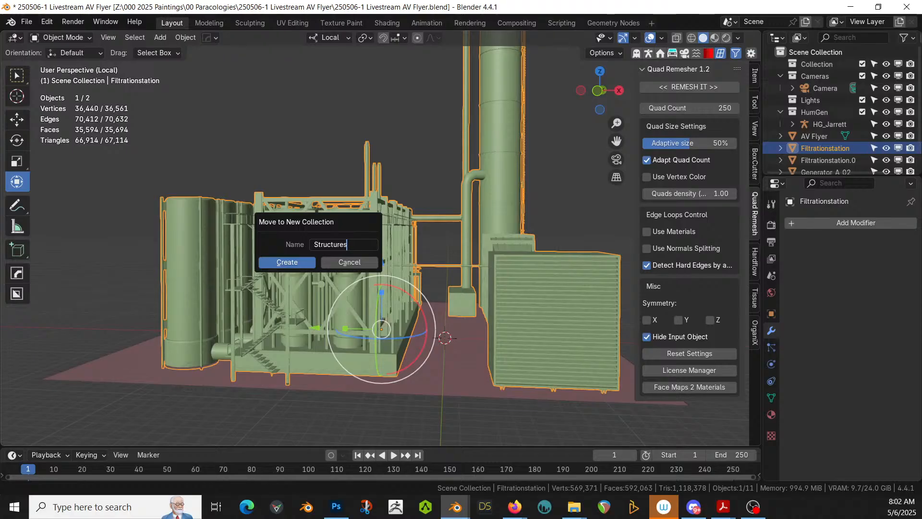
key(Return)
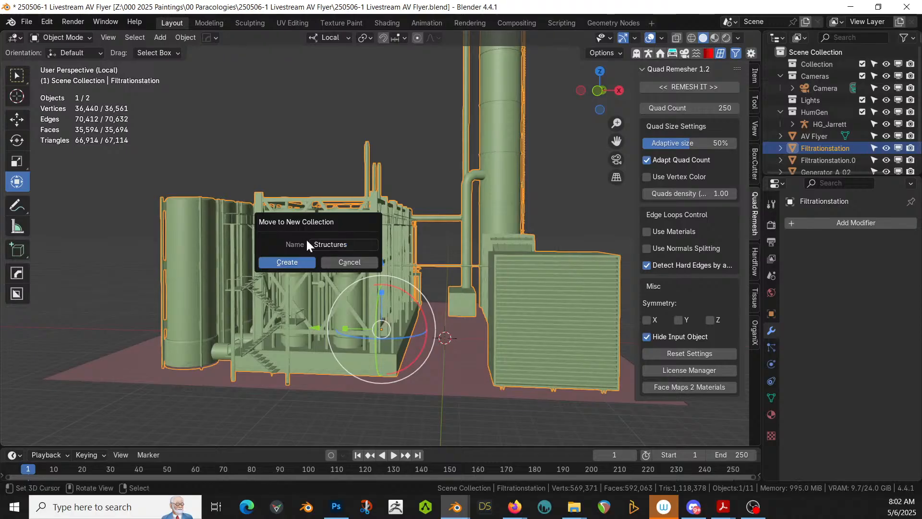
click(302, 264)
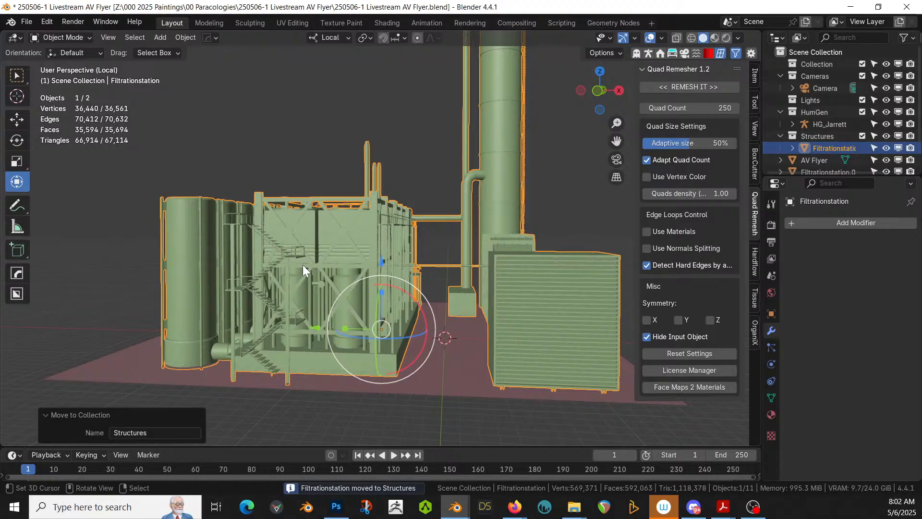
key(KP_Divide)
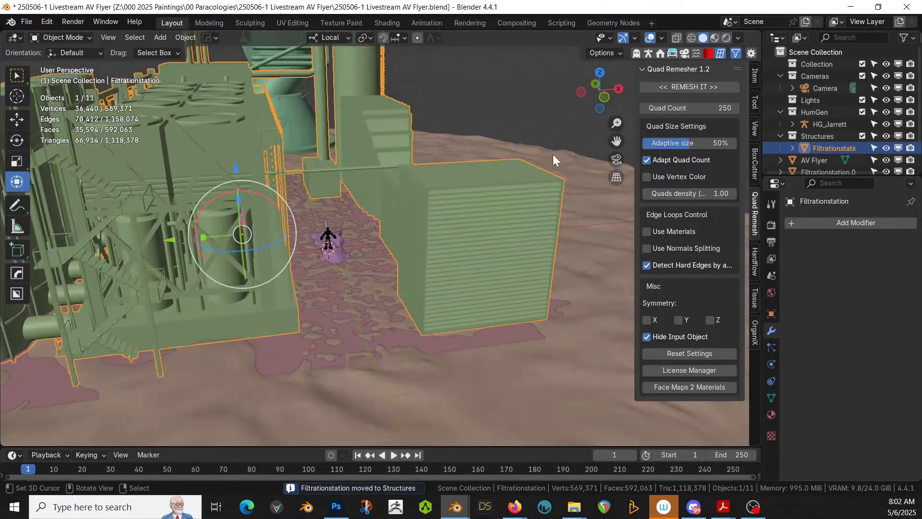
- Move the terrain disc to a new collection named Ground
click(568, 166)
key(m)
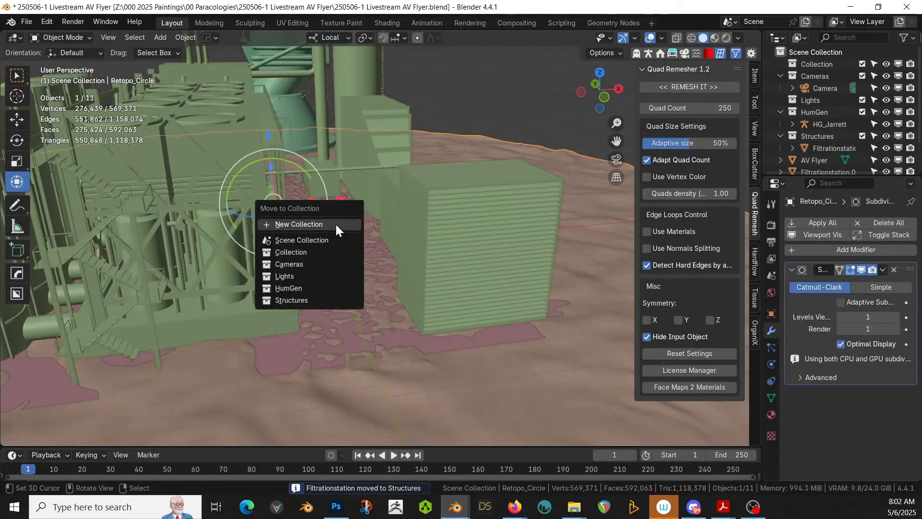
click(335, 224)
text(Ground)
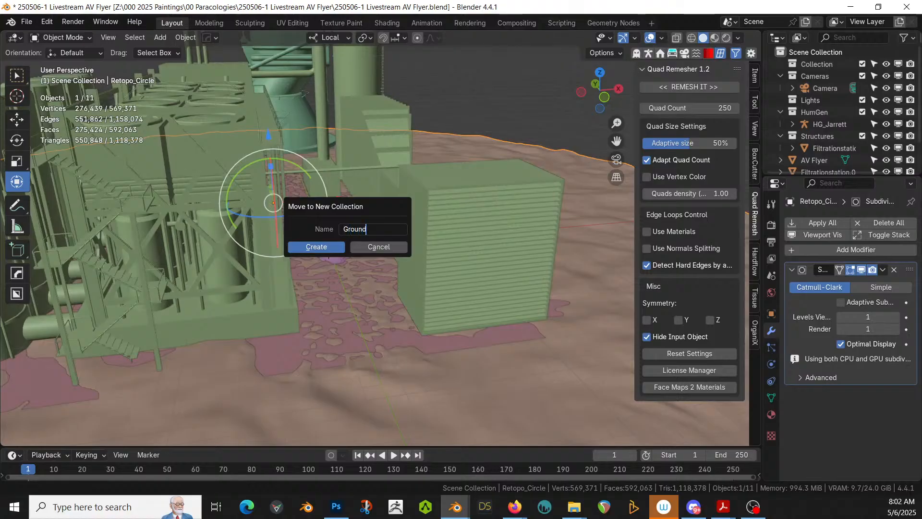
key(Return)
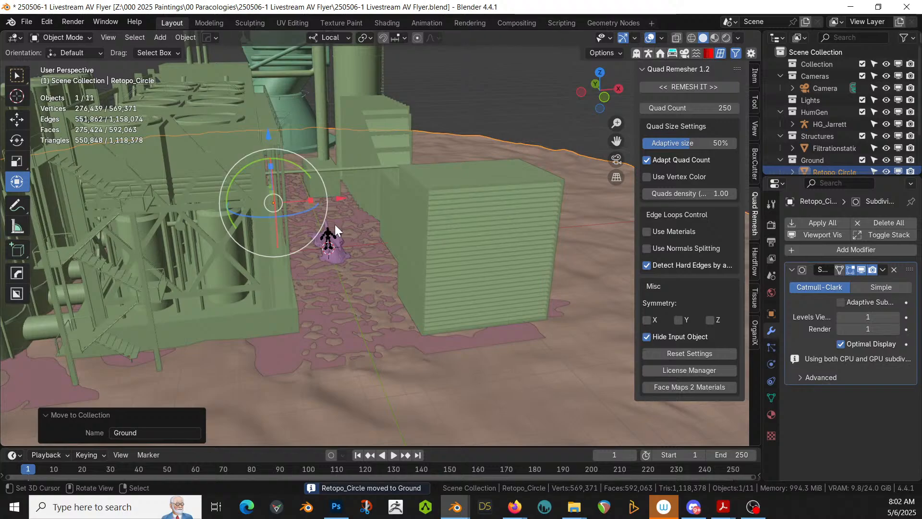
- Examine in rendered shading how the terrain meets the ground slab between the buildings, from low and high angles
mouse_move(416, 256)
middle_down()
mouse_move(358, 281)
mouse_move(426, 232)
mouse_move(429, 258)
mouse_move(488, 284)
mouse_move(511, 273)
mouse_move(494, 248)
mouse_move(434, 258)
middle_up()
key(KP_Decimal)
scroll(434, 257, up, 8)
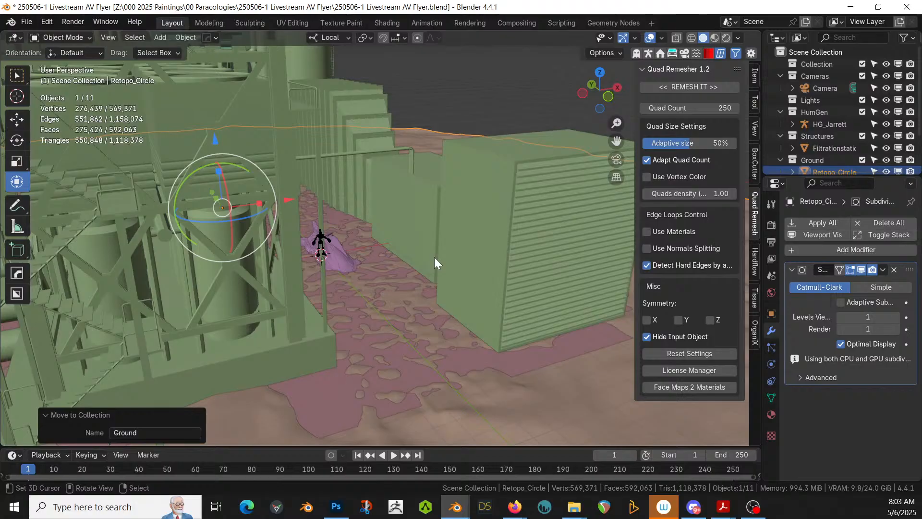
middle_drag(397, 244, 376, 243)
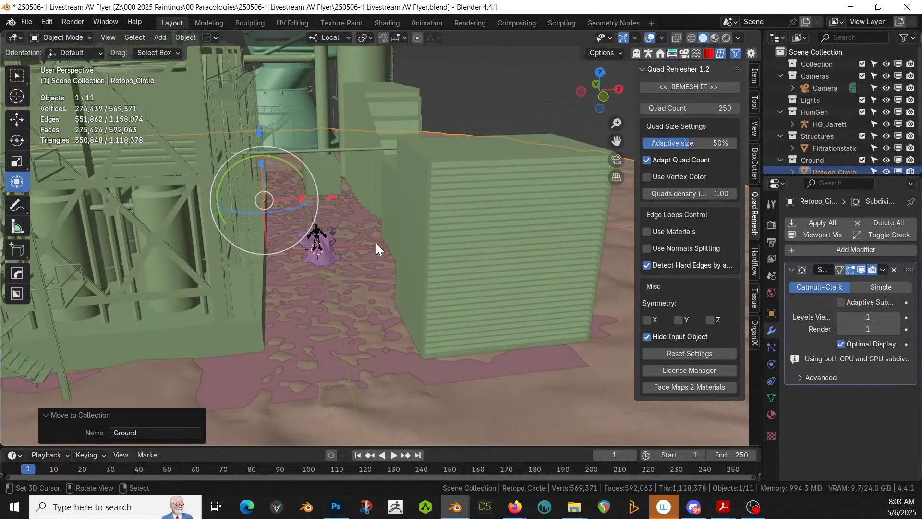
middle_drag(416, 195, 398, 207)
scroll(398, 207, up, 1)
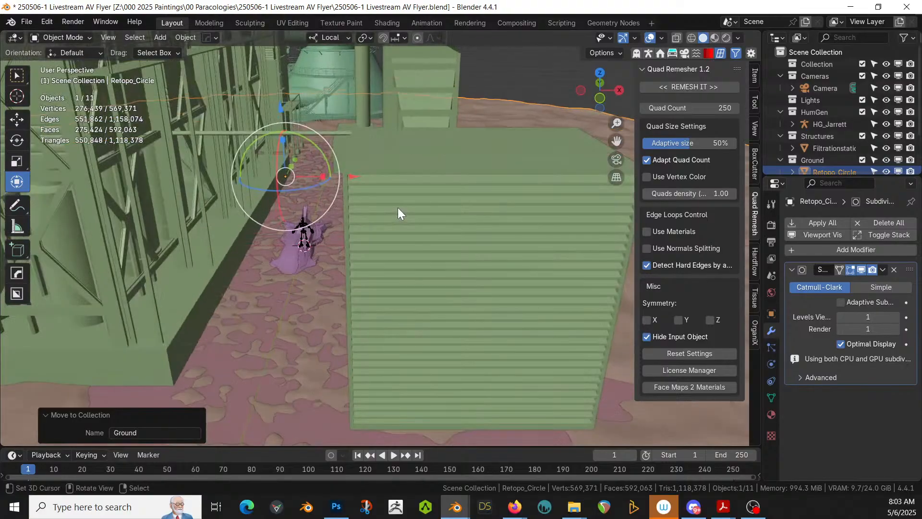
middle_drag(422, 239, 413, 220)
key(z)
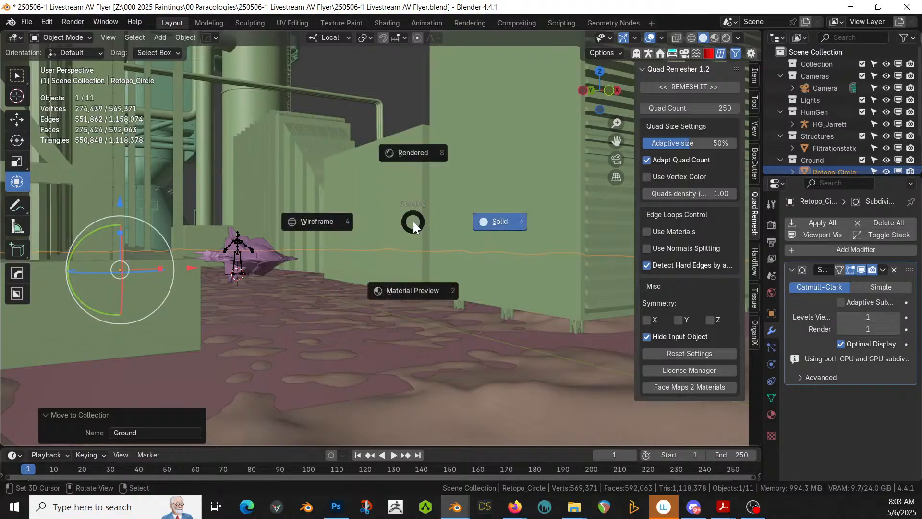
key(8)
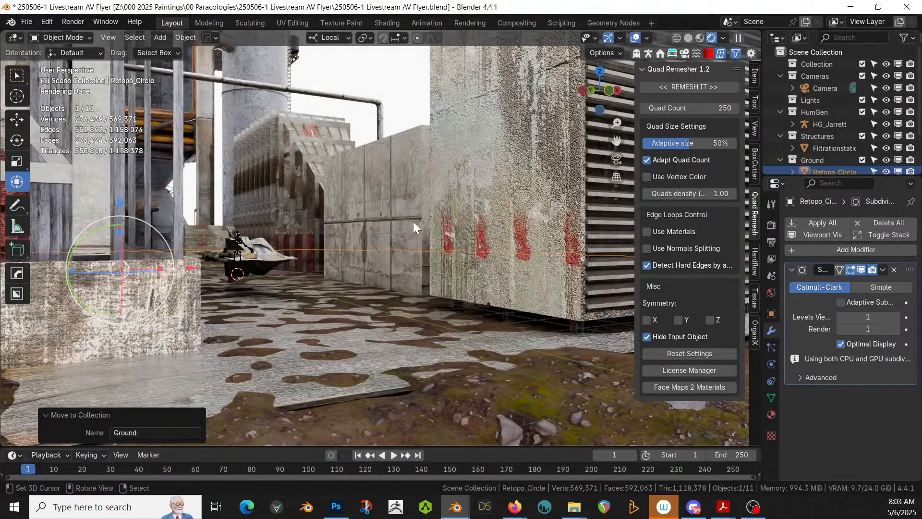
middle_drag(438, 204, 442, 244)
scroll(442, 244, down, 5)
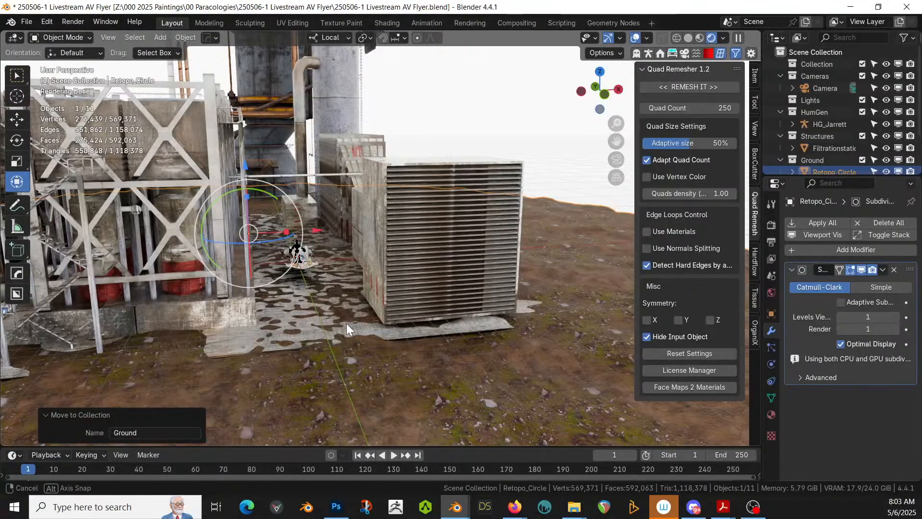
middle_drag(347, 324, 373, 306)
scroll(324, 309, up, 4)
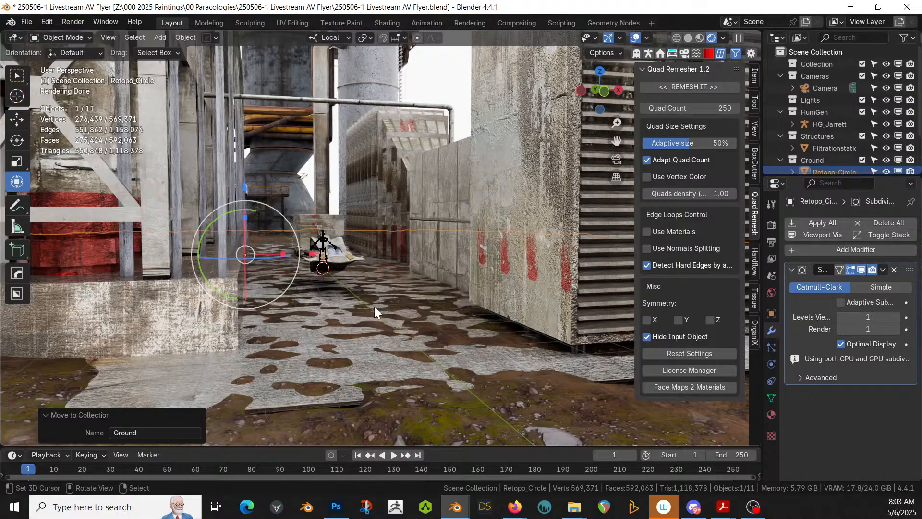
scroll(384, 293, down, 5)
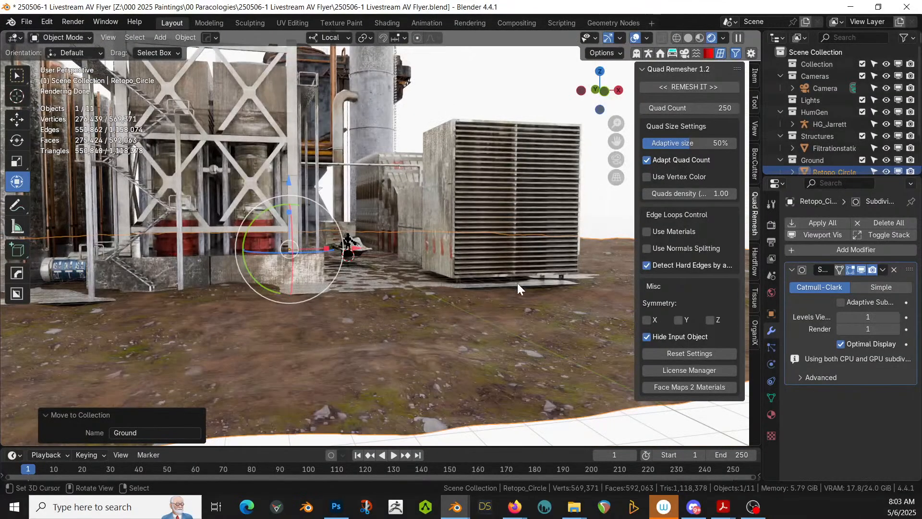
- Move the flat ground slab under the filtration station to a new collection named Foundation
click(521, 283)
key(m)
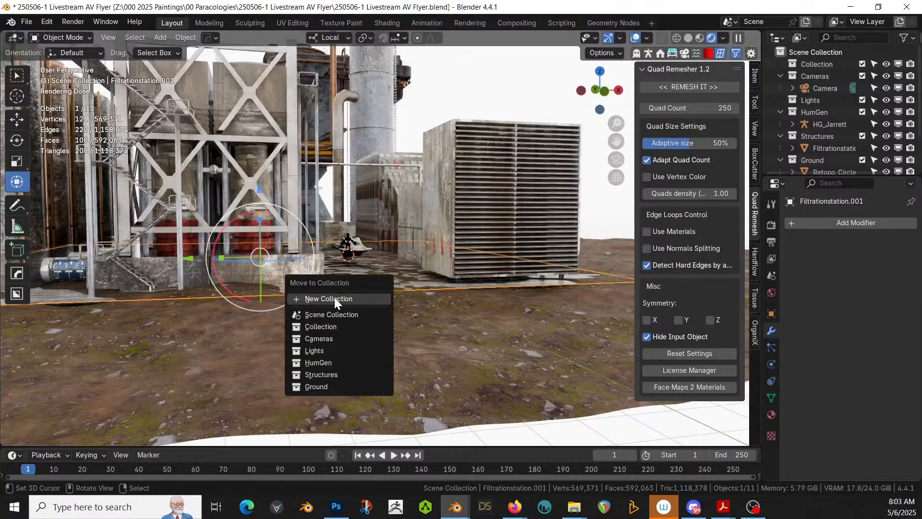
click(335, 298)
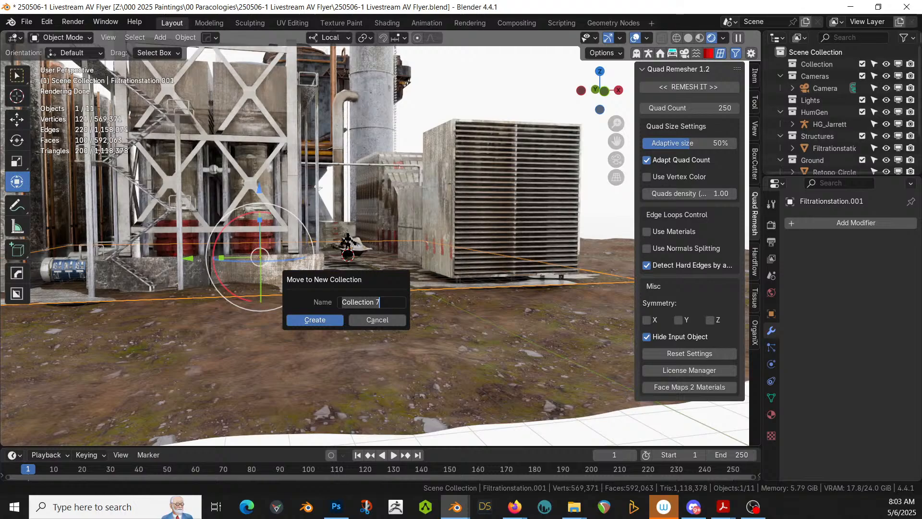
text(Foundation)
key(Return)
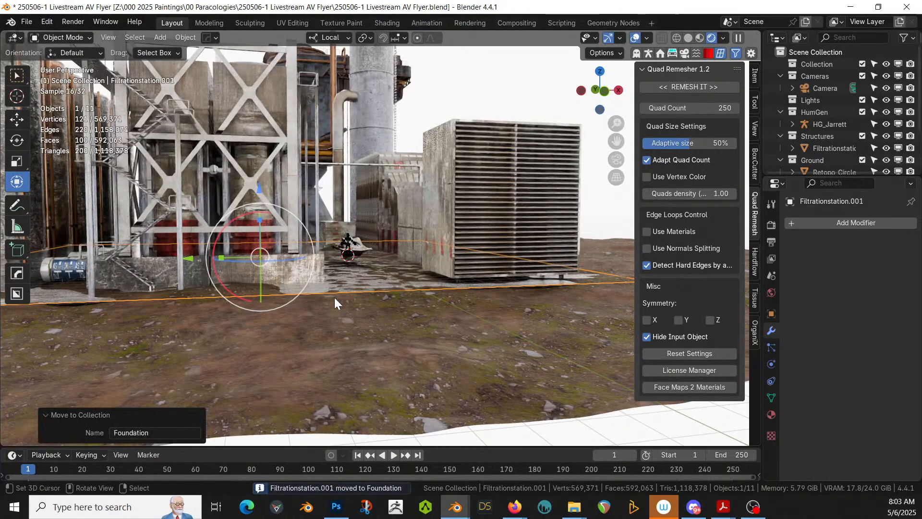
- Return to solid shading and assign the terrain disc as the Geo-Scatter emitter
click(355, 332)
key(z)
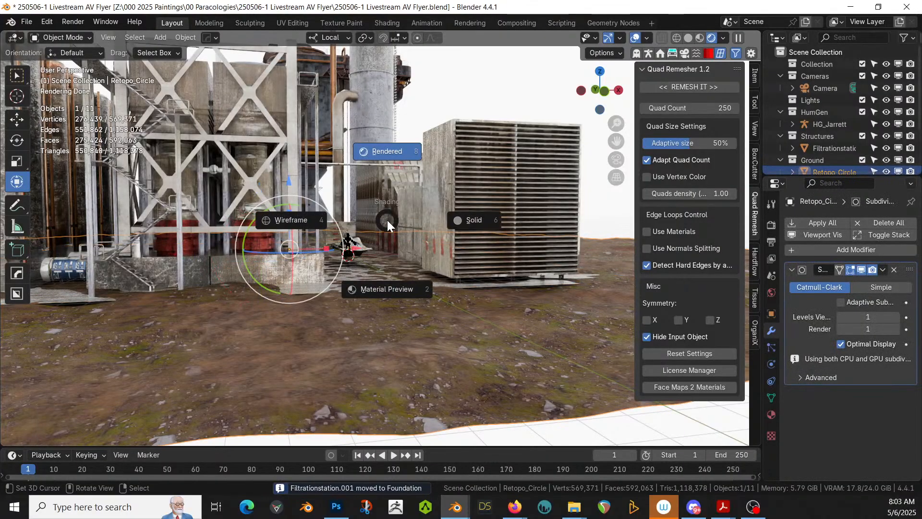
key(6)
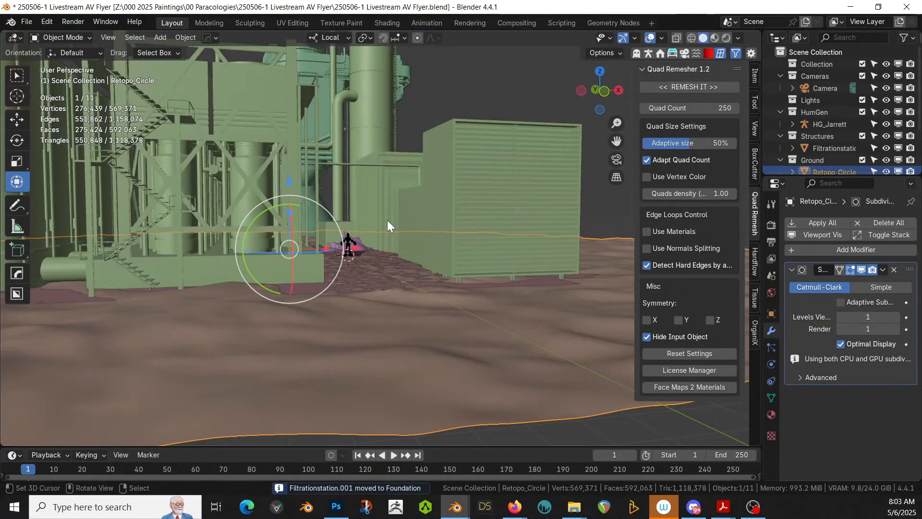
click(683, 53)
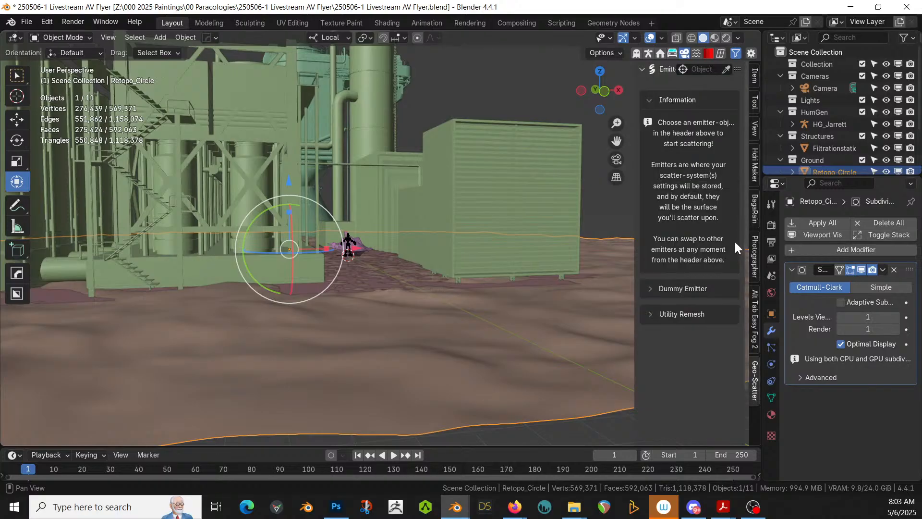
click(727, 69)
click(402, 340)
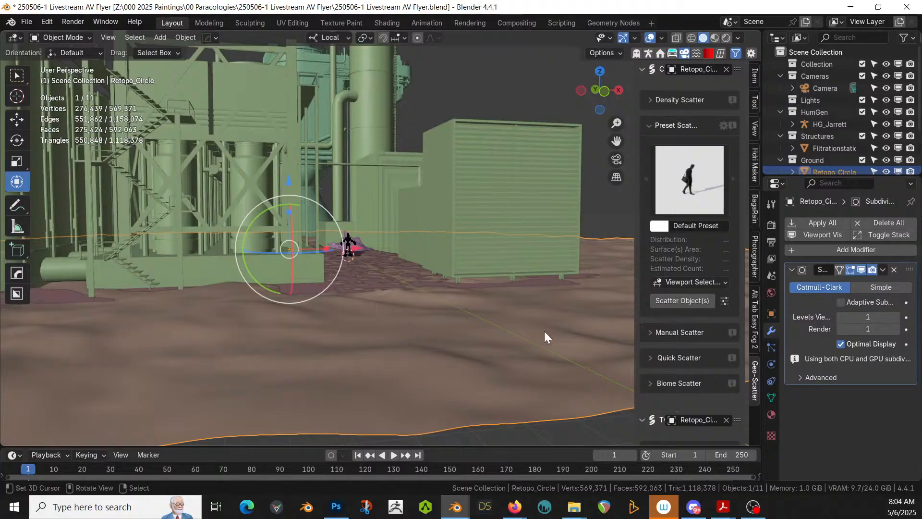
- Scatter the Junkyard 20 biome over the terrain disc, accepting the security option that hides the scatter systems
click(653, 381)
click(682, 407)
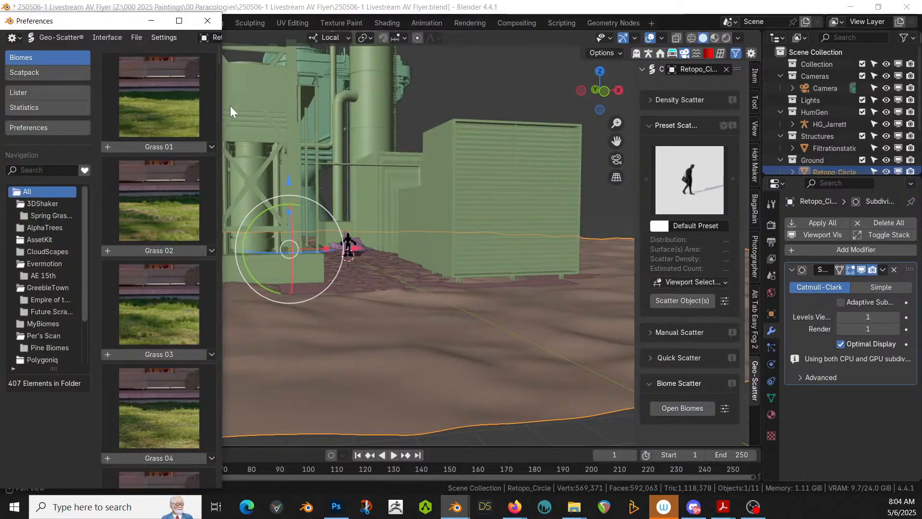
drag(223, 107, 748, 161)
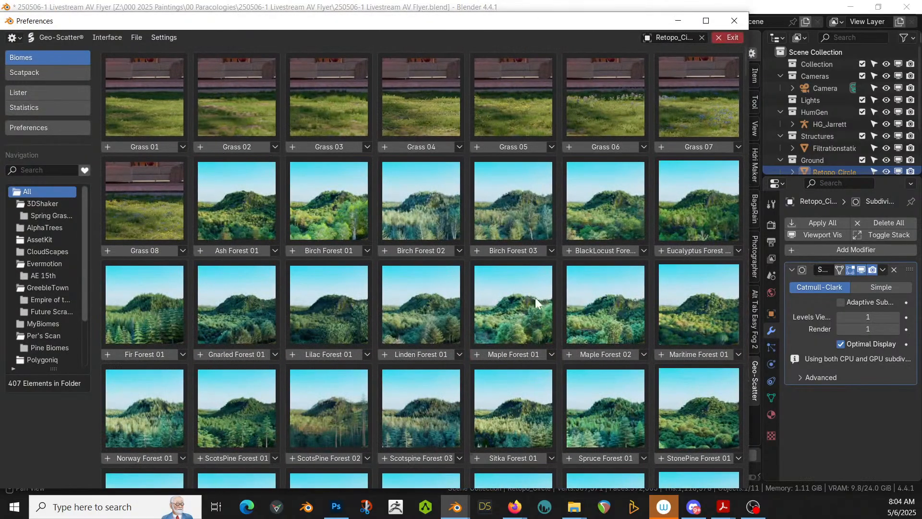
scroll(523, 305, down, 15)
scroll(522, 306, down, 12)
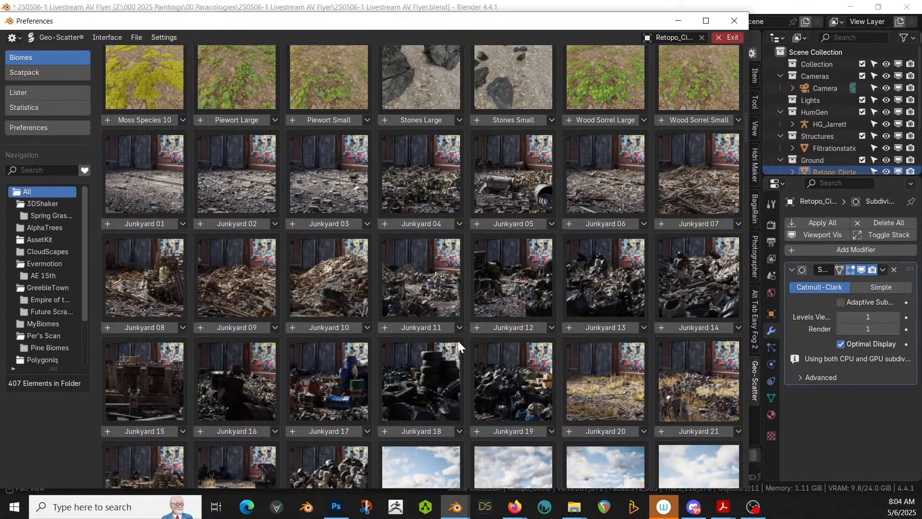
scroll(459, 345, down, 1)
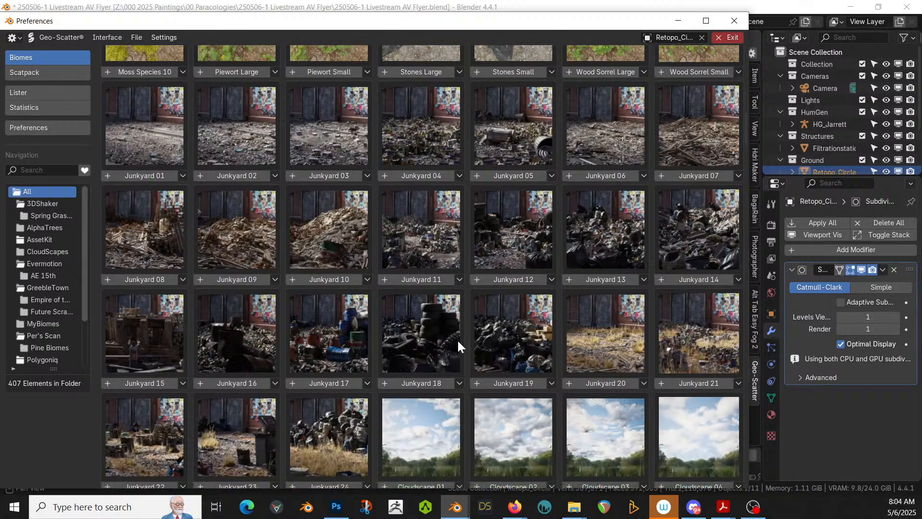
scroll(457, 339, down, 1)
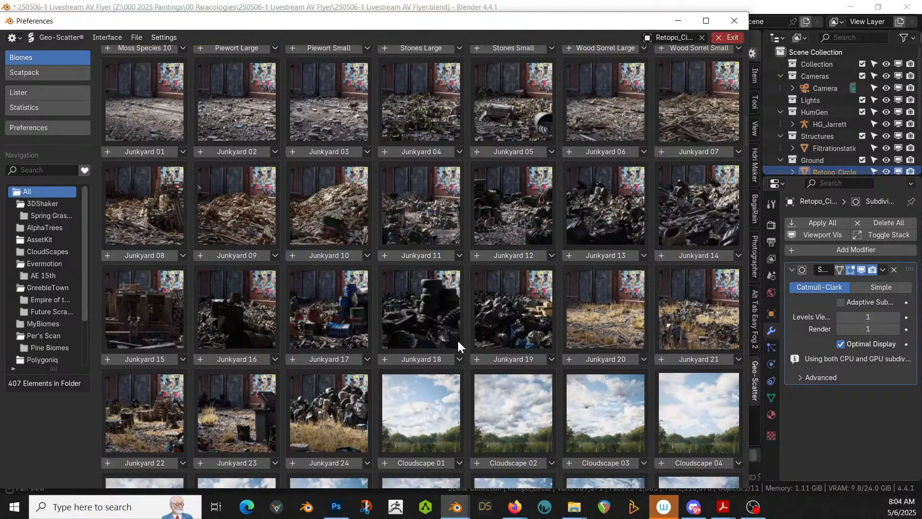
click(624, 360)
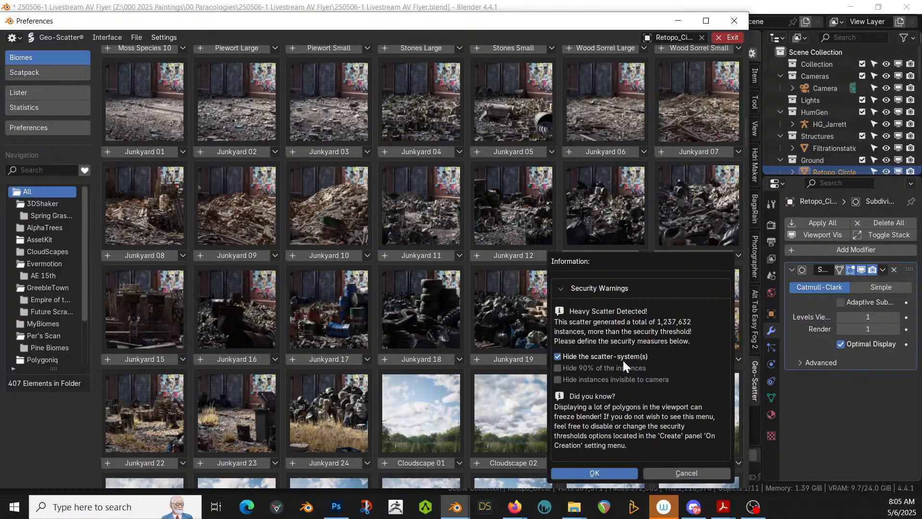
click(620, 477)
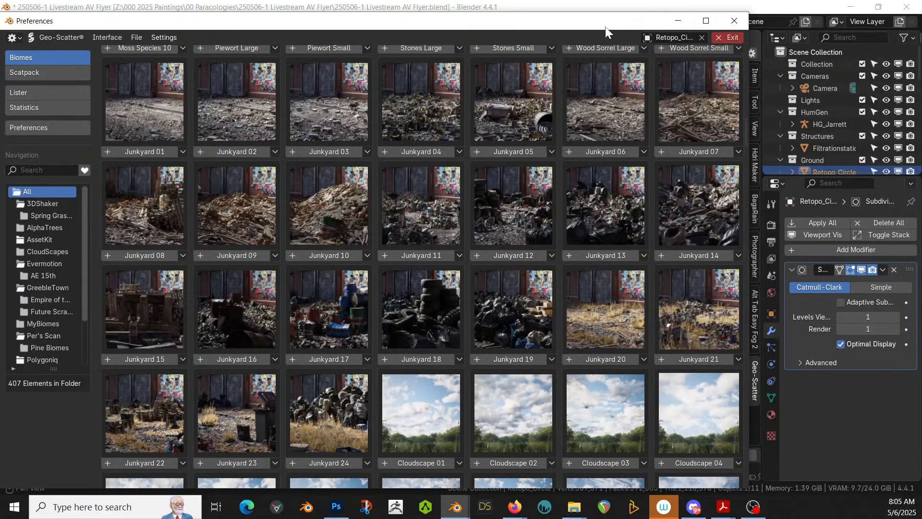
drag(605, 25, 587, 0)
- Enable Upward-Obstruction culling for the Junkyard 20 group, using the Foundation collection as the obstruction
scroll(724, 325, down, 9)
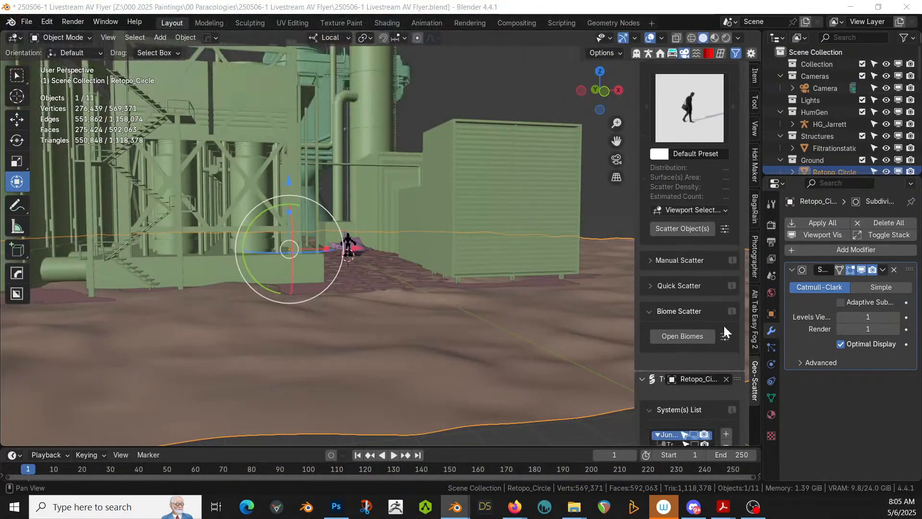
middle_drag(503, 345, 417, 361)
scroll(721, 390, down, 4)
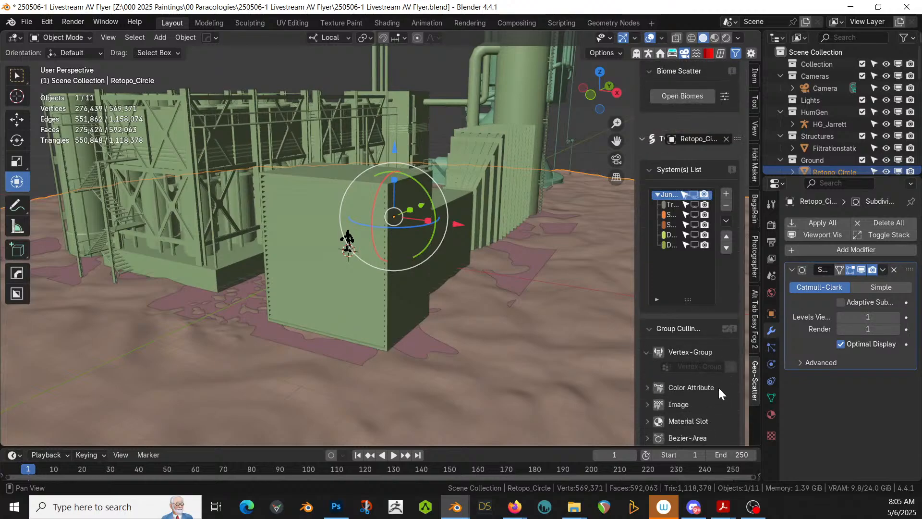
scroll(686, 365, down, 4)
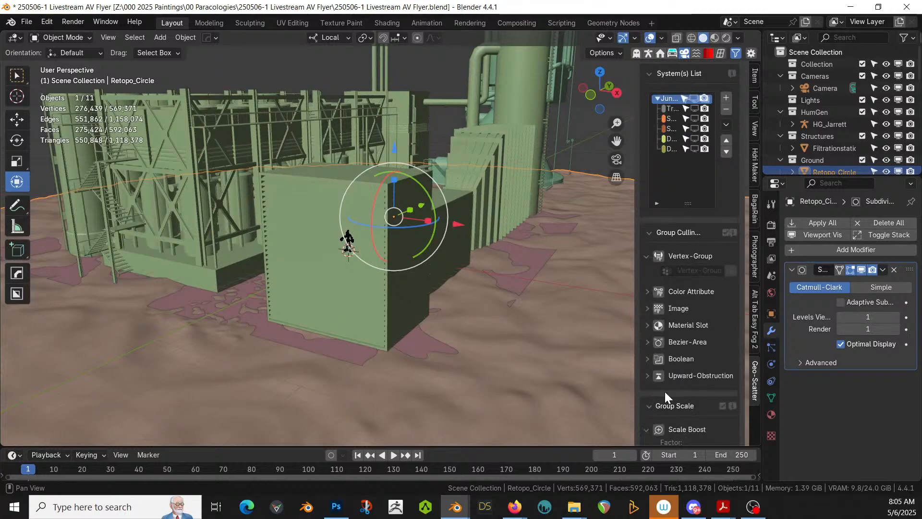
click(657, 376)
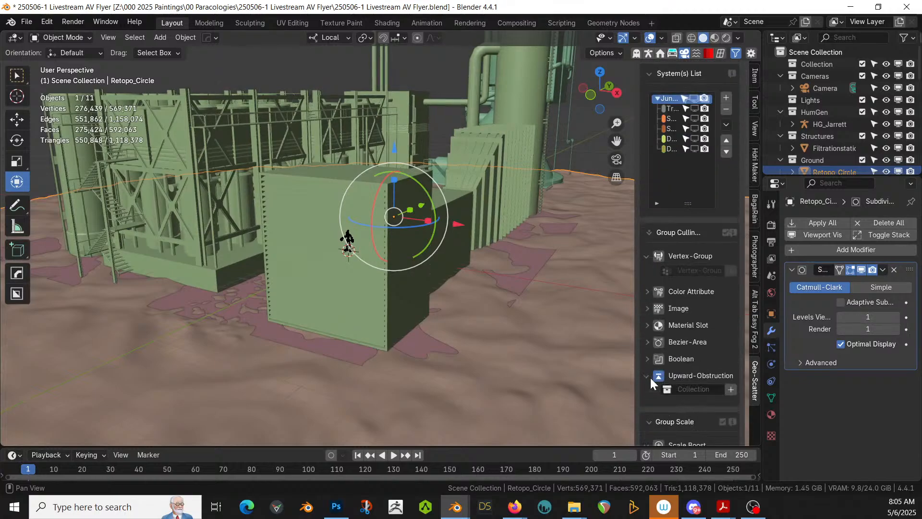
click(667, 389)
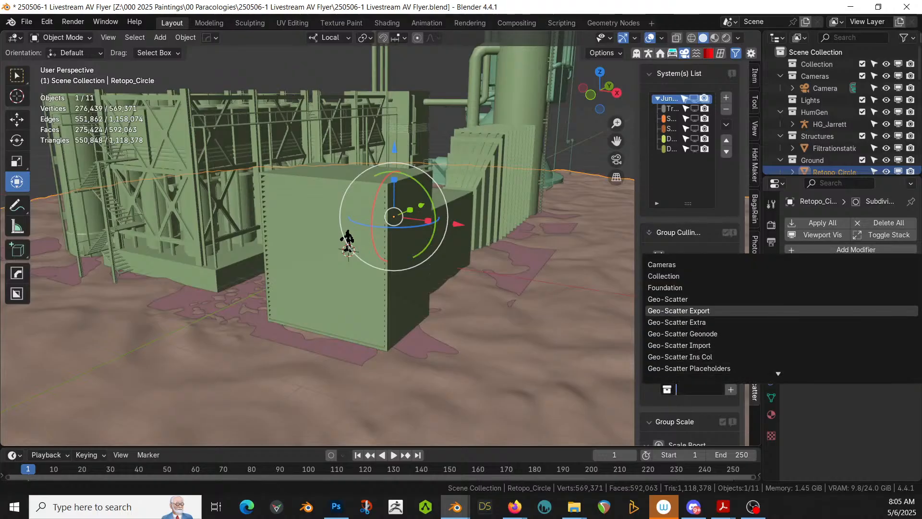
click(670, 287)
- Show the Trash Heap, Splinters, SplinterHeap_large, Dead Grass and Dead Leaves scatter layers in the viewport
drag(634, 176, 561, 176)
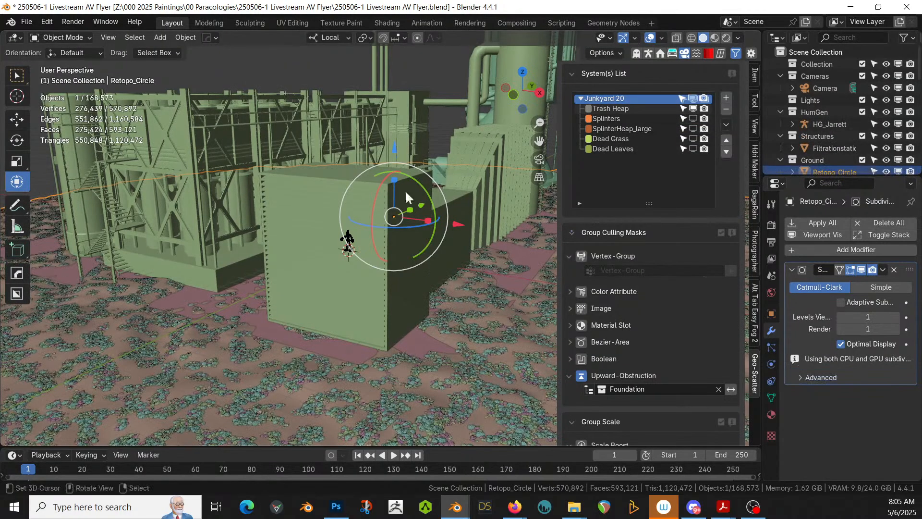
middle_drag(405, 190, 422, 252)
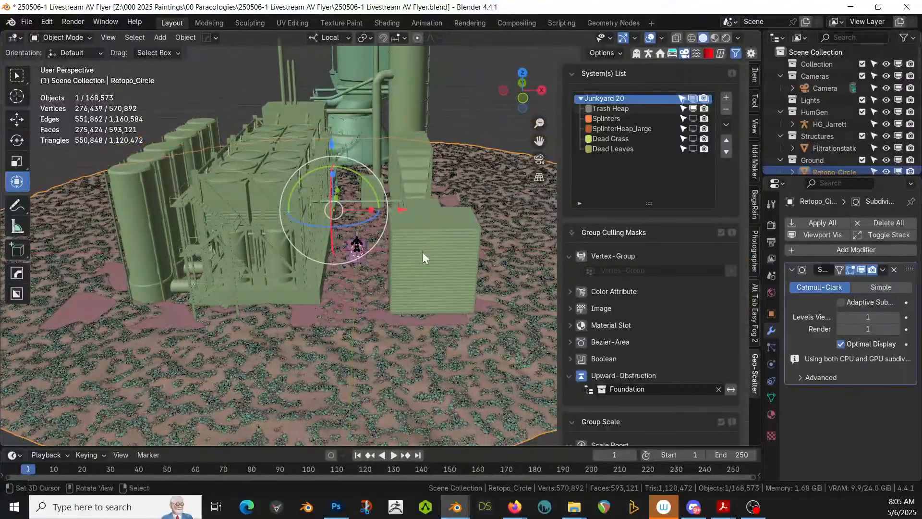
scroll(423, 253, up, 3)
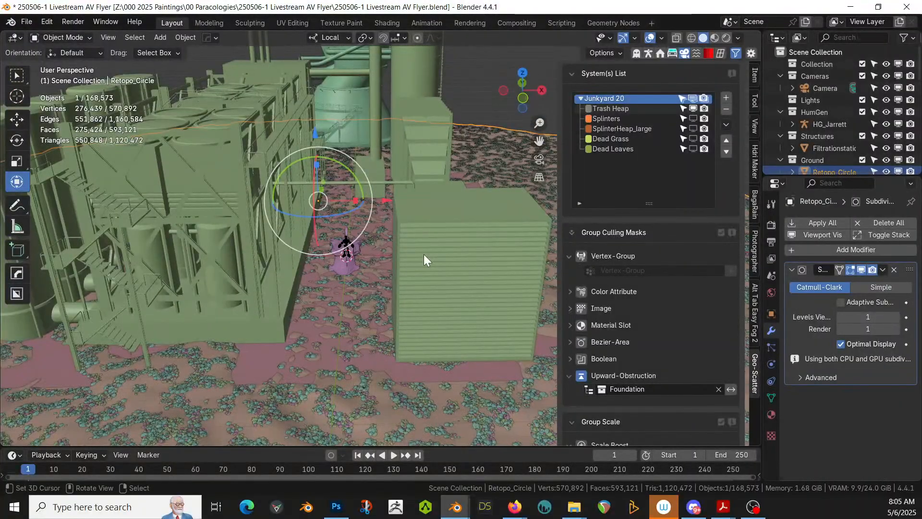
scroll(423, 255, up, 4)
middle_drag(337, 306, 367, 345)
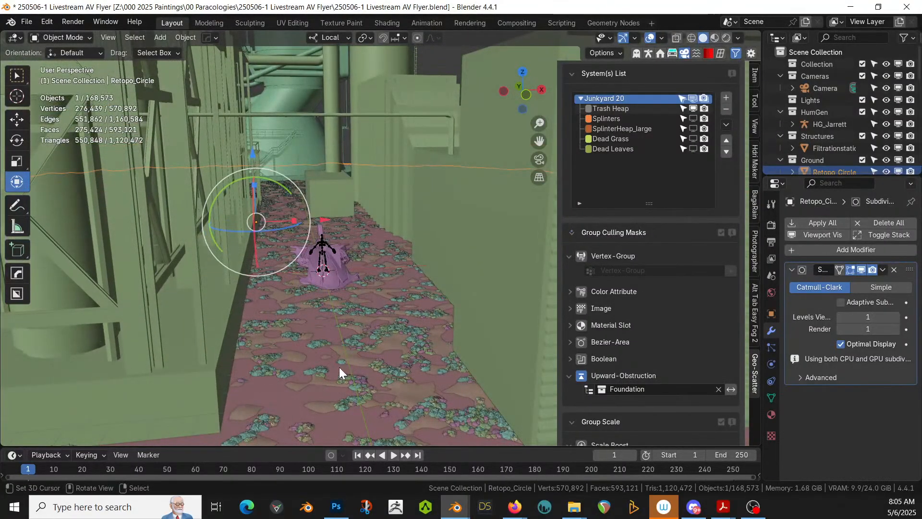
click(696, 120)
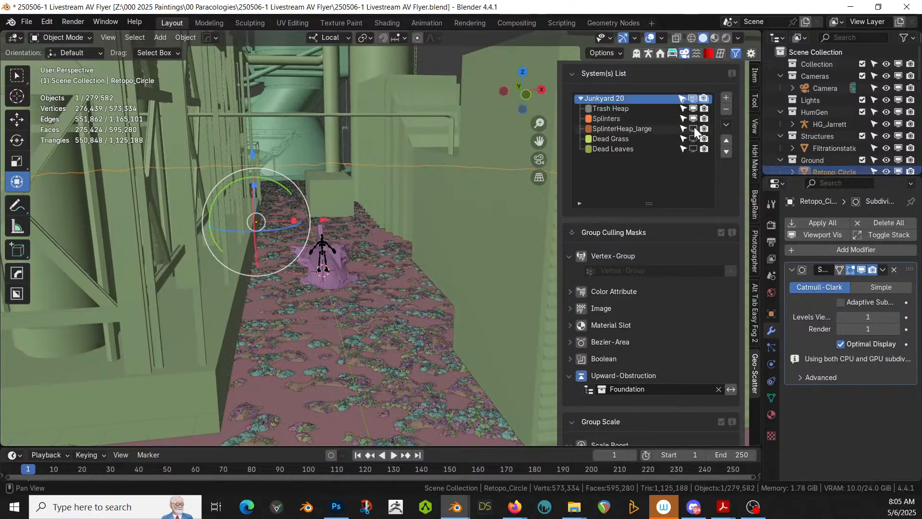
click(694, 128)
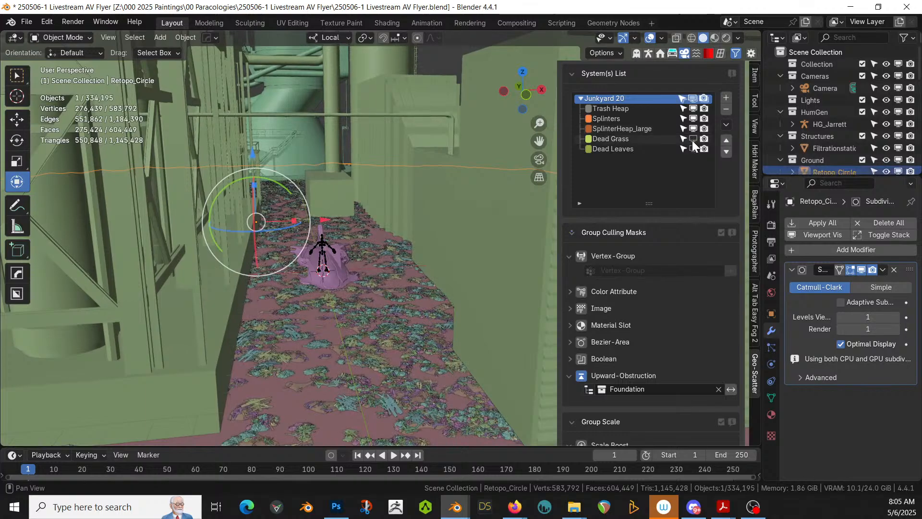
click(693, 139)
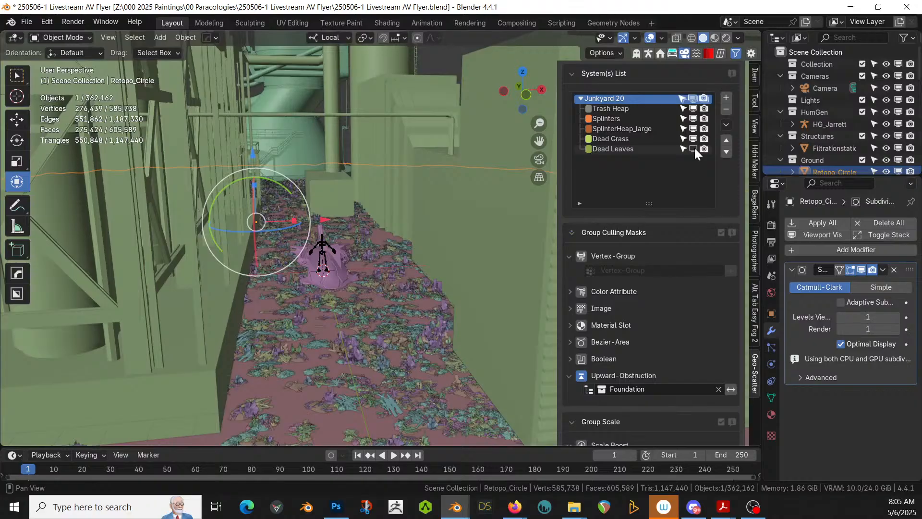
click(693, 148)
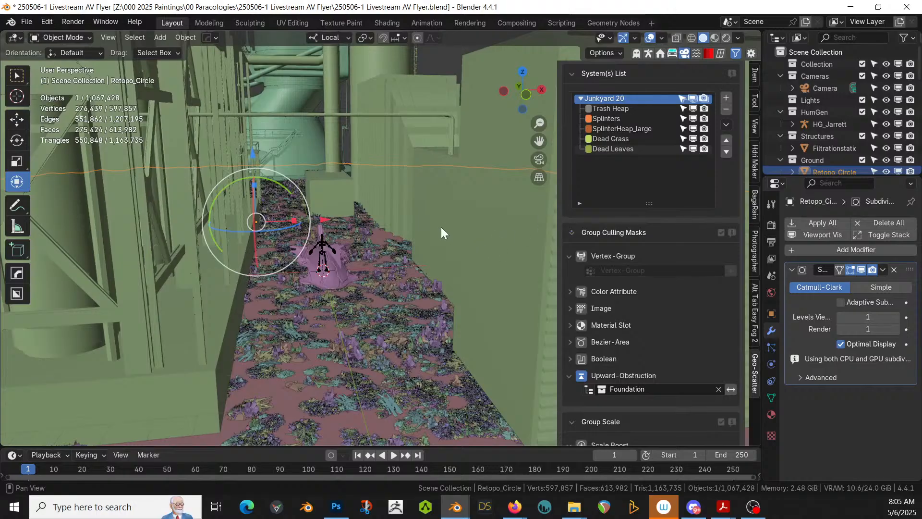
- Examine the junkyard scatter in rendered shading around the buildings and along the passage to the flyer
middle_drag(441, 227, 428, 254)
scroll(419, 259, down, 3)
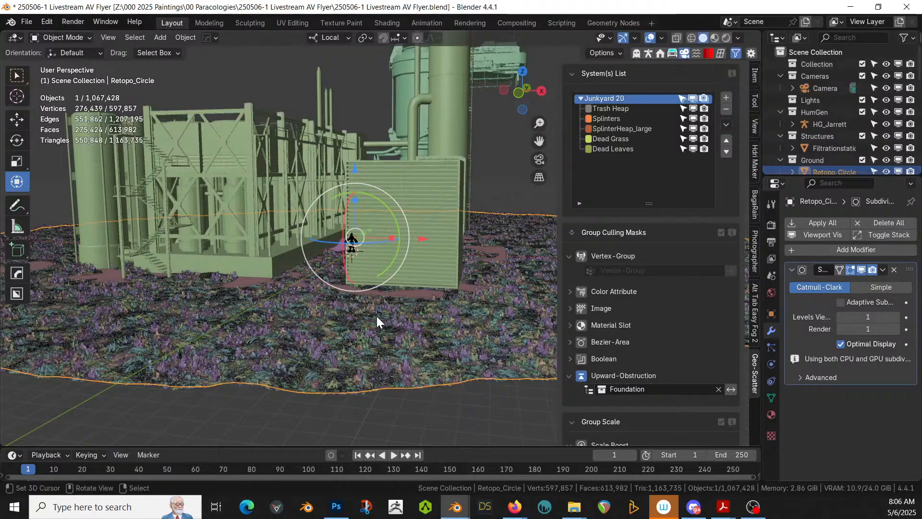
key(shift+z)
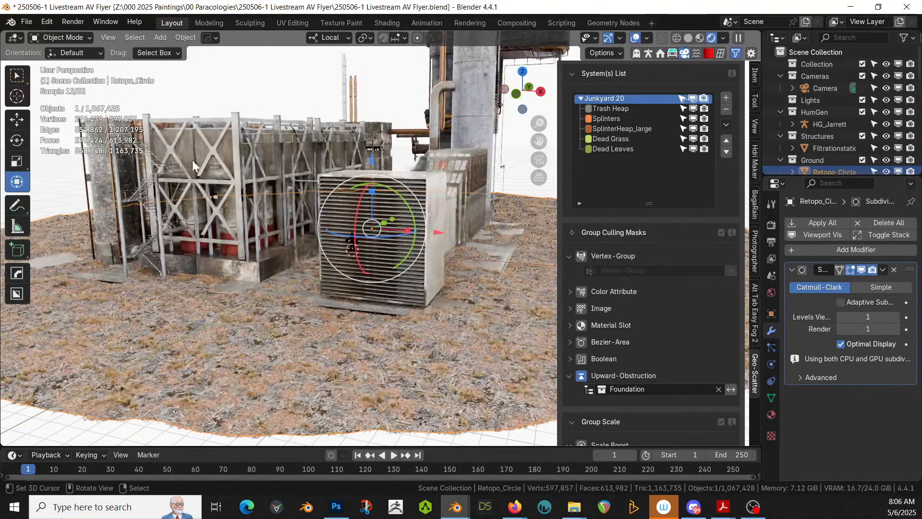
scroll(354, 258, up, 2)
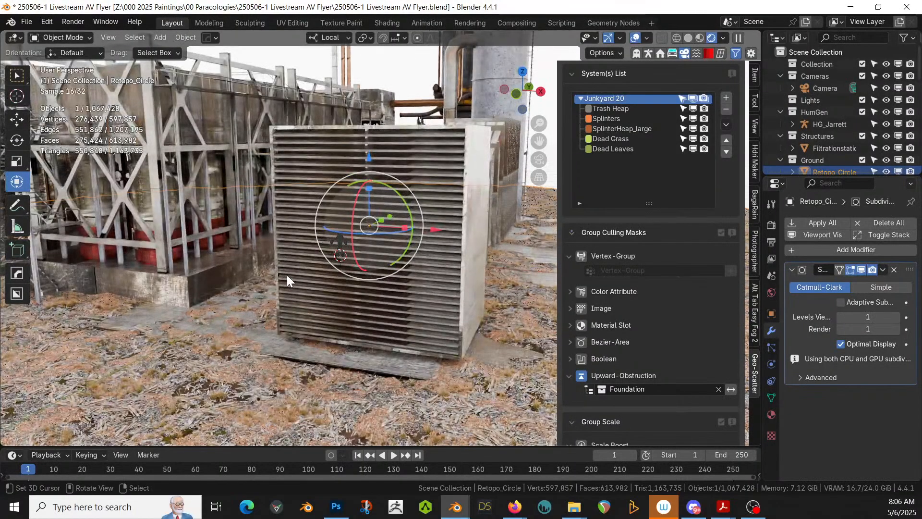
middle_drag(290, 274, 329, 284)
scroll(329, 283, up, 3)
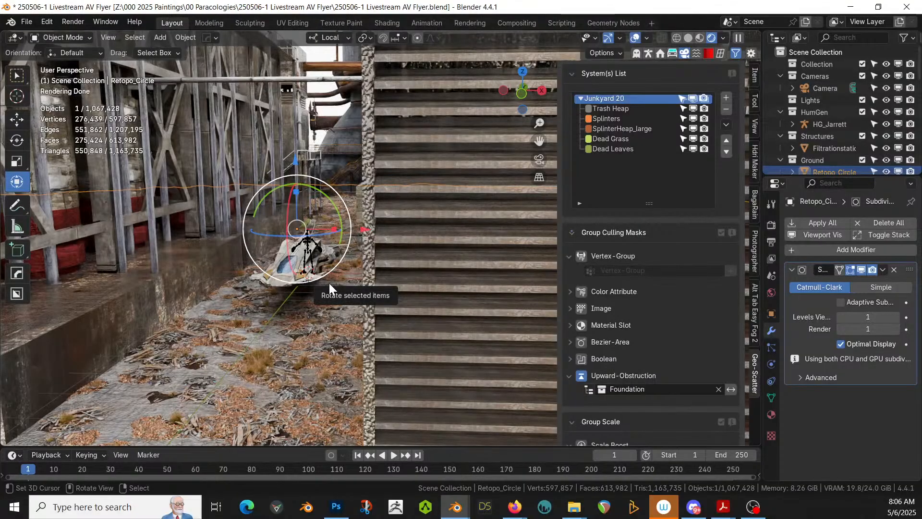
- Hide the Junkyard 20 scatter in the viewport and save the Blender file
click(28, 22)
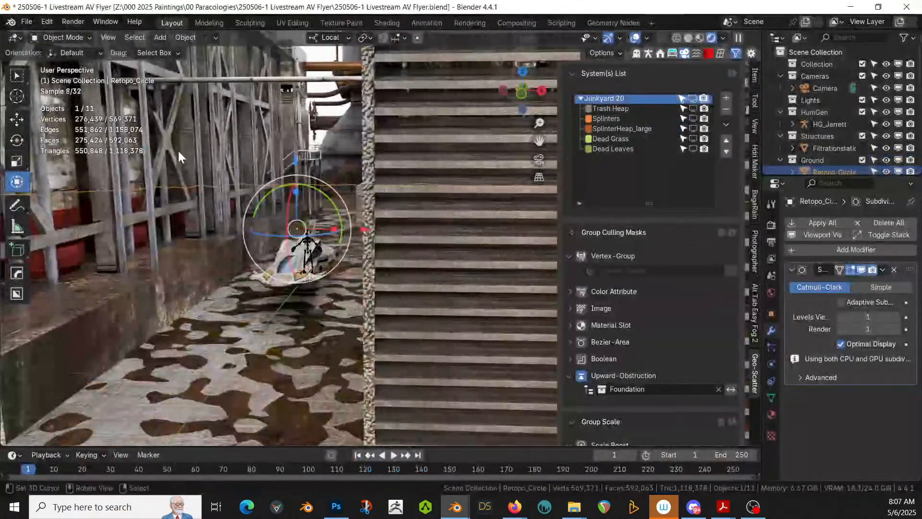
click(27, 22)
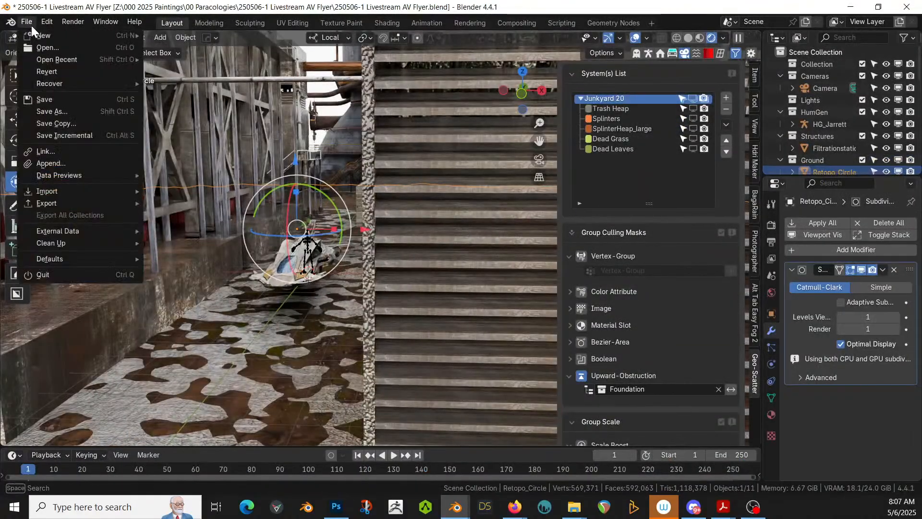
click(50, 99)
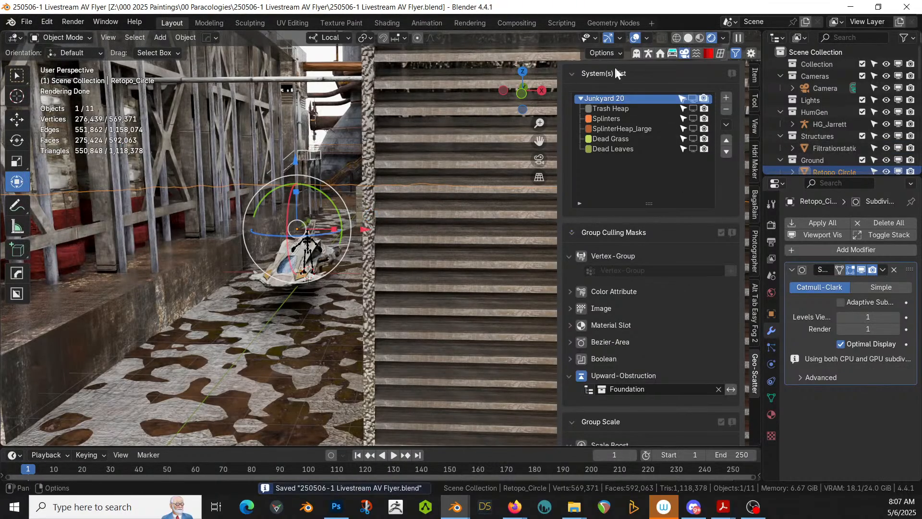
- Switch back to solid shading and view the terrain disc and buildings from above
click(685, 37)
scroll(298, 226, down, 4)
mouse_move(312, 234)
middle_down()
mouse_move(325, 249)
mouse_move(305, 284)
middle_up()
scroll(303, 283, down, 3)
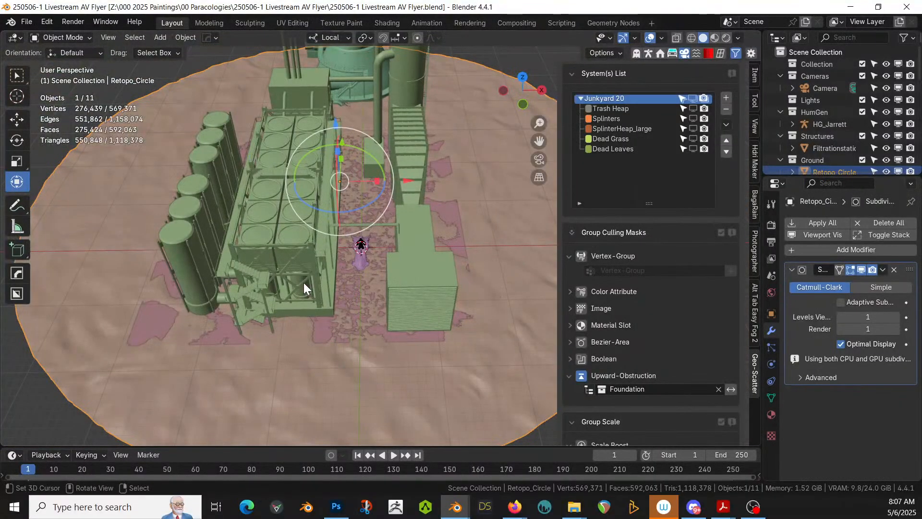
- Scatter the Rockplain 06 group over the terrain disc around the buildings and hide its layers in the viewport
scroll(318, 214, up, 5)
middle_drag(319, 215, 412, 188)
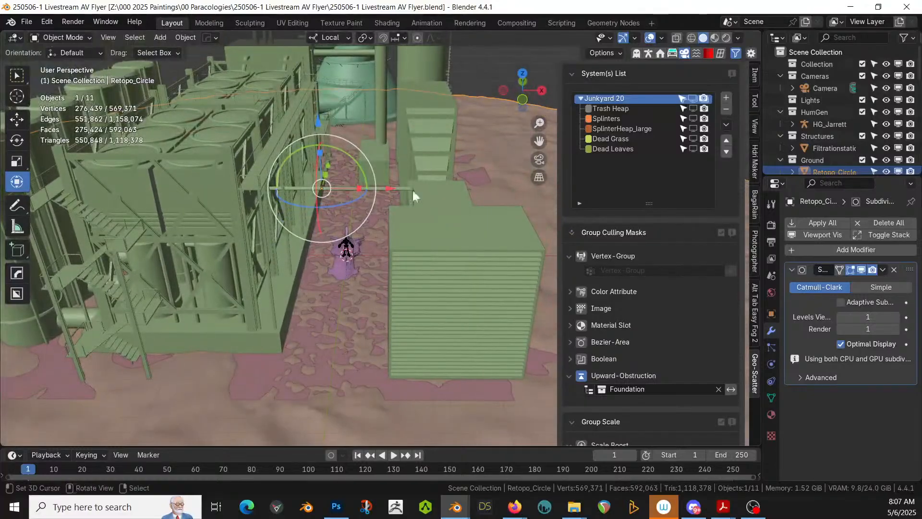
scroll(460, 188, down, 2)
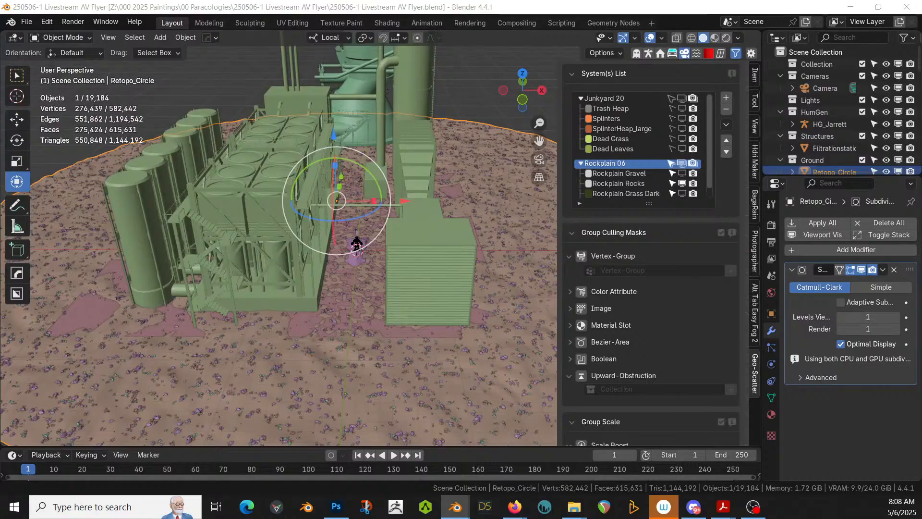
click(310, 120)
key(ctrl+z)
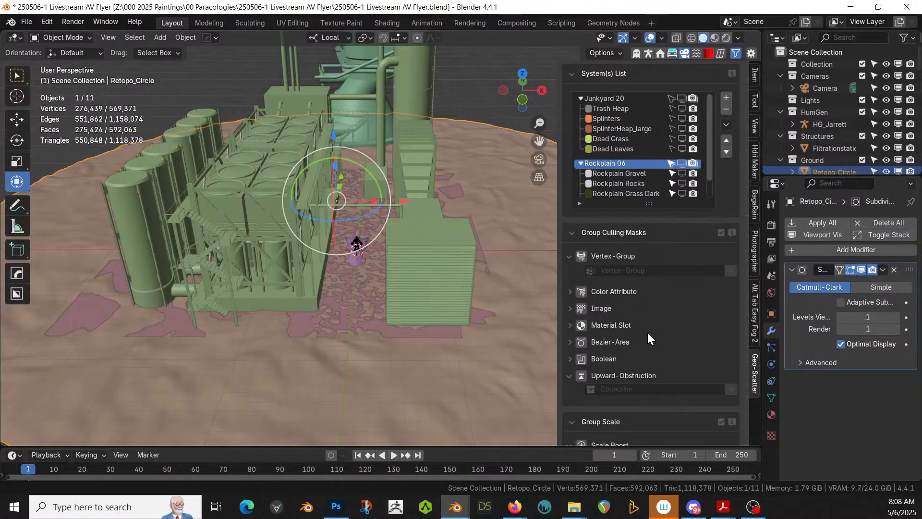
- Enable Upward-Obstruction culling for the Rockplain 06 group using the Structures collection
scroll(624, 336, down, 3)
click(583, 327)
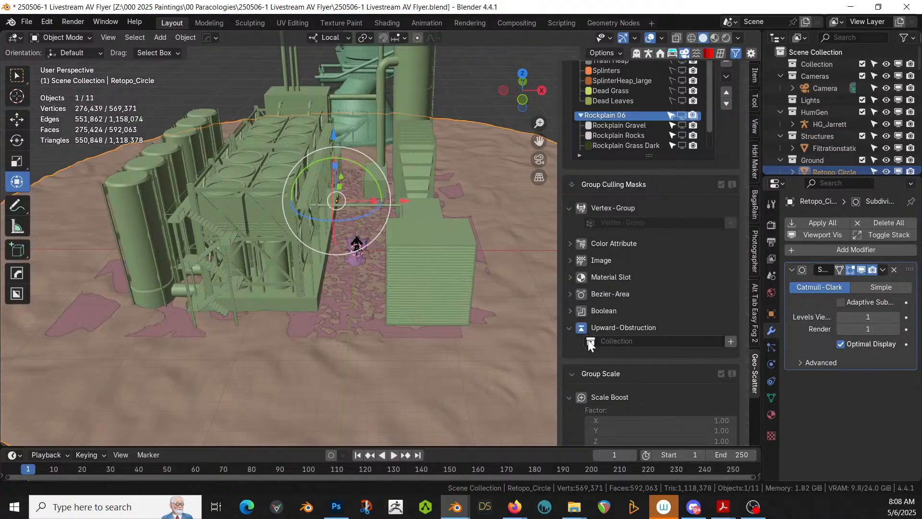
click(609, 341)
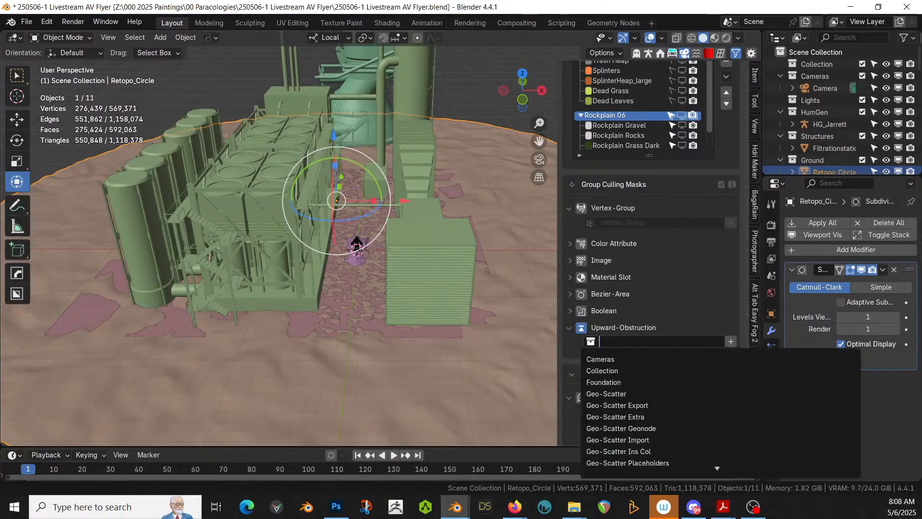
text(St)
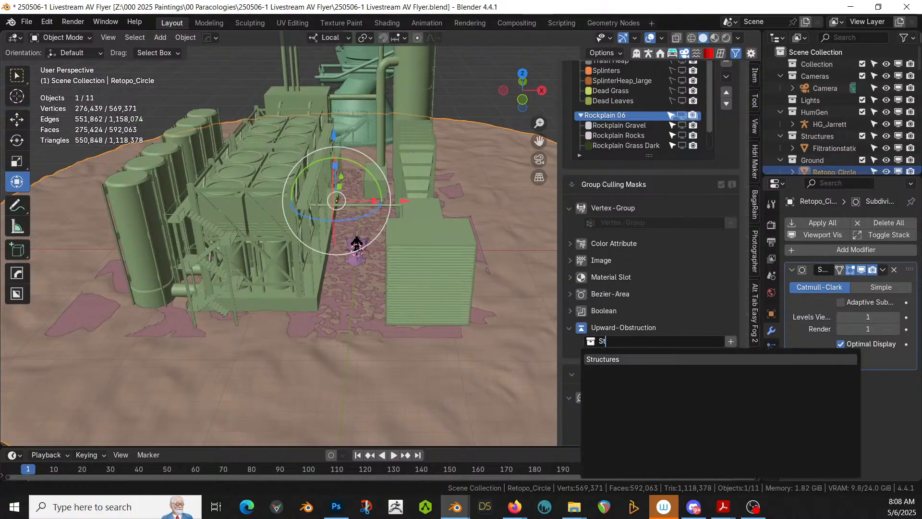
click(604, 359)
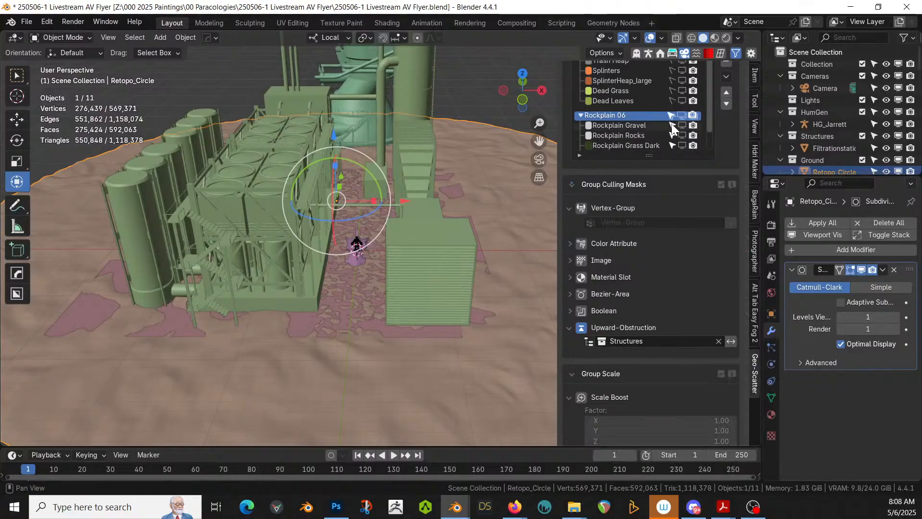
- Delete the Rockplain Meadow flower layer from the Rockplain 06 scatter group
click(672, 136)
scroll(655, 136, down, 2)
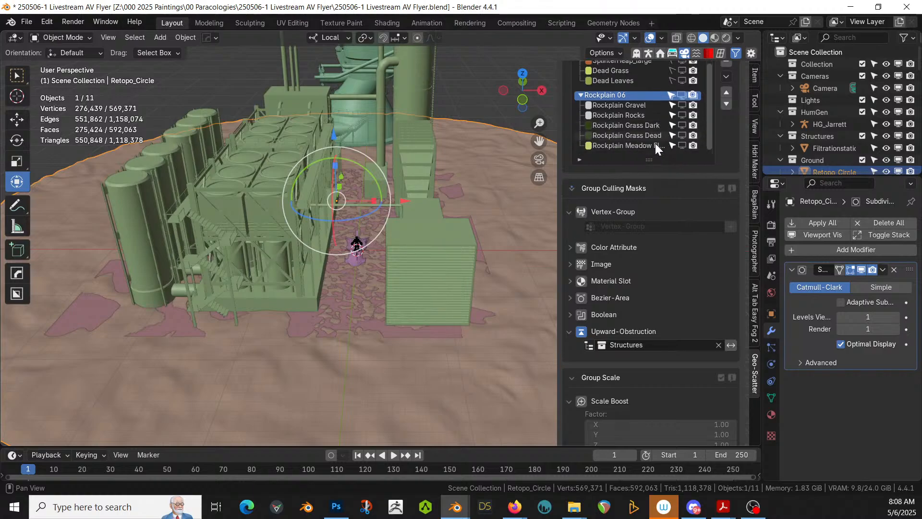
click(636, 146)
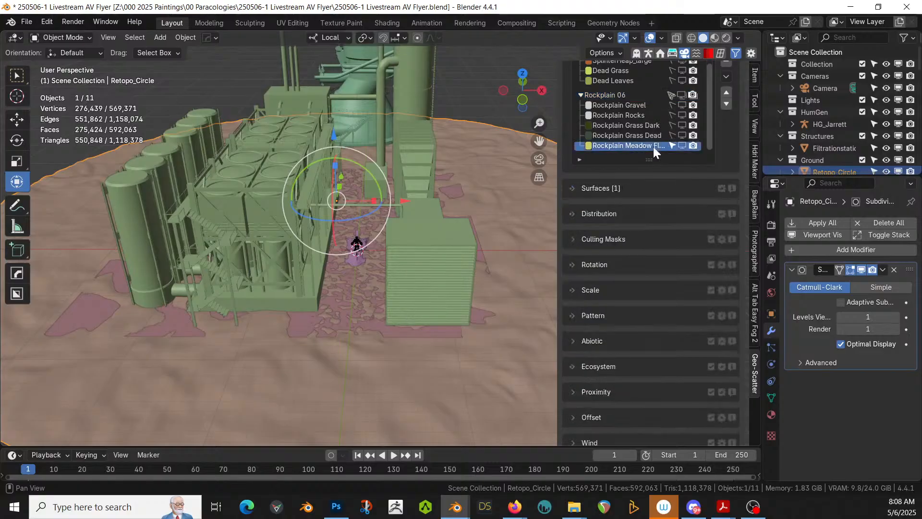
scroll(721, 143, up, 3)
click(726, 134)
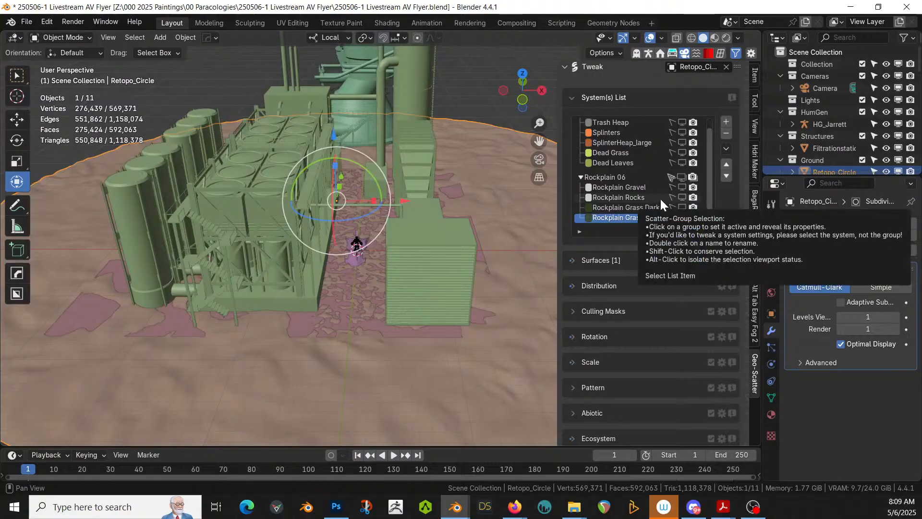
- Assign the Structures collection as the Object Repel 1 collider in the Rockplain Grass Dark layer's proximity settings
click(644, 210)
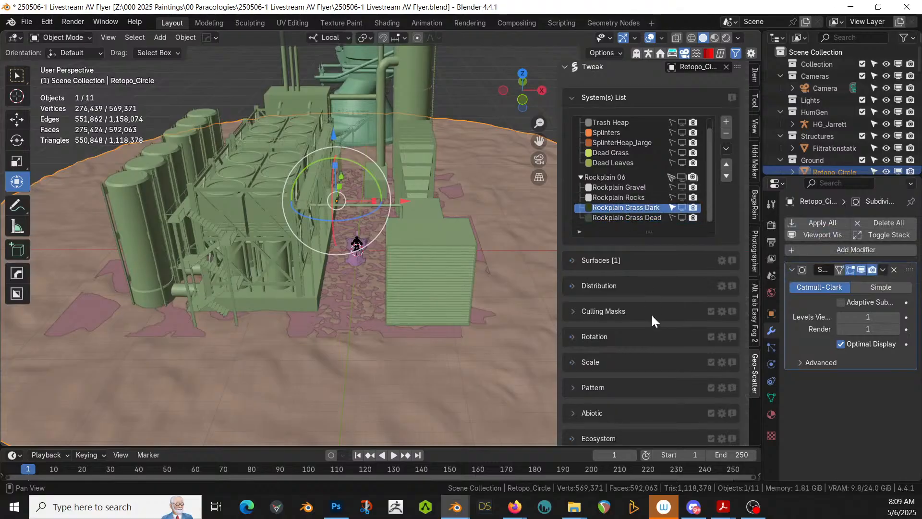
scroll(638, 341, down, 3)
click(575, 391)
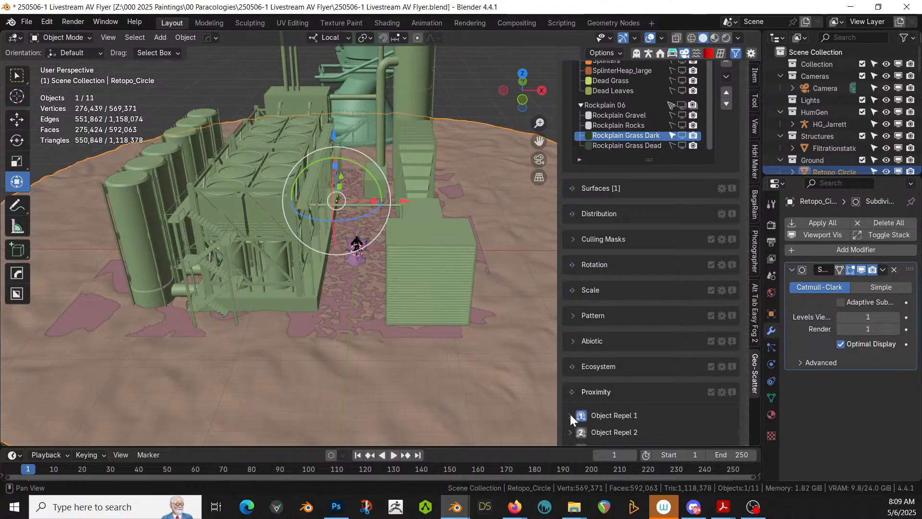
click(571, 415)
click(615, 440)
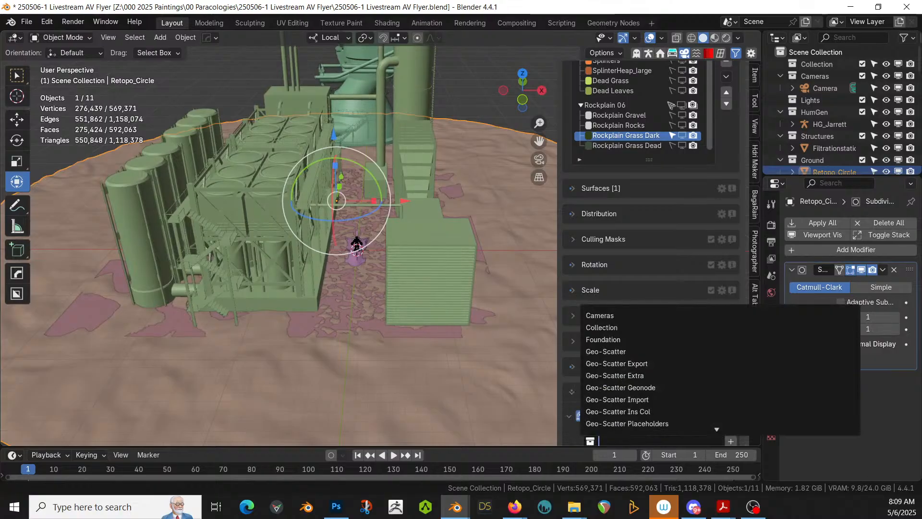
text(Stru)
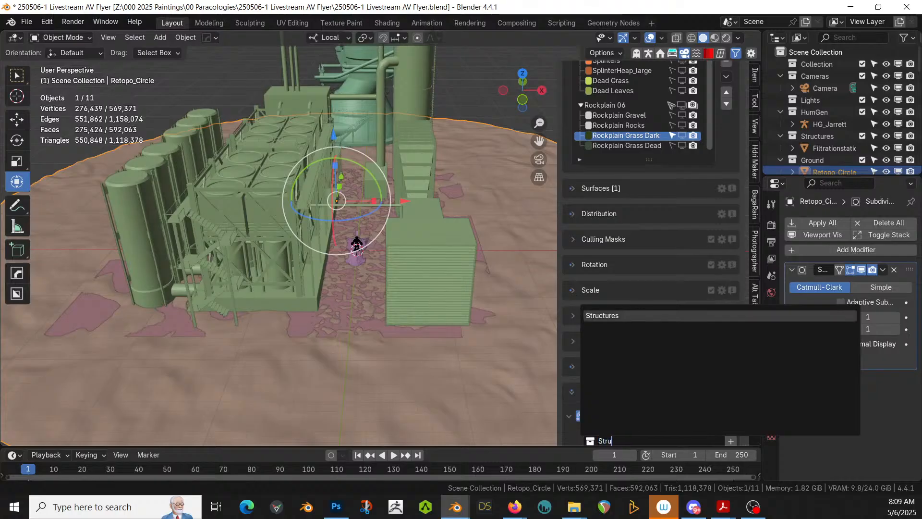
click(614, 316)
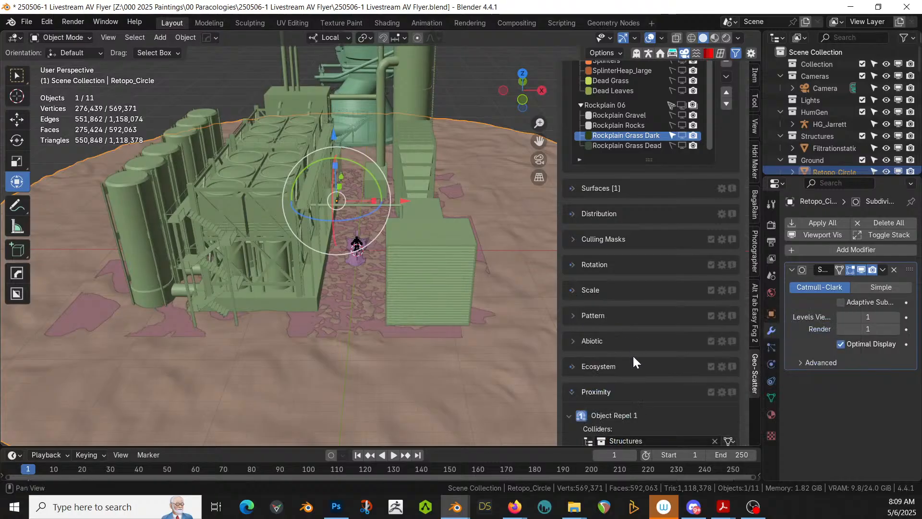
- Show the Rockplain Grass Dark layer in the viewport and inspect its grass along the building walls and passage
scroll(633, 354, down, 5)
scroll(652, 390, down, 3)
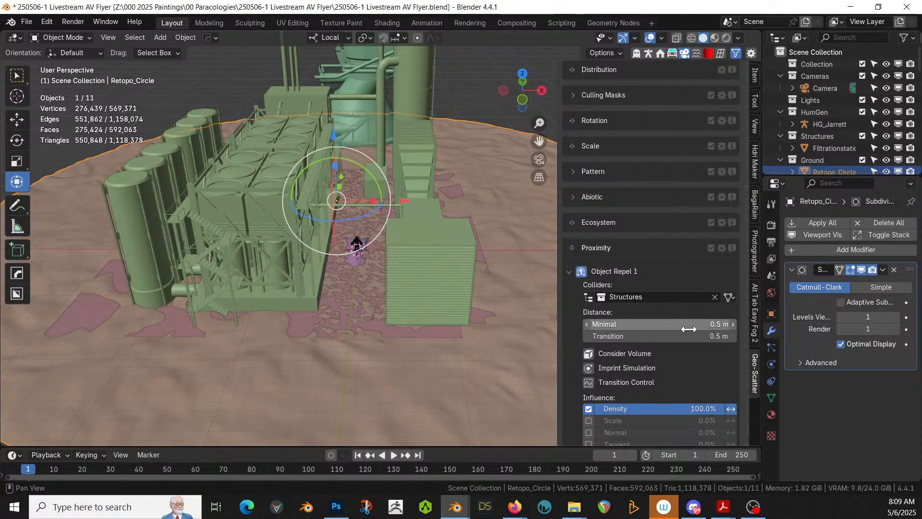
scroll(687, 324, up, 10)
scroll(664, 317, up, 1)
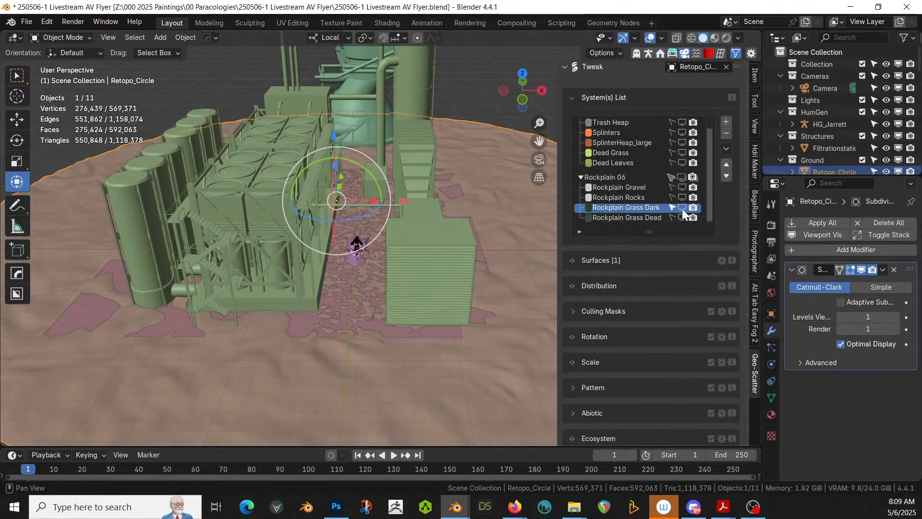
click(682, 207)
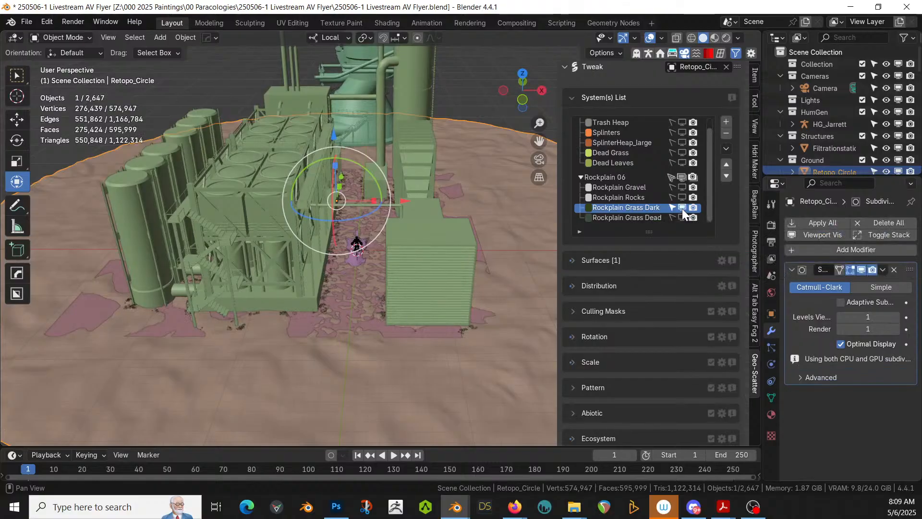
scroll(448, 339, up, 3)
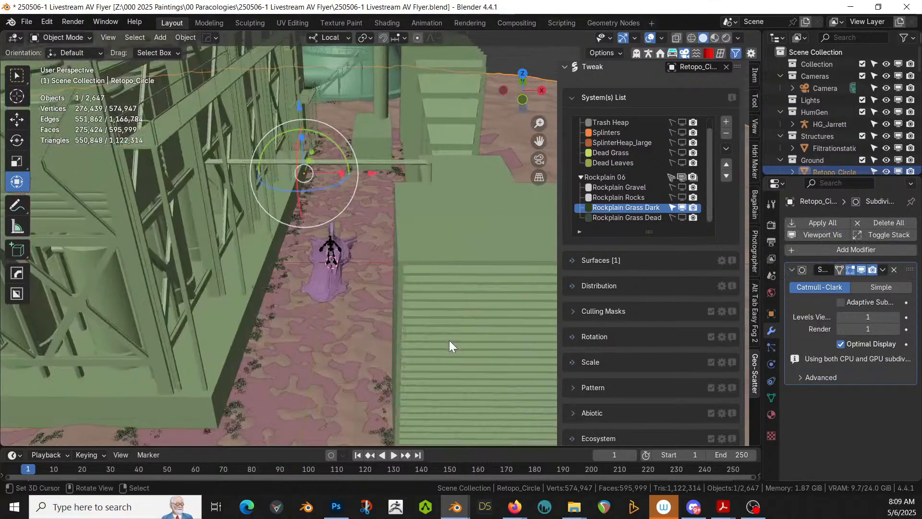
middle_drag(448, 340, 363, 374)
scroll(385, 322, up, 4)
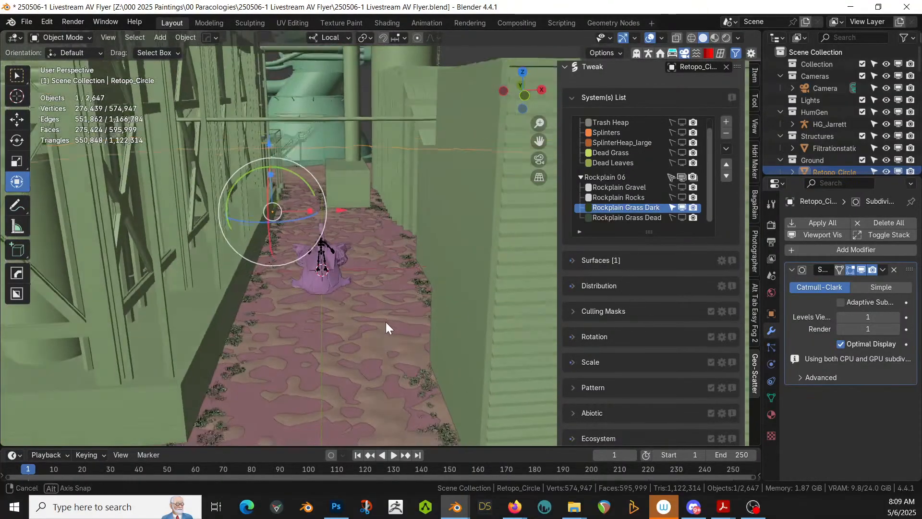
- Set the Object Repel 1 minimal distance of Rockplain Grass Dark to 0.1 m and check the grass along the walls
scroll(630, 350, down, 8)
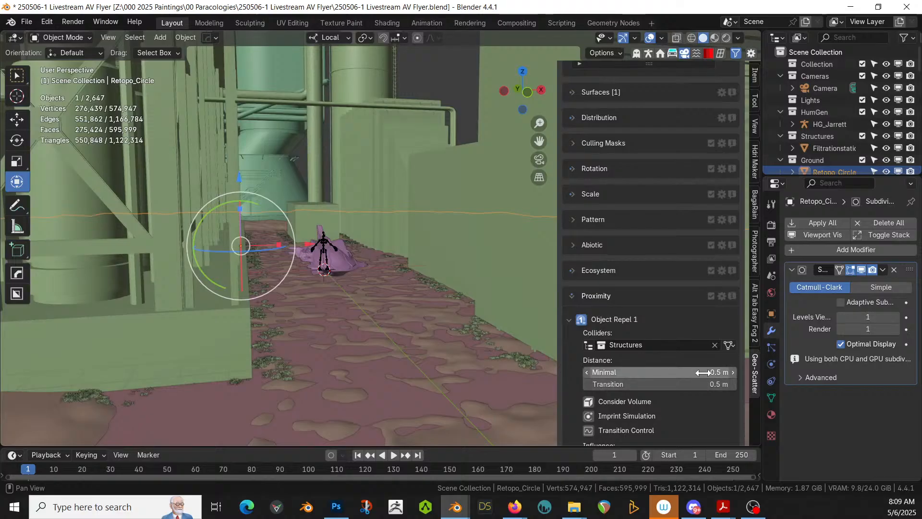
click(703, 372)
key(BackSpace)
text(.1)
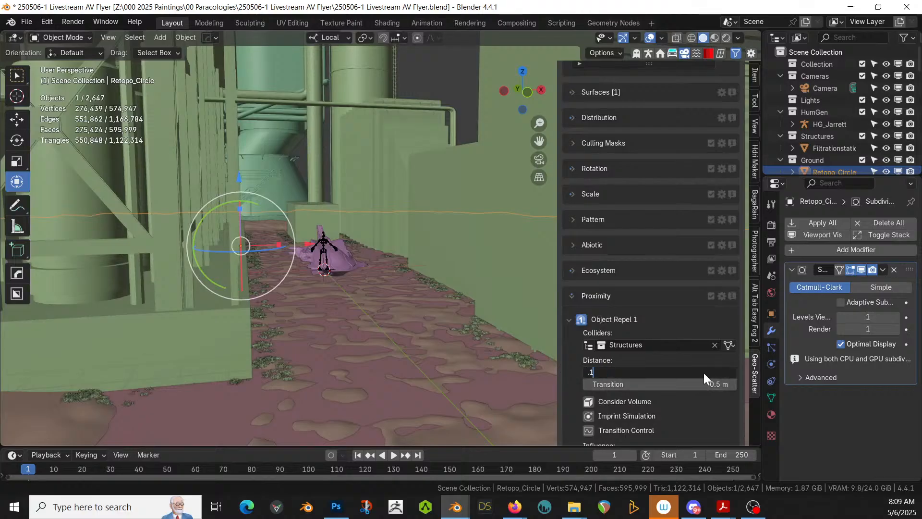
key(Return)
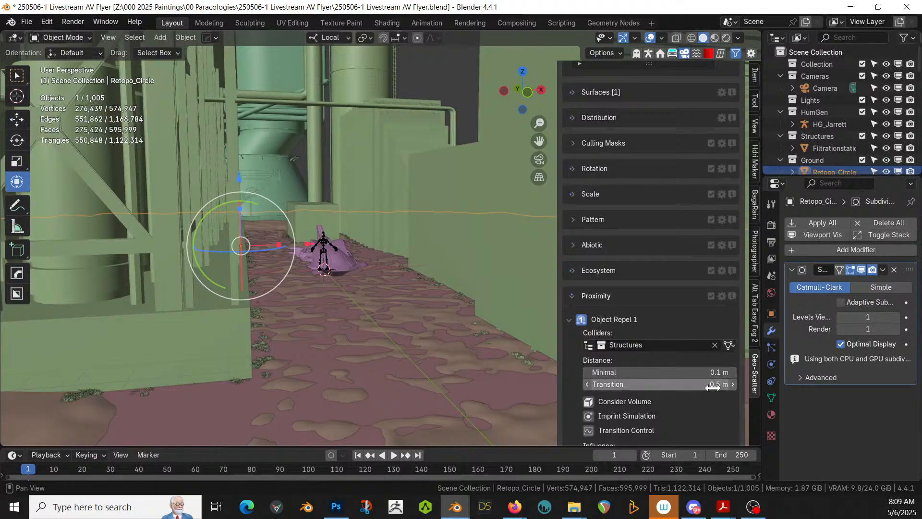
middle_drag(518, 243, 496, 283)
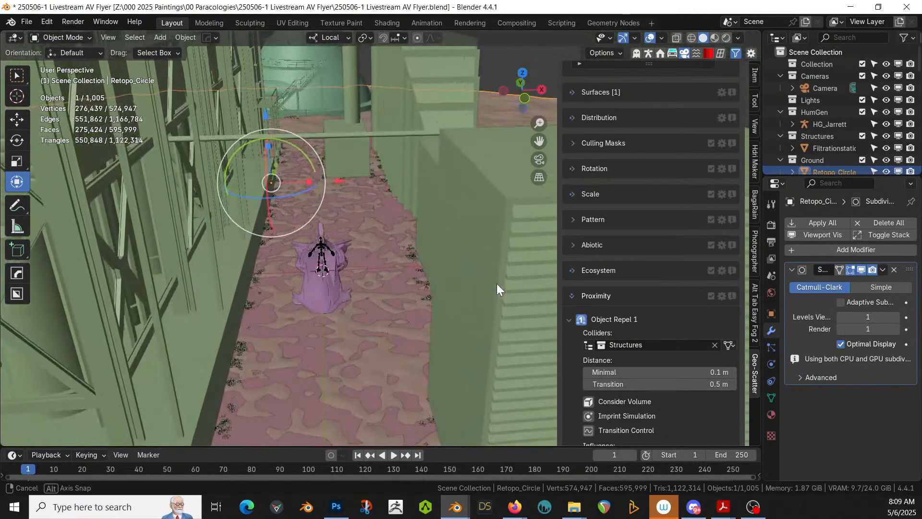
- Set the Rockplain Grass Dark distribution density to 64 instances per square metre and check the passage
scroll(634, 243, up, 5)
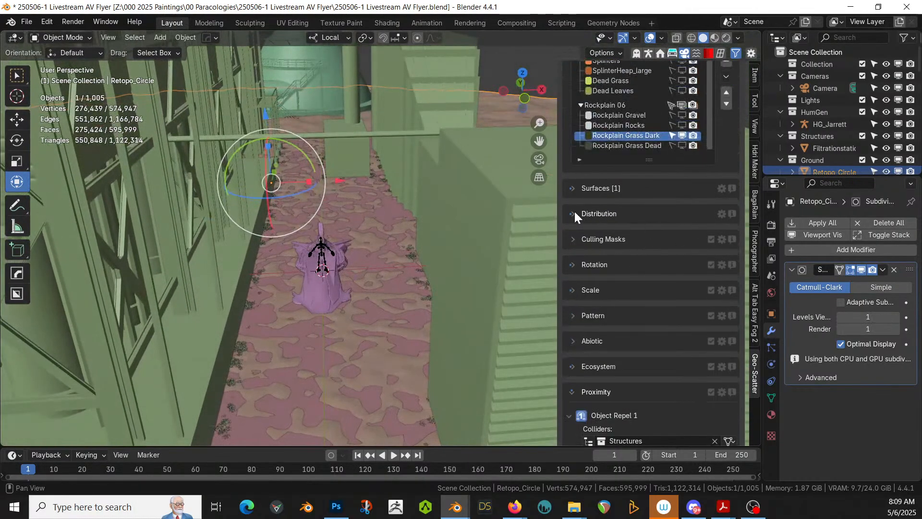
click(575, 213)
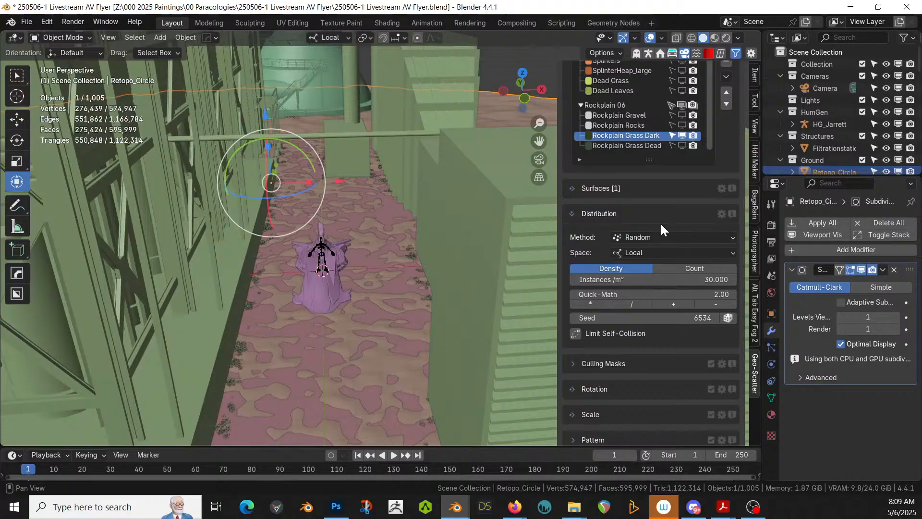
click(601, 295)
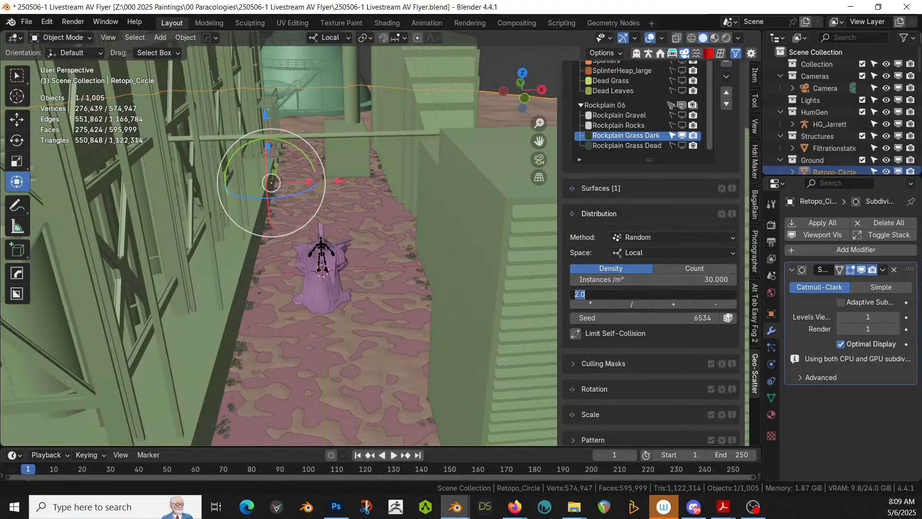
key(Return)
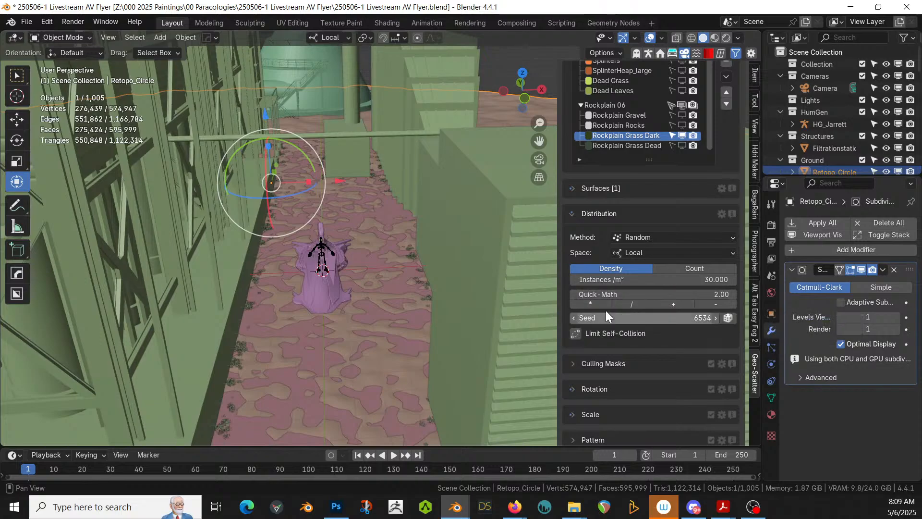
click(592, 279)
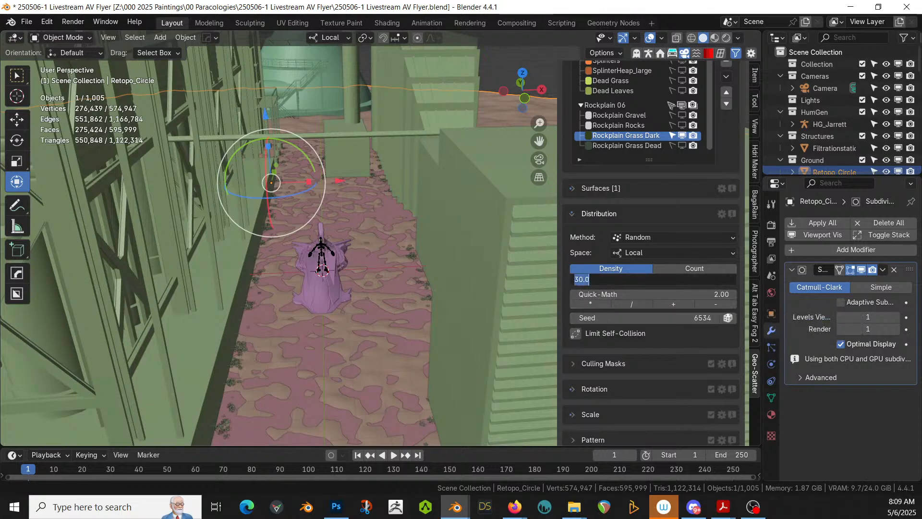
text(64)
key(Return)
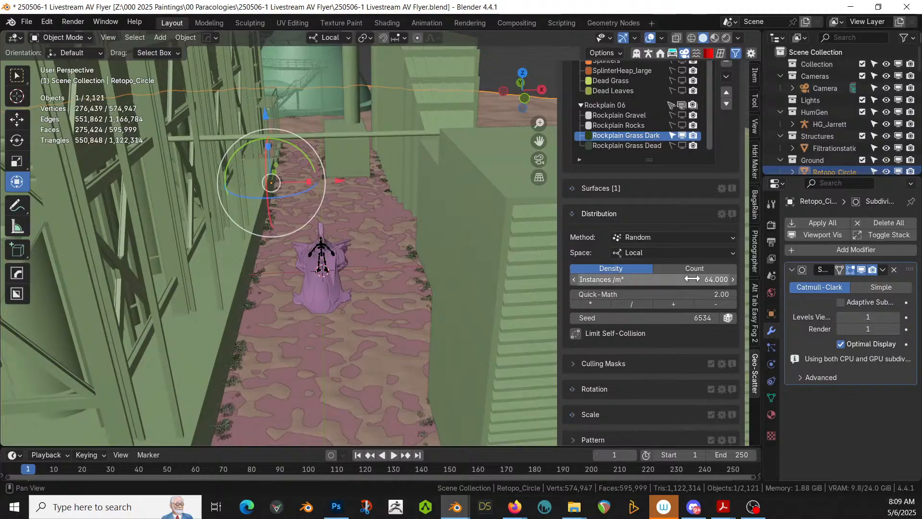
middle_drag(287, 277, 327, 283)
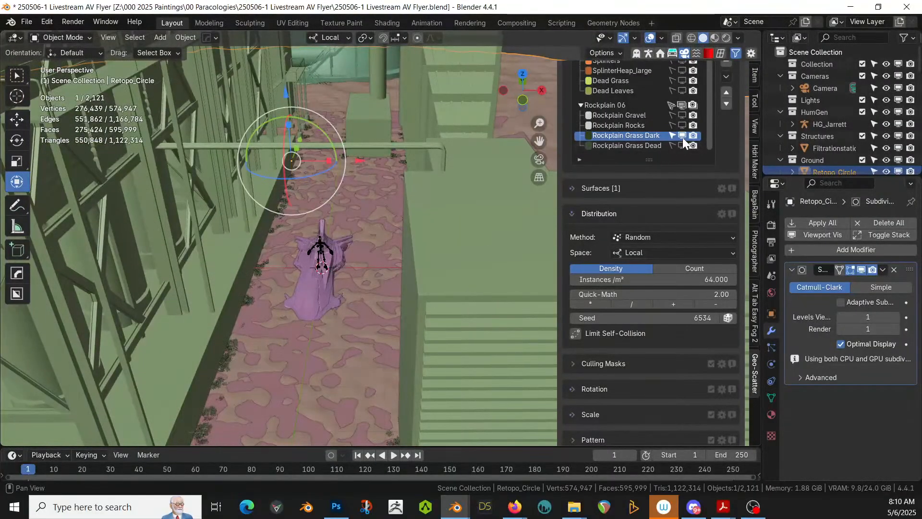
- Enable Object Repel 1 in the Rockplain Grass Dead layer's proximity settings and assign the Structures collection as its collider
click(663, 145)
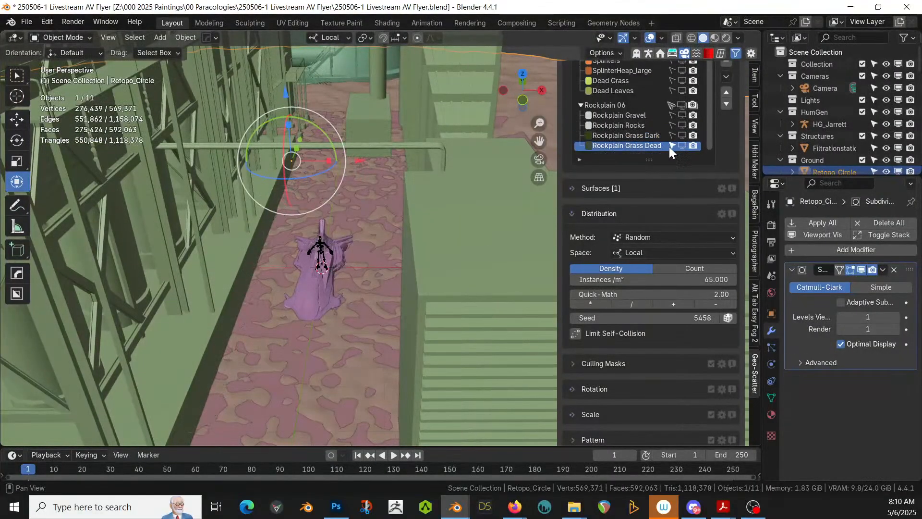
scroll(605, 365, down, 15)
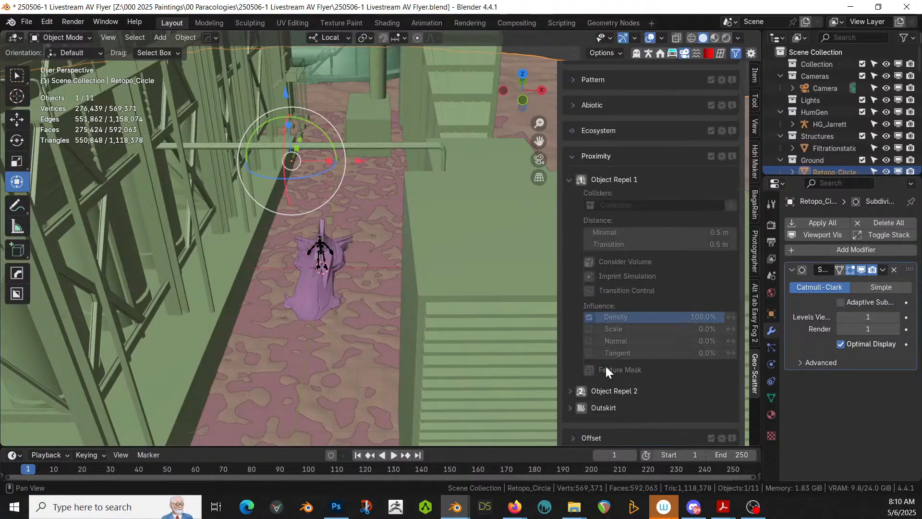
click(582, 182)
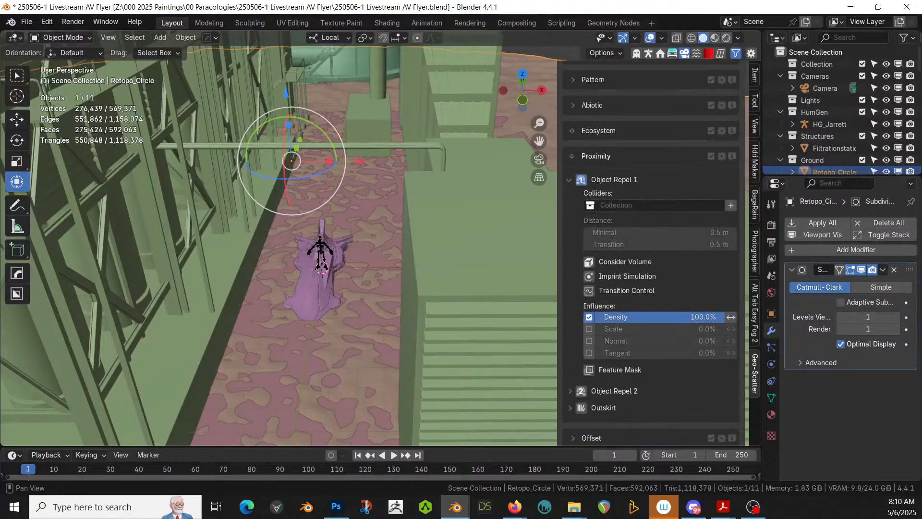
click(624, 205)
text(Stru)
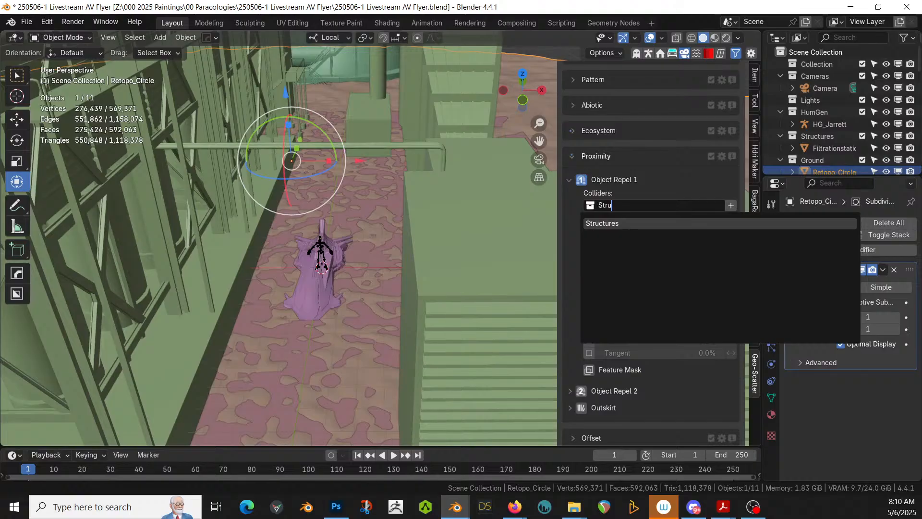
click(613, 224)
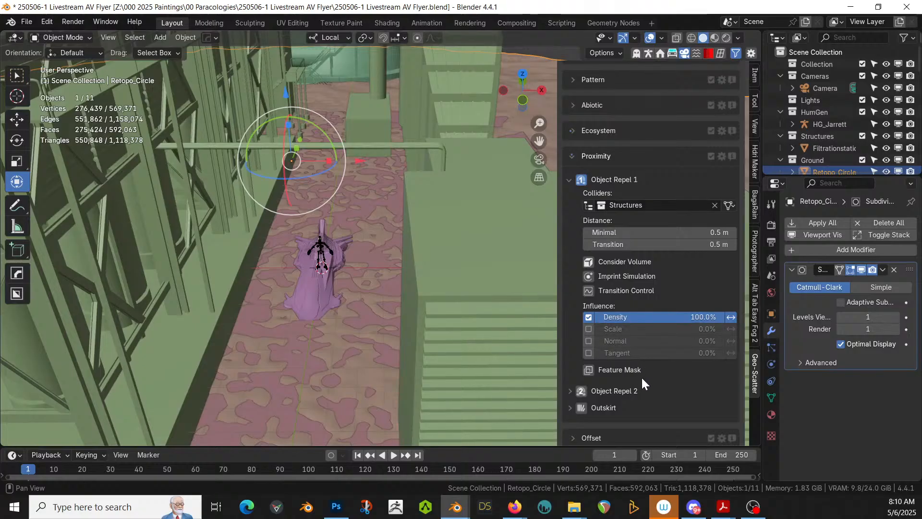
- Set the Object Repel 1 minimal distance of Rockplain Grass Dead to 1 m
scroll(641, 378, down, 5)
scroll(644, 289, up, 3)
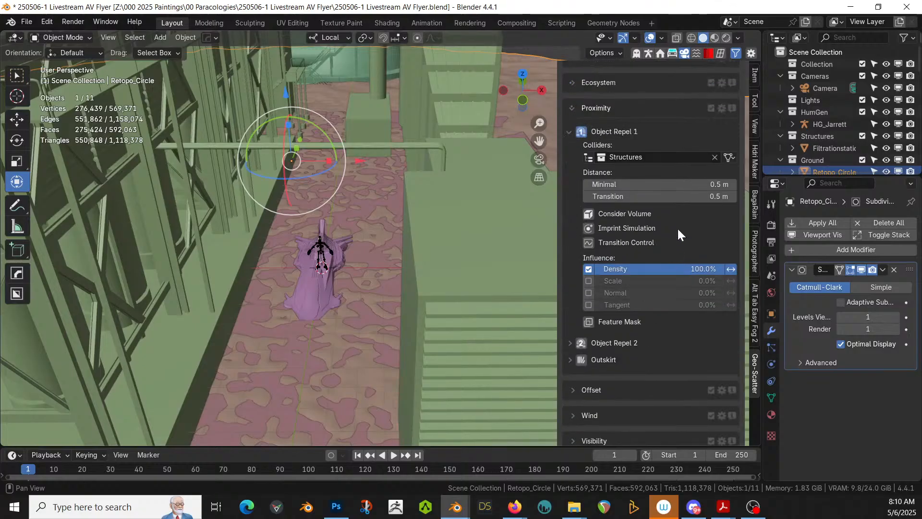
click(668, 184)
text(1)
key(Return)
- Set the Rockplain Grass Dead distribution density to 128 instances per square metre
scroll(677, 220, up, 14)
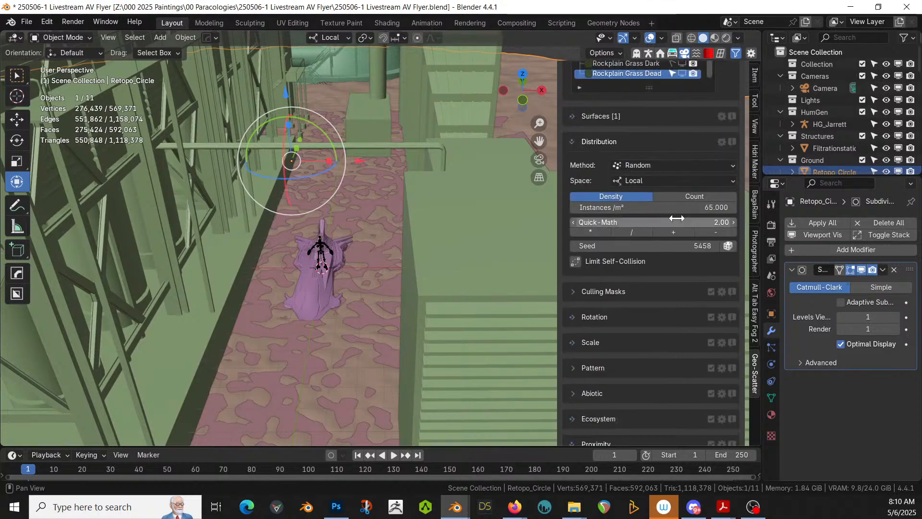
click(676, 207)
text(1)
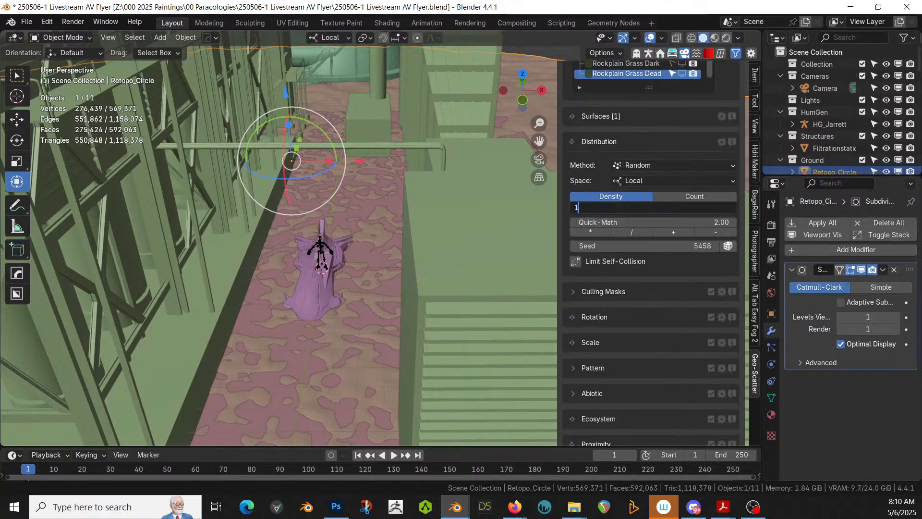
text(28)
key(Return)
- Show the Rockplain Grass Dead layer in the viewport and examine its grass along the passage
scroll(673, 175, up, 4)
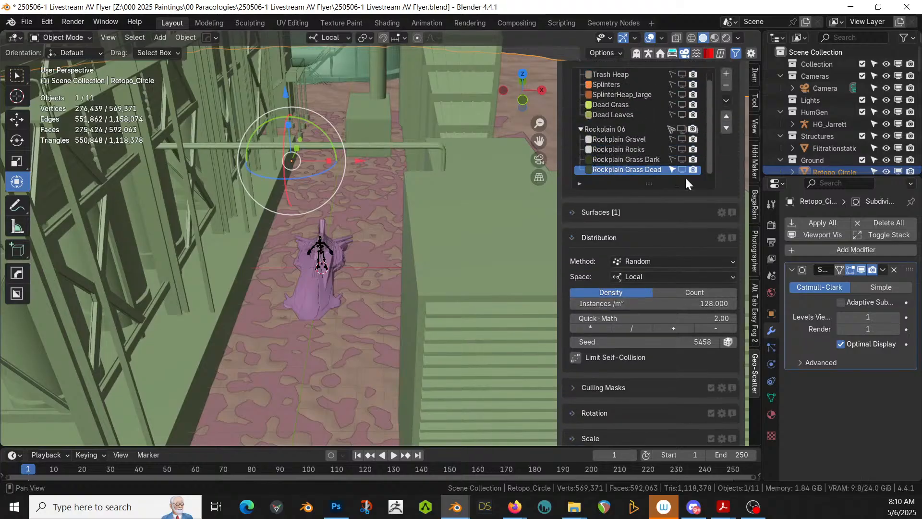
click(682, 169)
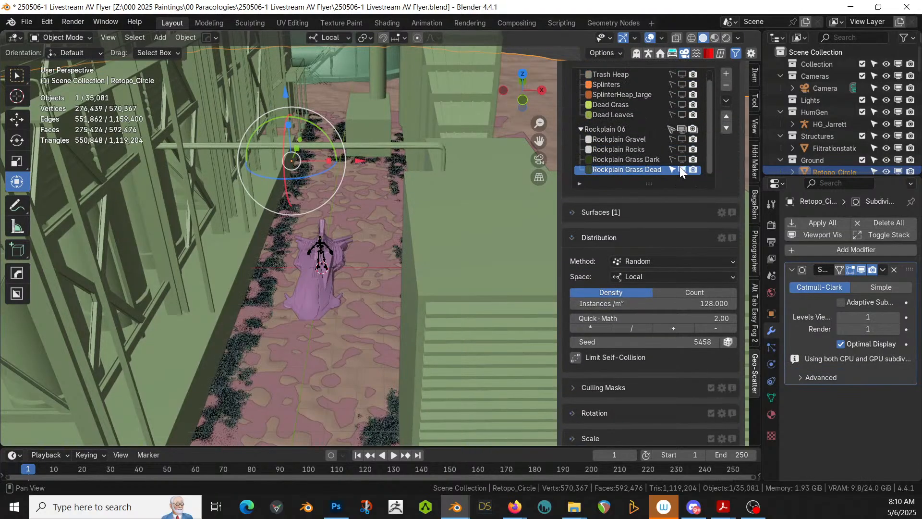
middle_drag(297, 241, 434, 246)
scroll(681, 336, down, 1)
- Set the Object Repel 1 minimal distance of Rockplain Grass Dead to 0.5 m and its transition to 1 m
scroll(682, 337, down, 12)
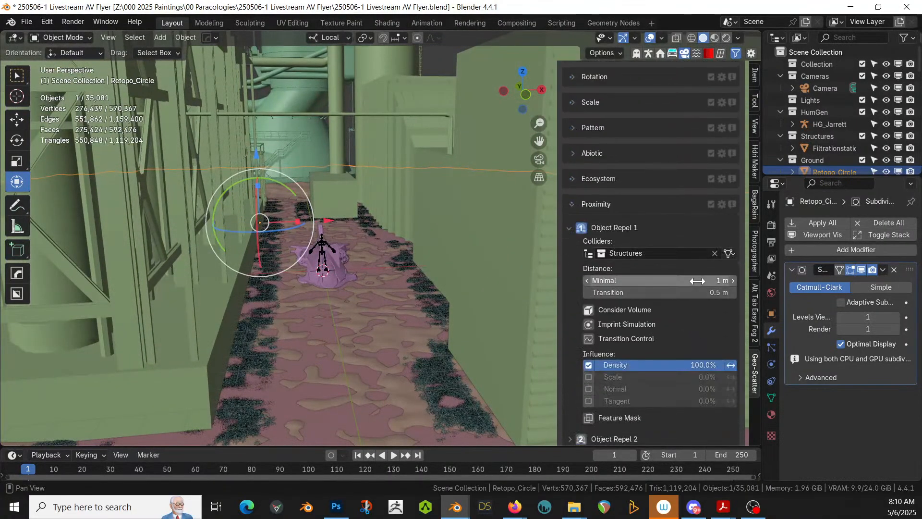
click(696, 281)
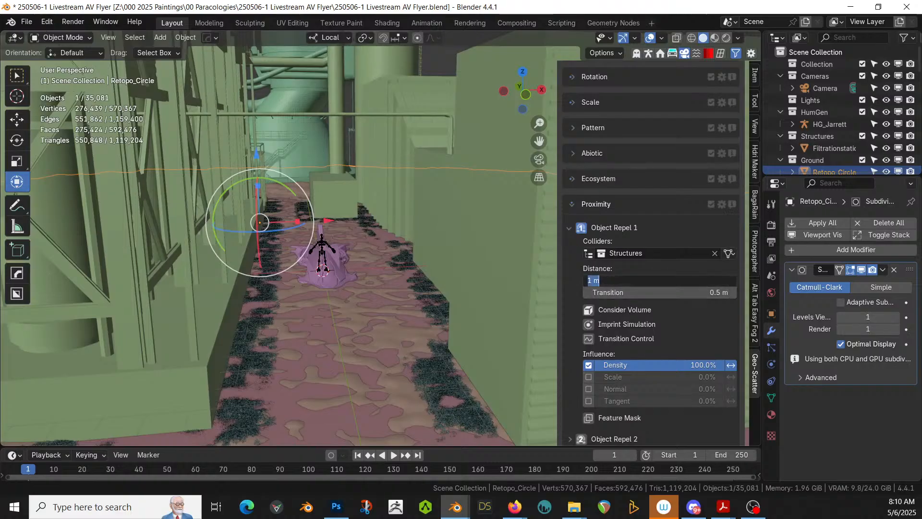
text(0.5)
key(Return)
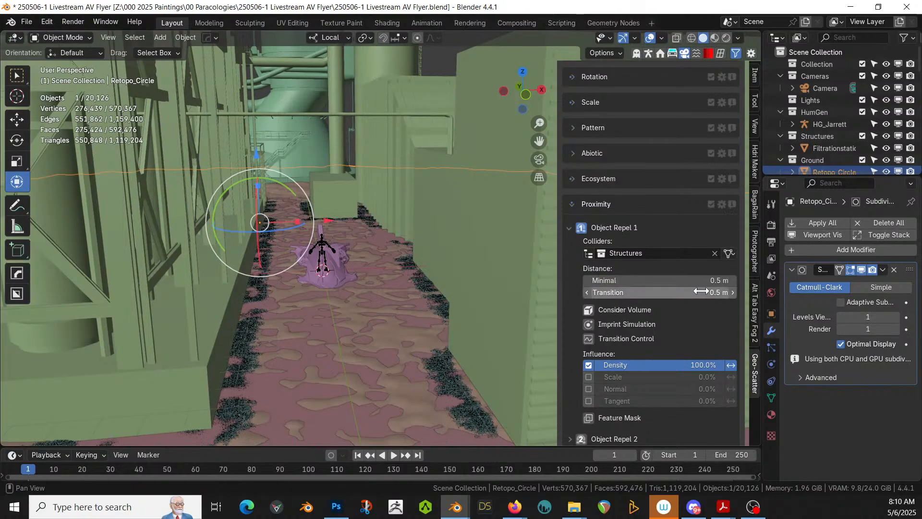
click(701, 291)
text(1)
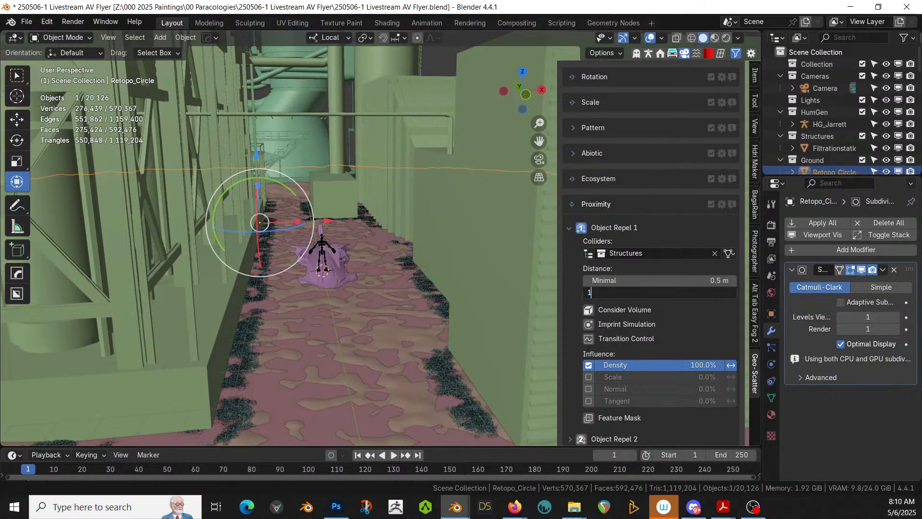
key(Return)
- Set the Object Repel 1 transition of Rockplain Grass Dead to 3 m and check the grass from above
click(705, 292)
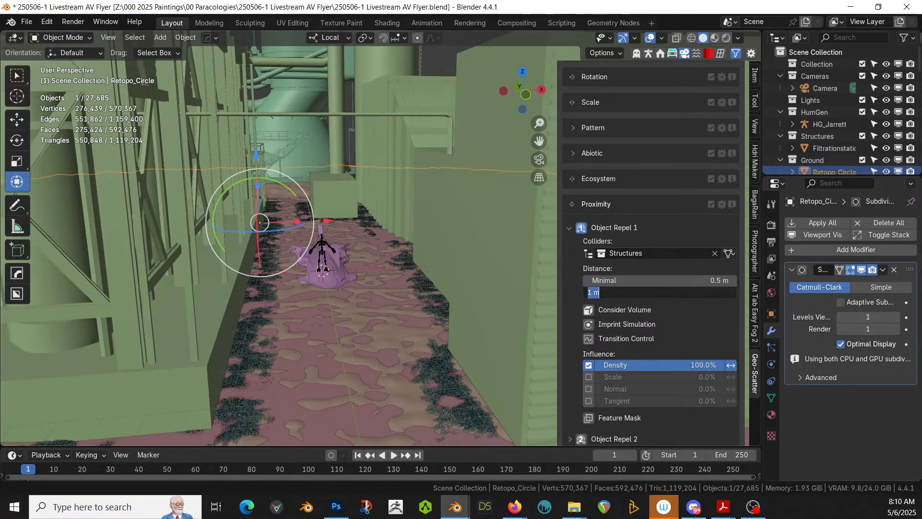
text(3)
key(Return)
middle_drag(376, 302, 302, 319)
- Set the Rockplain Grass Dead distribution density to 100 instances per square metre
scroll(646, 264, up, 12)
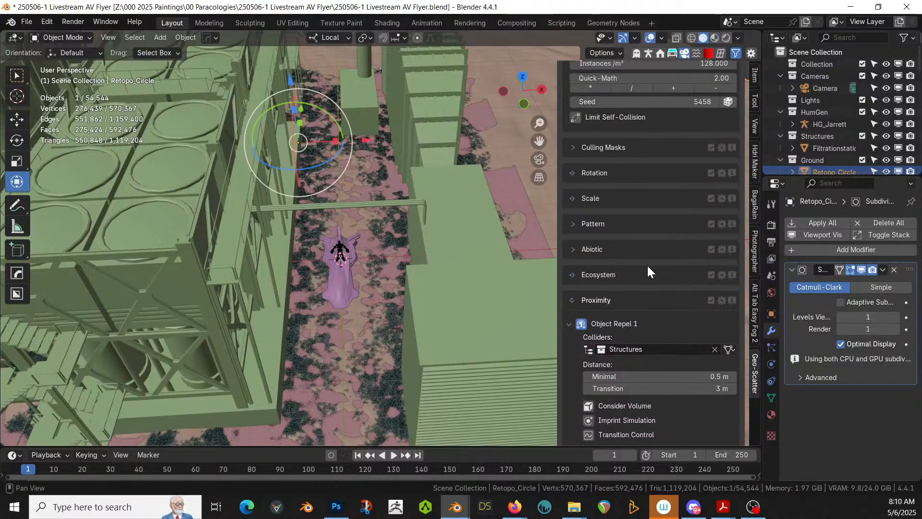
click(672, 254)
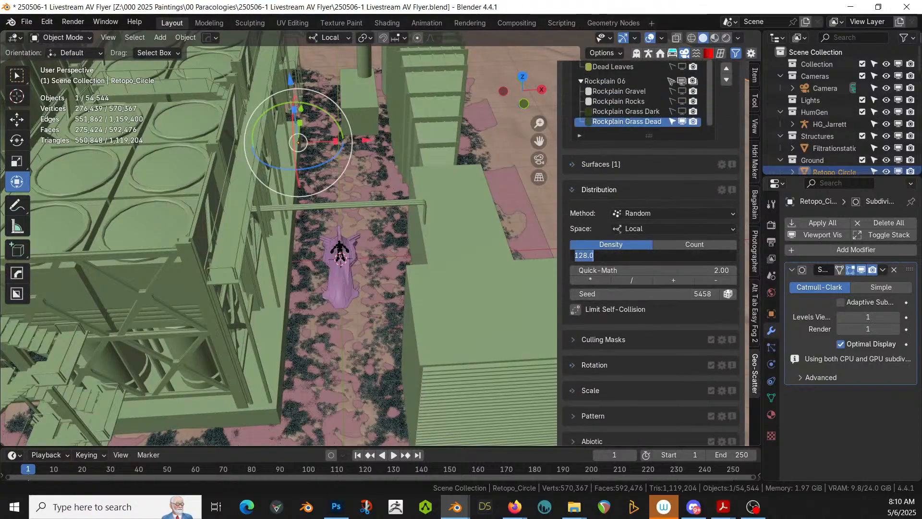
text(100)
key(Return)
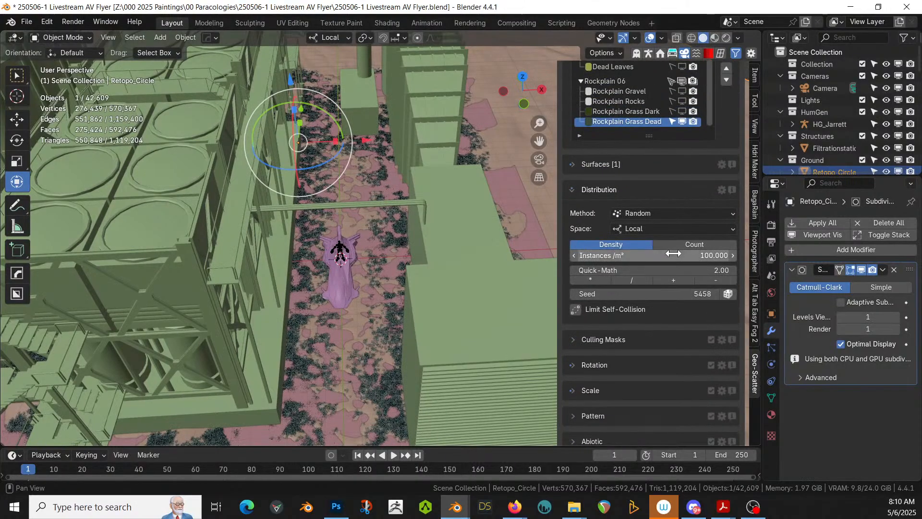
- Set the Object Repel 1 minimal distance of Rockplain Grass Dead to 0.1 m and check the passage
scroll(720, 339, down, 10)
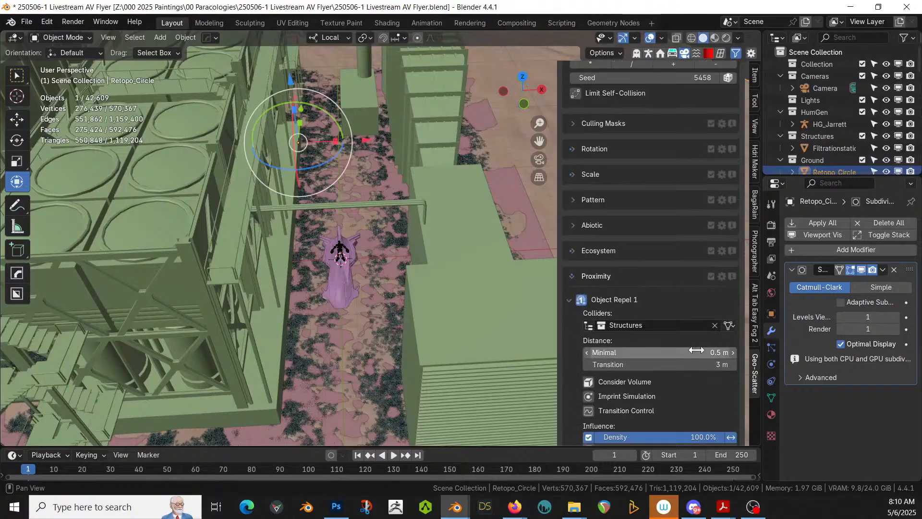
click(697, 352)
text(.1)
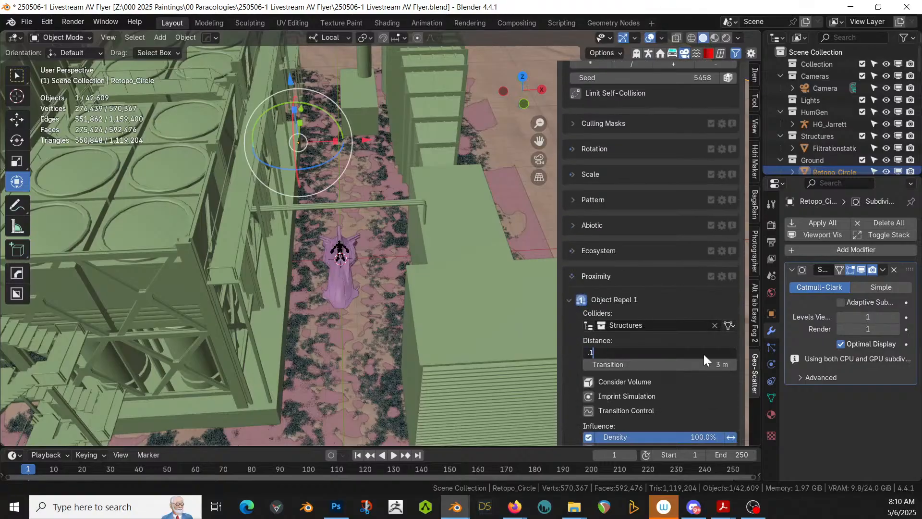
key(Return)
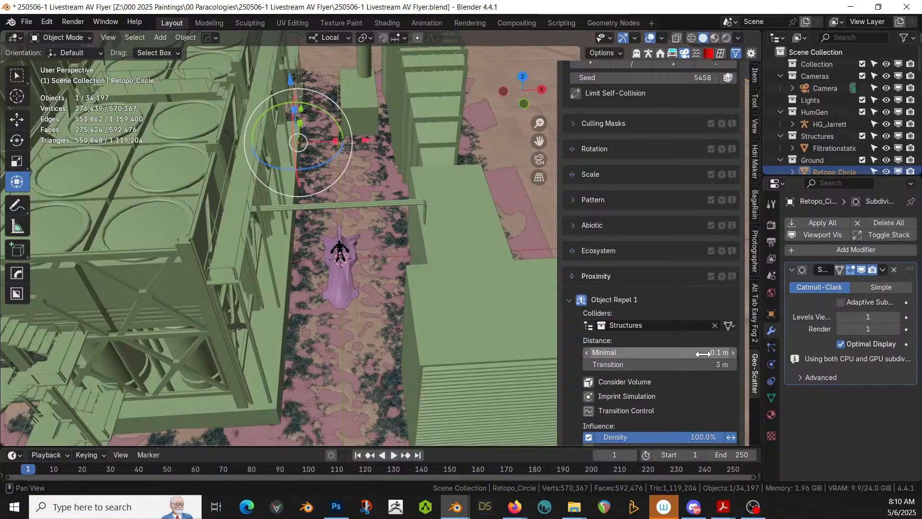
middle_drag(317, 355, 308, 319)
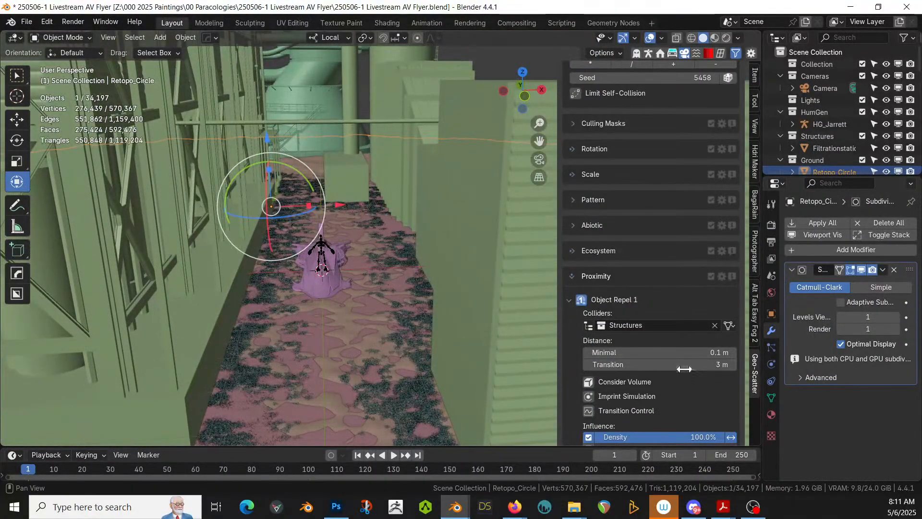
- Set the Object Repel 1 transition of Rockplain Grass Dead to 2 m and inspect the grass around the structures
click(682, 365)
text(2)
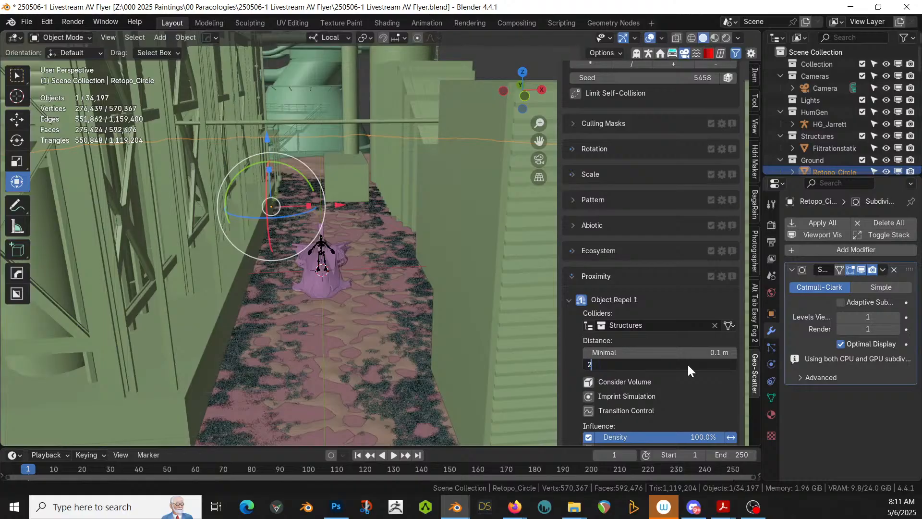
key(Return)
middle_drag(228, 280, 335, 279)
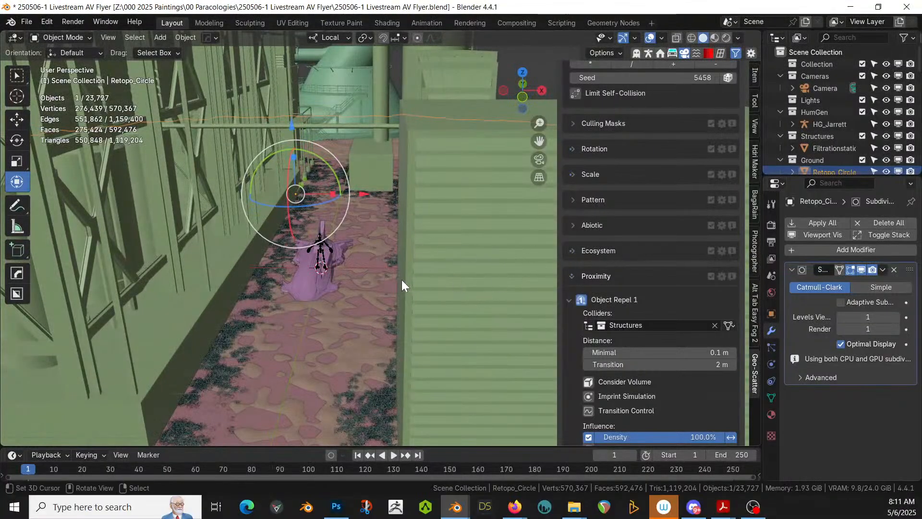
middle_drag(402, 284, 381, 305)
middle_drag(408, 266, 420, 254)
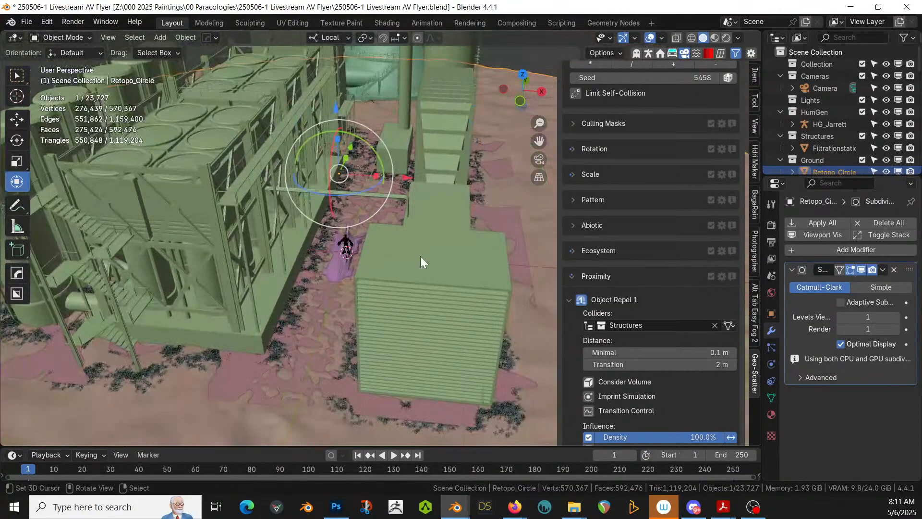
- Try halving the Rockplain Rocks distribution density to 5 instances per square metre
scroll(629, 211, up, 4)
scroll(627, 204, up, 10)
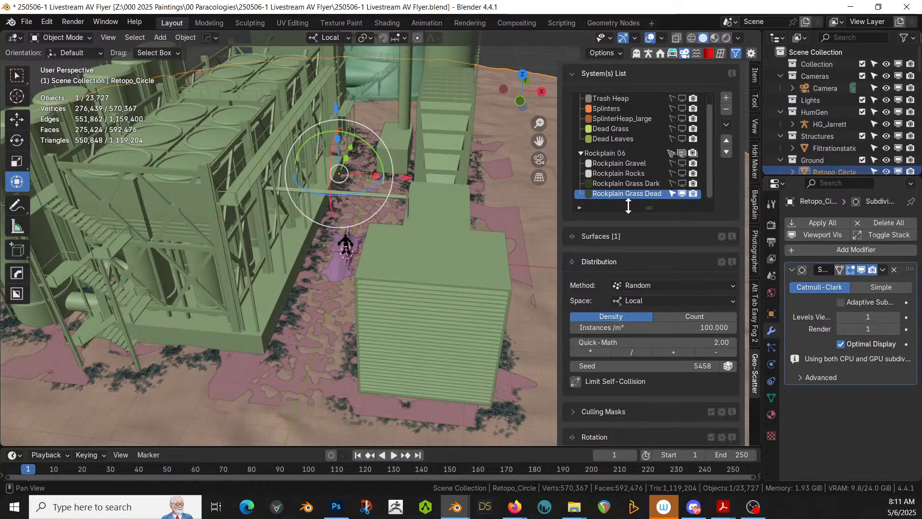
click(630, 175)
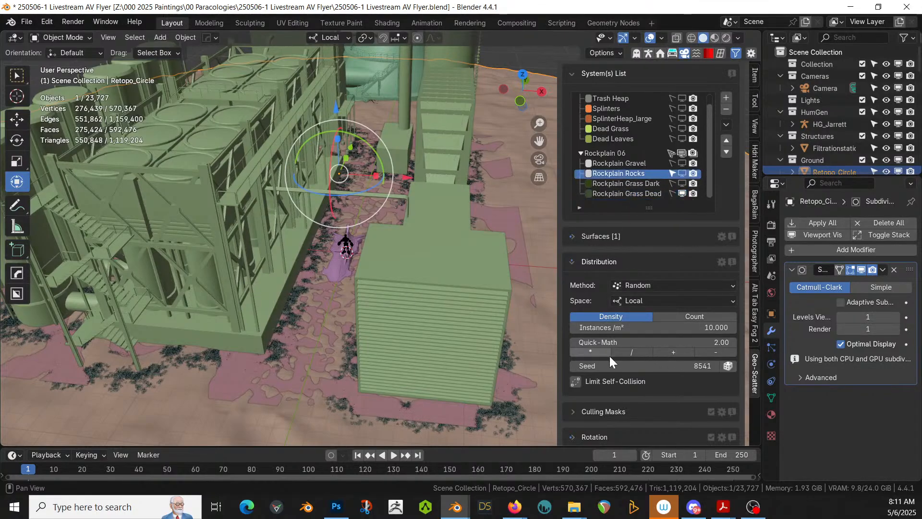
click(627, 351)
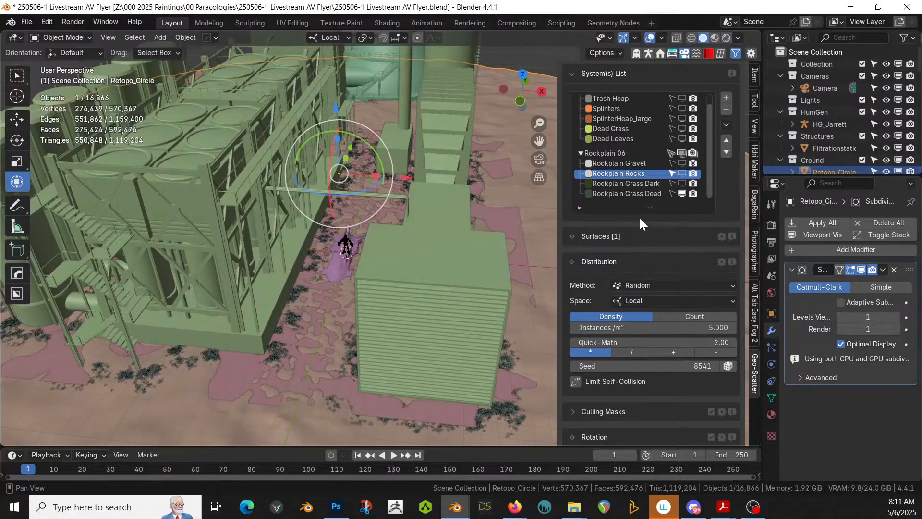
- Hide the Rockplain Grass Dead layer in the viewport and show the Rockplain Rocks layer instead
click(638, 184)
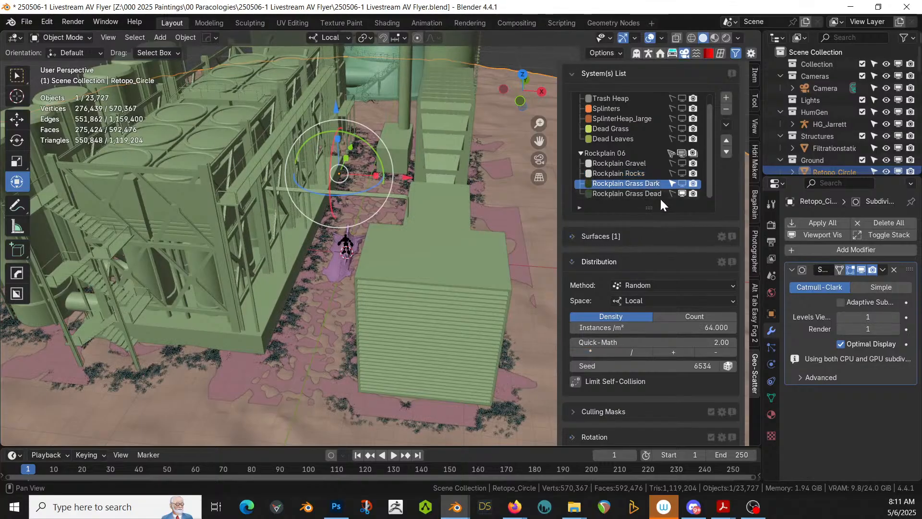
click(681, 192)
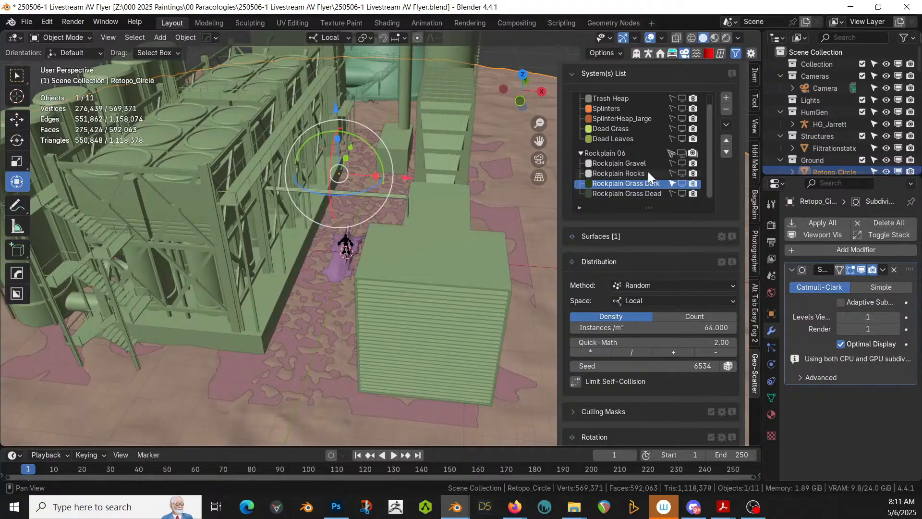
click(647, 172)
click(682, 174)
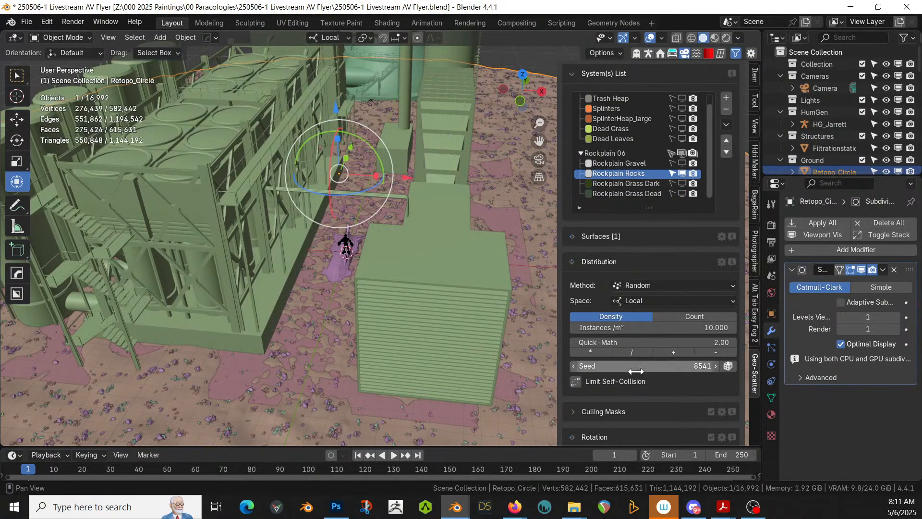
- Repeatedly halve the Rockplain Rocks density to 0.625 instances per square metre and inspect the rocks around the structures
click(631, 352)
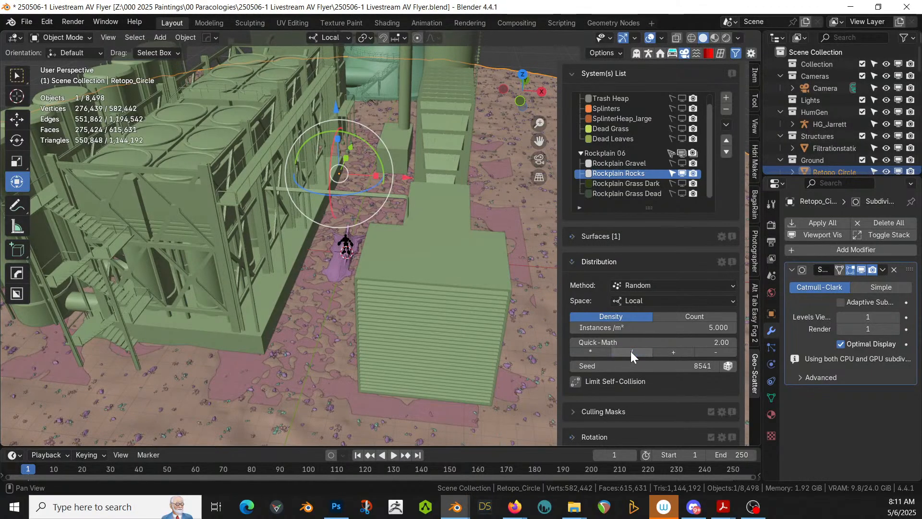
click(631, 352)
click(631, 353)
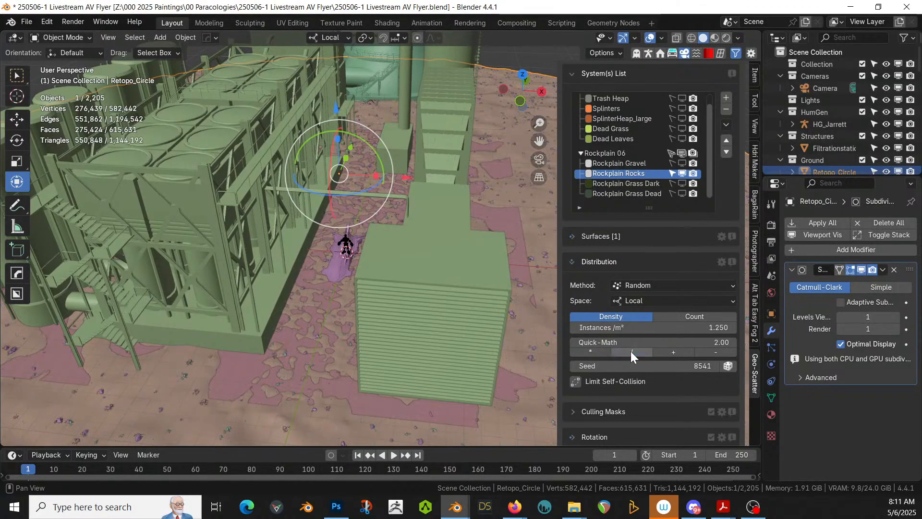
click(631, 352)
middle_drag(267, 341, 218, 373)
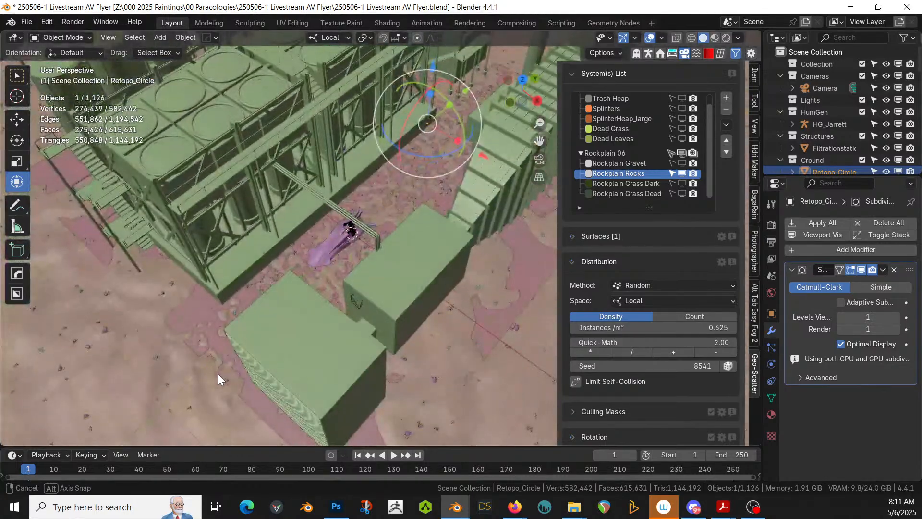
- Enable Object Repel 1 for the Rockplain Gravel scatter layer with the Structures collection as collider
click(624, 164)
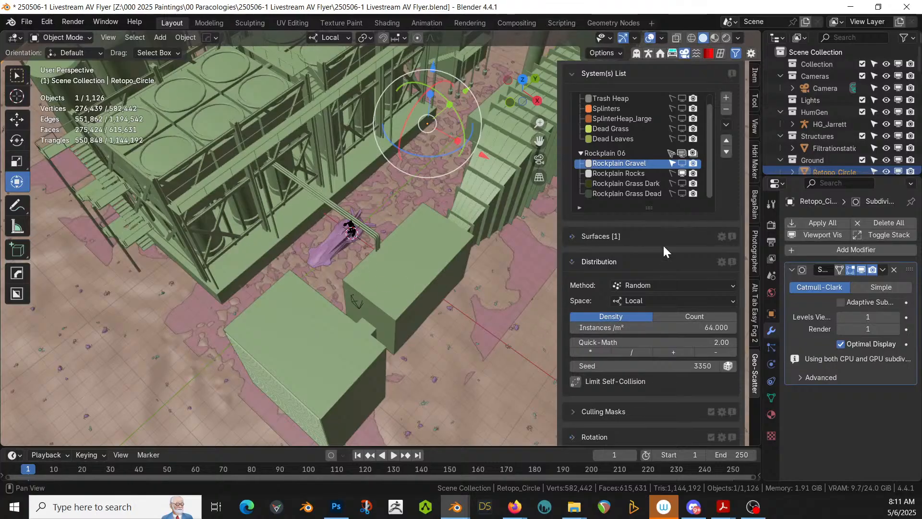
scroll(664, 353, down, 6)
scroll(664, 353, down, 3)
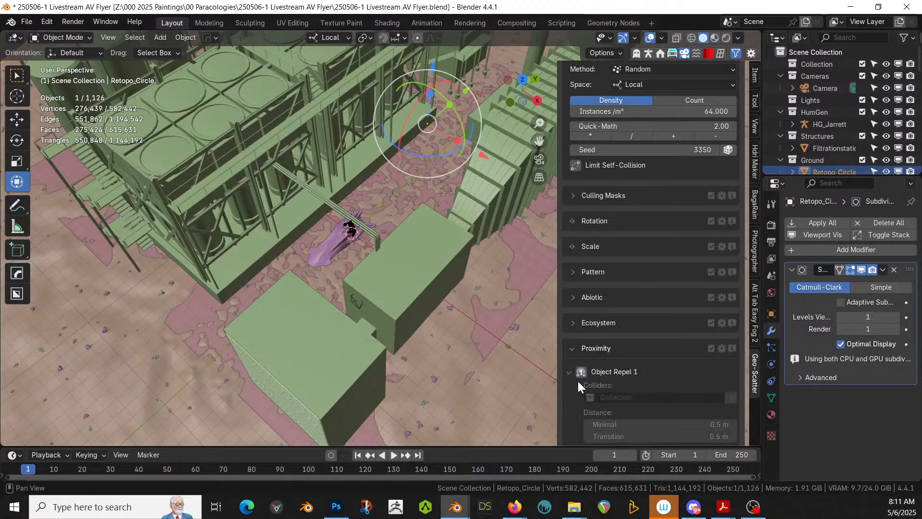
click(590, 397)
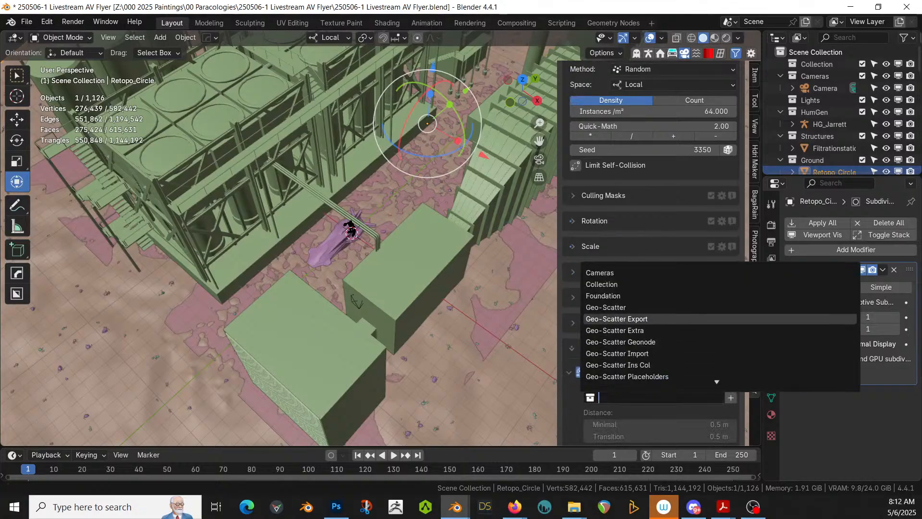
text(St)
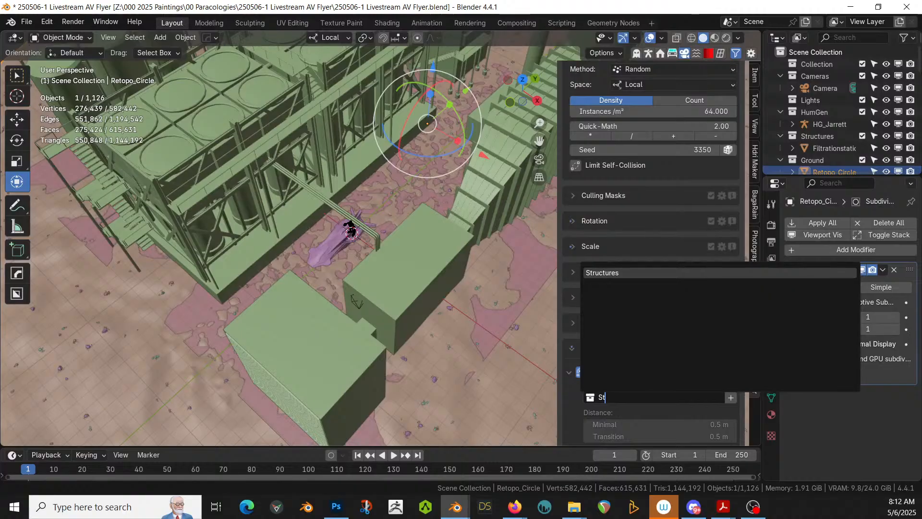
click(599, 274)
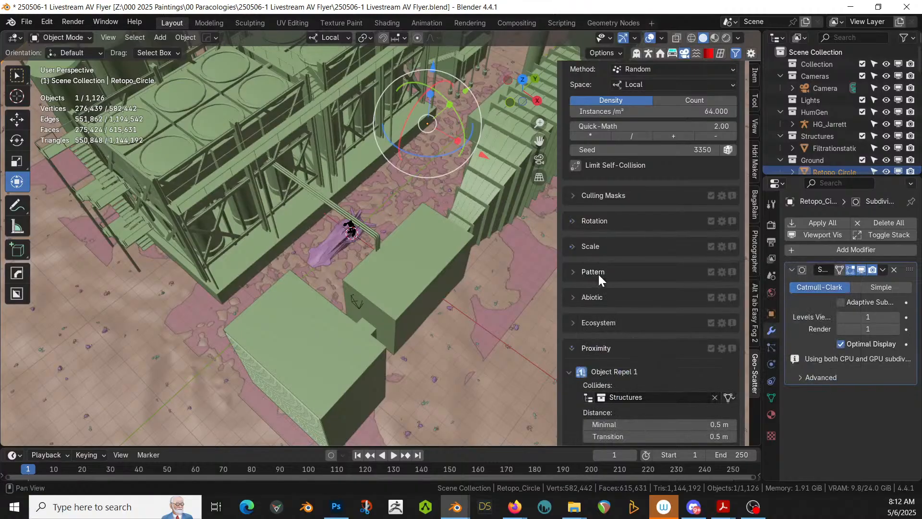
- Set the Rockplain Gravel Object Repel 1 distances to 0.01 m minimal and 4 m transition
scroll(653, 313, down, 5)
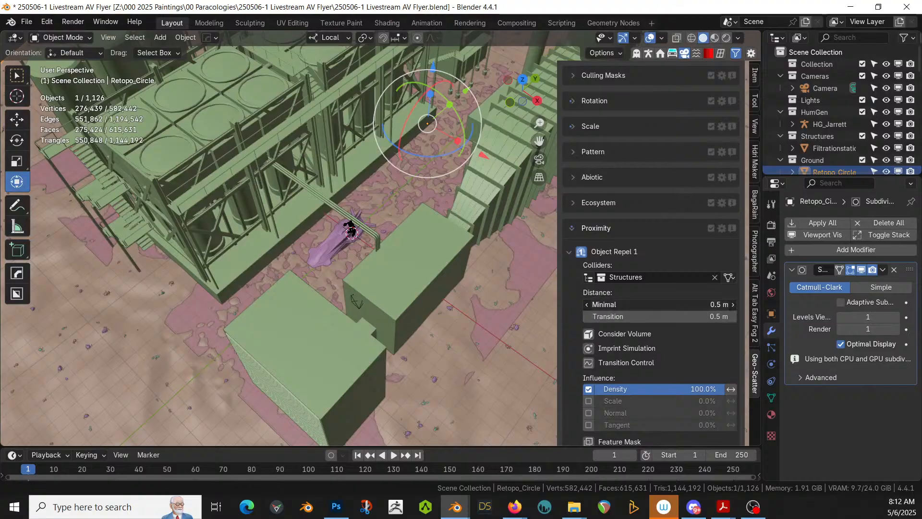
click(658, 304)
text(.01)
key(Return)
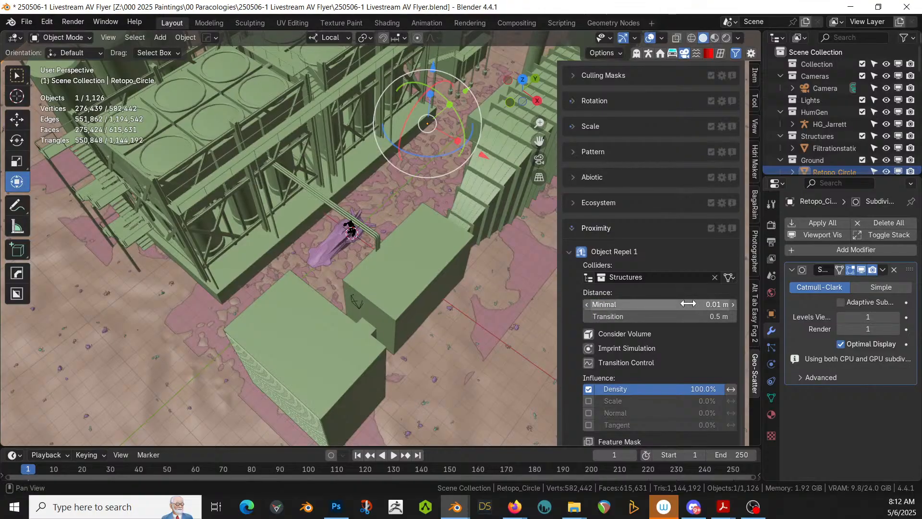
click(672, 317)
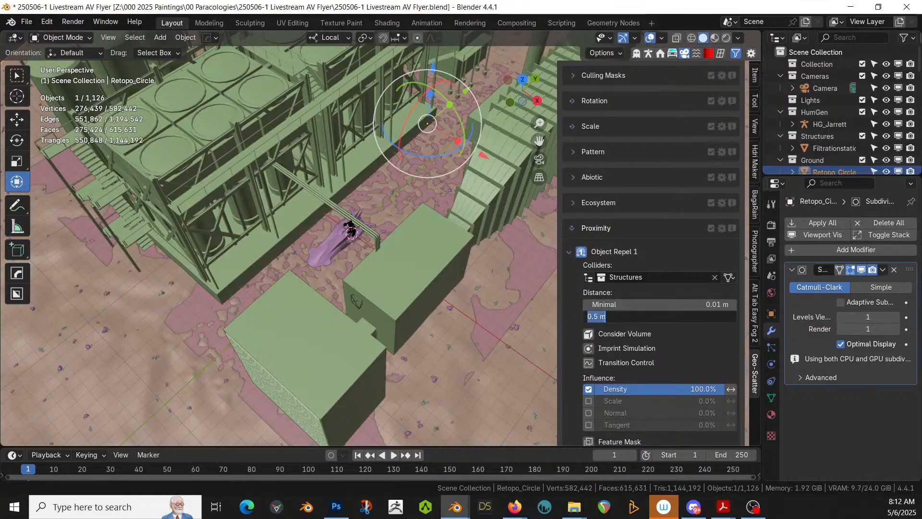
text(4)
key(Return)
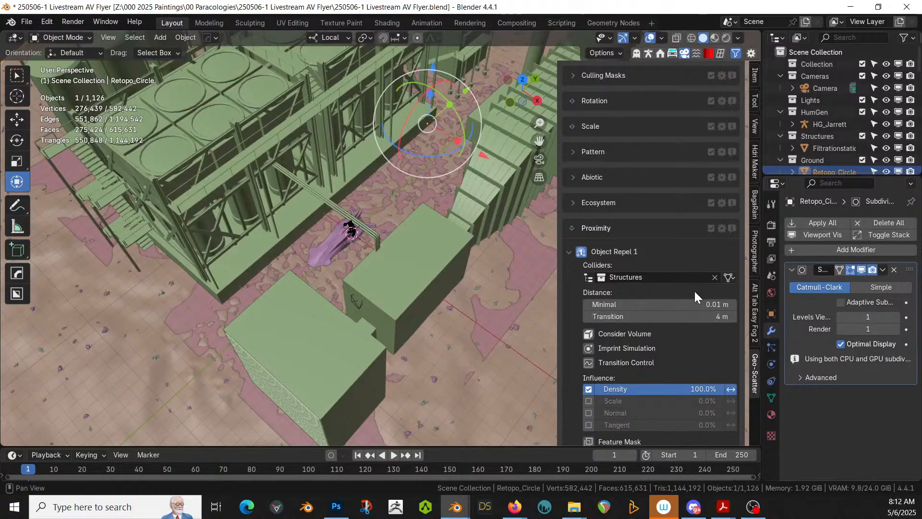
- Reduce the Rockplain Gravel density to 32 instances per square metre and show the layer in the viewport
scroll(692, 281, up, 10)
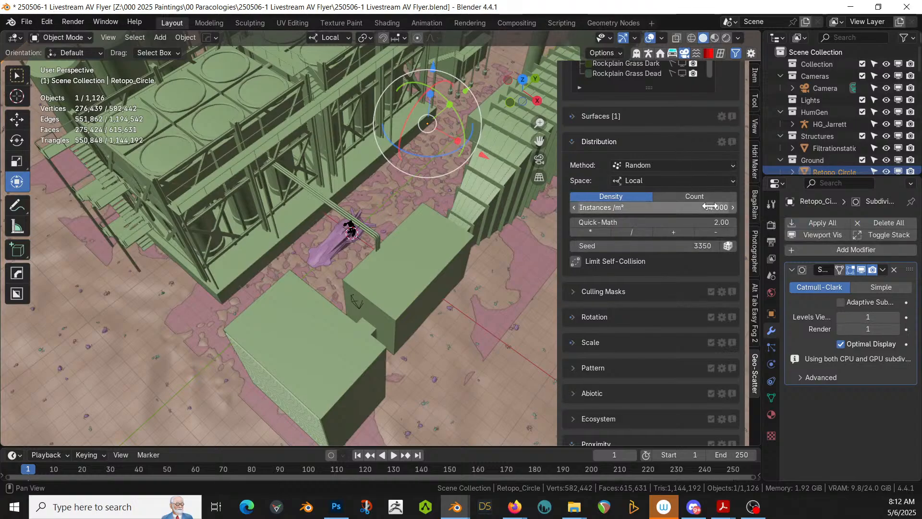
click(695, 208)
text(32)
key(Return)
scroll(692, 186, up, 5)
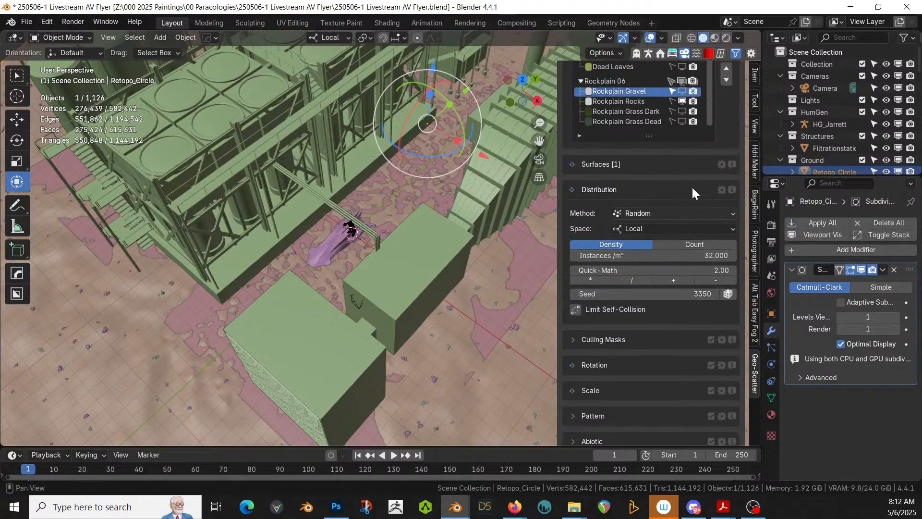
click(682, 139)
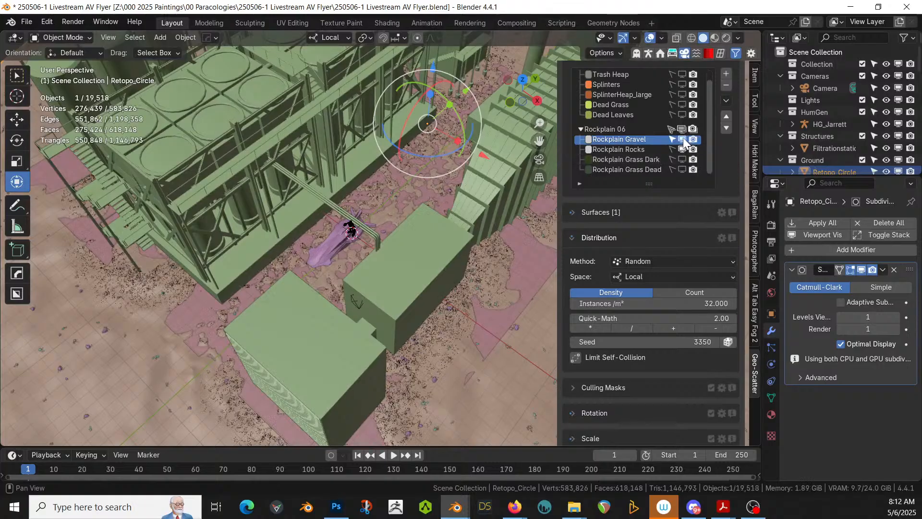
middle_drag(367, 261, 209, 367)
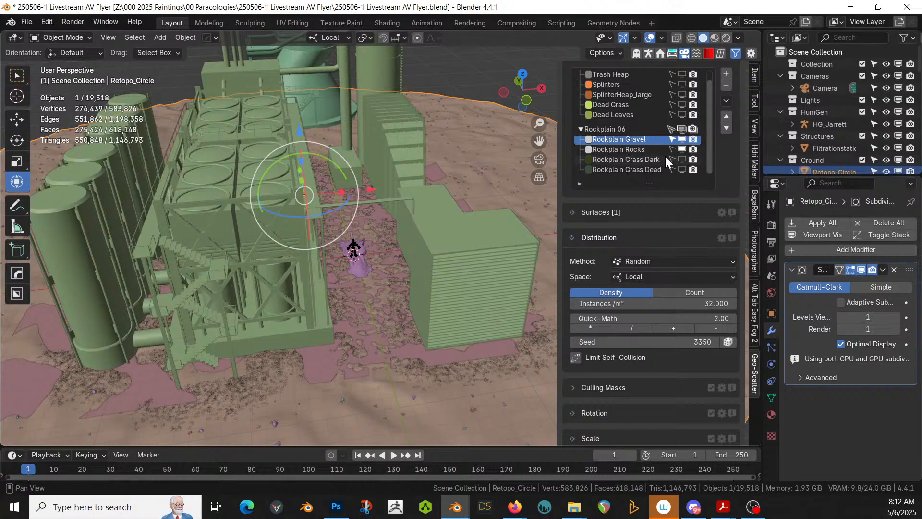
- Show the Rockplain Grass Dark and Rockplain Grass Dead layers and inspect the ground between the structures in rendered shading
click(682, 161)
click(681, 168)
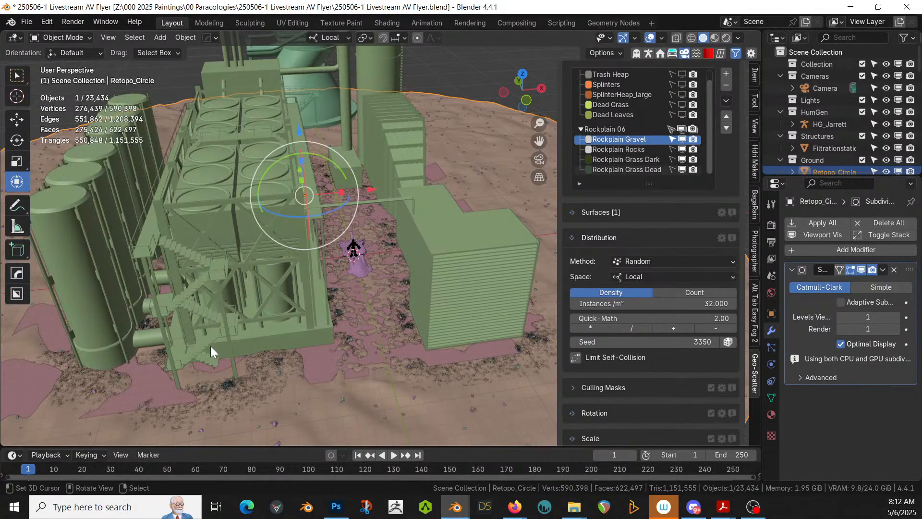
scroll(388, 307, up, 3)
mouse_move(388, 308)
middle_down()
mouse_move(368, 339)
mouse_move(375, 285)
middle_up()
key(z)
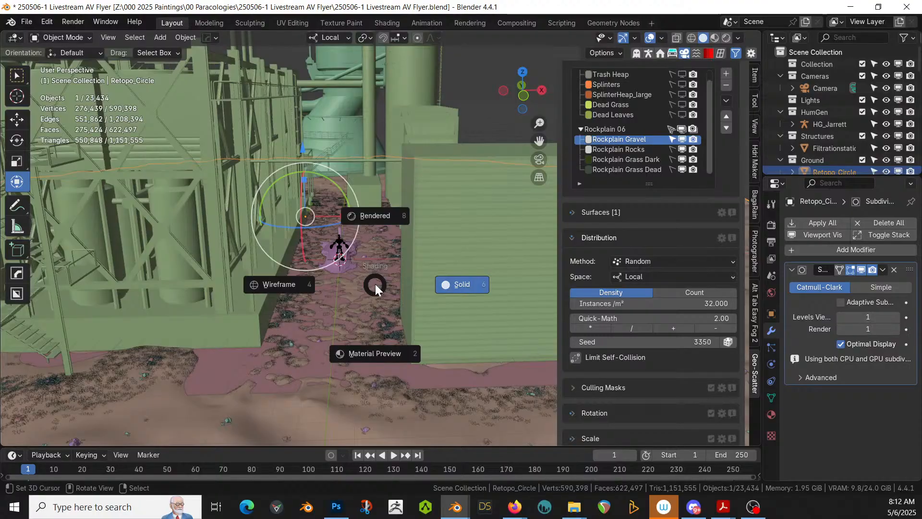
key(8)
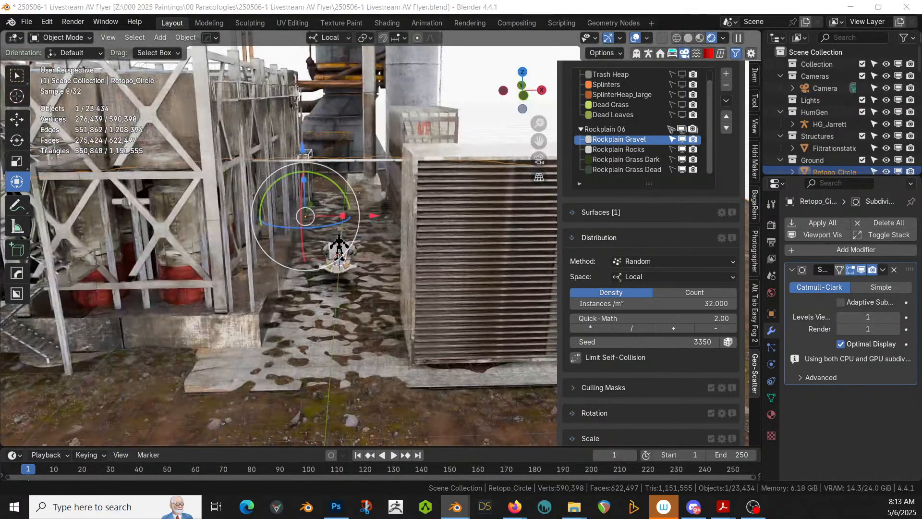
scroll(354, 286, up, 4)
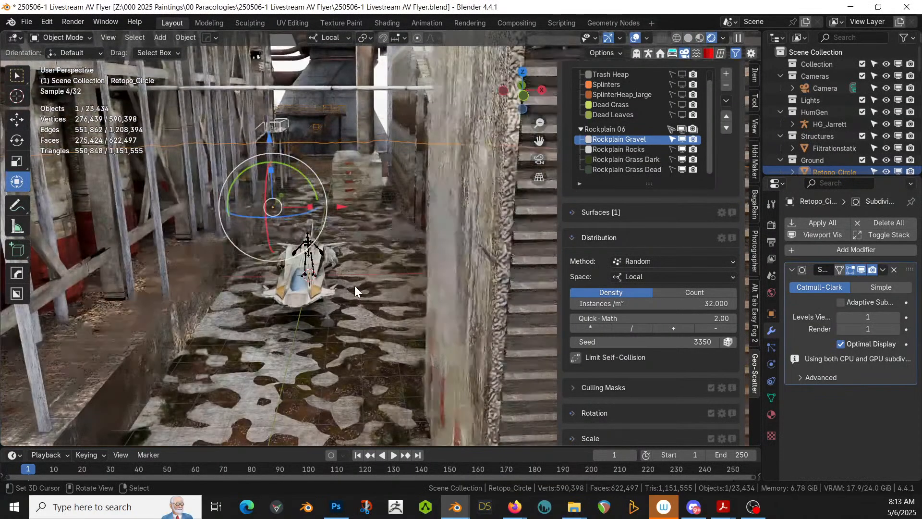
mouse_move(354, 285)
middle_down()
mouse_move(366, 255)
mouse_move(362, 272)
middle_up()
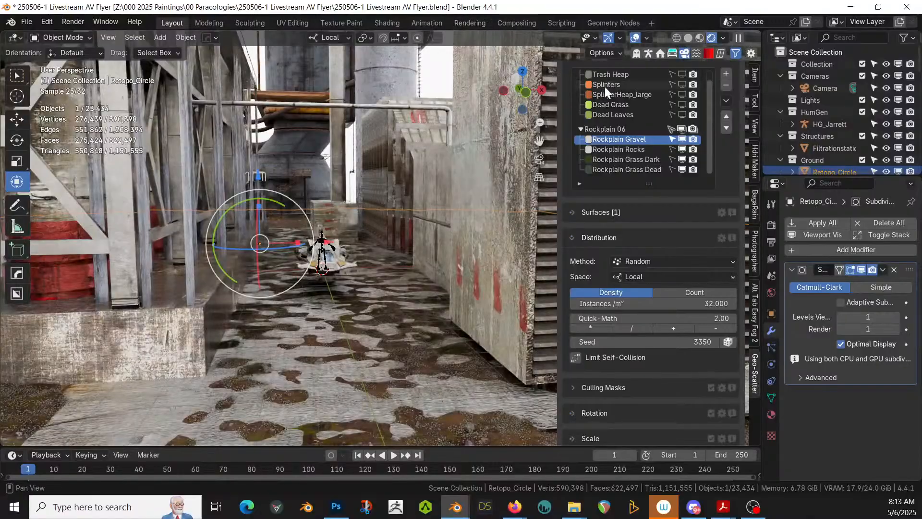
scroll(624, 106, up, 2)
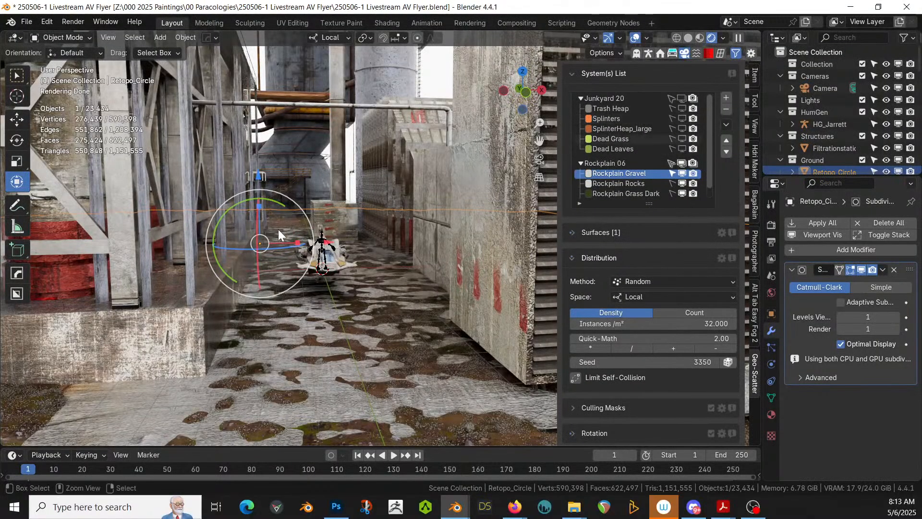
- Save the Blender file and return the viewport to solid shading
key(ctrl+s)
key(z)
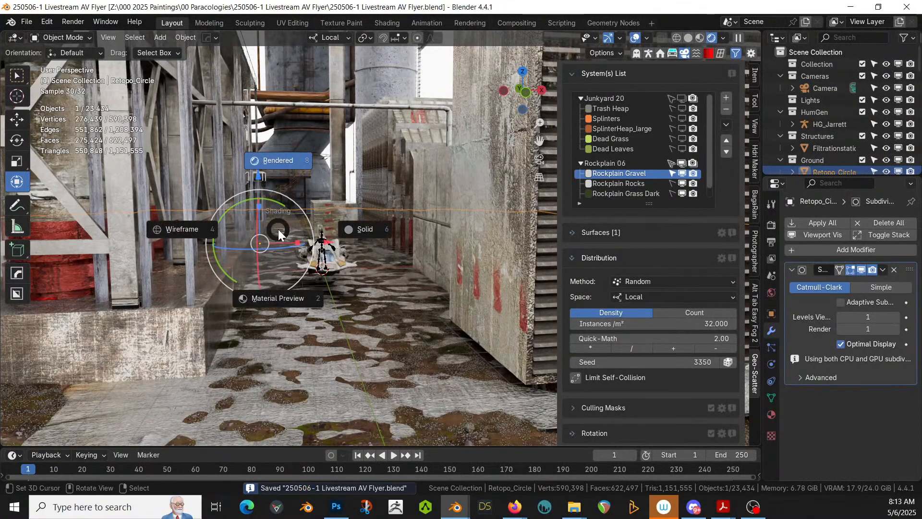
key(6)
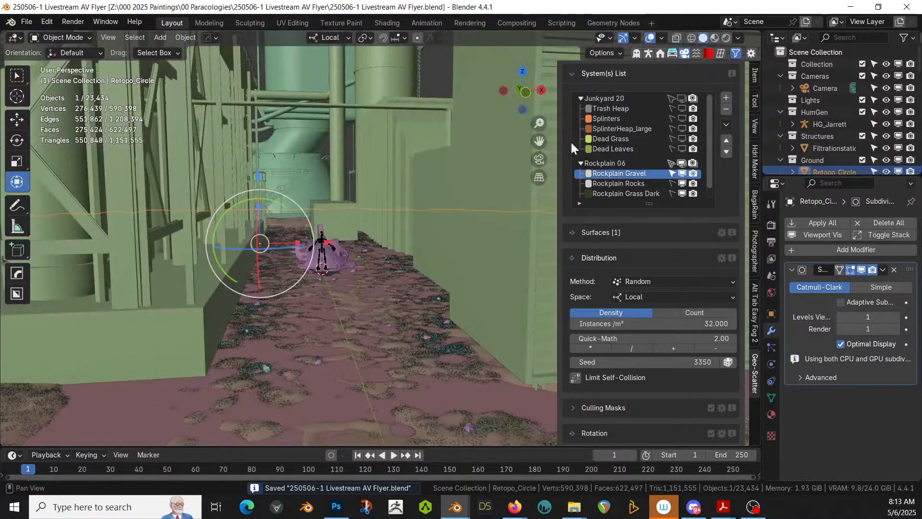
- Show the whole Junkyard 20 scatter group in the viewport and examine the ground around the flyer in rendered shading
click(681, 98)
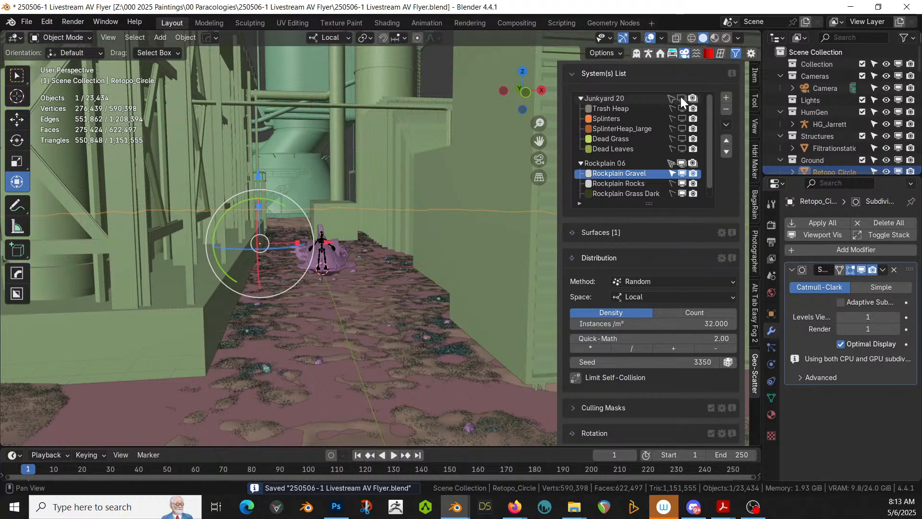
click(682, 98)
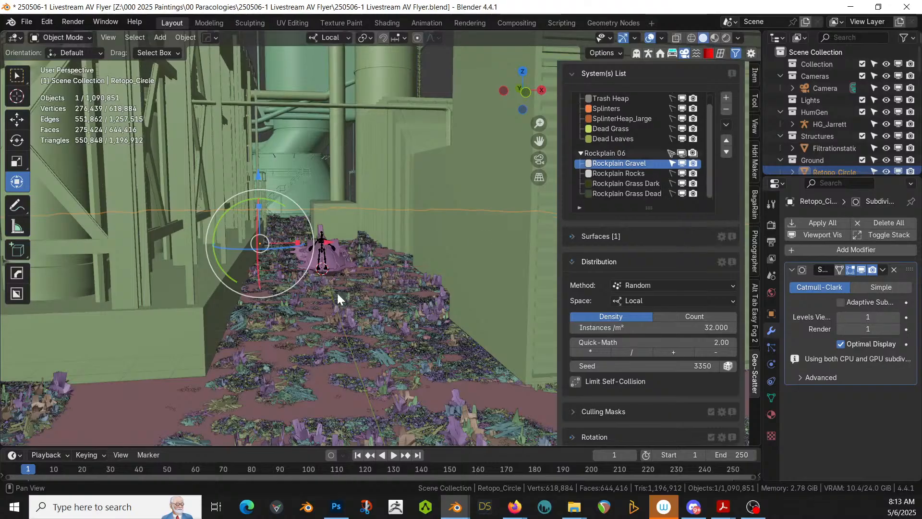
scroll(328, 295, down, 3)
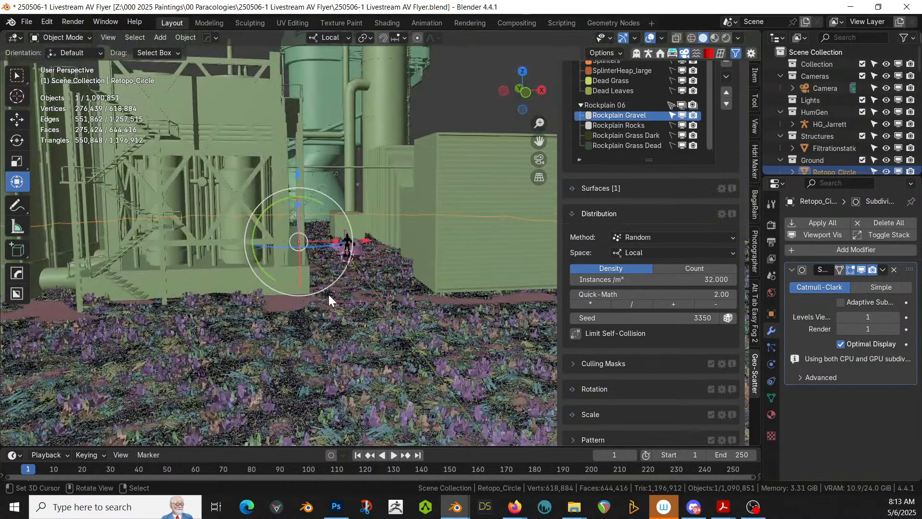
scroll(319, 293, down, 4)
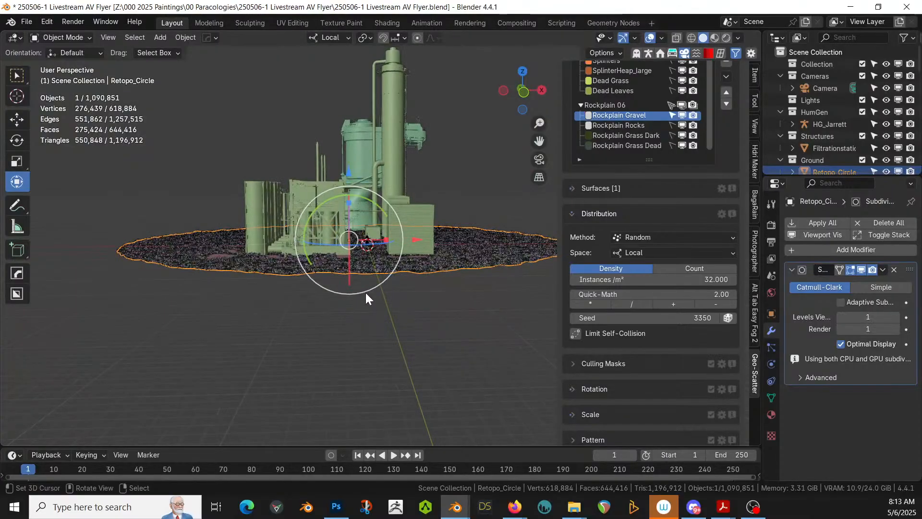
middle_drag(367, 293, 367, 294)
scroll(367, 294, up, 4)
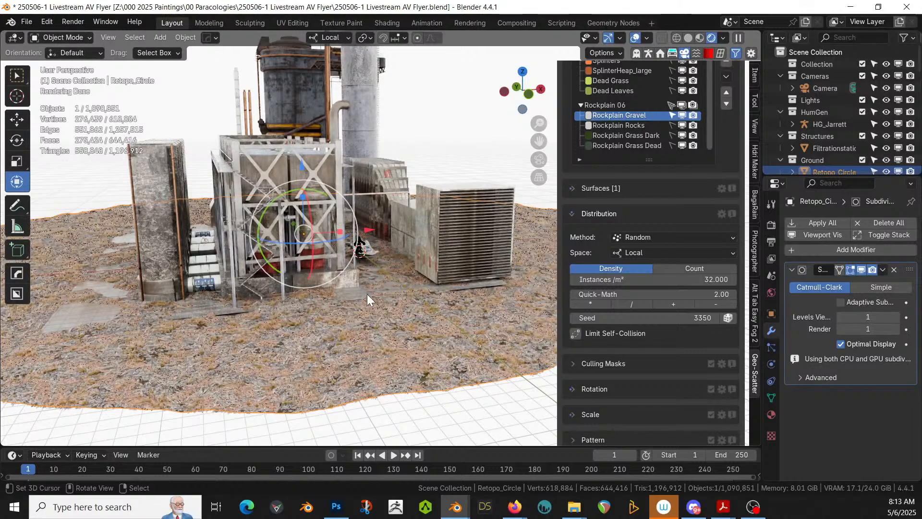
scroll(376, 293, up, 4)
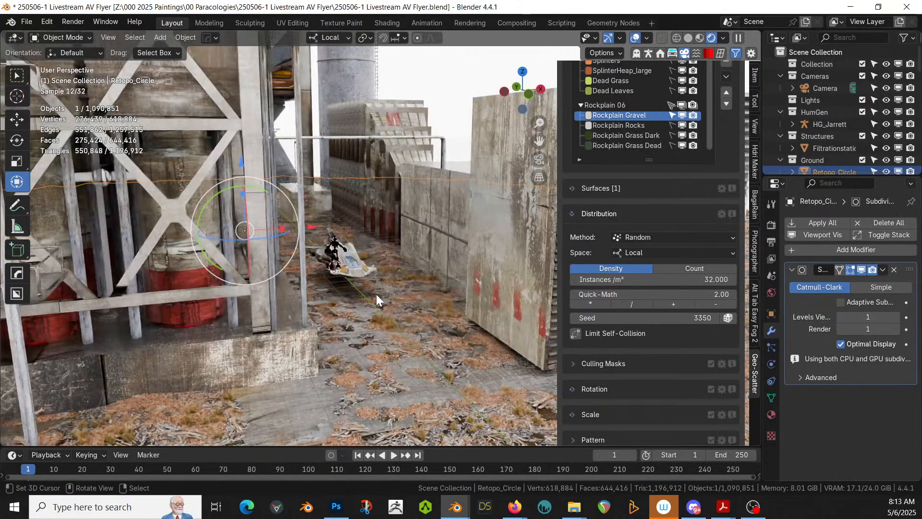
scroll(376, 294, up, 1)
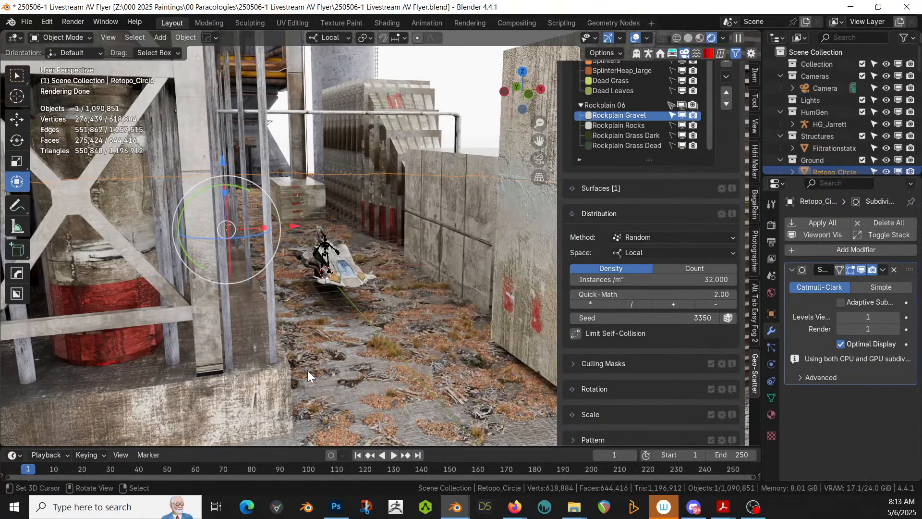
middle_drag(304, 369, 297, 366)
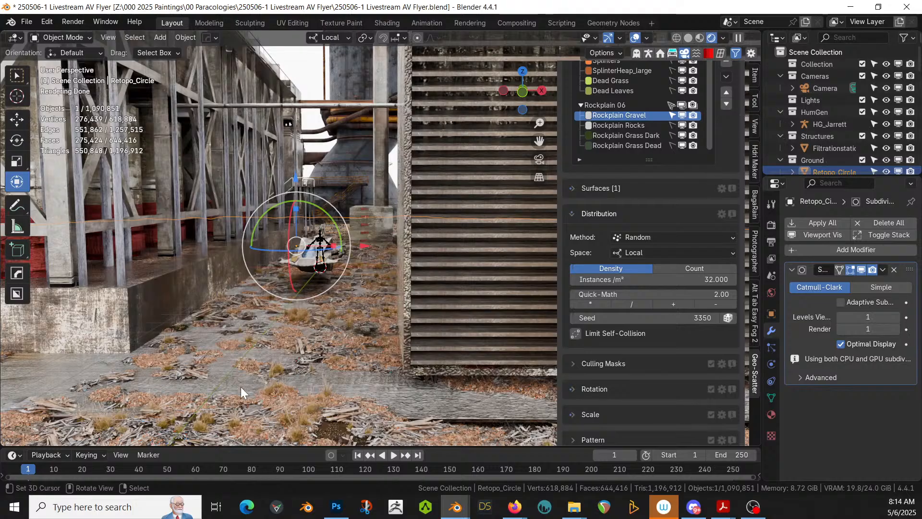
scroll(204, 387, up, 2)
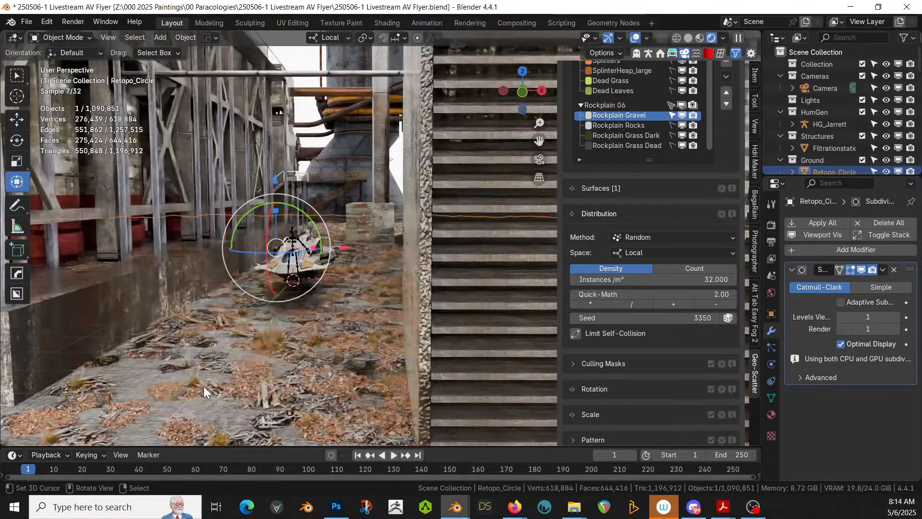
scroll(203, 386, up, 2)
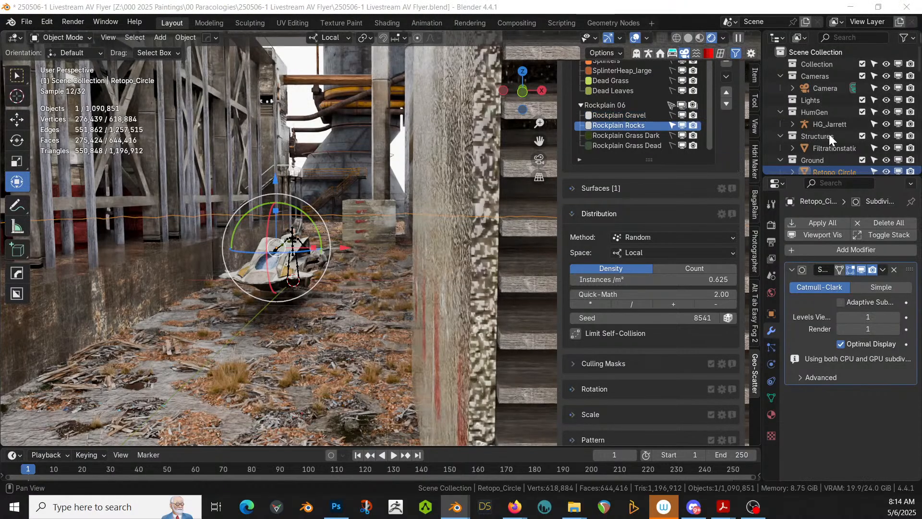
- Exclude the Geo-Scatter collection from the view layer and switch the viewport to solid shading
scroll(870, 145, down, 3)
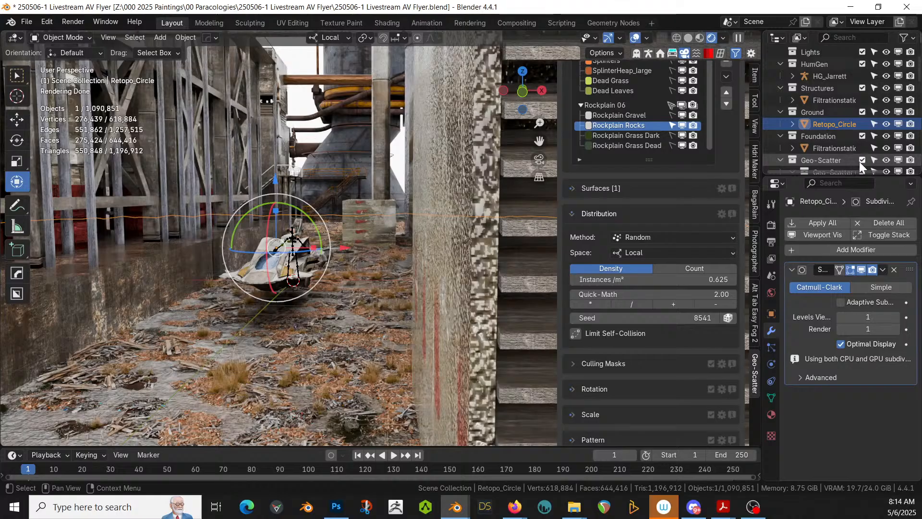
click(862, 159)
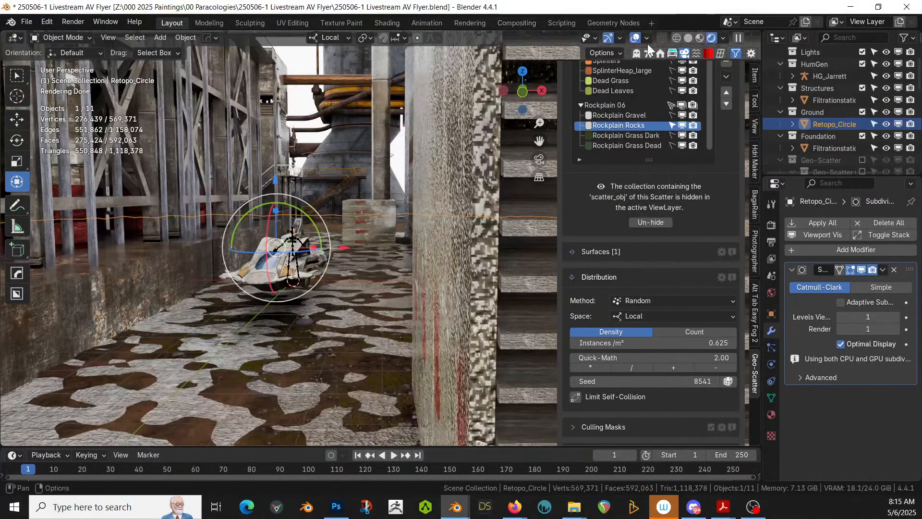
click(687, 38)
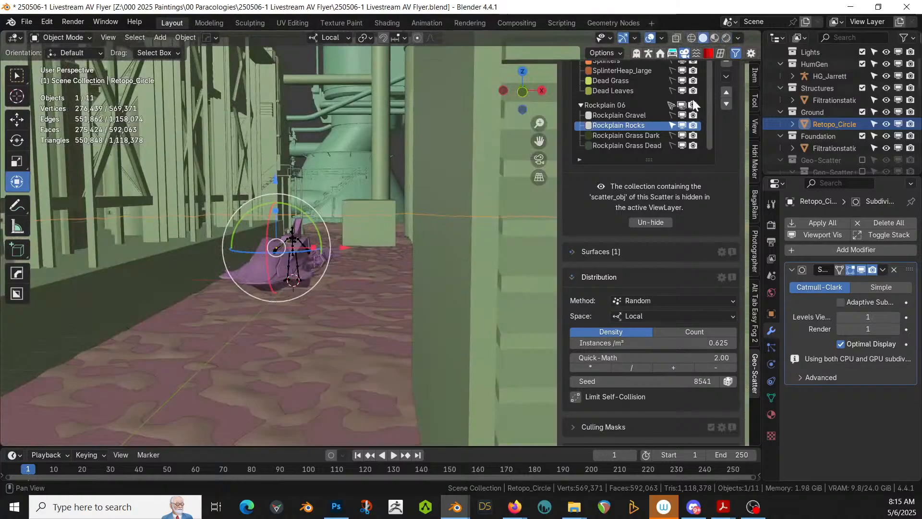
- Delete the Rockplain Gravel layer from the Rockplain 06 scatter group
click(639, 114)
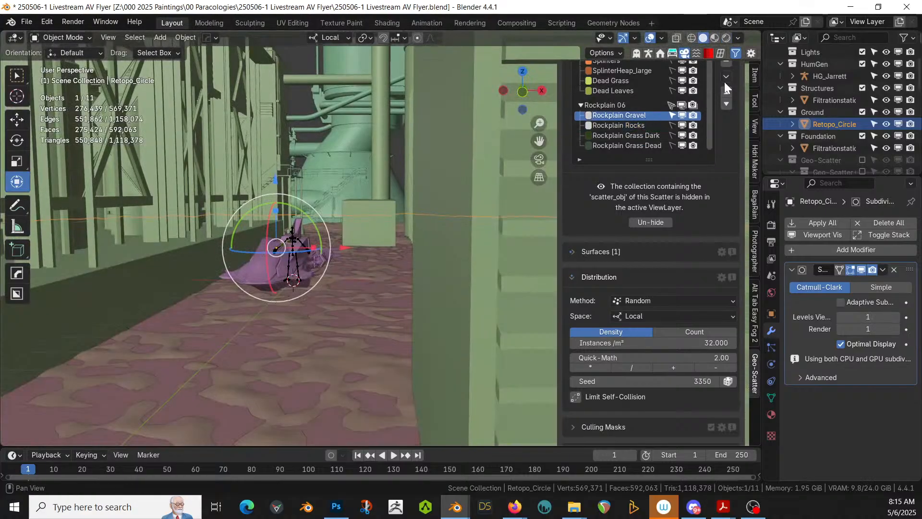
scroll(718, 111, up, 5)
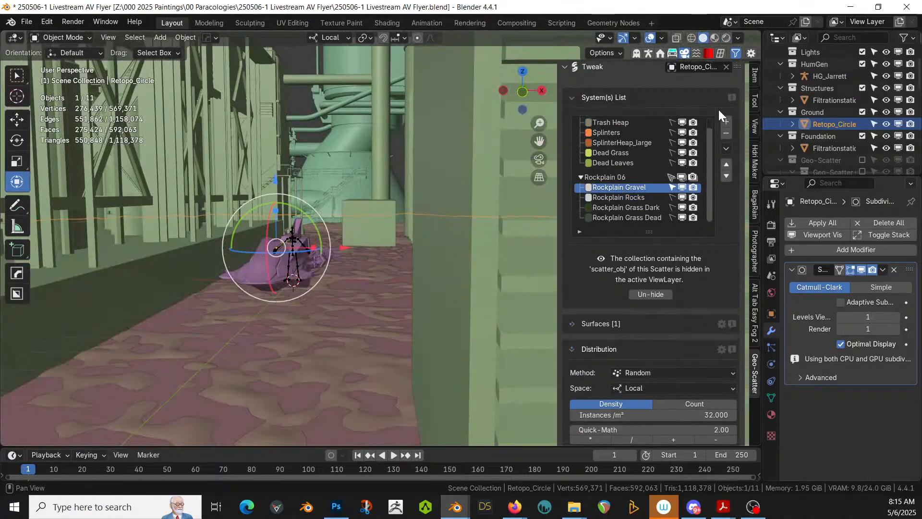
click(726, 134)
- Clear Retopo_Circle as the Geo-Scatter emitter and start picking a new emitter object in the scene
scroll(717, 136, up, 6)
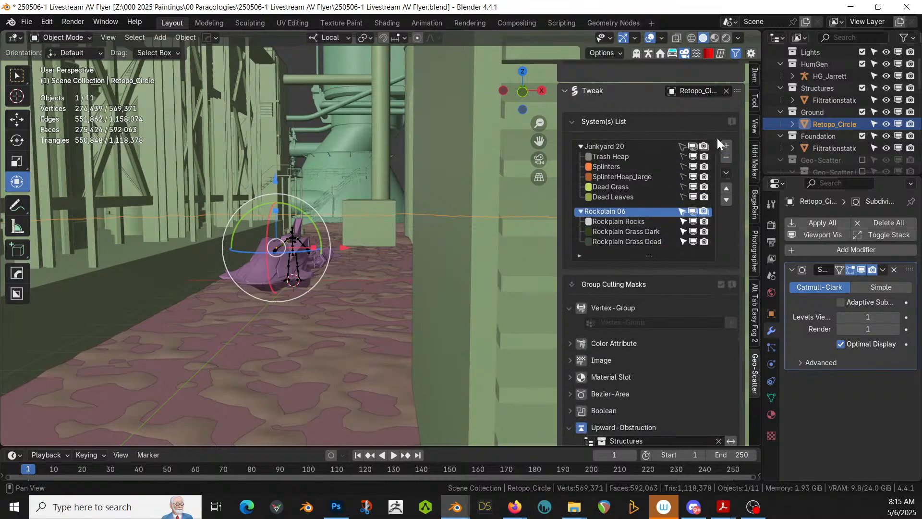
scroll(718, 135, up, 10)
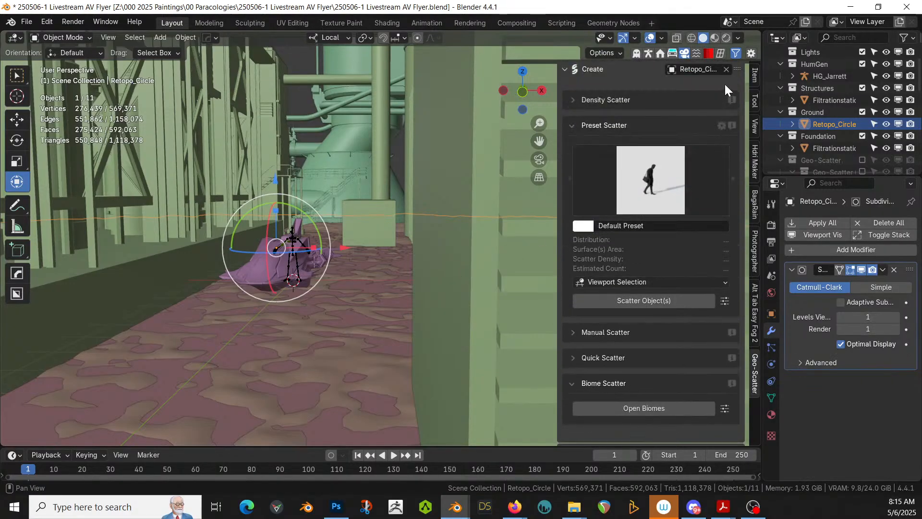
click(726, 69)
click(725, 70)
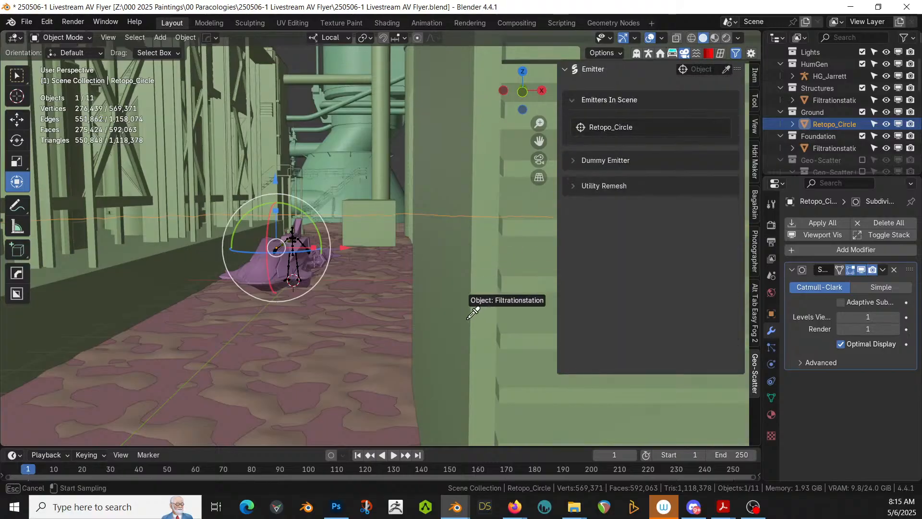
- Pick the Filtrationstation.001 foundation in the viewport as the Geo-Scatter emitter and bring up its systems list
click(244, 345)
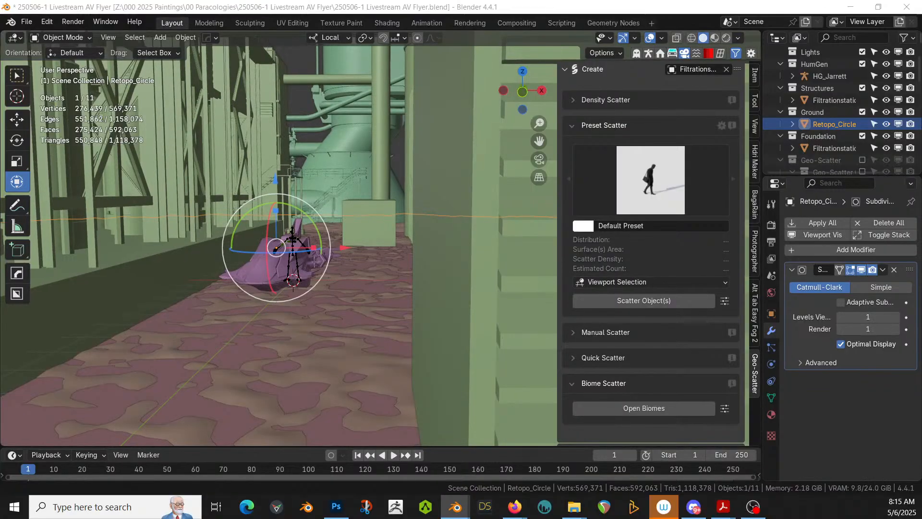
scroll(696, 349, down, 4)
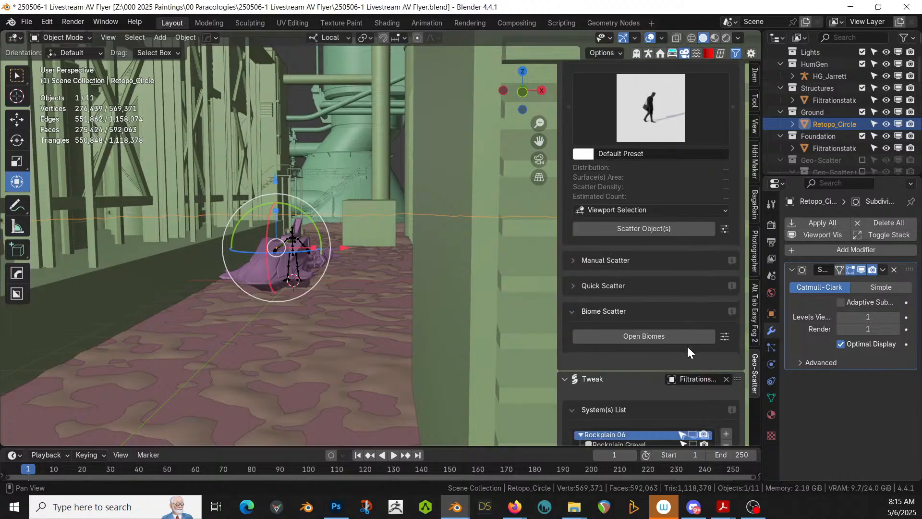
scroll(687, 344, down, 7)
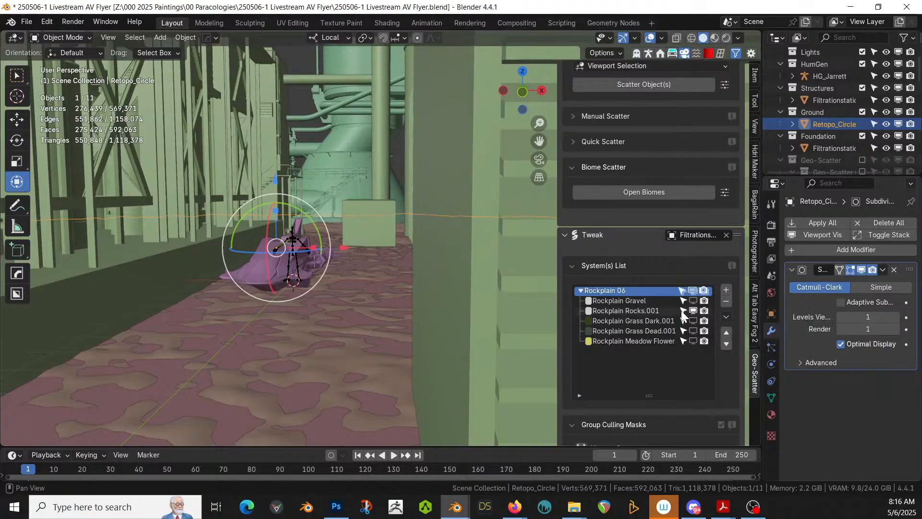
- Deselect the individual Rockplain 06 scatter systems and turn on viewport display for Rockplain Gravel
click(722, 304)
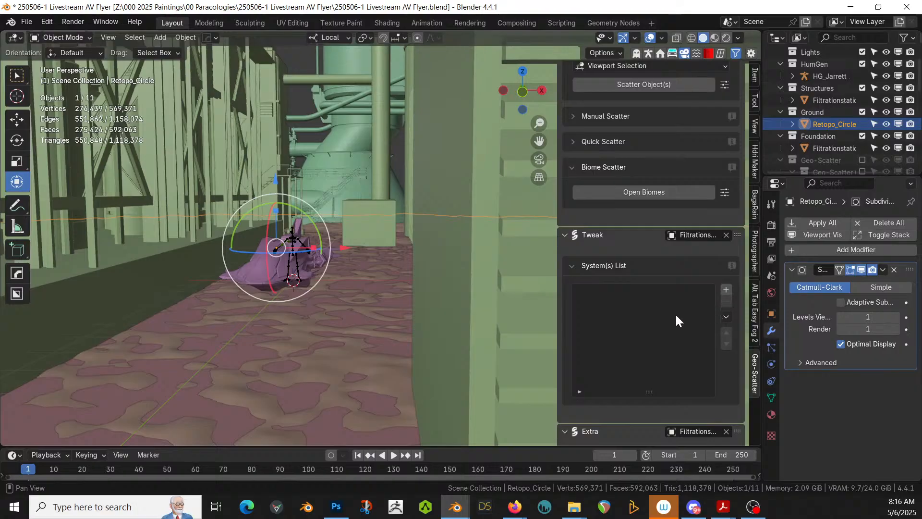
key(ctrl+z)
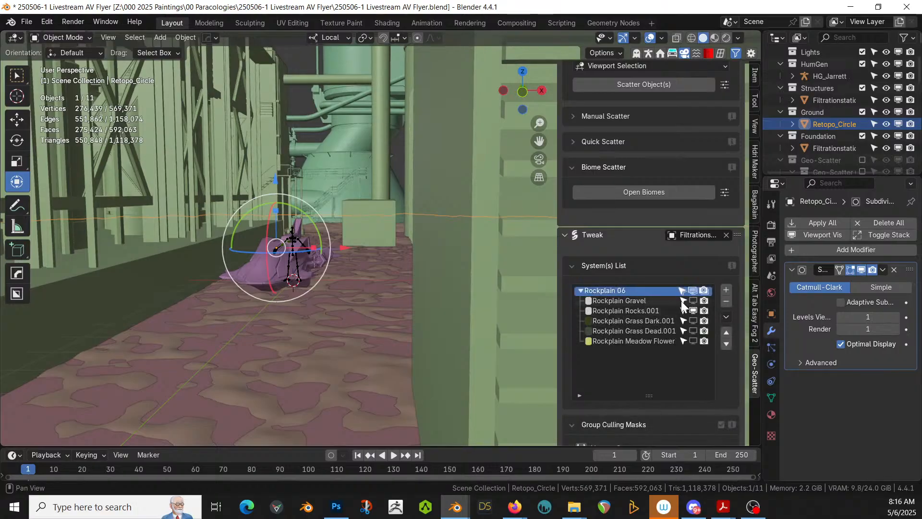
drag(682, 301, 682, 342)
click(683, 301)
click(692, 301)
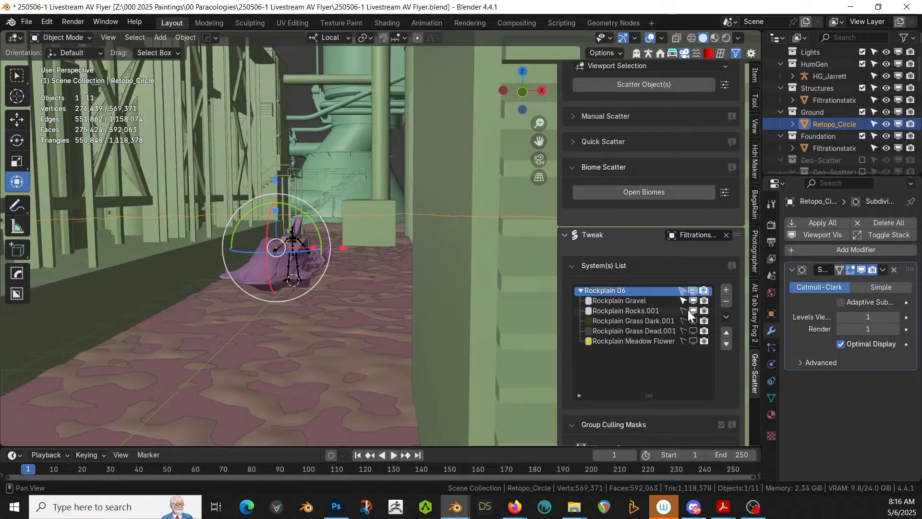
click(665, 301)
click(683, 301)
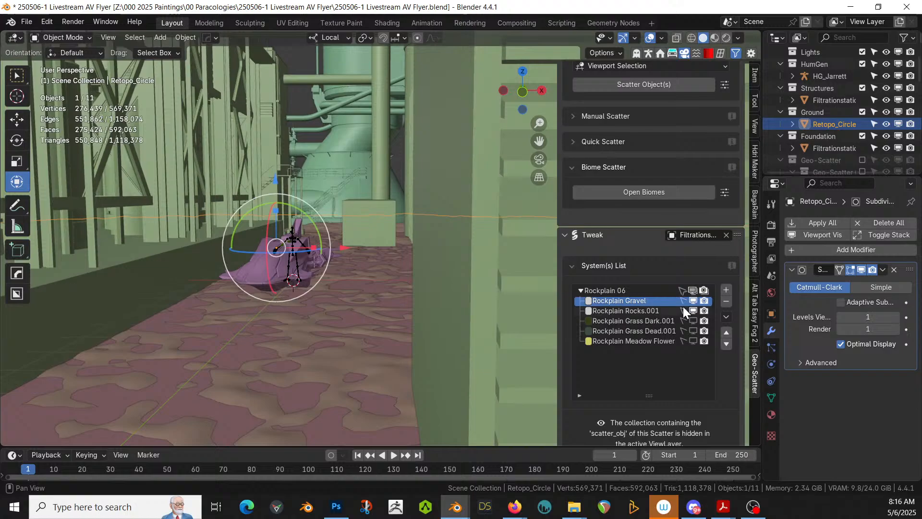
- Remove the Rockplain Rocks.001, Grass Dark.001, Grass Dead.001 and Meadow Flower systems, keeping only Rockplain Gravel
click(658, 310)
click(726, 301)
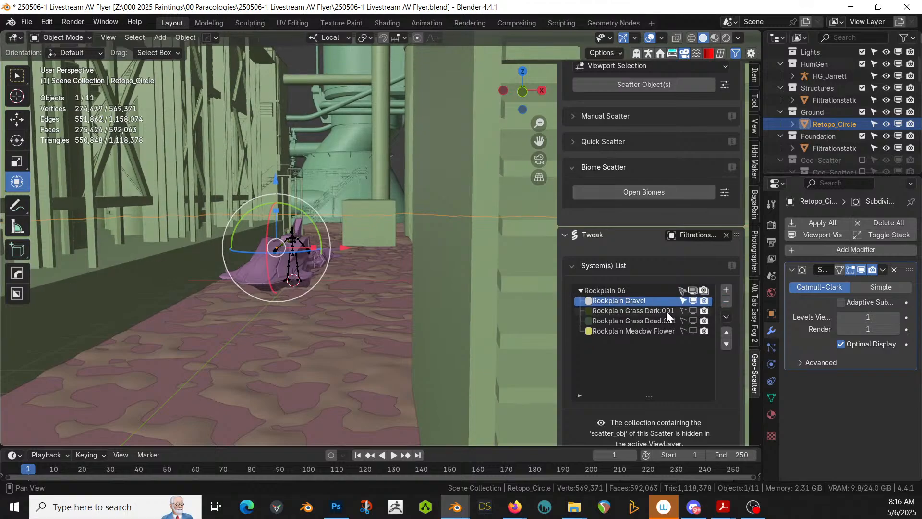
click(667, 310)
click(726, 301)
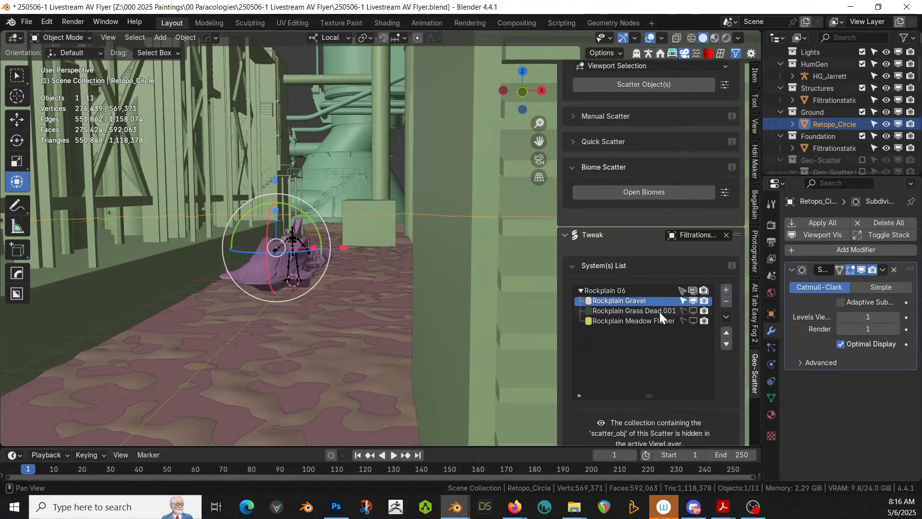
click(659, 311)
click(726, 301)
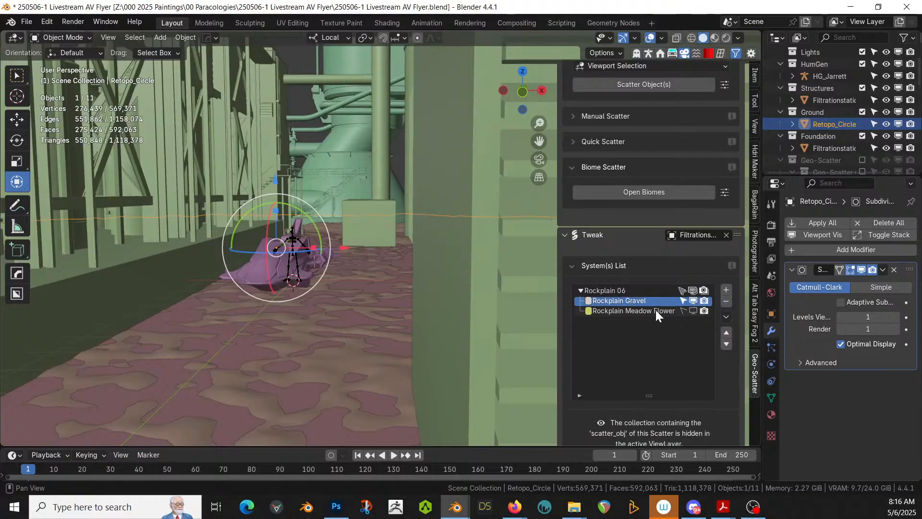
click(655, 310)
click(726, 301)
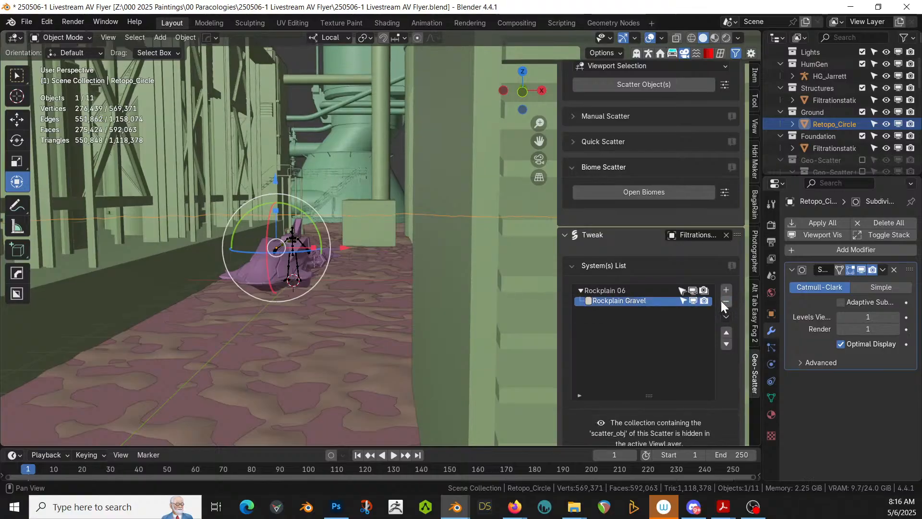
- Assign the Structures collection as the colliders of Object Repel 1 in the gravel's Proximity settings
scroll(649, 349, down, 15)
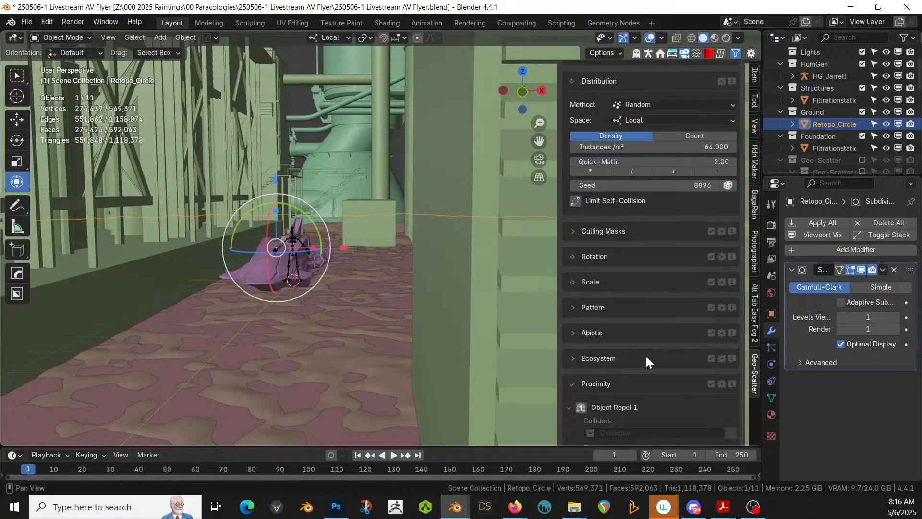
scroll(632, 394, down, 5)
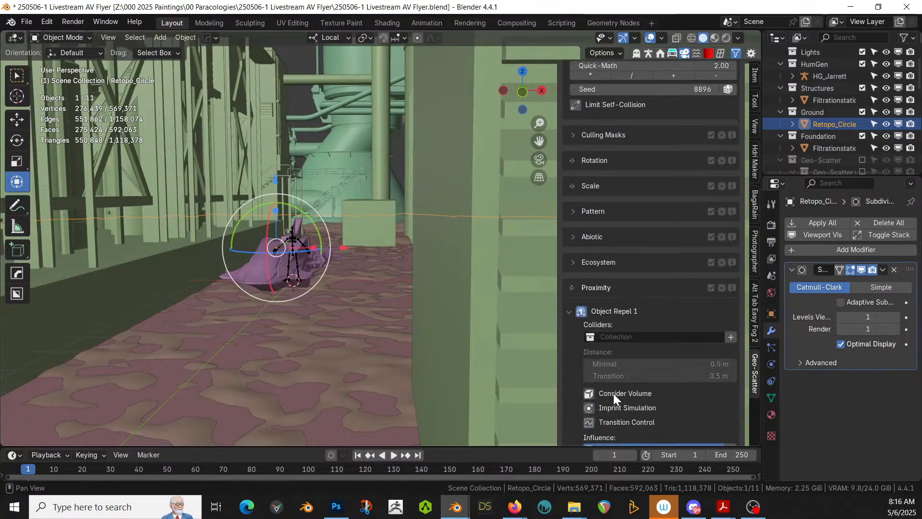
click(594, 338)
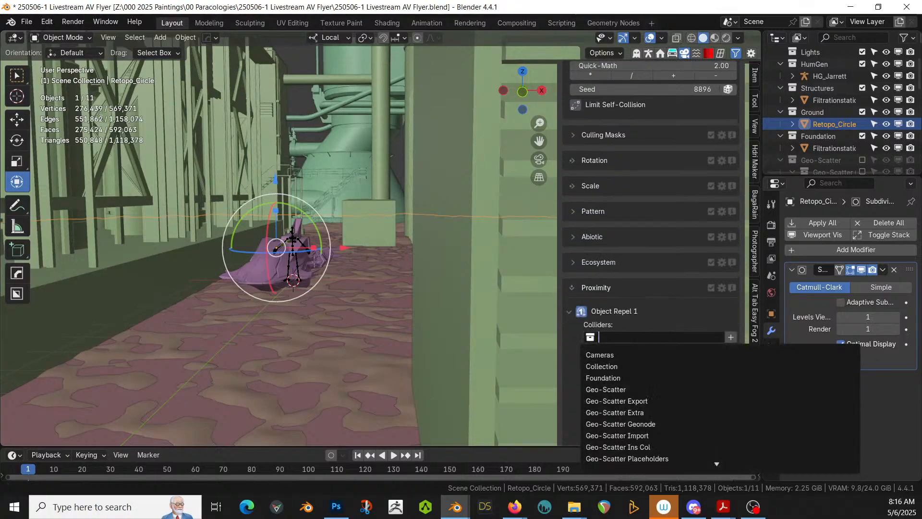
text(Str)
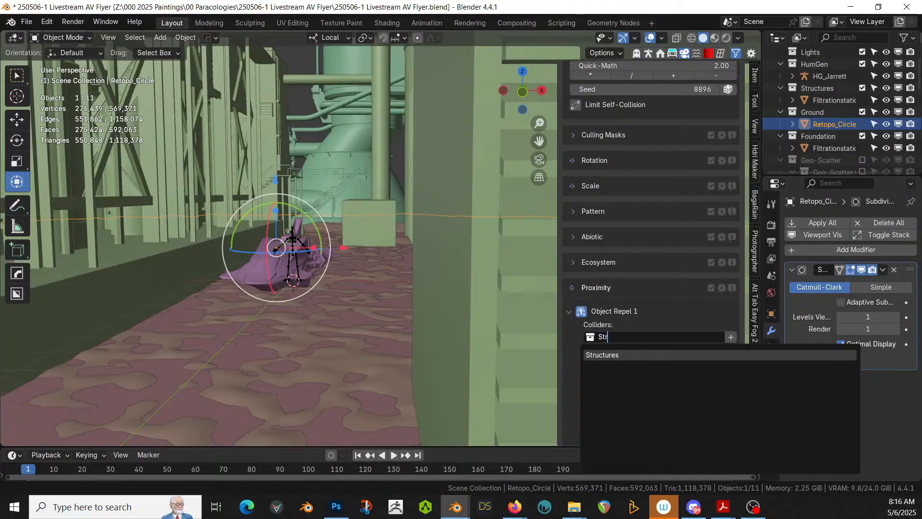
key(Return)
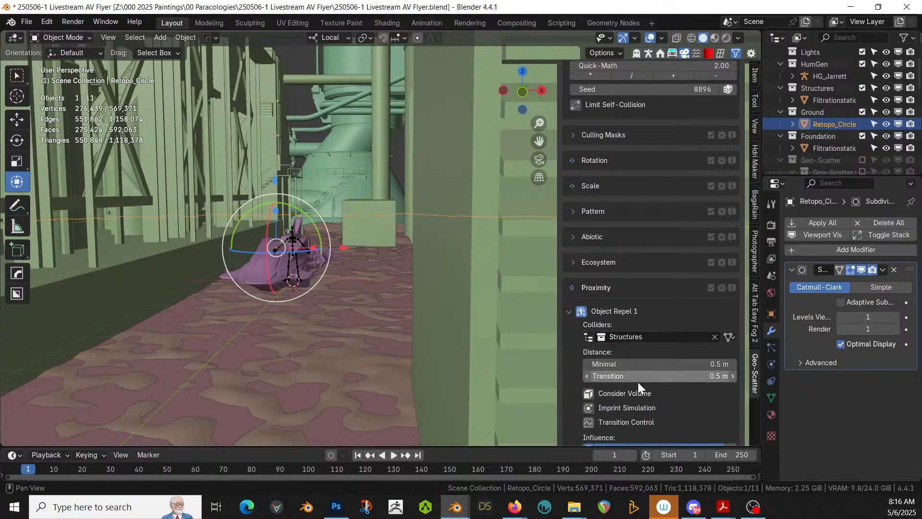
- Set the repel's minimal distance to 0.01 m and its transition to 3 m, and save the file
click(688, 362)
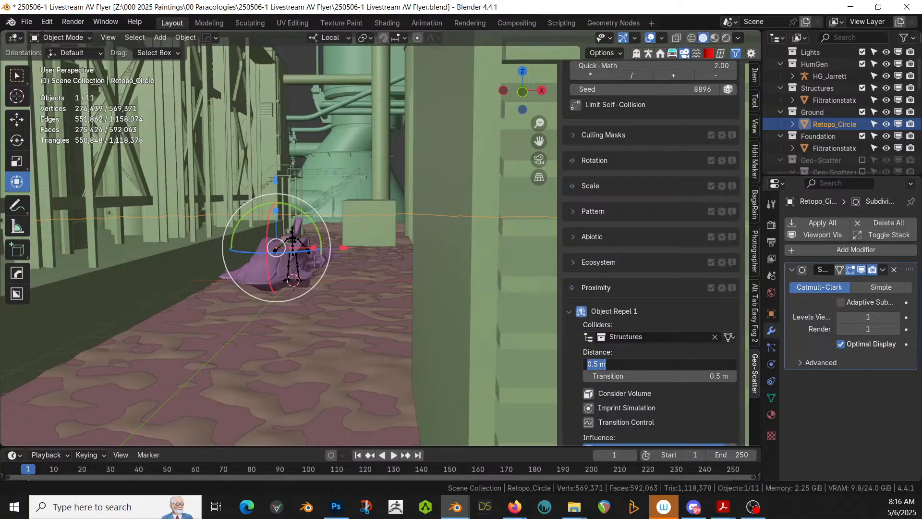
text(.01)
key(Return)
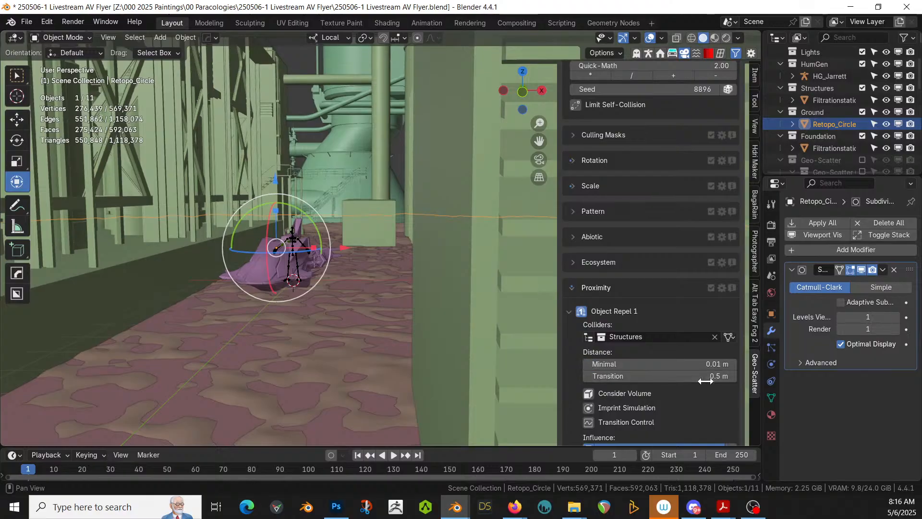
click(706, 376)
text(3)
key(Return)
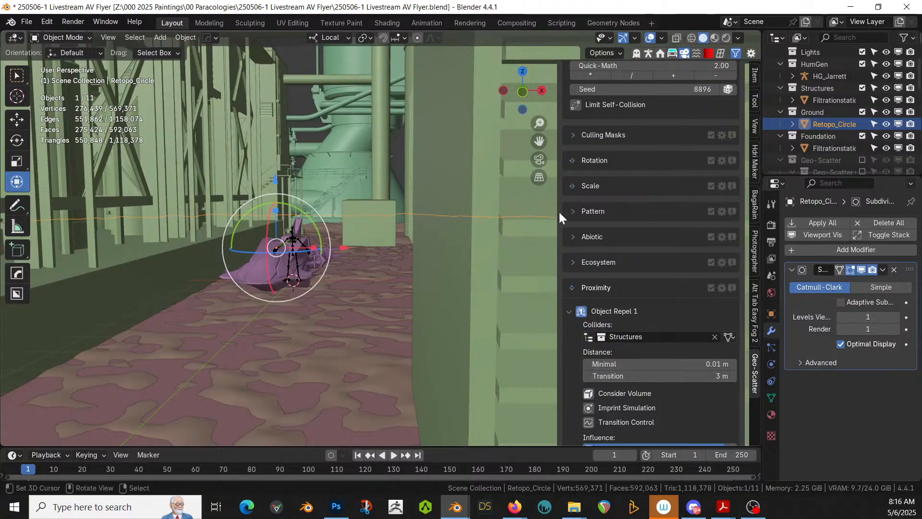
key(ctrl+s)
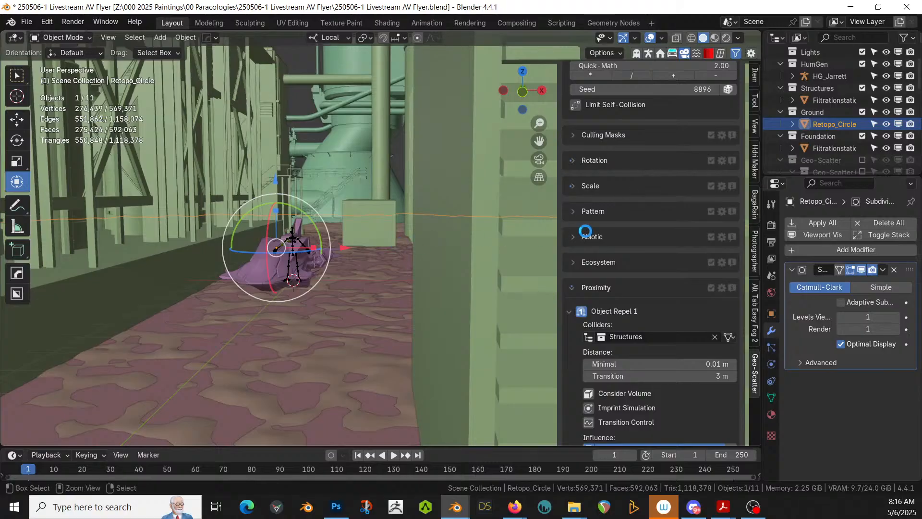
- Switch the emitter to Retopo_Circle, and collapse and hide its Junkyard 20 and Rockplain 06 groups in the viewport
scroll(613, 229, up, 4)
scroll(613, 226, up, 20)
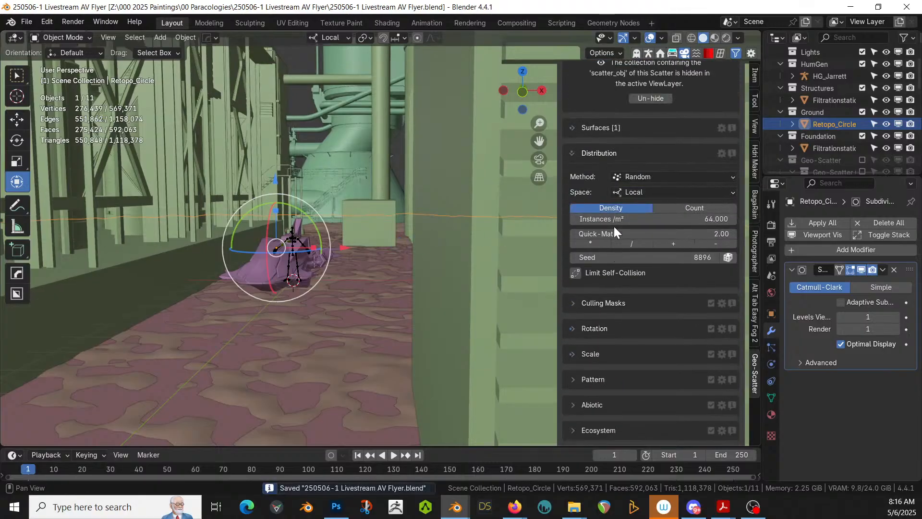
scroll(652, 190, up, 3)
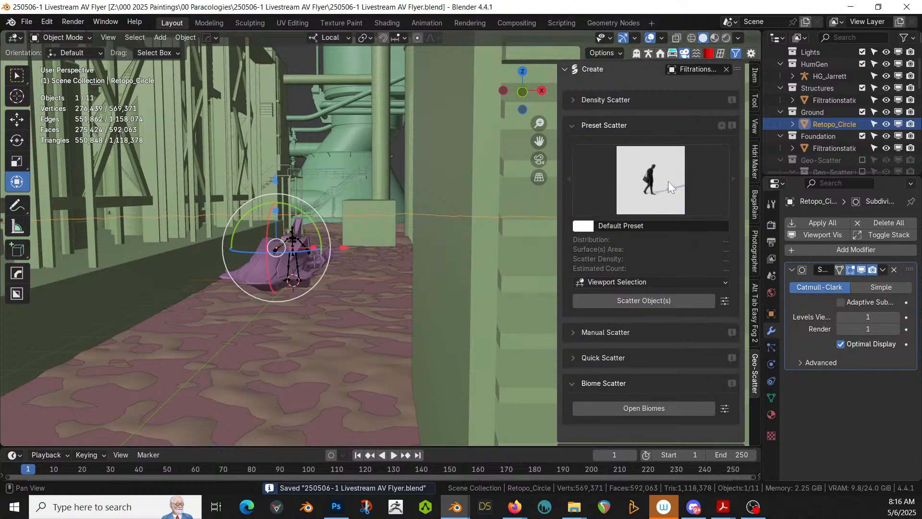
click(725, 69)
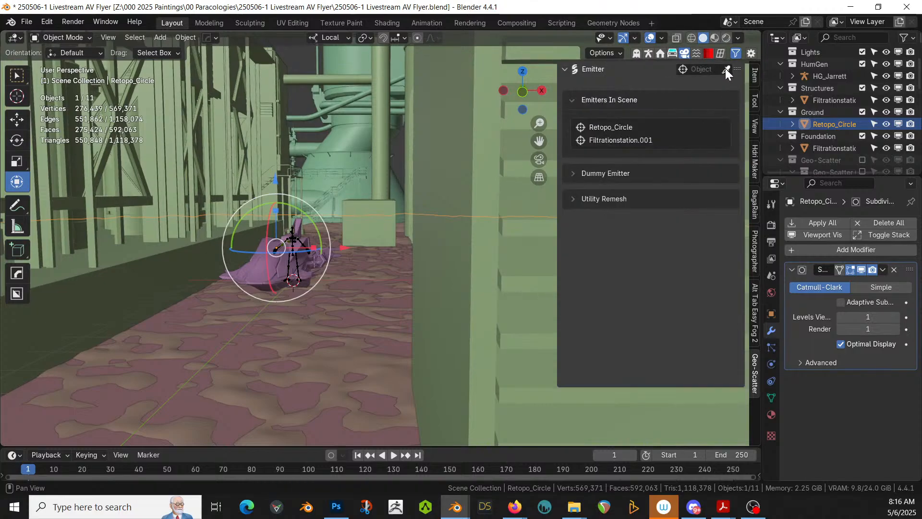
click(620, 126)
scroll(673, 365, down, 10)
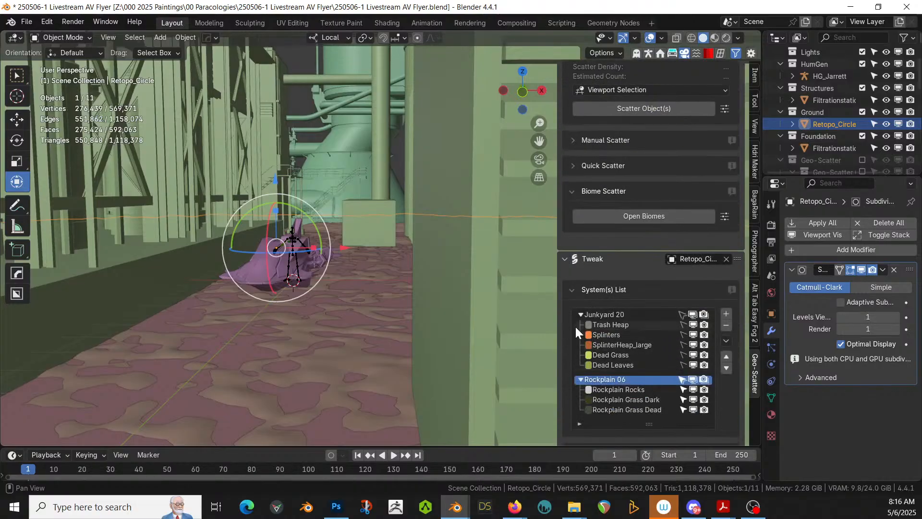
click(581, 314)
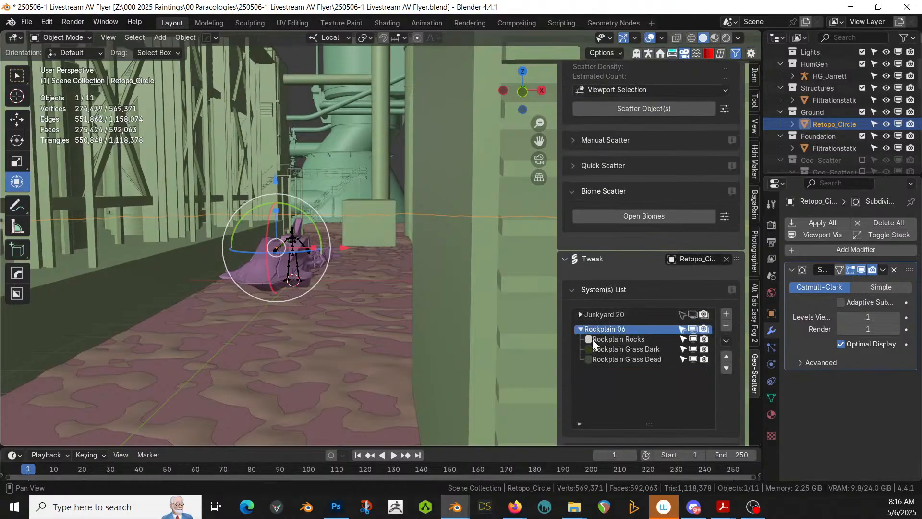
click(580, 329)
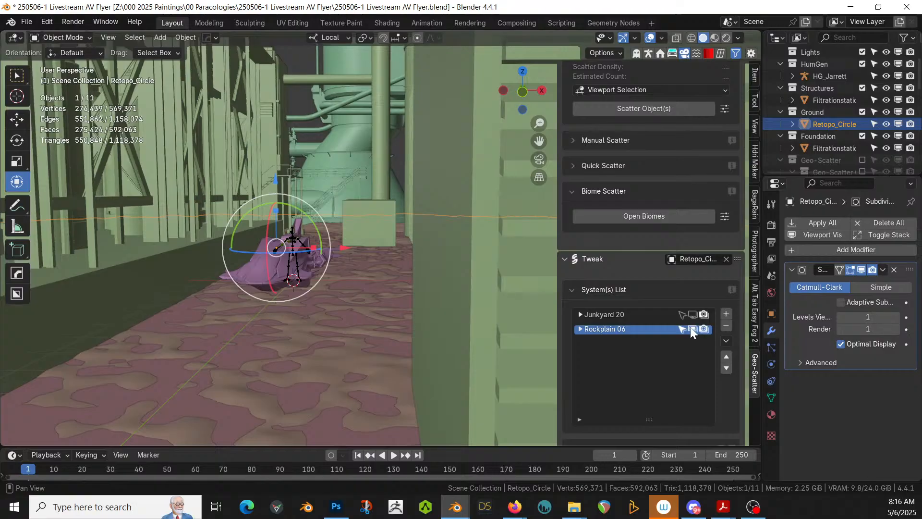
- Switch the emitter back to Filtrationstation.001 and enable the Geo-Scatter collection to inspect the gravel on the ground
scroll(672, 284, up, 10)
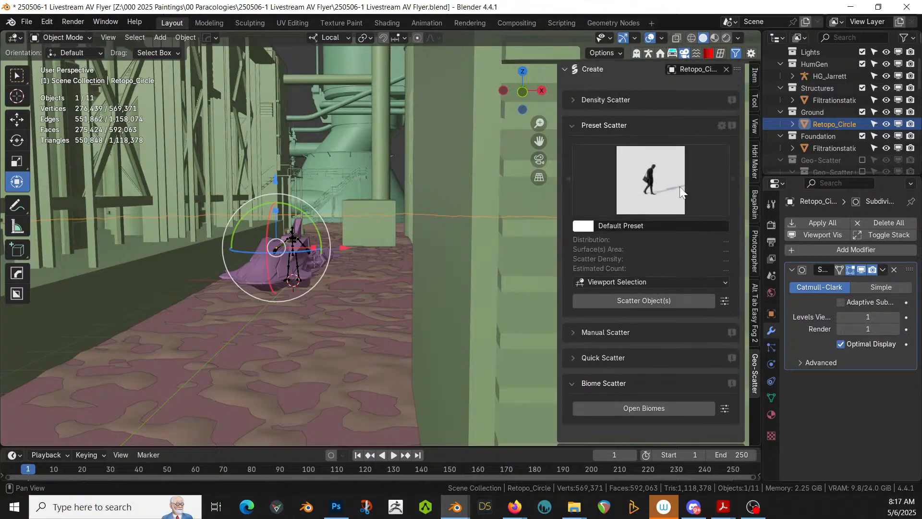
click(726, 69)
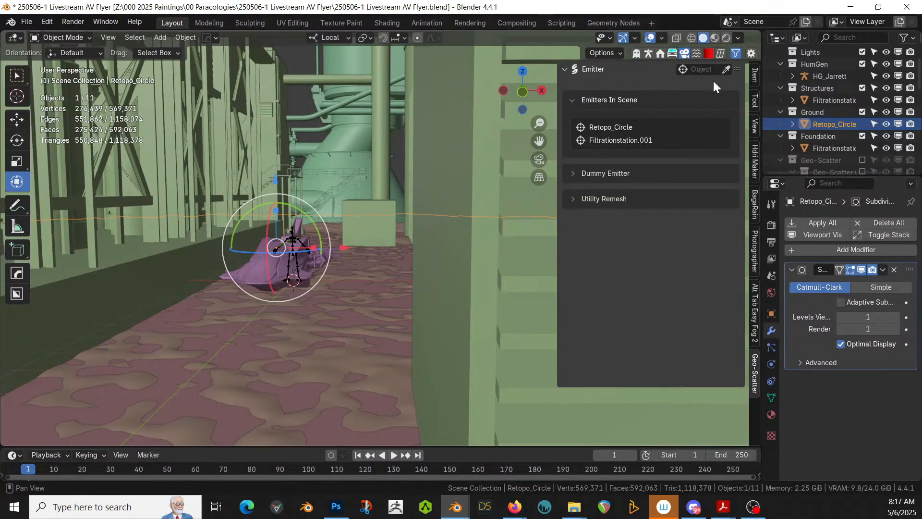
click(620, 141)
scroll(652, 356, down, 5)
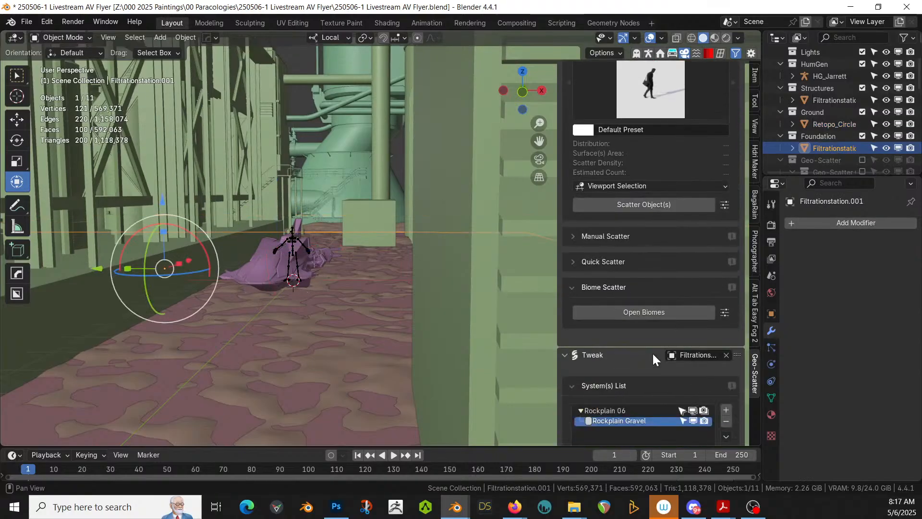
click(861, 160)
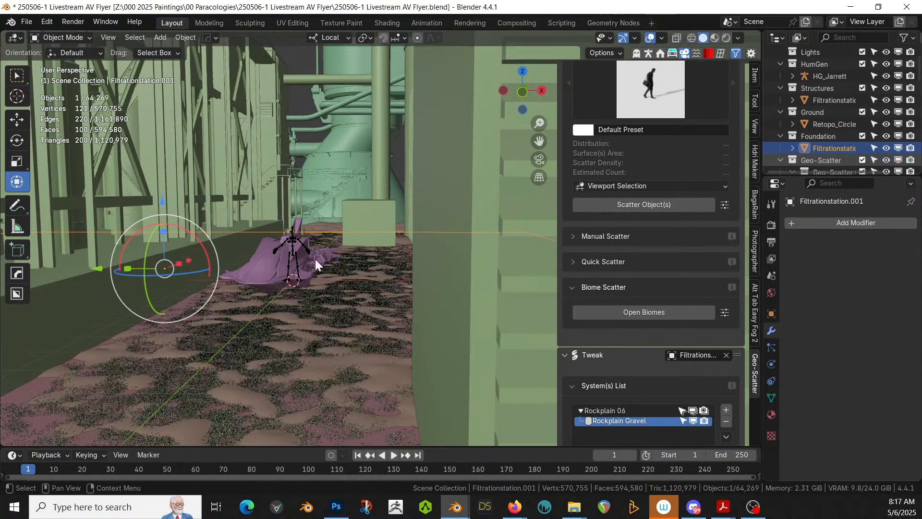
middle_drag(315, 259, 407, 201)
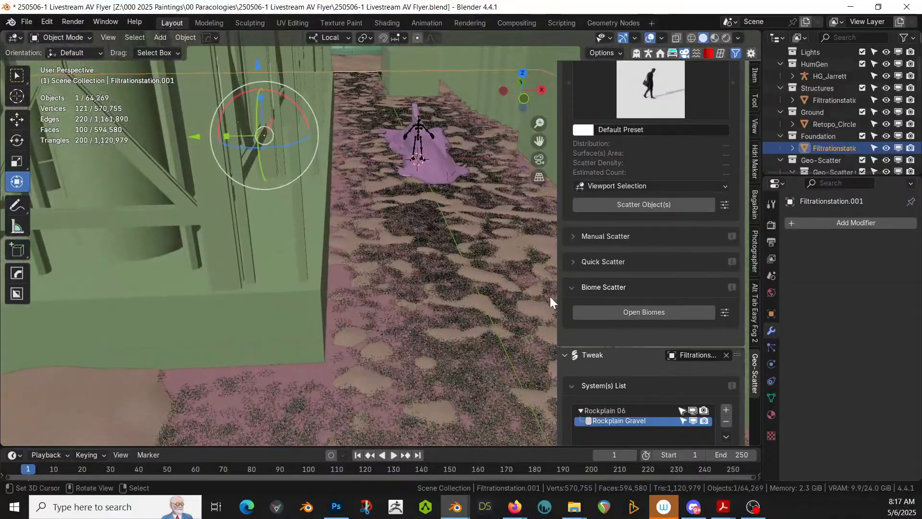
- Reverse the density influence of the gravel's Object Repel 1, check the path from above, and save the file
scroll(605, 302, down, 9)
scroll(635, 341, down, 16)
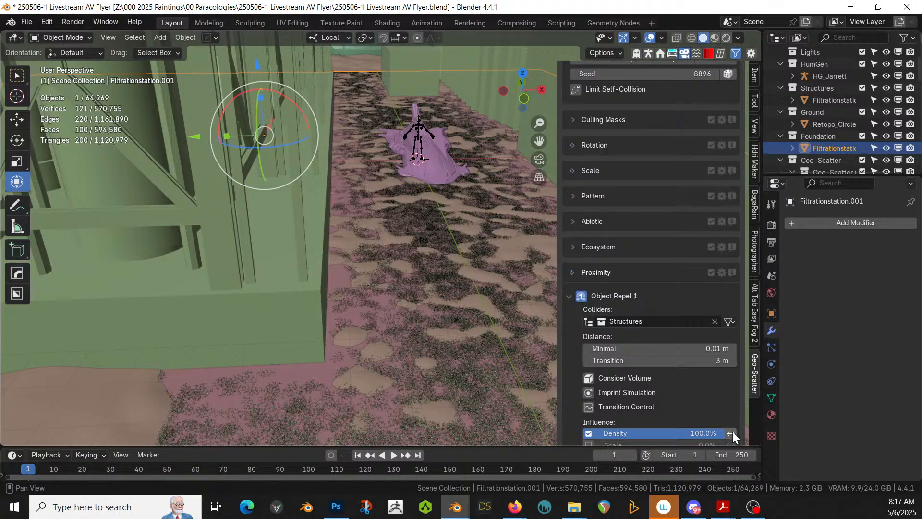
click(730, 432)
scroll(462, 321, down, 2)
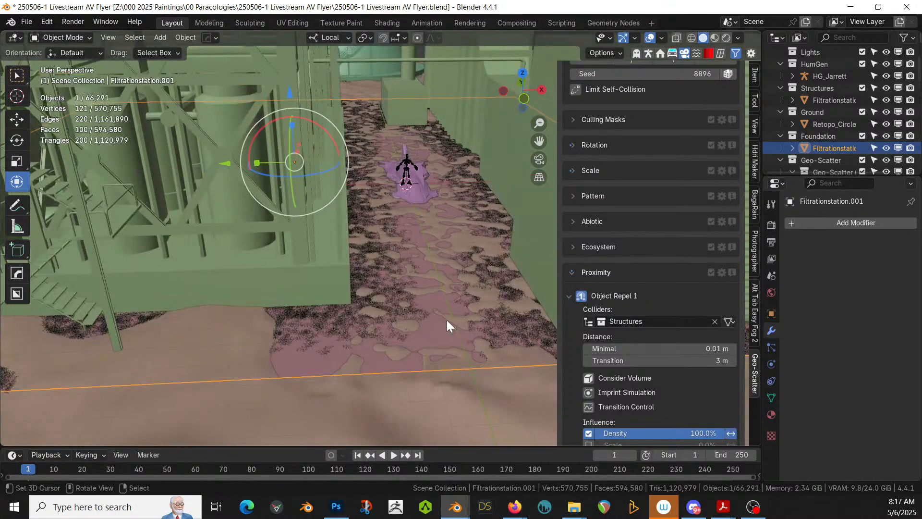
middle_drag(446, 320, 428, 342)
scroll(428, 336, up, 2)
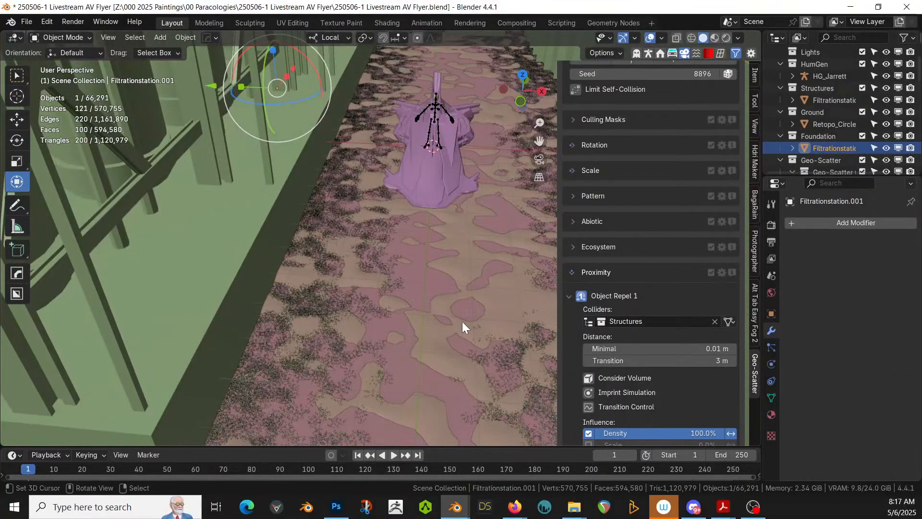
key(ctrl+s)
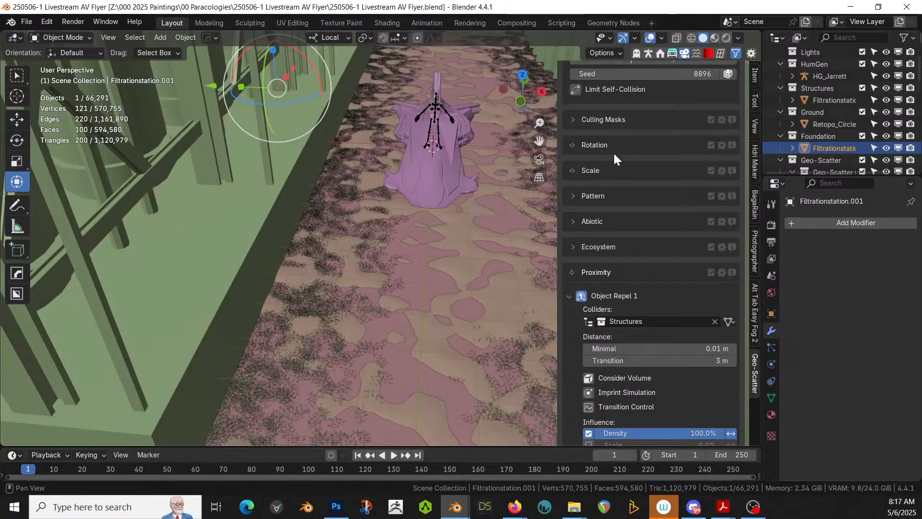
- Switch the Geo-Scatter emitter to Retopo_Circle and bring its scatter systems into view
scroll(643, 149, up, 15)
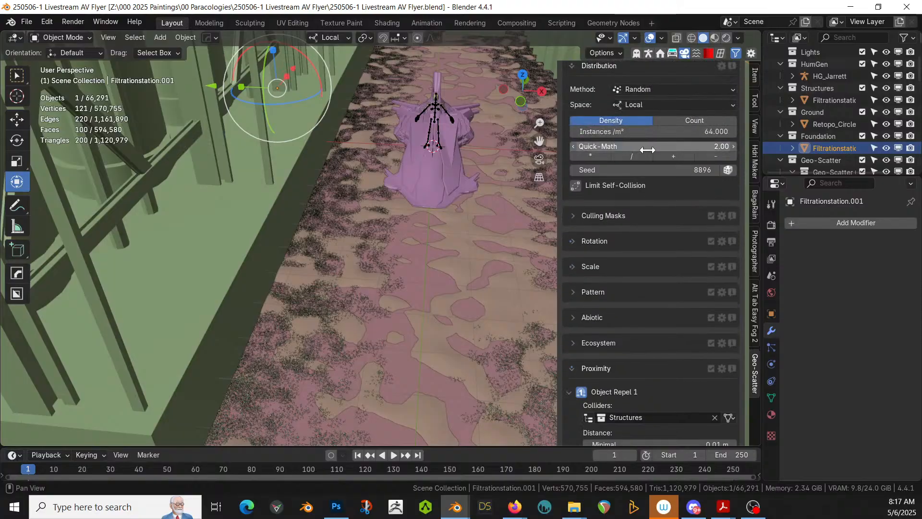
scroll(721, 124, up, 2)
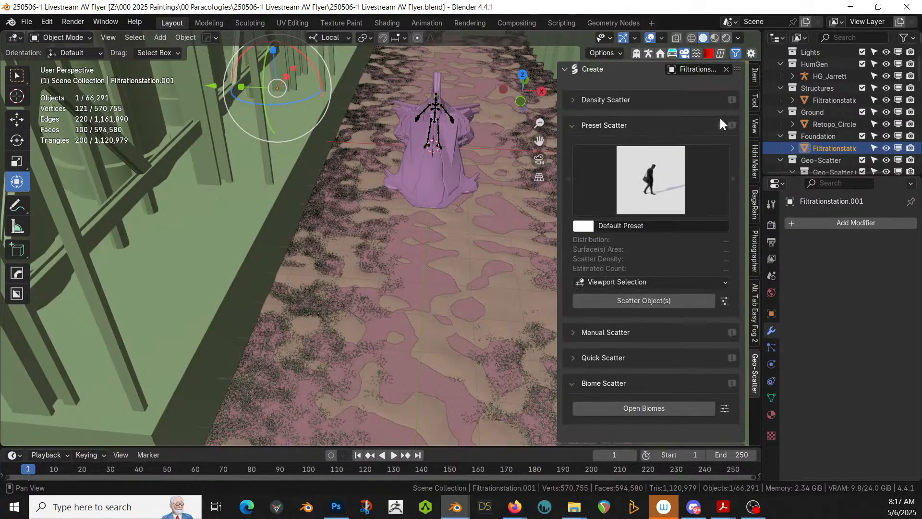
click(721, 68)
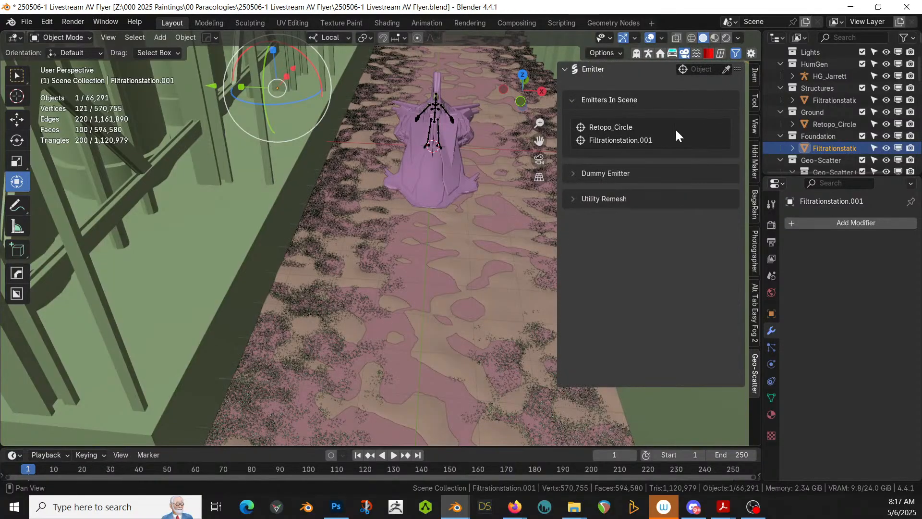
click(621, 127)
scroll(661, 299, down, 9)
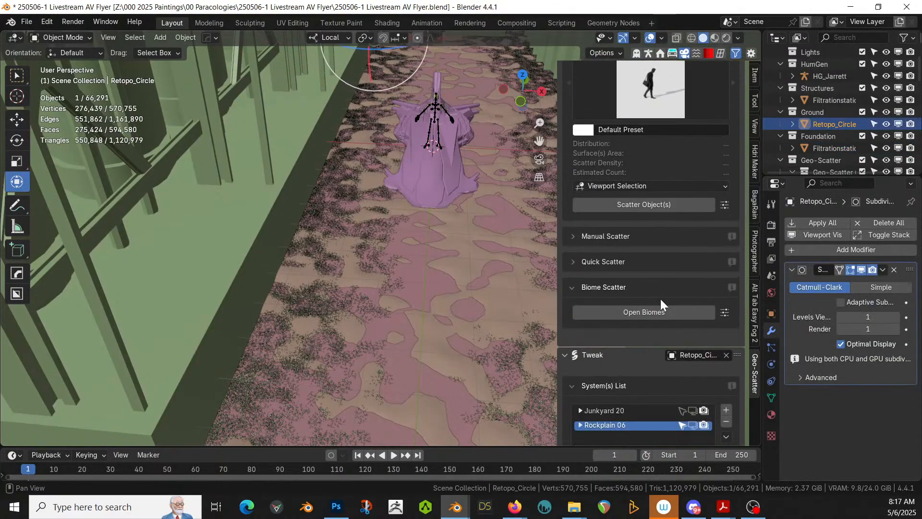
- Expand the Junkyard 20 group, add its Dead Leaves and Splinters to the selected systems, and copy the selected systems
click(580, 291)
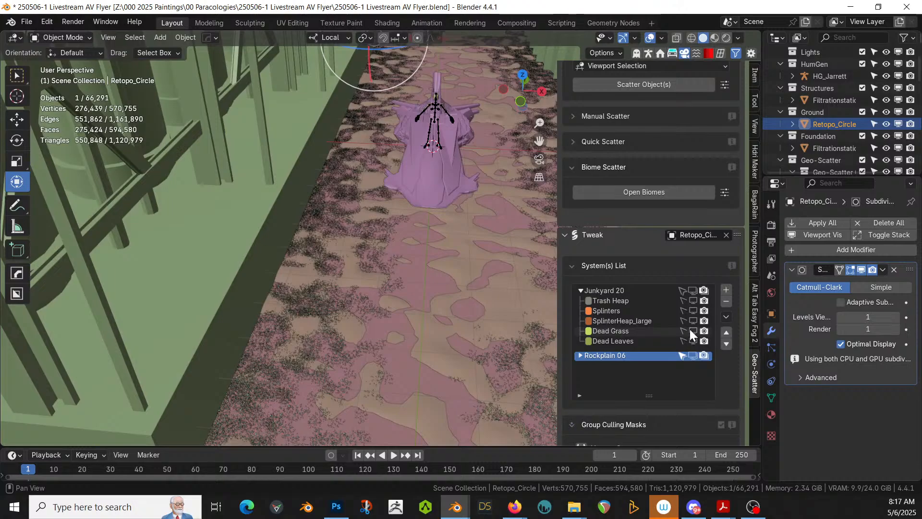
click(683, 341)
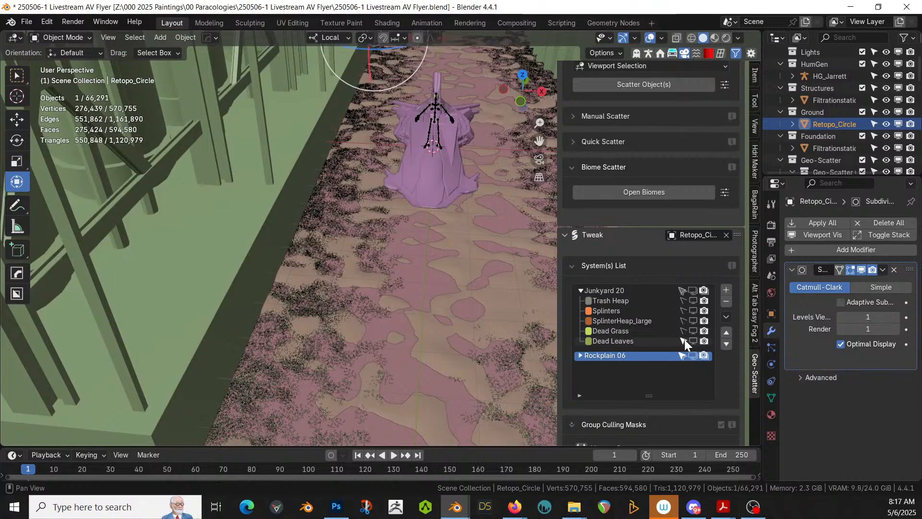
click(684, 310)
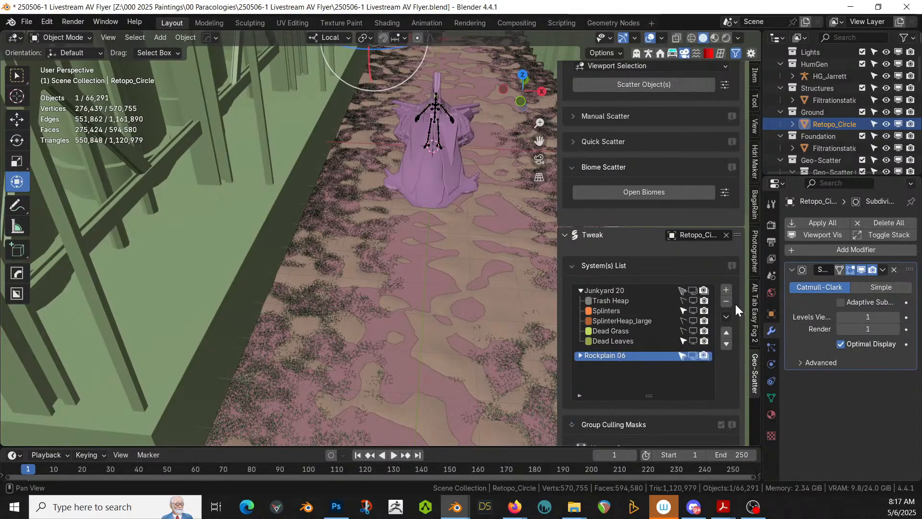
click(725, 316)
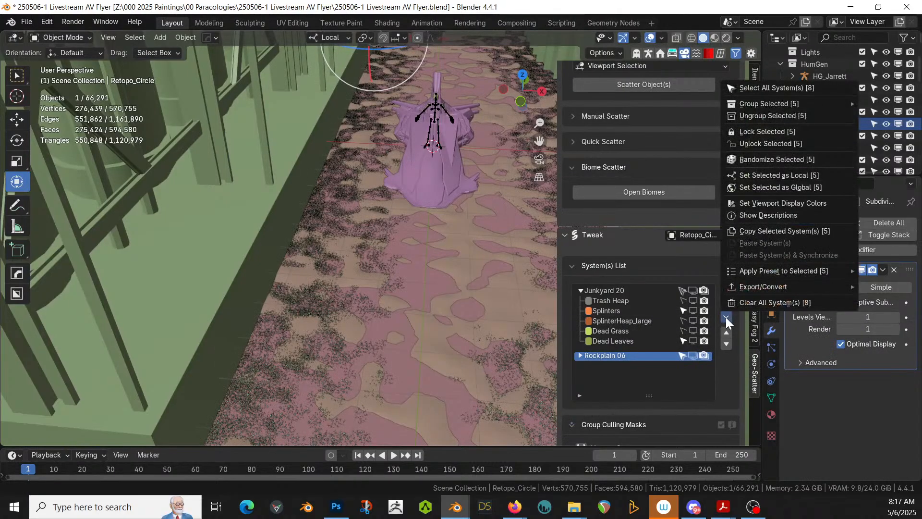
click(788, 231)
- Switch the emitter to Filtrationstation.001 and paste the copied scatter systems into its system list
scroll(676, 194, up, 10)
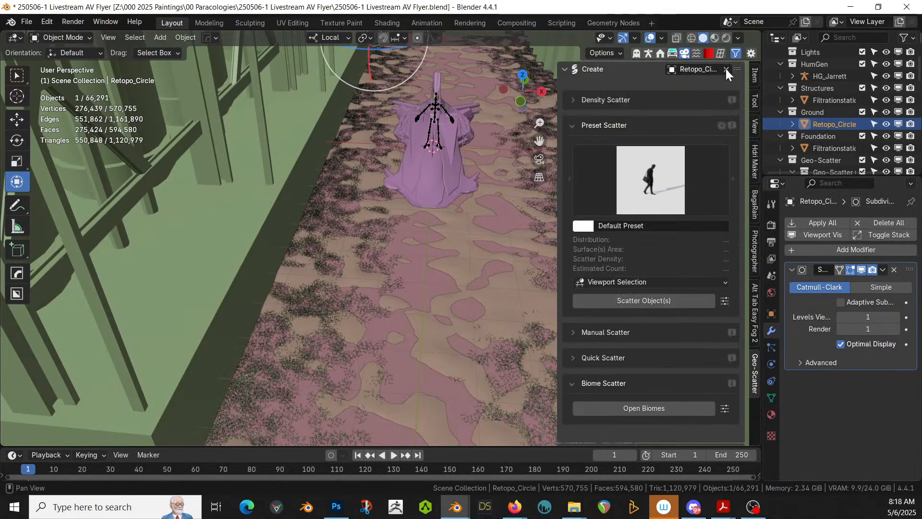
click(726, 69)
click(616, 140)
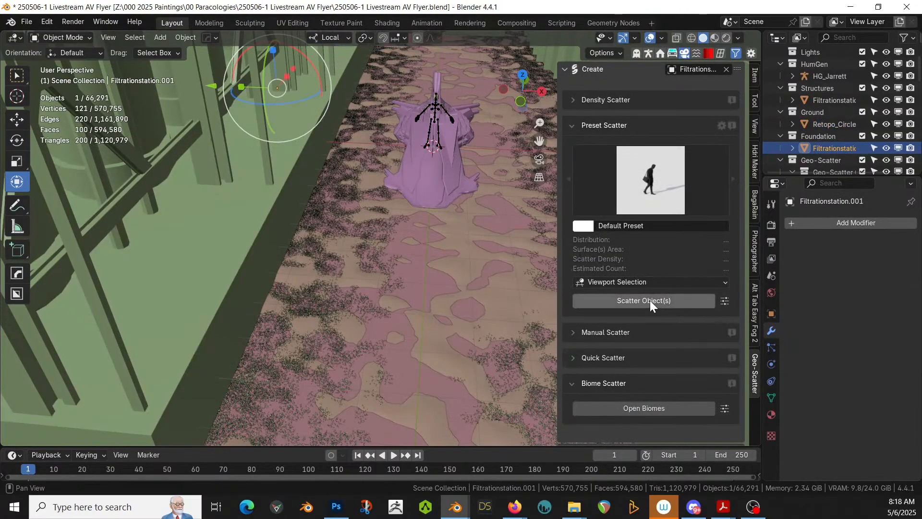
scroll(651, 305, down, 10)
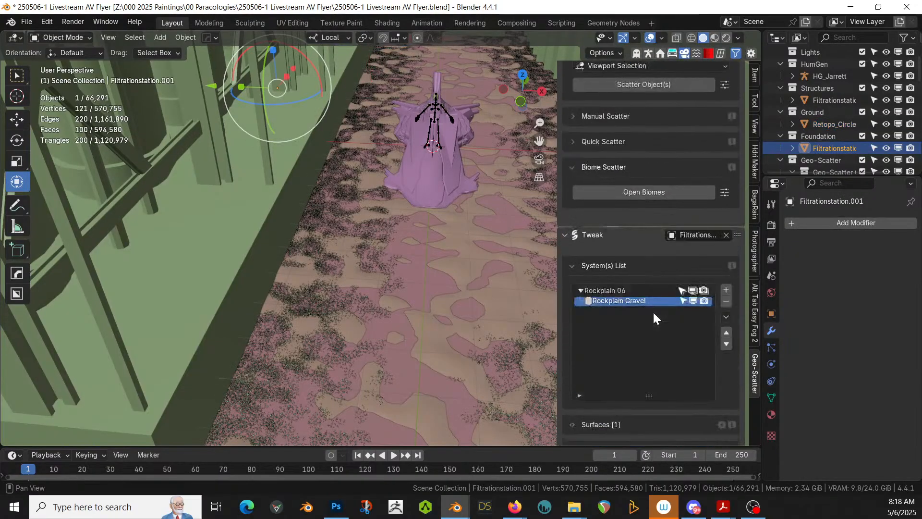
click(726, 317)
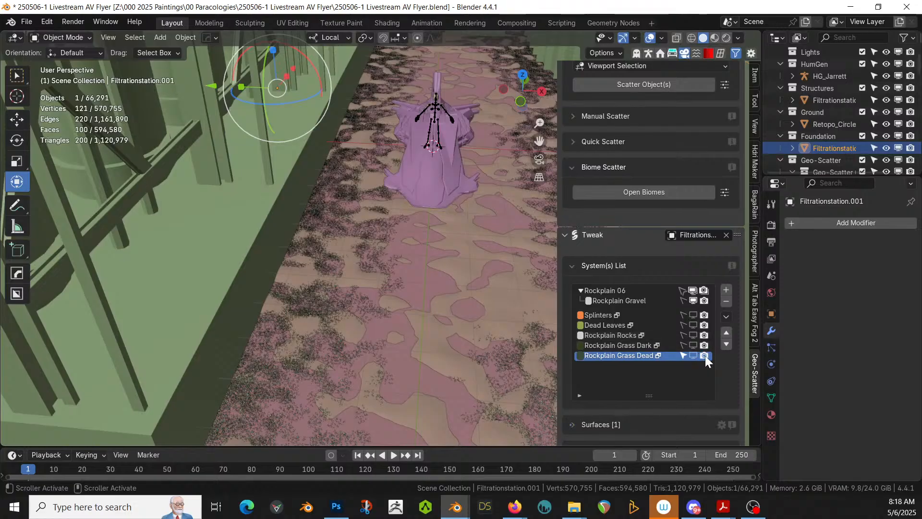
- Remove the pasted Rockplain Grass Dead, Rockplain Grass Dark and Rockplain Rocks systems from the foundation emitter
click(725, 301)
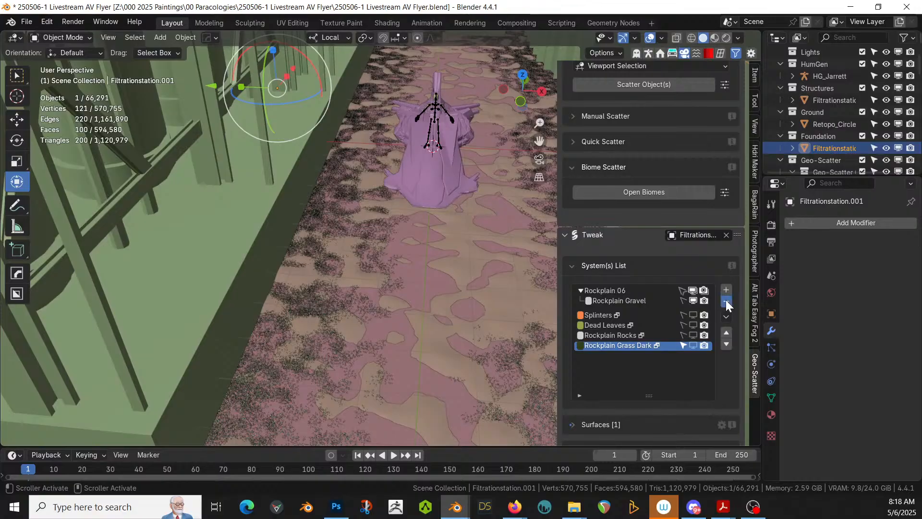
click(726, 302)
click(726, 301)
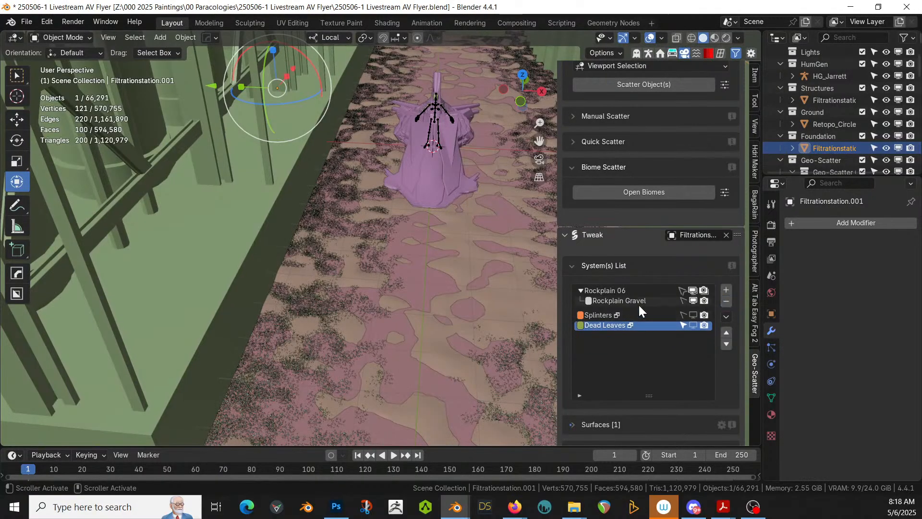
- Assign the Structures collection as the collider of Object Repel 1 for the Dead Leaves system
scroll(238, 257, down, 2)
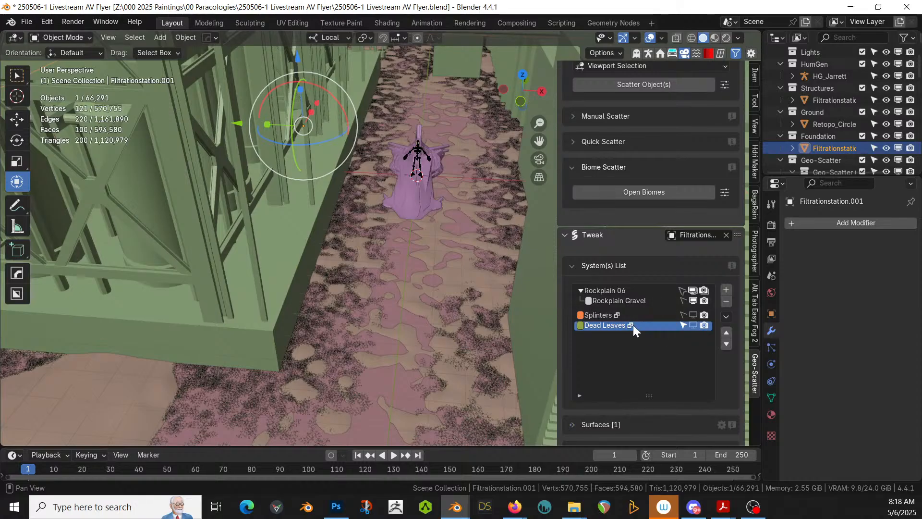
scroll(636, 393, down, 14)
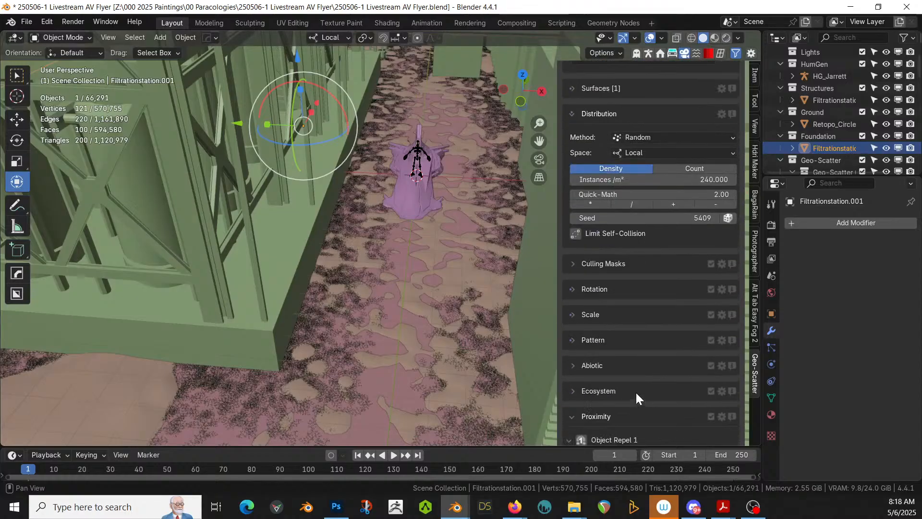
scroll(636, 391, down, 3)
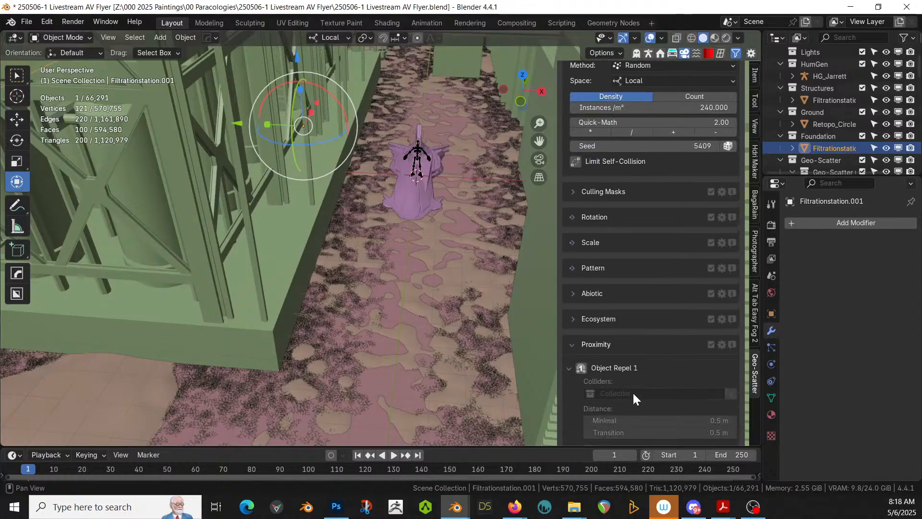
click(593, 394)
text(Str)
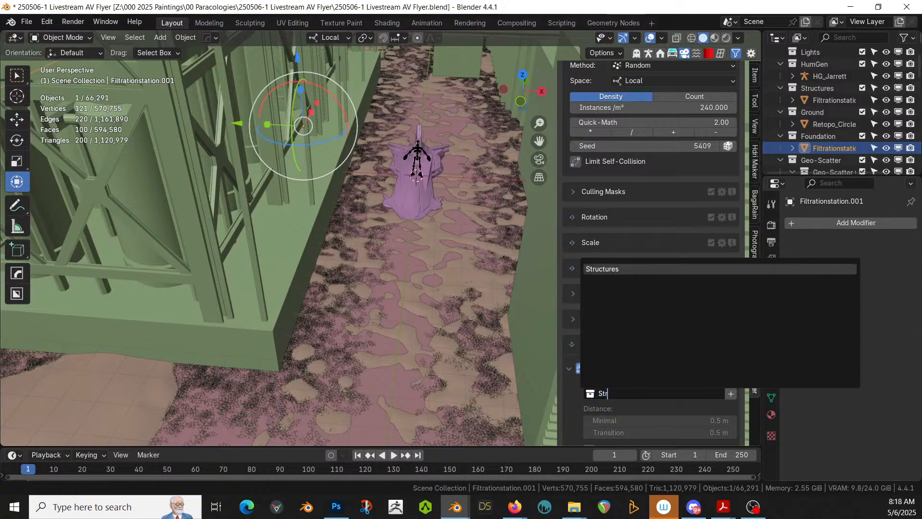
click(608, 269)
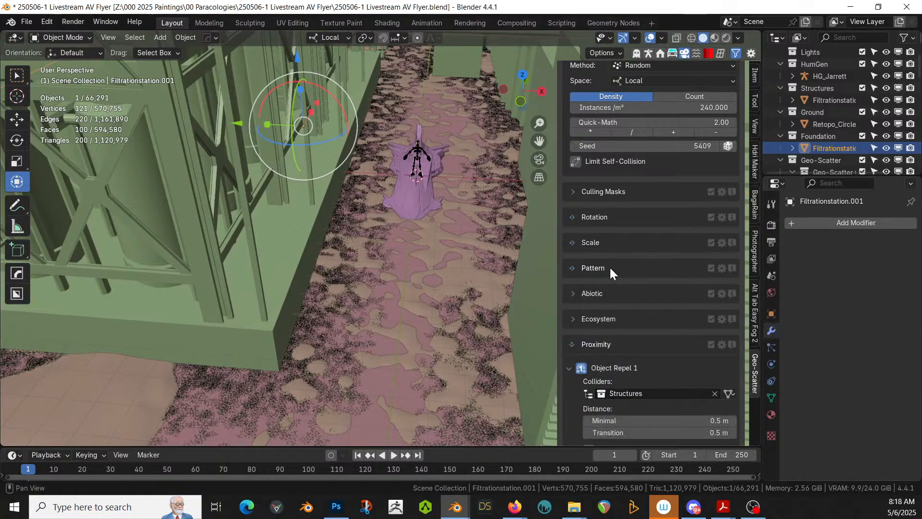
- Set the Dead Leaves repel's transition to 1 m and its minimal distance to 0.1 m
scroll(629, 317, down, 5)
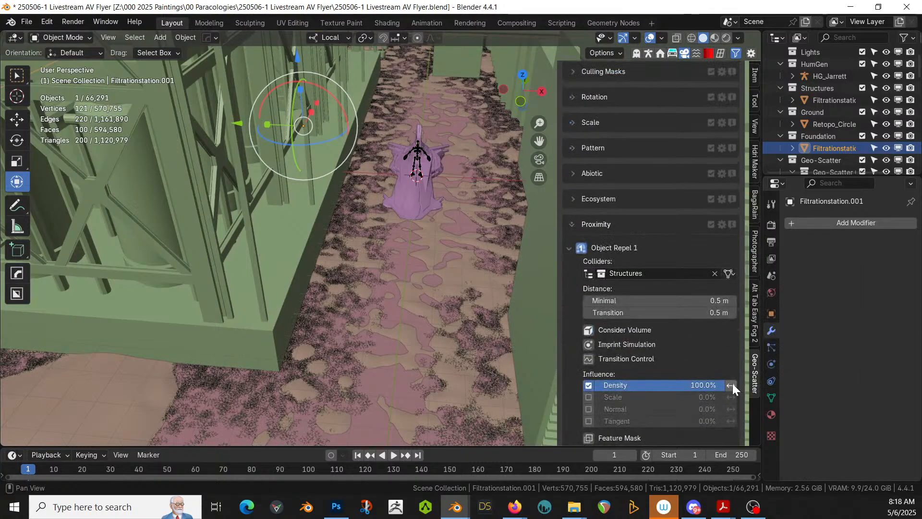
click(712, 312)
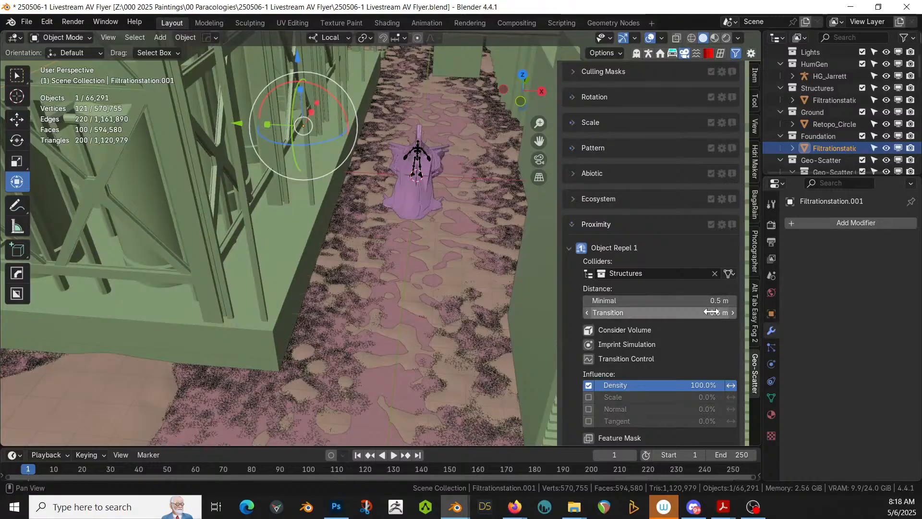
text(1)
key(Return)
click(710, 300)
key(Escape)
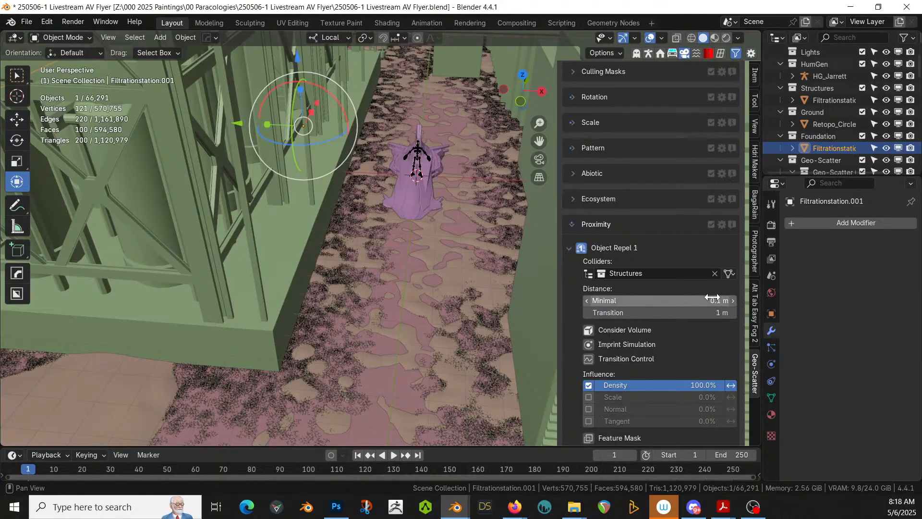
- Enable Object Repel 1 for the Splinters system and assign the Structures collection as its collider
scroll(696, 296, up, 10)
scroll(696, 292, up, 10)
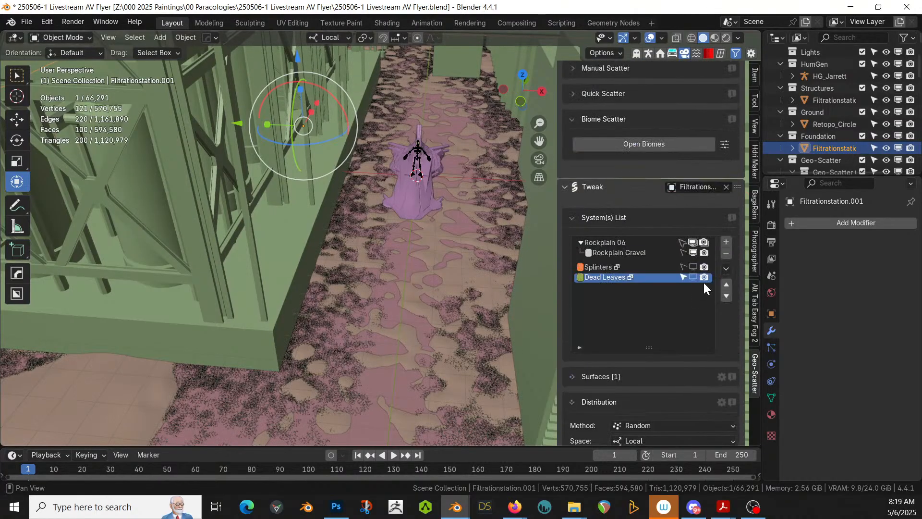
click(635, 269)
scroll(651, 406, down, 15)
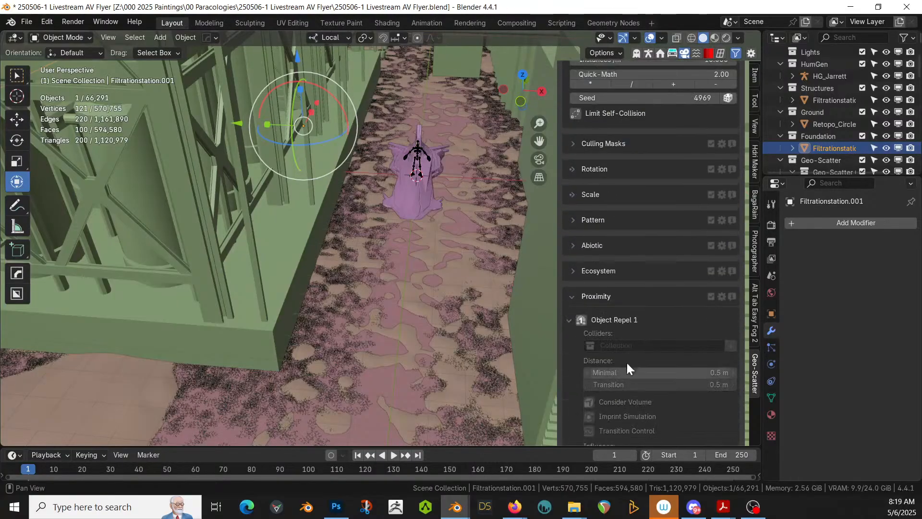
click(582, 320)
click(586, 345)
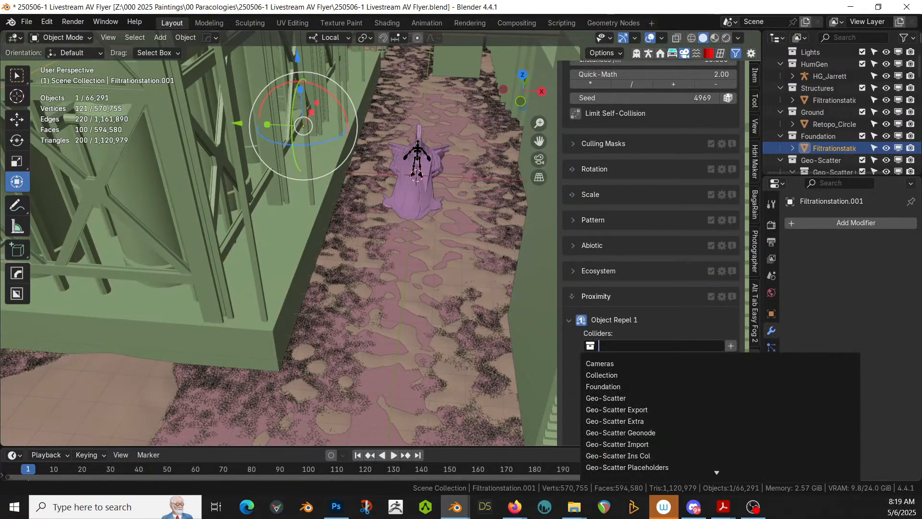
text(Str)
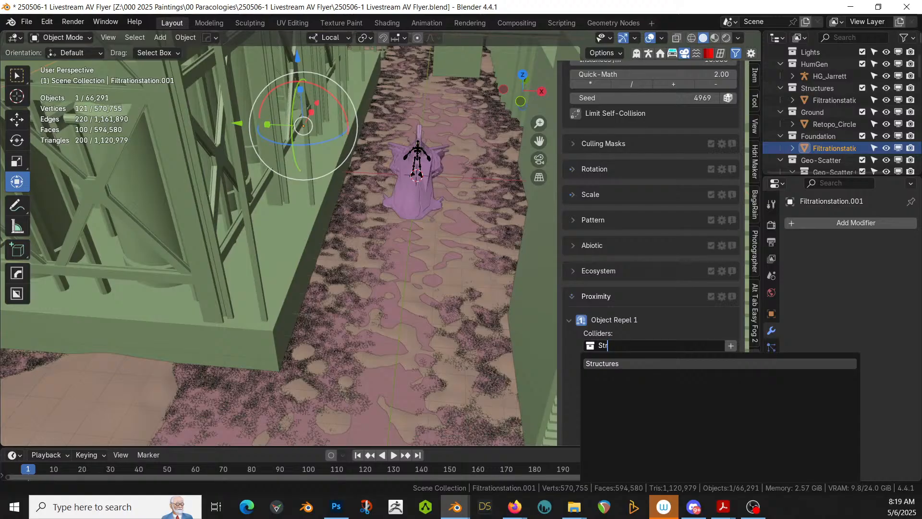
click(599, 365)
- Set the Splinters repel's minimal distance to 0.1 m and its transition to 1 m
scroll(673, 343, down, 5)
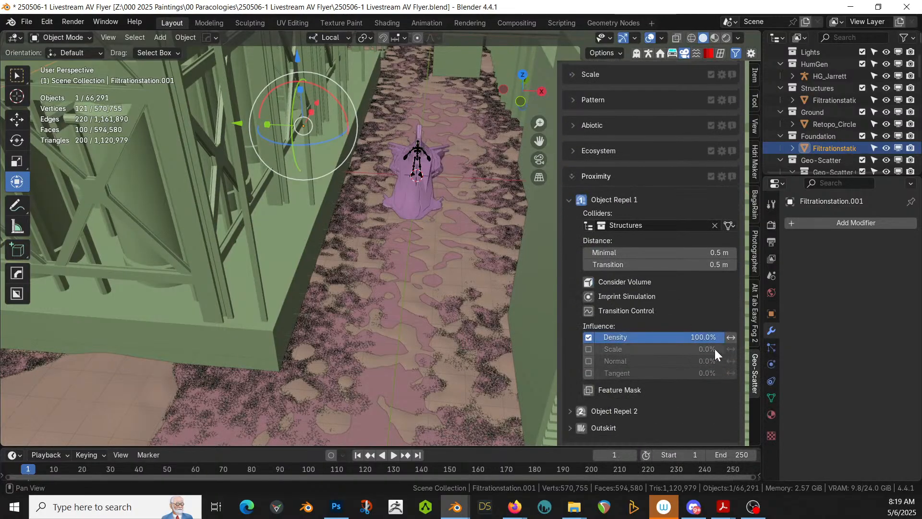
click(718, 253)
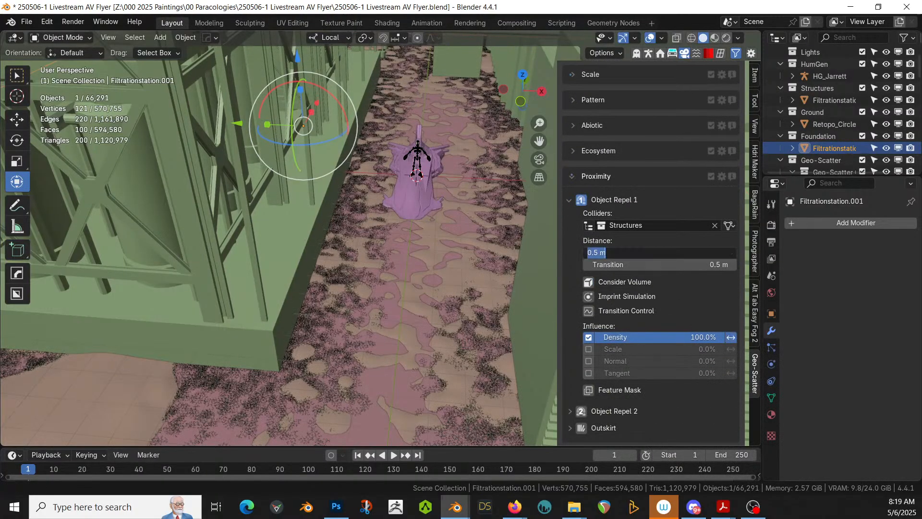
text(.1)
key(Return)
click(728, 264)
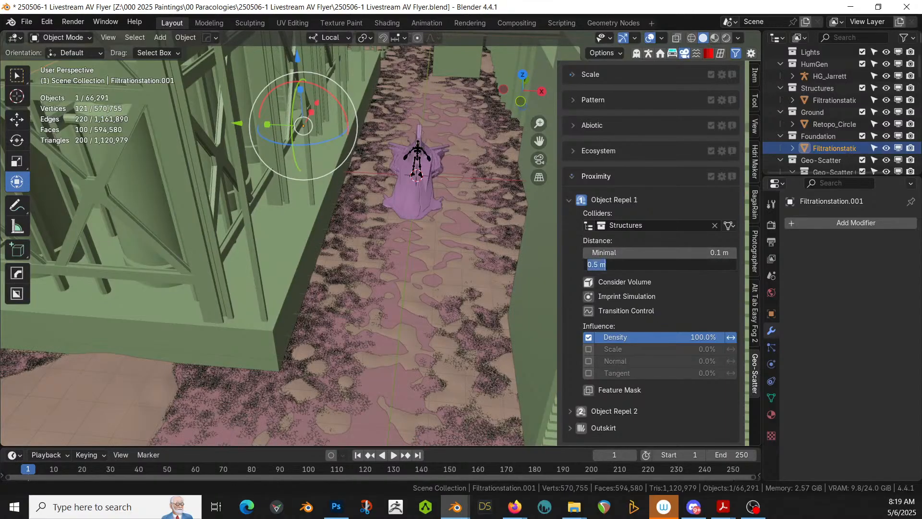
text(1)
key(Return)
- Save the file, then show the Splinters and Dead Leaves systems in the viewport and inspect them around the structures
scroll(706, 259, up, 15)
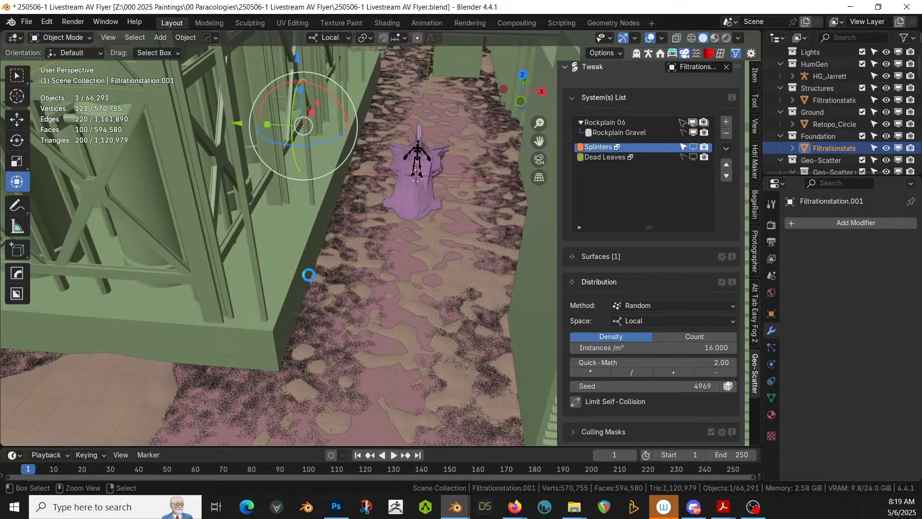
key(ctrl+s)
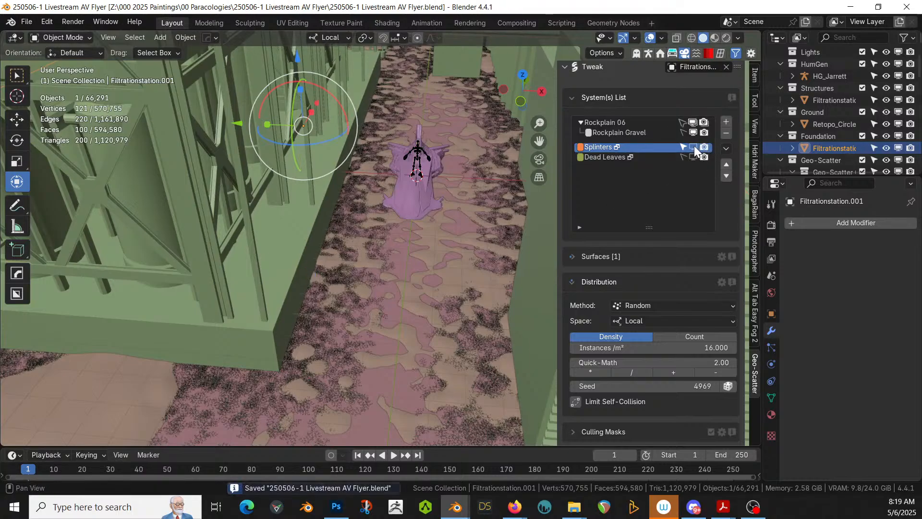
click(693, 146)
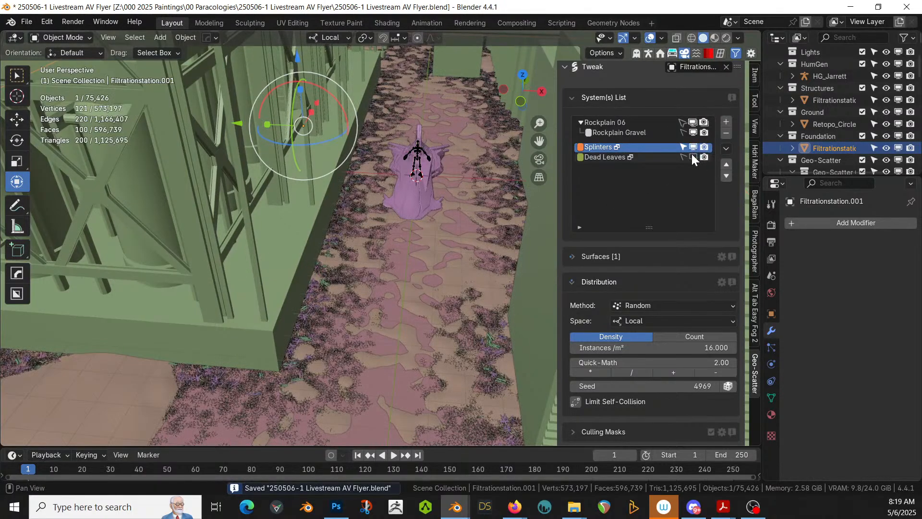
click(693, 157)
middle_drag(339, 352, 384, 324)
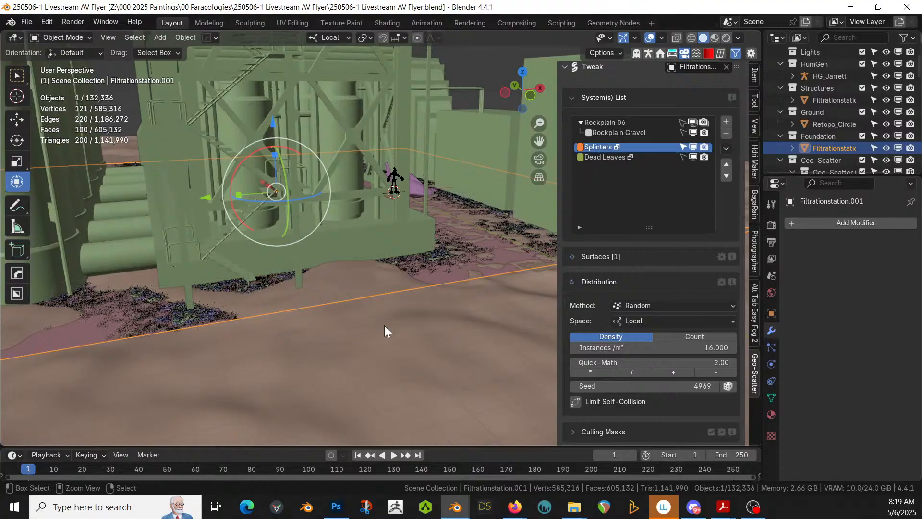
- Switch the Geo-Scatter emitter from the foundation to Retopo_Circle and bring up its list of scatter systems
scroll(650, 142, up, 4)
scroll(666, 149, up, 10)
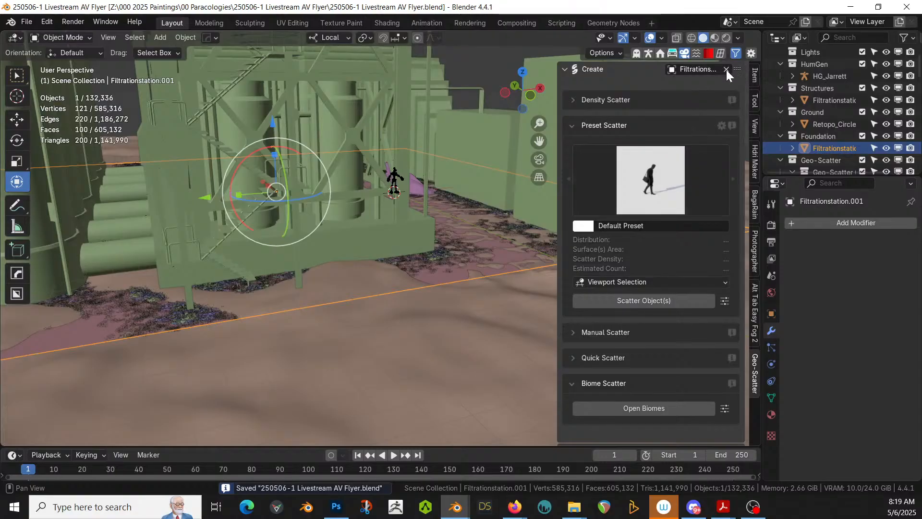
click(726, 70)
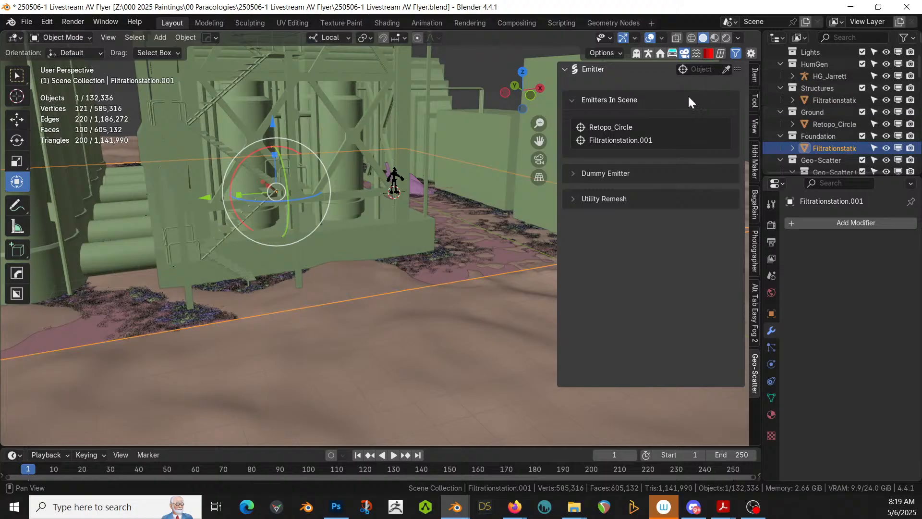
click(624, 126)
scroll(678, 324, down, 8)
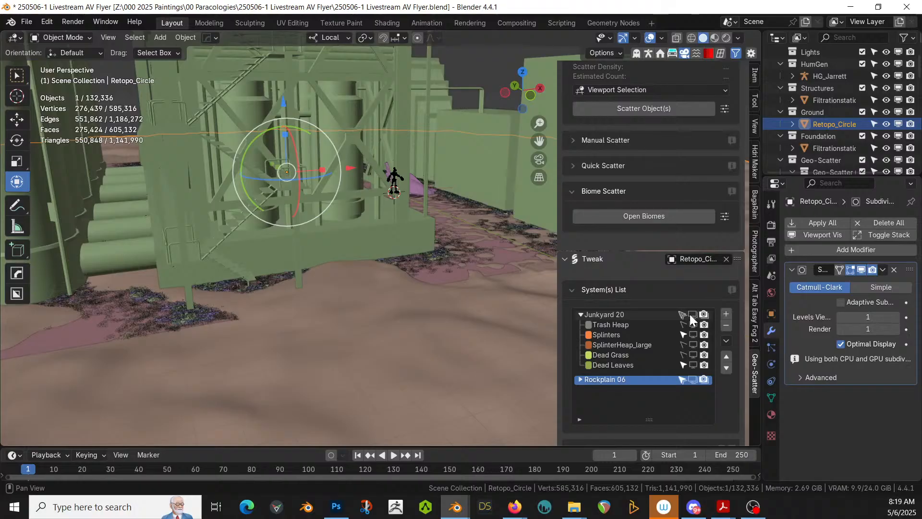
- Show the Junkyard 20 and Rockplain 06 scatter groups in the viewport and inspect the ground around the structures
click(691, 315)
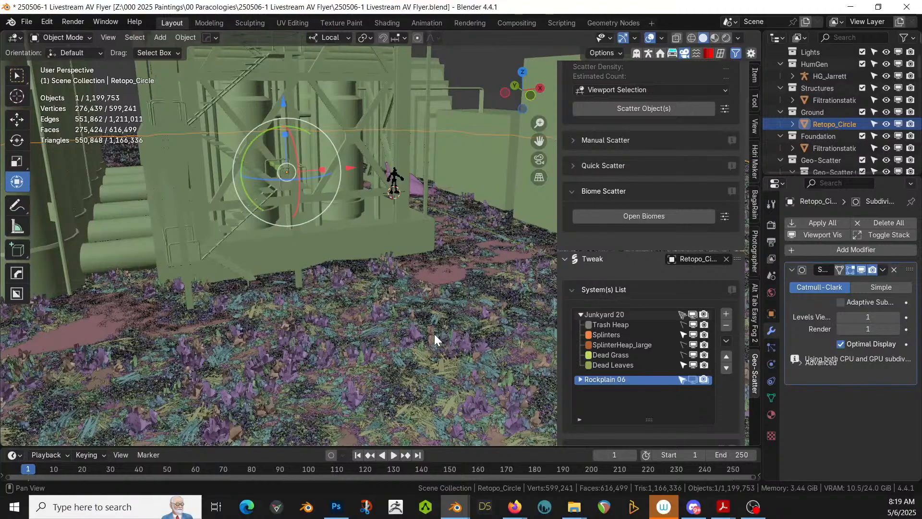
middle_drag(682, 353, 676, 361)
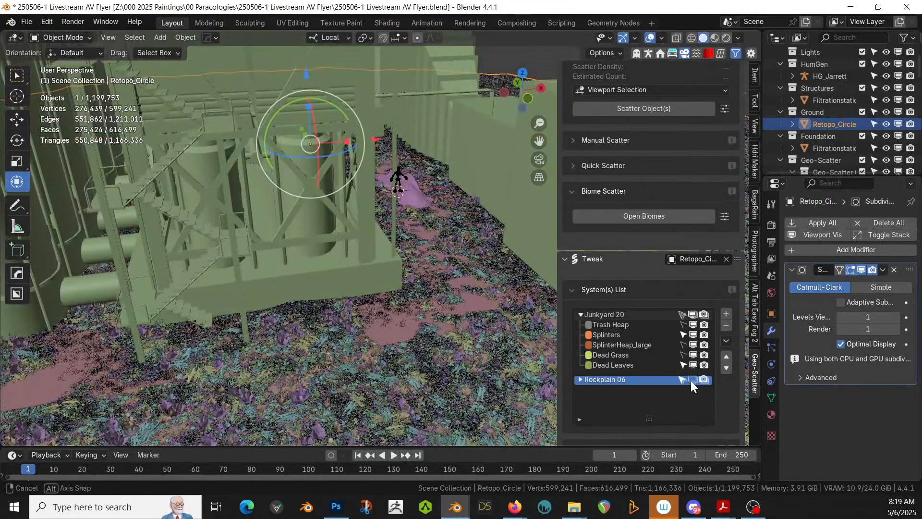
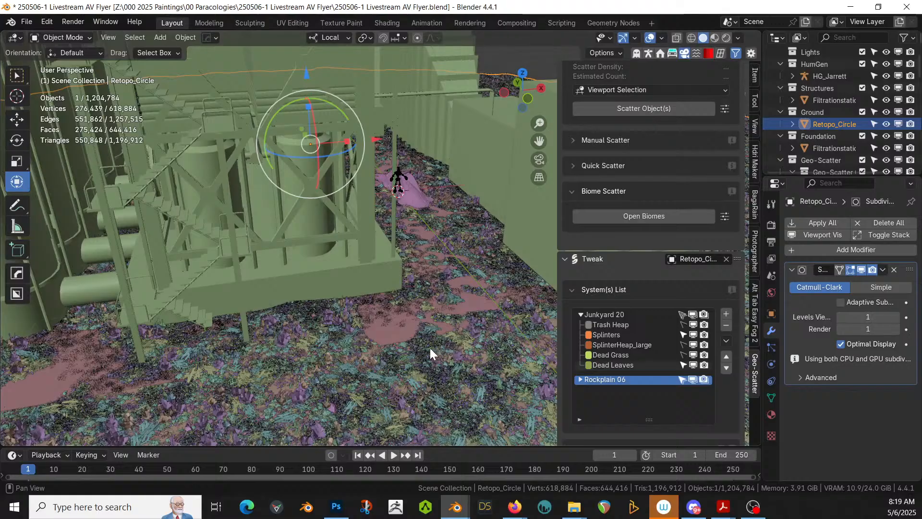
middle_drag(431, 347, 430, 348)
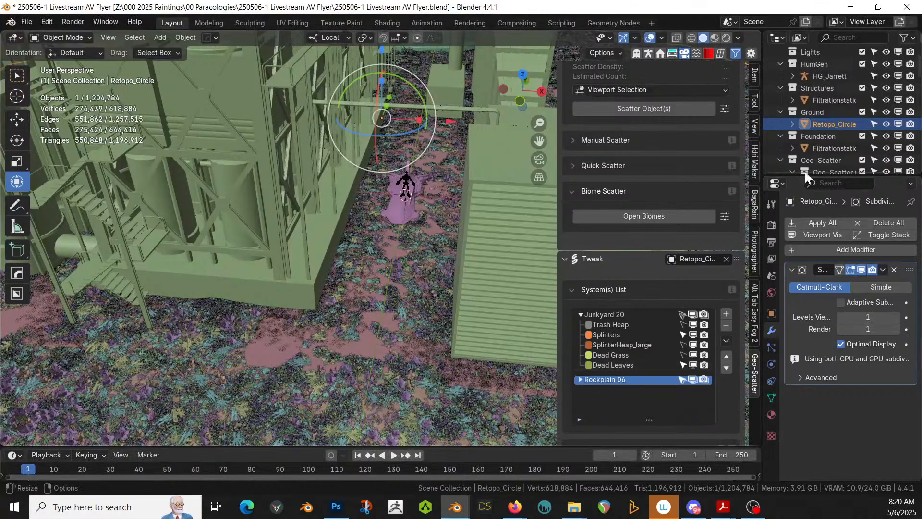
- Exclude the Geo-Scatter collection from the view layer and save the file
click(862, 161)
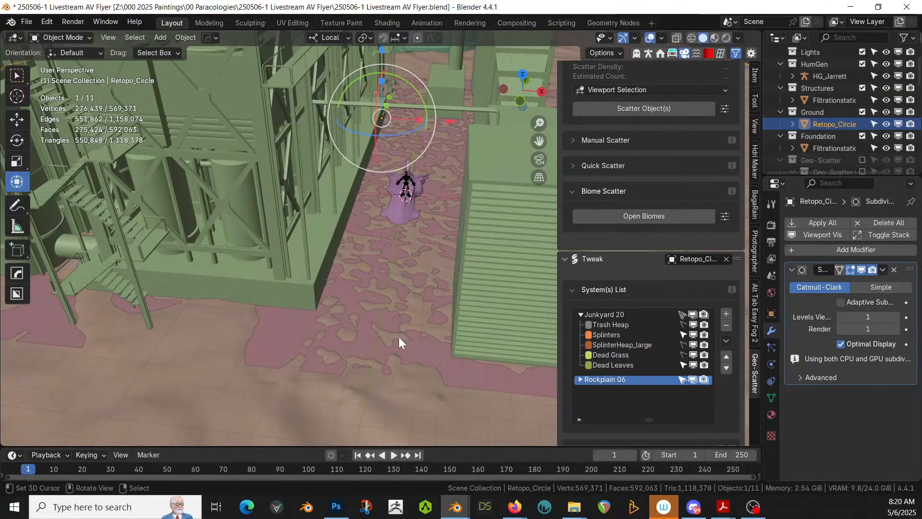
middle_drag(398, 336, 399, 336)
key(ctrl+s)
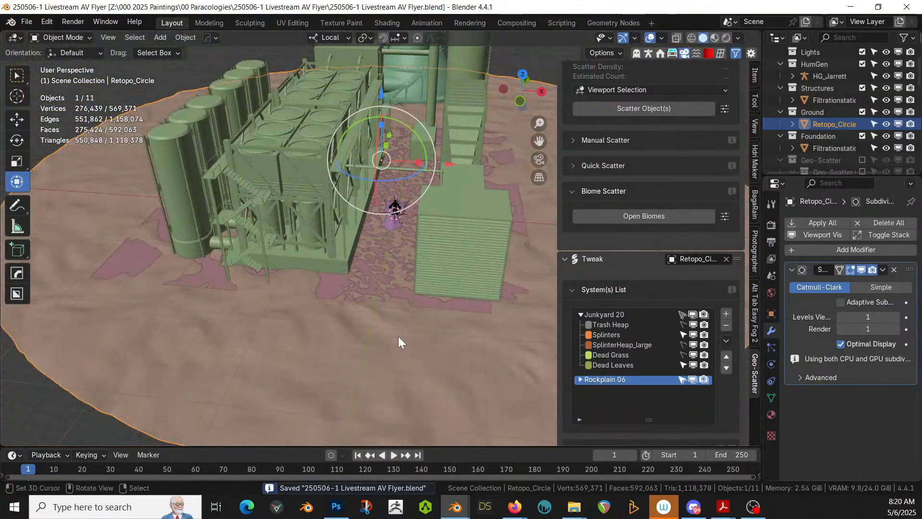
- Select the foundation and examine its surface in Rendered shading, both isolated and within the alley
click(131, 256)
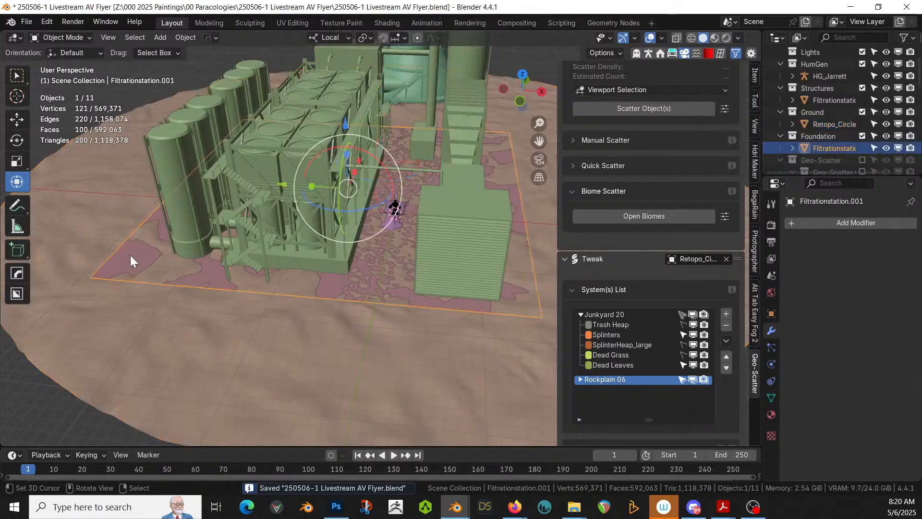
key(z)
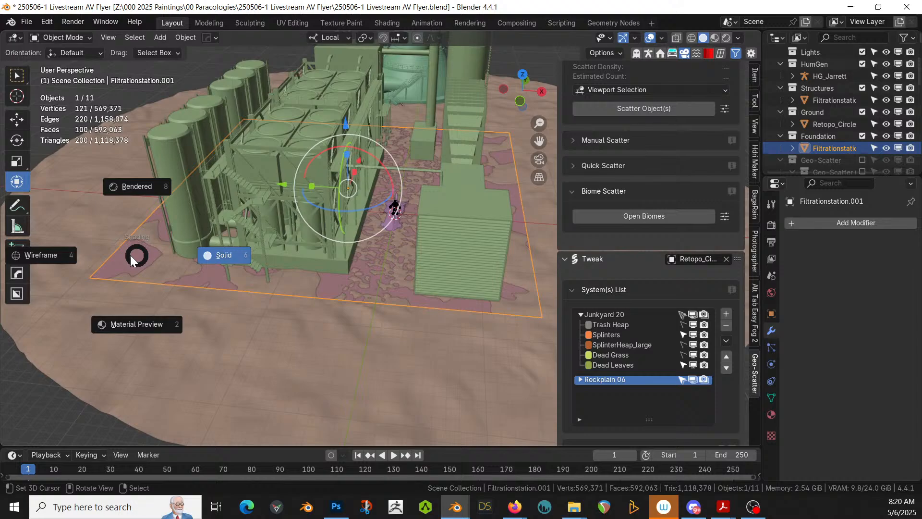
key(8)
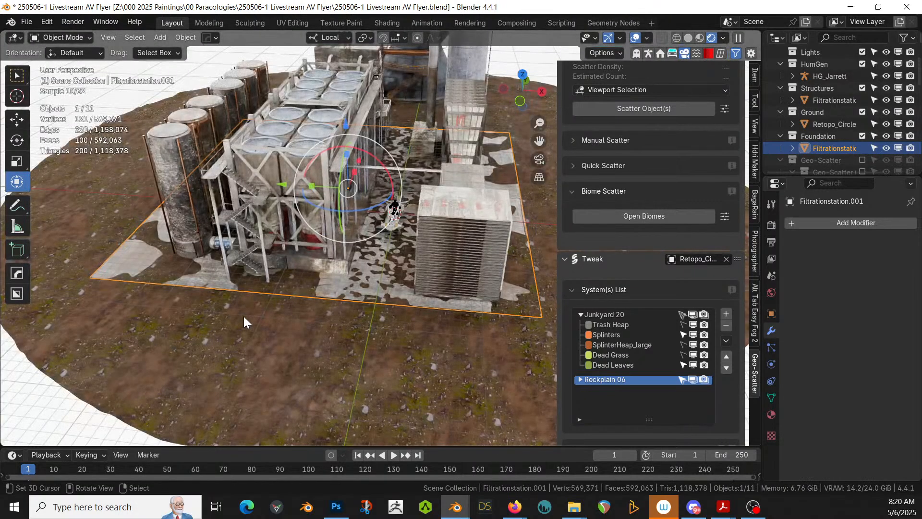
key(KP_Divide)
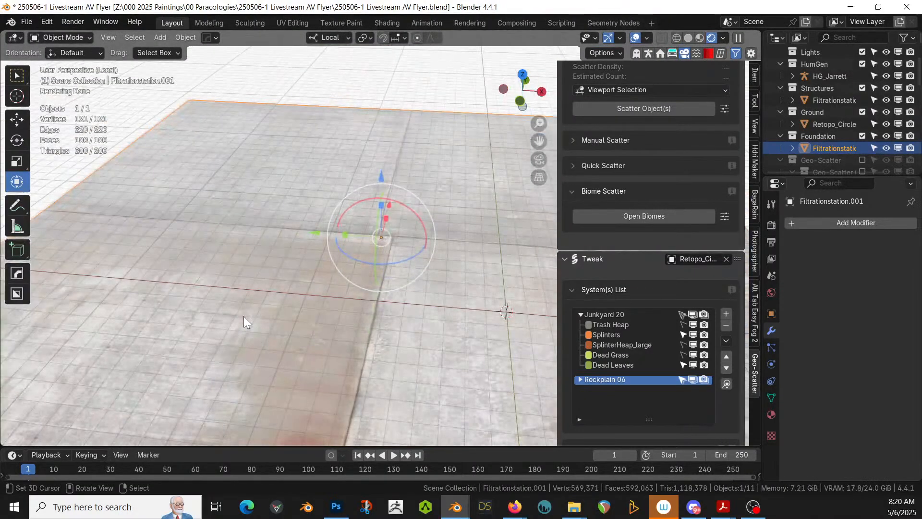
middle_drag(243, 316, 251, 275)
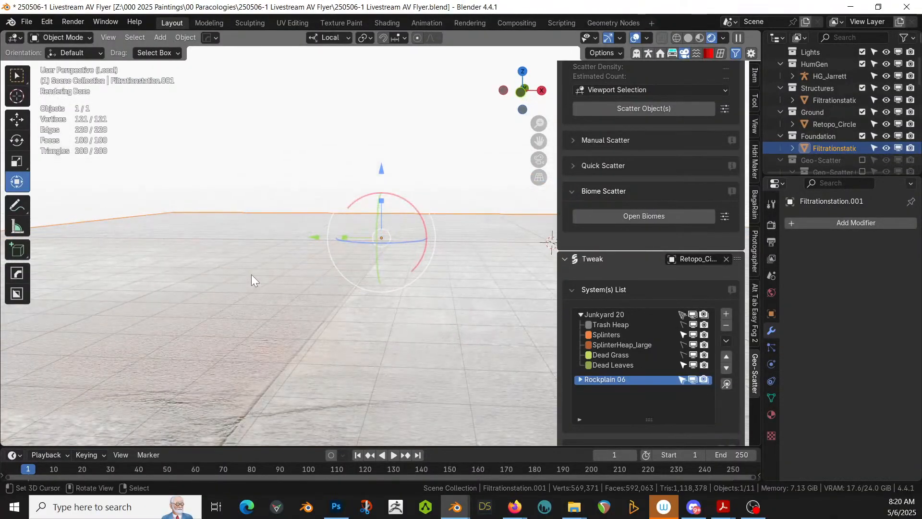
key(KP_Divide)
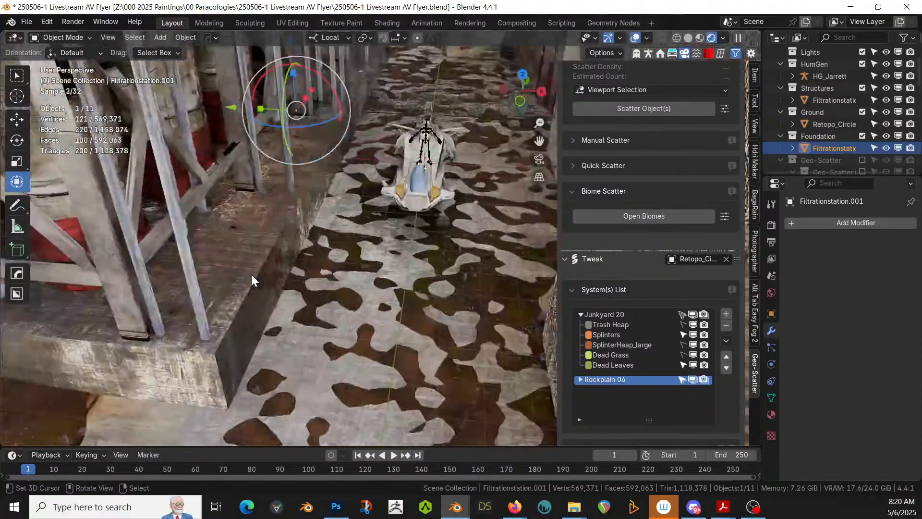
middle_drag(255, 275, 315, 248)
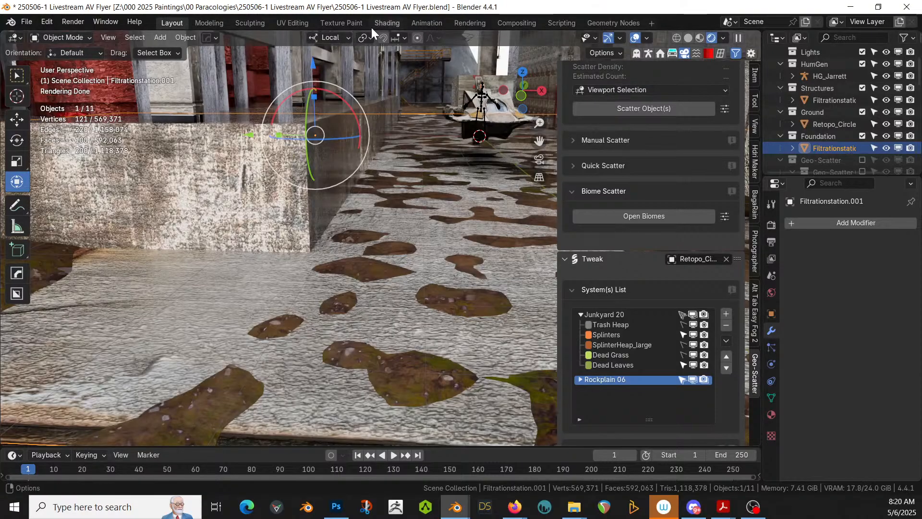
- In the Shading workspace, move the filtration station base material's output node away from its shader and cut the link into Displacement
click(386, 23)
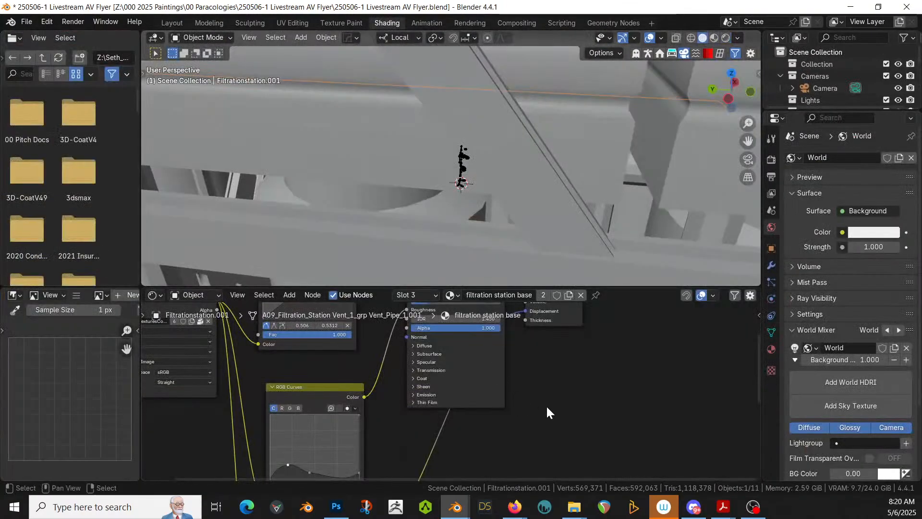
mouse_move(546, 405)
middle_down()
mouse_move(530, 303)
mouse_move(527, 432)
mouse_move(515, 384)
mouse_move(476, 322)
middle_up()
drag(487, 361, 656, 363)
middle_drag(536, 407, 540, 469)
scroll(542, 413, down, 8)
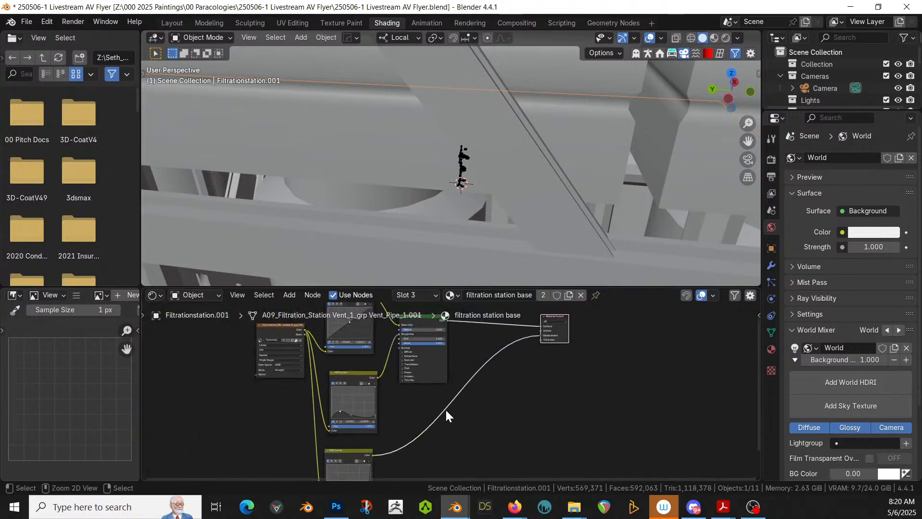
ctrl+right_drag(489, 435, 488, 437)
middle_drag(464, 440, 511, 480)
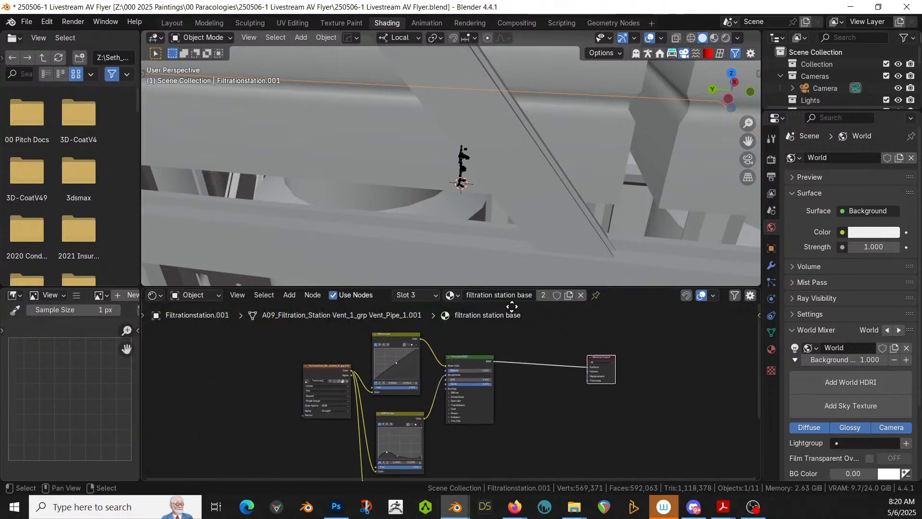
- Move the Principled BSDF closer to the Material Output and connect the lowest RGB Curves node's Color to its Normal input
drag(654, 446, 471, 351)
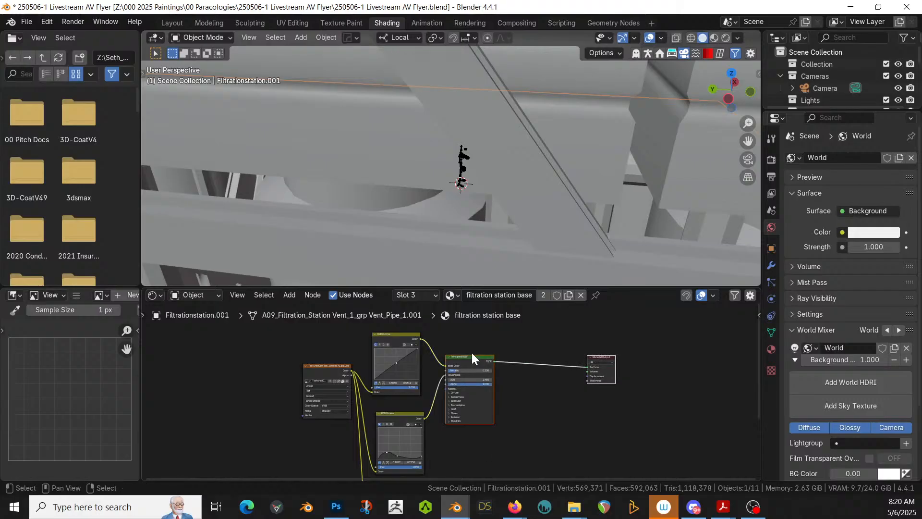
key(g)
click(607, 358)
middle_drag(514, 411, 503, 384)
drag(400, 454, 560, 344)
- Add a Bump node on the link between the RGB Curves and the Principled BSDF's Normal input
key(shift+a)
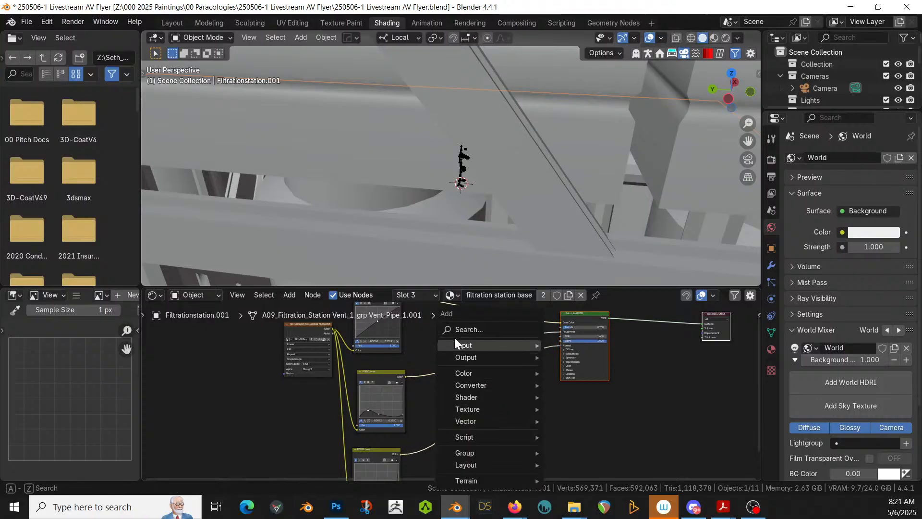
click(462, 327)
text(bump)
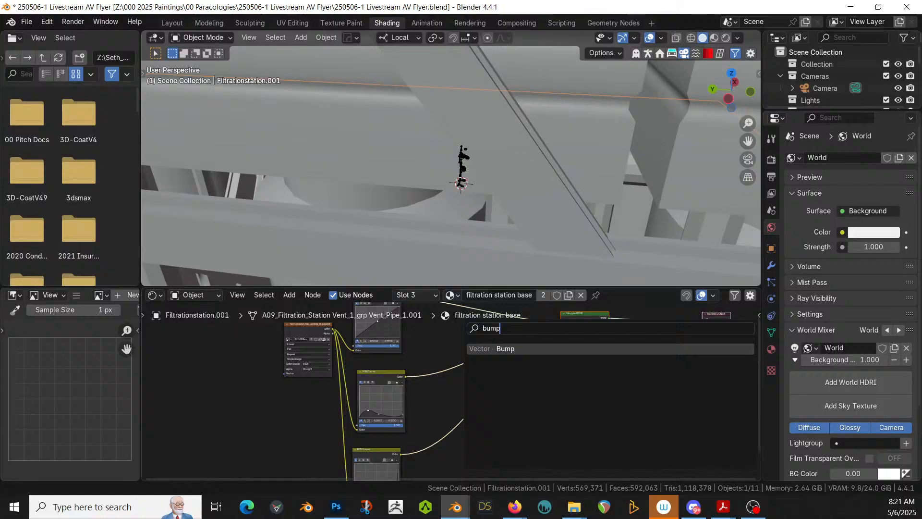
key(Return)
click(504, 389)
- Set the Bump node's strength to 0.1 and its distance to 0.1
scroll(545, 417, up, 4)
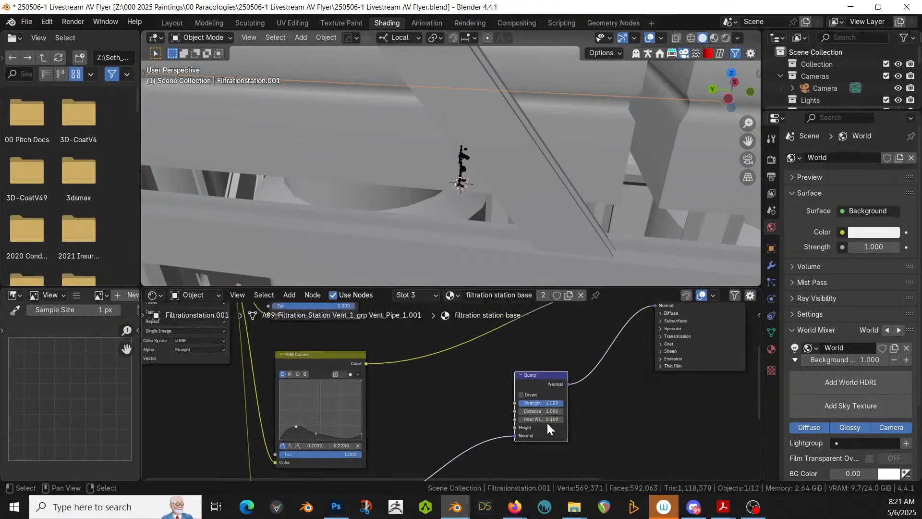
scroll(546, 421, up, 2)
click(595, 409)
text(.1)
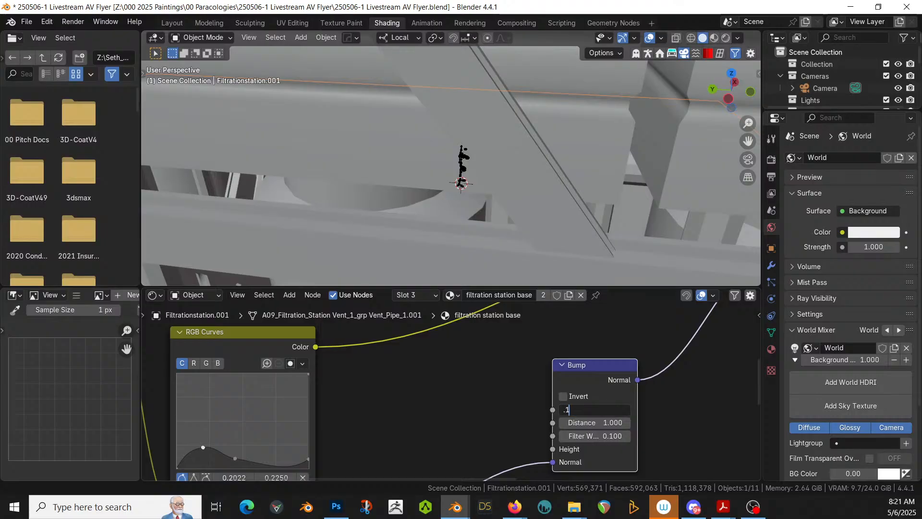
key(Return)
click(594, 422)
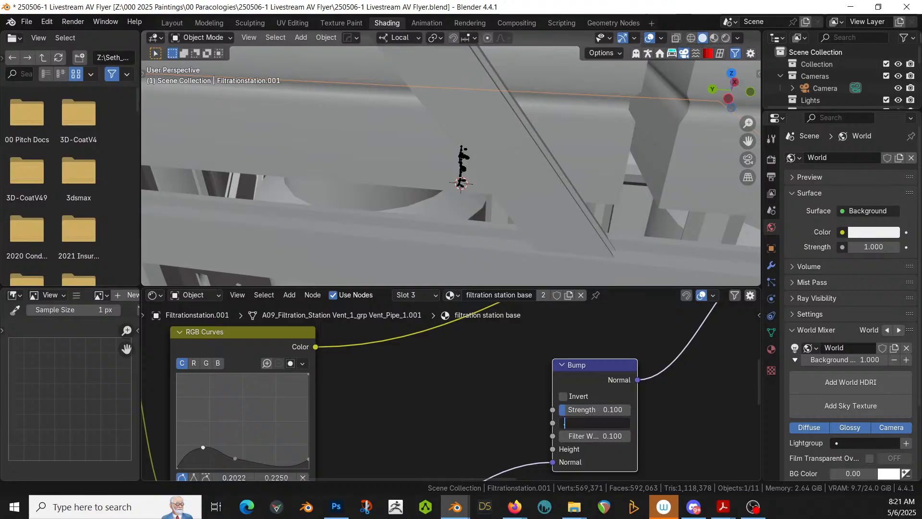
text(.1)
key(Return)
- Save the file, switch the viewport to Rendered shading and inspect the foundation in isolation and in the full alley
scroll(584, 242, down, 5)
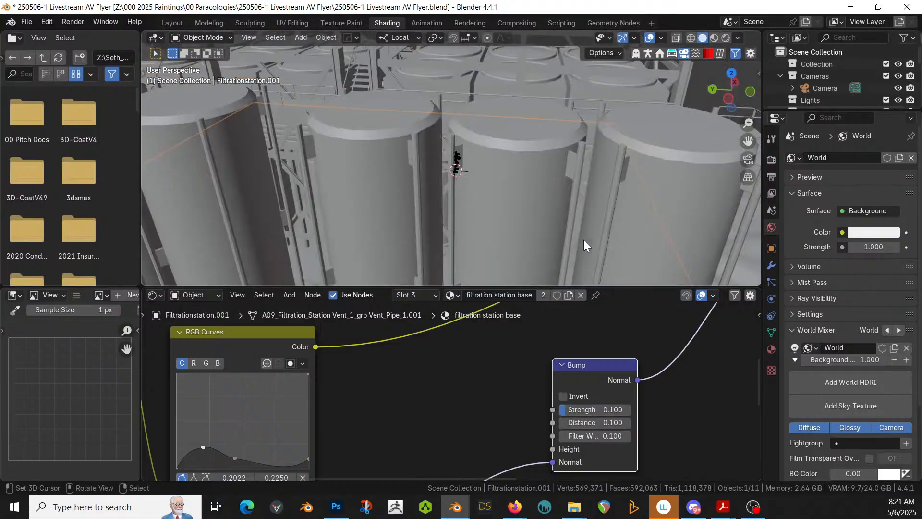
key(KP_Divide)
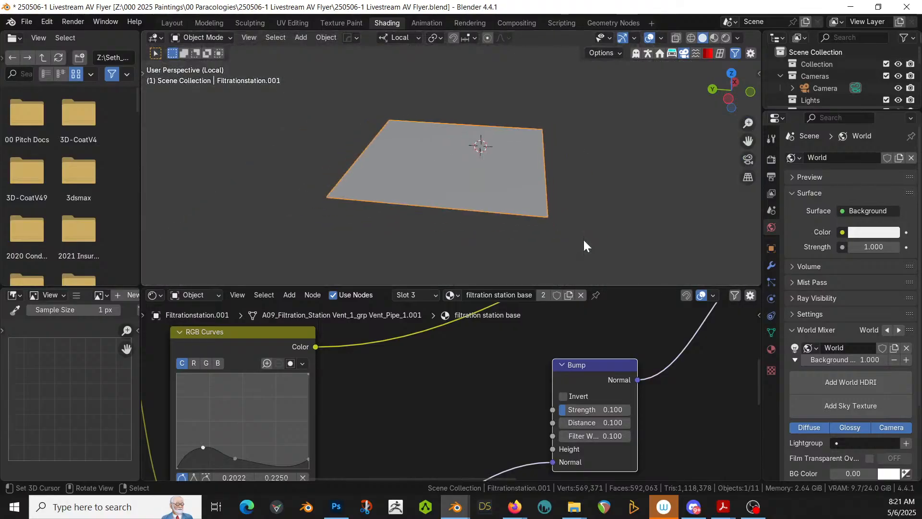
key(ctrl+s)
key(z)
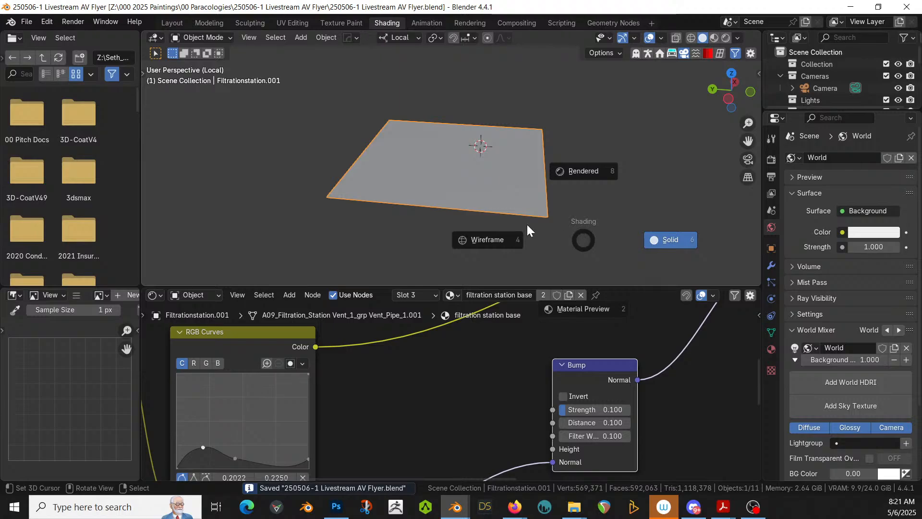
key(8)
middle_drag(526, 224, 670, 146)
key(KP_Divide)
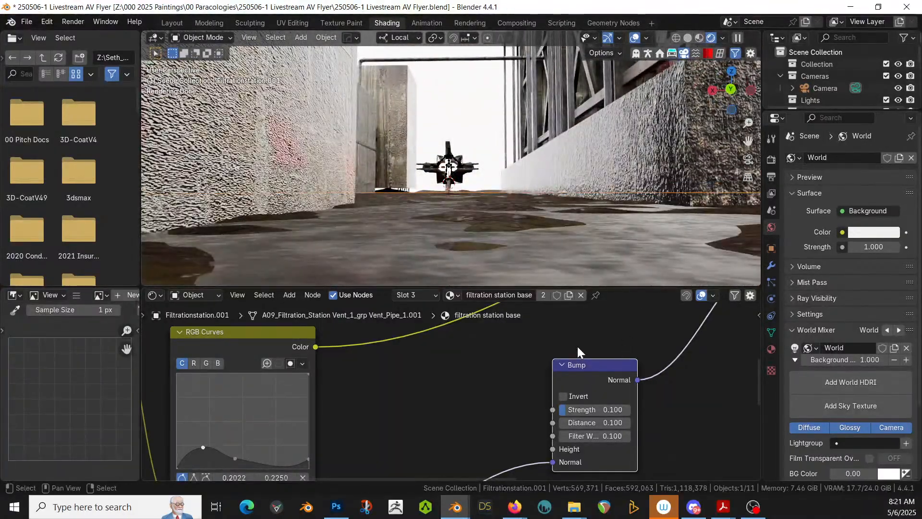
- Raise the Bump node's strength and distance to 0.3 each and check the foundation in the rendered alley
click(606, 409)
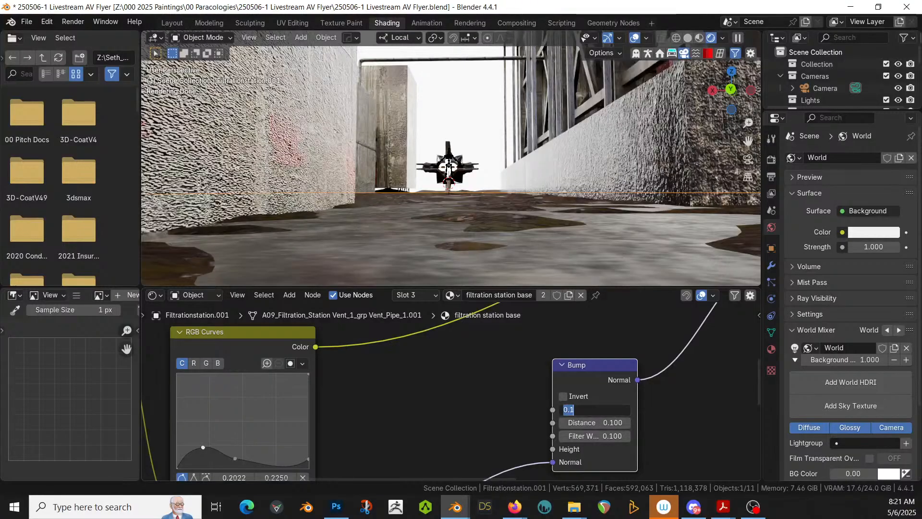
text(0.3)
key(Return)
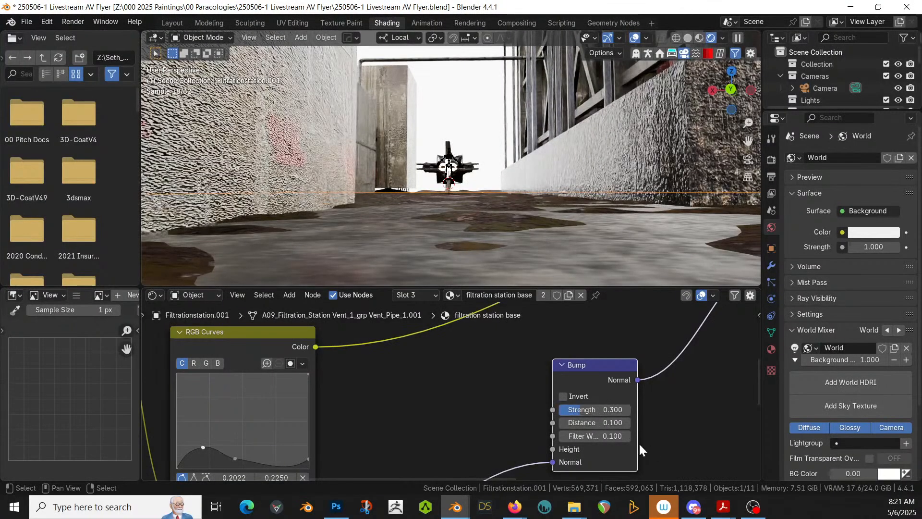
click(611, 424)
text(0.3)
key(Return)
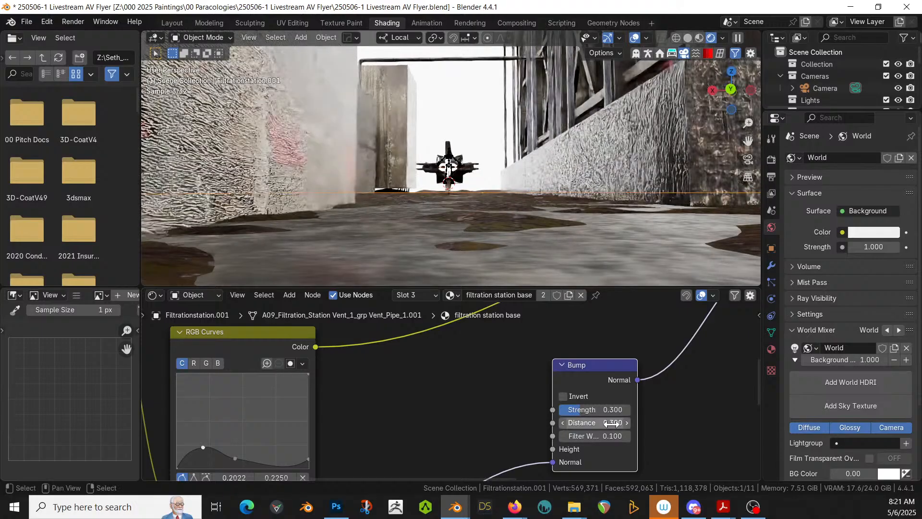
middle_drag(474, 269, 495, 208)
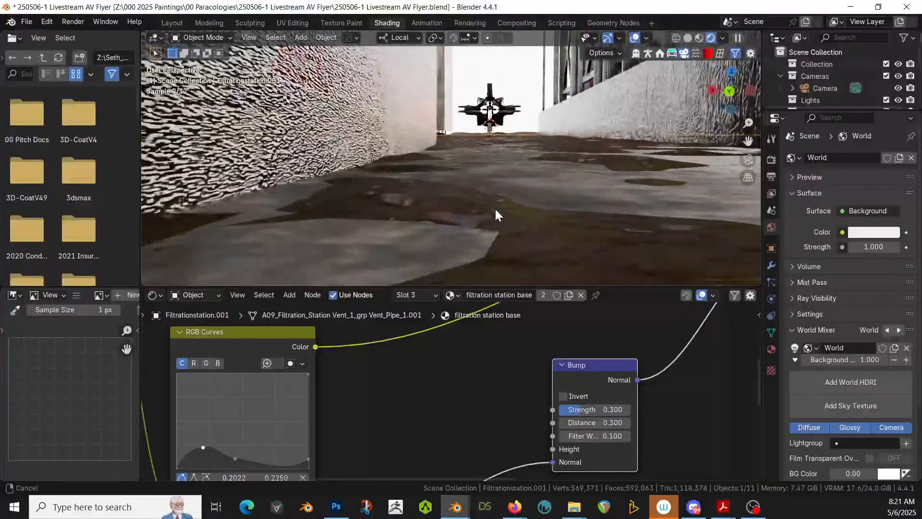
- Raise the Bump node's strength and distance to 1 each and check the foundation in the rendered alley
click(603, 411)
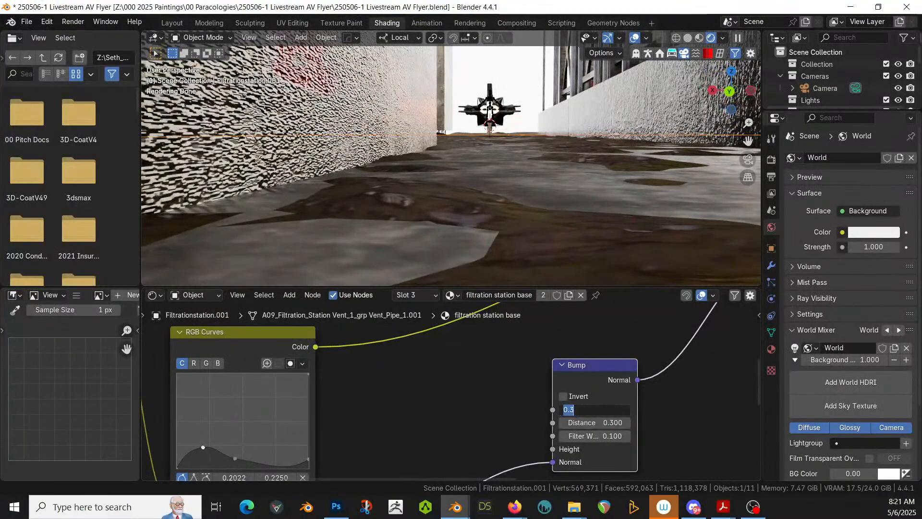
text(1)
key(Return)
click(607, 422)
text(1)
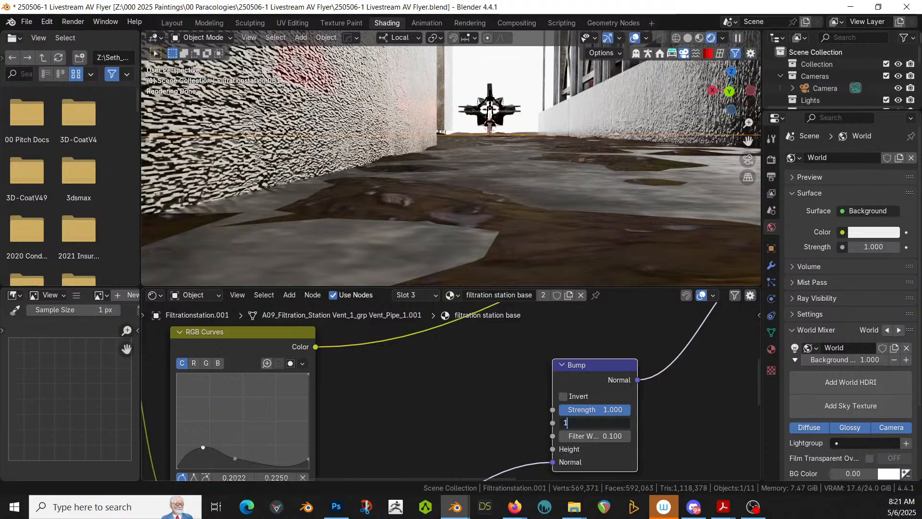
key(Return)
middle_drag(604, 223, 595, 221)
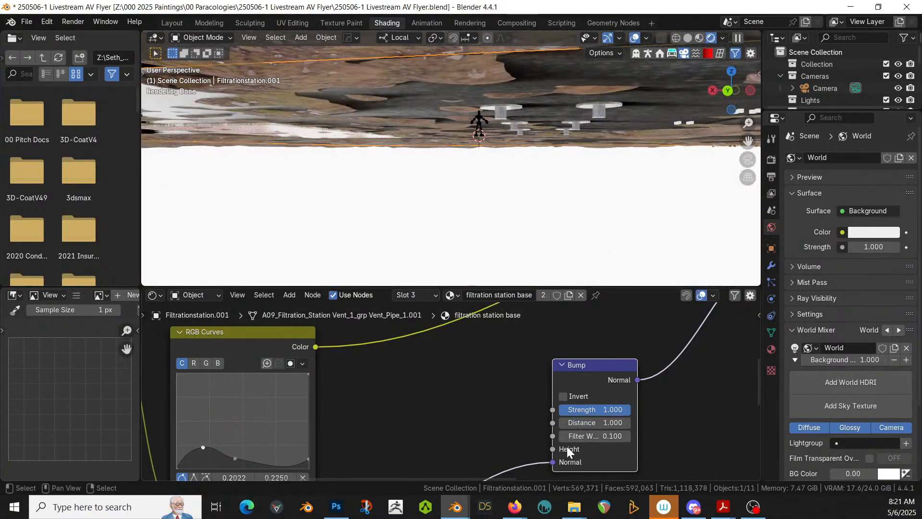
- Move the incoming link to the Bump node's Height input and set its strength and distance to 0.3 each
drag(550, 460, 551, 450)
middle_drag(557, 217, 506, 205)
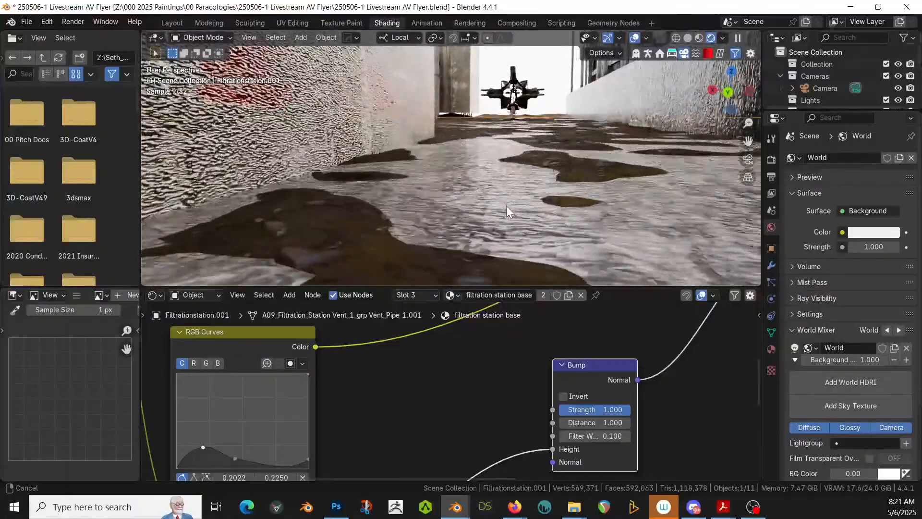
click(593, 409)
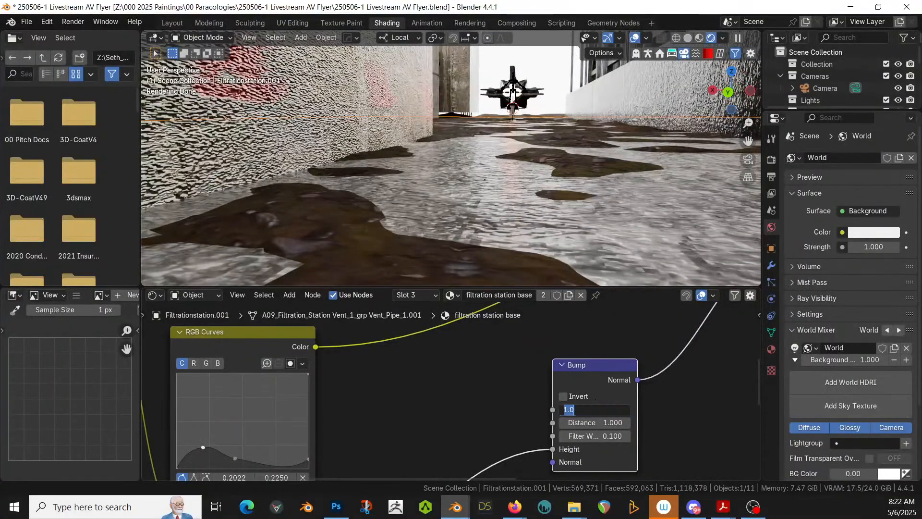
text(0.3)
key(Tab)
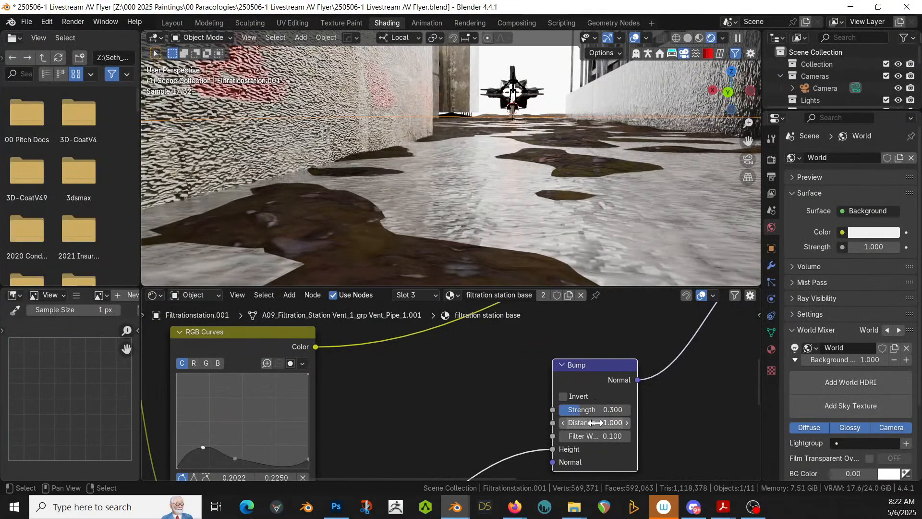
text(.3)
key(Return)
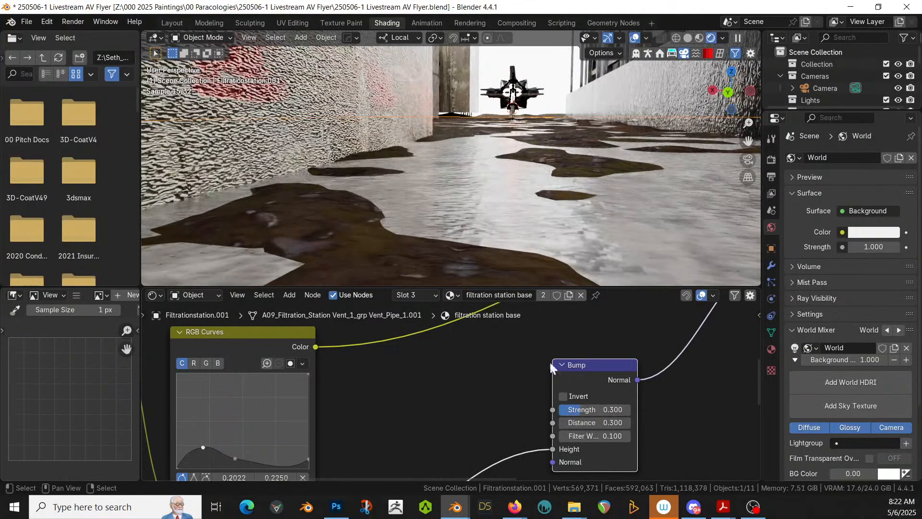
middle_drag(563, 260, 556, 263)
- Lower the Bump node's strength to 0.1 and inspect the ground and walls in the rendered alley
click(595, 409)
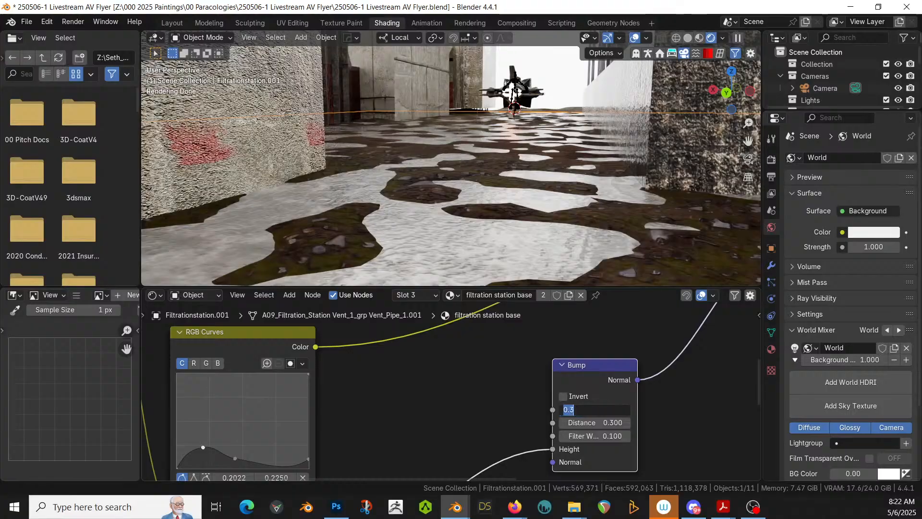
text(.1)
key(Return)
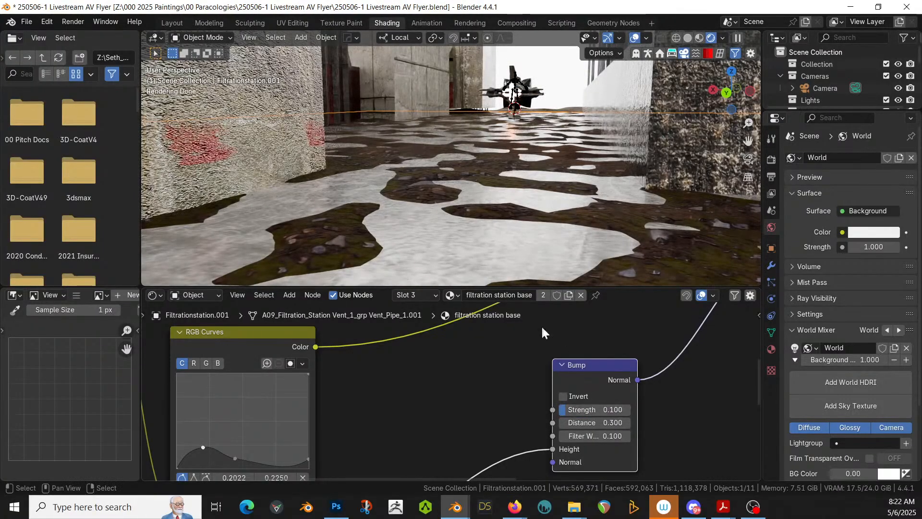
middle_drag(502, 276, 494, 269)
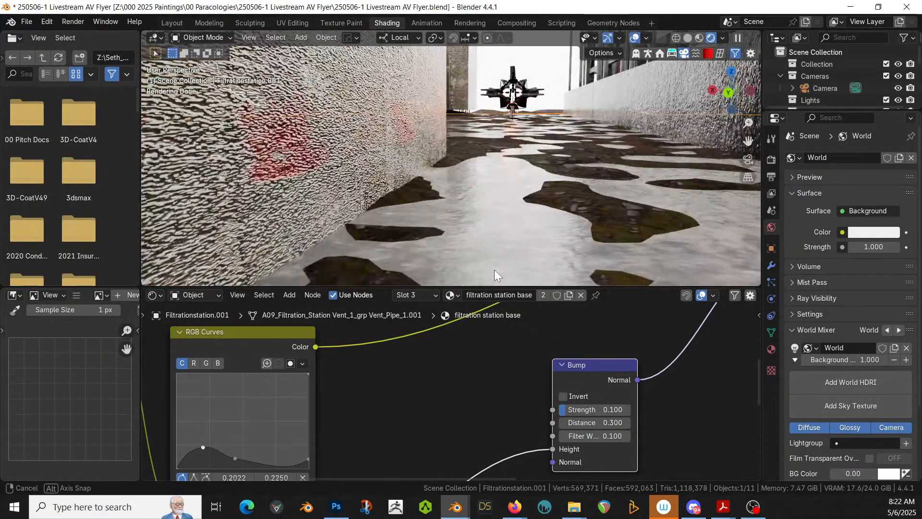
scroll(493, 270, down, 6)
scroll(494, 270, up, 5)
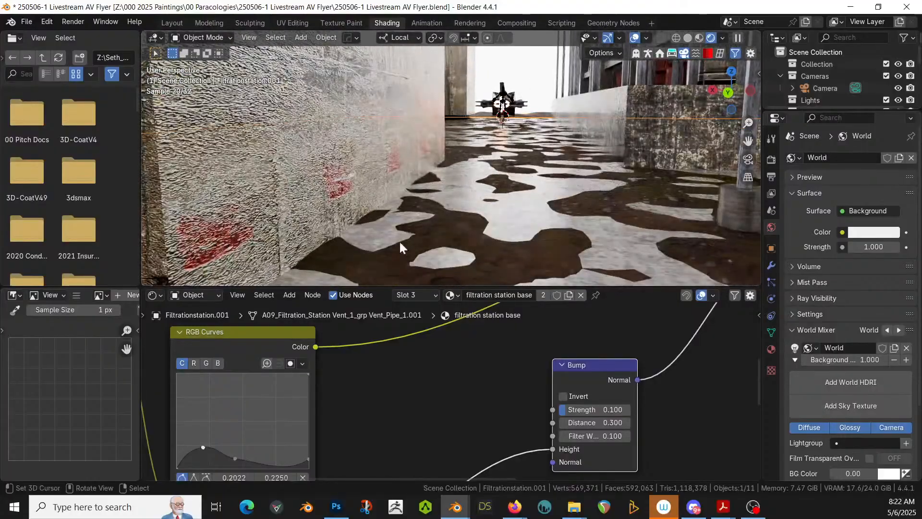
- Enter Edit Mode on the wall's filtration station mesh and select its large side face to show the Filtration station funnel material
click(246, 167)
key(Tab)
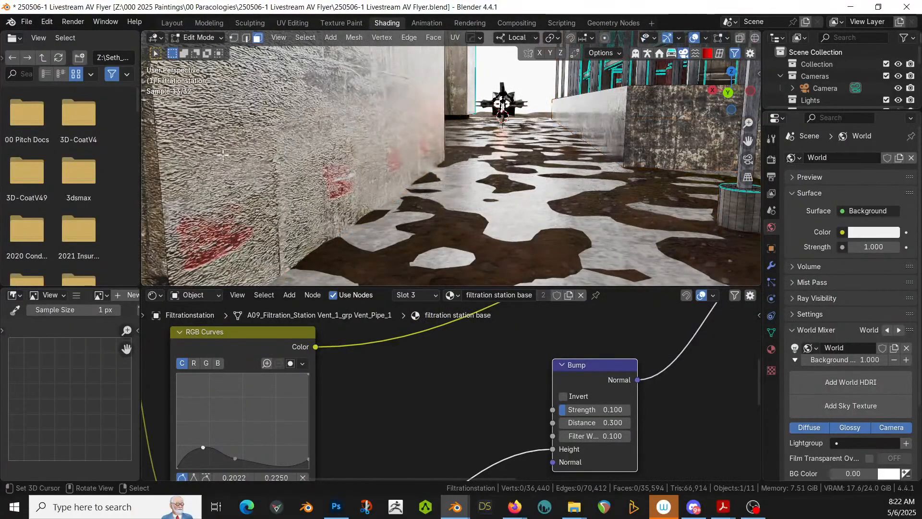
scroll(512, 375, down, 4)
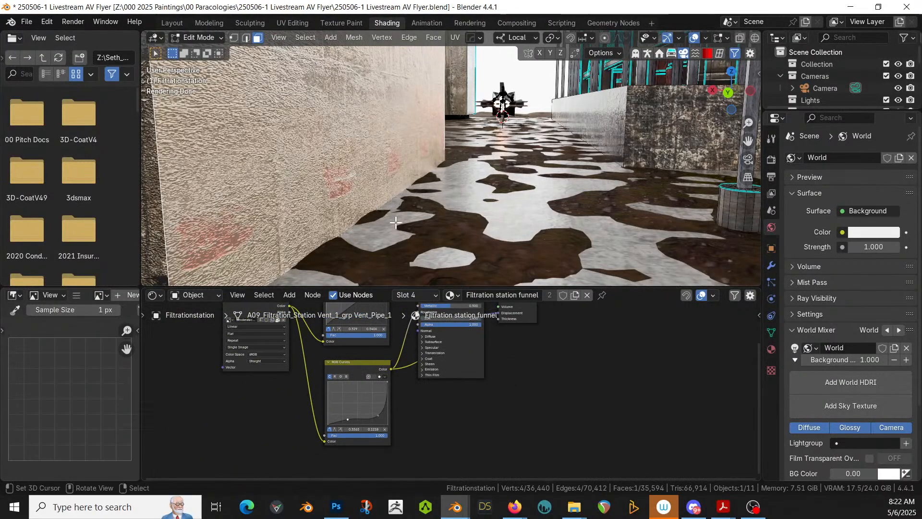
scroll(395, 222, down, 5)
scroll(395, 221, up, 4)
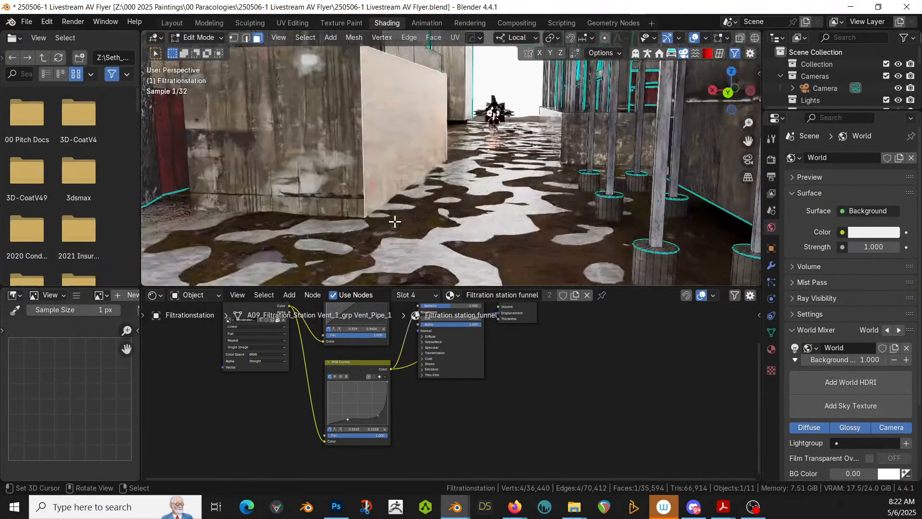
scroll(474, 372, up, 3)
scroll(374, 166, up, 1)
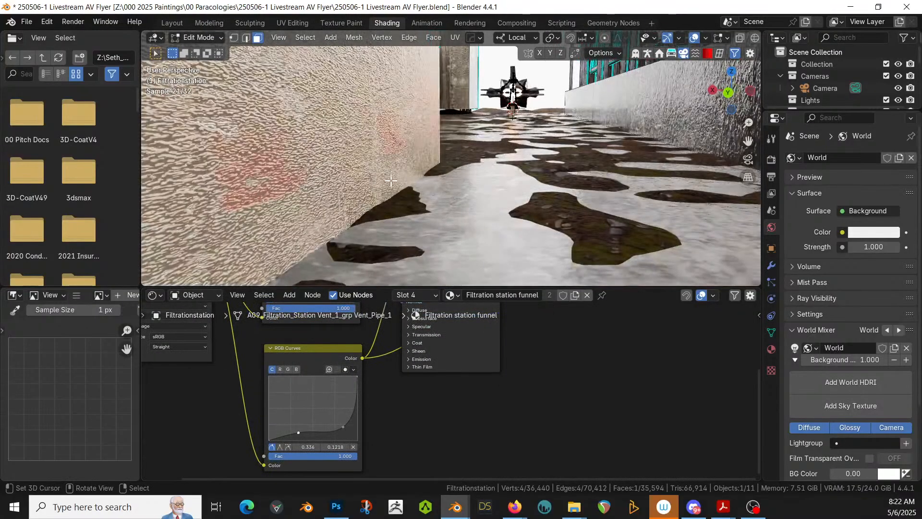
- Cut the link into the Material Output's Displacement and move the Principled BSDF and Material Output away from the RGB Curves nodes
middle_drag(540, 373, 534, 428)
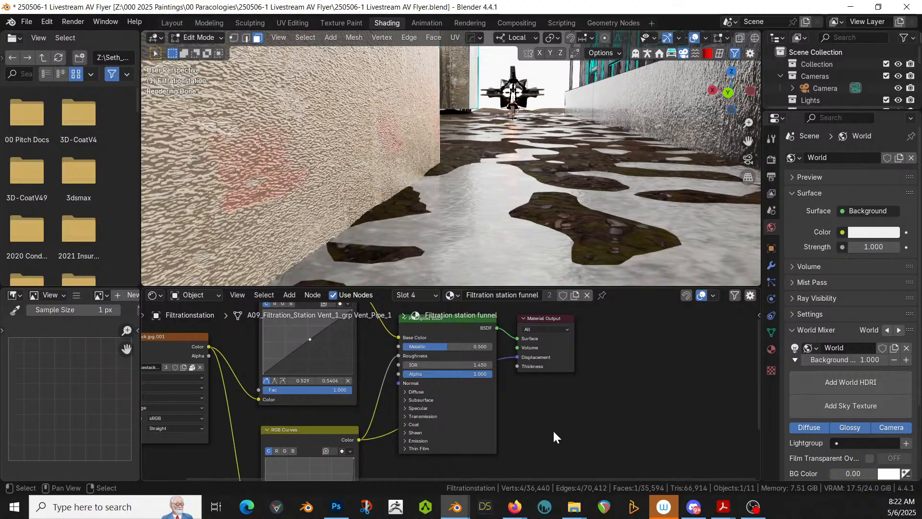
middle_drag(570, 426, 564, 447)
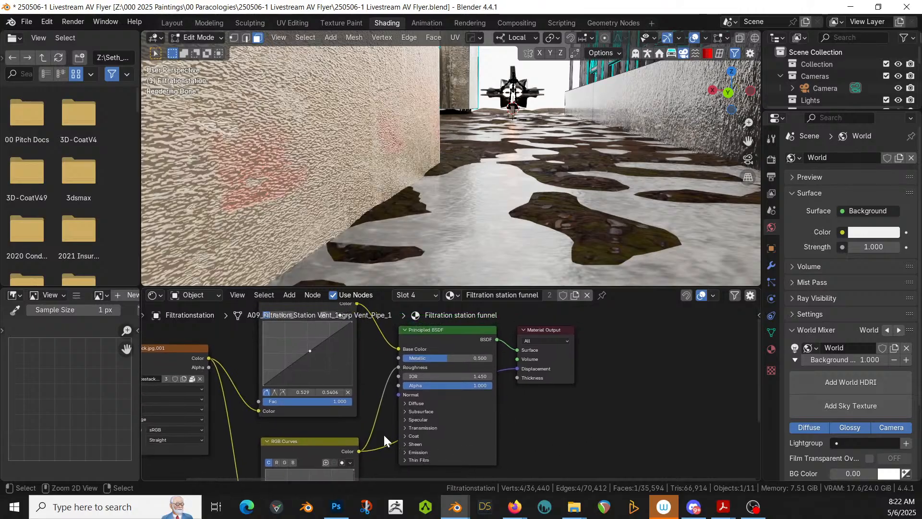
ctrl+right_drag(383, 433, 390, 462)
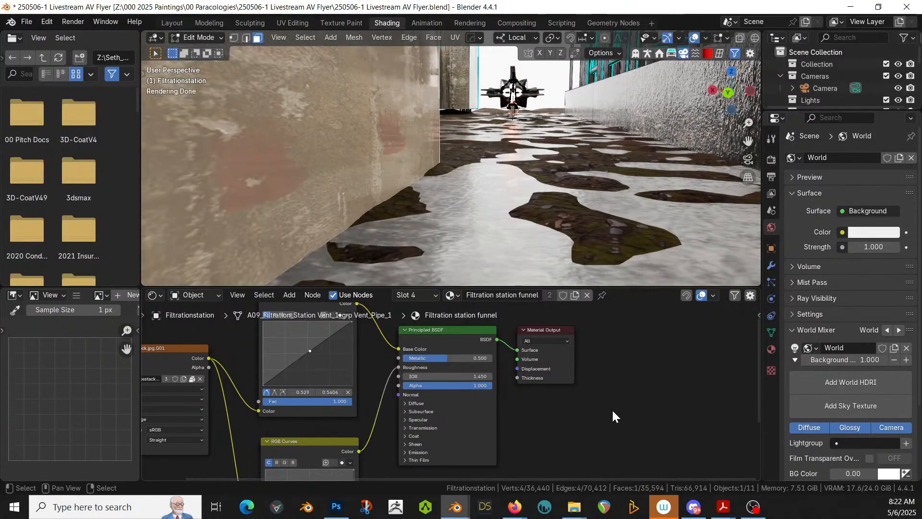
drag(612, 411, 619, 343)
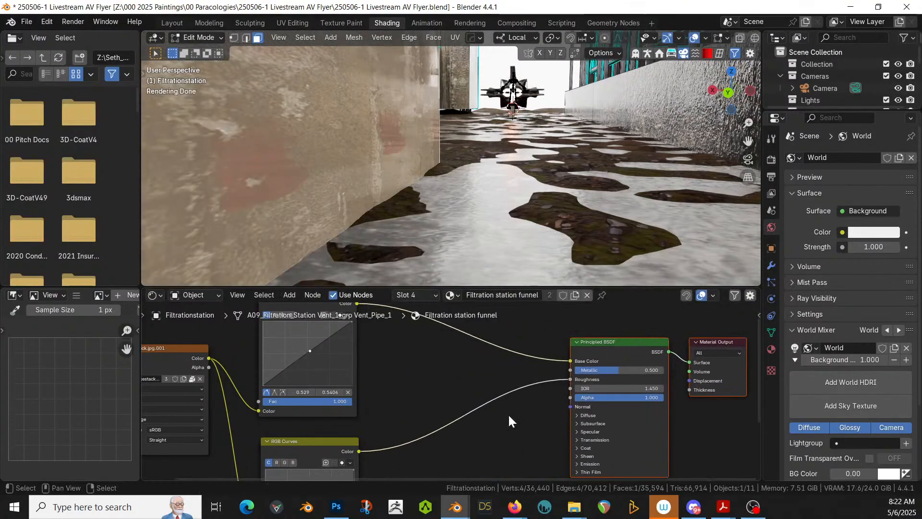
middle_drag(510, 420, 442, 420)
scroll(443, 408, down, 4)
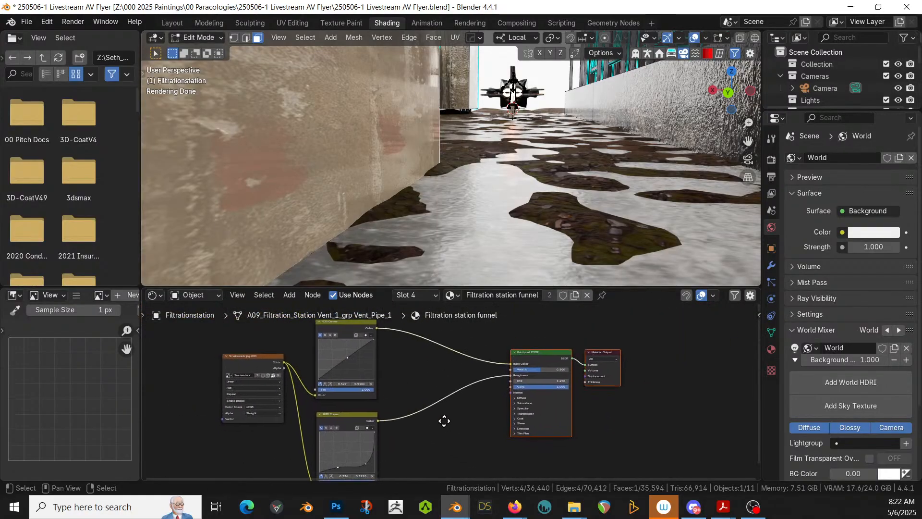
scroll(412, 429, up, 1)
- Connect the lower RGB Curves to the Principled BSDF's Normal through a new Bump node, feeding the Bump's Height input
drag(366, 425, 520, 394)
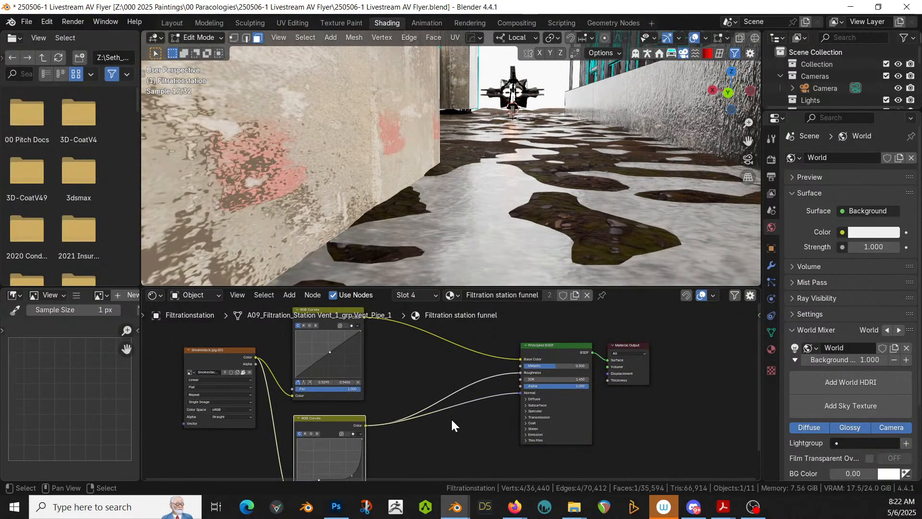
key(shift+a)
click(425, 332)
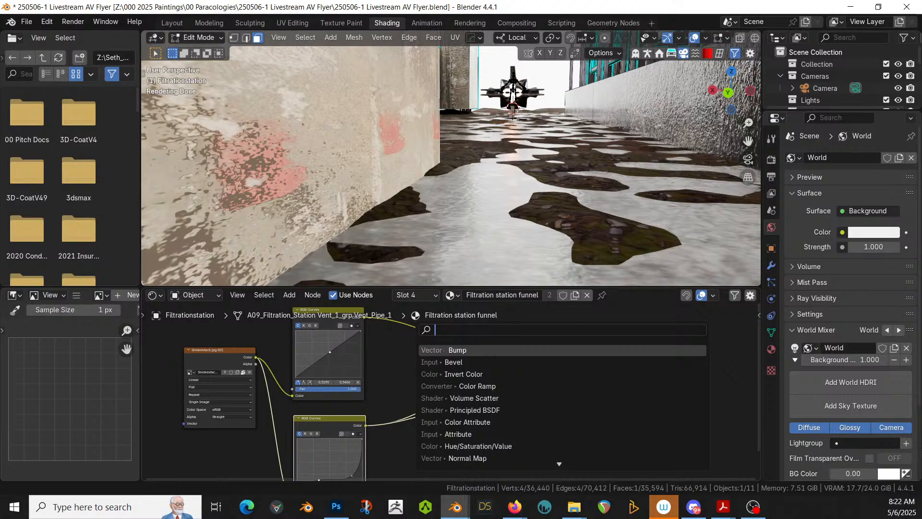
text(bump)
key(Return)
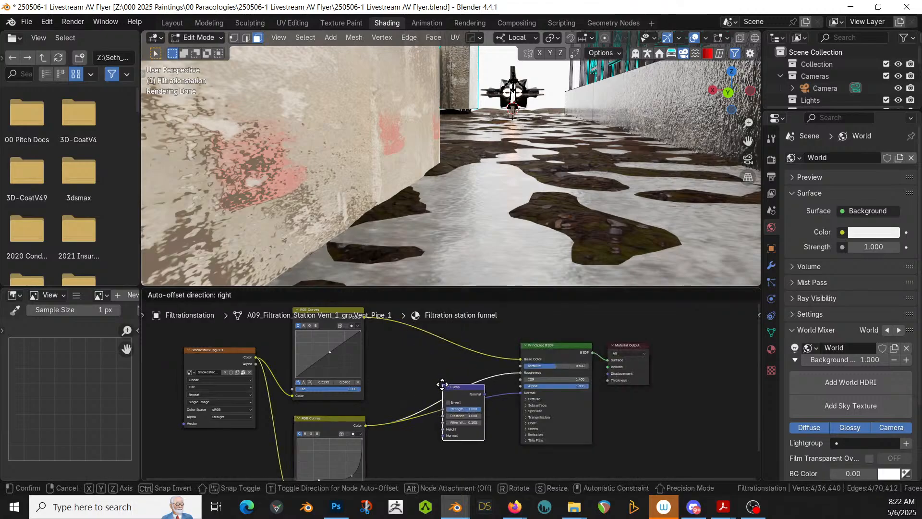
click(461, 395)
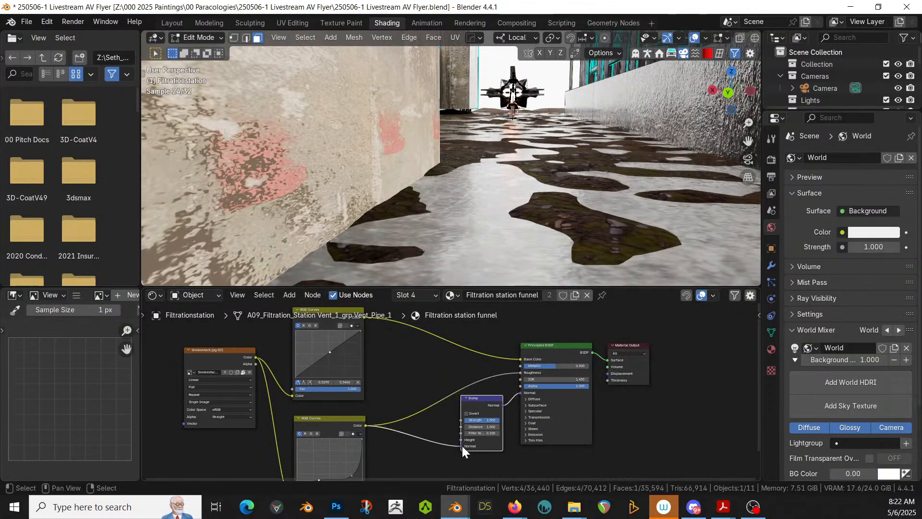
drag(461, 446, 461, 440)
scroll(480, 418, up, 2)
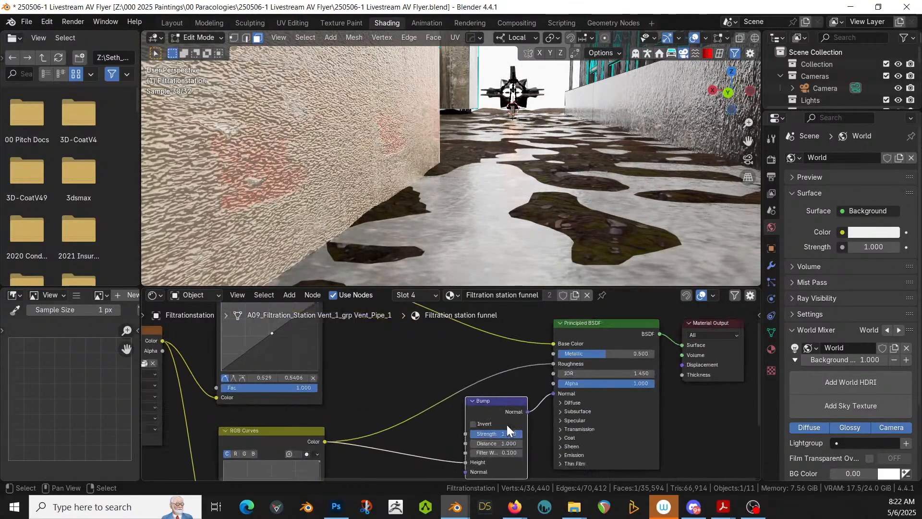
- Set the new Bump node's strength to 0.1 and distance to 0.5, and inspect the wall surface up close
click(507, 433)
text(0.1)
key(Return)
click(508, 443)
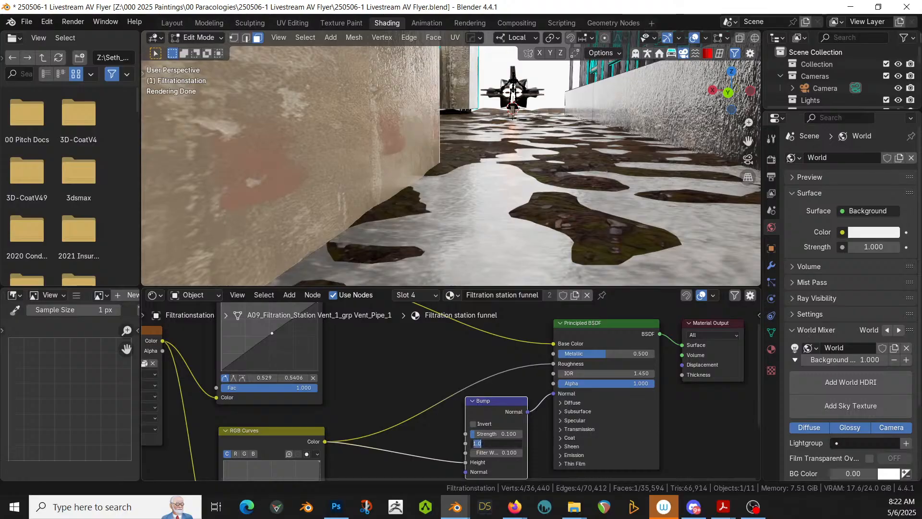
text(.5)
key(Return)
middle_drag(367, 216, 424, 270)
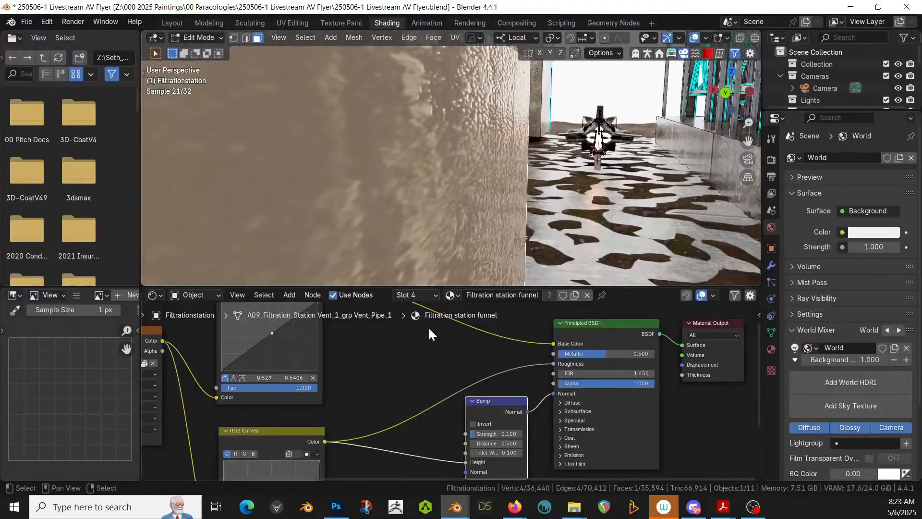
- Preview the lower RGB Curves output on the concrete block, then route the Principled BSDF back to the Material Output
click(306, 428)
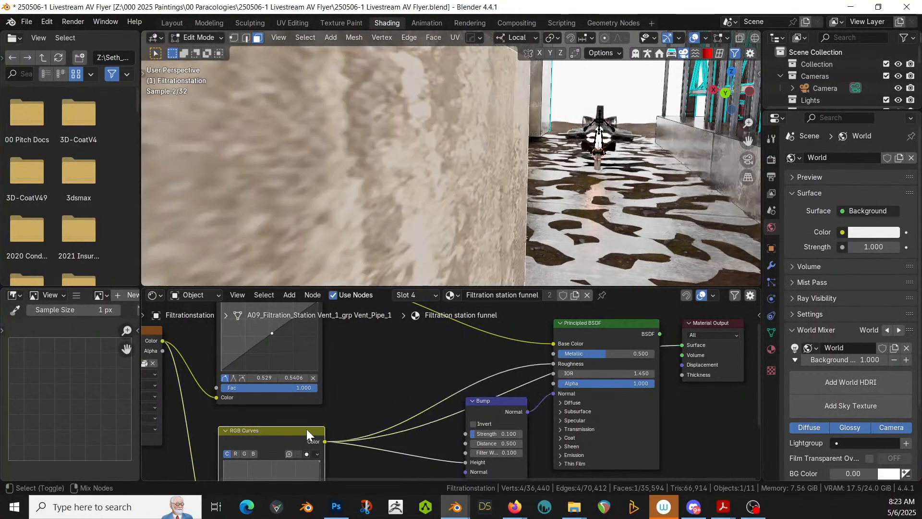
scroll(403, 318, down, 1)
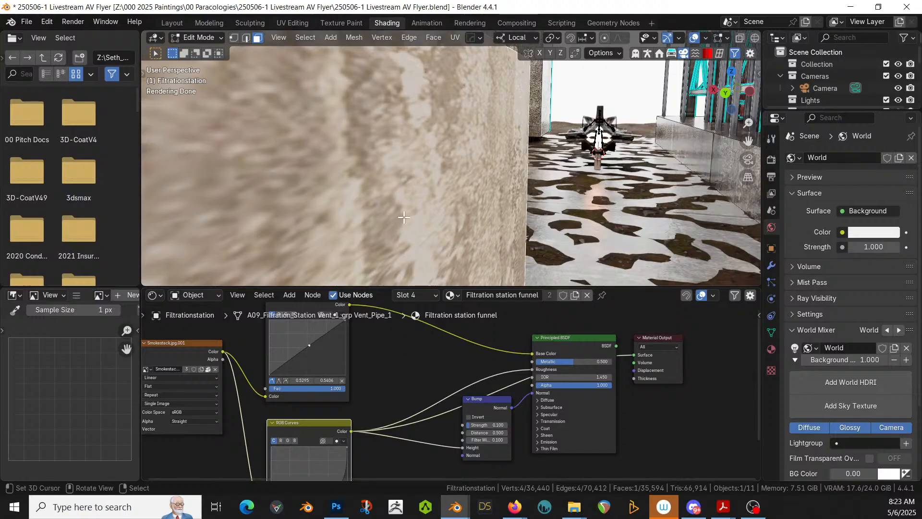
scroll(399, 269, down, 4)
middle_drag(400, 360, 415, 344)
scroll(414, 344, up, 1)
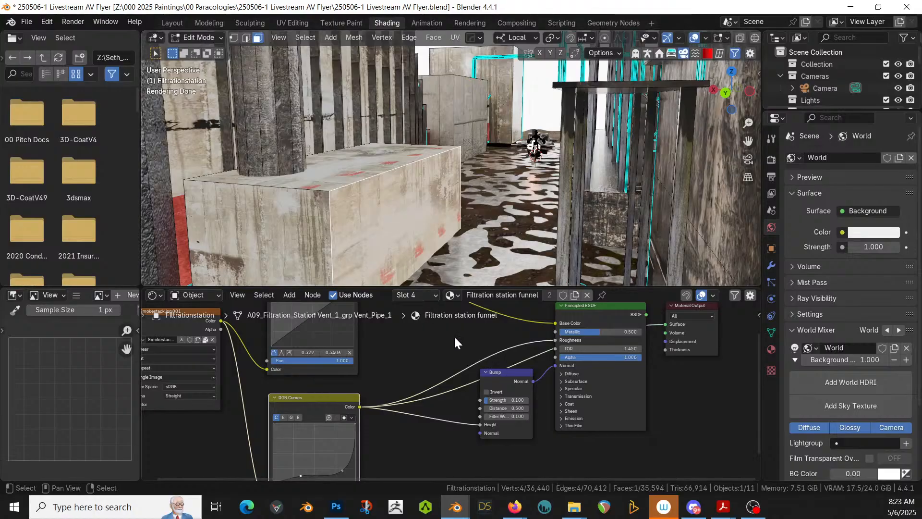
middle_drag(455, 330, 402, 377)
ctrl+shift+click(535, 353)
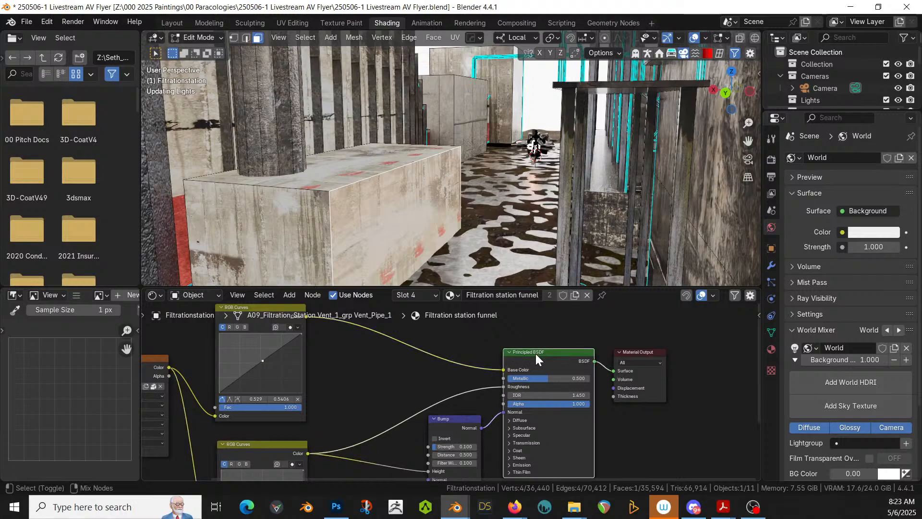
- Return to Object Mode and insert a Bevel node between the Bump node and the Principled BSDF's Normal input
middle_drag(443, 237, 446, 232)
key(Tab)
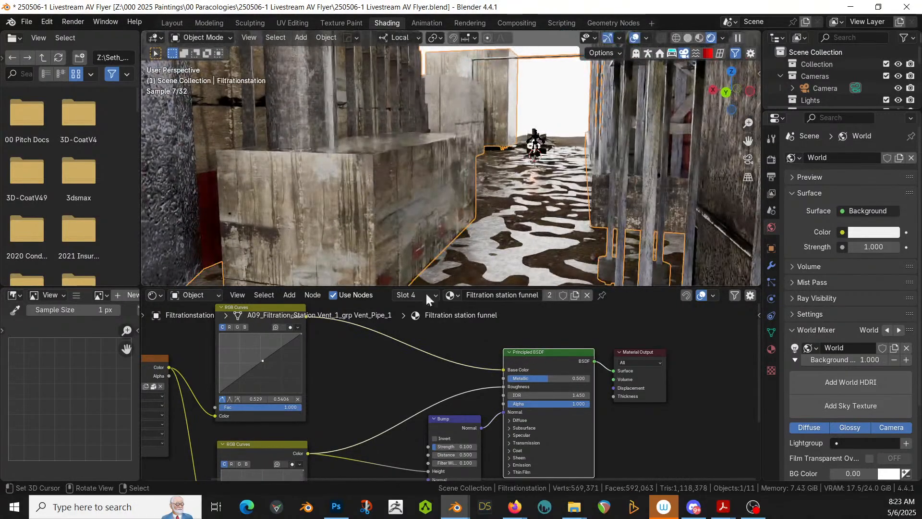
middle_drag(413, 479, 413, 425)
drag(439, 375, 389, 425)
key(shift+a)
click(392, 329)
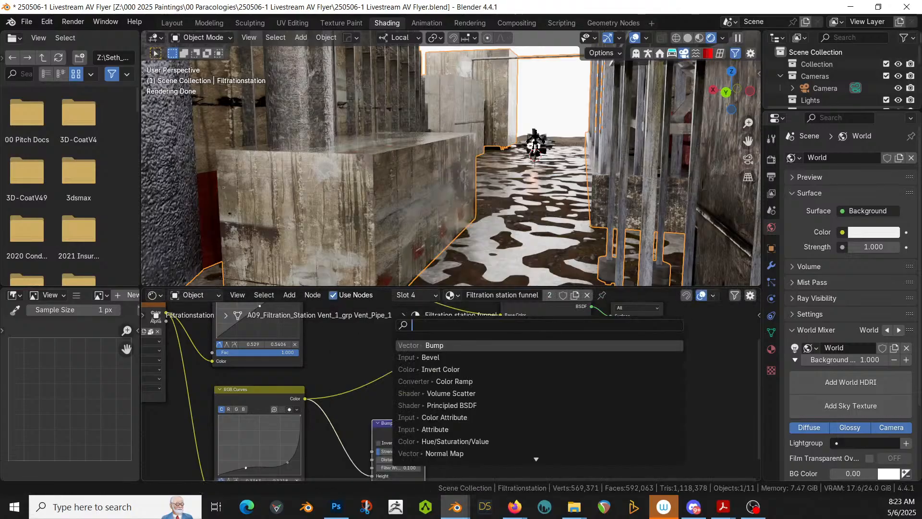
text(bevel)
key(Return)
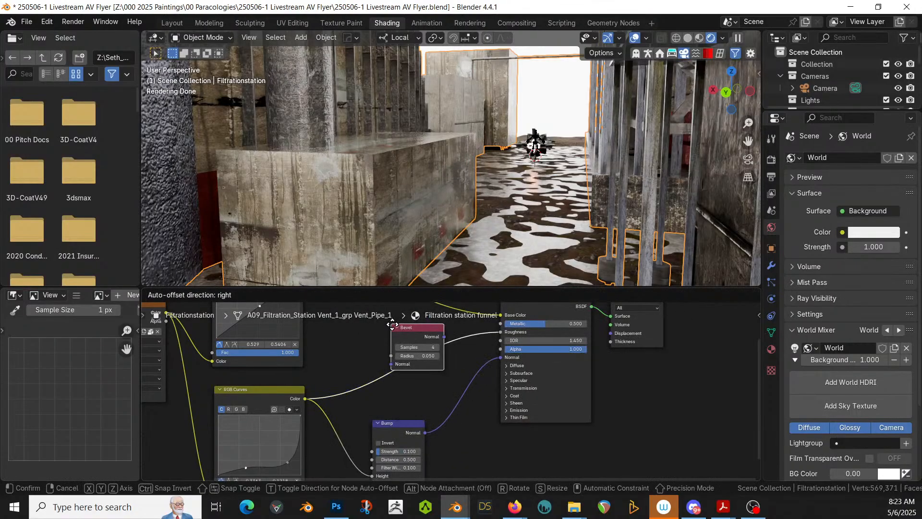
click(441, 373)
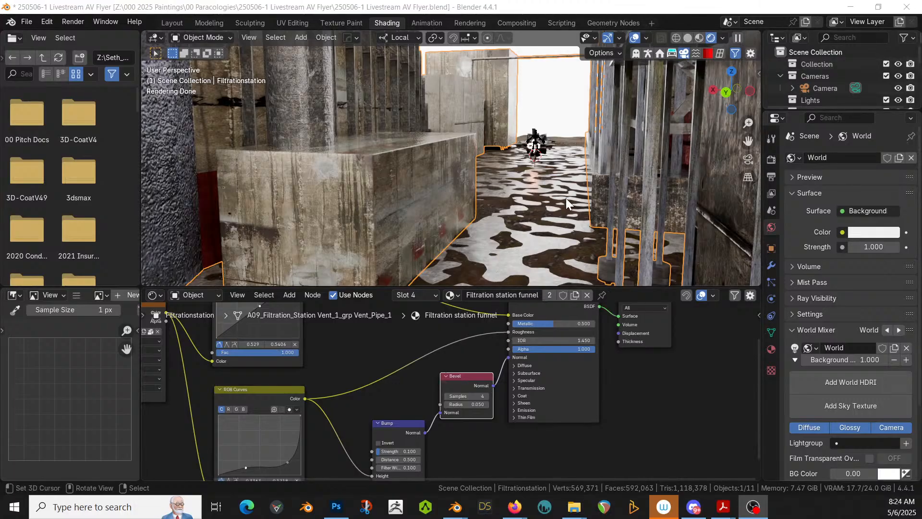
- Make the louvered vent's material, Filtration station funnel 2, active by selecting its face in Edit Mode, and return to Object Mode
scroll(565, 194, down, 4)
middle_drag(563, 192, 240, 188)
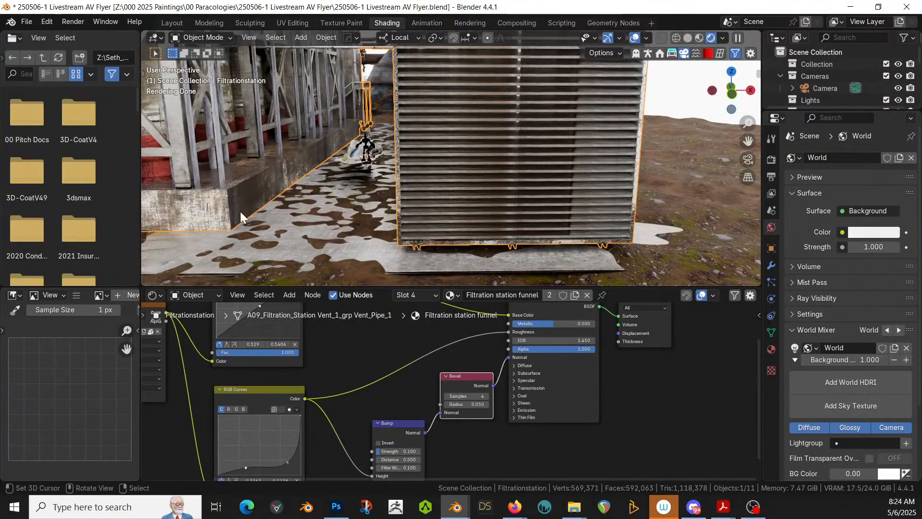
scroll(425, 192, up, 3)
scroll(425, 192, down, 1)
shift+middle_drag(427, 193, 450, 185)
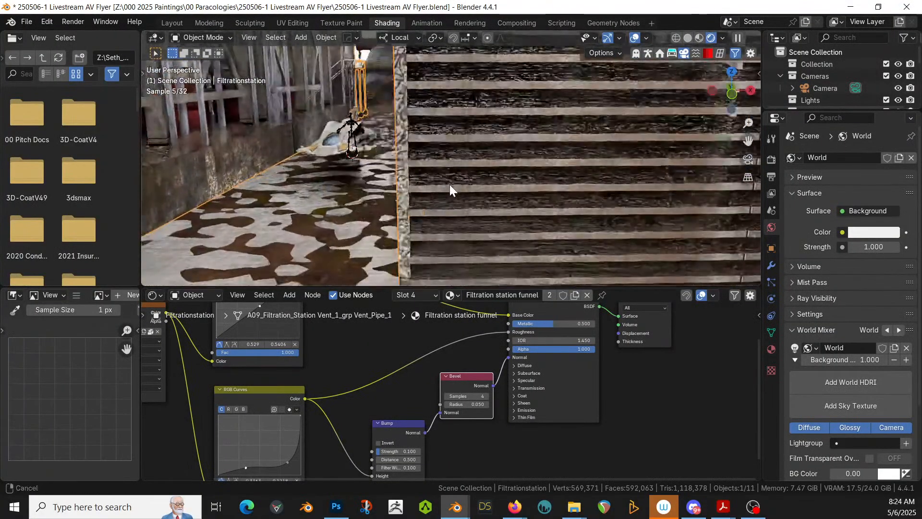
scroll(449, 185, down, 1)
key(Tab)
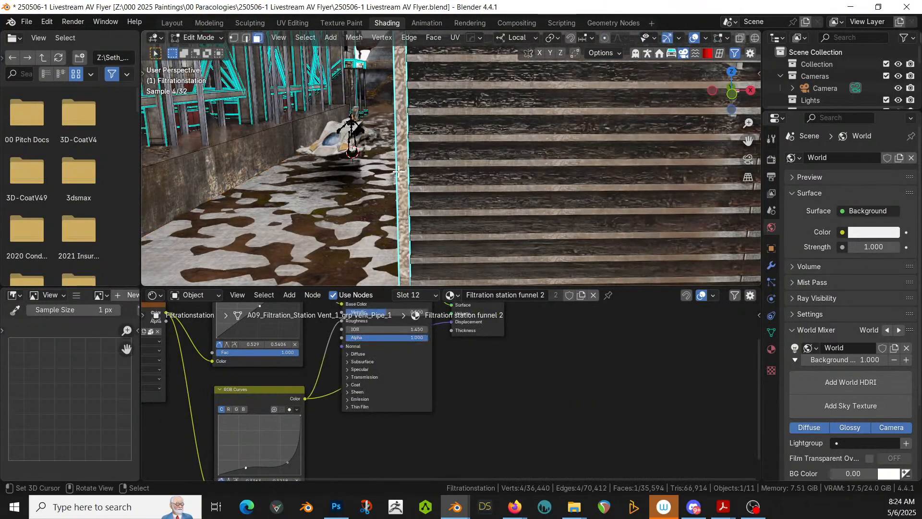
key(Tab)
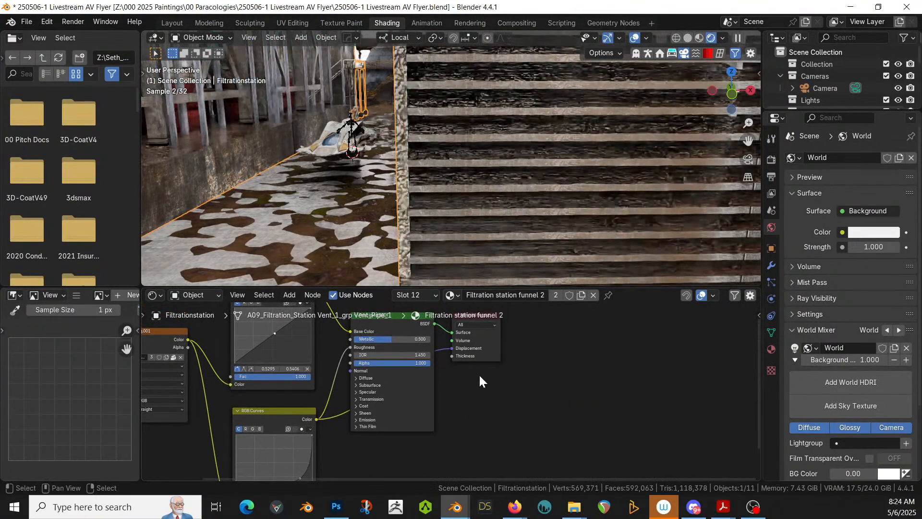
- Replace the displacement link with a new Bump node running from the lower RGB Curves into the Principled BSDF's Normal input
ctrl+right_drag(459, 411, 451, 417)
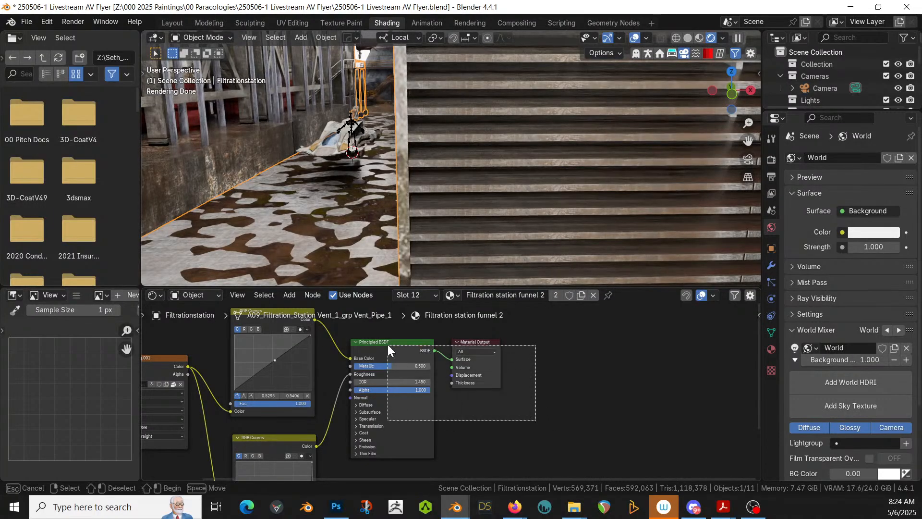
drag(392, 347, 558, 343)
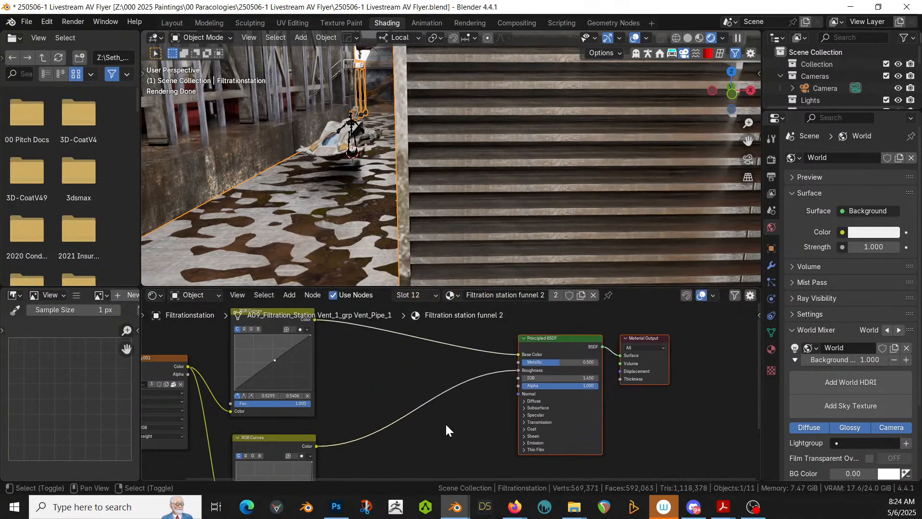
key(shift+a)
click(388, 330)
text(bump)
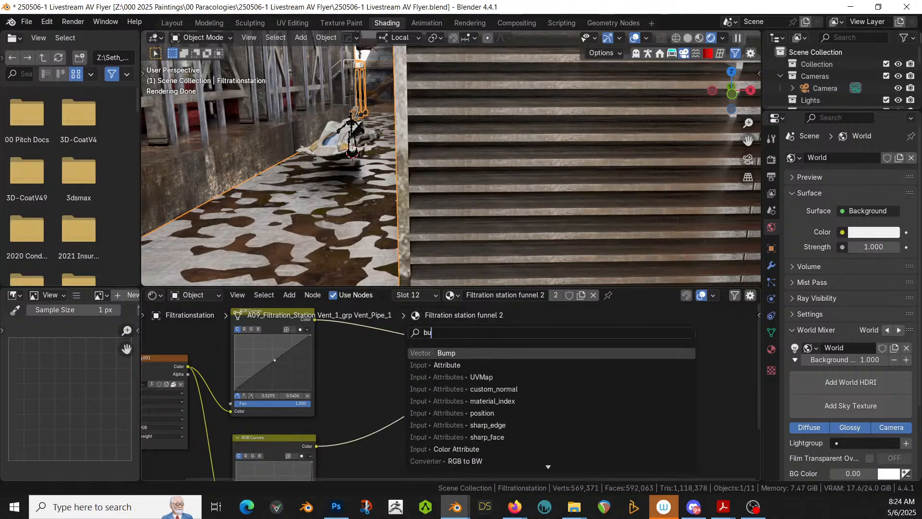
key(Return)
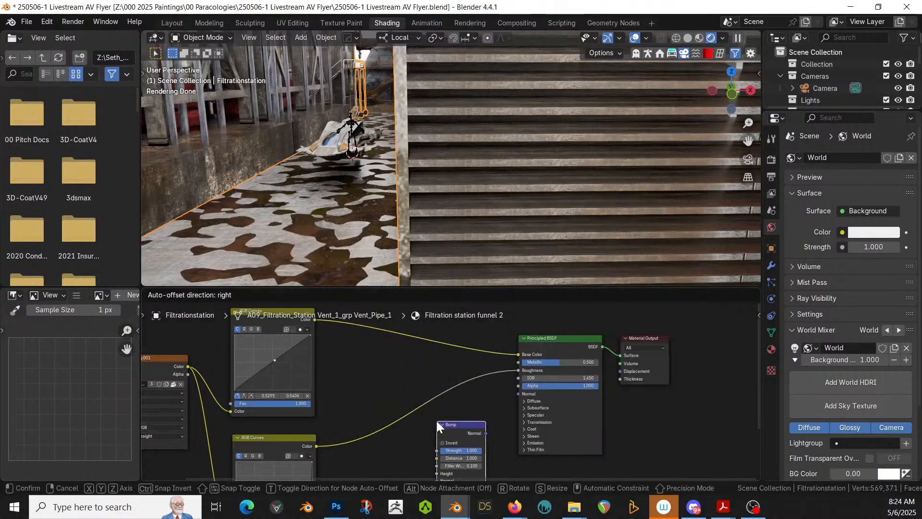
click(436, 420)
drag(316, 446, 437, 409)
drag(486, 371, 518, 331)
- Set the new Bump node's strength and distance both to 0.3
double_click(465, 388)
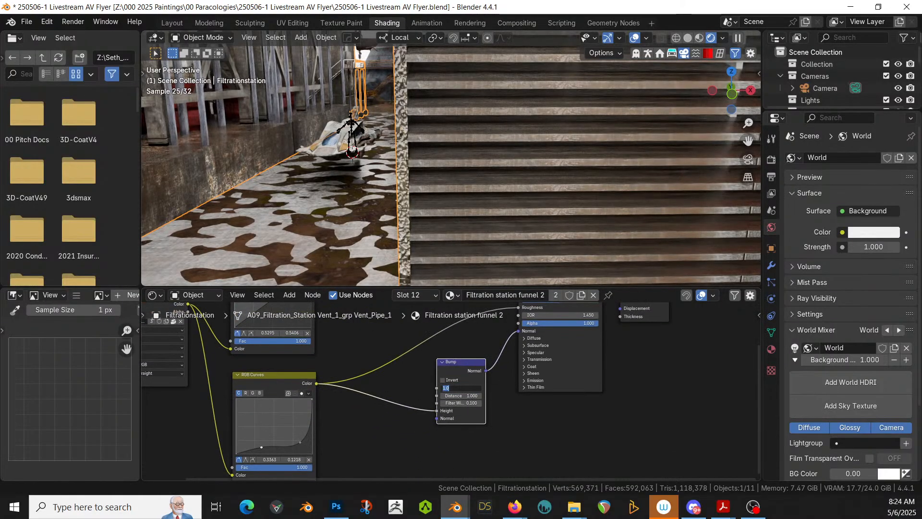
text(.3)
key(Return)
double_click(467, 395)
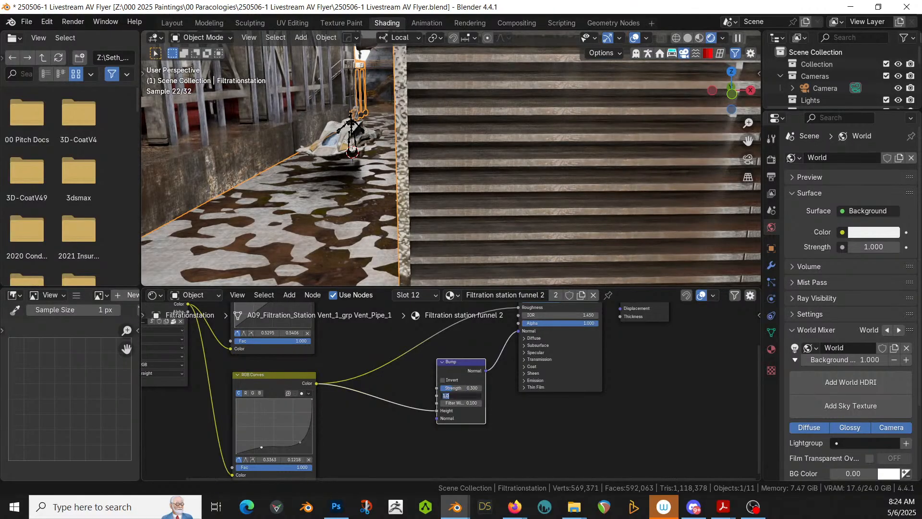
text(.3)
key(Return)
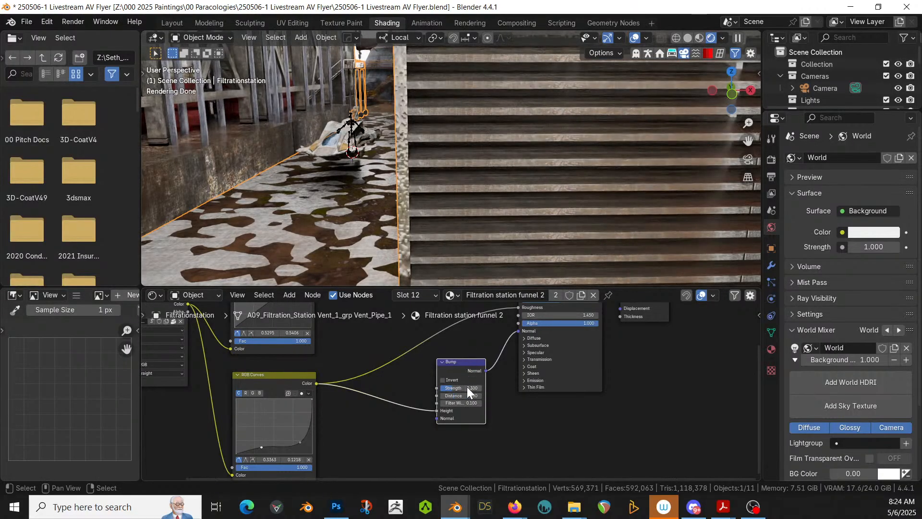
- Set the Bump node's strength to 0.1 and distance to 0.2, and save the file
scroll(467, 387, up, 3)
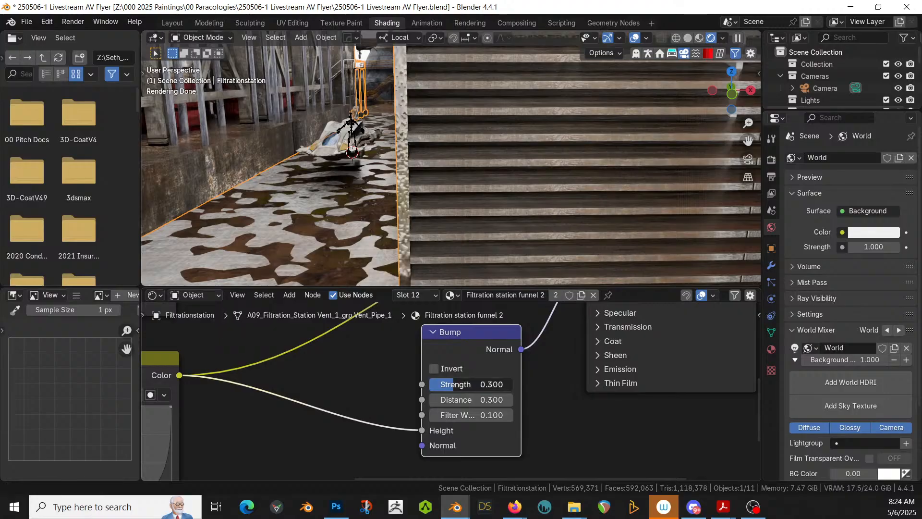
double_click(480, 385)
text(.1)
key(Return)
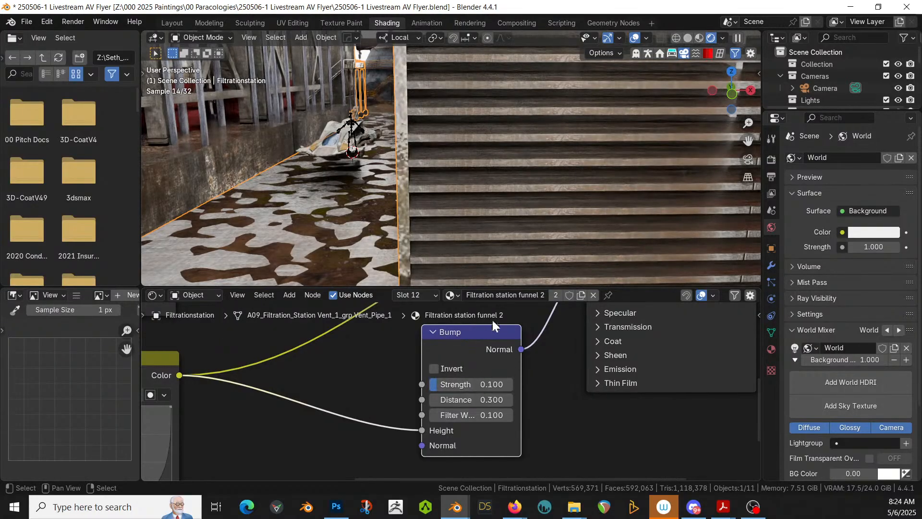
double_click(475, 400)
text(.2)
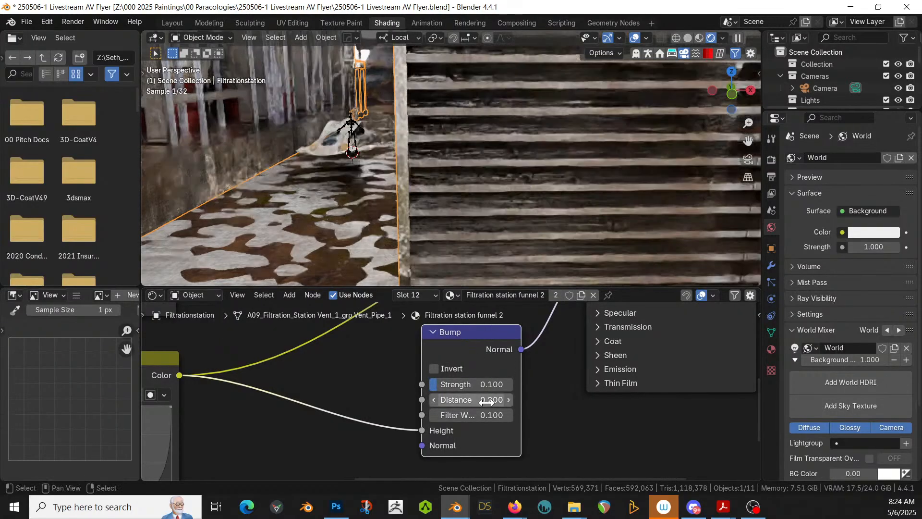
key(Return)
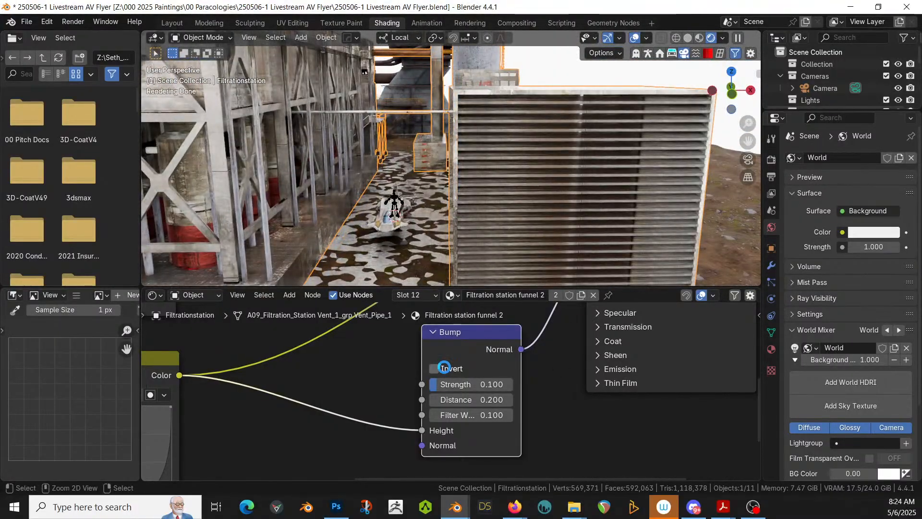
key(ctrl+s)
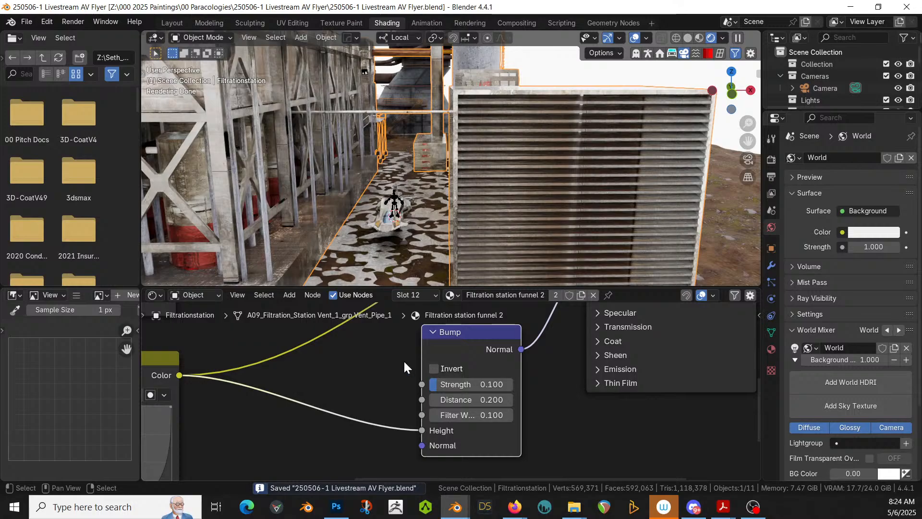
- Inspect the rendered alley walls, muddy ground and parked ship from several angles, continuing in the Layout workspace
middle_drag(426, 384, 342, 381)
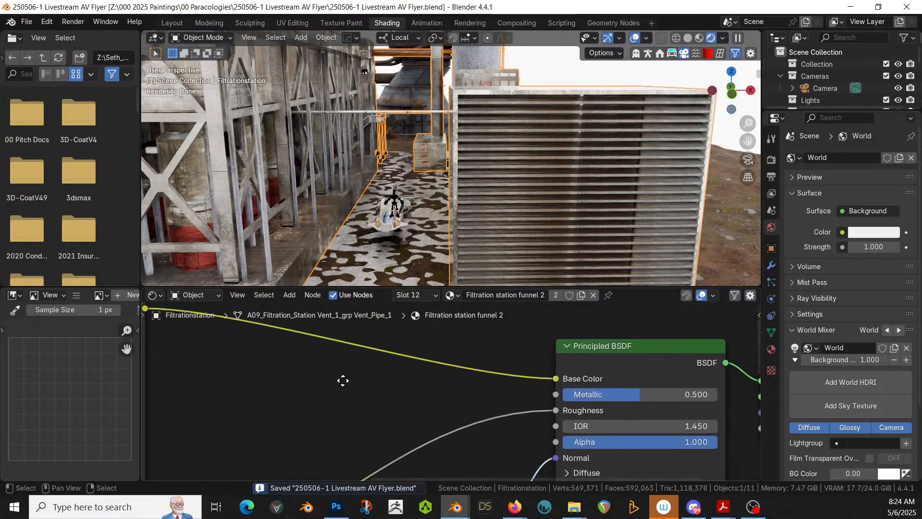
middle_drag(396, 230, 418, 205)
scroll(418, 206, up, 3)
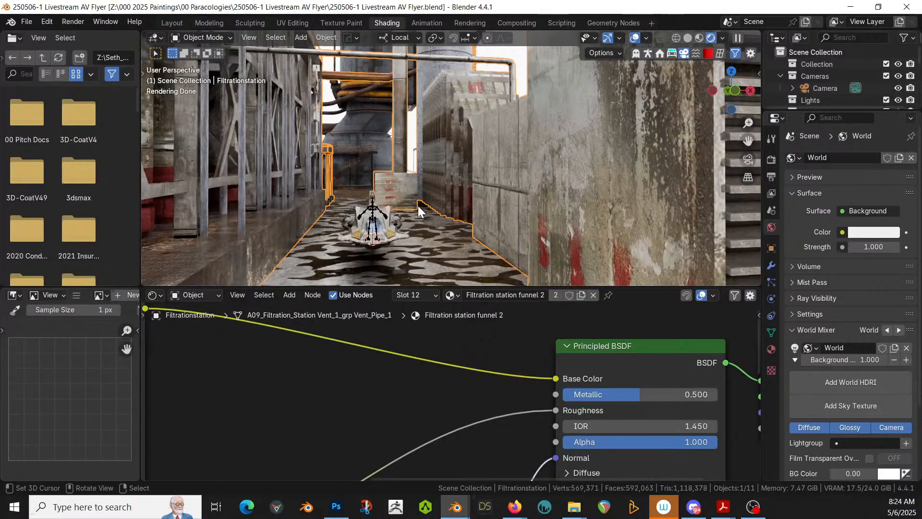
middle_drag(419, 208, 444, 221)
scroll(443, 218, down, 5)
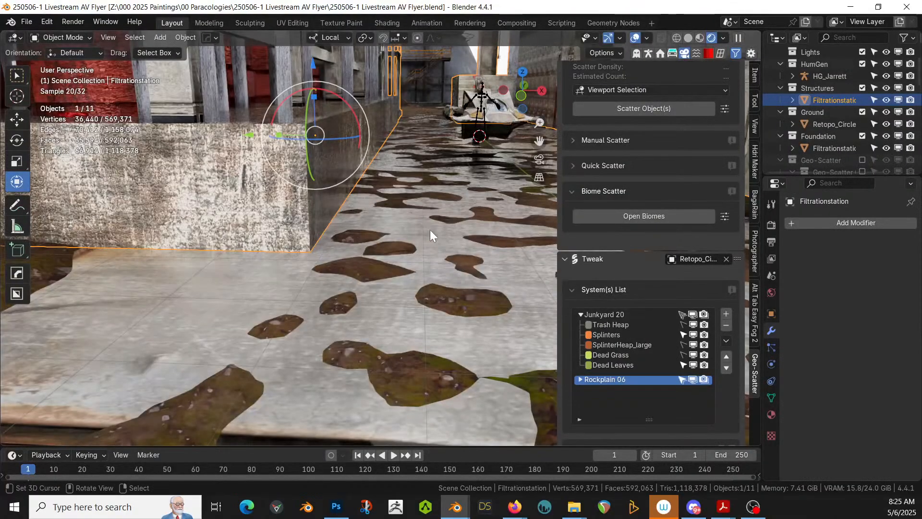
shift+middle_drag(430, 230, 383, 359)
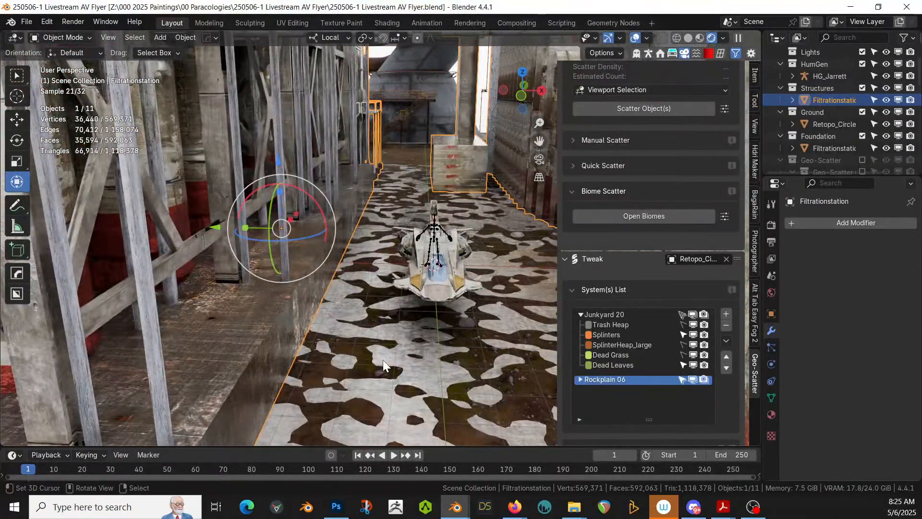
scroll(441, 366, up, 3)
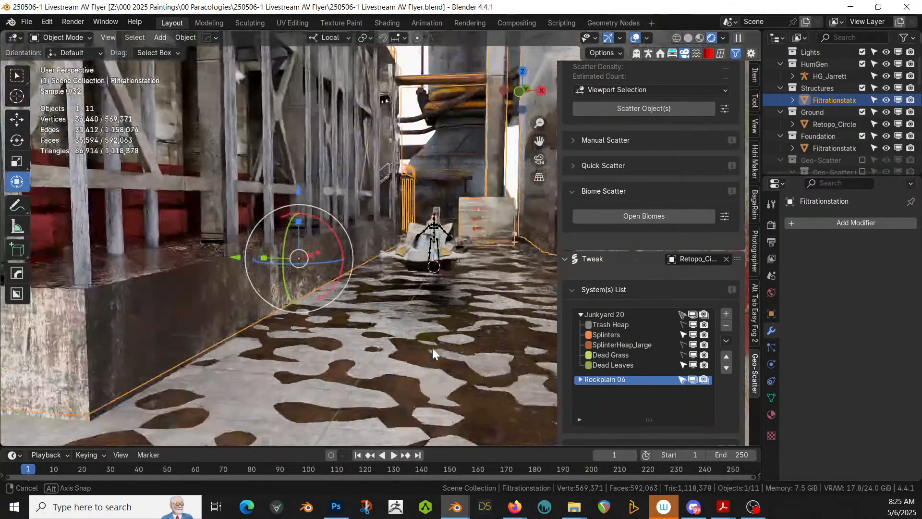
middle_drag(432, 347, 418, 382)
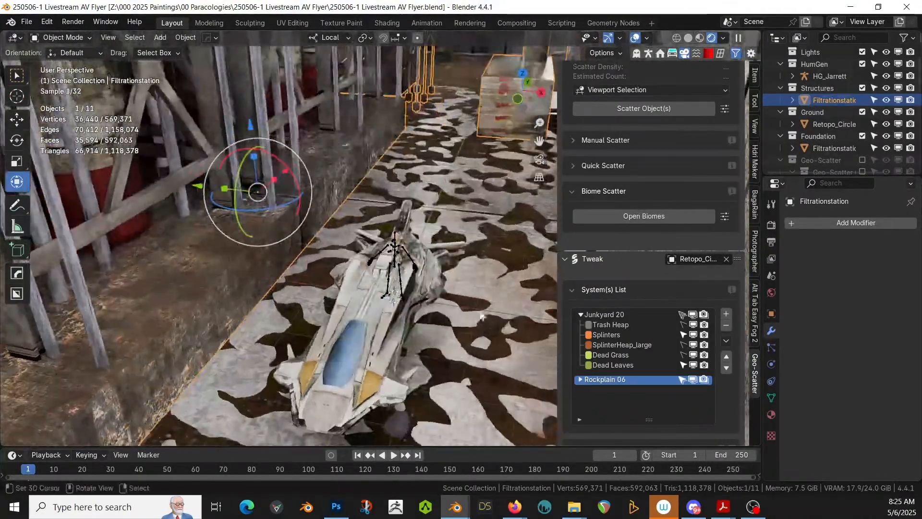
- Delete the HumGen collection together with its character, and save the file
right_click(815, 64)
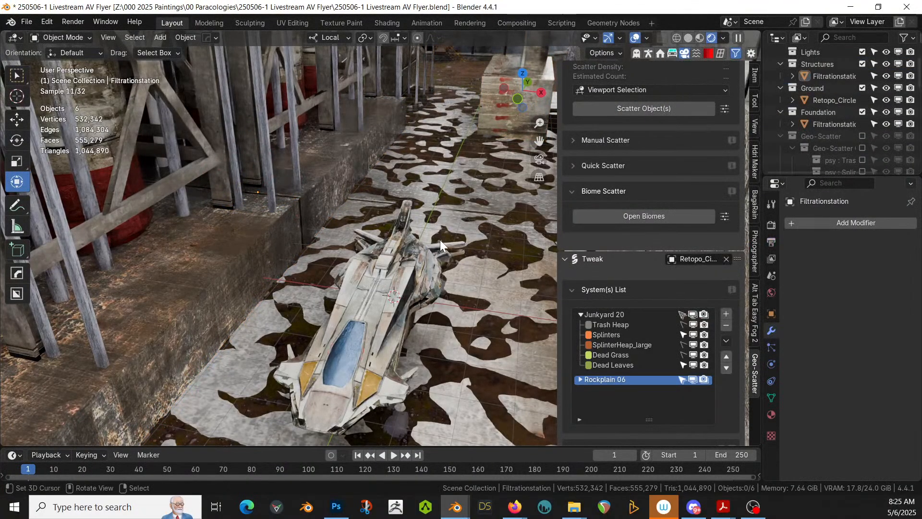
key(ctrl+s)
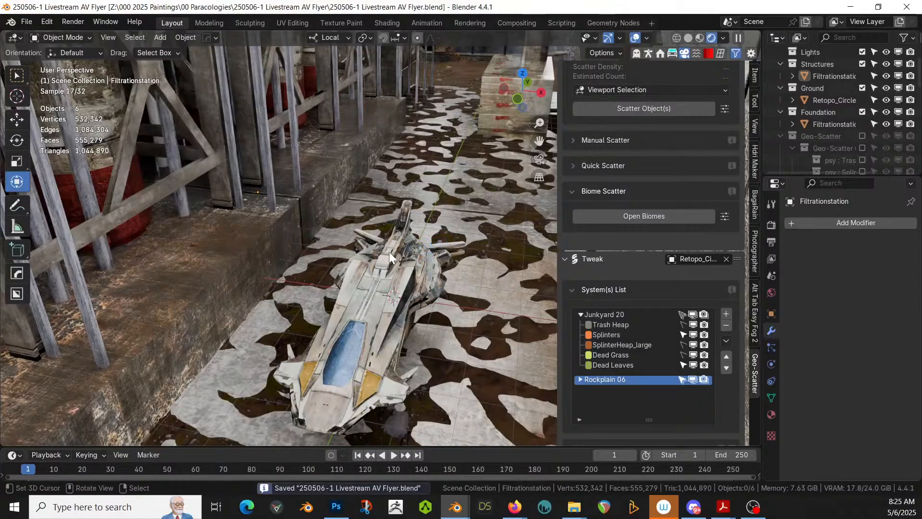
- Switch the viewport to Solid shading and look over the whole filtration station from above
middle_drag(385, 252, 414, 292)
key(z)
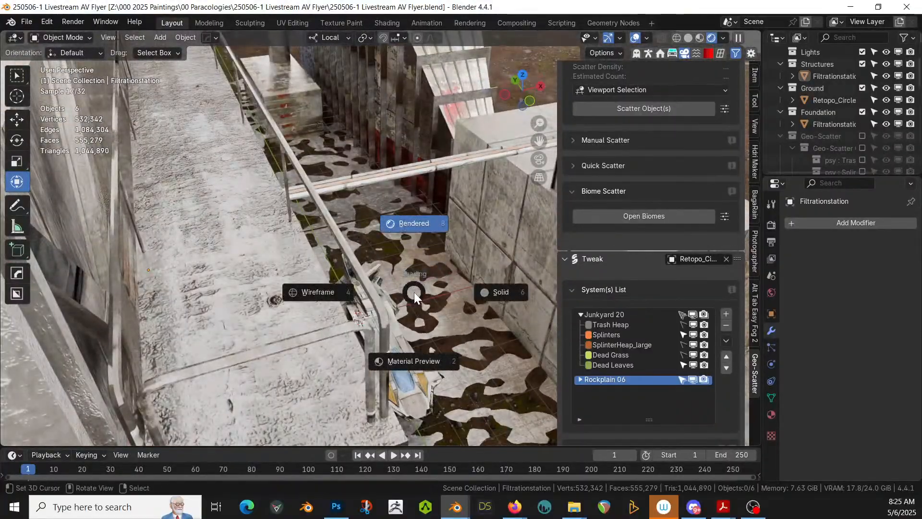
key(6)
mouse_move(425, 240)
middle_down()
mouse_move(428, 226)
mouse_move(404, 361)
mouse_move(401, 339)
mouse_move(471, 353)
mouse_move(368, 344)
mouse_move(699, 391)
mouse_move(525, 369)
mouse_move(391, 293)
mouse_move(249, 278)
mouse_move(229, 264)
mouse_move(194, 268)
mouse_move(416, 212)
middle_up()
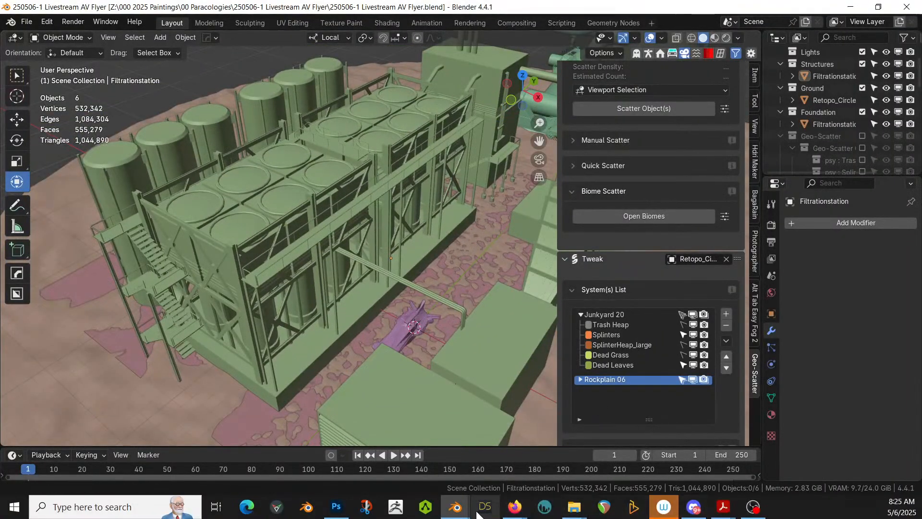
- Switch to the Blender window with the sci-fi vehicles and open the recent file Platform Generator.blend there
mouse_move(455, 507)
click(423, 471)
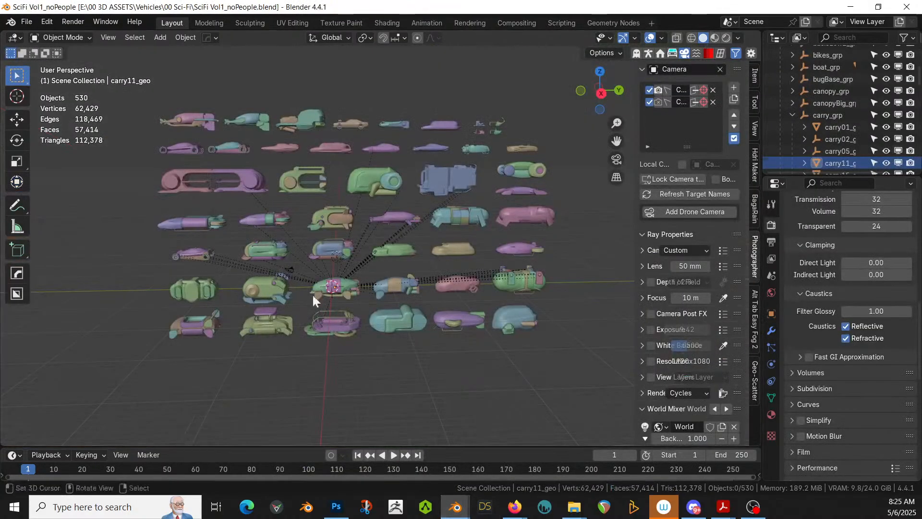
click(27, 21)
mouse_move(56, 58)
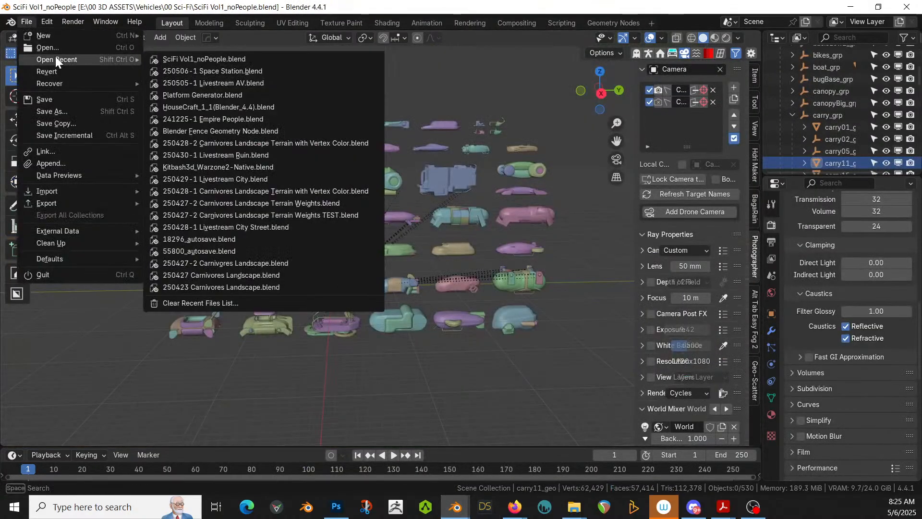
click(250, 95)
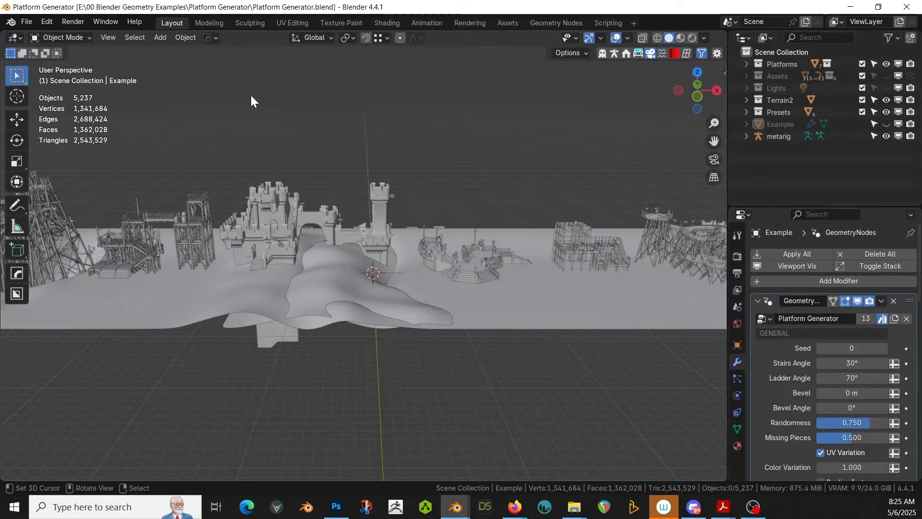
- Copy the Steel platform structure from the row of example platforms
middle_drag(428, 281, 418, 301)
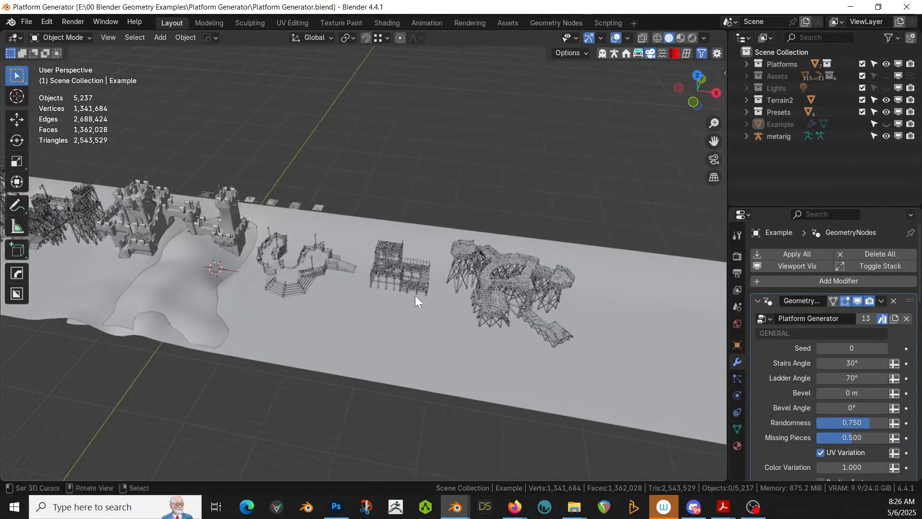
click(419, 265)
key(ctrl+c)
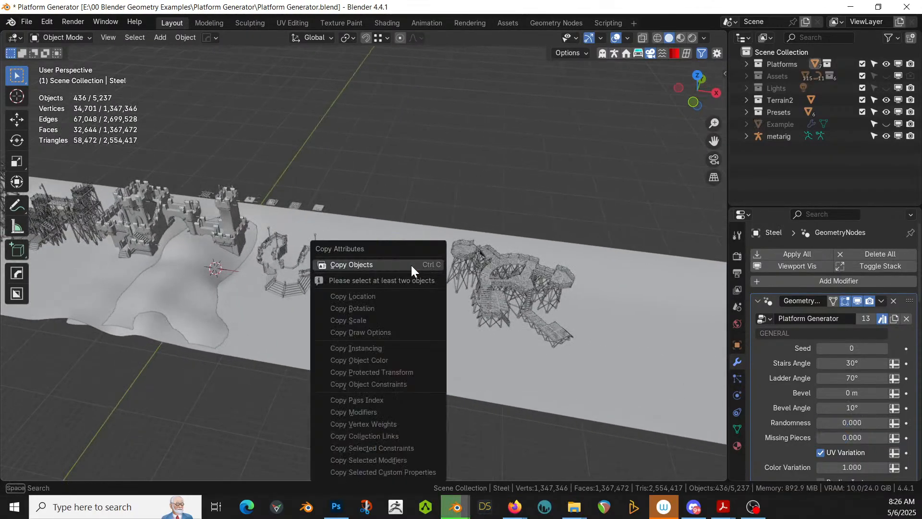
- Switch back to the Livestream AV Flyer scene, paste the copied platform into the root Scene Collection and view it from above
key(alt+Tab)
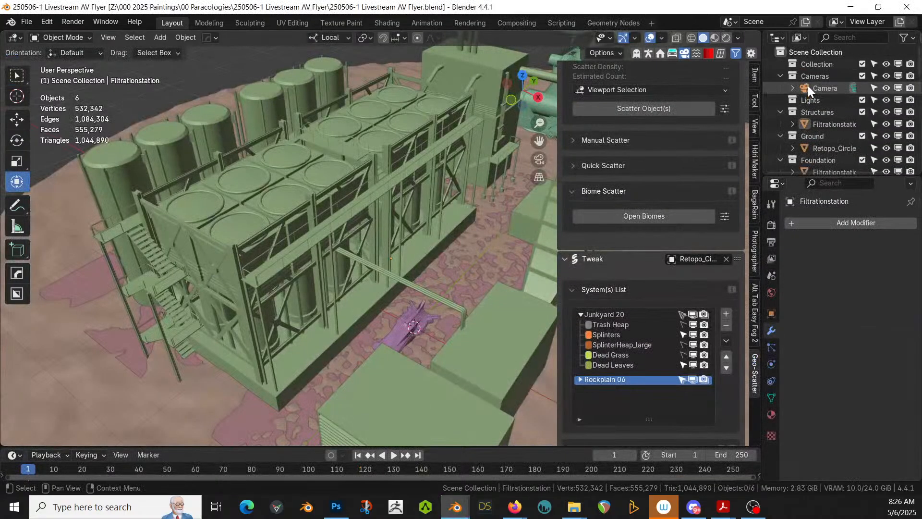
click(813, 53)
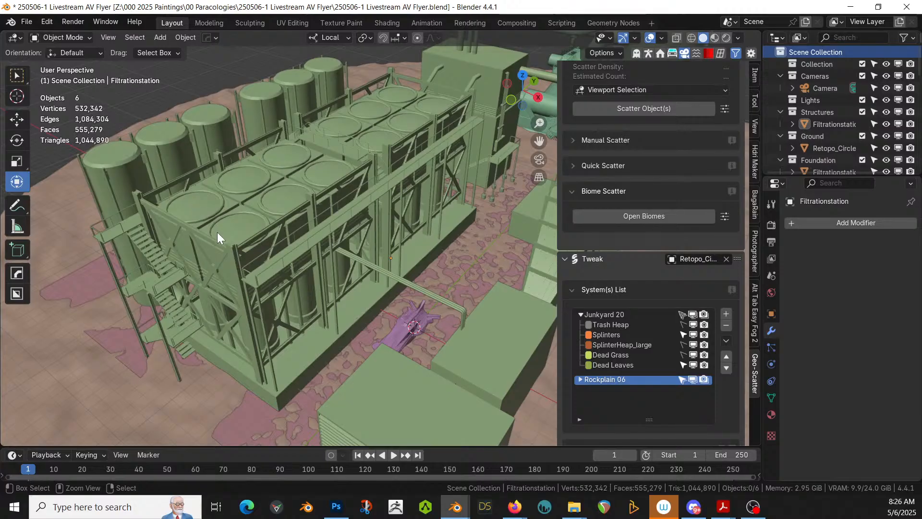
key(ctrl+v)
scroll(226, 257, down, 6)
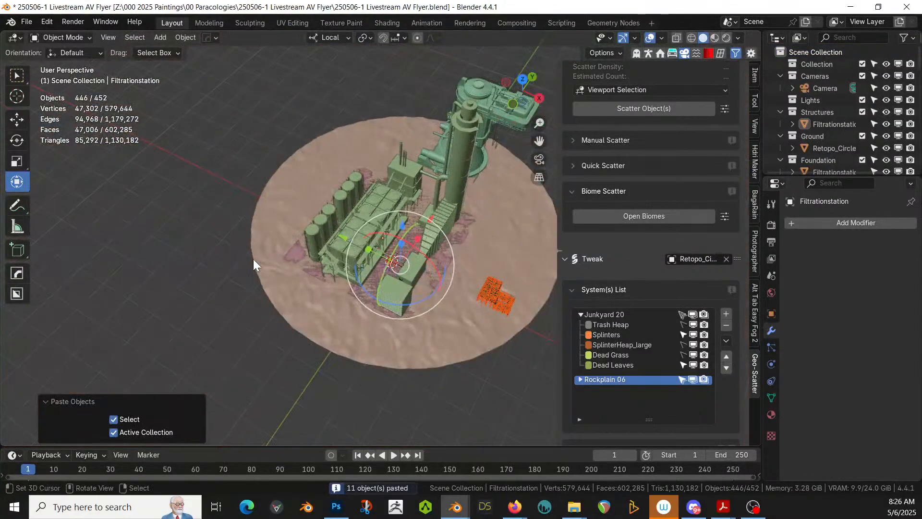
key(KP_7)
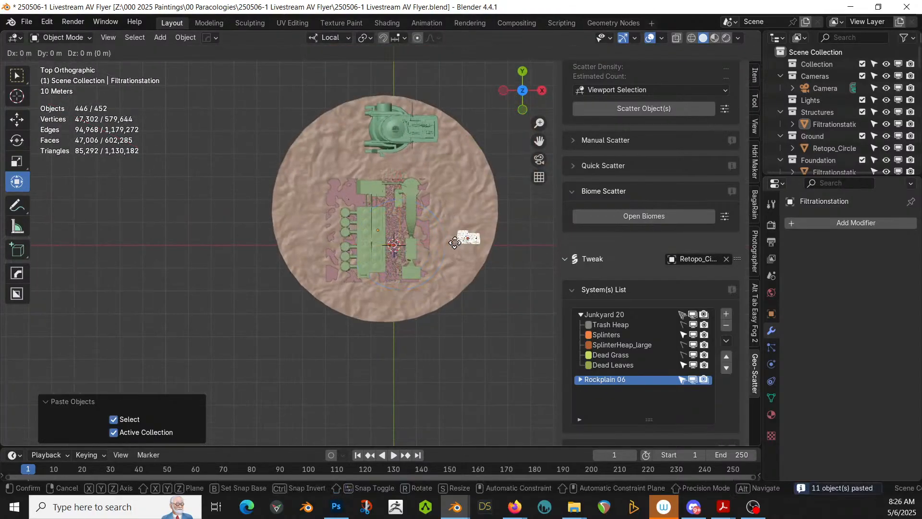
- Move the pasted platform off the round ground, about -110.28 m in X and 14.521 m in Y
key(g)
click(214, 205)
- Edit the Filtrationstation mesh and add two evenly spaced horizontal loop cuts around the plain block beside the vehicle
scroll(385, 257, up, 8)
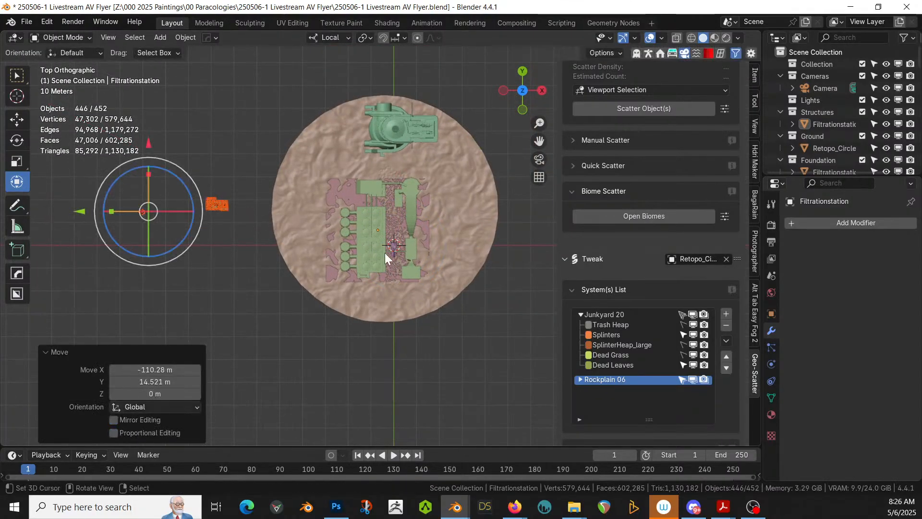
middle_drag(385, 258, 238, 134)
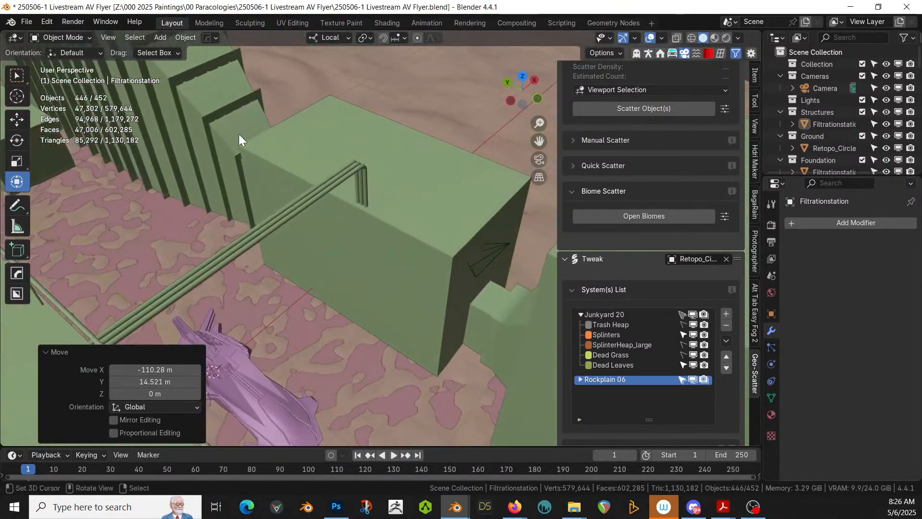
click(349, 246)
key(Tab)
scroll(350, 246, up, 3)
middle_drag(346, 255, 290, 226)
click(318, 207)
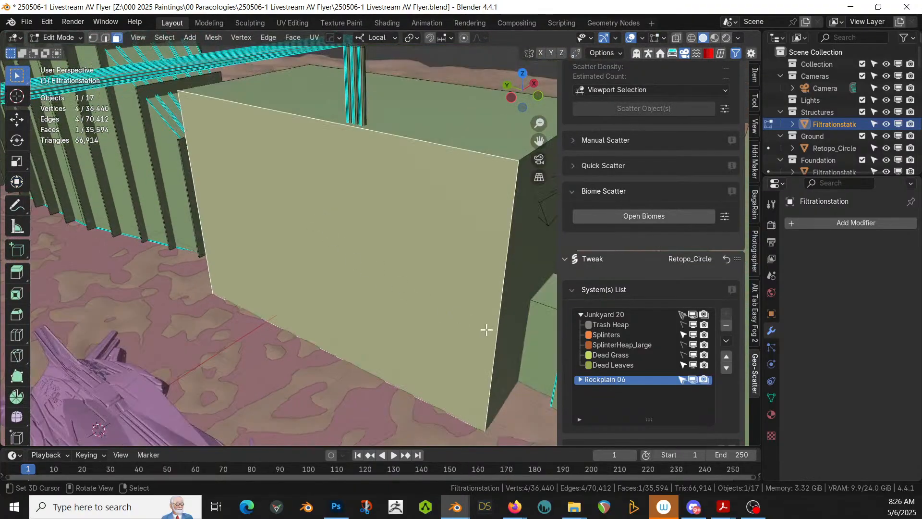
key(ctrl+r)
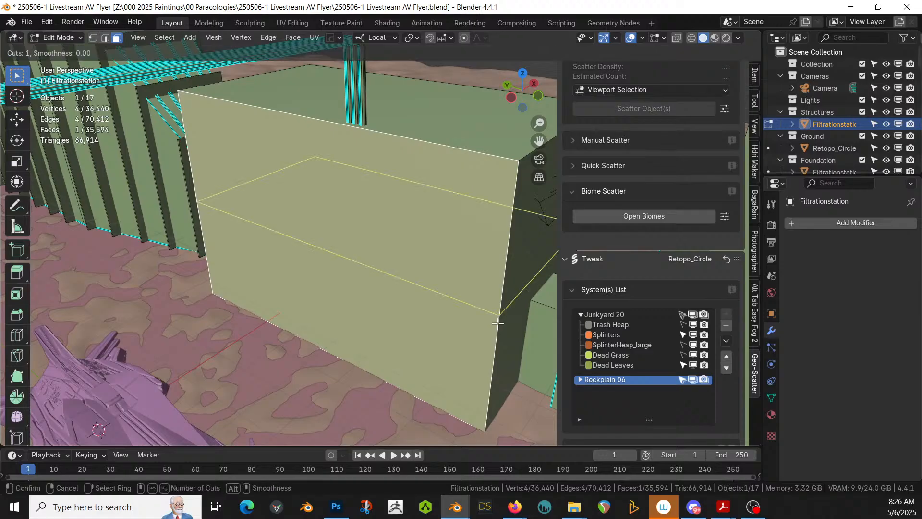
scroll(498, 323, up, 1)
click(498, 323)
right_click(475, 324)
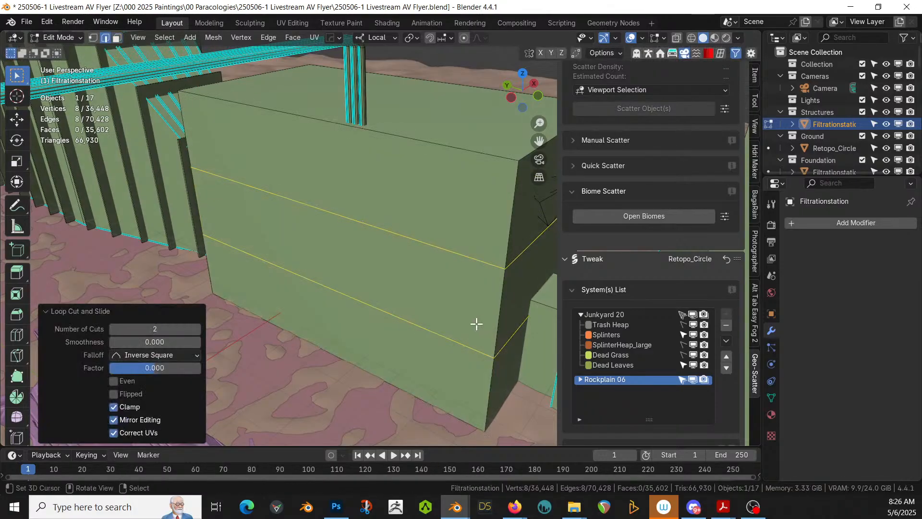
- Duplicate the two cut edges on the block's alley-facing side in place, separate them into their own object and open it for editing from above
middle_drag(475, 323, 403, 336)
click(304, 236)
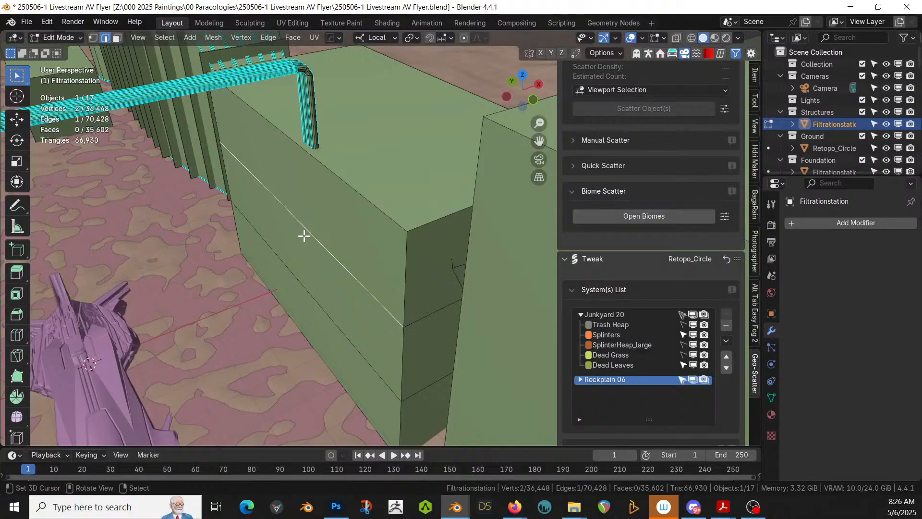
shift+click(295, 275)
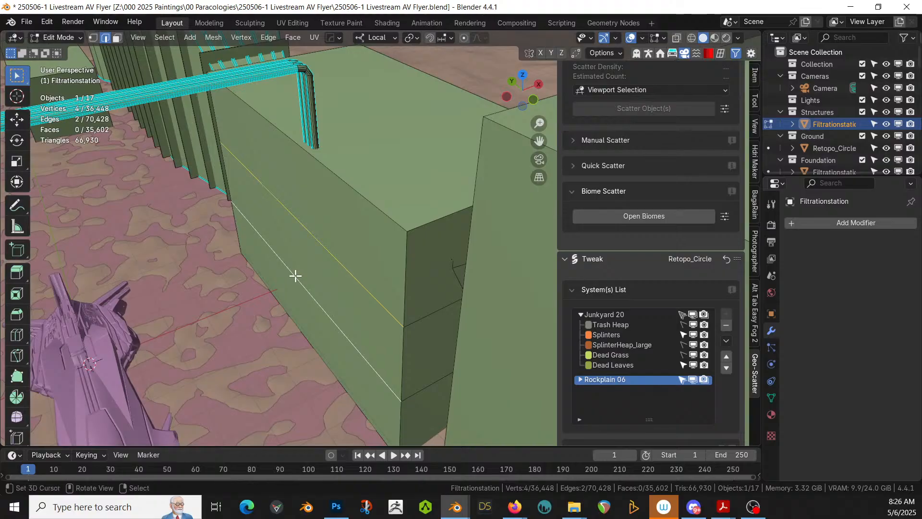
key(shift+d)
right_click(295, 276)
key(p)
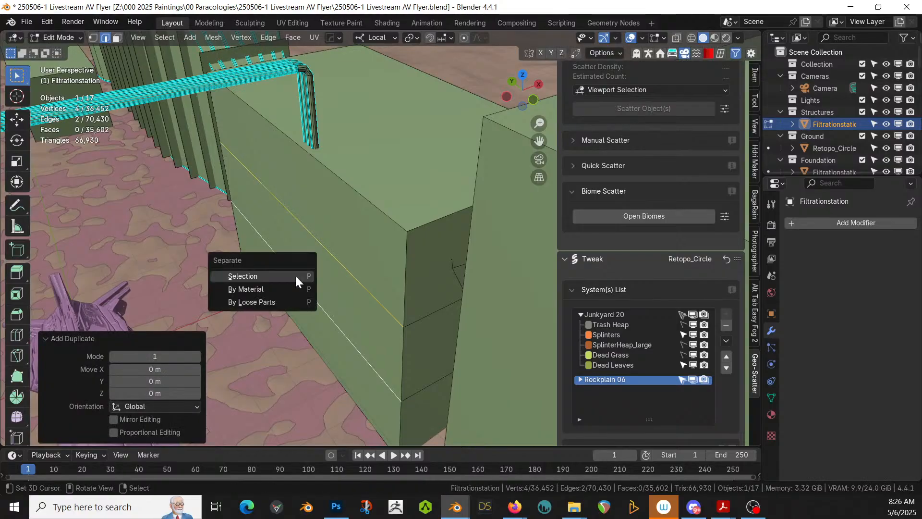
click(242, 276)
key(Tab)
click(298, 281)
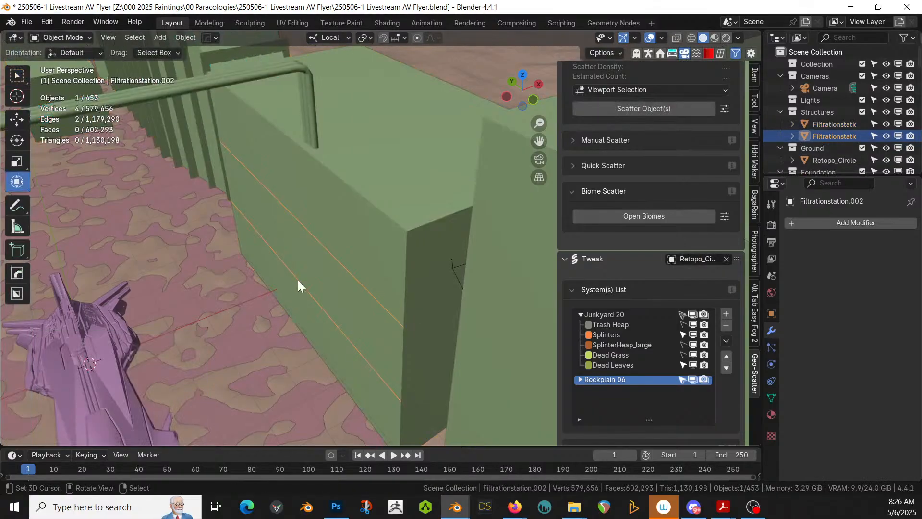
key(Tab)
key(a)
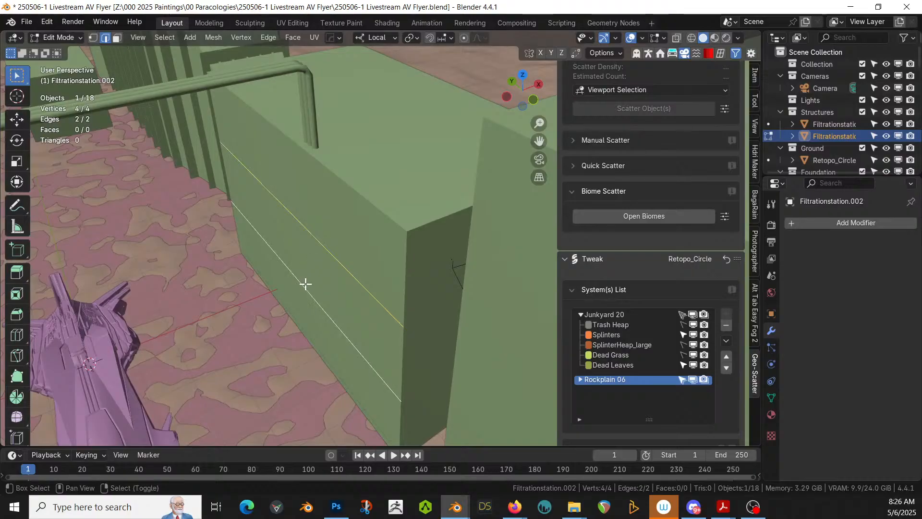
key(KP_7)
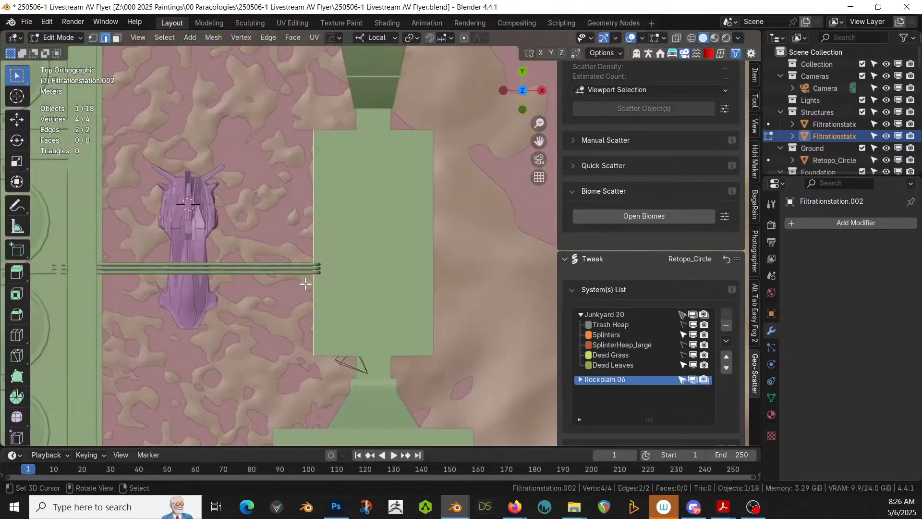
key(e)
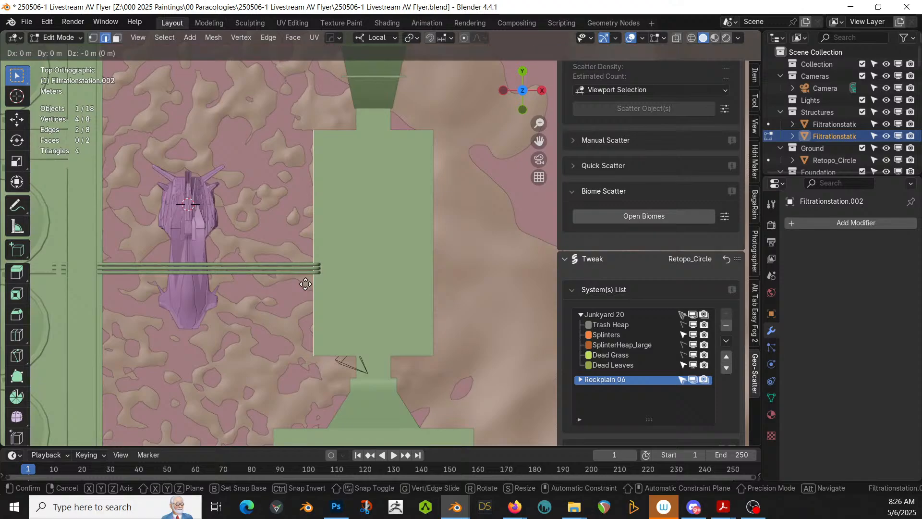
key(x)
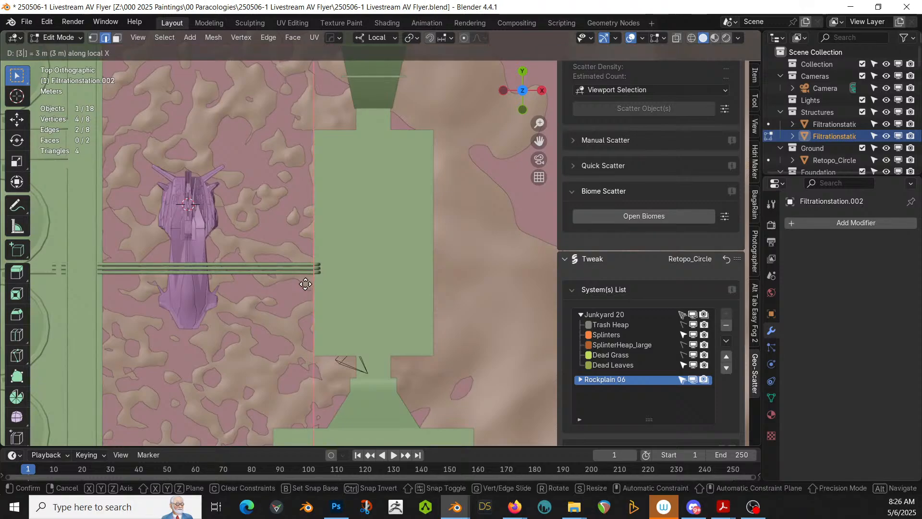
key(Escape)
- Extrude both edges out from the block into the alley, with a move of -2 m in X and 0 in Y
key(e)
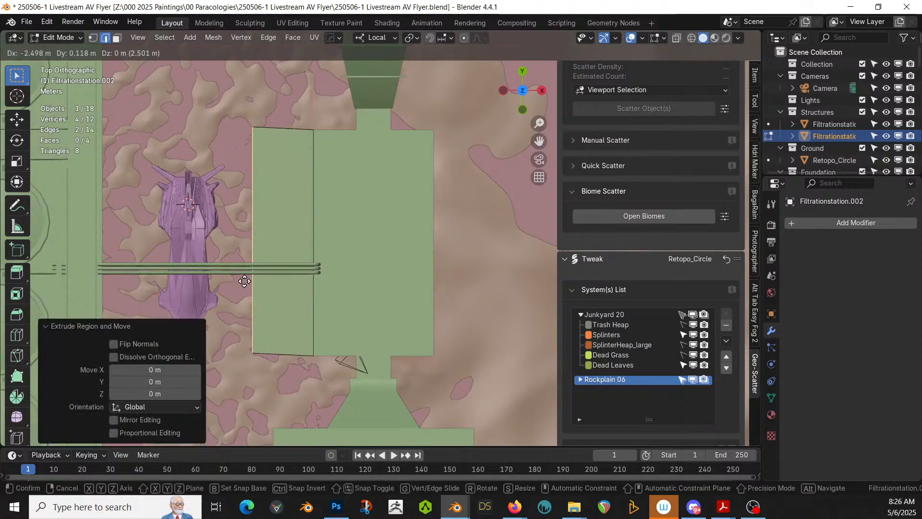
click(243, 282)
click(152, 381)
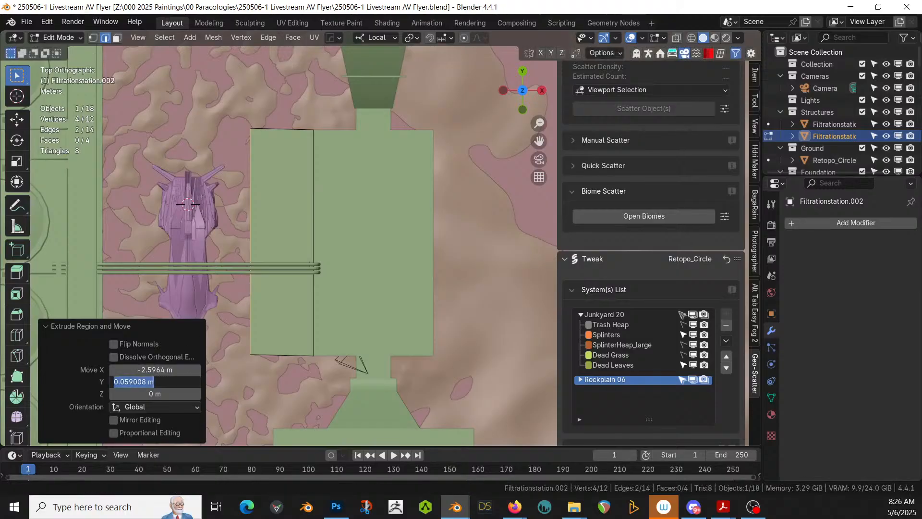
text(0)
key(Return)
click(153, 369)
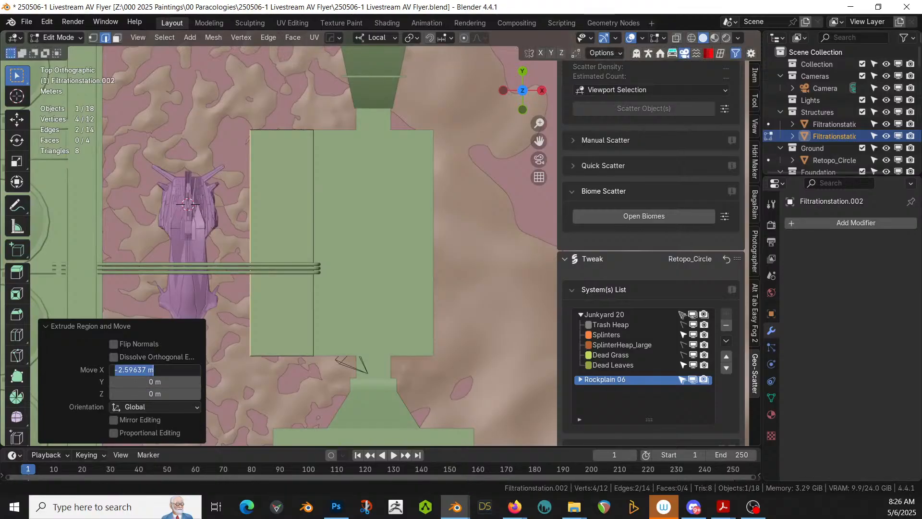
text(-2)
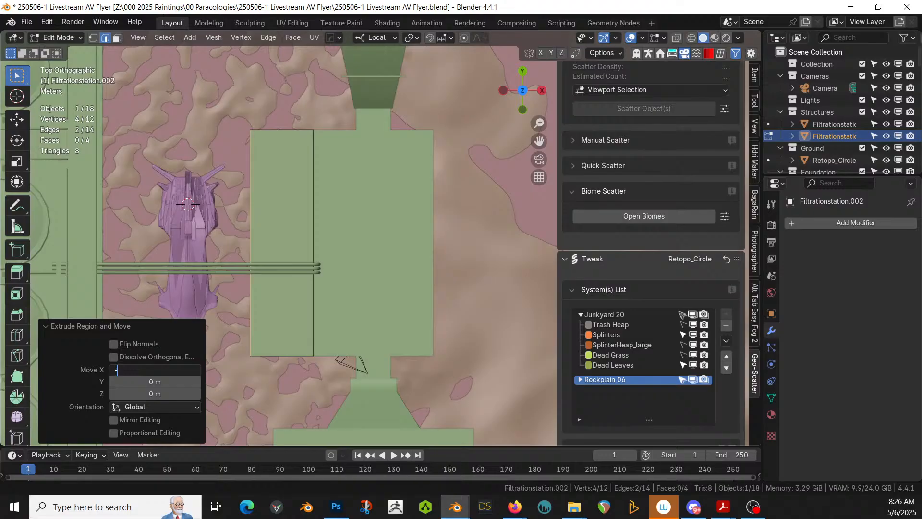
key(Return)
- Isolate the two extruded strips in local view and divide each with three evenly spaced crosswise loop cuts
middle_drag(145, 288, 254, 205)
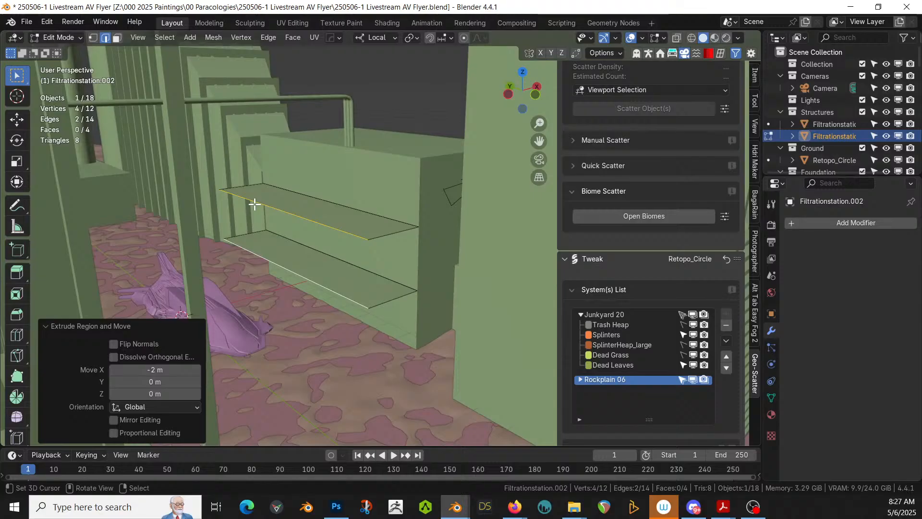
middle_drag(254, 204, 413, 220)
key(KP_Divide)
scroll(407, 230, down, 4)
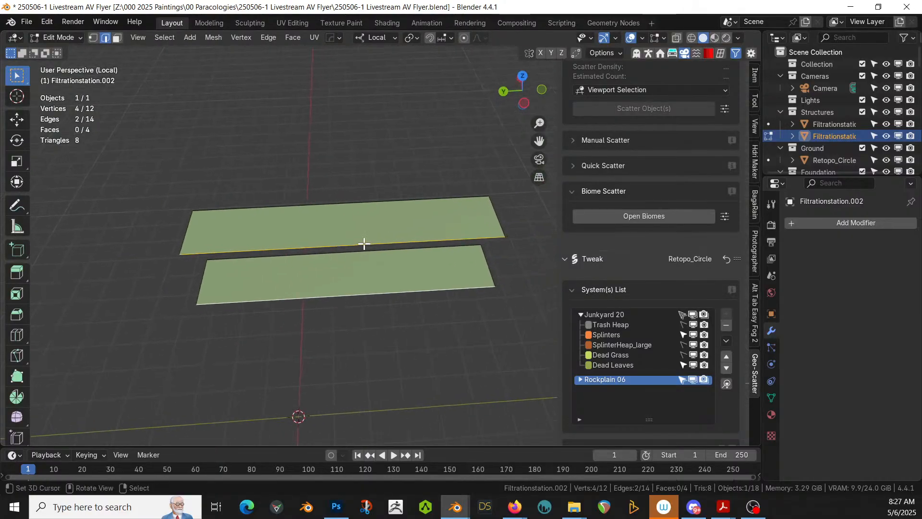
click(353, 245)
key(ctrl+r)
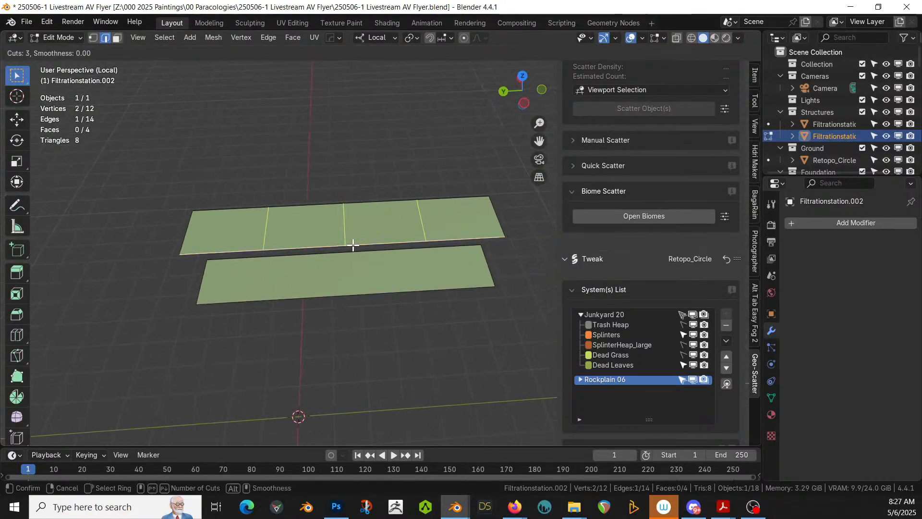
click(353, 245)
right_click(356, 295)
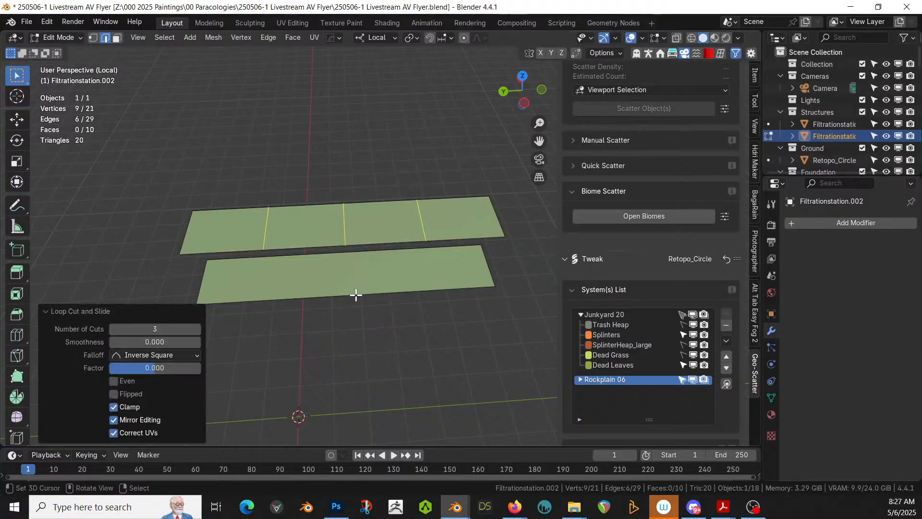
key(ctrl+r)
scroll(356, 295, up, 2)
click(356, 295)
right_click(356, 295)
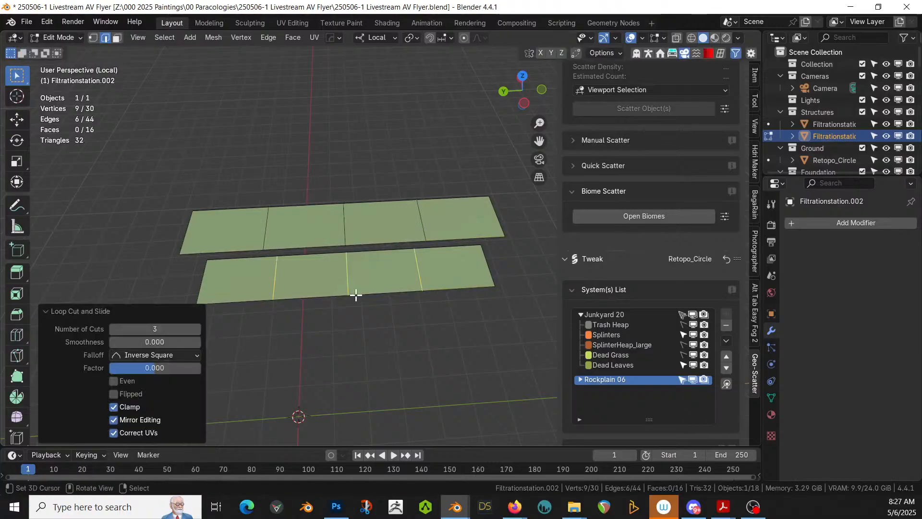
- Inset the second panel from the +Y end of the upper strip by about 0.31 m
middle_drag(355, 295, 339, 288)
click(315, 212)
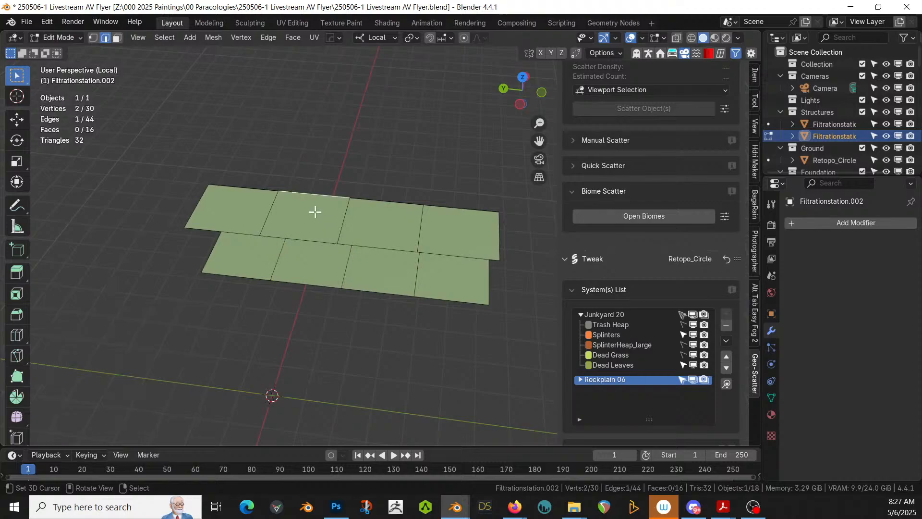
middle_drag(317, 220, 336, 259)
scroll(335, 260, up, 2)
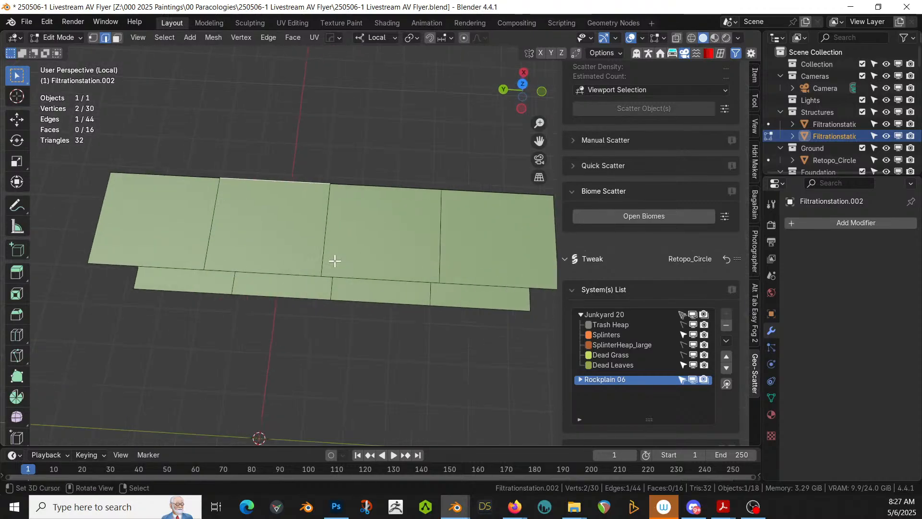
click(292, 236)
key(i)
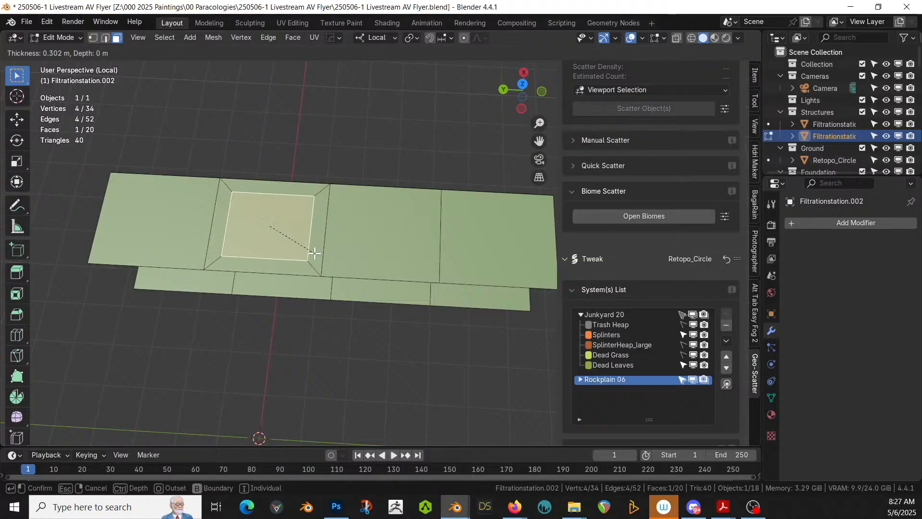
click(314, 253)
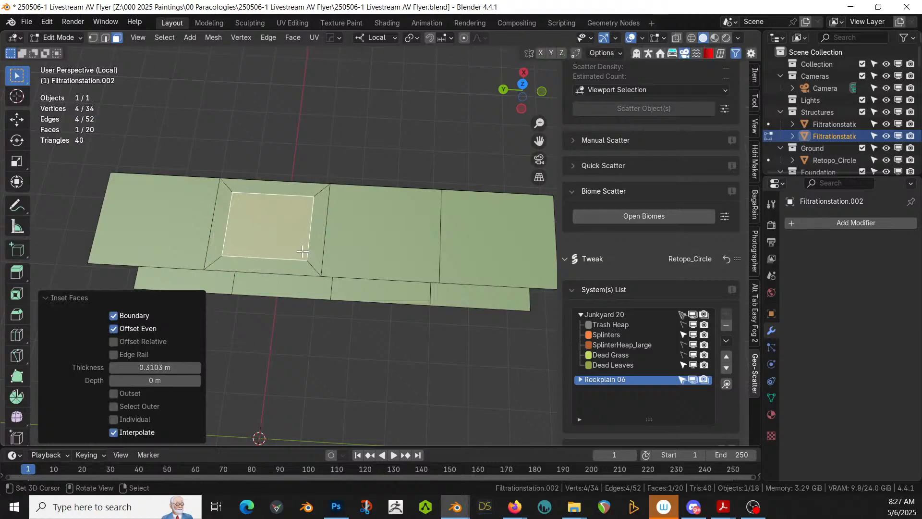
key(x)
click(283, 245)
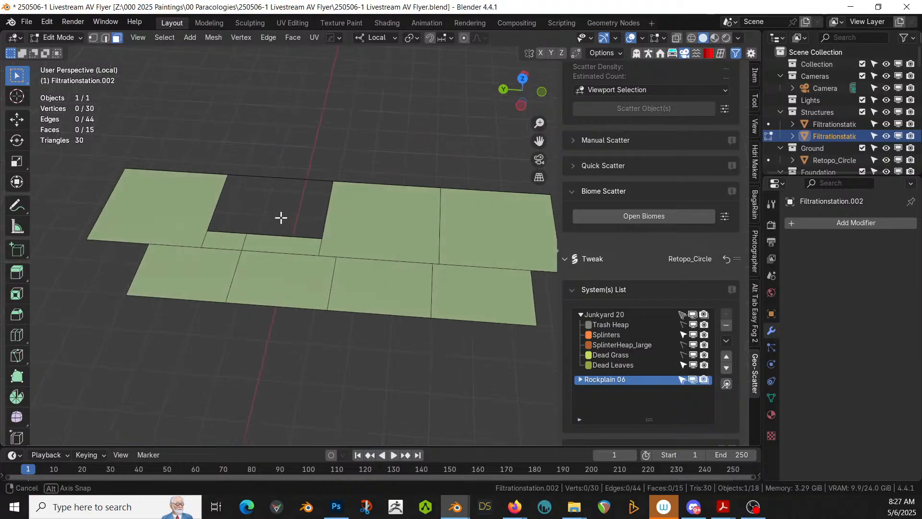
key(ctrl+z)
- Delete only the inset face to open a rectangular hole in the upper strip
key(x)
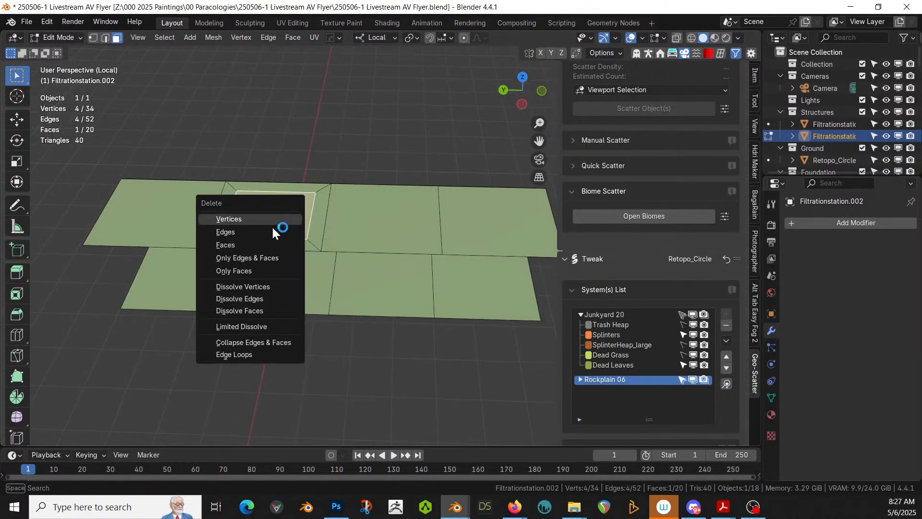
click(253, 244)
- Extrude the hole's inner edge on the +Y side about 2.05 m down along local Z toward the lower strip
middle_drag(254, 244, 242, 219)
click(232, 214)
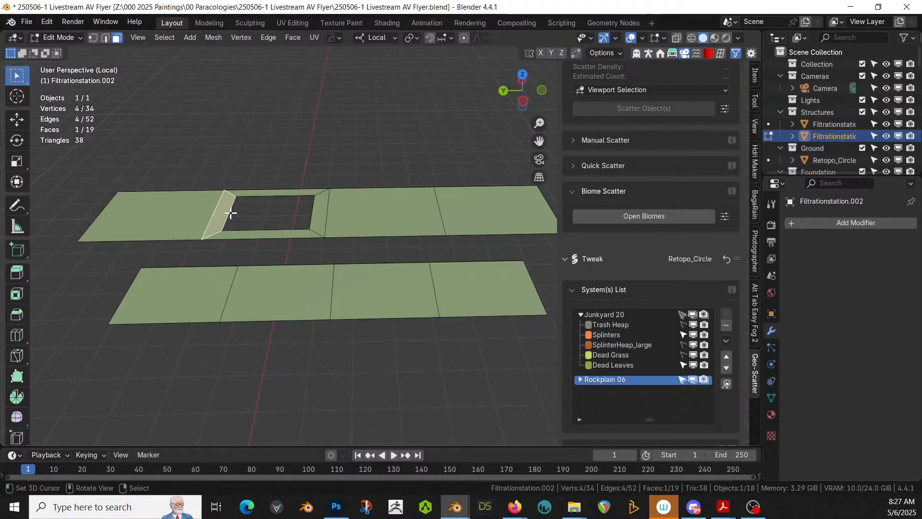
key(2)
click(229, 213)
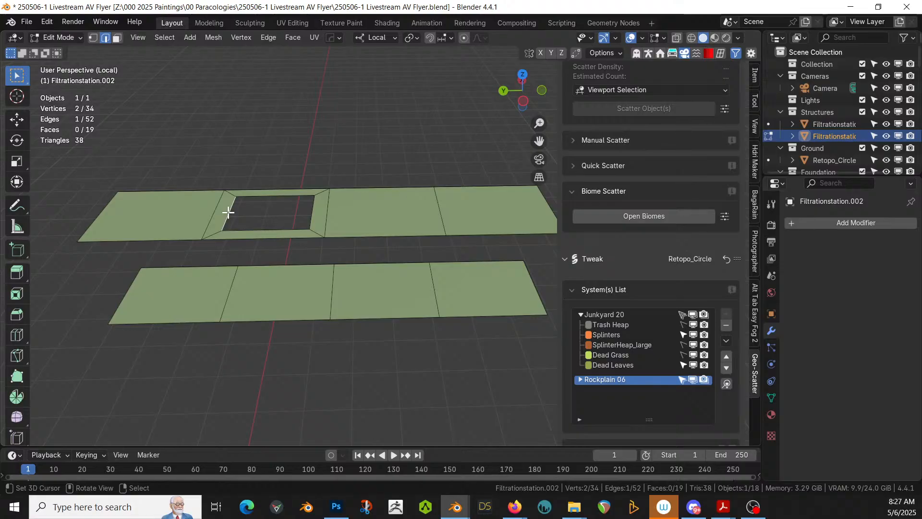
key(e)
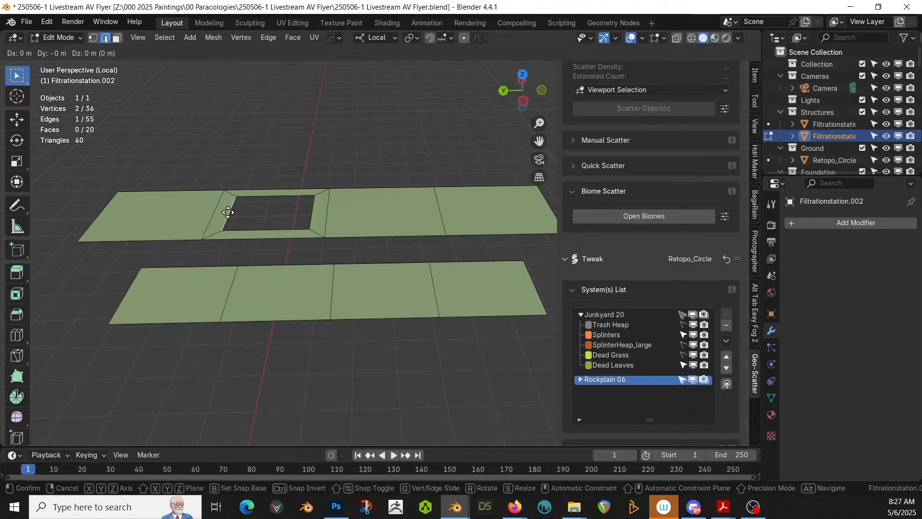
key(z)
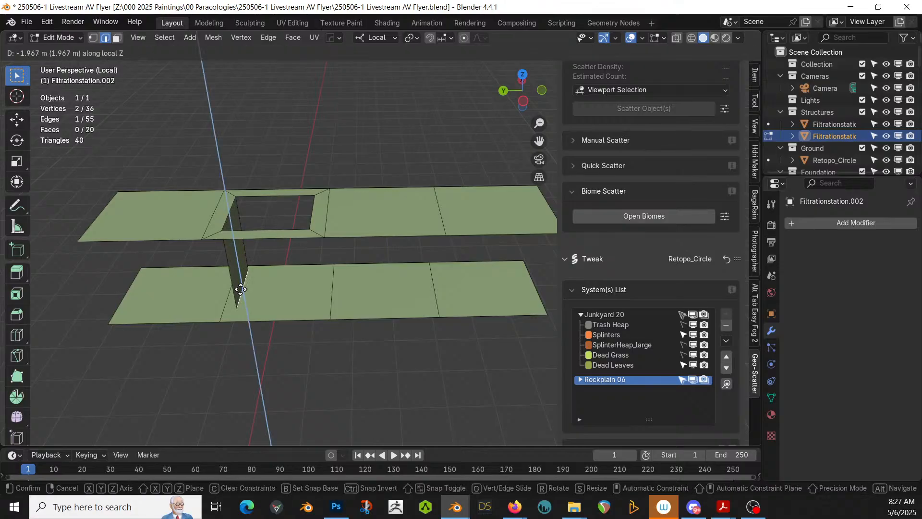
click(243, 285)
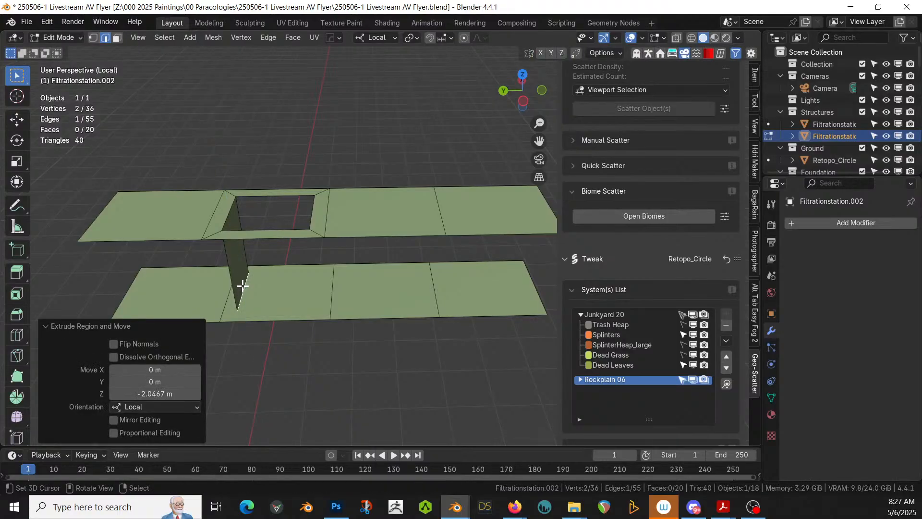
middle_drag(242, 285, 267, 246)
key(g)
key(y)
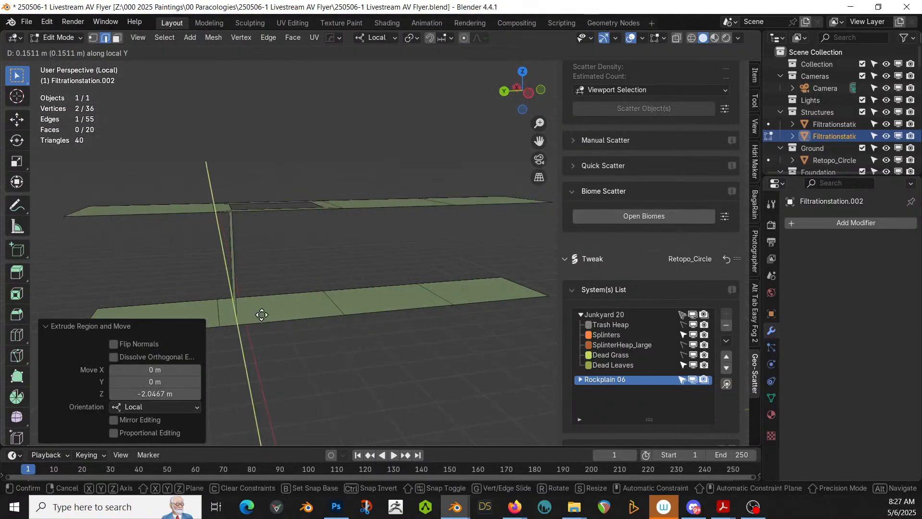
right_click(327, 301)
- Move the bottom edge of the panel hanging from the upper strip's hole about -0.39 m along global Y
middle_drag(262, 315, 298, 317)
click(17, 182)
middle_drag(222, 317, 276, 304)
click(385, 39)
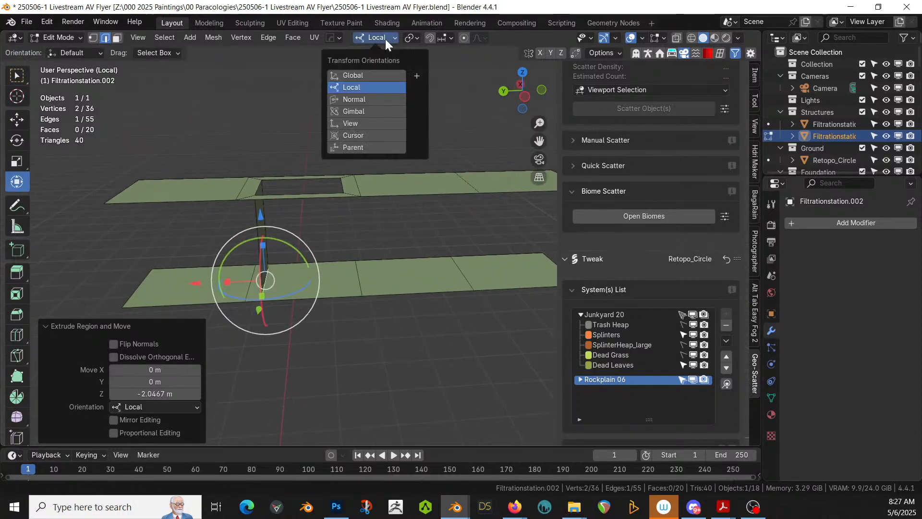
click(364, 74)
key(g)
key(y)
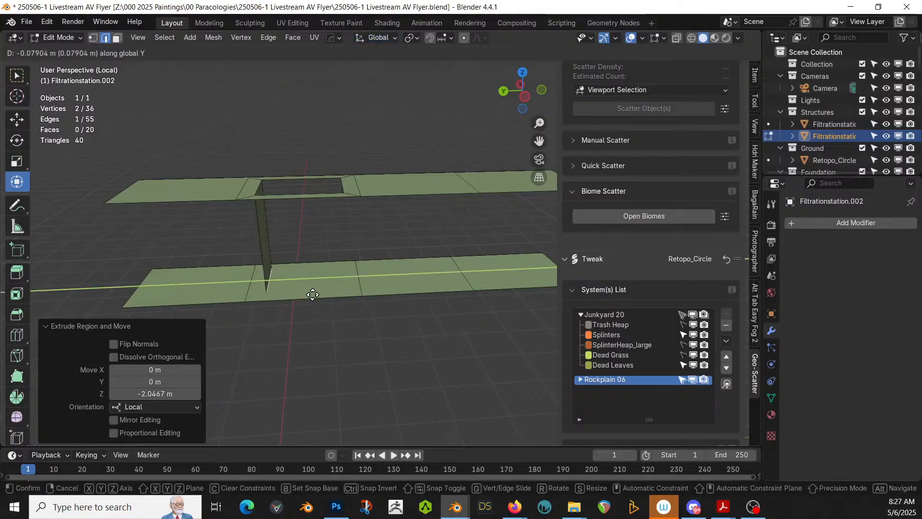
click(324, 294)
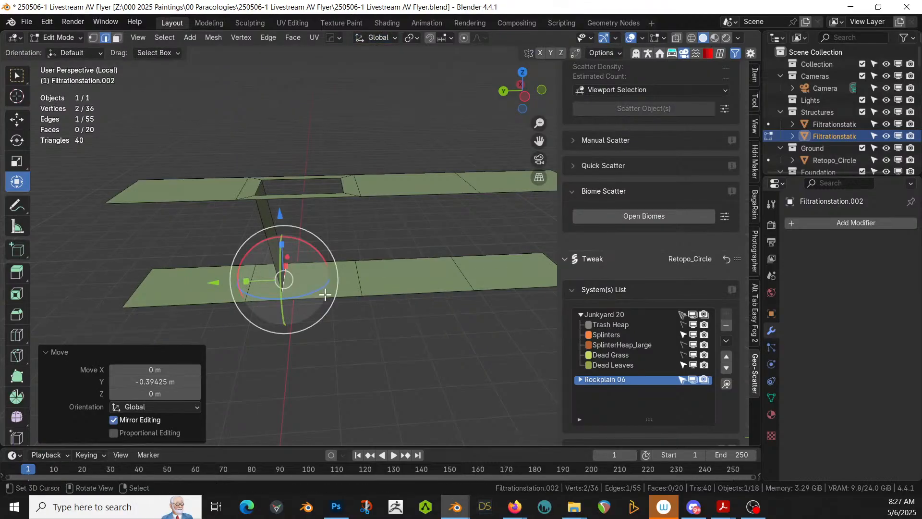
key(Tab)
middle_drag(324, 306, 244, 285)
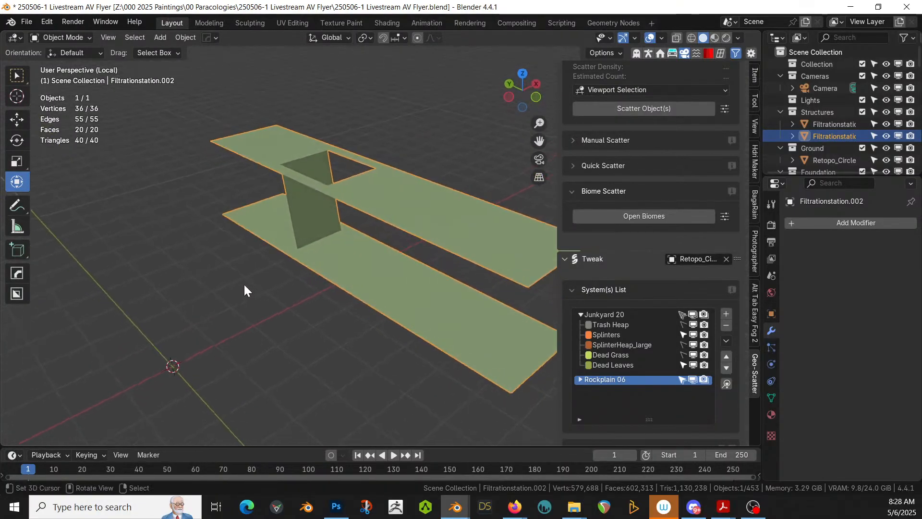
- Move the outer long edges of both the upper and lower strips -1 m along global X to widen the walkways
key(Tab)
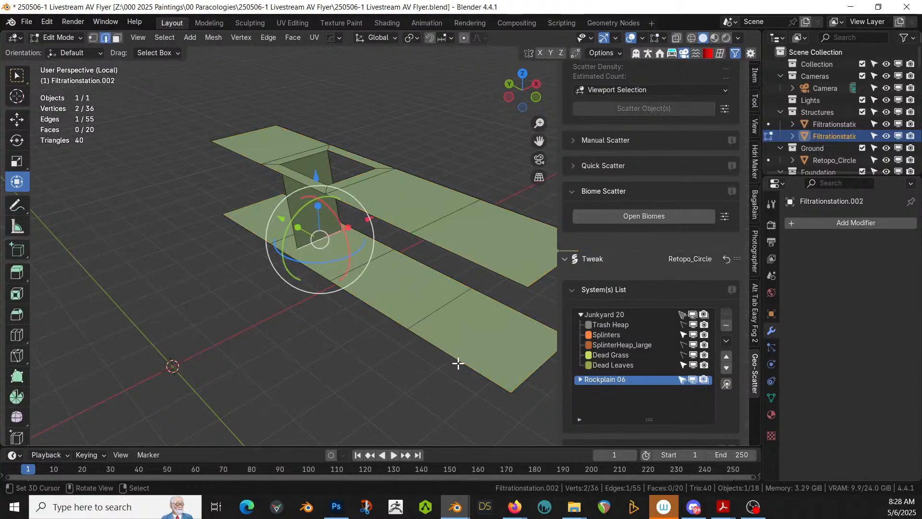
shift+middle_drag(458, 364, 417, 362)
click(432, 267)
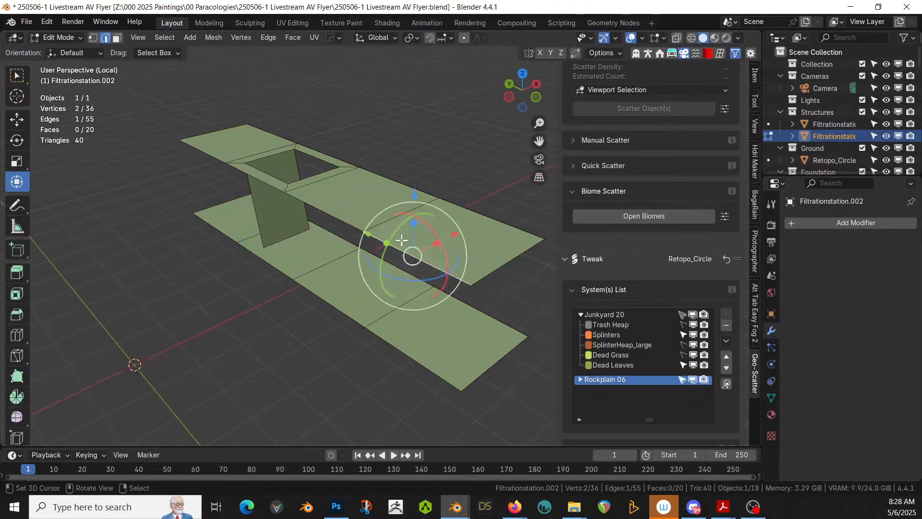
ctrl+click(192, 142)
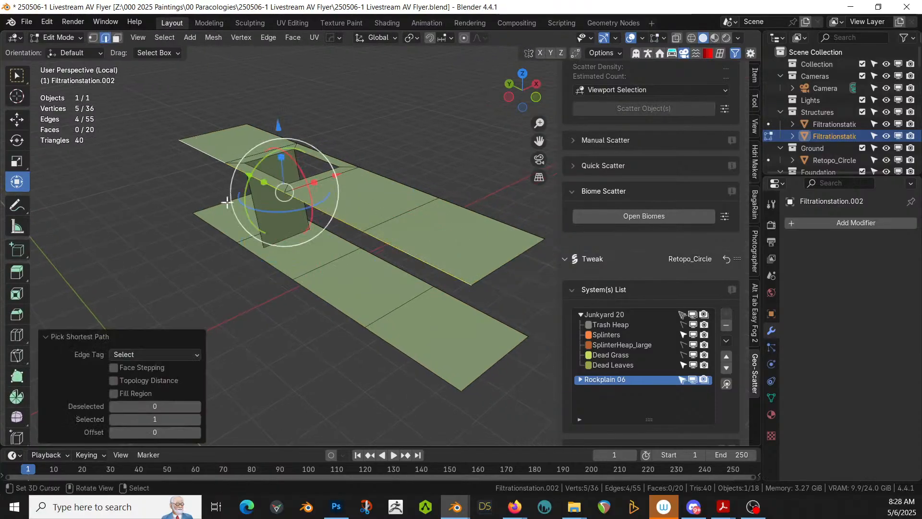
ctrl+click(444, 381)
middle_drag(393, 355, 378, 363)
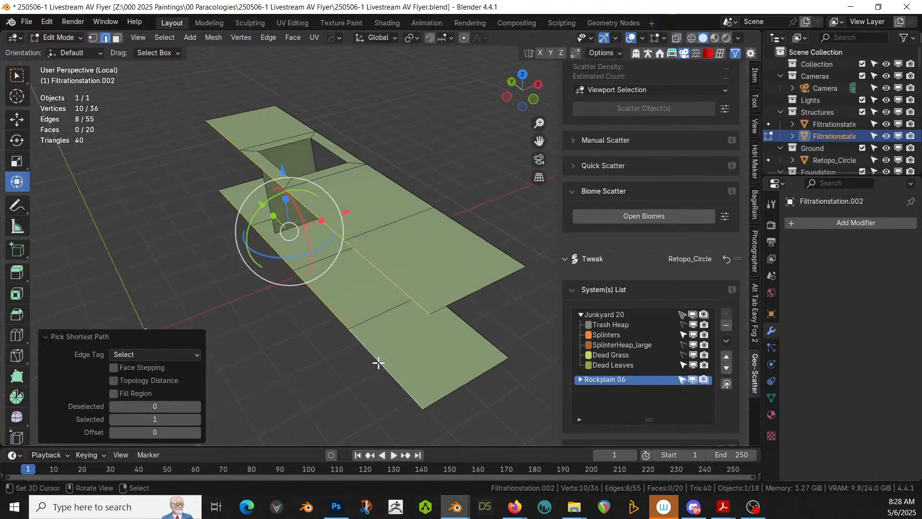
text(g)
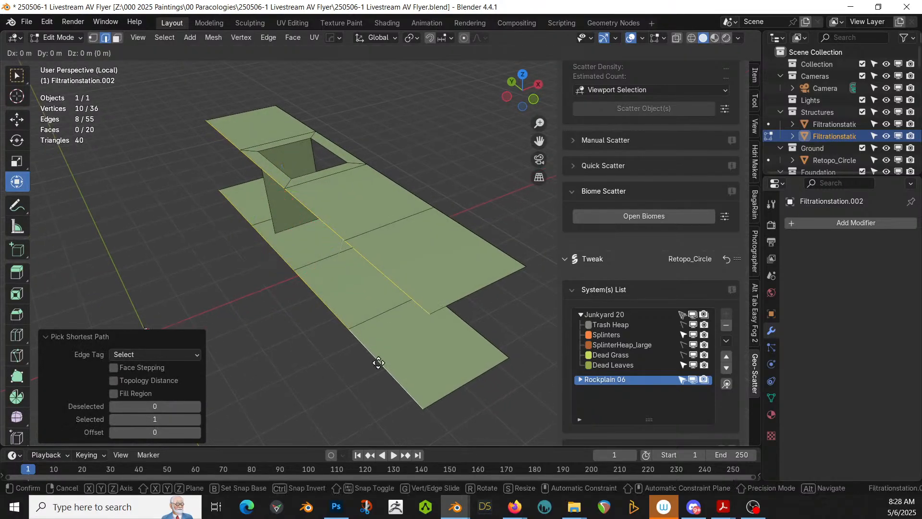
text(x-1)
key(Return)
key(Tab)
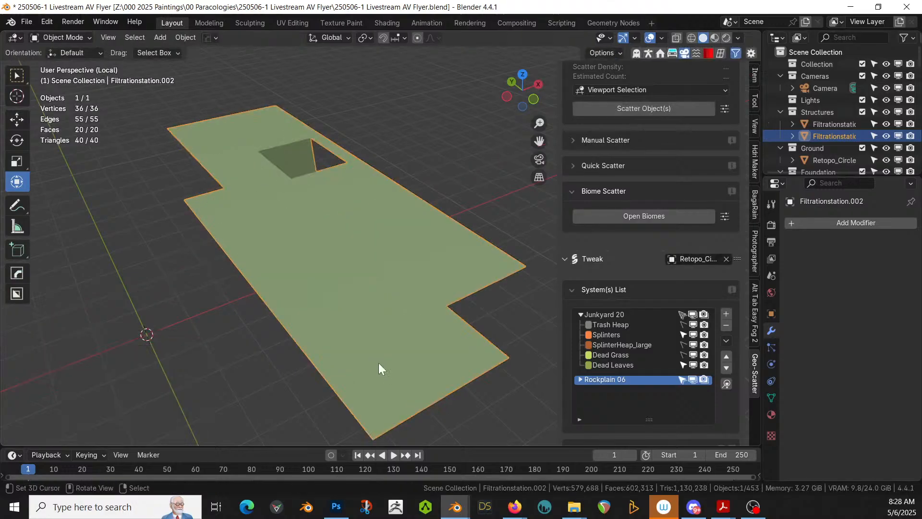
- Examine the widened walkways against the block in the full scene, in perspective and from above
middle_drag(358, 353, 309, 292)
key(KP_Divide)
scroll(296, 274, down, 1)
key(Tab)
click(297, 279)
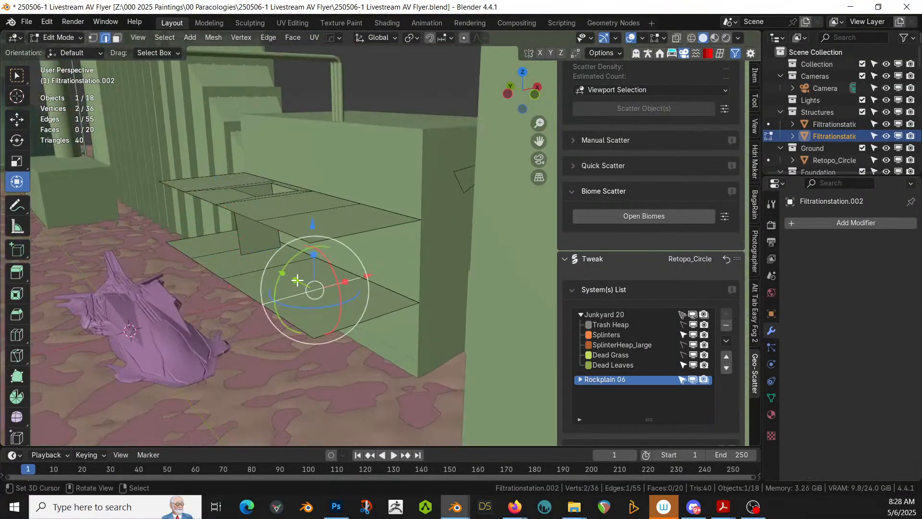
key(3)
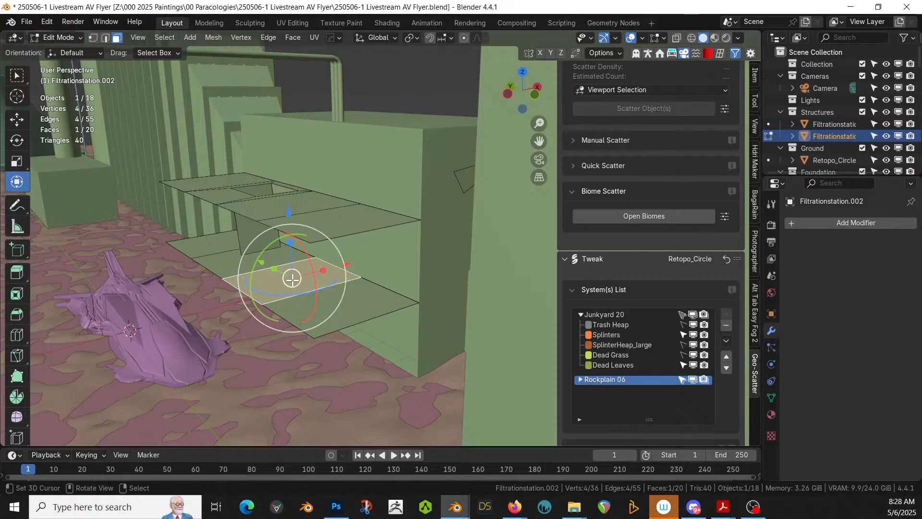
scroll(296, 294, up, 2)
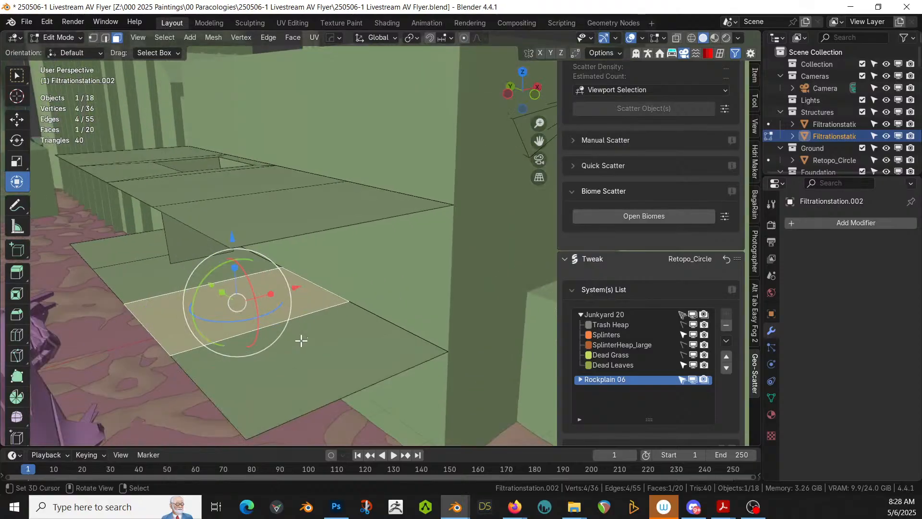
key(KP_7)
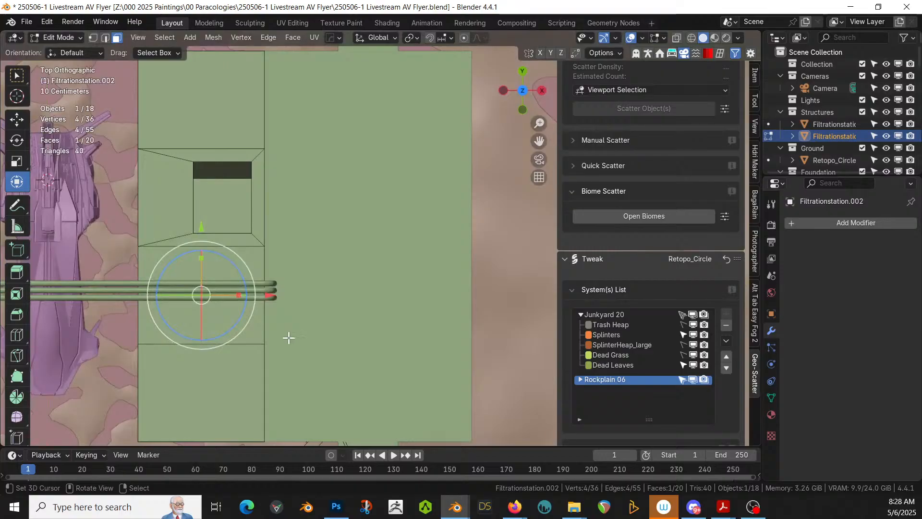
scroll(245, 303, down, 2)
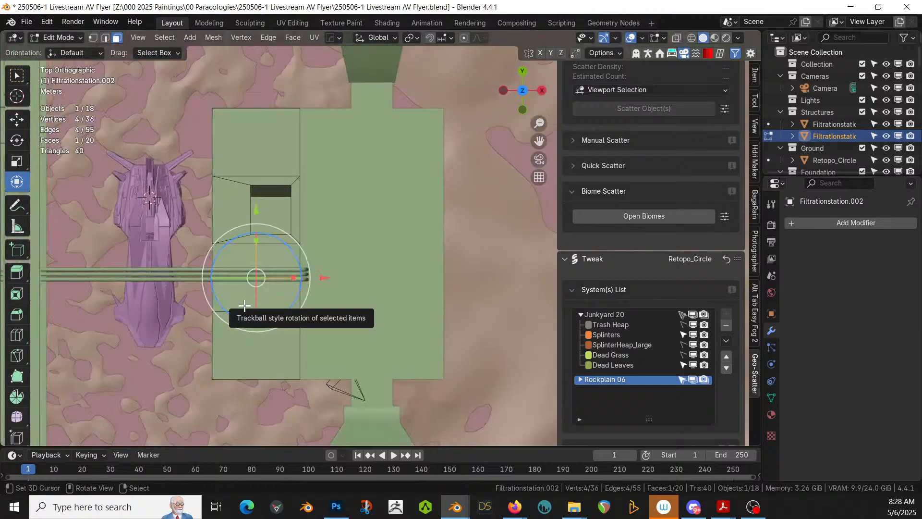
- Isolate the walkways with X-ray on and cut a lengthwise loop in the lower strip, aligned with the upper hole's -X side
key(KP_Divide)
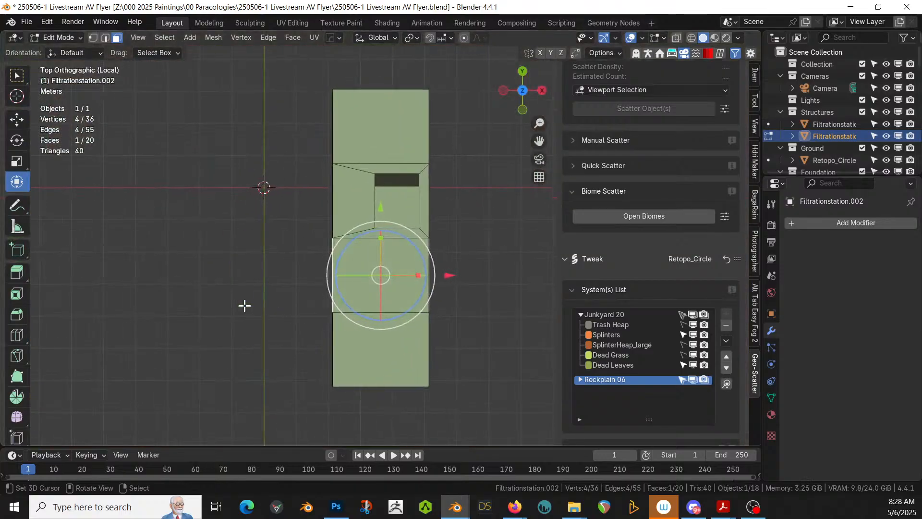
key(alt+z)
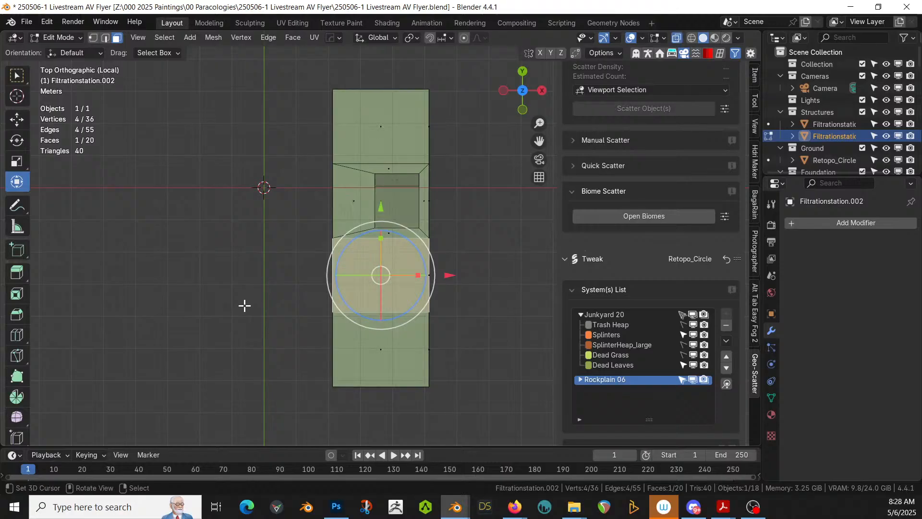
middle_drag(389, 160, 425, 351)
key(alt+a)
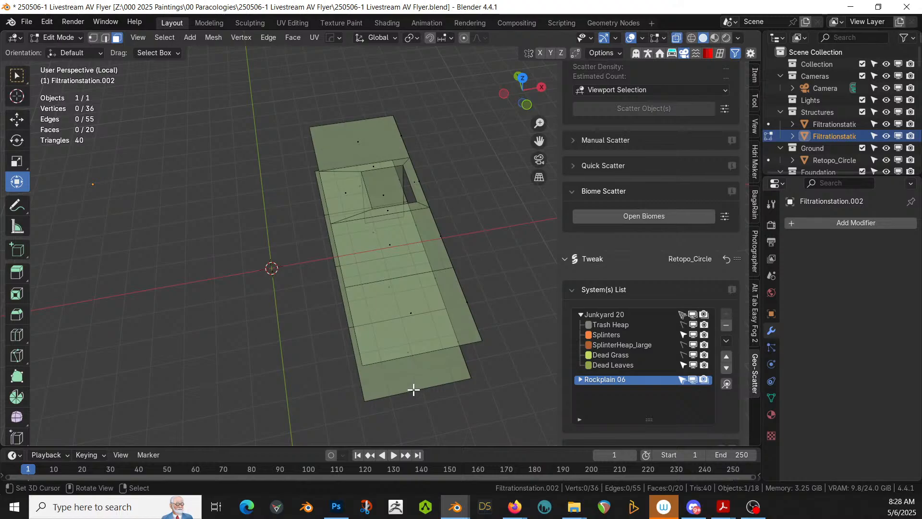
key(2)
click(413, 389)
key(KP_7)
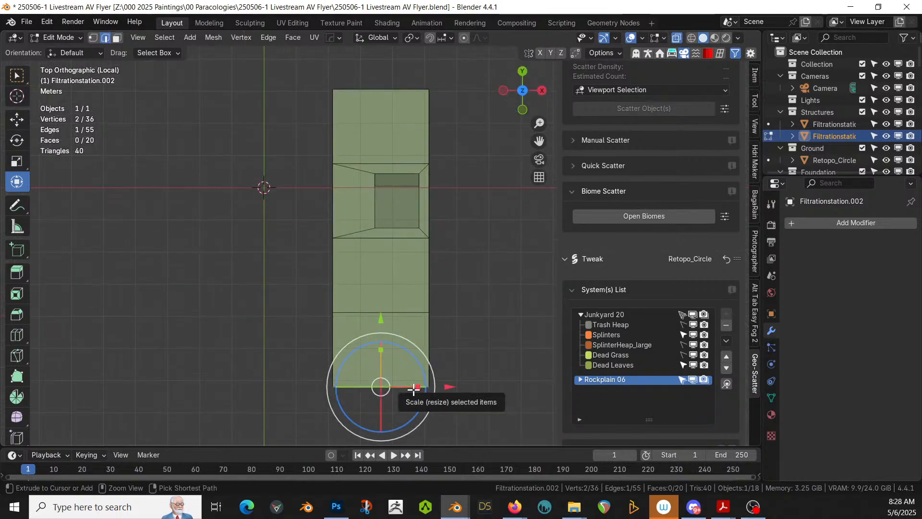
key(ctrl+r)
click(412, 390)
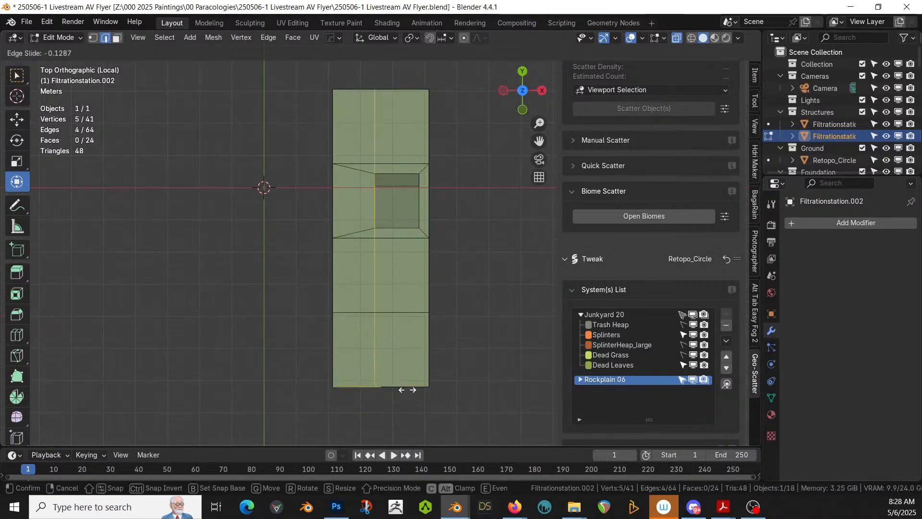
click(408, 390)
- Add a second lengthwise loop cut to the lower strip, aligned with the upper hole's +X side at a factor of about 0.649
middle_drag(411, 391, 428, 370)
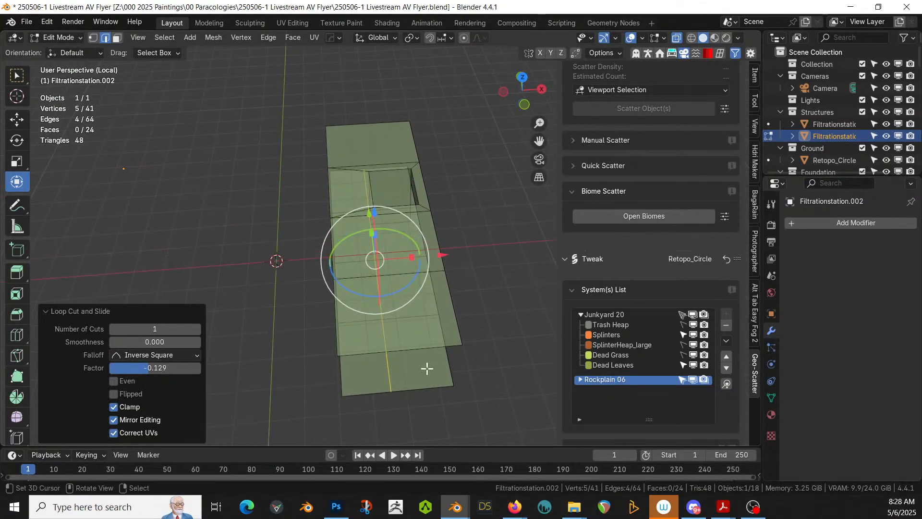
click(426, 386)
key(KP_7)
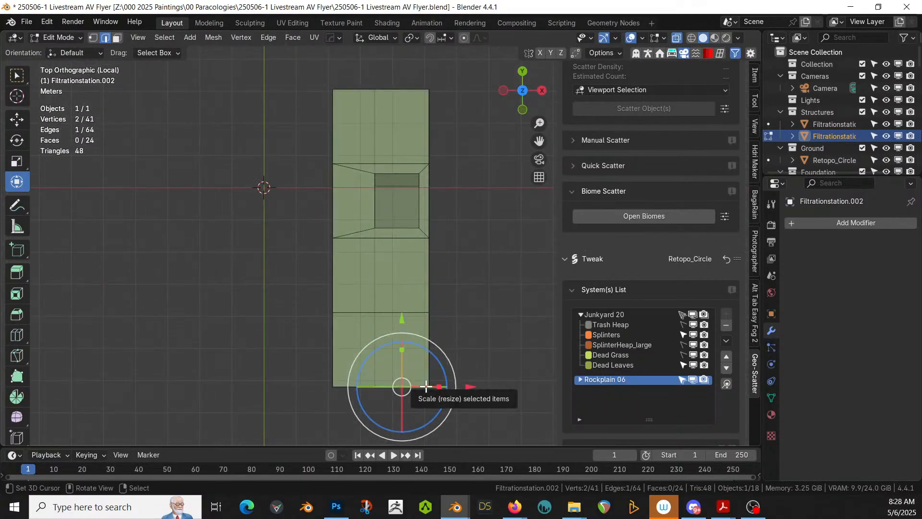
key(ctrl+r)
click(426, 386)
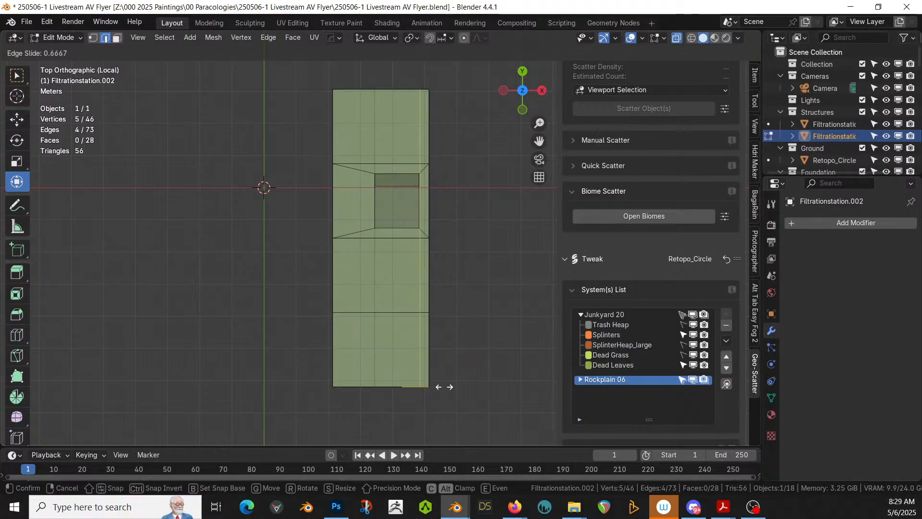
click(444, 387)
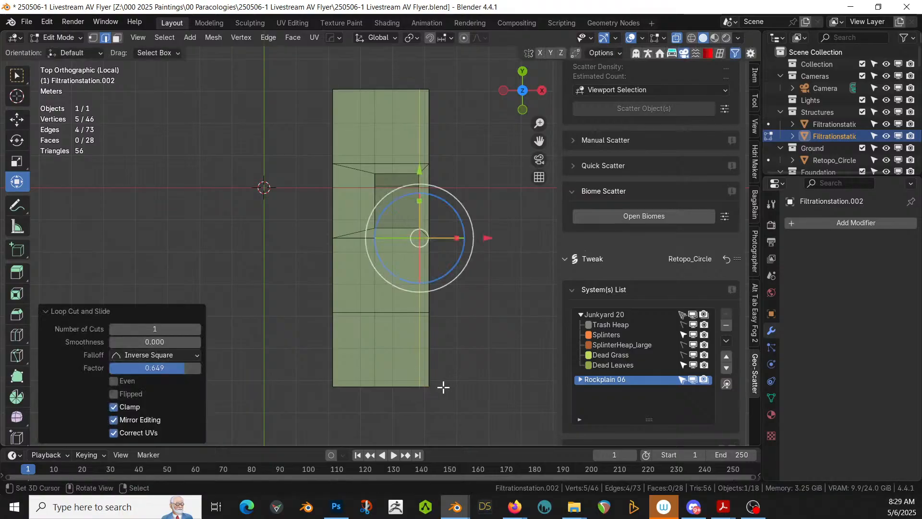
- Add a crosswise loop cut through the lower strip's third panel from the +Y end, slid to a factor of about 0.413
middle_drag(440, 387, 494, 285)
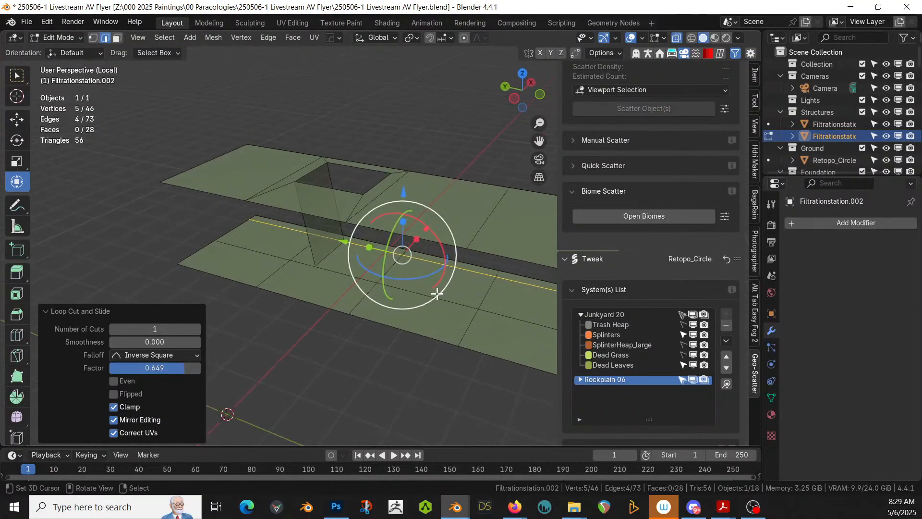
click(451, 301)
key(ctrl+r)
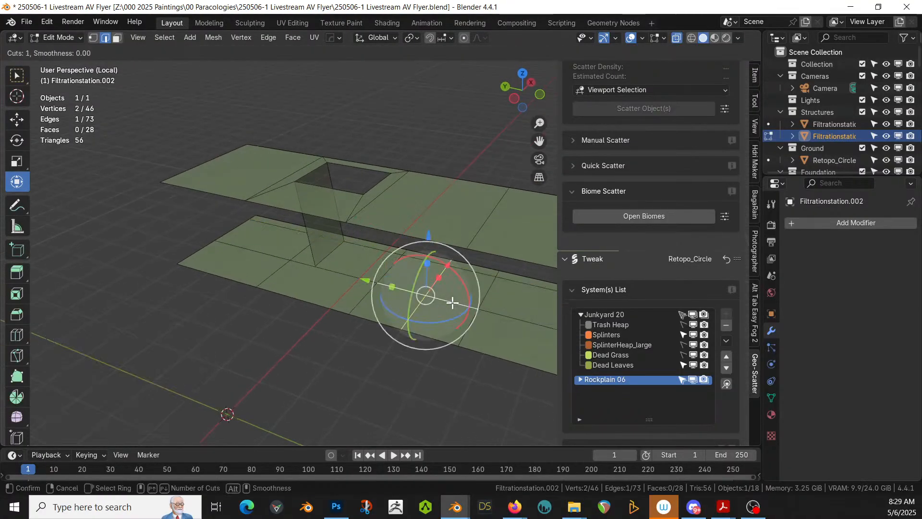
click(453, 302)
click(472, 311)
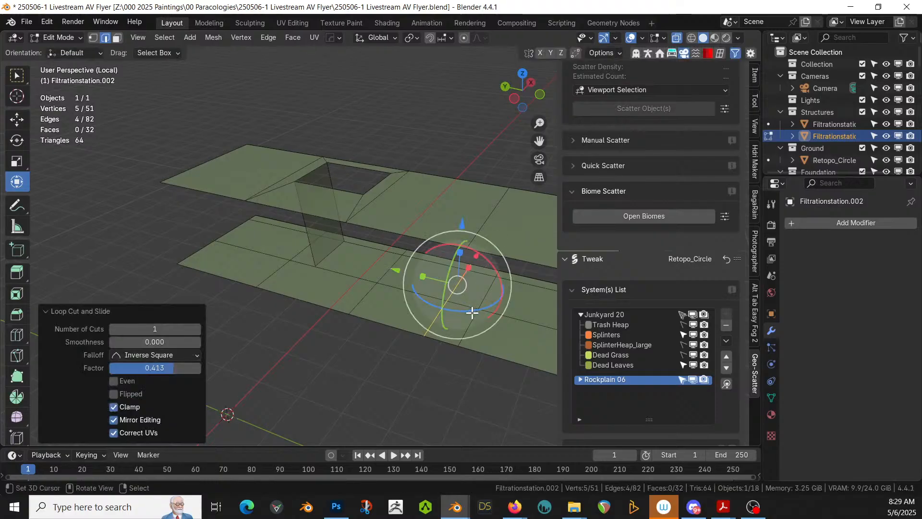
- Delete the middle face on the +Y side of the new crosswise cut to open a stair hole, and turn X-ray off
middle_drag(473, 312, 430, 283)
key(3)
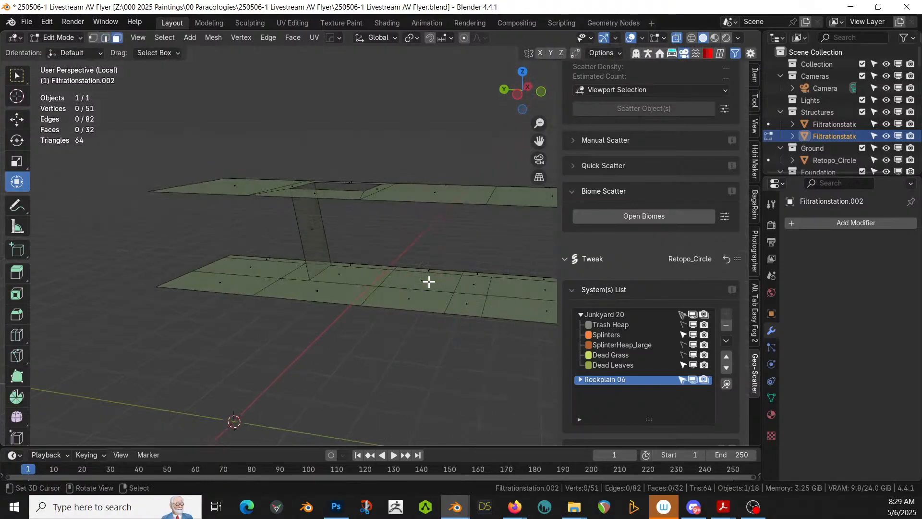
click(428, 281)
key(x)
click(429, 284)
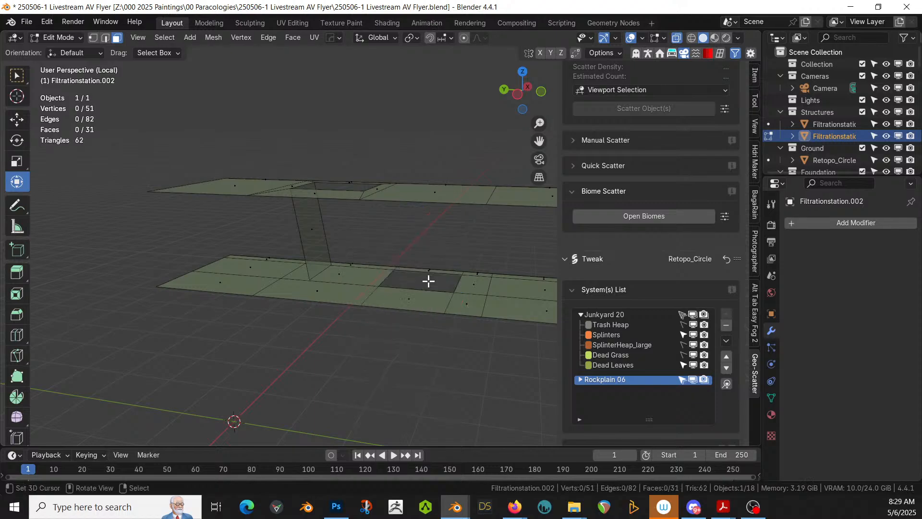
key(alt+z)
- Show the full scene and extrude the lower hole's +Y edge about 2.07 m down along Z to the ground
key(KP_Divide)
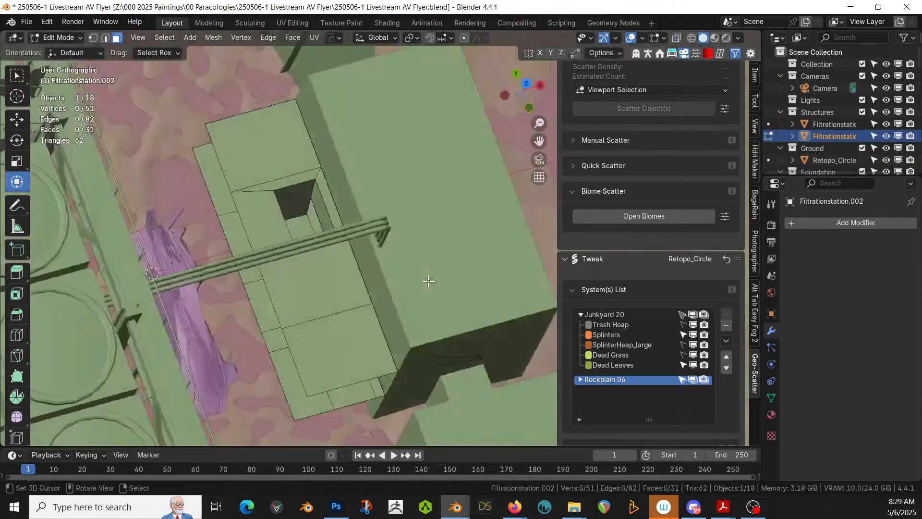
middle_drag(428, 281, 330, 206)
key(2)
click(282, 236)
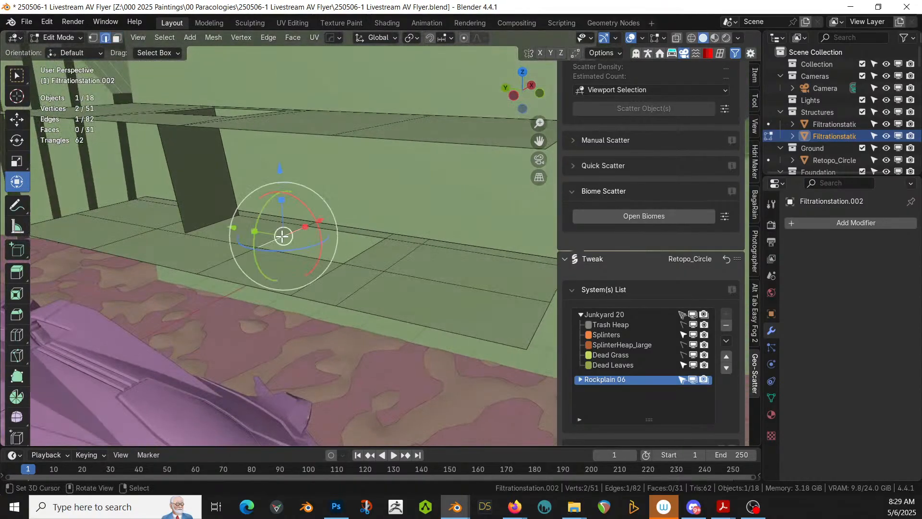
key(e)
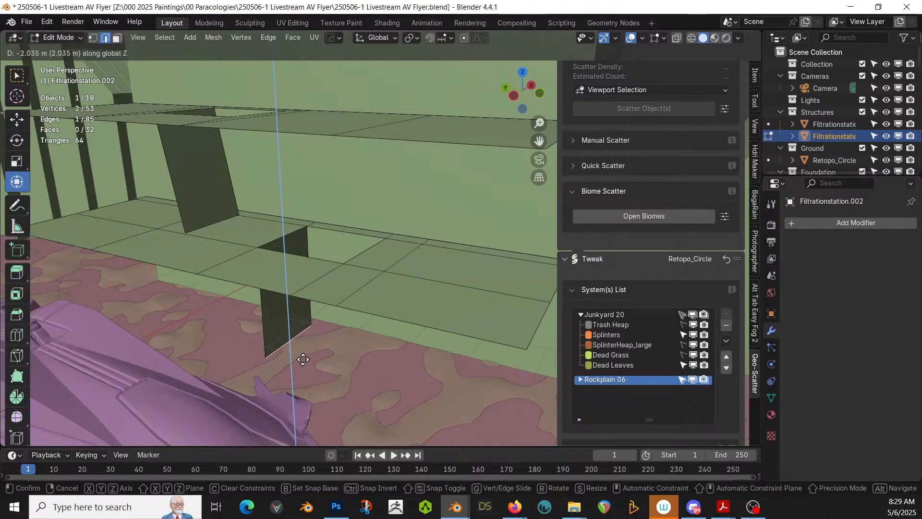
click(303, 361)
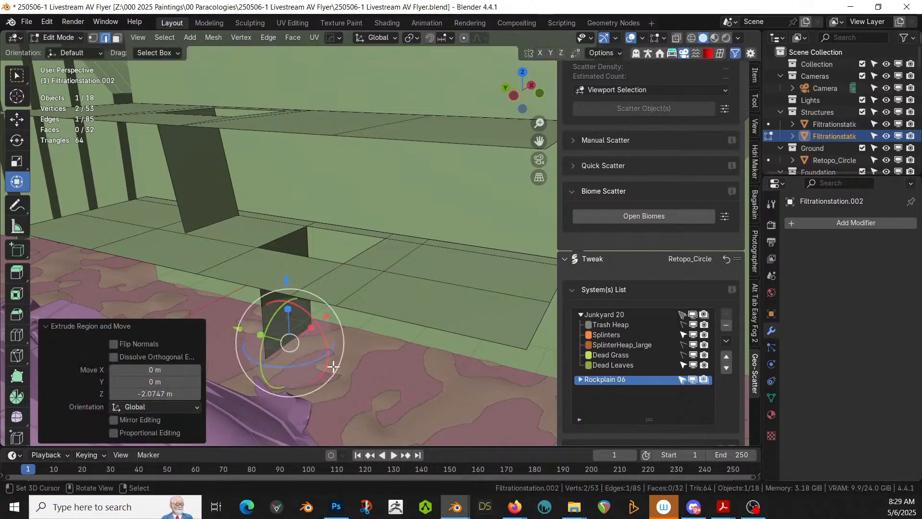
- Slant the lower extruded panel by moving its bottom edge about -0.5 m along global Y, then isolate the walkways again
key(g)
key(y)
click(358, 376)
scroll(357, 375, down, 3)
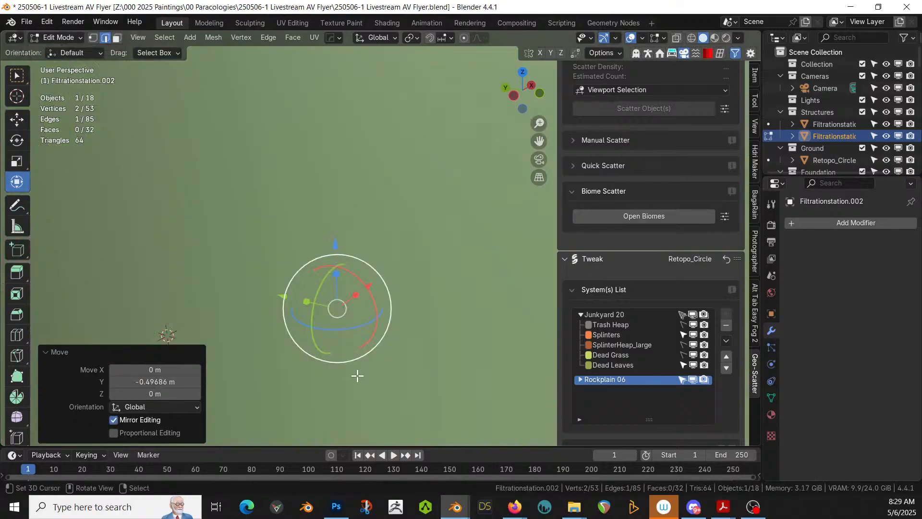
scroll(365, 384, down, 3)
key(KP_Divide)
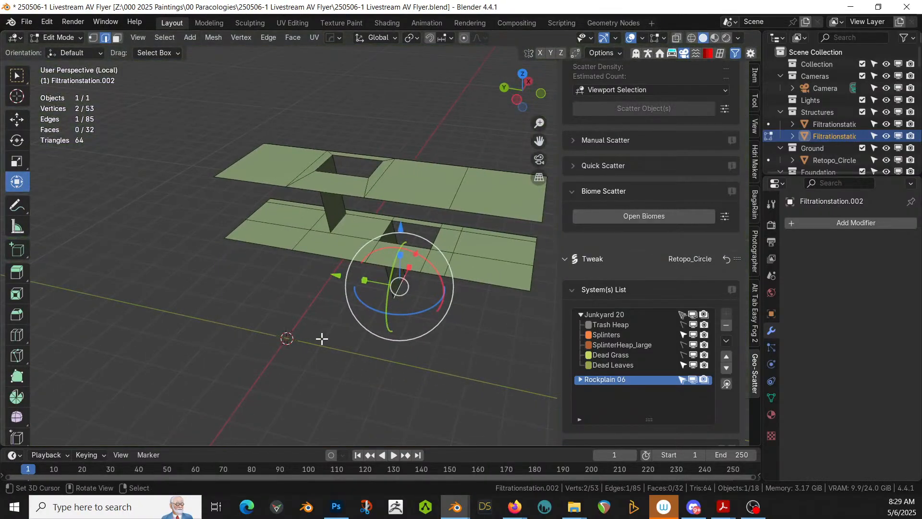
- Dissolve the lengthwise edges across the lower walkway's solid panels, leaving out the edge that borders the stair hole
middle_drag(322, 339, 331, 318)
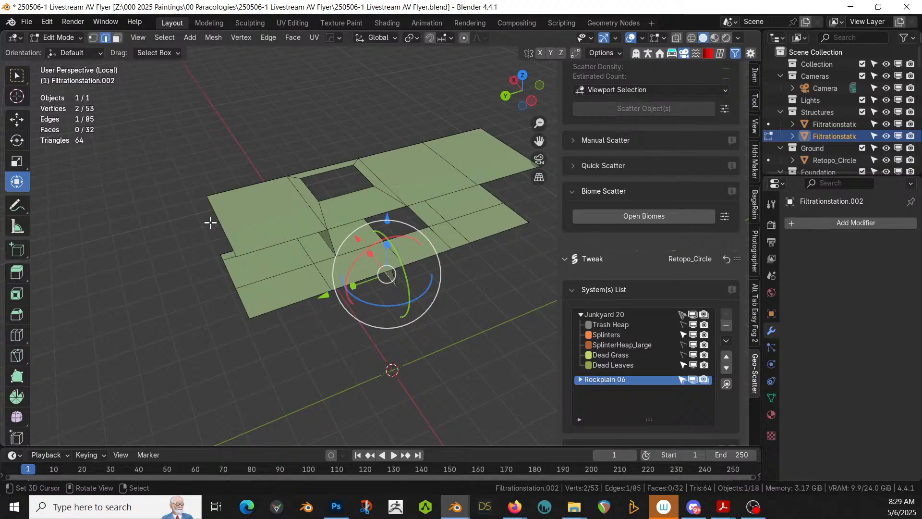
middle_drag(298, 233, 383, 243)
middle_drag(307, 283, 331, 255)
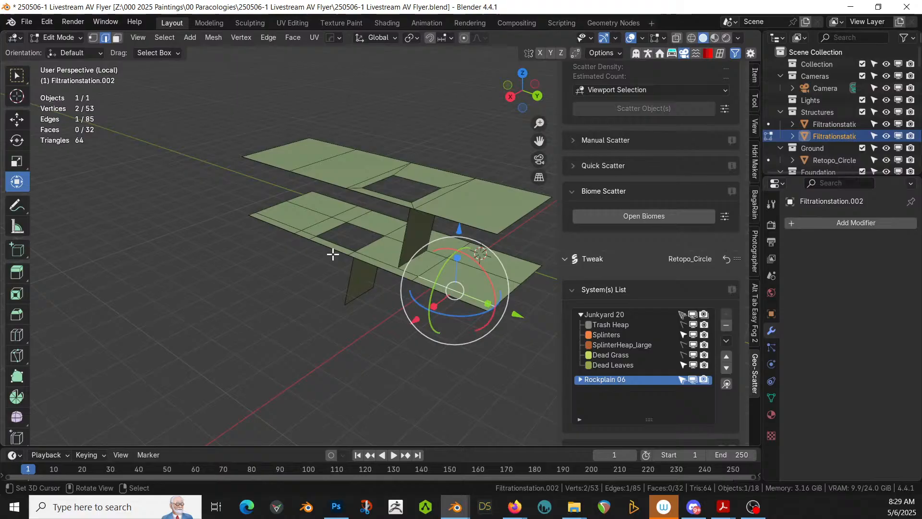
shift+right_click(377, 258)
shift+right_click(401, 242)
shift+right_click(473, 269)
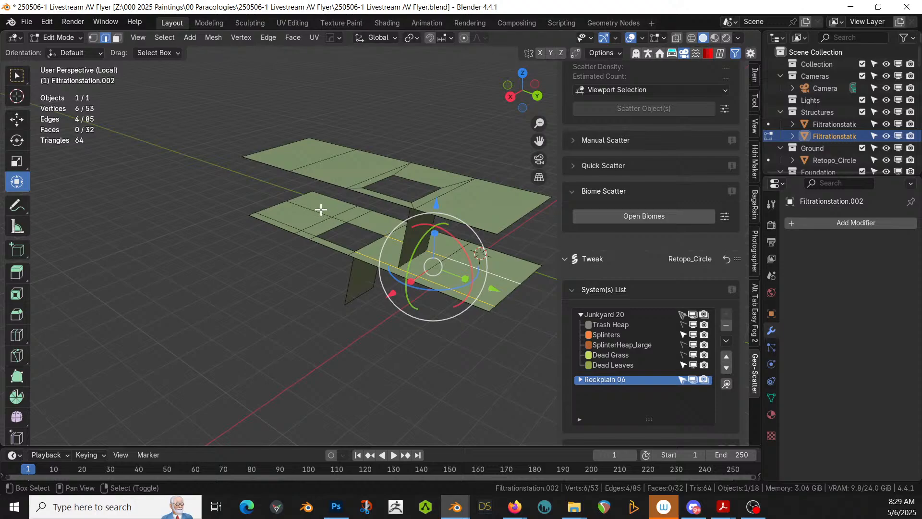
shift+right_click(304, 223)
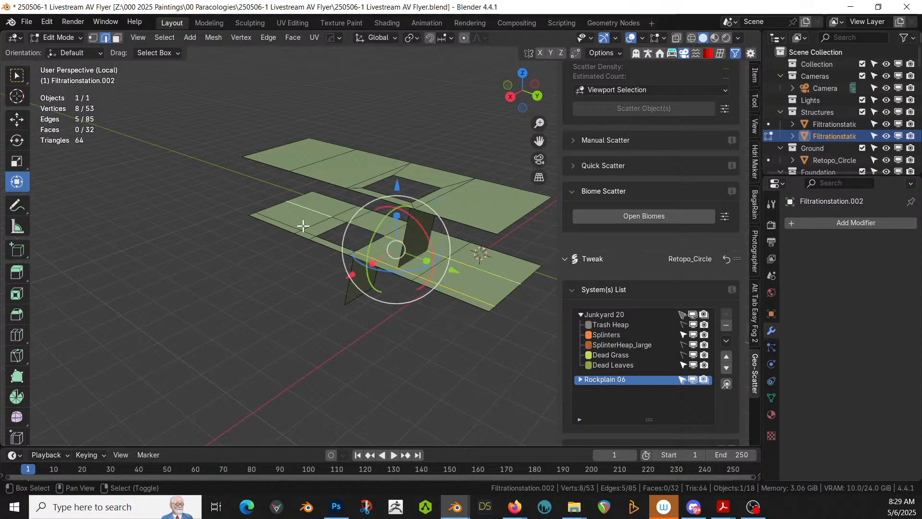
shift+right_click(295, 226)
middle_drag(296, 225, 382, 246)
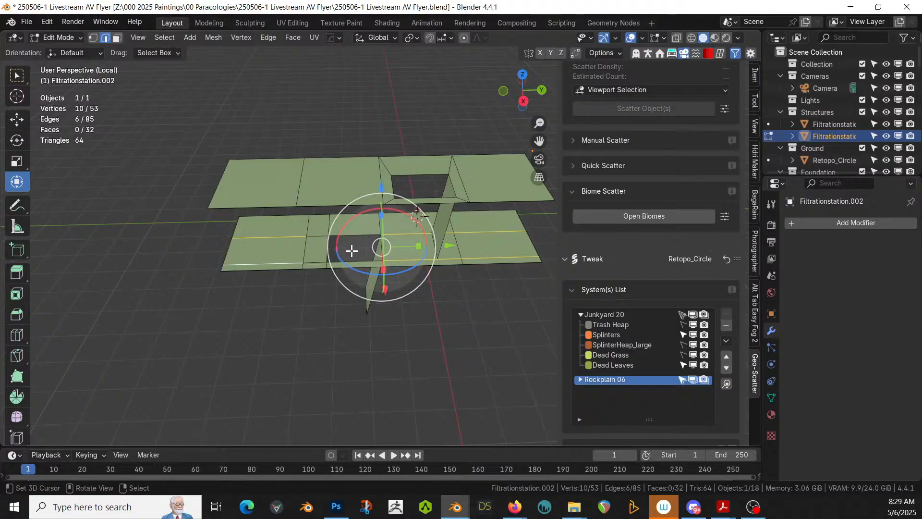
shift+click(322, 233)
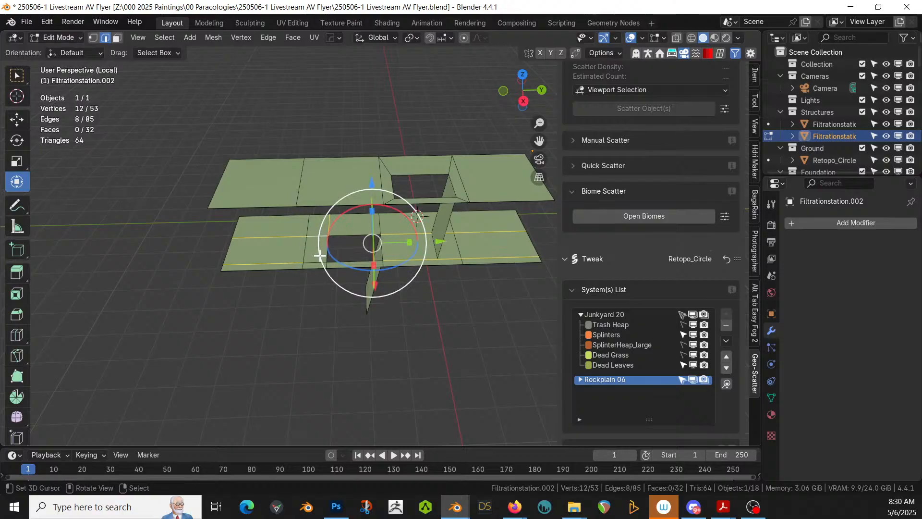
key(ctrl+x)
middle_drag(373, 299, 387, 301)
key(ctrl+z)
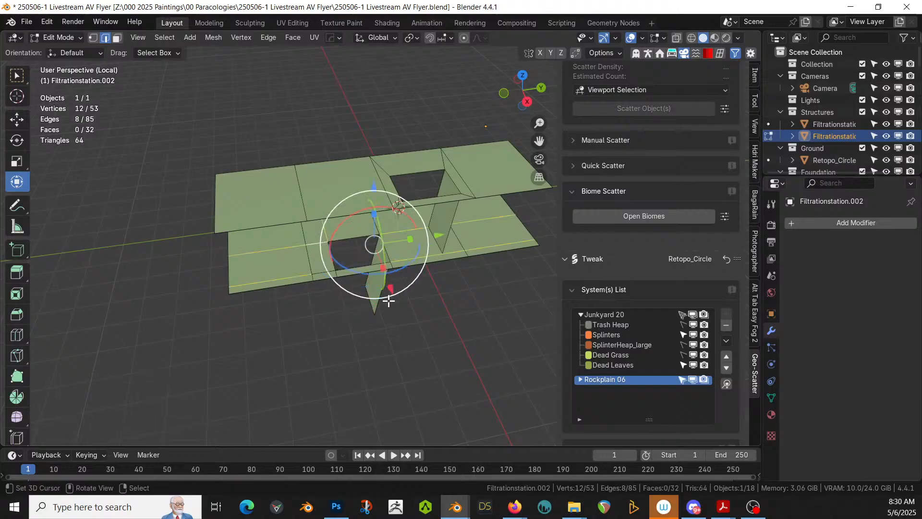
scroll(318, 247, up, 2)
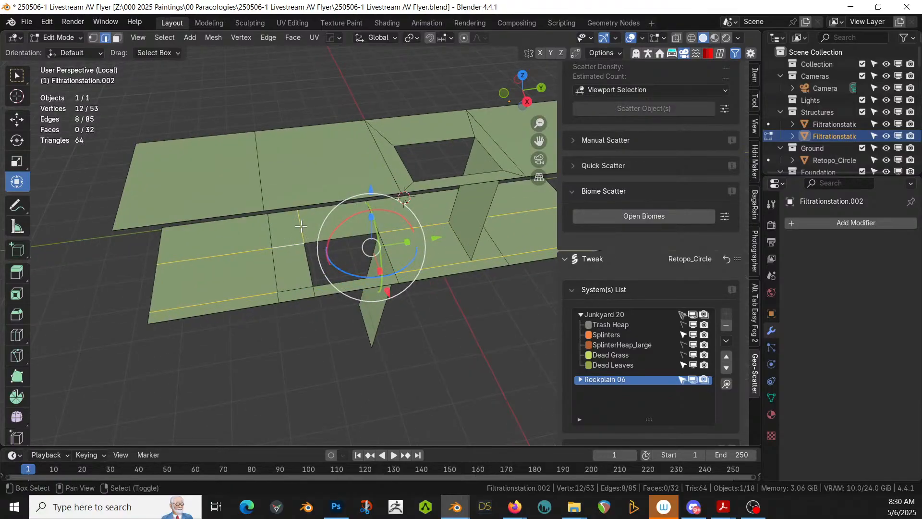
shift+click(315, 246)
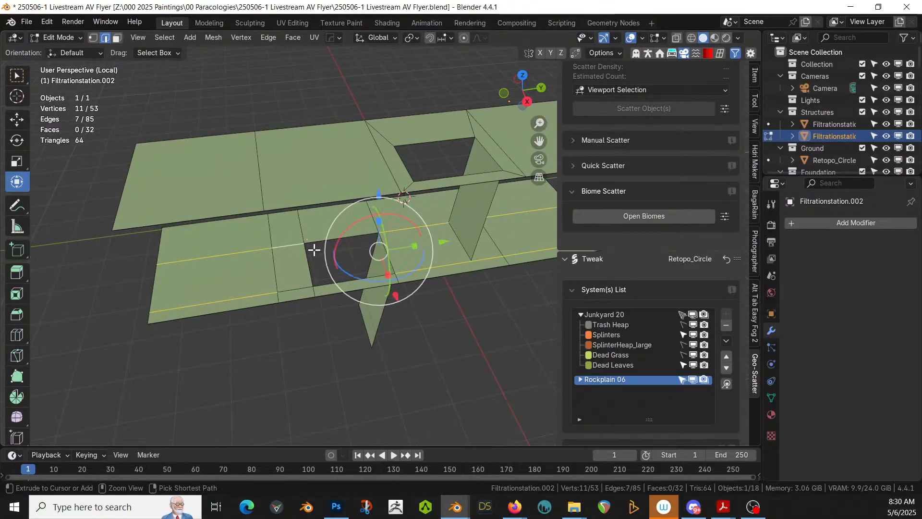
key(ctrl+x)
- Dissolve the leftover lengthwise edge in the narrow section beside the lower walkway's stair hole
middle_drag(336, 268, 271, 289)
click(279, 267)
key(ctrl+x)
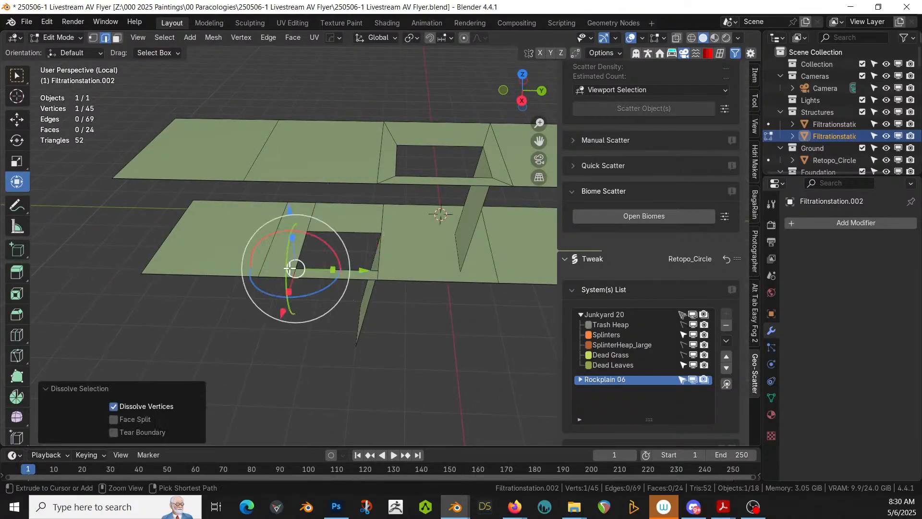
middle_drag(340, 292, 383, 287)
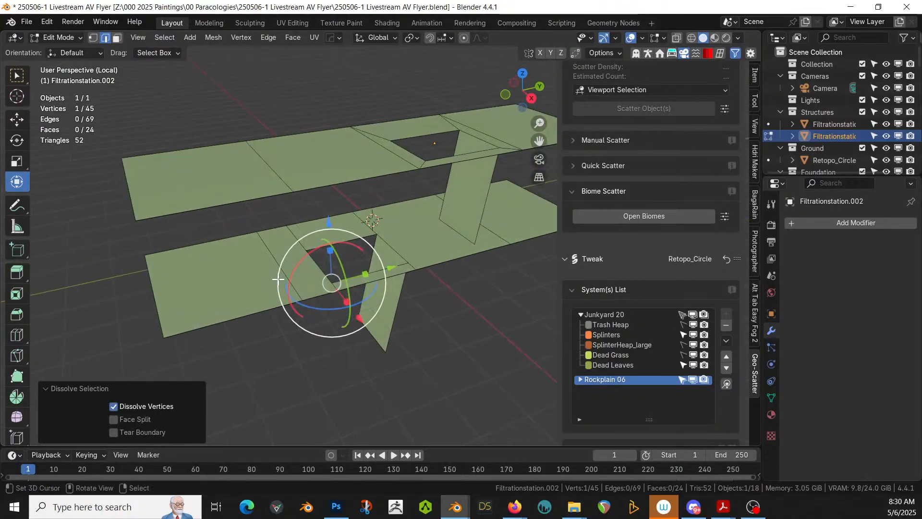
middle_drag(278, 274, 441, 284)
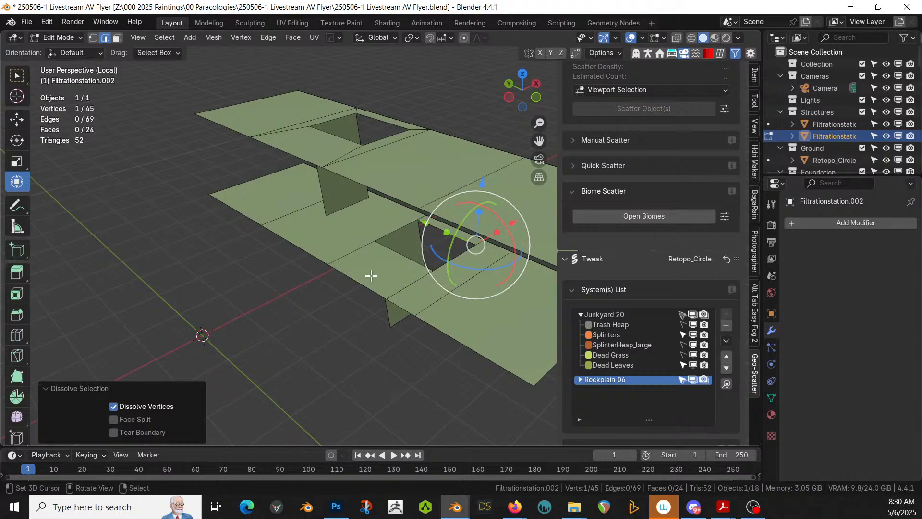
middle_drag(346, 226, 387, 228)
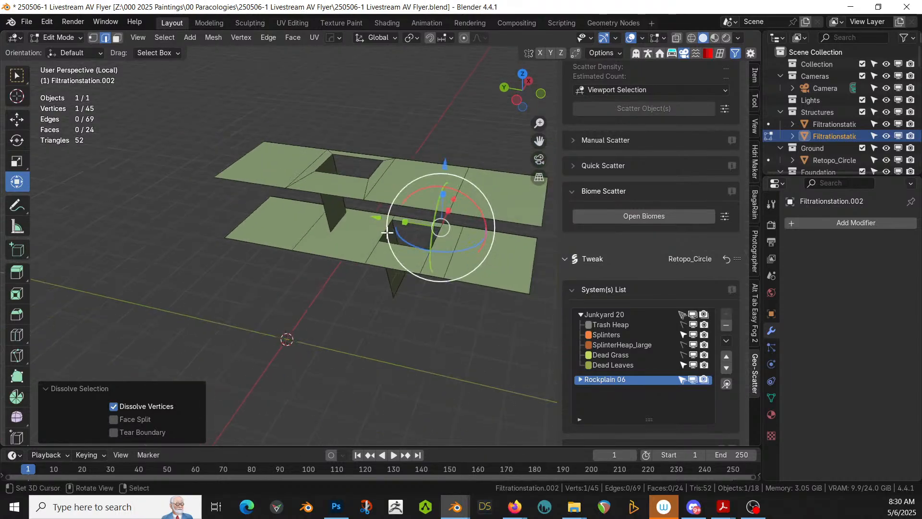
- Show the full scene in Object Mode and copy the Platform Generator modifier from the Steel sample platform to the walkways
key(Tab)
key(Tab)
key(Tab)
key(KP_Divide)
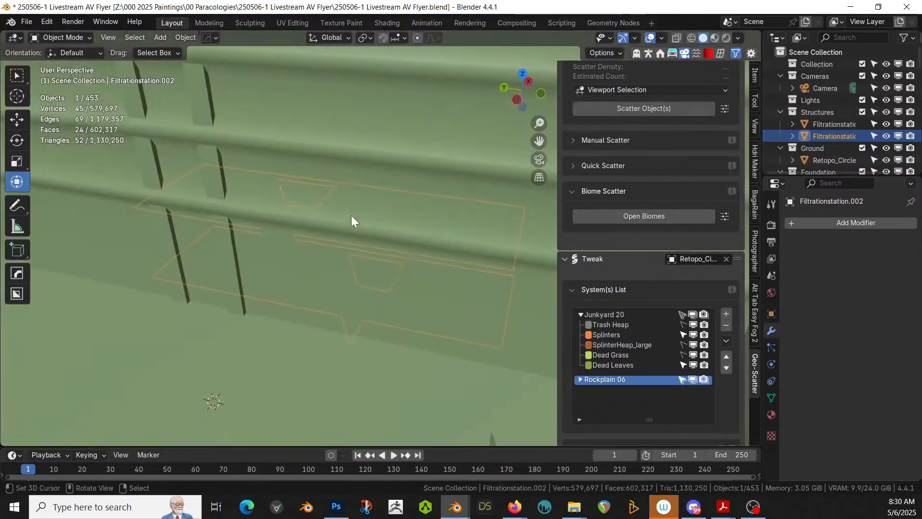
scroll(363, 184, down, 15)
middle_drag(364, 188, 544, 237)
click(238, 275)
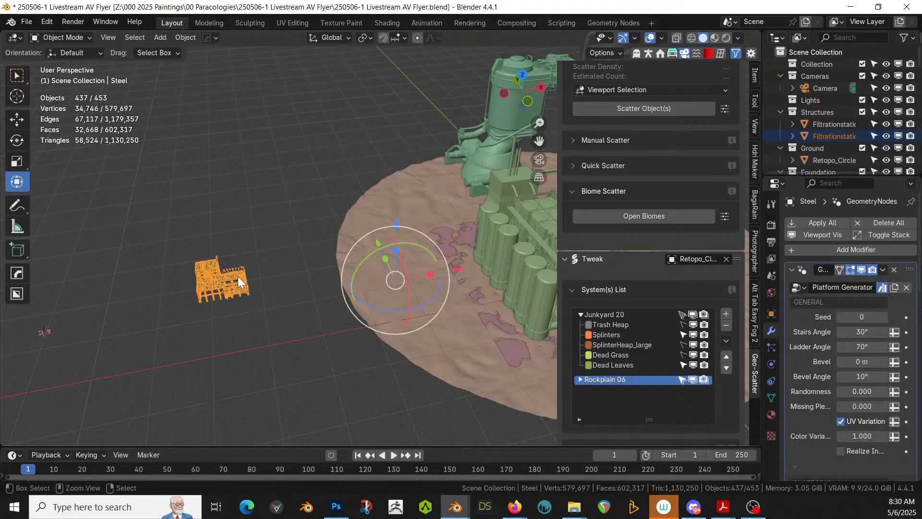
key(ctrl+l)
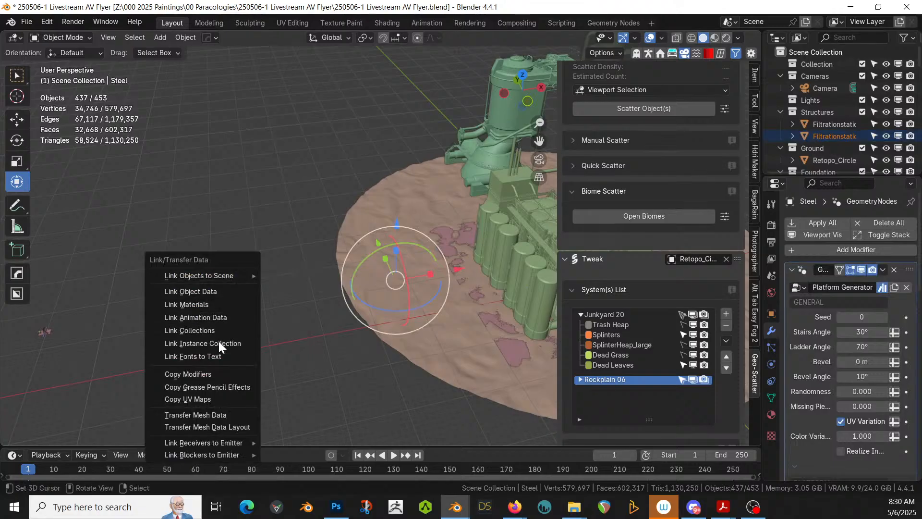
click(211, 372)
- Delete the Steel sample platform outside the ground disc, and select and frame the walkways in the alley
right_click(207, 278)
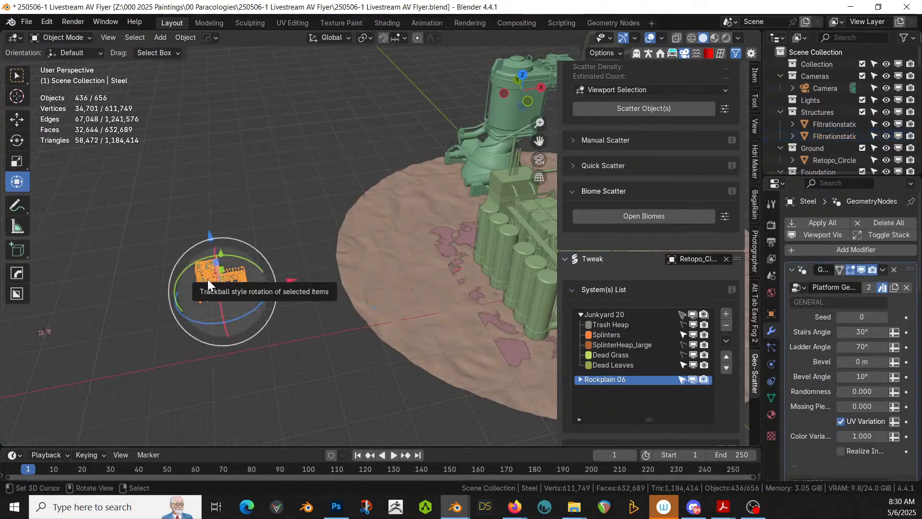
key(Delete)
shift+middle_drag(323, 287, 28, 295)
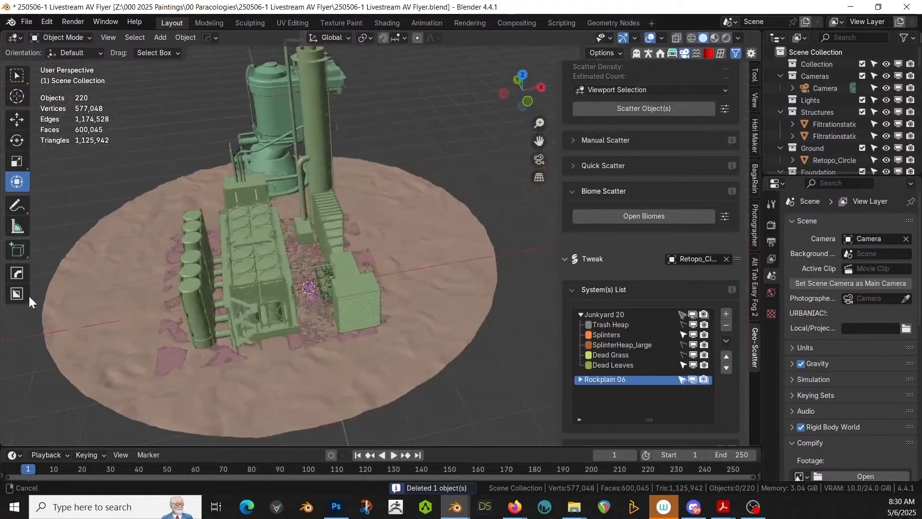
right_click(322, 276)
key(KP_Decimal)
middle_drag(322, 276, 339, 241)
scroll(854, 365, down, 2)
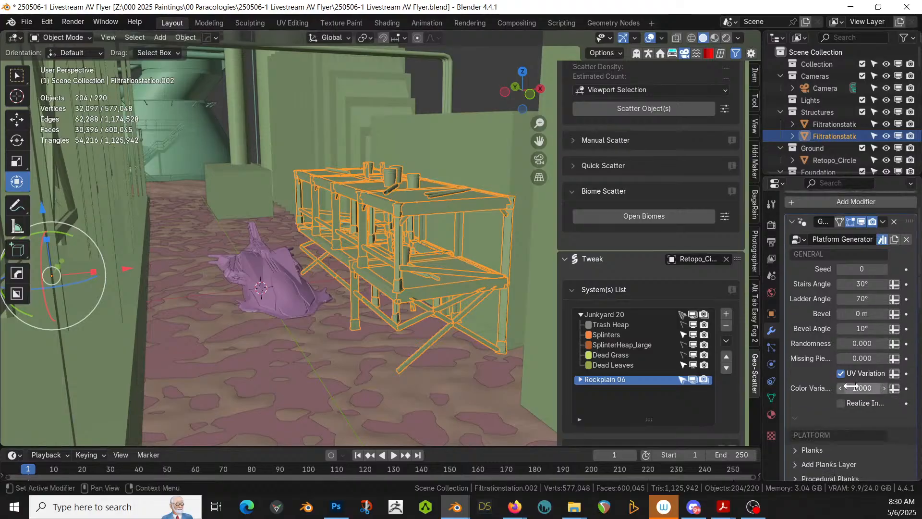
- Set the terrain collection in the Platform Generator's Base settings to Foundation
scroll(852, 385, down, 9)
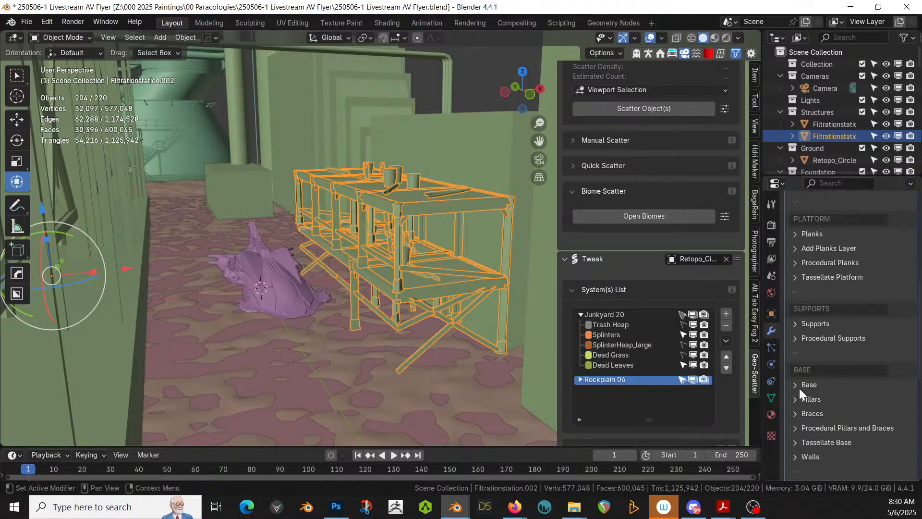
click(798, 385)
scroll(821, 386, down, 2)
click(848, 360)
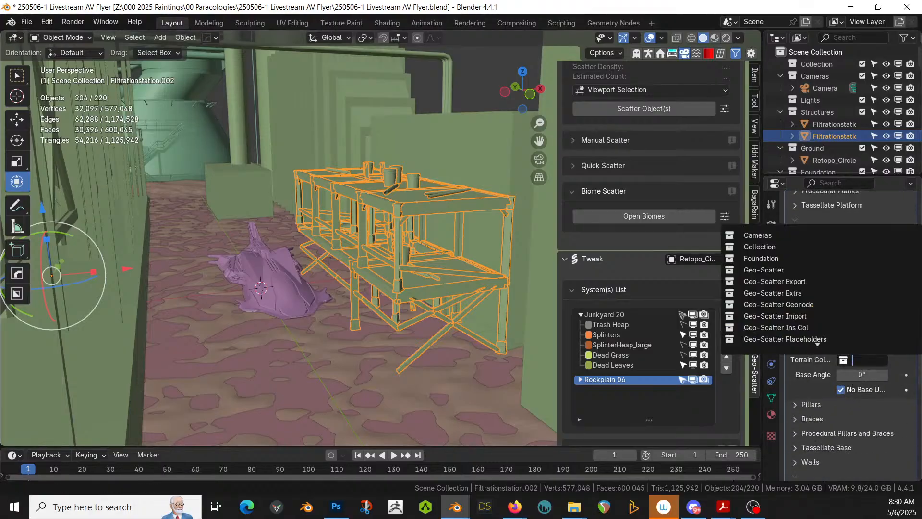
text(Gro)
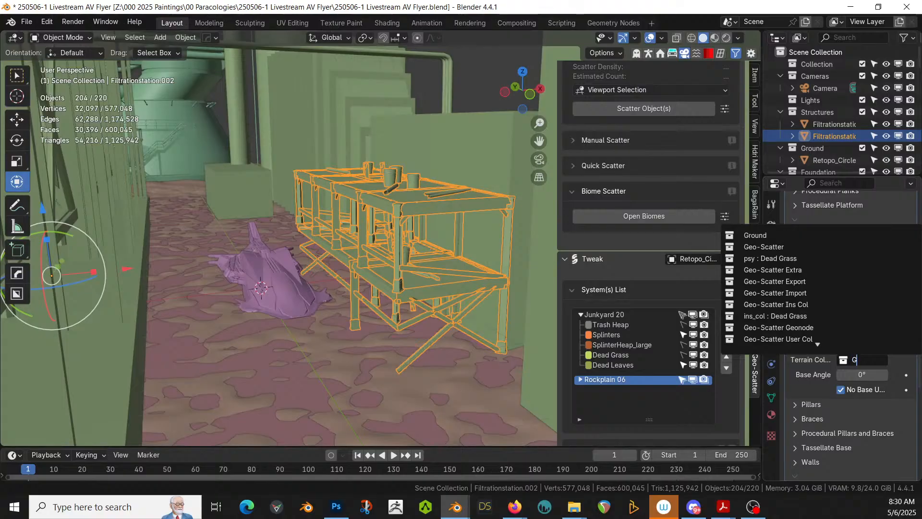
key(BackSpace)
key(BackSpace)
key(BackSpace)
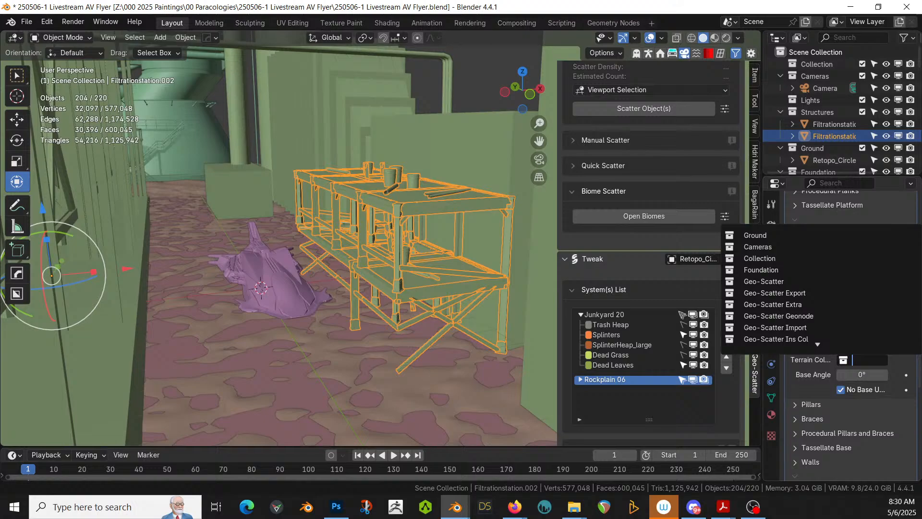
text(Fou)
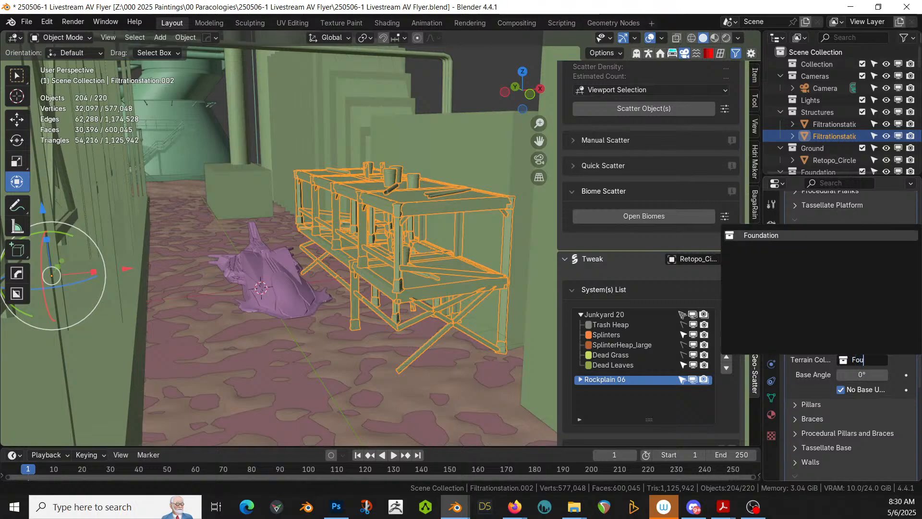
click(758, 235)
- Isolate the walkways and turn off the Platform Generator's display in Edit Mode, finishing in Object Mode
middle_drag(519, 254, 421, 242)
key(KP_Divide)
key(Tab)
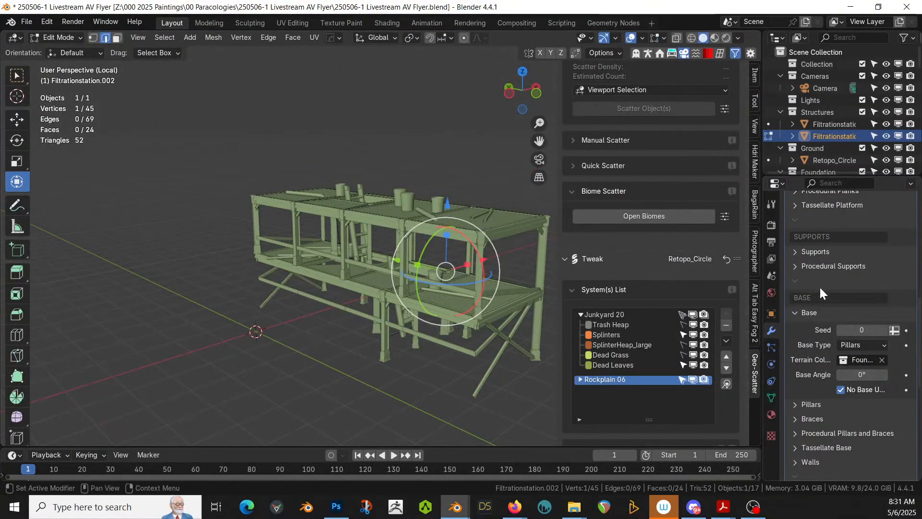
scroll(828, 277, up, 15)
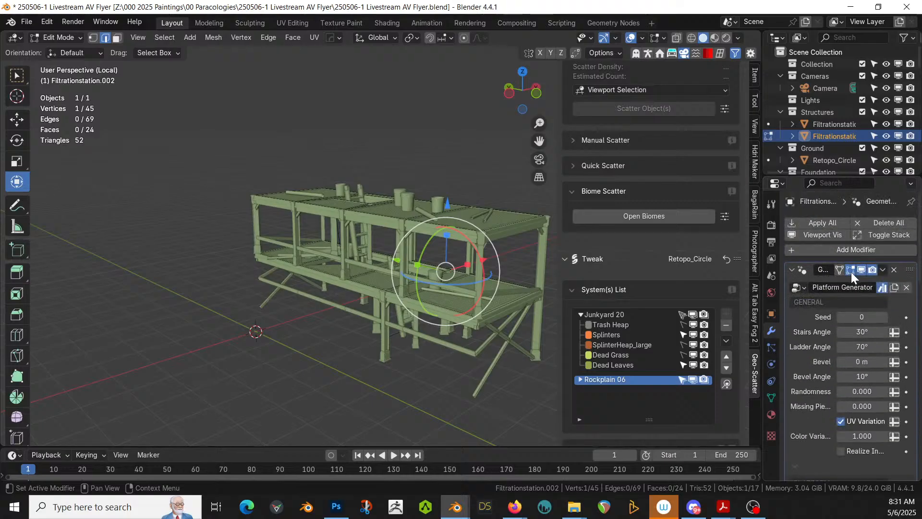
click(850, 269)
middle_drag(364, 294, 491, 329)
key(Tab)
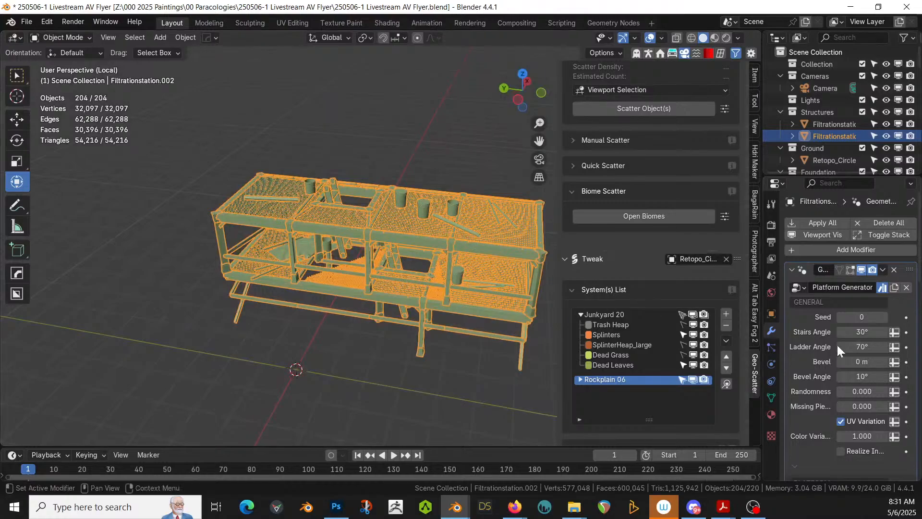
- Clear the scatter collection in the Platform Generator's Scatter on Platform settings
scroll(850, 358, down, 8)
scroll(850, 358, down, 10)
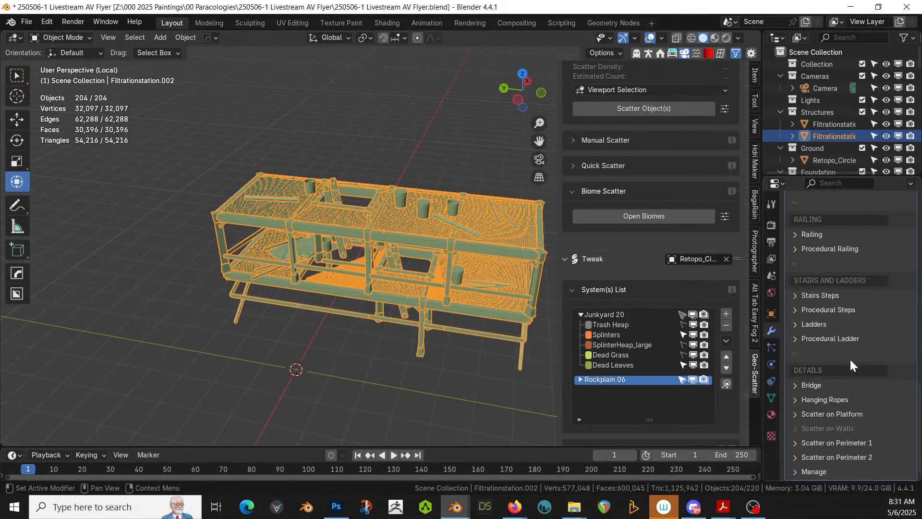
click(795, 413)
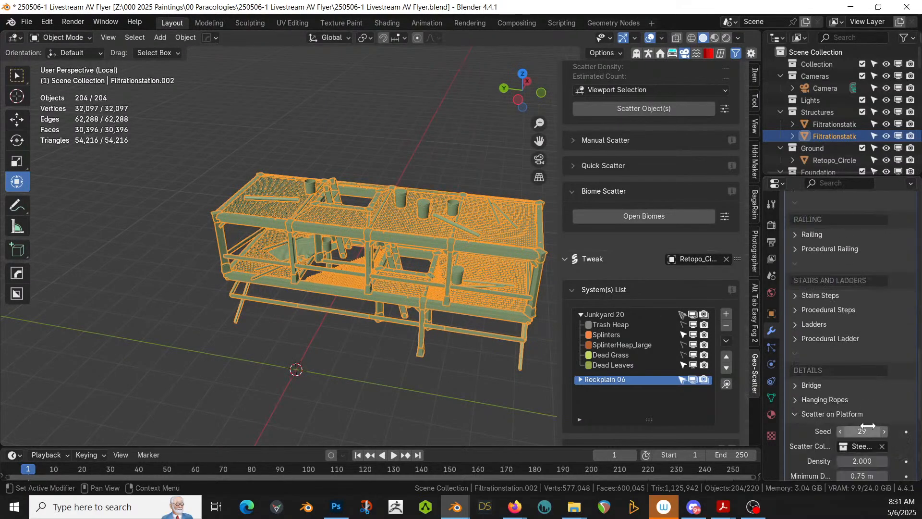
middle_drag(548, 365, 395, 310)
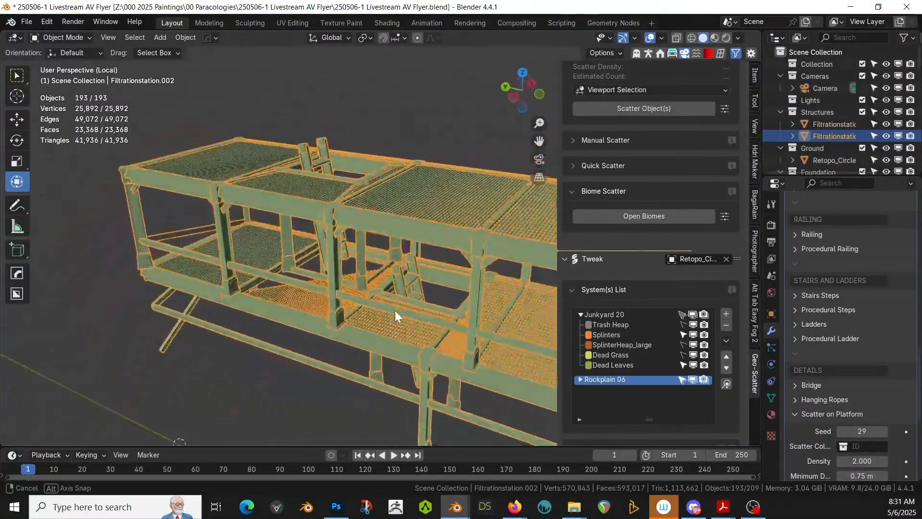
- Knife-cut the walkway mesh's upper deck along Y from the stair opening's -X corner to the deck's +Y end
key(Tab)
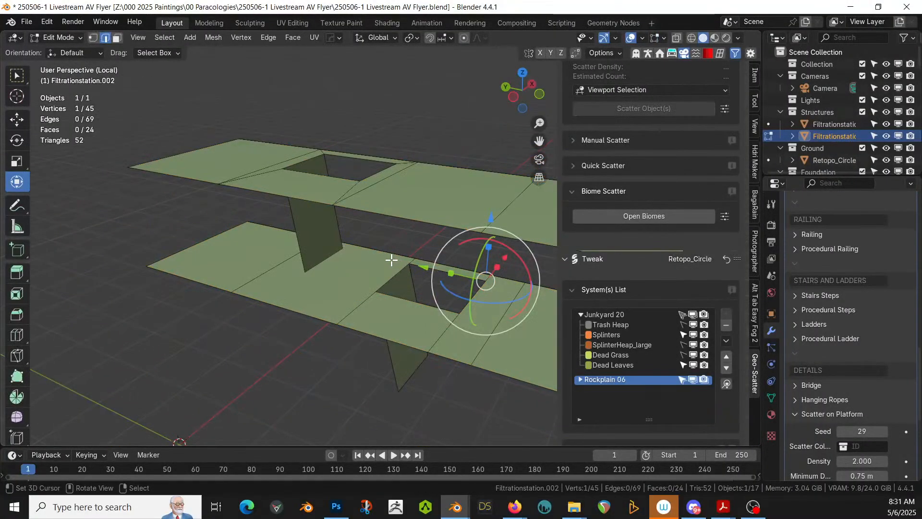
middle_drag(391, 260, 446, 272)
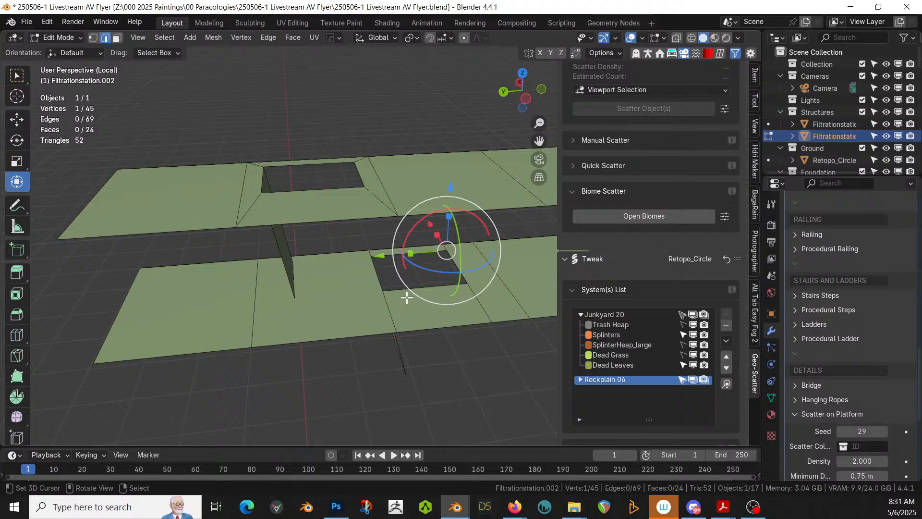
key(KP_7)
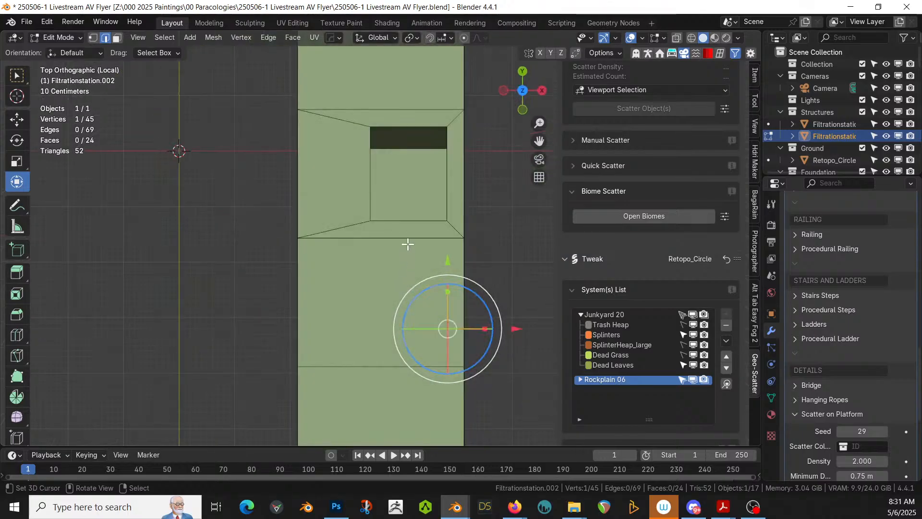
shift+middle_drag(408, 245, 420, 368)
key(k)
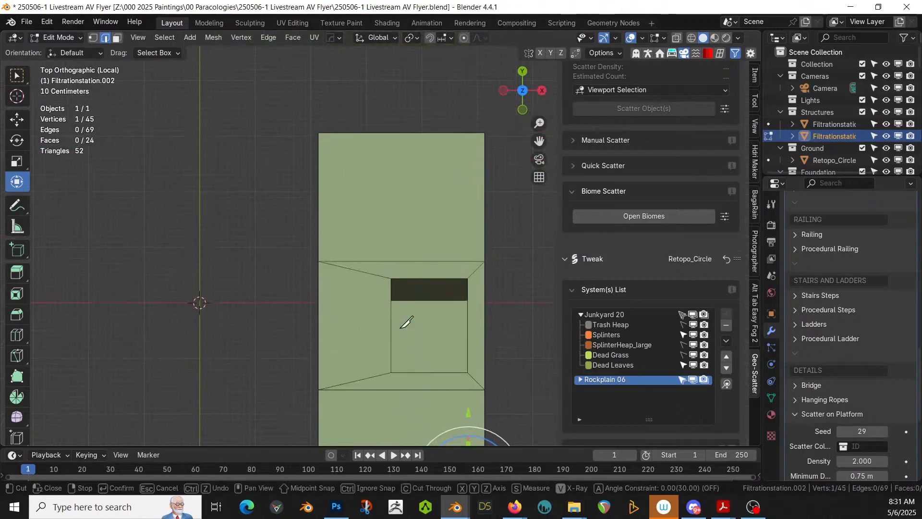
click(397, 277)
key(y)
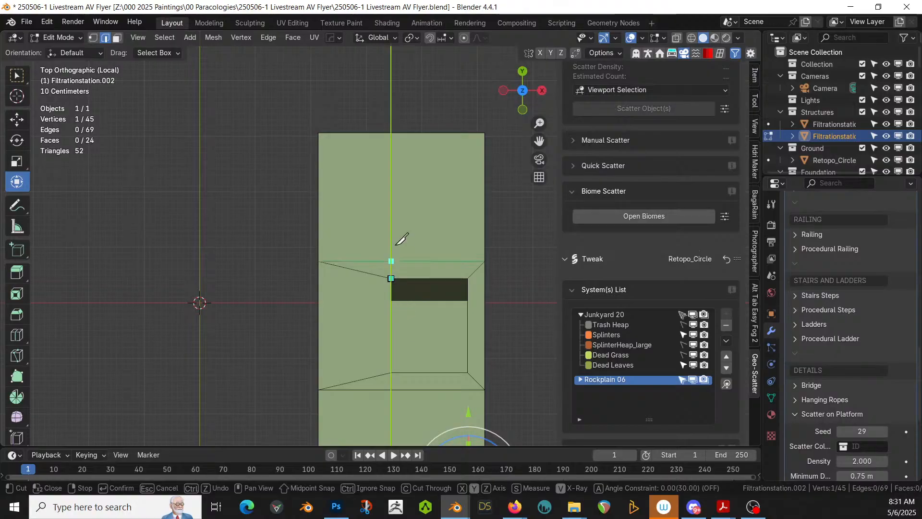
click(391, 132)
key(Return)
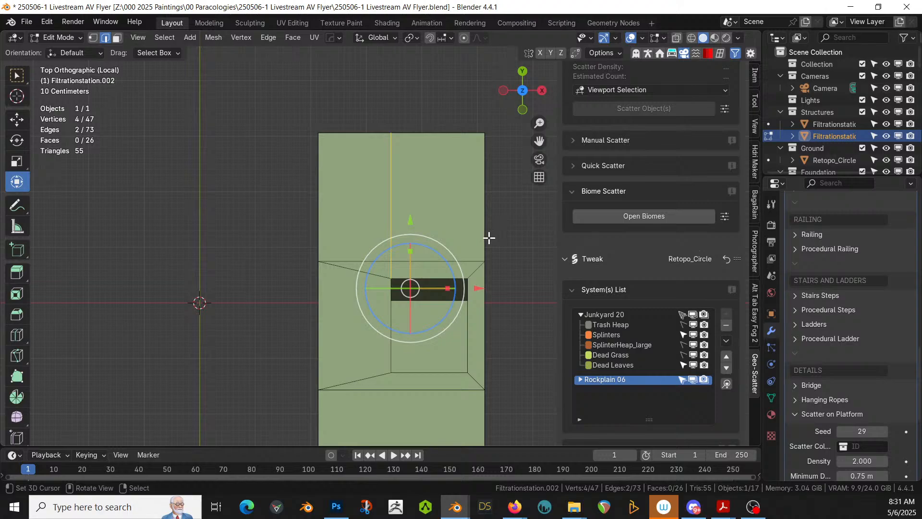
- Knife-cut the upper deck along Y from the stair opening's +X corner to the deck's +Y end
key(k)
click(468, 278)
key(y)
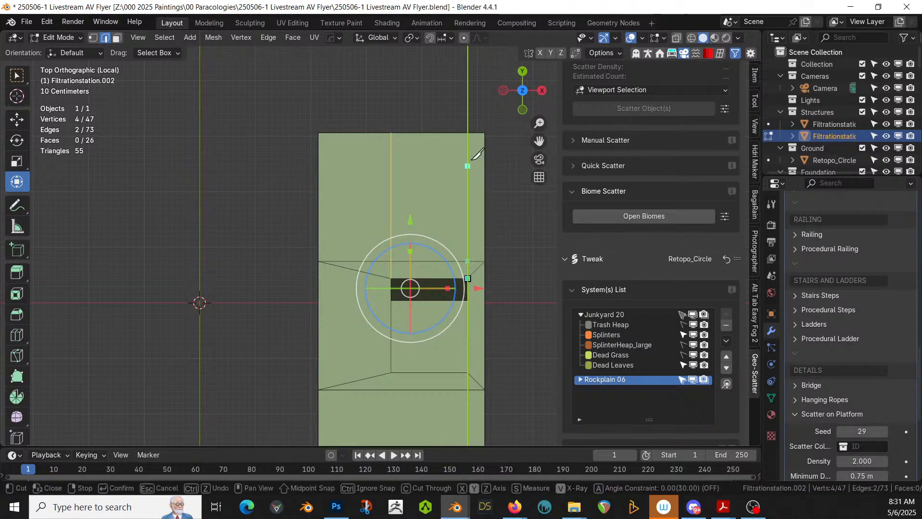
click(469, 133)
key(Return)
- Knife-cut the upper deck along Y from the stair opening's -X corner to the deck's -Y end
shift+middle_drag(498, 329, 490, 160)
key(k)
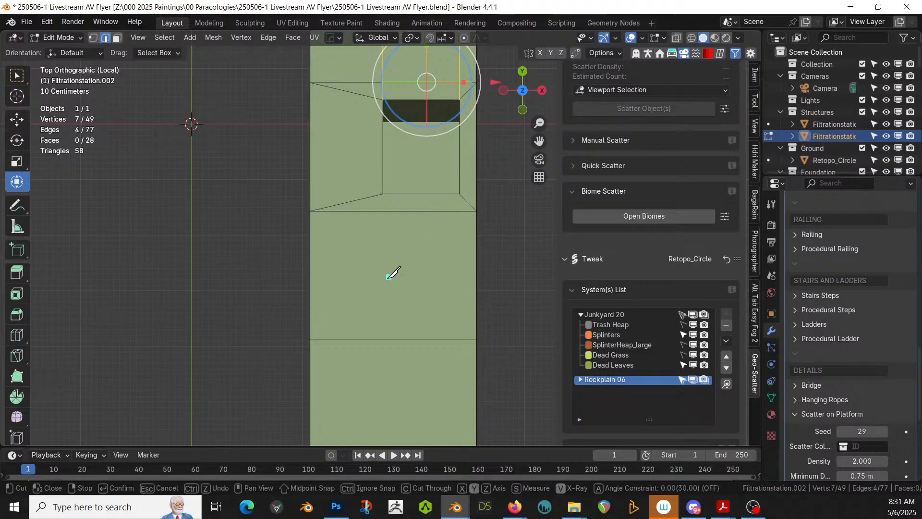
click(383, 194)
key(y)
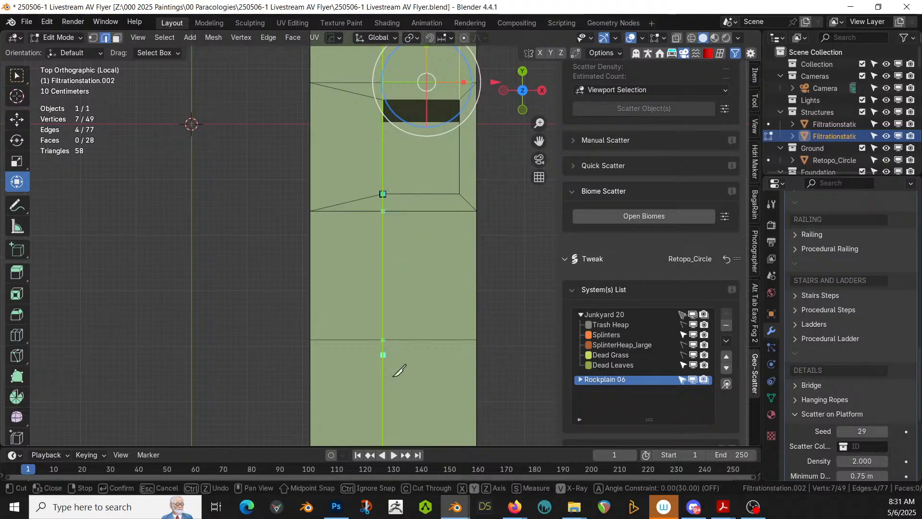
key(Return)
- Knife-cut the upper deck along Y from the stair opening's +X corner to the deck's -Y end
scroll(433, 463, down, 4)
scroll(374, 315, down, 3)
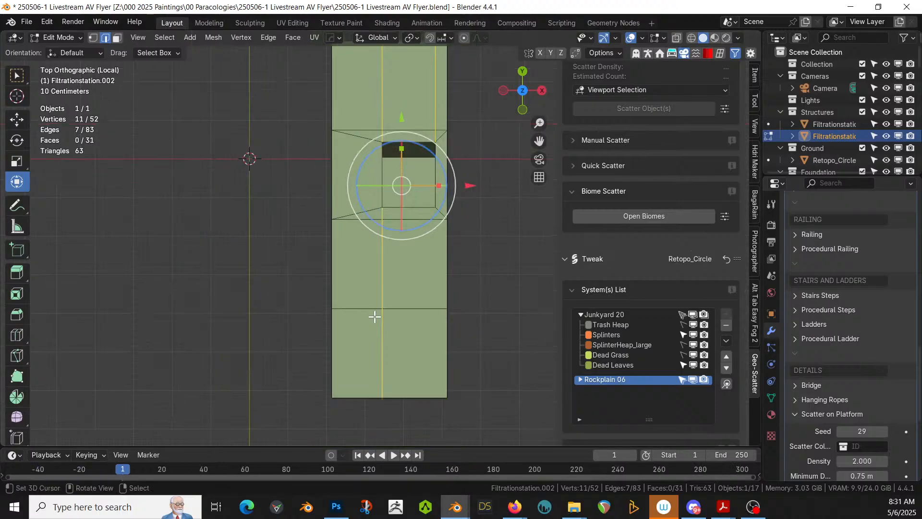
scroll(377, 321, up, 2)
key(k)
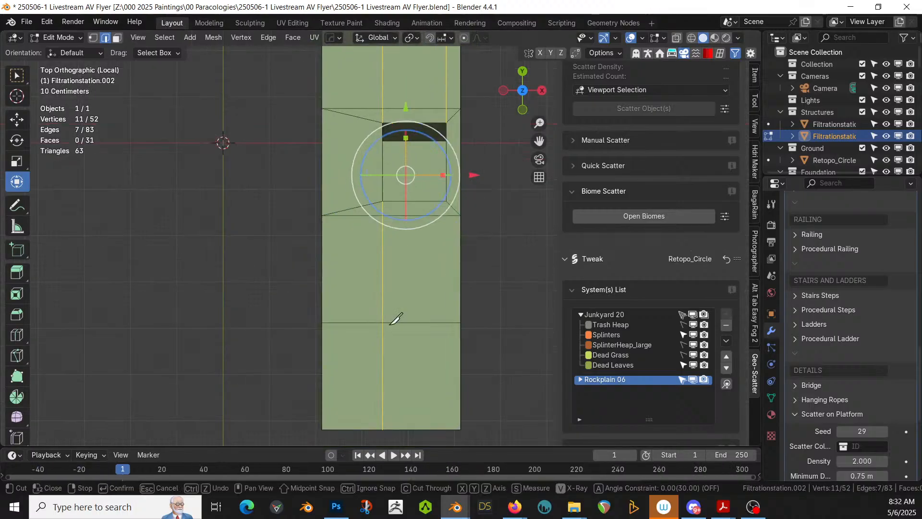
click(446, 200)
key(y)
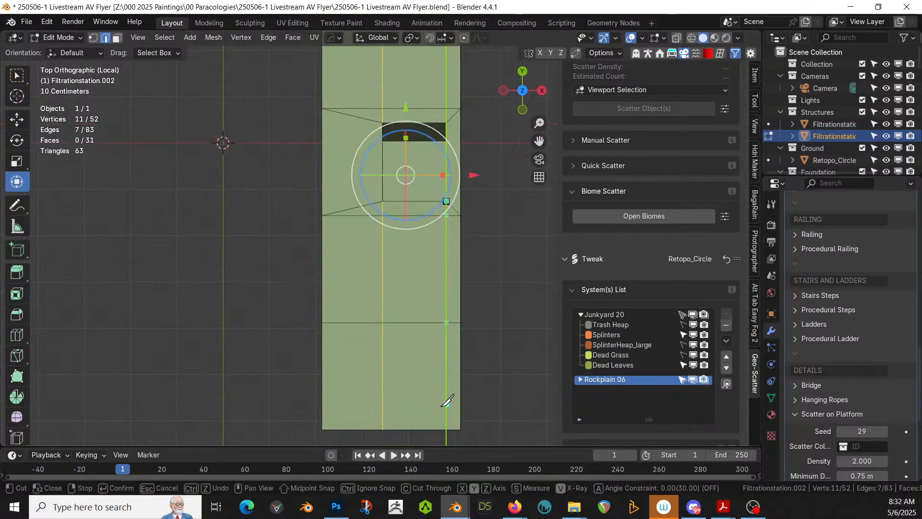
click(447, 427)
key(Return)
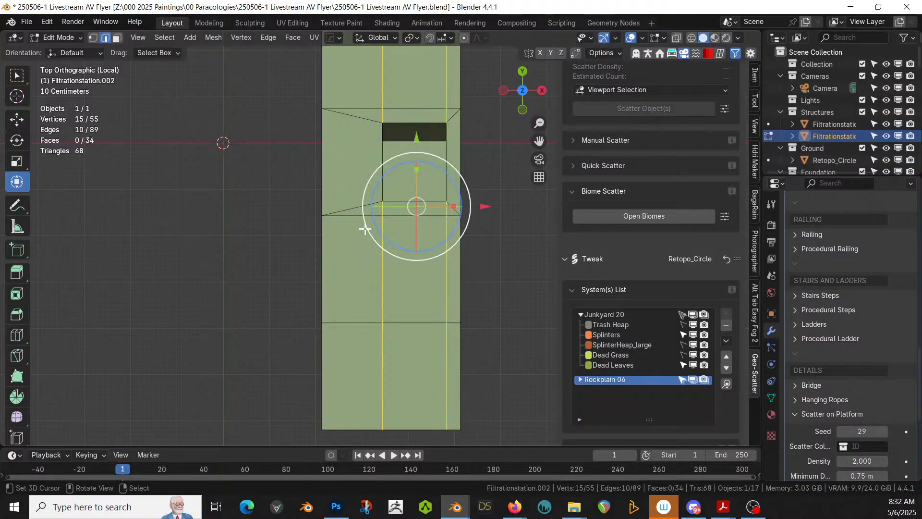
- Dissolve the four diagonal edges at the corners of the upper deck's stair opening
click(366, 204)
shift+click(363, 117)
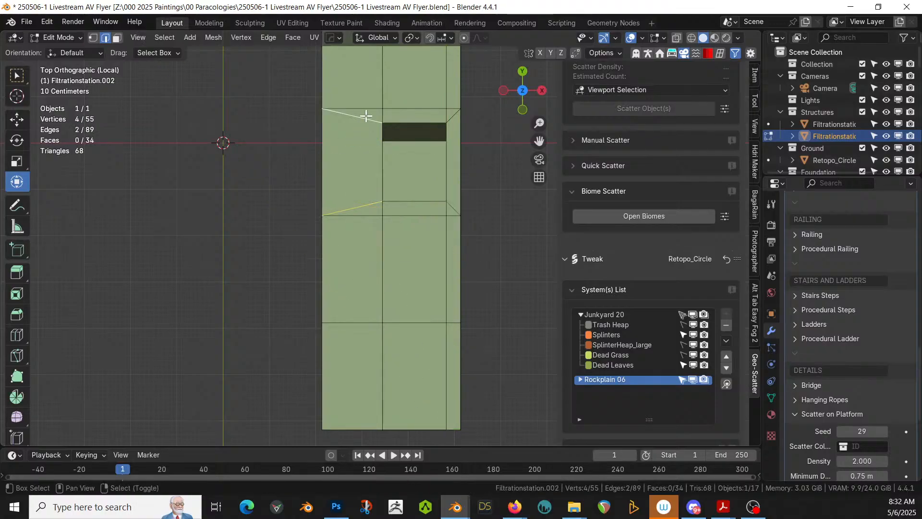
shift+click(453, 114)
key(ctrl+x)
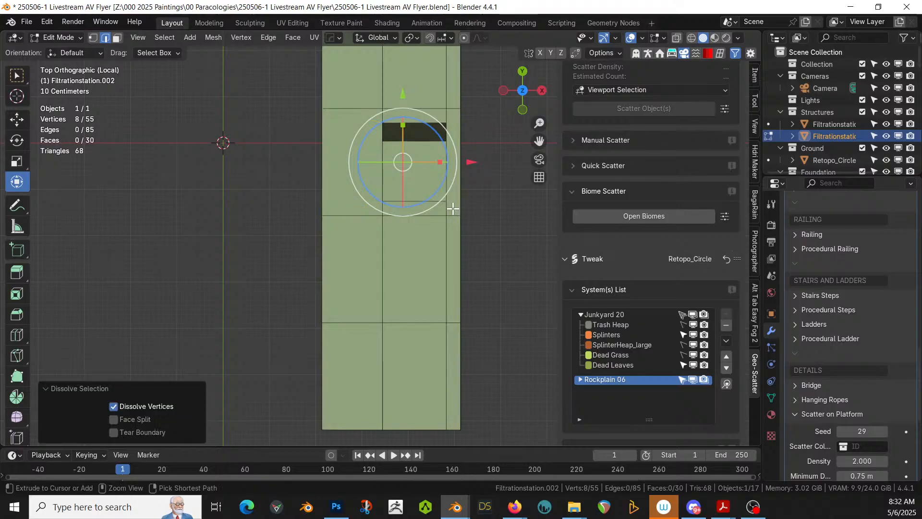
- Select the whole linked upper deck in face mode and hide it to expose the lower deck
key(KP_5)
middle_drag(430, 256, 592, 151)
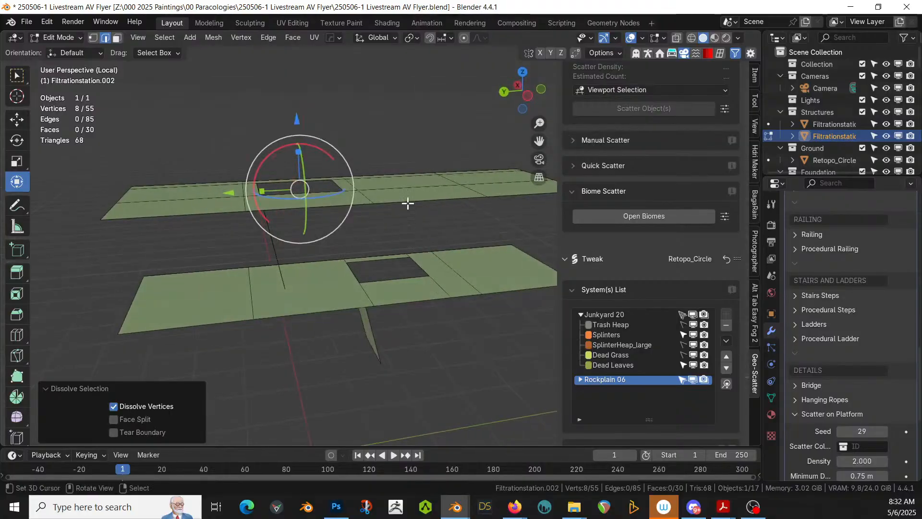
key(3)
click(420, 192)
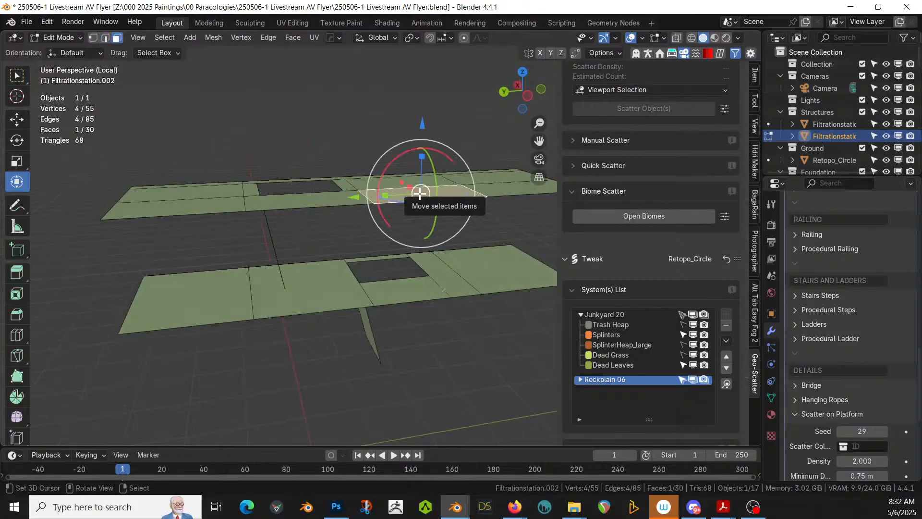
key(l)
key(h)
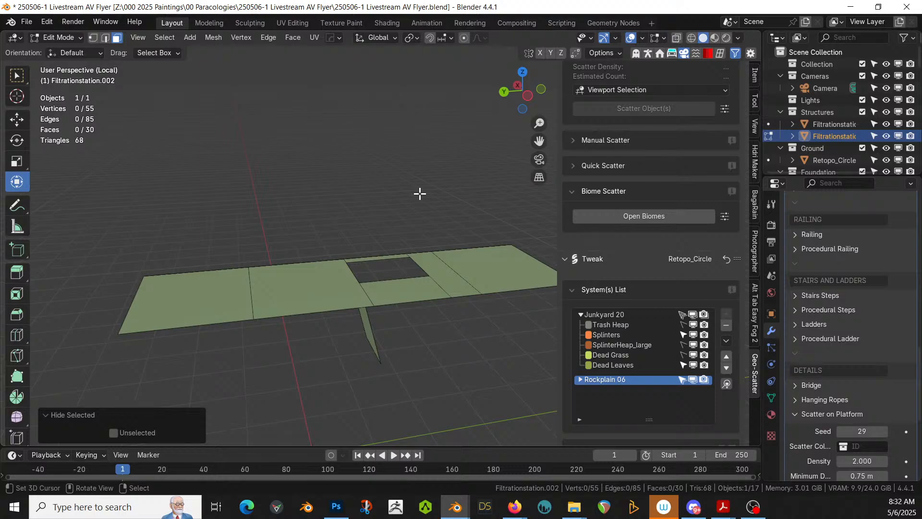
- Knife-cut the lower deck from above along Y, from the stair opening's -X corner to the deck's +Y end
key(KP_7)
scroll(397, 299, down, 1)
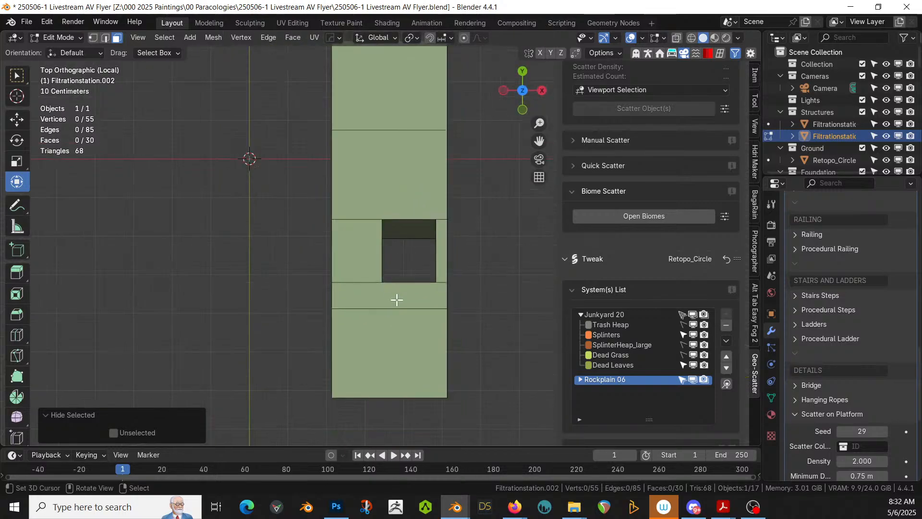
shift+middle_drag(397, 300, 395, 338)
key(k)
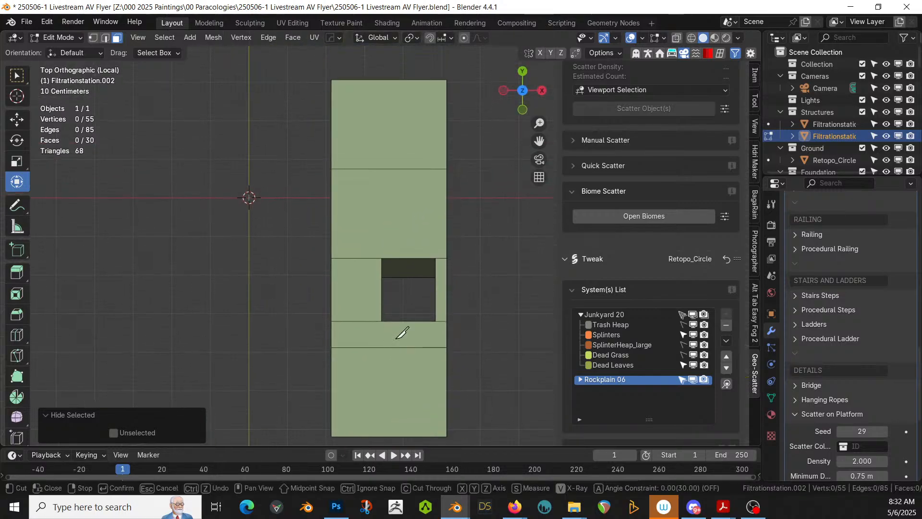
click(381, 258)
key(y)
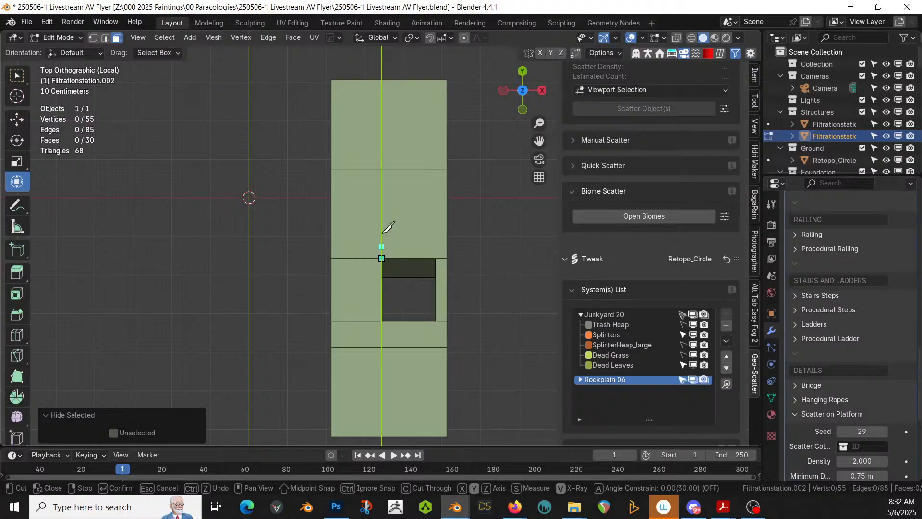
click(388, 81)
key(Return)
- Knife-cut the lower deck along Y from the stair opening's +X corner to the deck's +Y end
key(k)
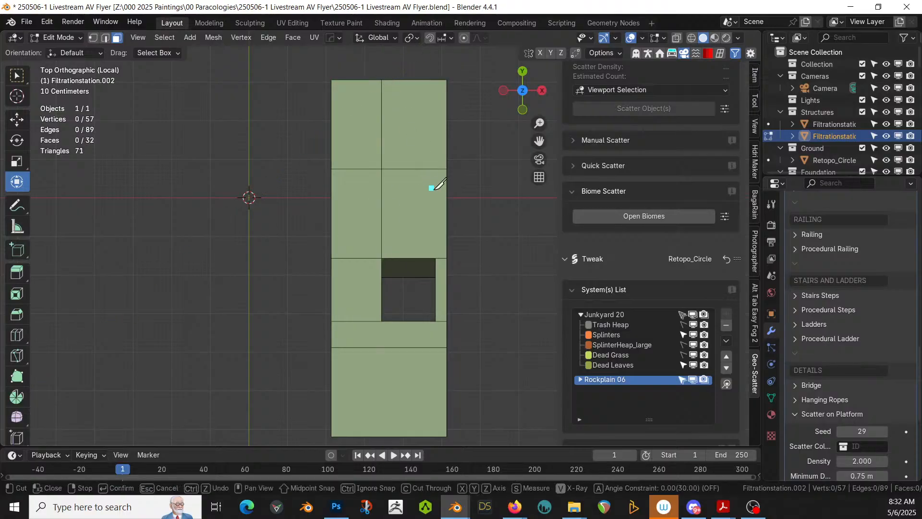
click(435, 258)
key(y)
click(437, 80)
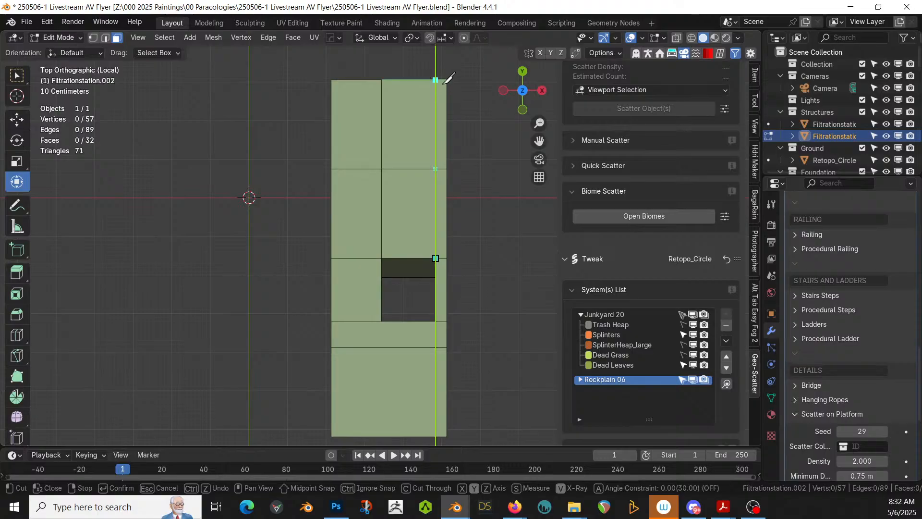
key(Return)
- Knife-cut the lower deck along Y from the stair opening's -X corner to the deck's -Y end
key(k)
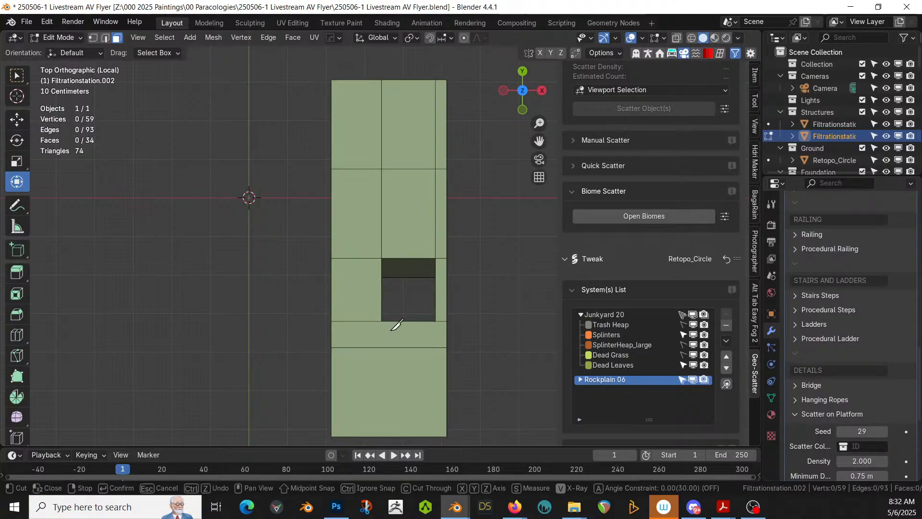
click(381, 321)
key(y)
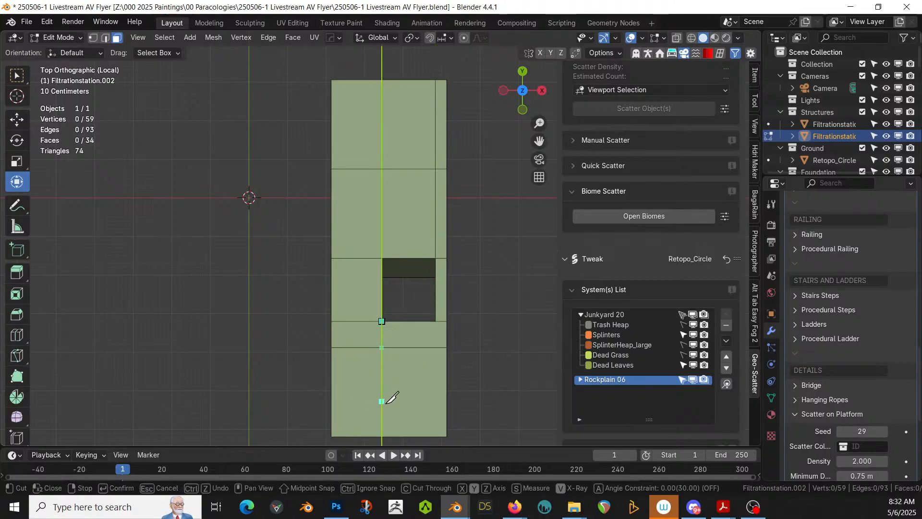
click(400, 425)
key(Return)
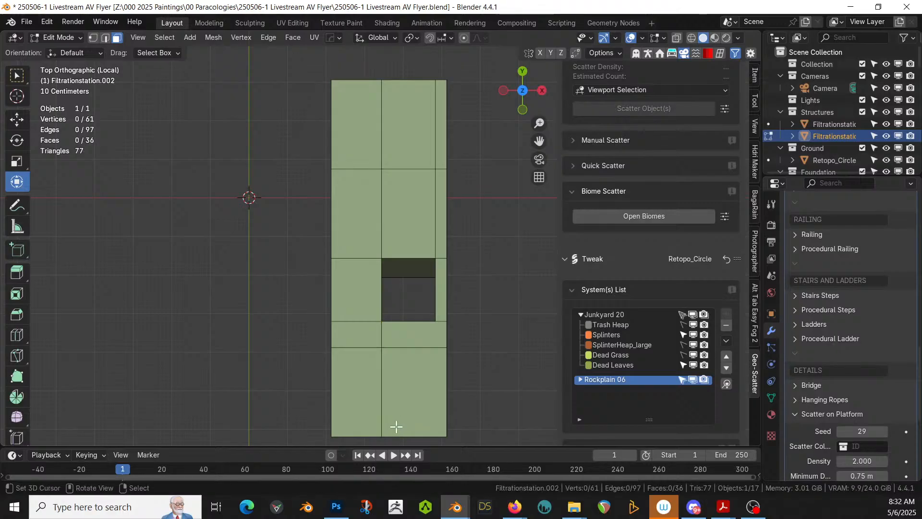
- Knife-cut the lower deck along Y from the stair opening's +X corner to the deck's -Y end
key(k)
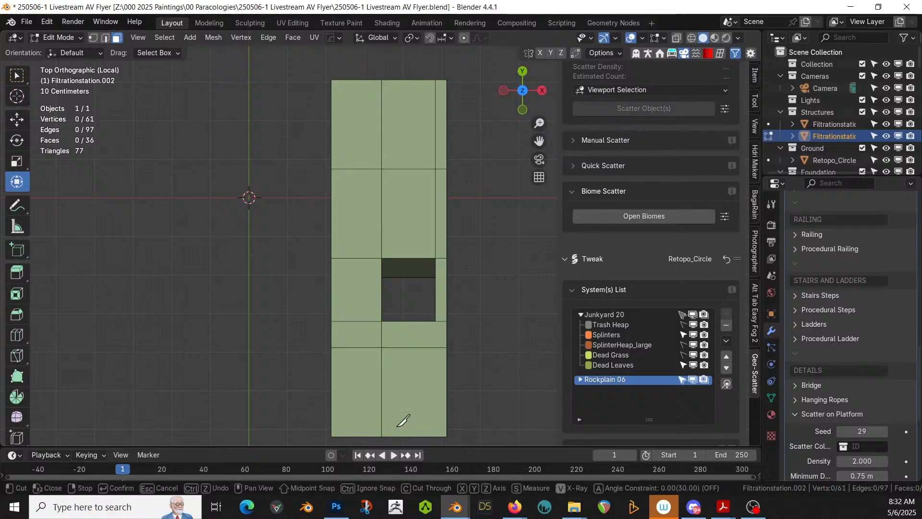
click(436, 321)
key(y)
click(445, 433)
key(Return)
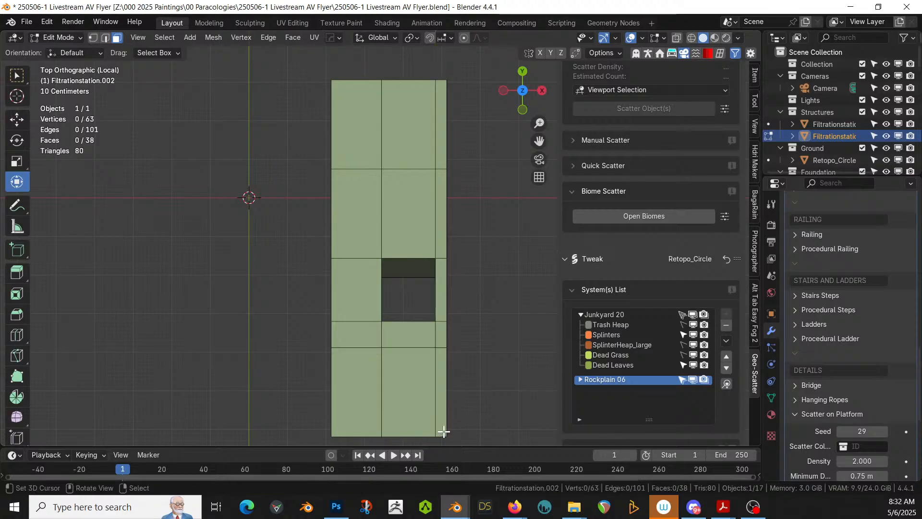
- Reveal the hidden upper deck, return to Object Mode and inspect the regenerated steel structure from the side
middle_drag(440, 432, 435, 306)
key(alt+h)
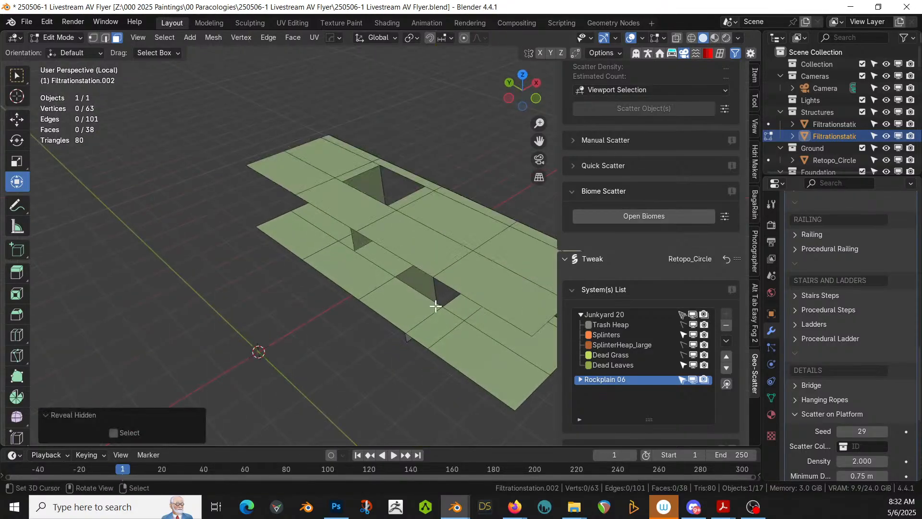
key(Tab)
middle_drag(384, 323, 236, 303)
middle_drag(382, 313, 437, 321)
- Expand the Platform Generator's Pillars settings and choose No Pillars Inside for the inner pillars option
scroll(793, 349, down, 4)
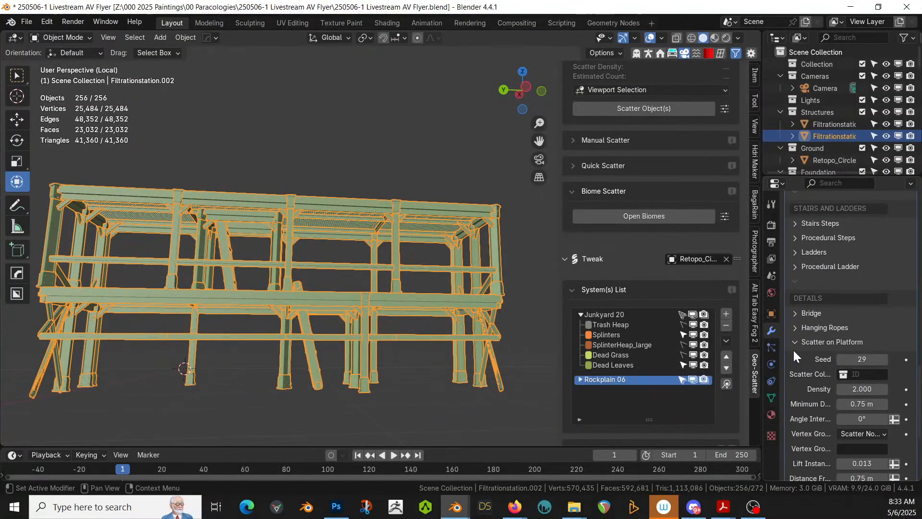
scroll(794, 354, down, 8)
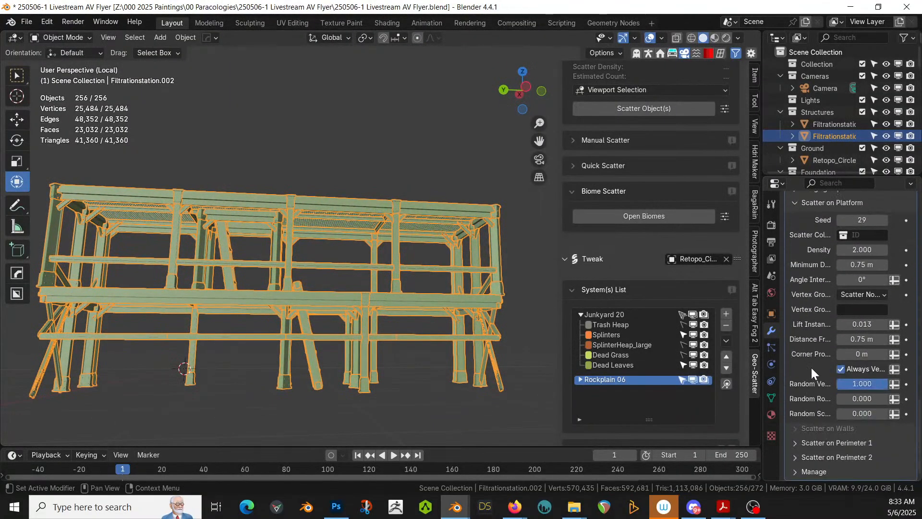
scroll(814, 353, up, 8)
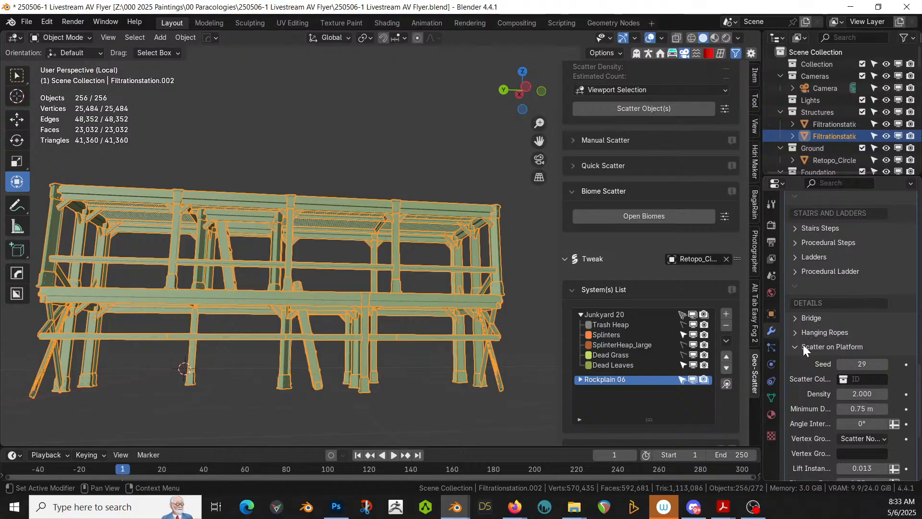
scroll(803, 344, up, 10)
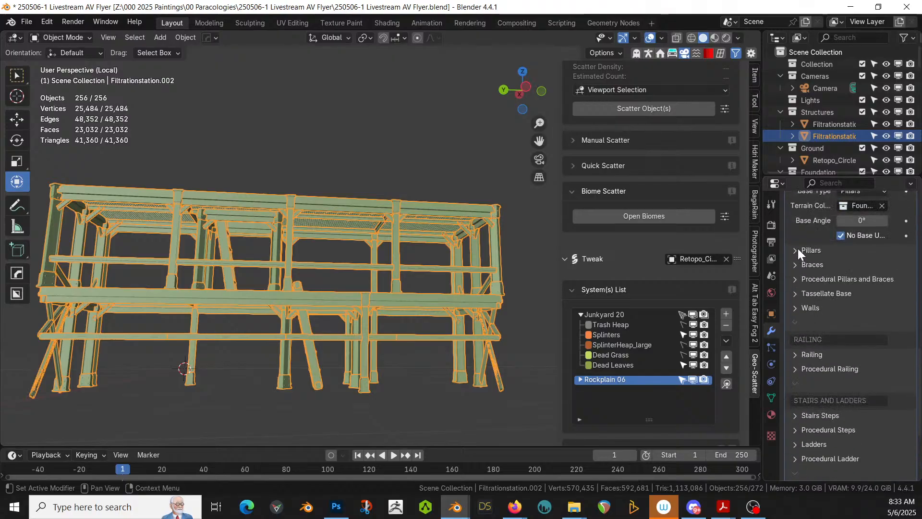
click(798, 250)
click(883, 268)
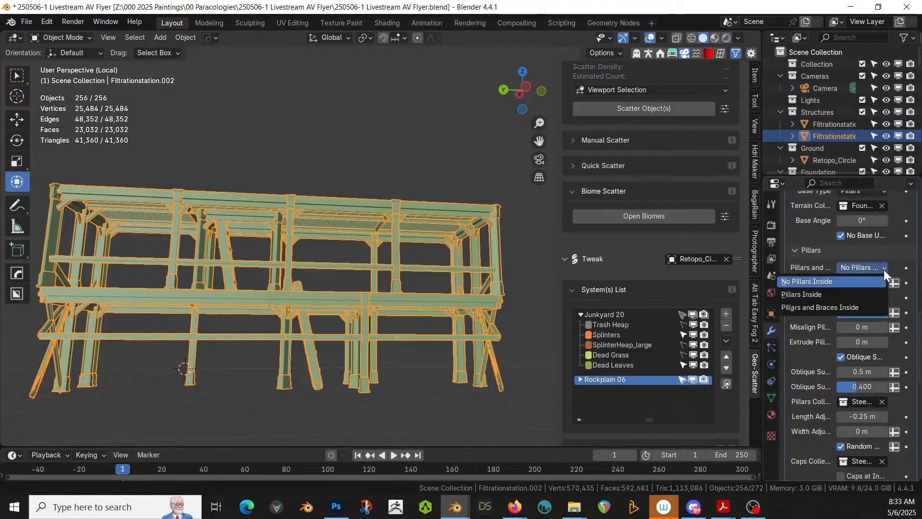
click(840, 281)
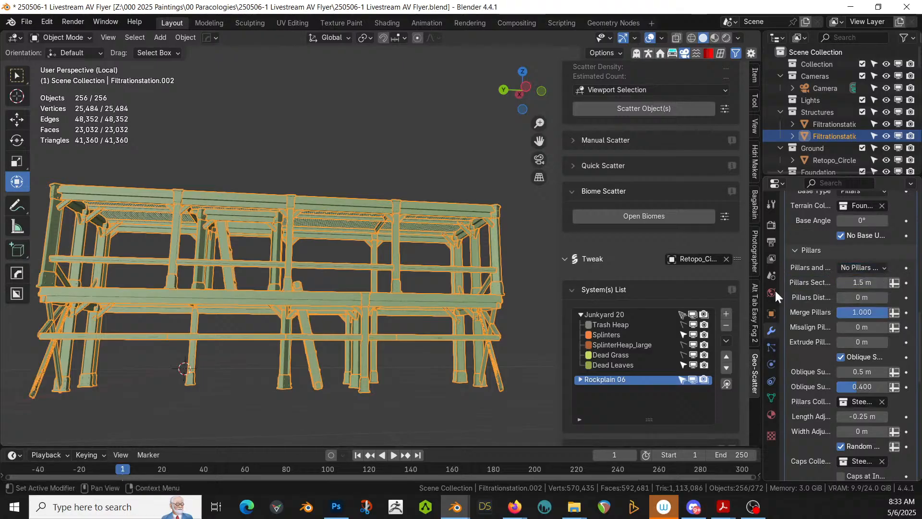
- Toggle Oblique Supports off and back on, expand the Braces settings and turn off Braces
click(844, 356)
click(844, 356)
scroll(843, 386, down, 6)
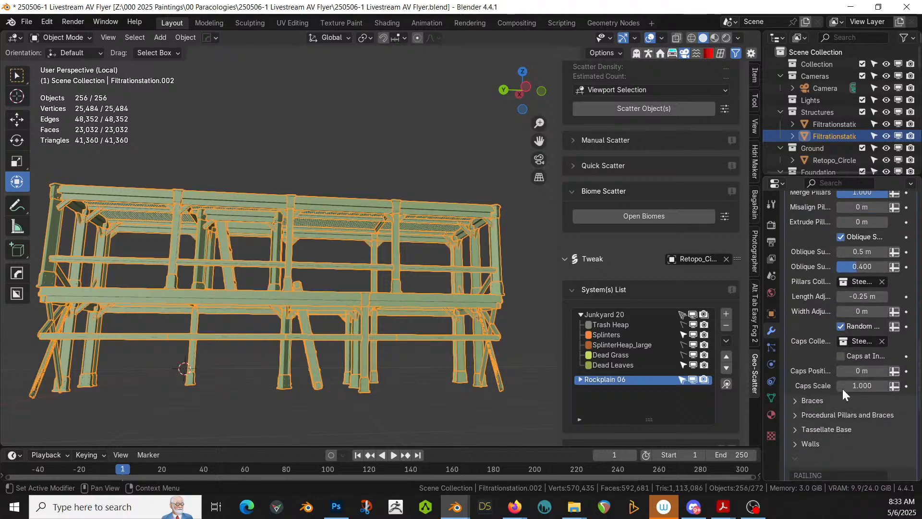
click(799, 401)
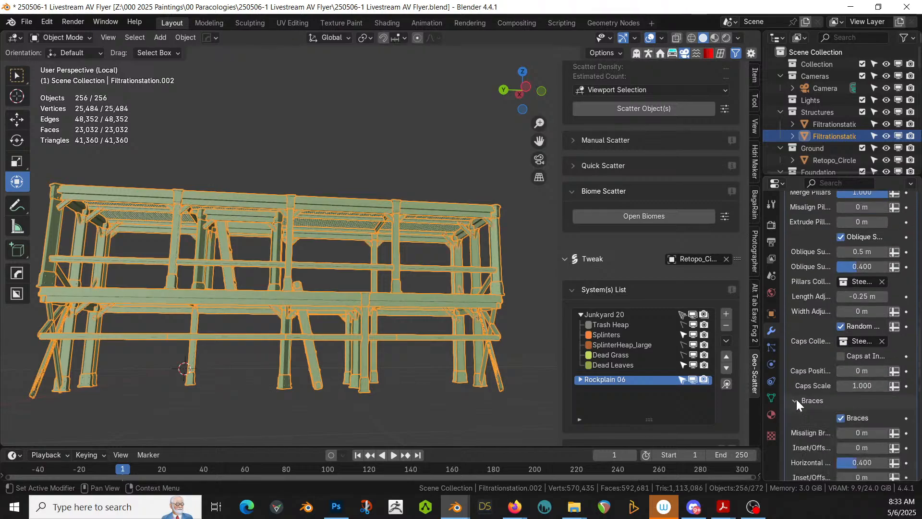
click(840, 417)
click(840, 417)
click(840, 417)
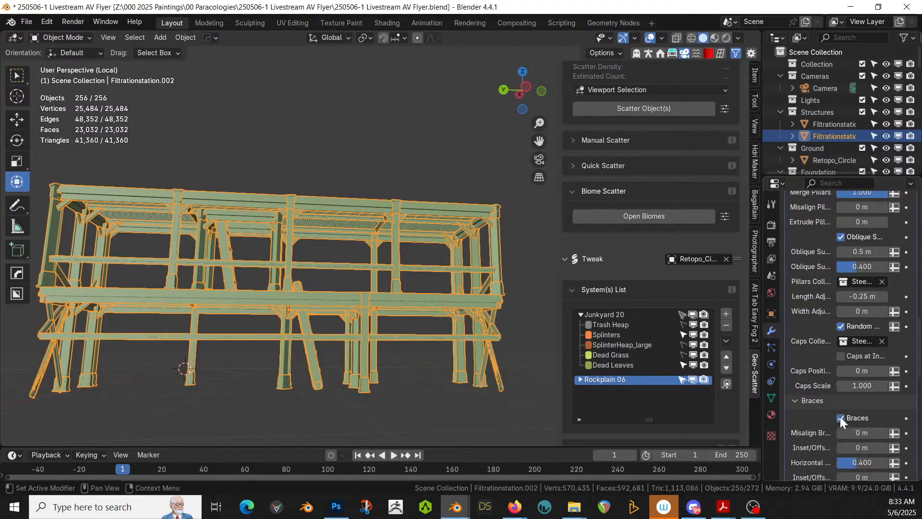
middle_drag(485, 316, 479, 357)
- In Edit Mode's edge selection, select the outer boundary edges of both decks along the two short ends and the long side without the narrow strip
key(Tab)
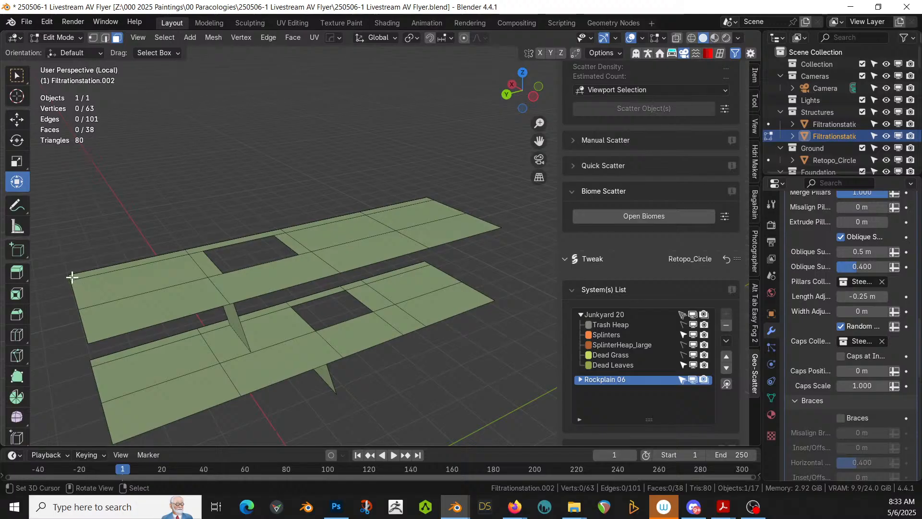
click(72, 277)
key(2)
click(73, 291)
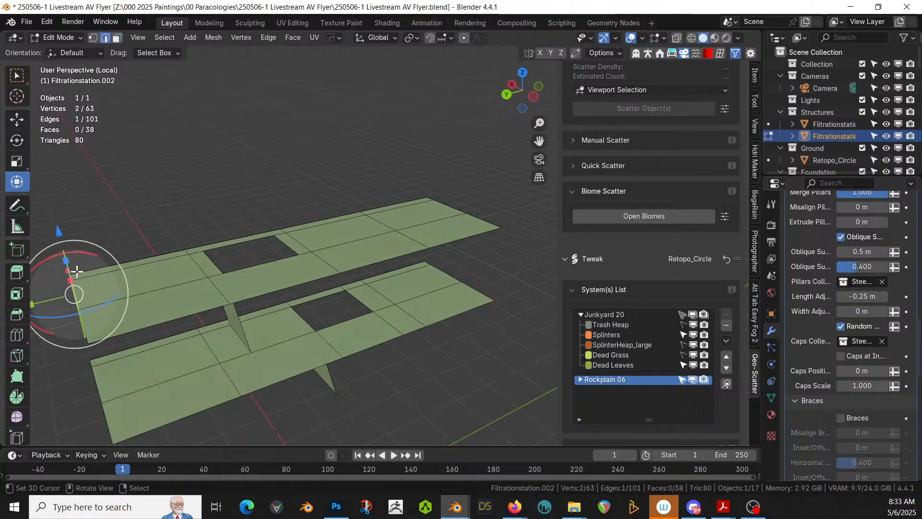
alt+click(143, 325)
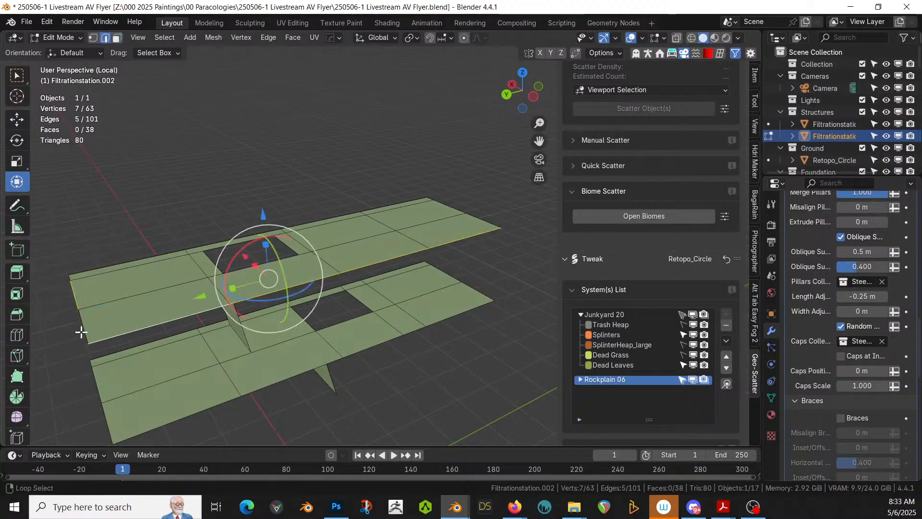
alt+shift+click(482, 223)
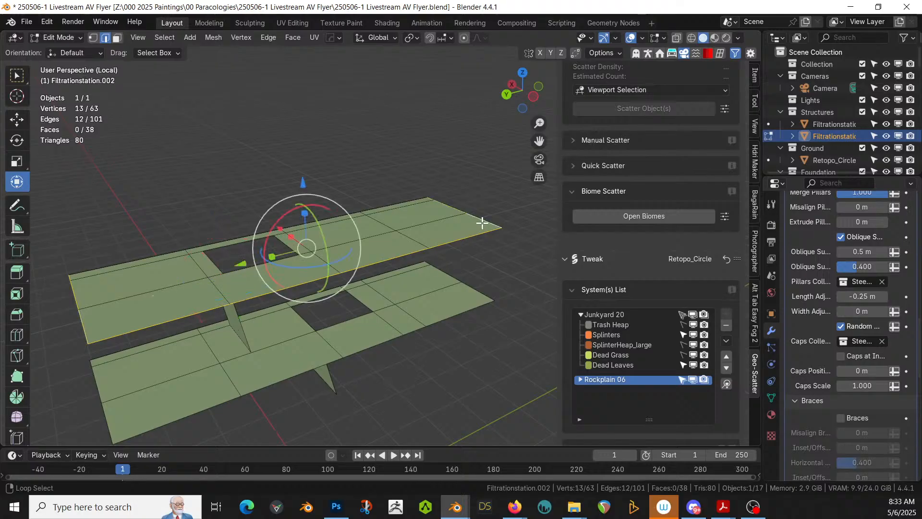
alt+shift+click(478, 295)
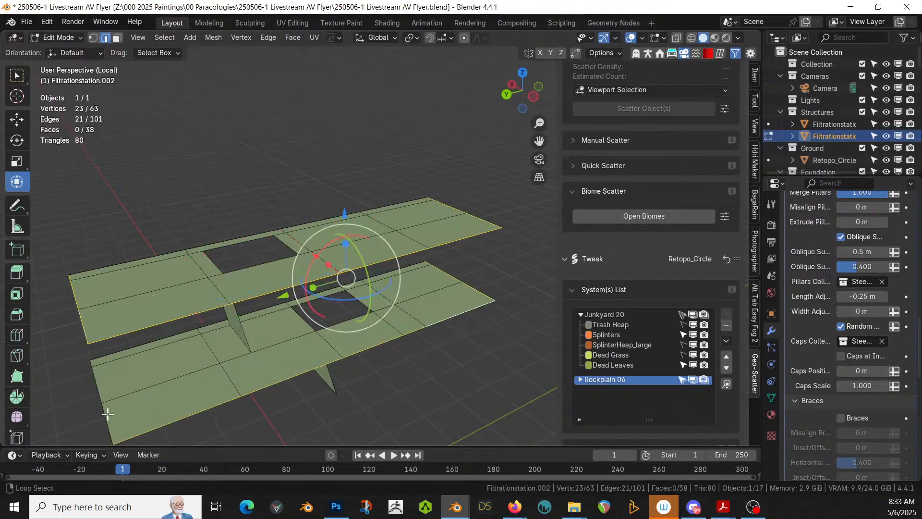
key(e)
key(z)
key(1)
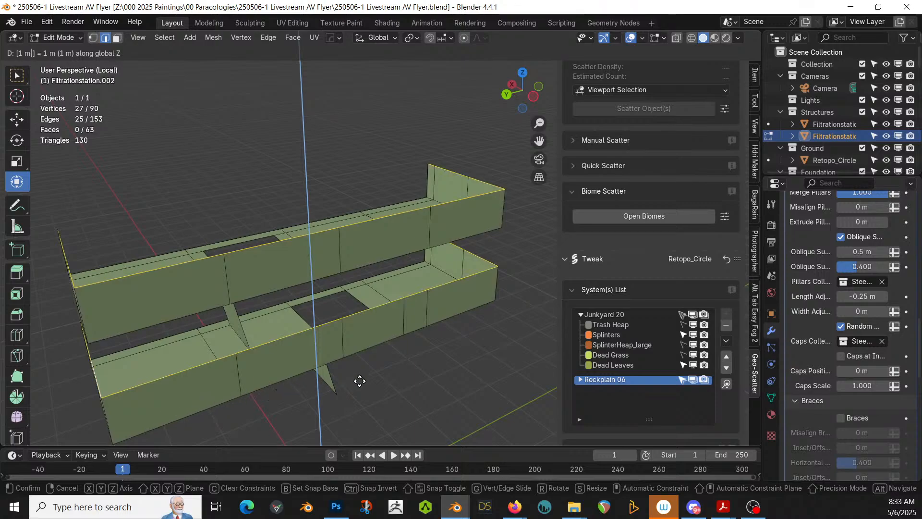
key(Escape)
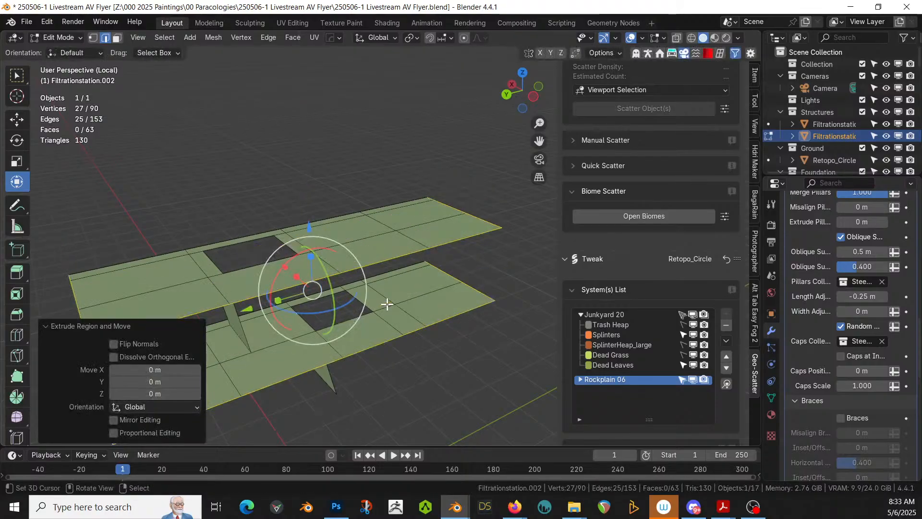
- Extrude the selected deck boundary edges 1 m upward along Z, and inspect the generated railings in Object Mode
key(e)
key(z)
key(1)
key(Return)
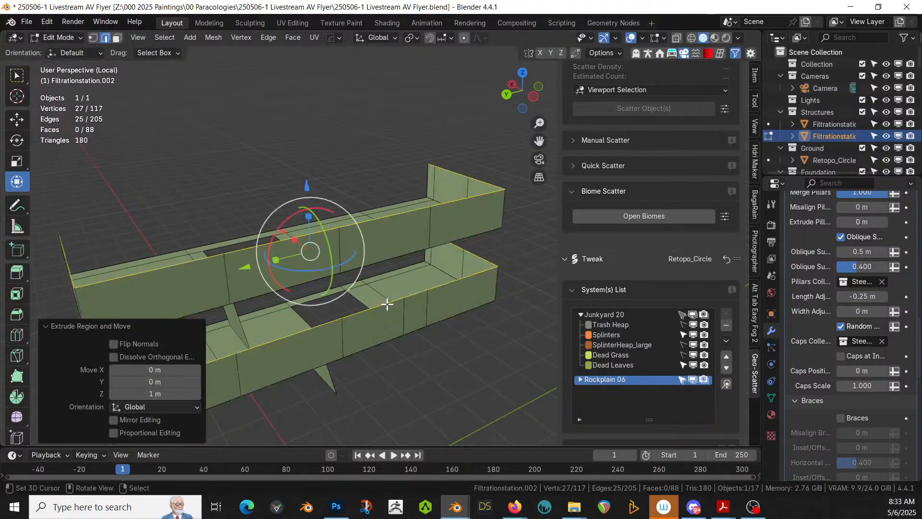
key(Tab)
middle_drag(388, 302, 151, 295)
scroll(373, 322, up, 4)
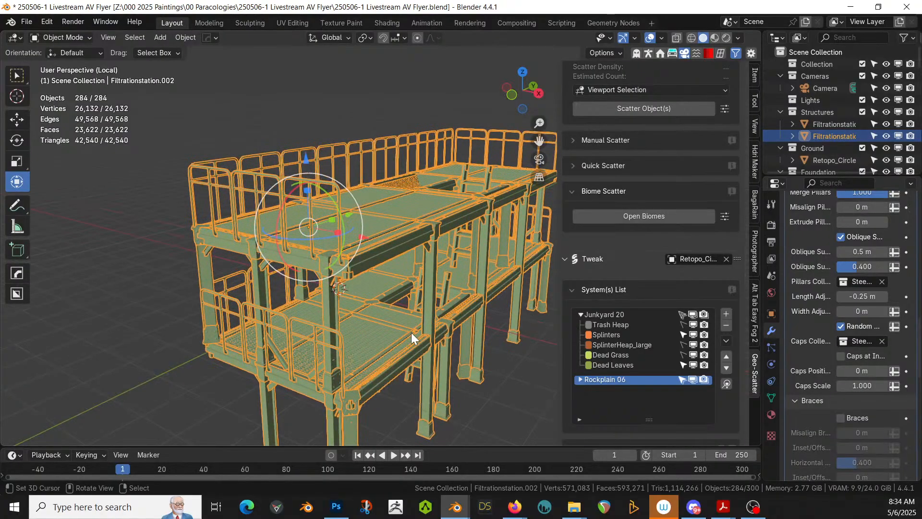
scroll(374, 340, up, 2)
- In Edit Mode's face selection, select the narrow face strips along the open long edge of both the lower and upper decks
key(Tab)
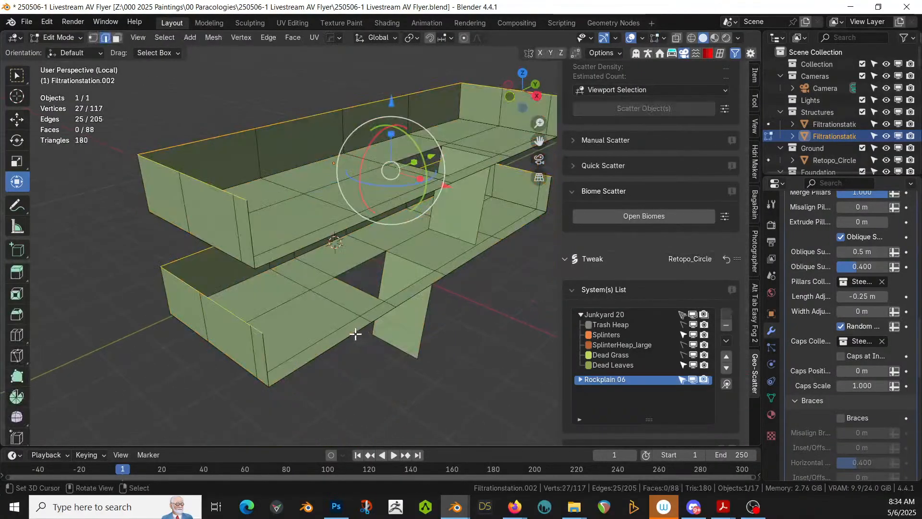
key(3)
click(326, 344)
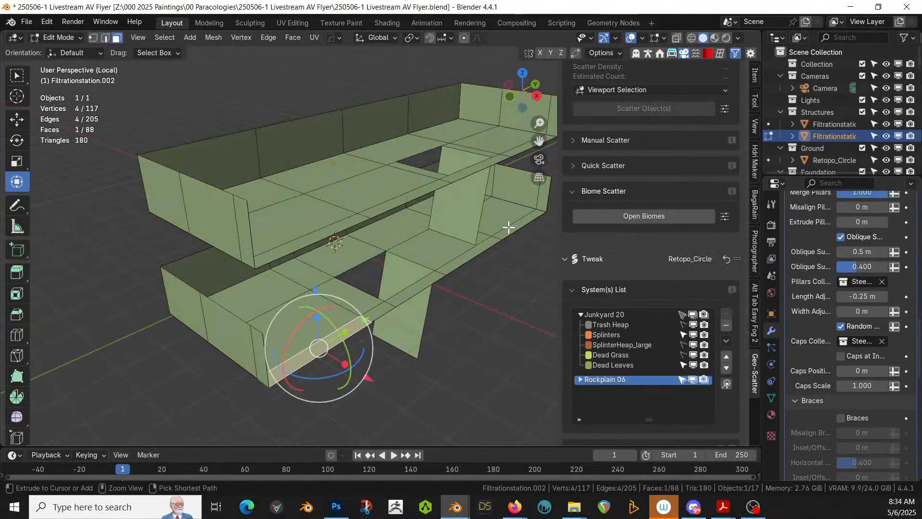
ctrl+right_click(524, 222)
middle_drag(445, 292, 428, 318)
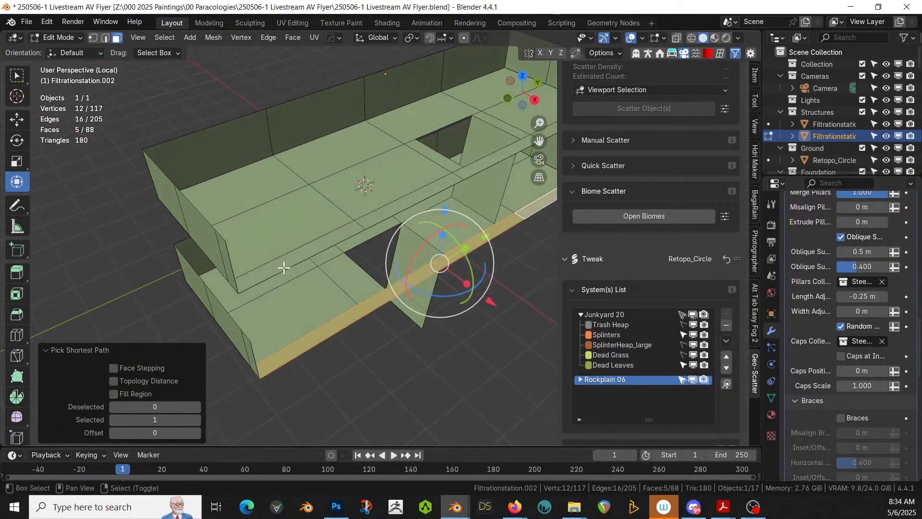
shift+right_click(284, 258)
shift+middle_drag(299, 290, 216, 358)
ctrl+right_click(491, 190)
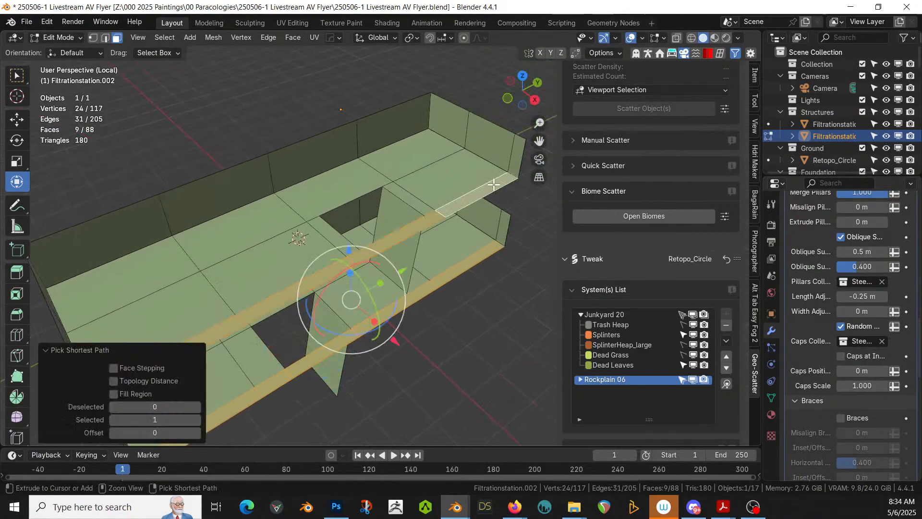
- In Object Mode, remove the walkway's unused material slots and the remaining pipes slot, and create a new default material
click(769, 415)
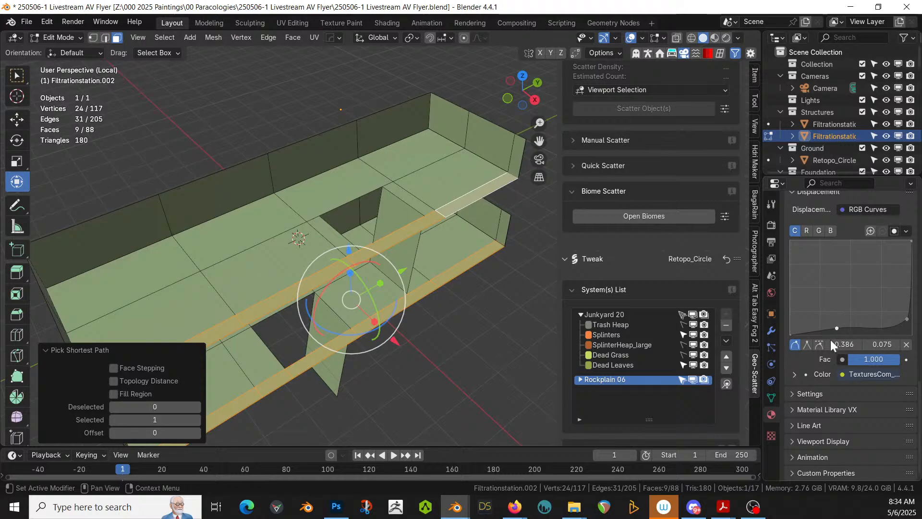
scroll(836, 324, up, 15)
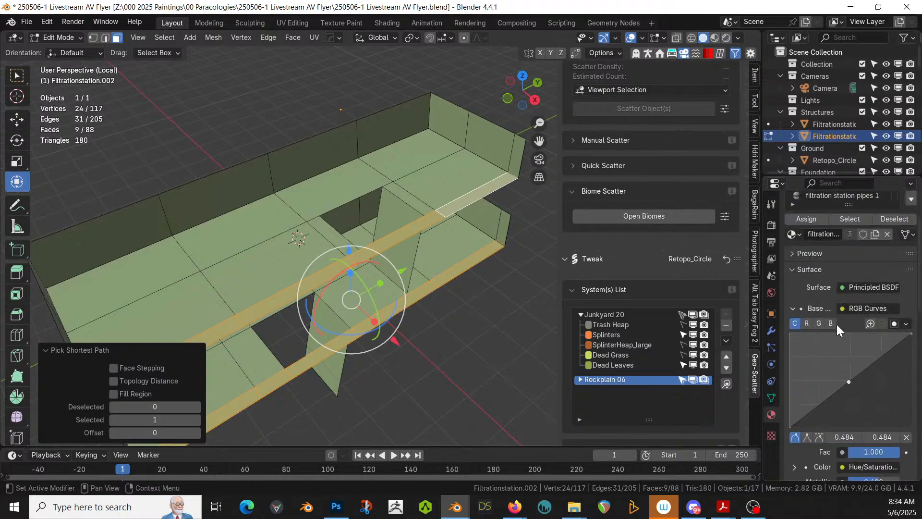
key(Tab)
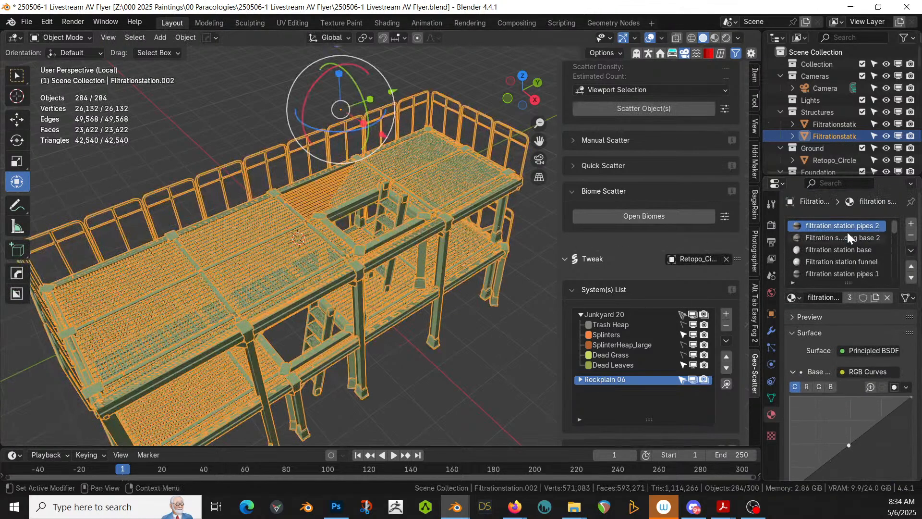
click(911, 251)
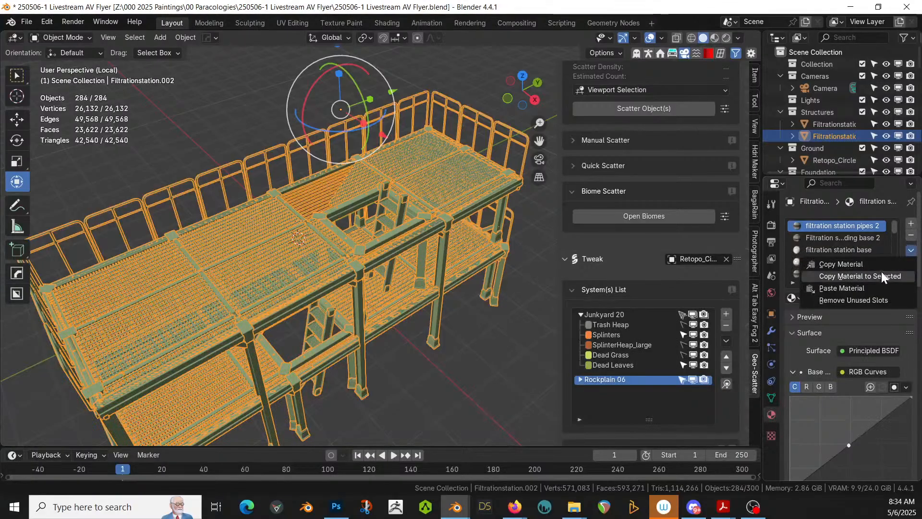
click(865, 300)
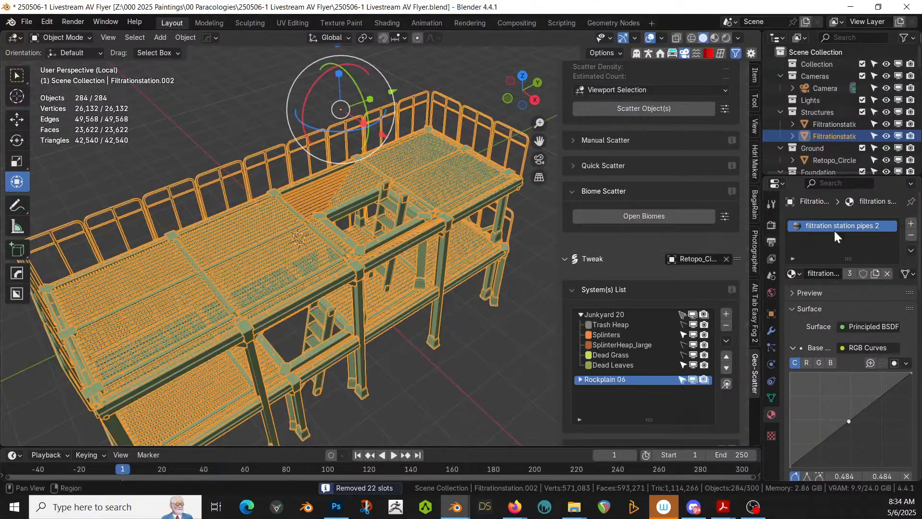
click(911, 236)
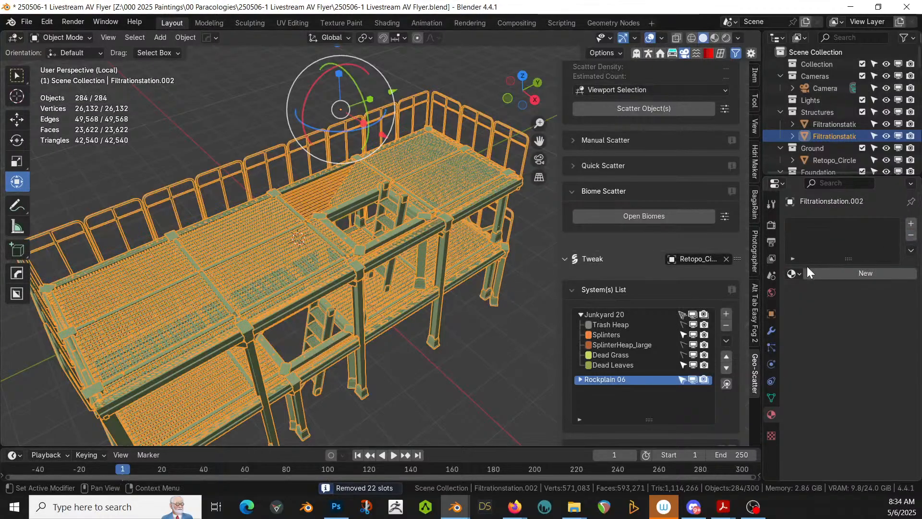
click(834, 278)
- Back in Edit Mode, add a second material slot for the selected deck strips and give it the existing Balcony material
key(Tab)
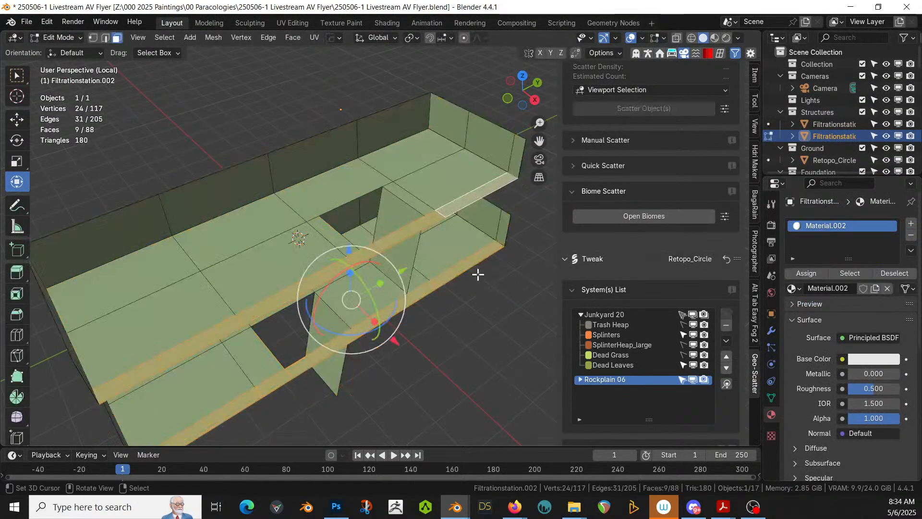
click(911, 223)
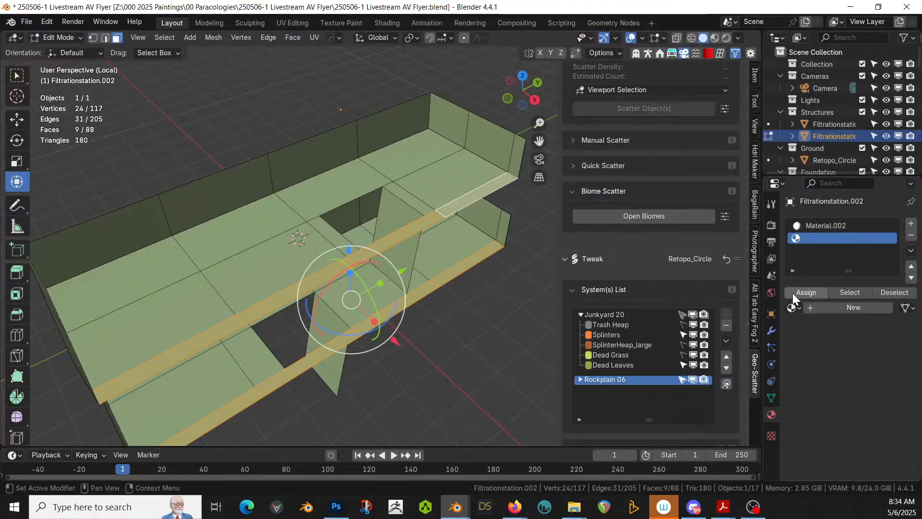
click(793, 307)
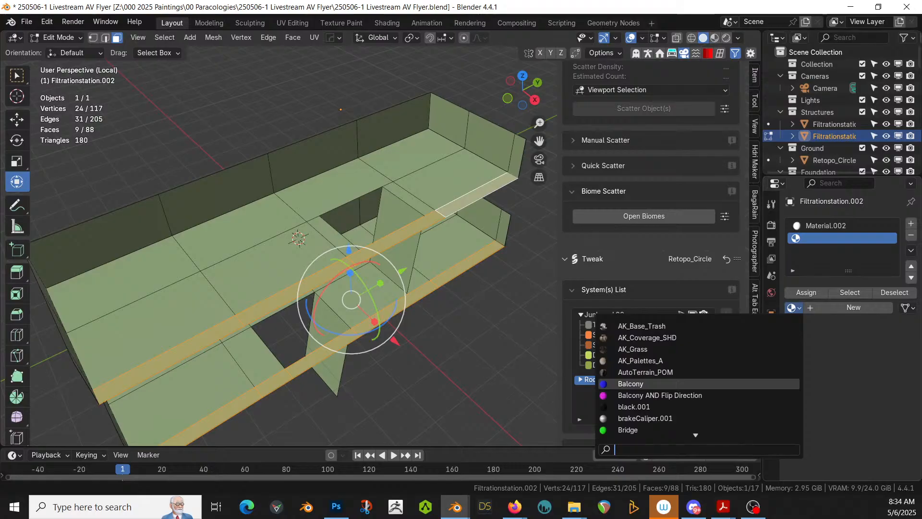
click(624, 383)
- Return to Object Mode, leave local view and inspect the walkway structure within the full alley scene
key(Tab)
middle_drag(339, 317, 434, 248)
key(KP_Divide)
middle_drag(459, 336, 536, 335)
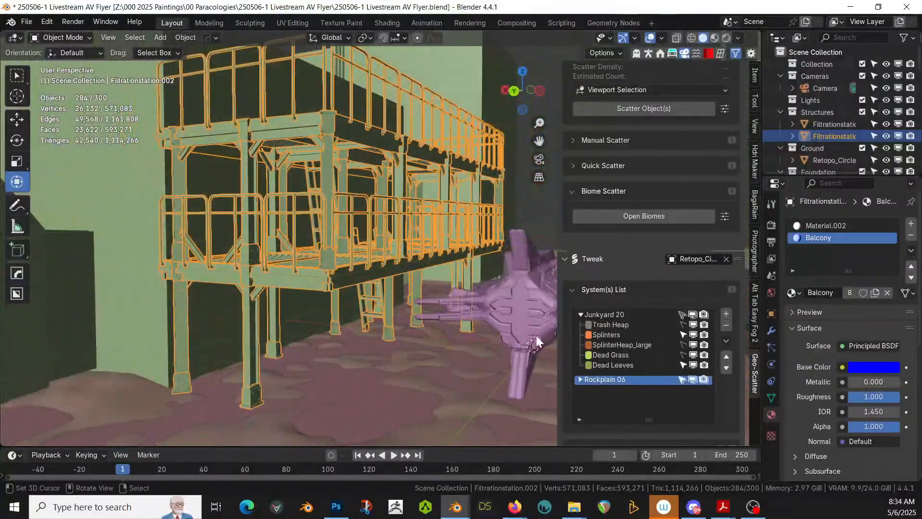
middle_drag(372, 329, 316, 340)
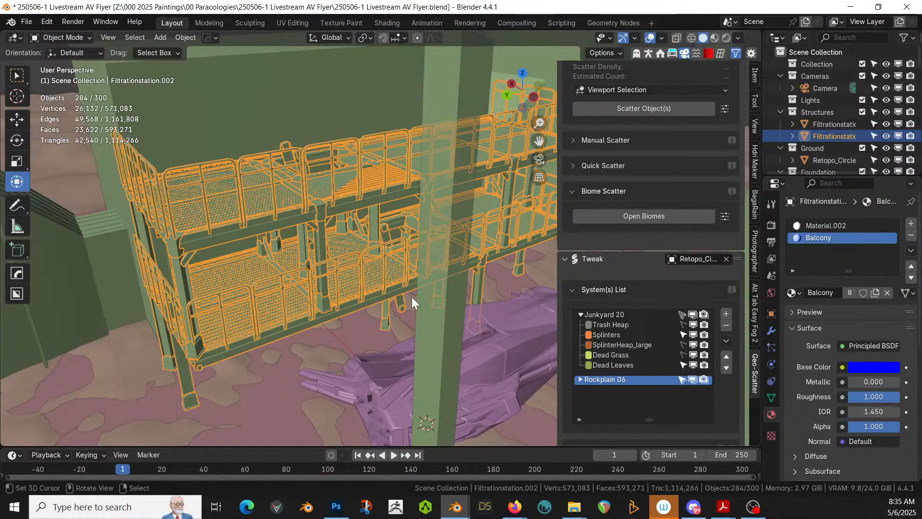
- Show the Platform Generator modifier, widen the Properties editor and set the generator's Bevel to 0.05 m
click(771, 331)
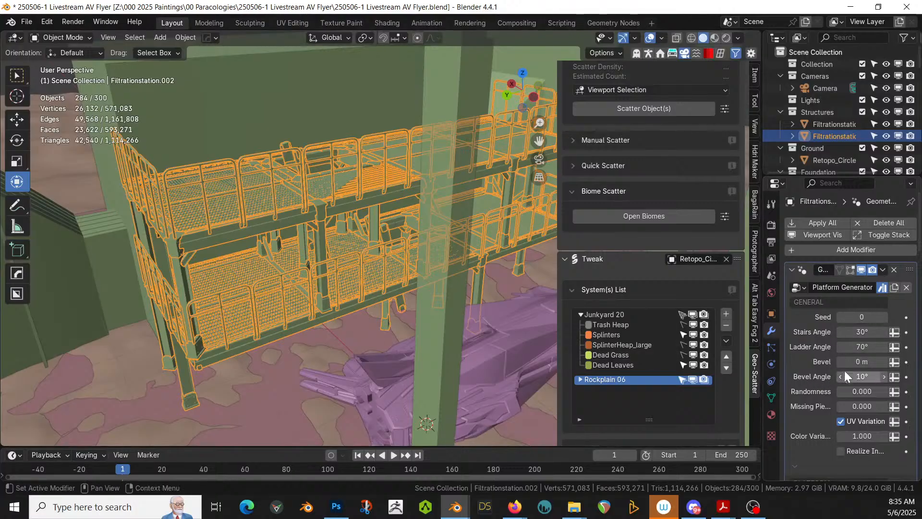
drag(760, 330, 672, 331)
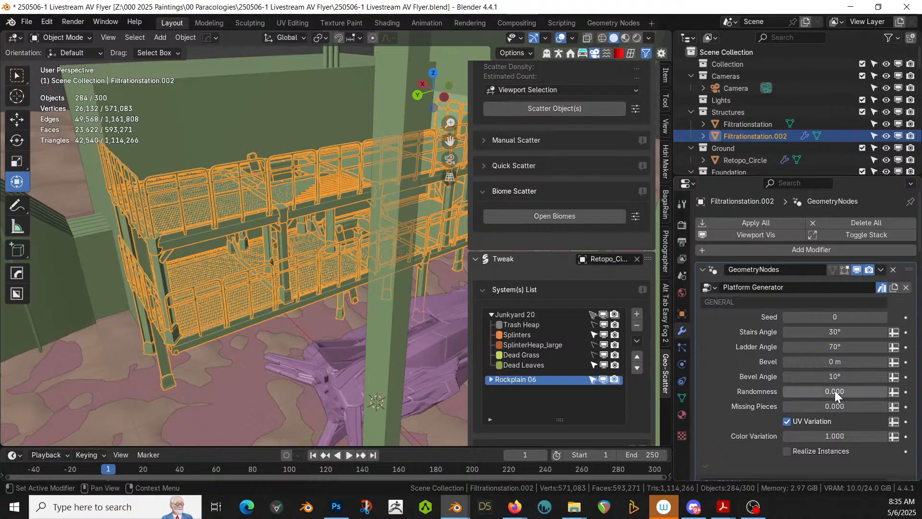
click(827, 361)
key(Return)
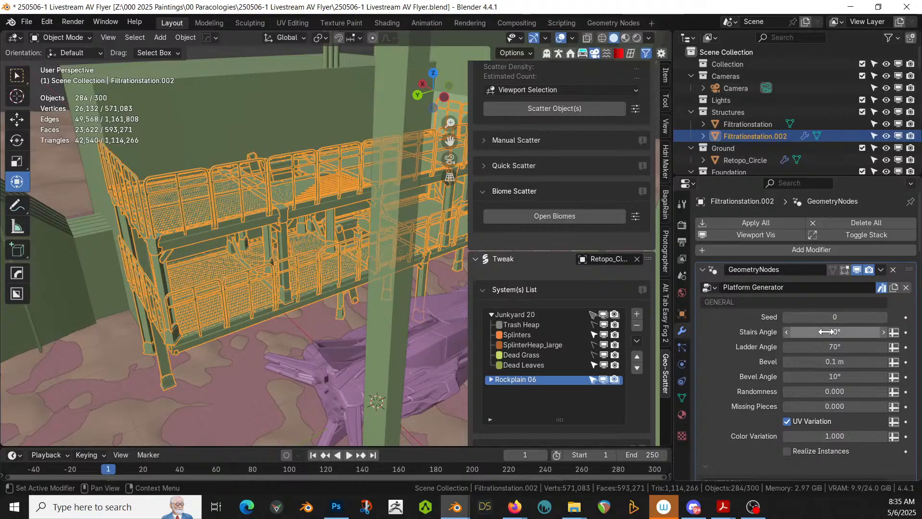
click(826, 361)
text(.05)
key(Return)
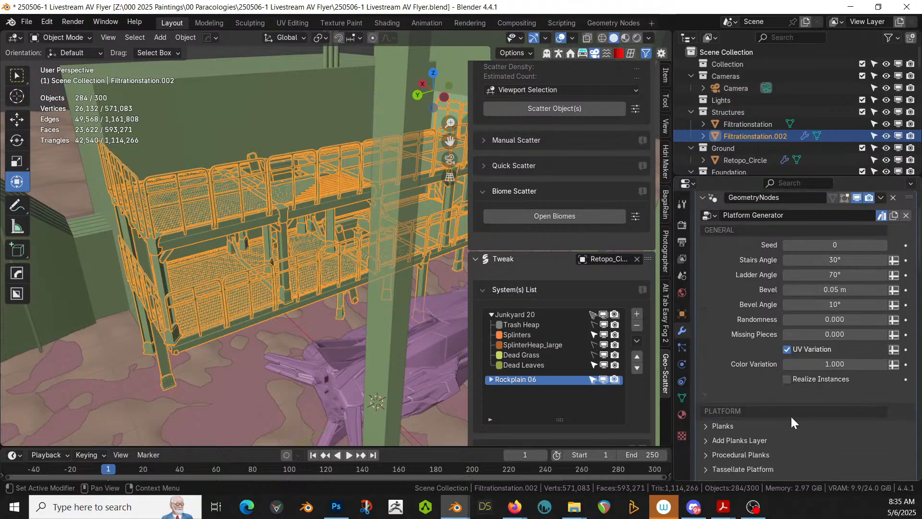
- Set Merge Pillars to 0 in the Platform Generator's Pillars settings and inspect the structure from below deck level
scroll(786, 387, down, 5)
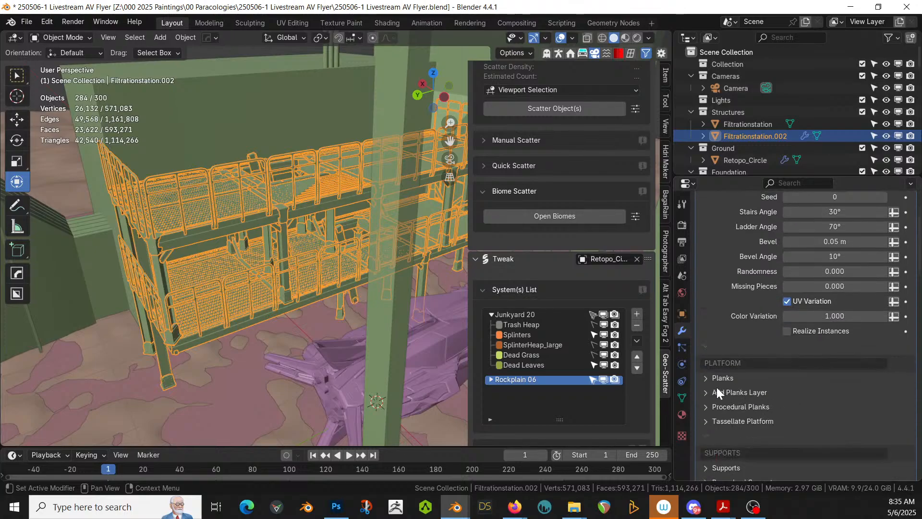
scroll(712, 407, down, 4)
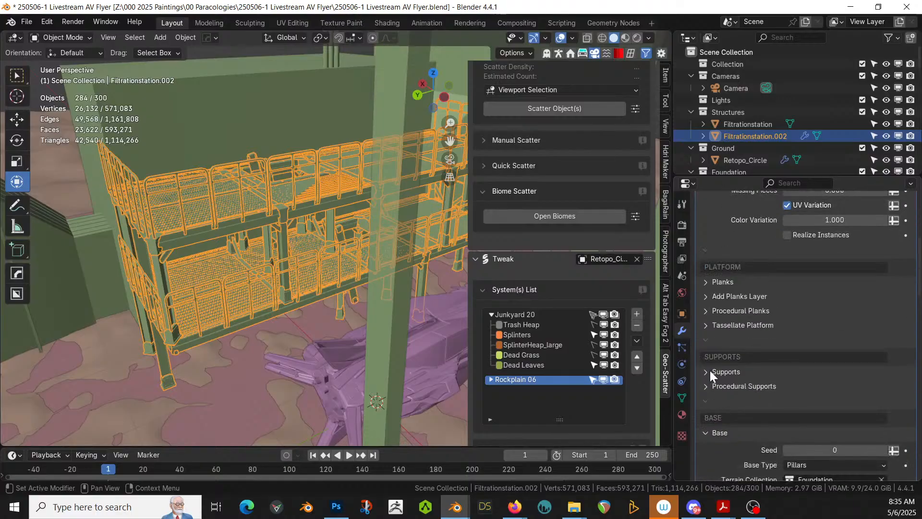
scroll(719, 380, down, 9)
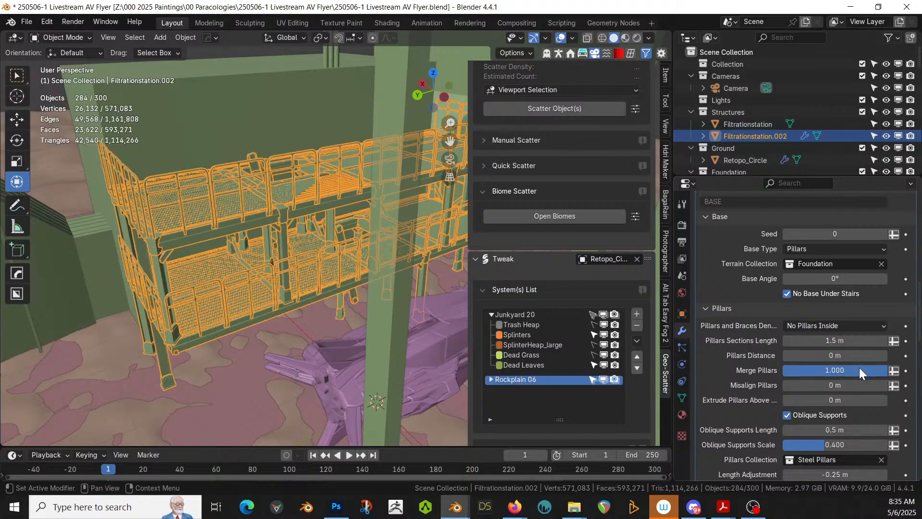
click(830, 370)
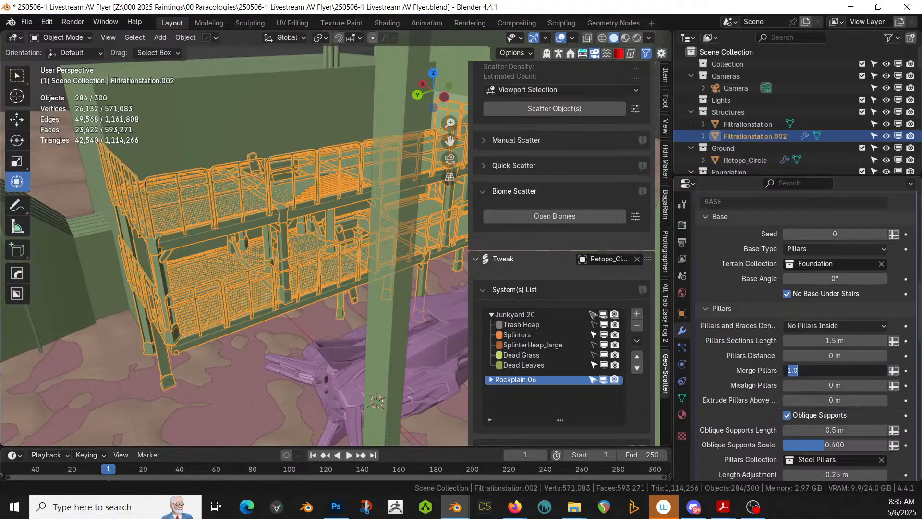
text(0)
key(Return)
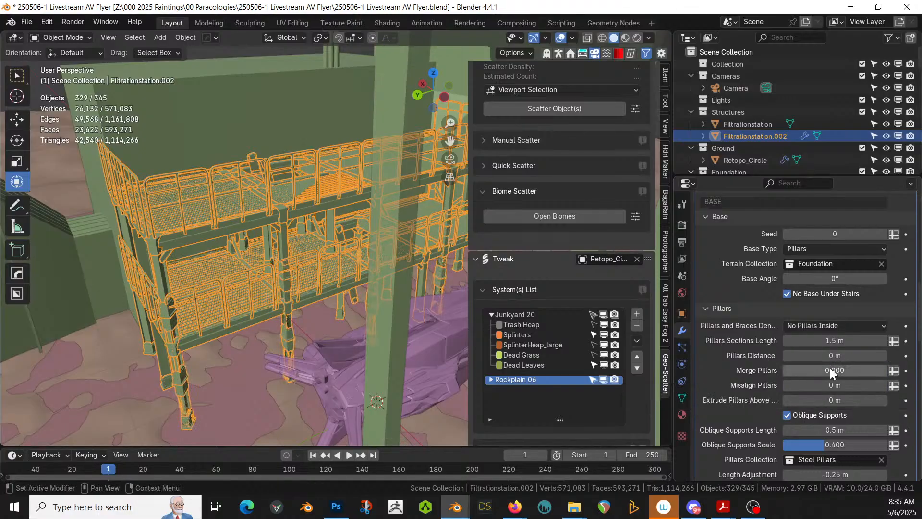
middle_drag(321, 306, 361, 267)
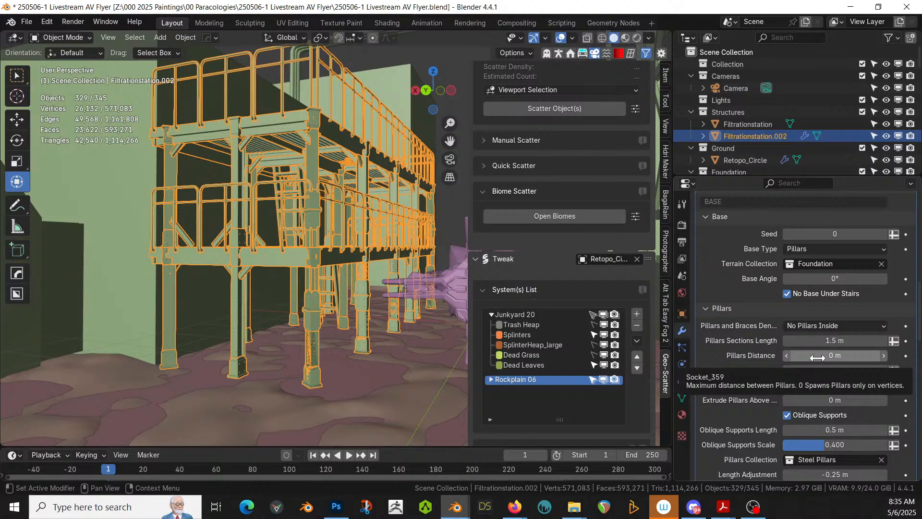
- Set the Pillars Distance to 3 m and inspect the new pillar spacing around the walkway
click(817, 355)
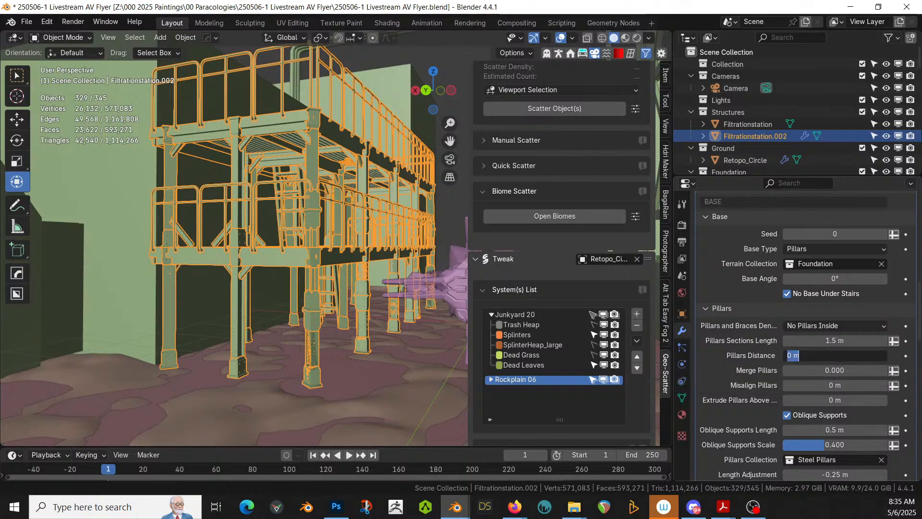
text(3)
key(Return)
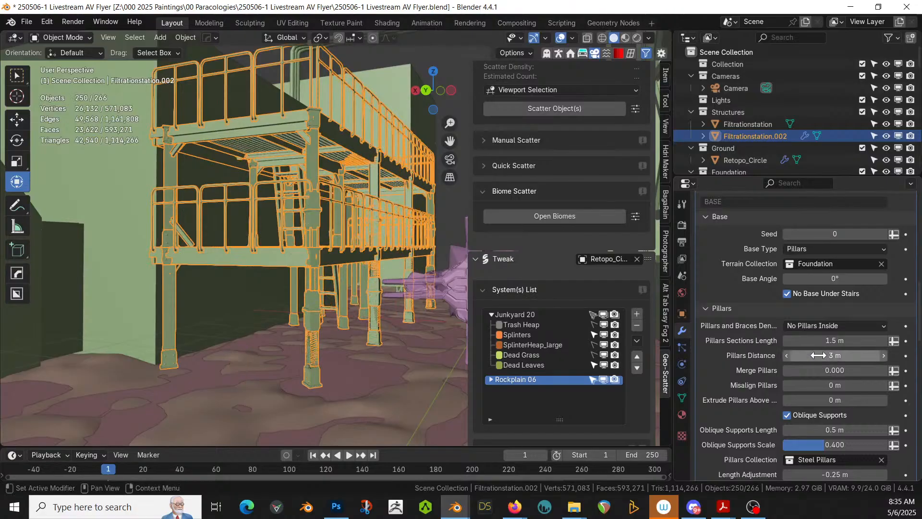
middle_drag(452, 263, 287, 294)
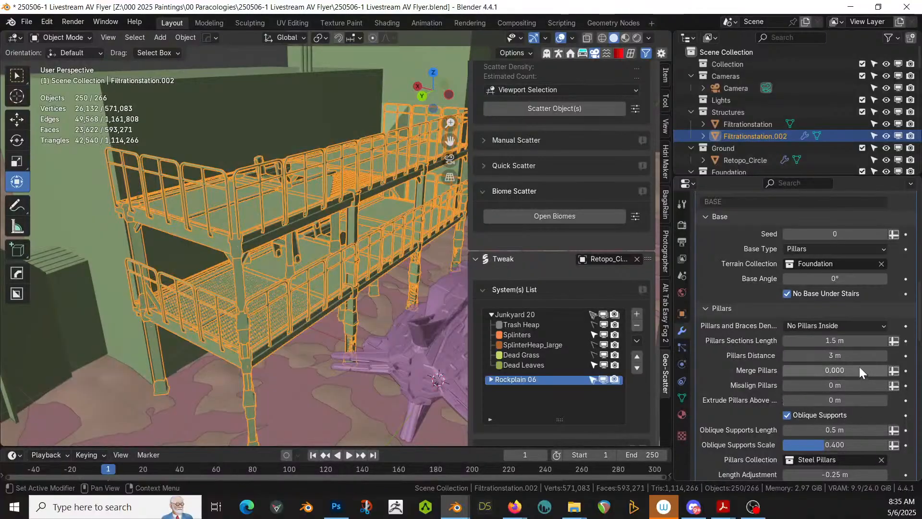
- Try a Merge Pillars value of 0.5 on the platform's base pillars, then reset it to 0
click(833, 369)
text(.5)
key(Return)
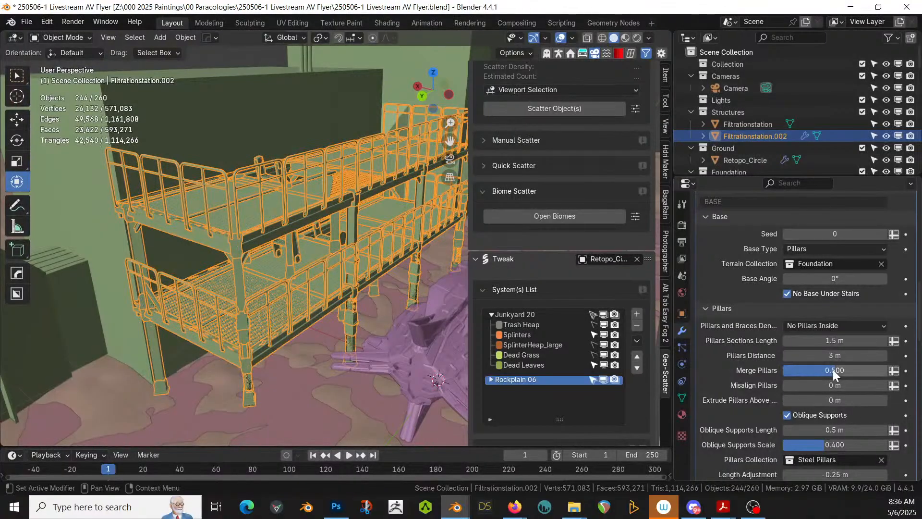
middle_drag(396, 338, 401, 317)
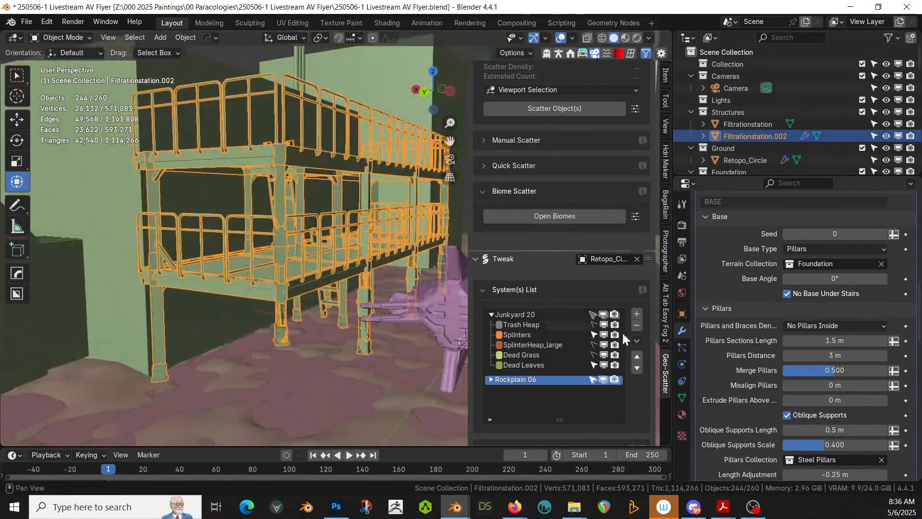
click(835, 369)
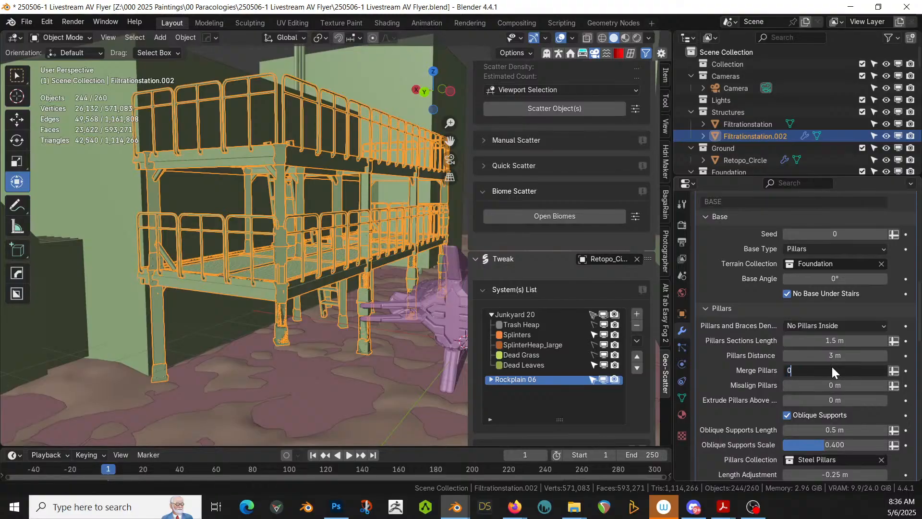
text(000)
key(Return)
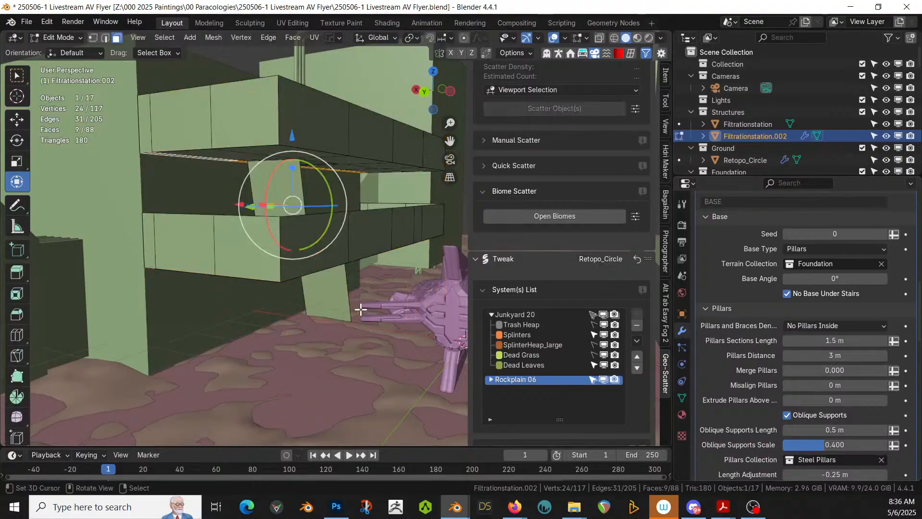
- Return to Object Mode, select the Retopo_Circle ground object and save the file
middle_drag(358, 310, 263, 410)
click(224, 355)
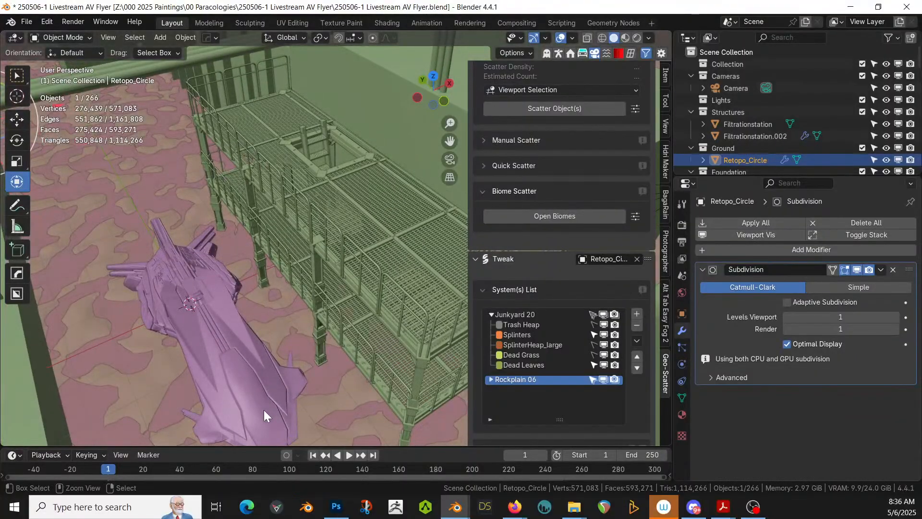
key(ctrl+s)
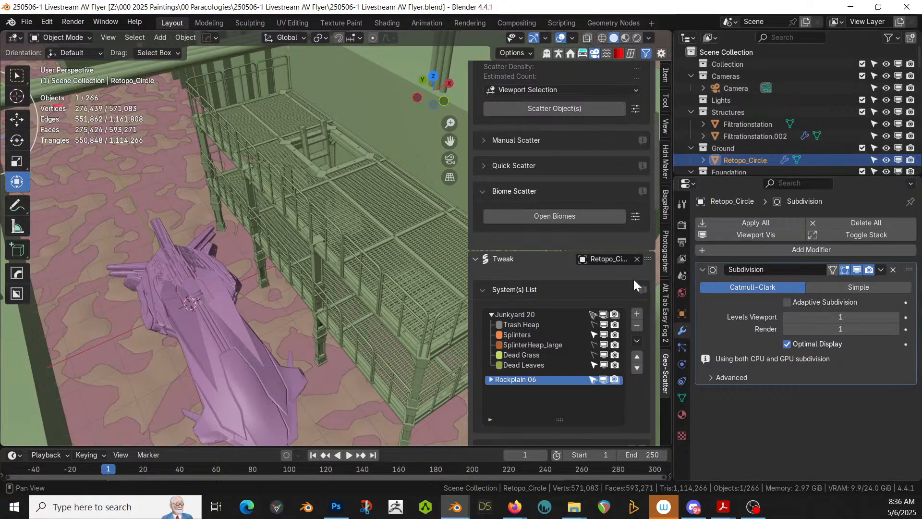
- Locate the Geo-Scatter collection in the outliner and collapse it to expose the steel part collections
click(406, 242)
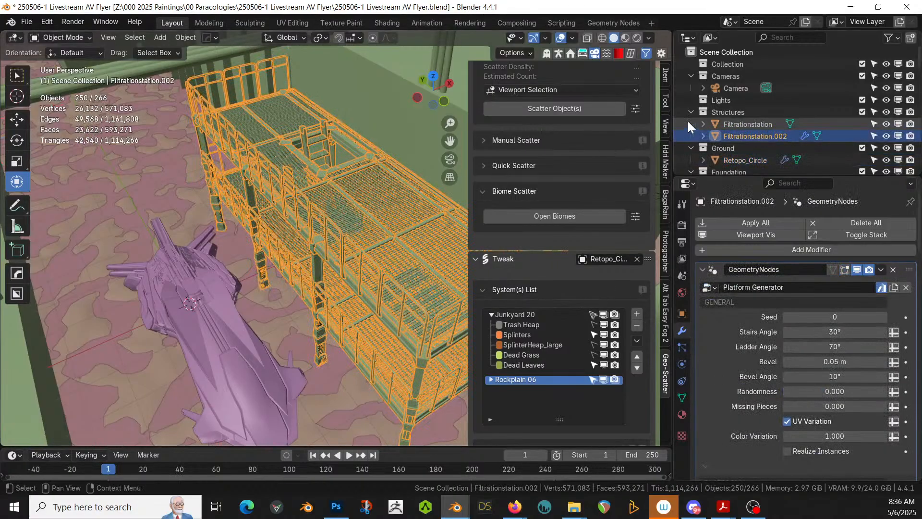
click(711, 64)
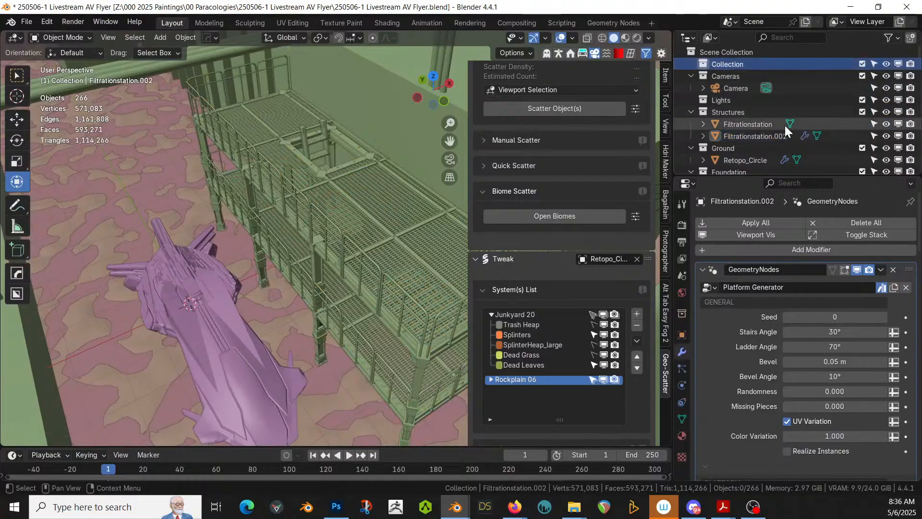
scroll(784, 126, down, 8)
scroll(768, 126, up, 2)
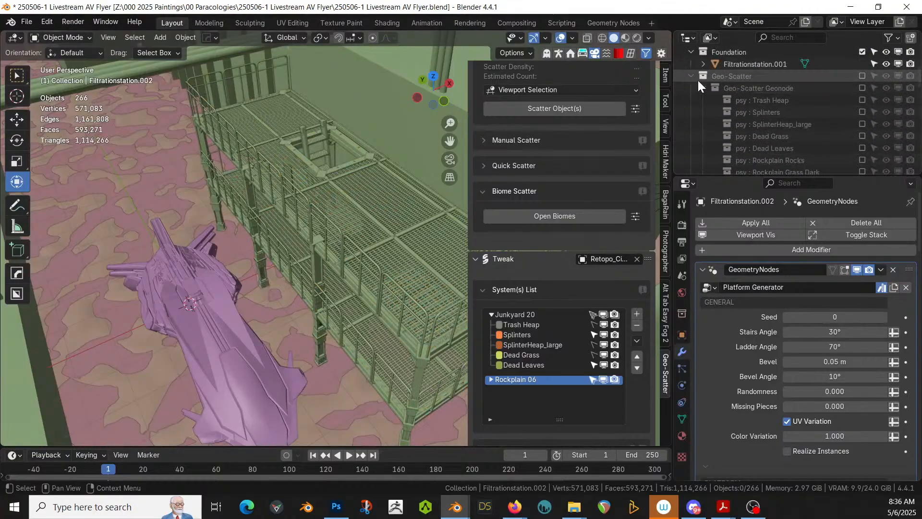
click(694, 76)
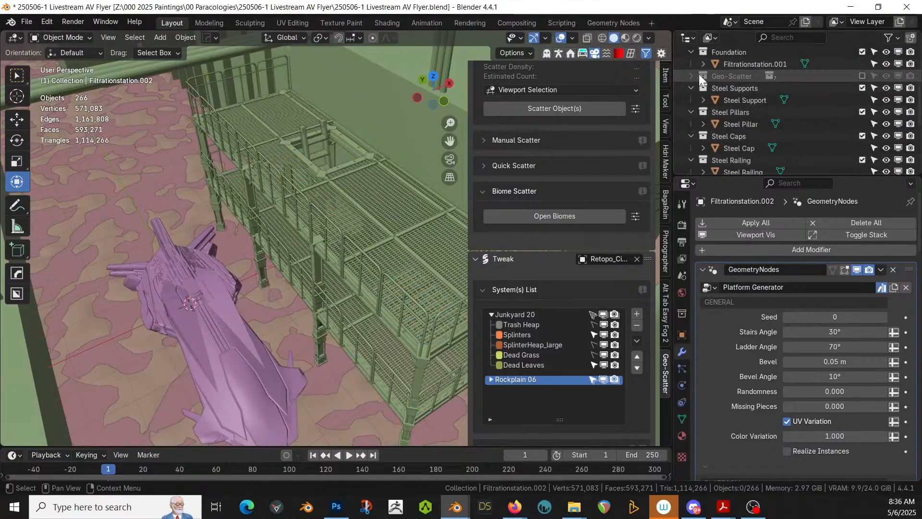
- Replace the Steel Support object's material with the Wasteland MetalRustyUV asset
click(732, 90)
click(739, 101)
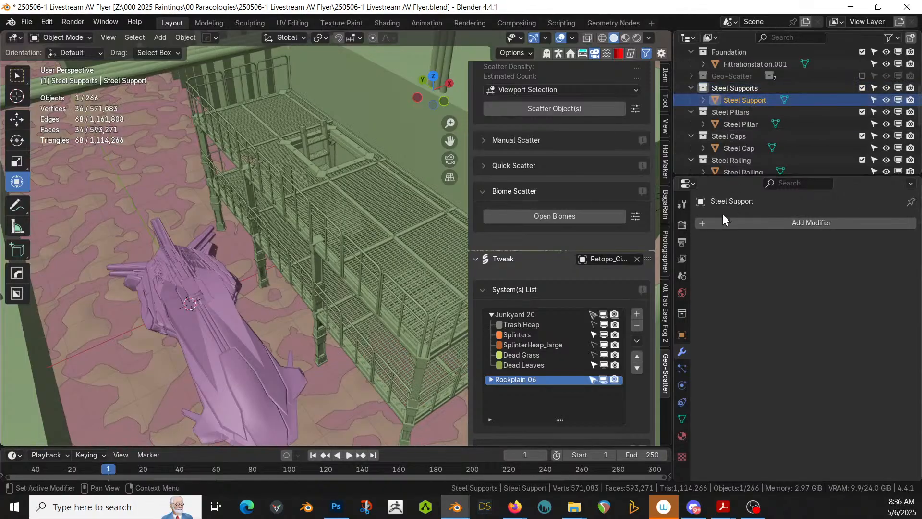
click(681, 435)
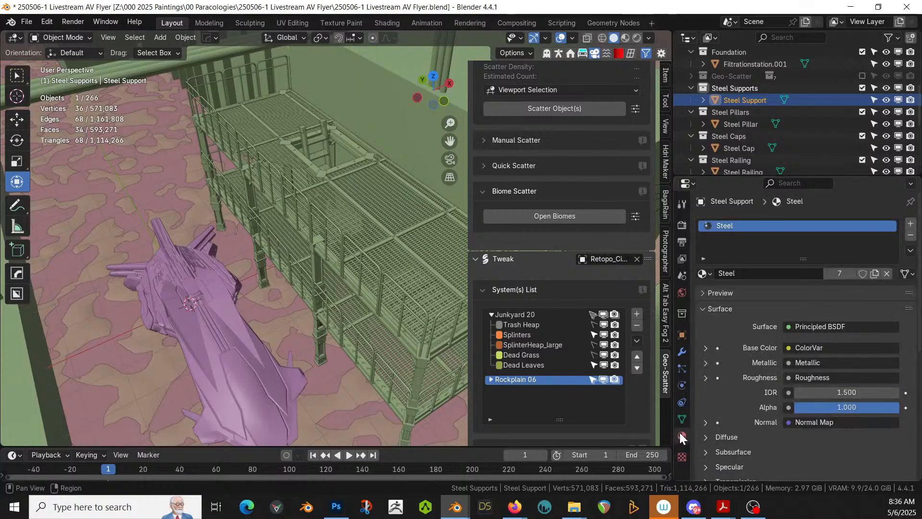
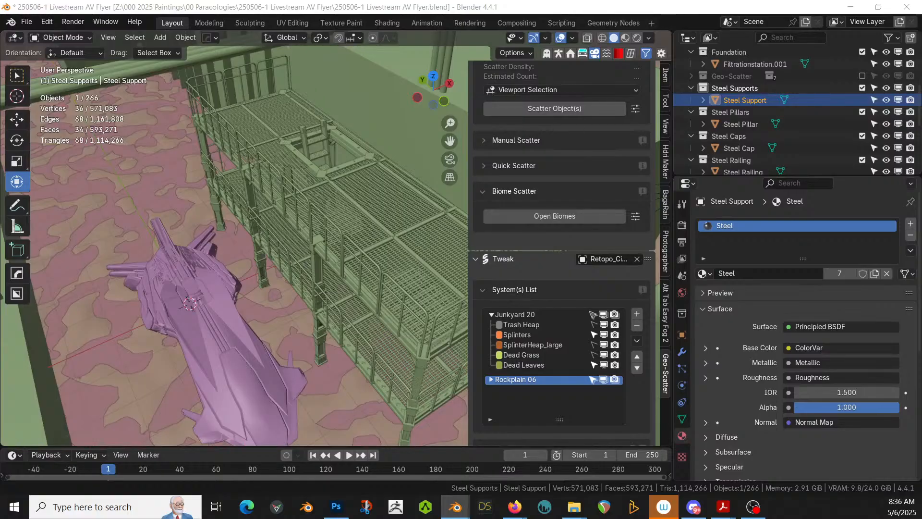
drag(921, 288, 782, 244)
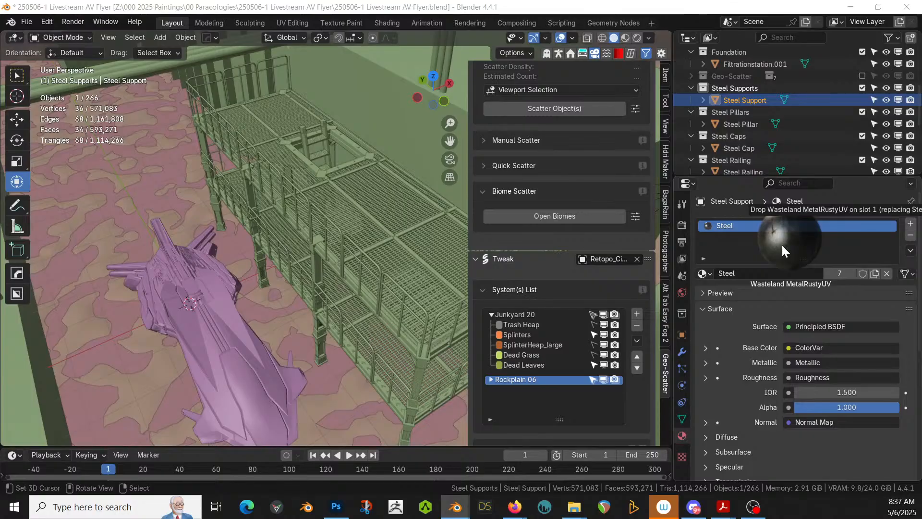
drag(782, 244, 782, 243)
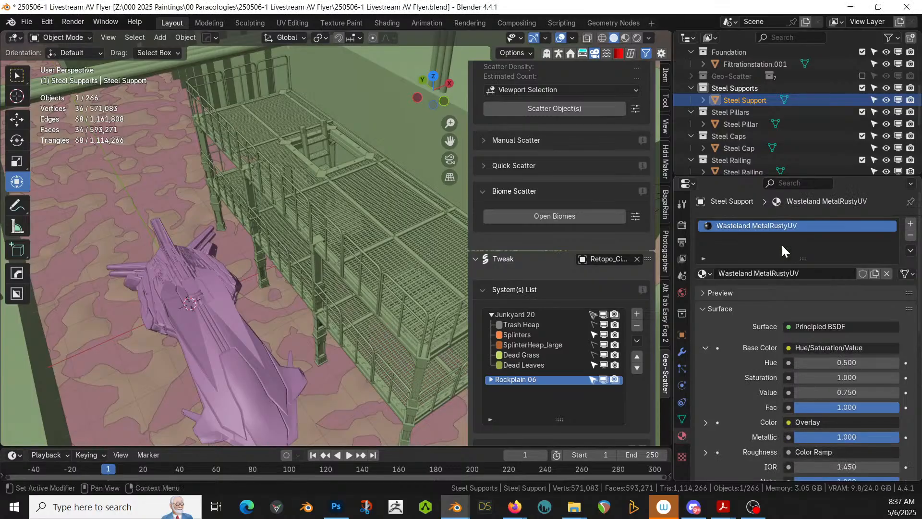
- Assign the existing Wasteland MetalRustyUV material to the Steel Pillar object
click(753, 123)
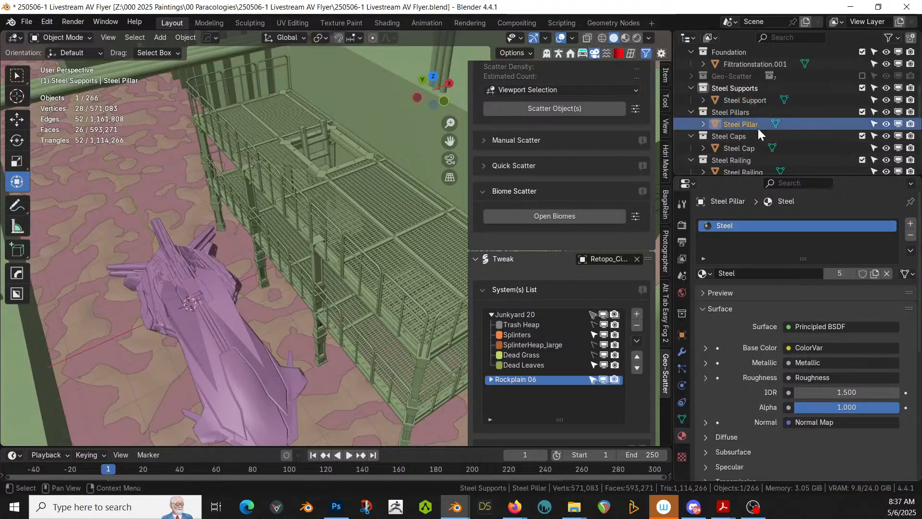
click(704, 273)
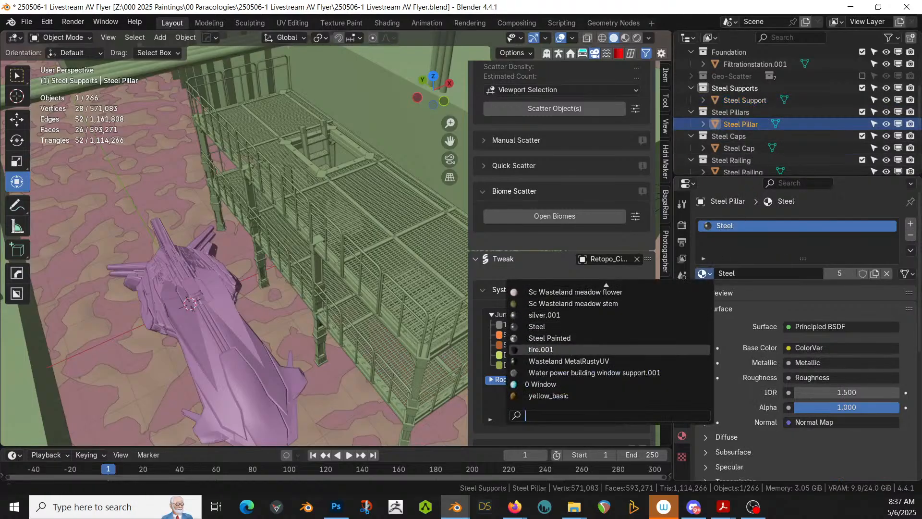
click(622, 360)
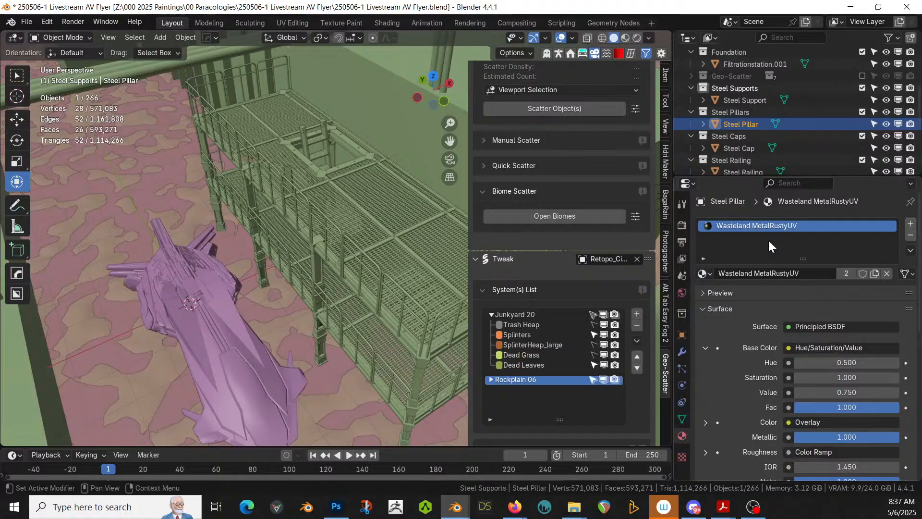
- Replace the Steel Cap object's material with Wasteland MetalRustyUV
click(739, 148)
click(704, 273)
key(Down)
key(Down)
key(Down)
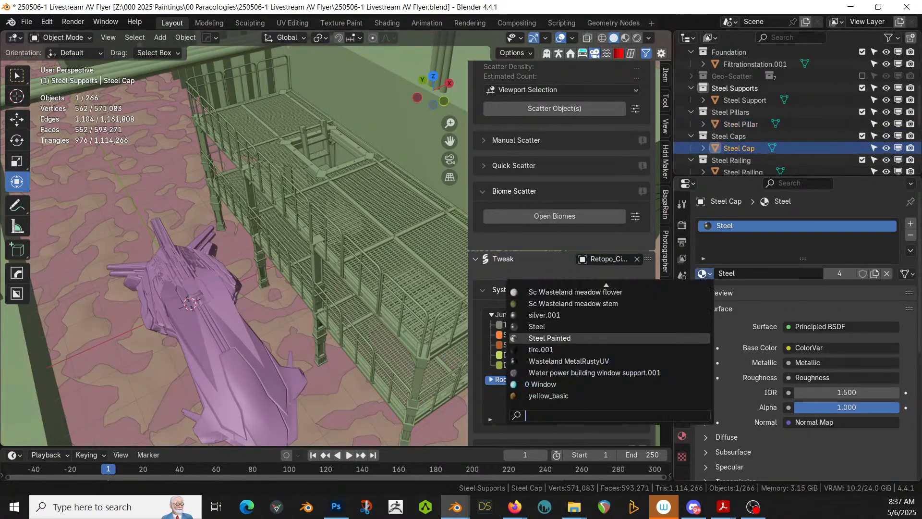
key(Return)
- Replace the Steel Railing object's material with Wasteland MetalRustyUV
scroll(755, 142, down, 1)
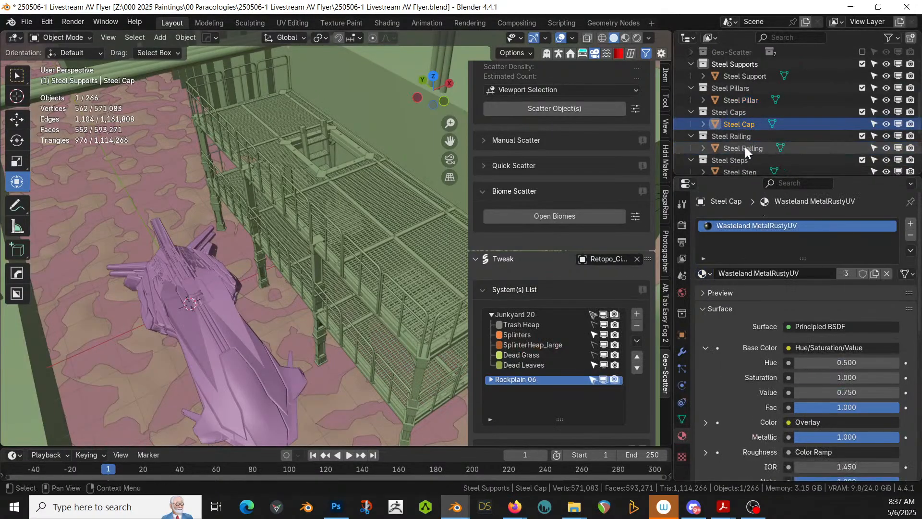
click(741, 148)
click(715, 270)
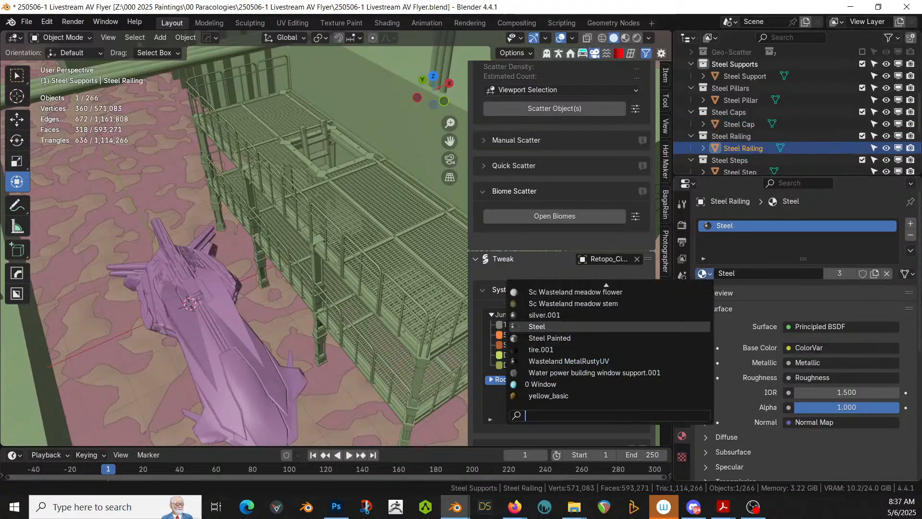
key(Down)
key(Down)
key(Down)
key(Return)
- Replace the Steel Step object's material with Wasteland MetalRustyUV and collapse the Steel Scatter collection
scroll(785, 144, down, 3)
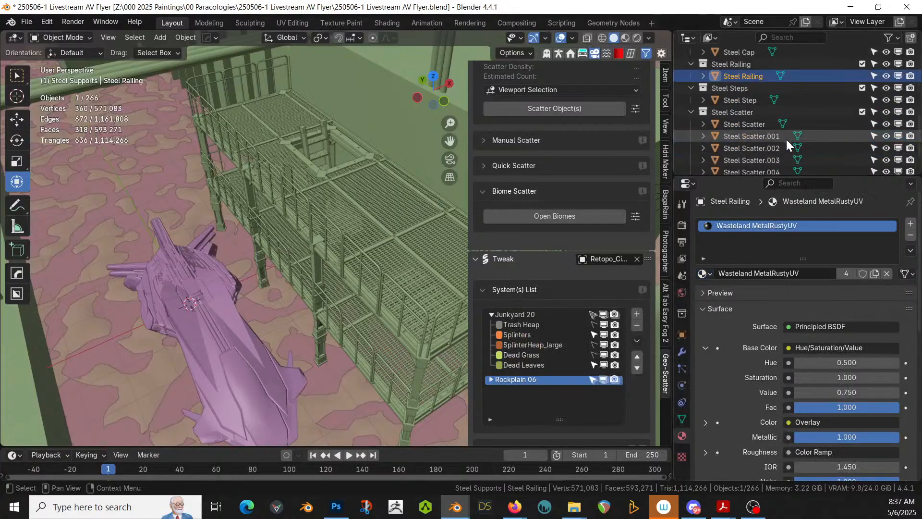
click(747, 99)
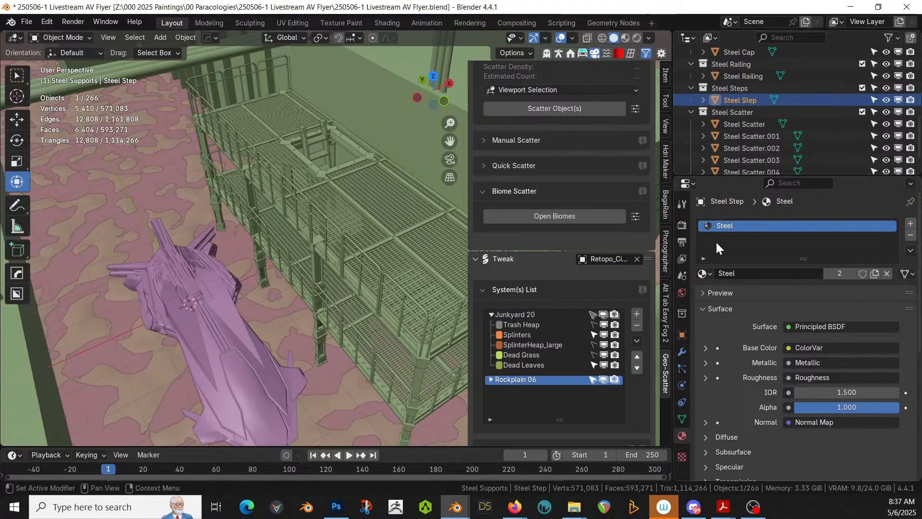
click(711, 272)
key(Down)
key(Down)
key(Down)
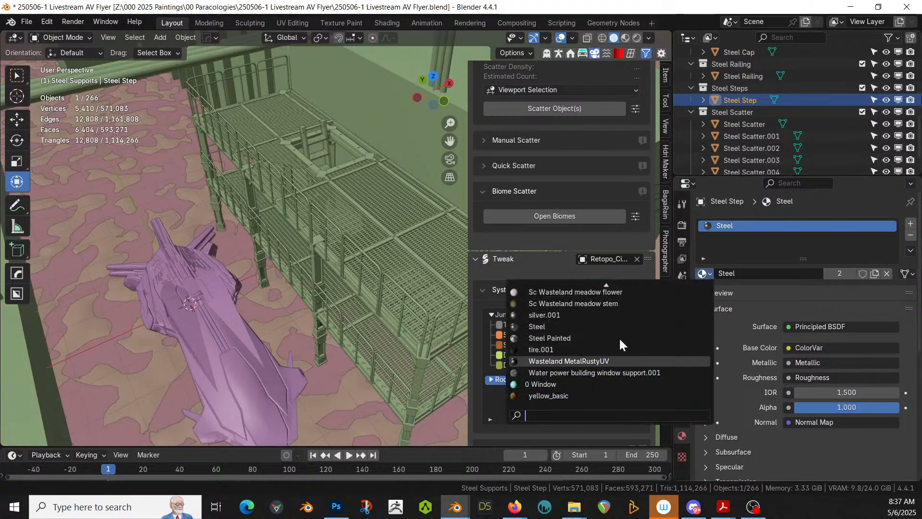
key(Return)
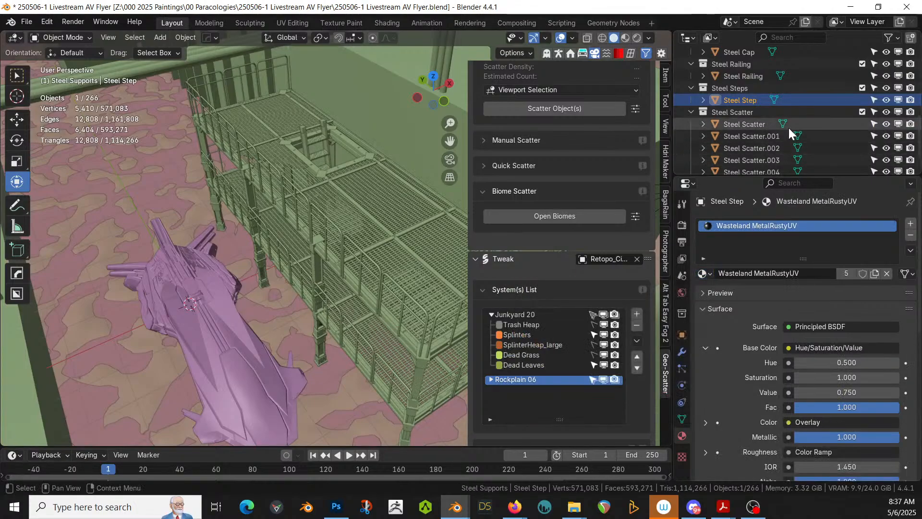
click(690, 112)
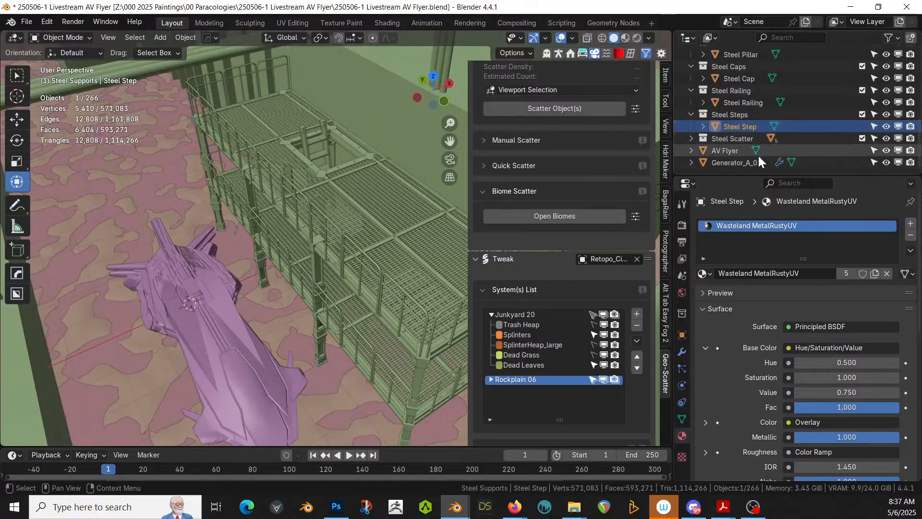
- Select the Filtrationstation.002 platform and examine the general and Planks settings of its Platform Generator modifier
click(362, 220)
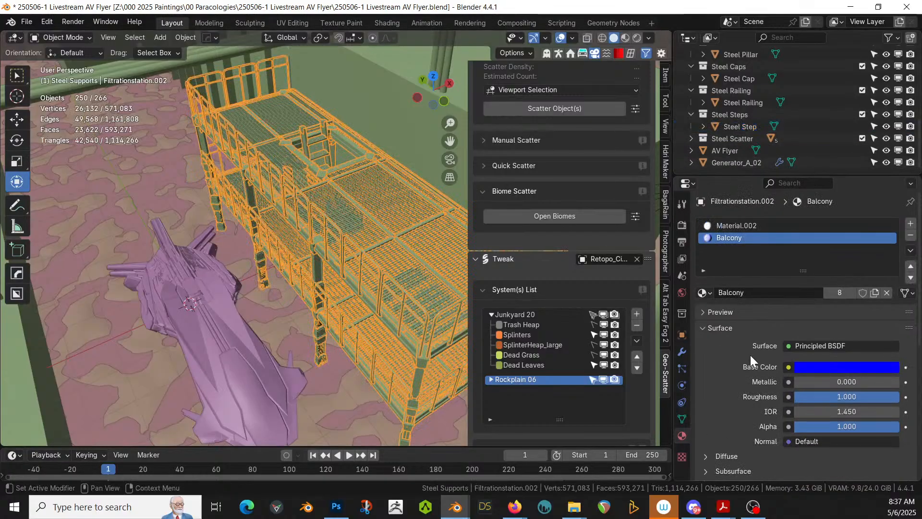
click(681, 351)
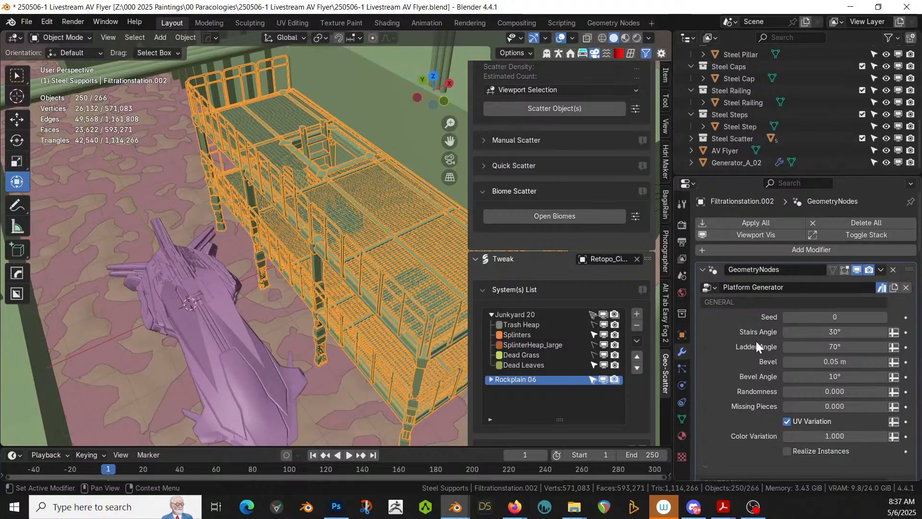
scroll(756, 341, down, 5)
scroll(757, 341, up, 5)
scroll(756, 341, down, 5)
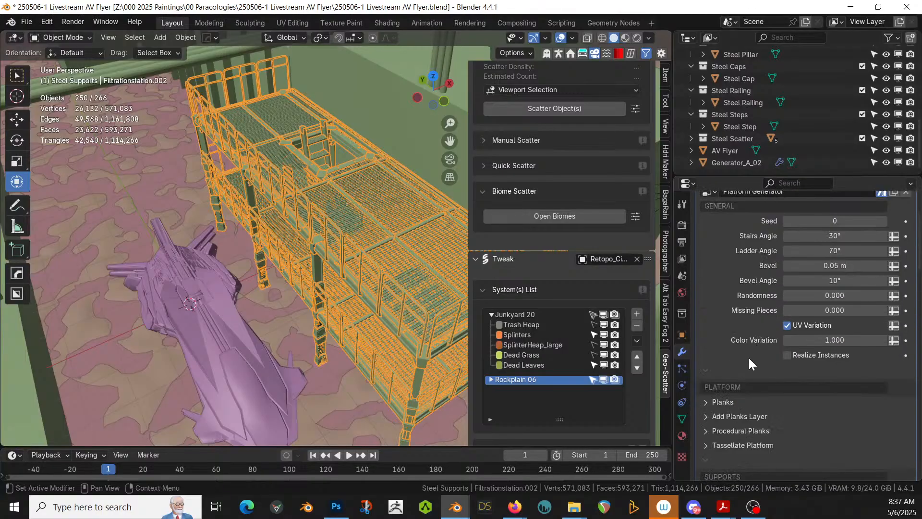
scroll(748, 357, up, 5)
scroll(749, 362, down, 5)
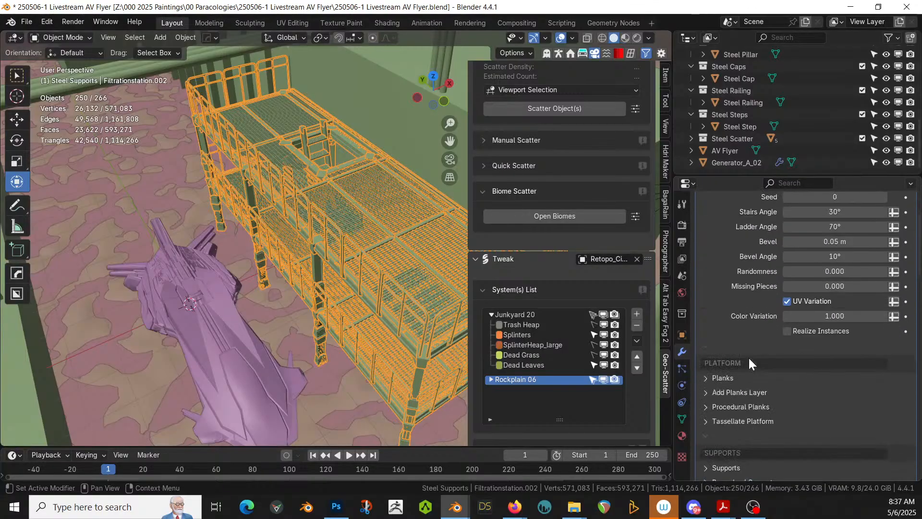
click(706, 377)
scroll(711, 375, down, 4)
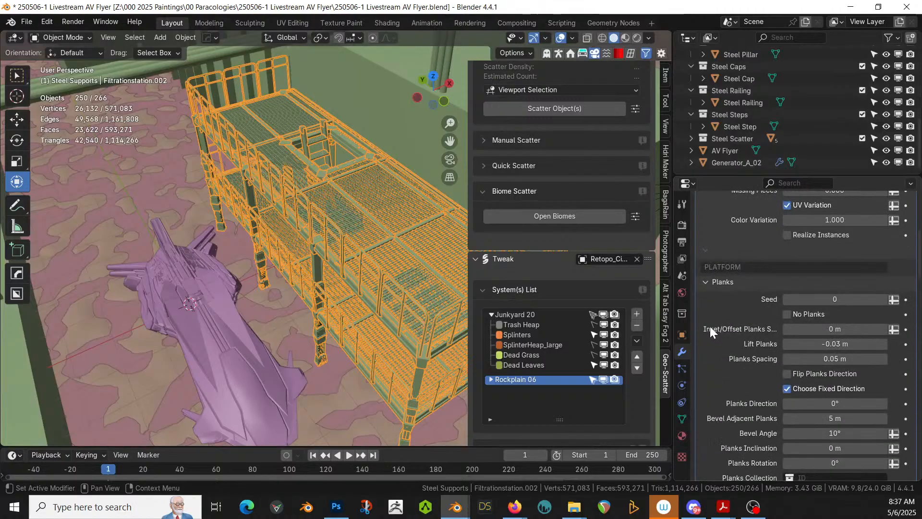
click(706, 282)
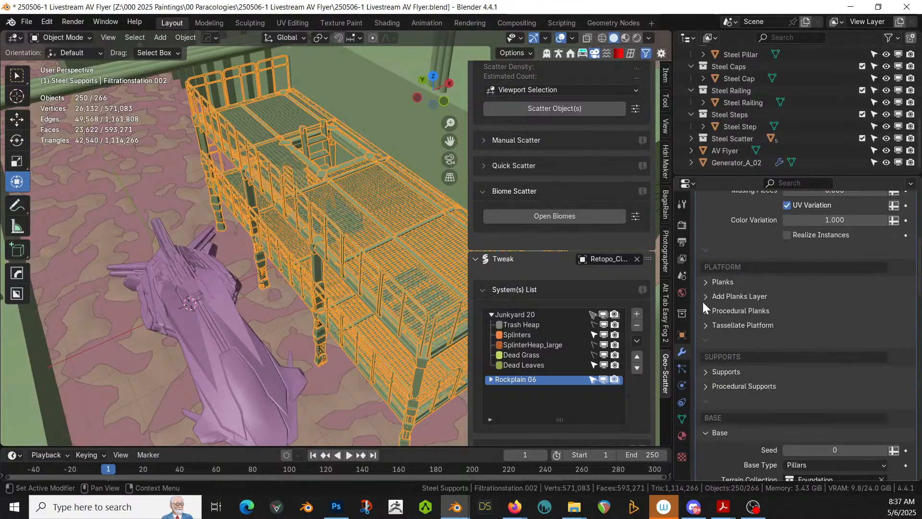
- Set the Procedural Planks material of the Platform Generator modifier to Wasteland MetalRustyUV
click(704, 310)
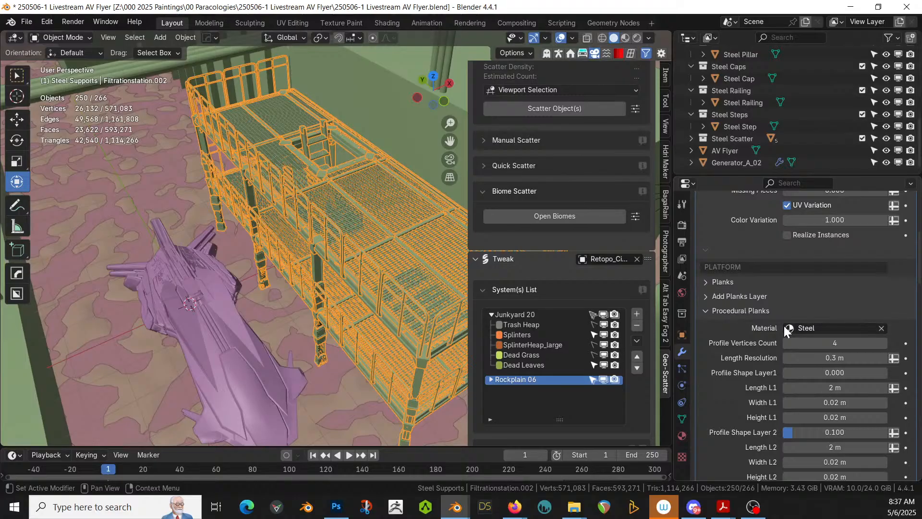
click(811, 328)
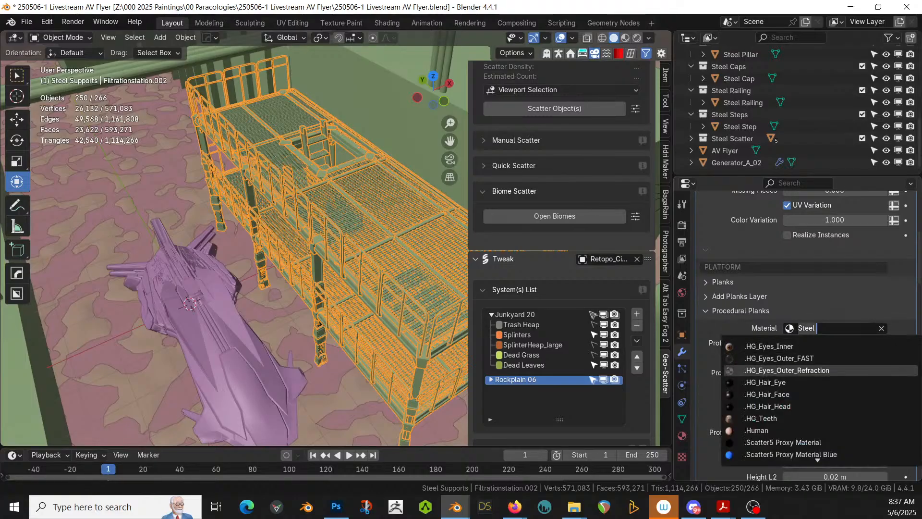
text(was)
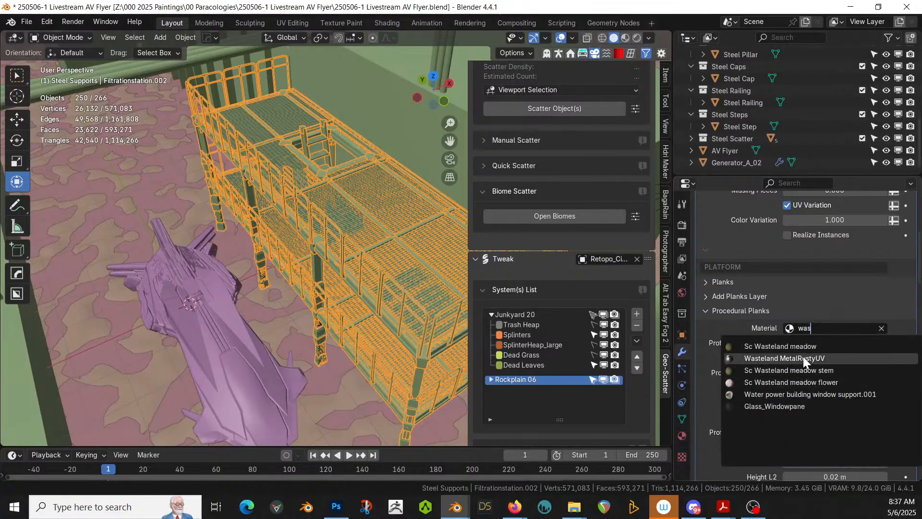
click(804, 359)
- Isolate the platform in local view and inspect its planks up close in rendered shading before returning to solid shading
key(KP_Divide)
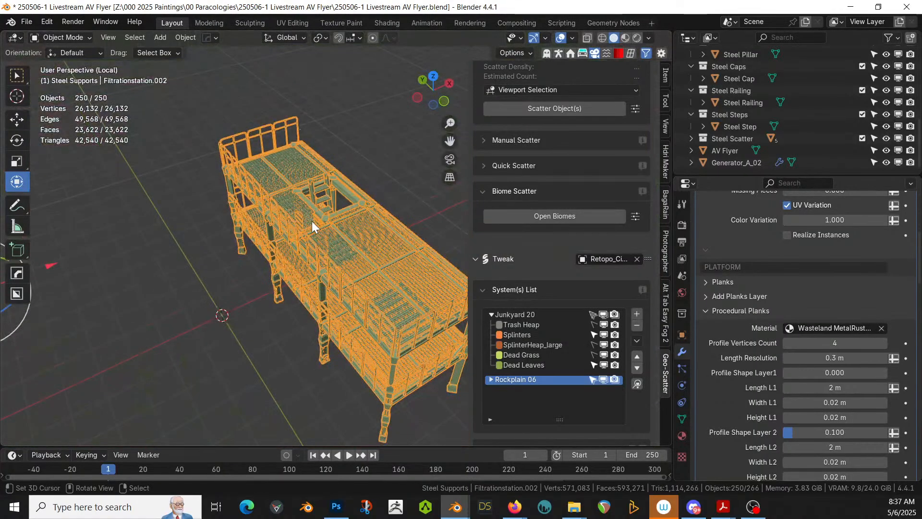
key(z)
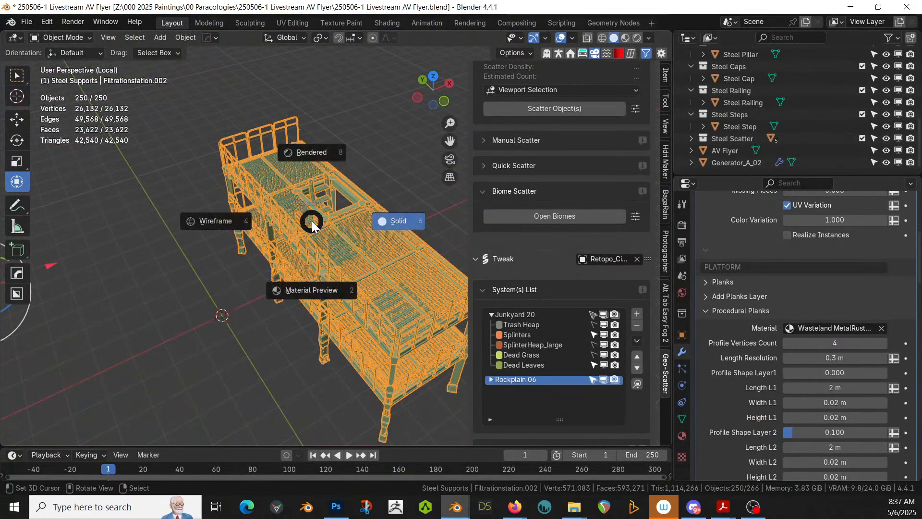
key(8)
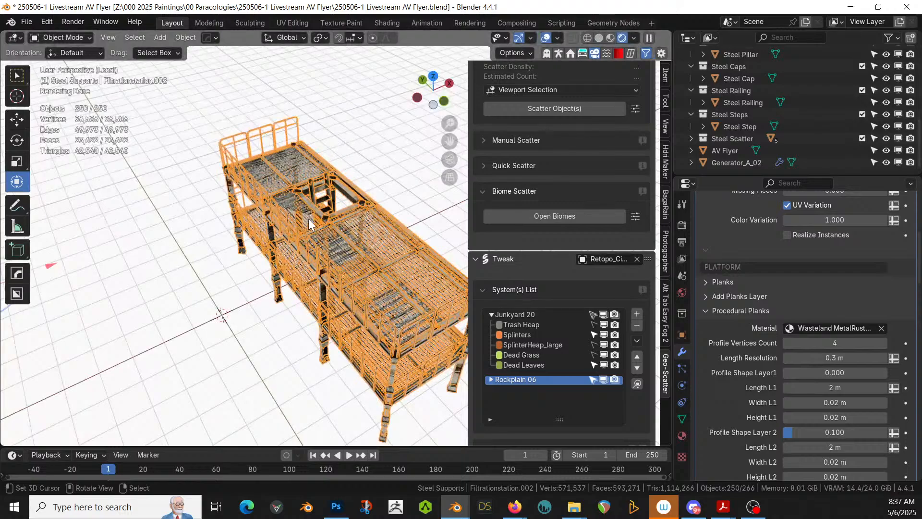
scroll(255, 230, up, 3)
mouse_move(254, 230)
middle_down()
mouse_move(265, 183)
mouse_move(266, 371)
mouse_move(222, 358)
mouse_move(179, 406)
mouse_move(250, 437)
mouse_move(291, 61)
mouse_move(267, 442)
mouse_move(274, 318)
mouse_move(283, 357)
mouse_move(274, 365)
mouse_move(217, 344)
mouse_move(178, 318)
mouse_move(181, 311)
middle_up()
click(266, 371)
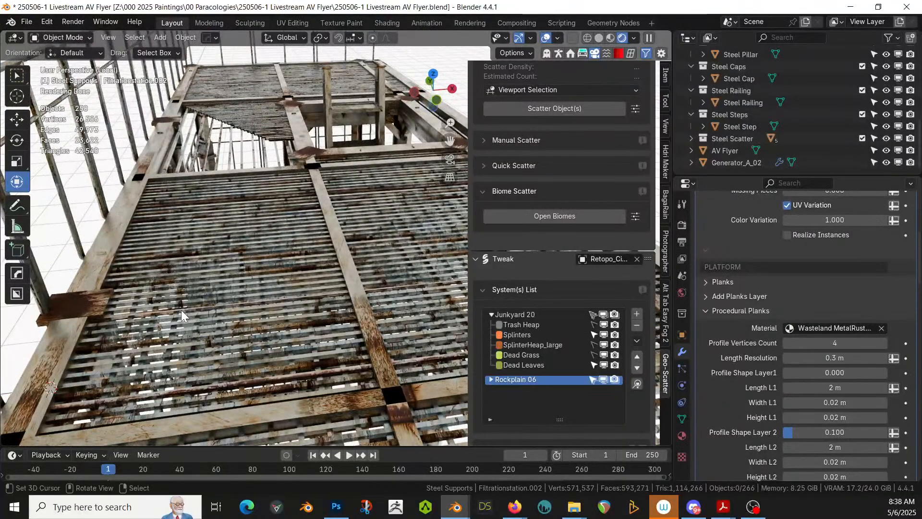
key(z)
click(195, 304)
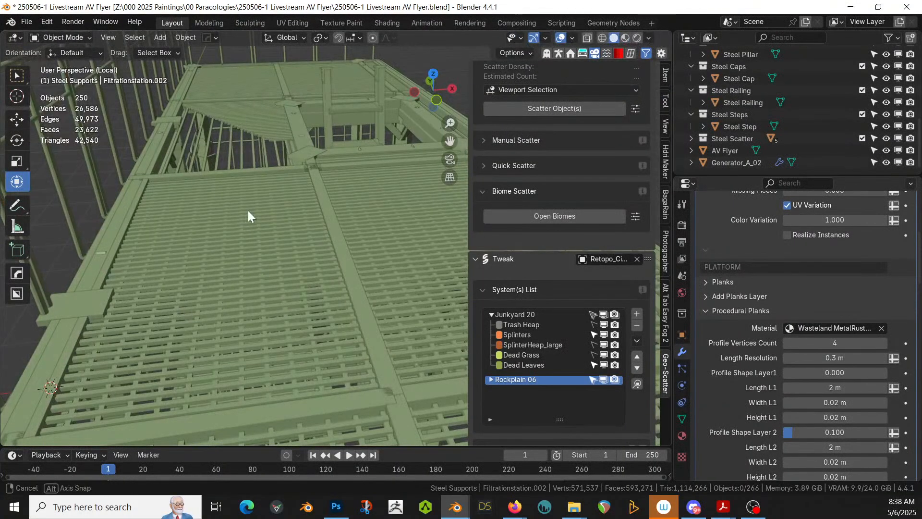
- Knife-cut Filtrationstation.002's upper deck straight along X from the stair opening's -Y corner to the deck's -X edge
middle_drag(248, 211, 267, 232)
key(Tab)
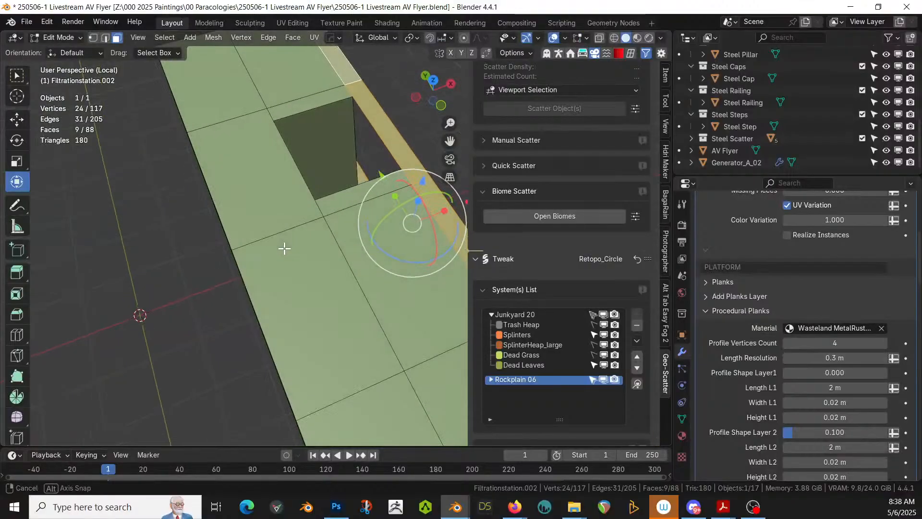
key(KP_7)
scroll(289, 215, up, 2)
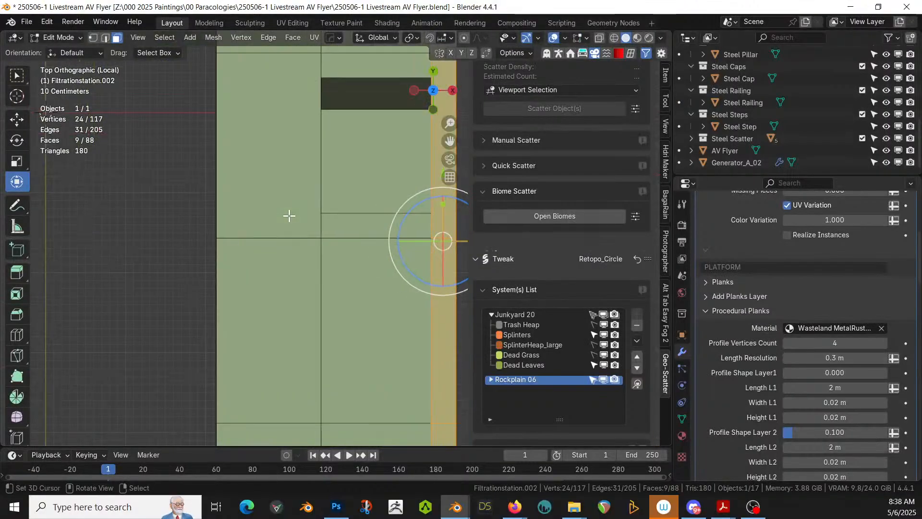
shift+middle_drag(316, 215, 278, 294)
scroll(278, 294, down, 3)
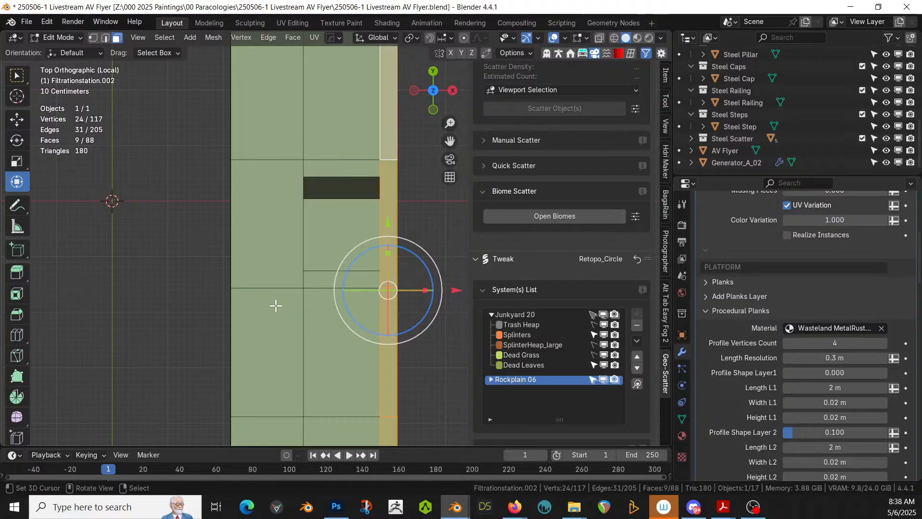
key(k)
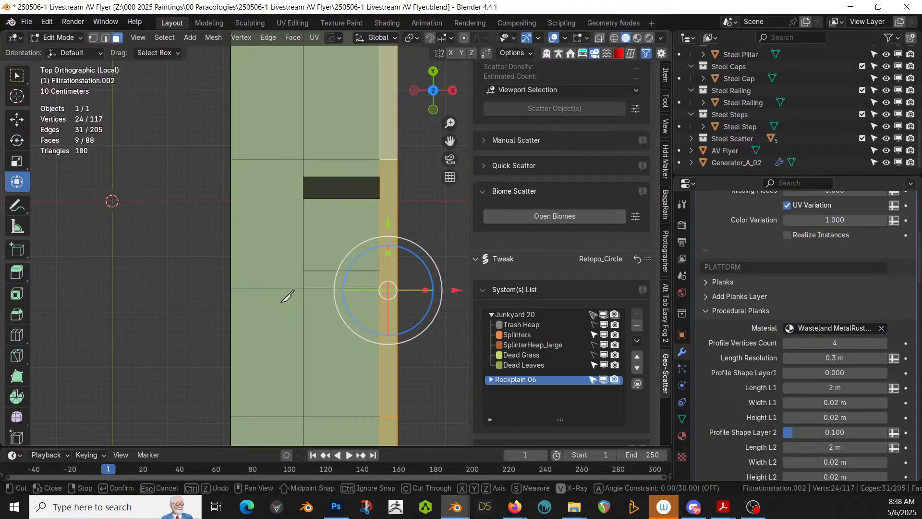
click(303, 271)
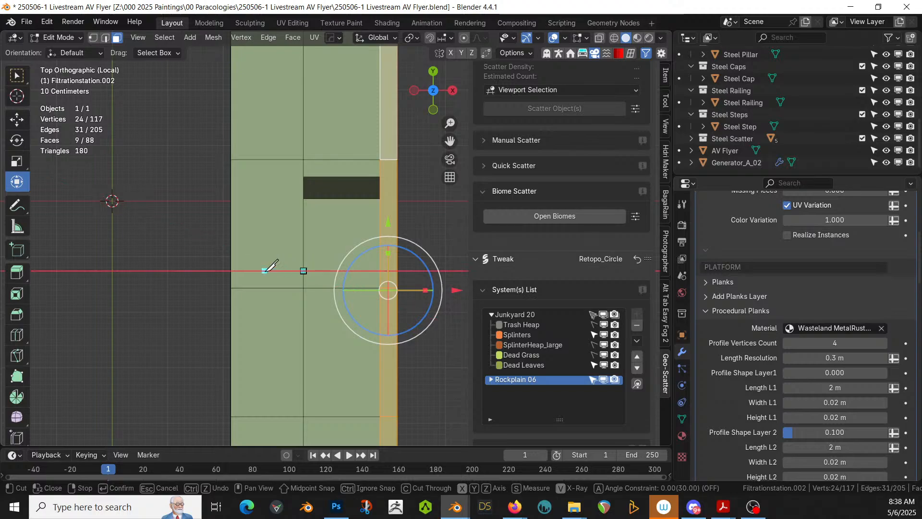
click(231, 270)
key(Return)
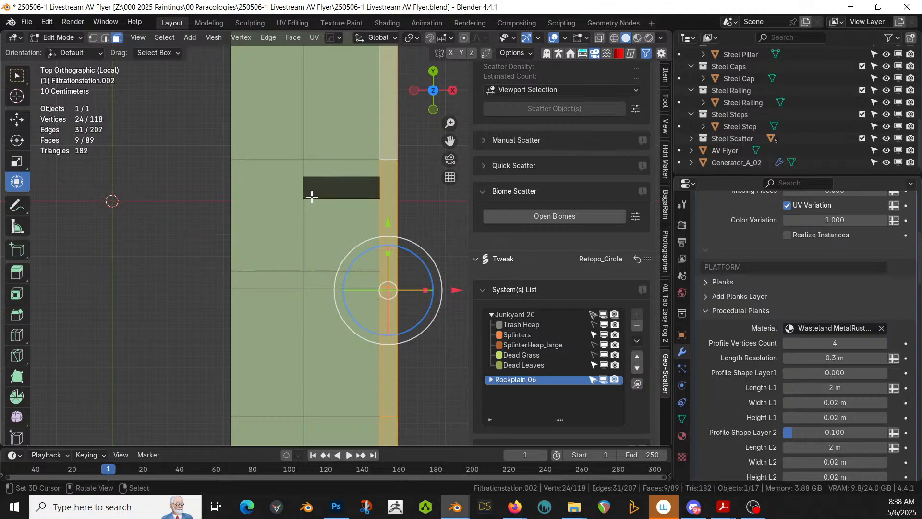
- Knife-cut the deck straight along X from the stair opening's +Y corner to the -X edge, and review the regenerated platform
key(k)
click(307, 173)
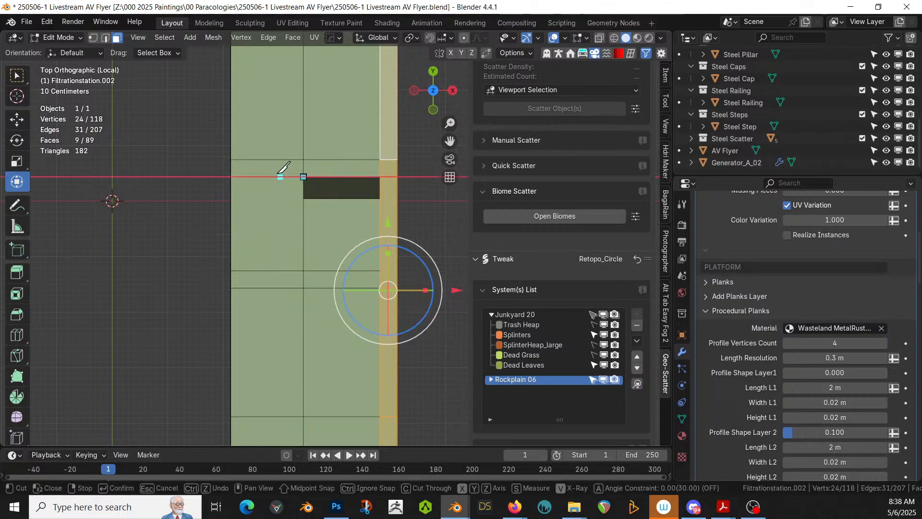
click(232, 176)
key(Return)
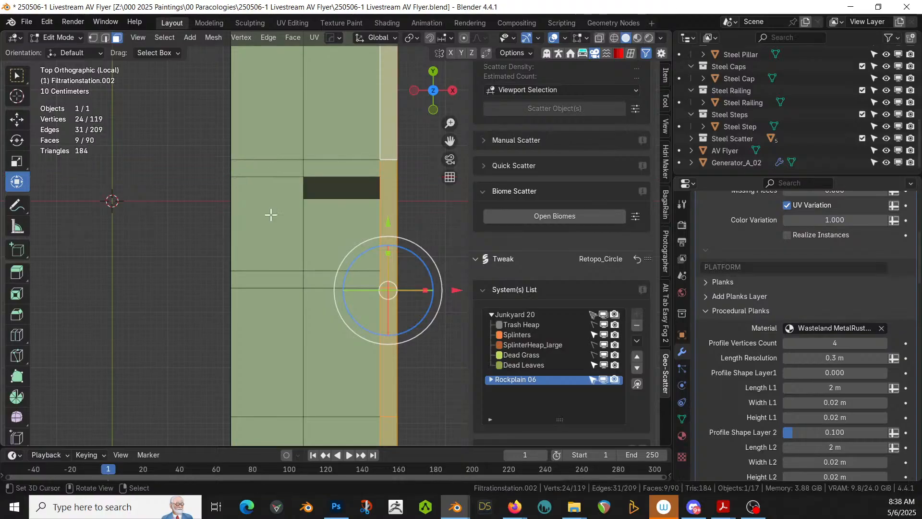
middle_drag(266, 231, 335, 156)
middle_drag(308, 248, 221, 290)
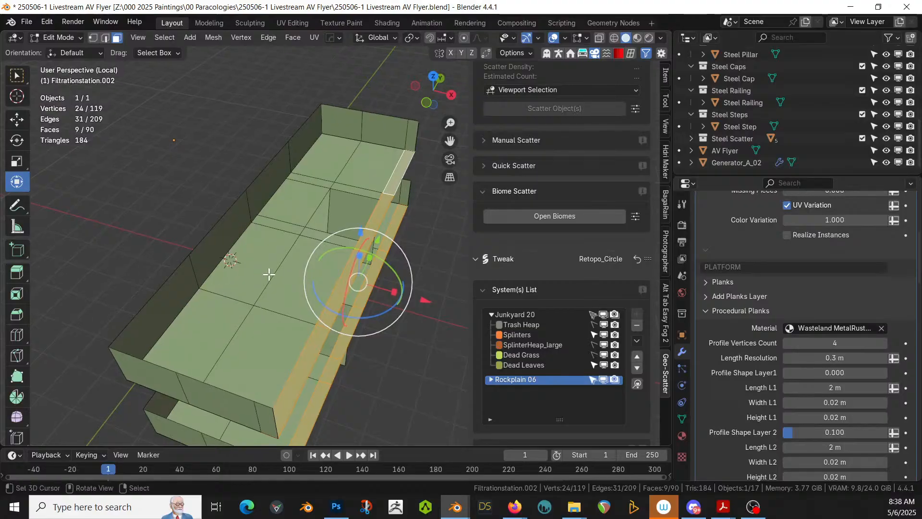
key(Tab)
middle_drag(269, 275, 361, 267)
middle_drag(372, 232, 277, 288)
- Knife-cut the narrow deck strip on the +X side of the stair opening, in line with the opening's +Y edge
key(Tab)
key(KP_7)
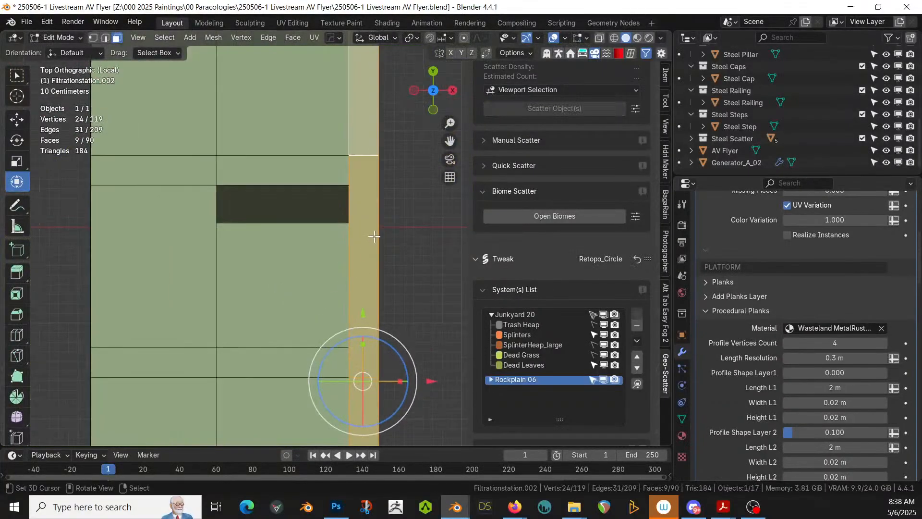
key(k)
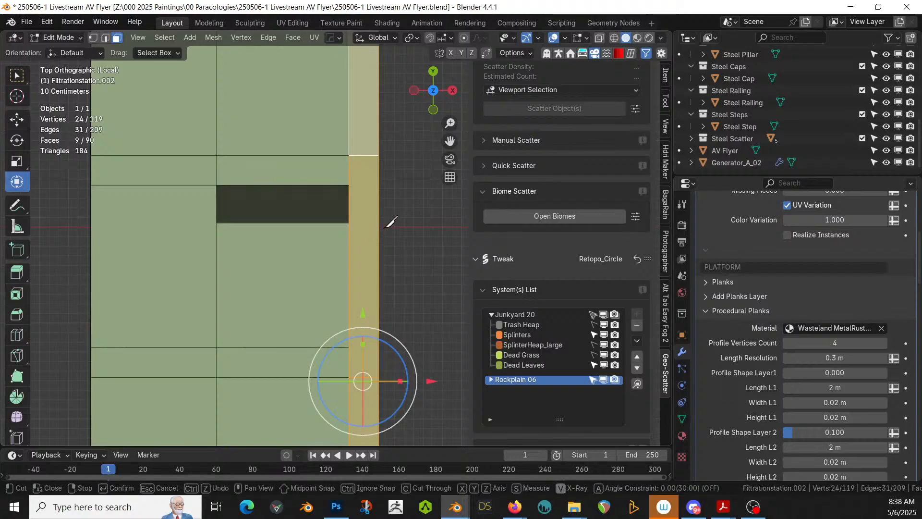
click(349, 185)
click(378, 184)
key(Return)
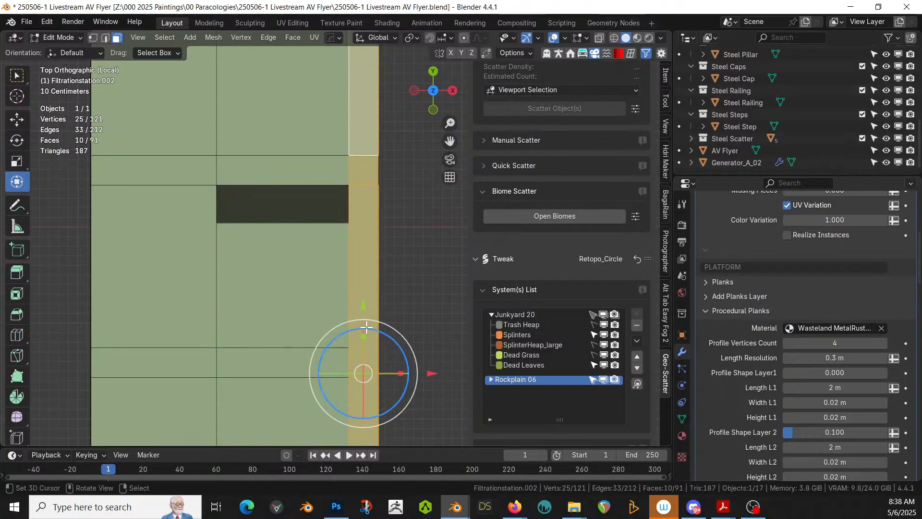
- Knife-cut the narrow +X strip along X in line with the stair opening's -Y edge and return to Object Mode
key(k)
click(349, 348)
key(x)
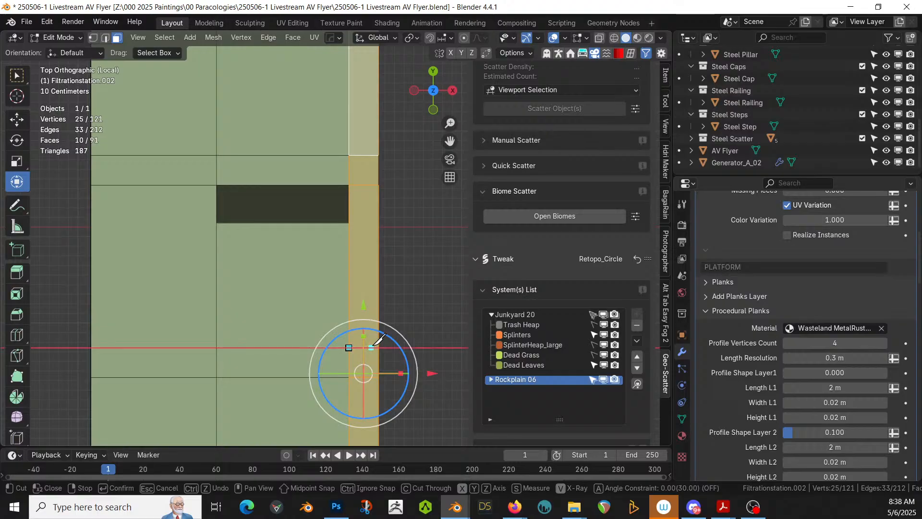
click(378, 347)
key(Return)
key(Tab)
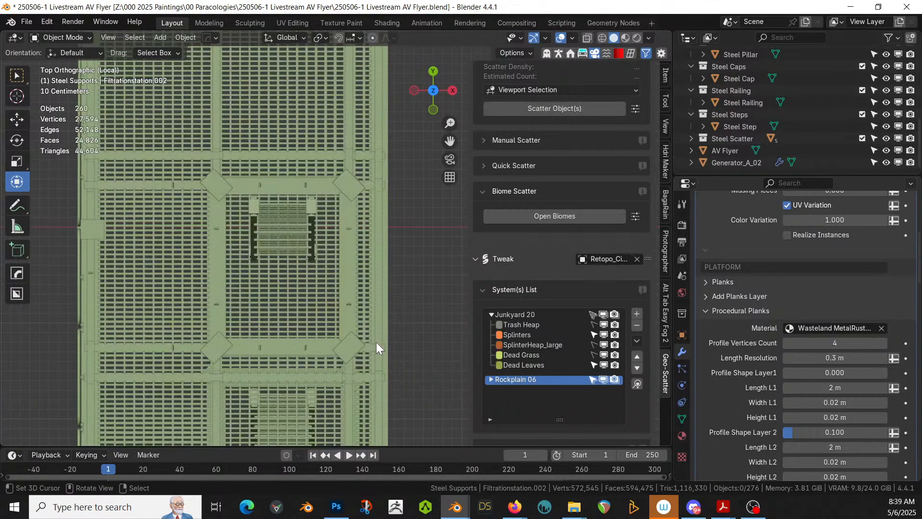
middle_drag(376, 342, 403, 282)
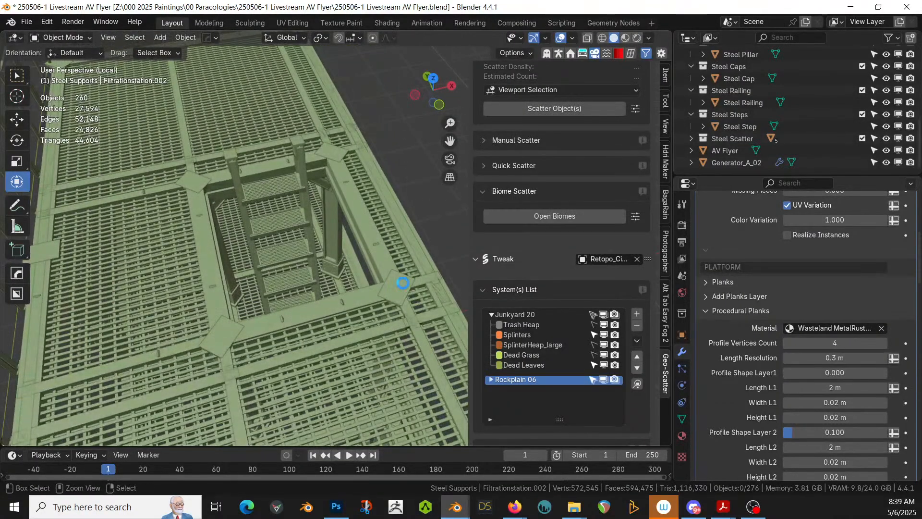
- Save the file and leave local view to look over the platform within the full scene
key(ctrl+s)
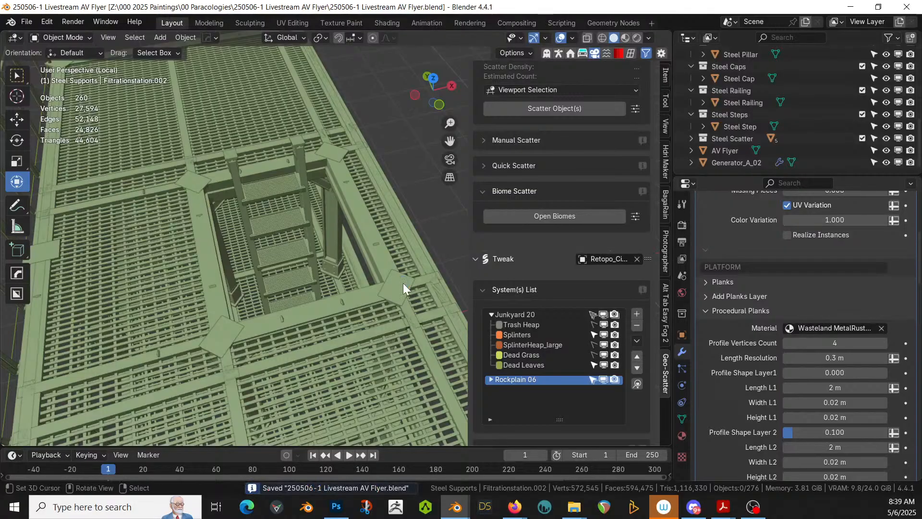
scroll(387, 276, down, 8)
middle_drag(369, 274, 351, 226)
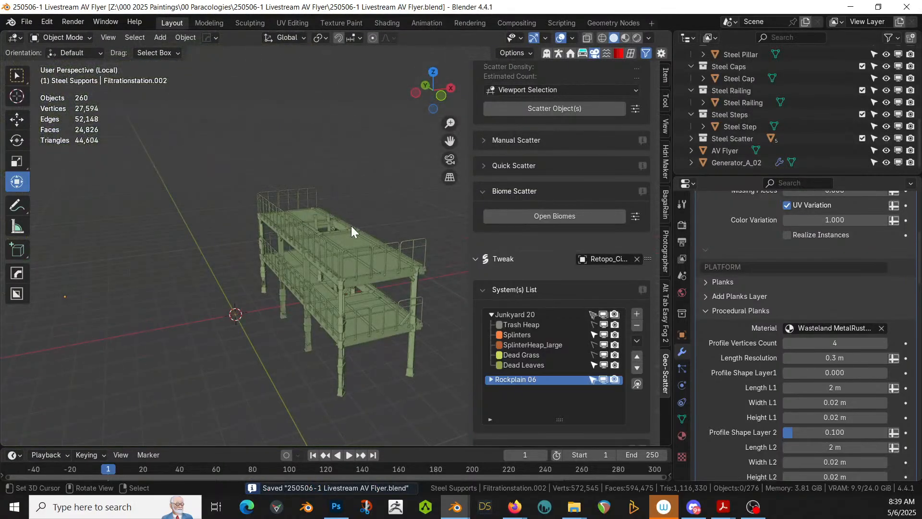
key(KP_Divide)
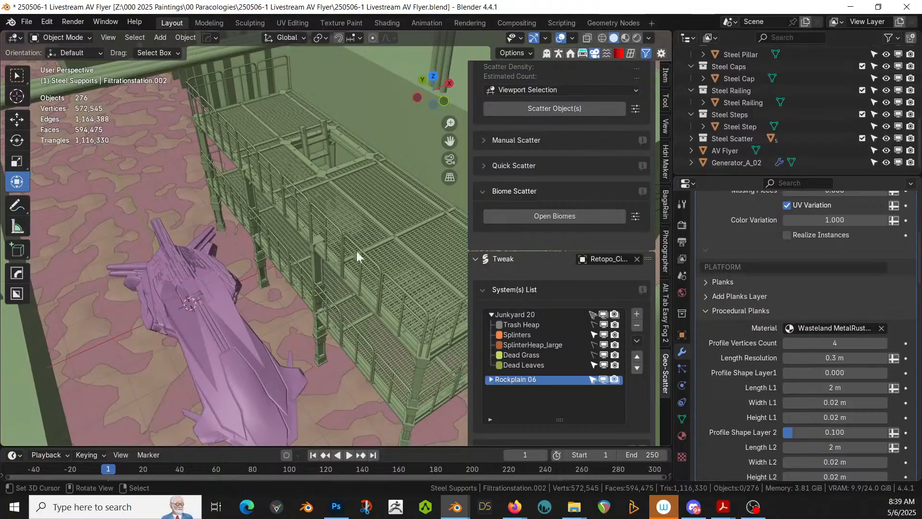
middle_drag(293, 382, 267, 338)
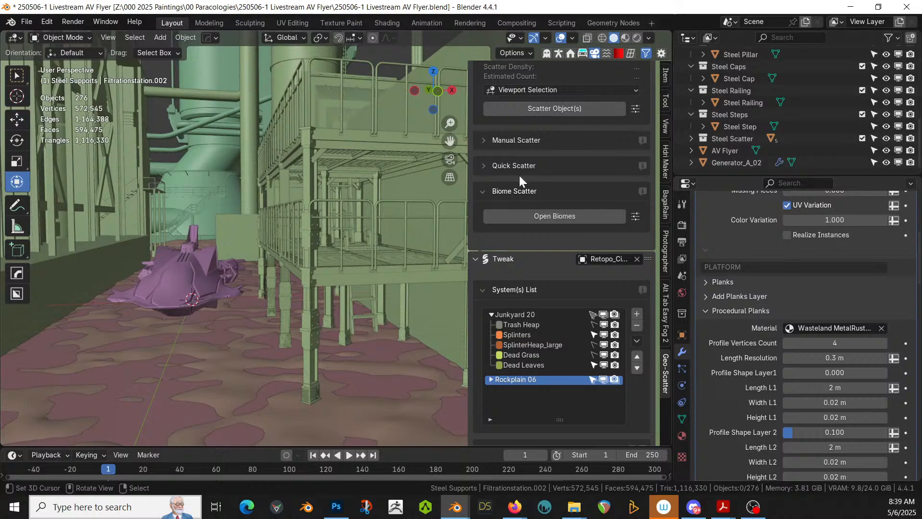
middle_drag(381, 254, 330, 257)
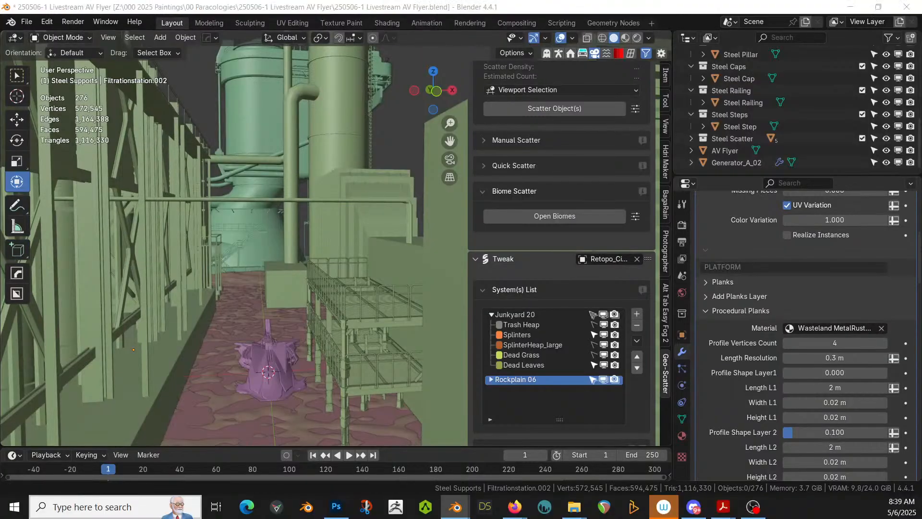
shift+middle_drag(307, 284, 280, 196)
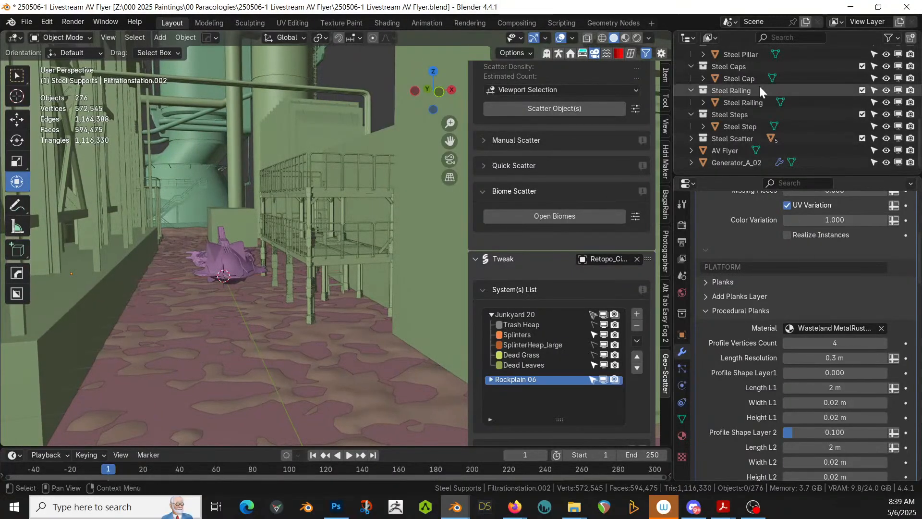
- Make the top-level Scene Collection the active collection
scroll(759, 88, up, 10)
scroll(749, 77, up, 5)
click(725, 54)
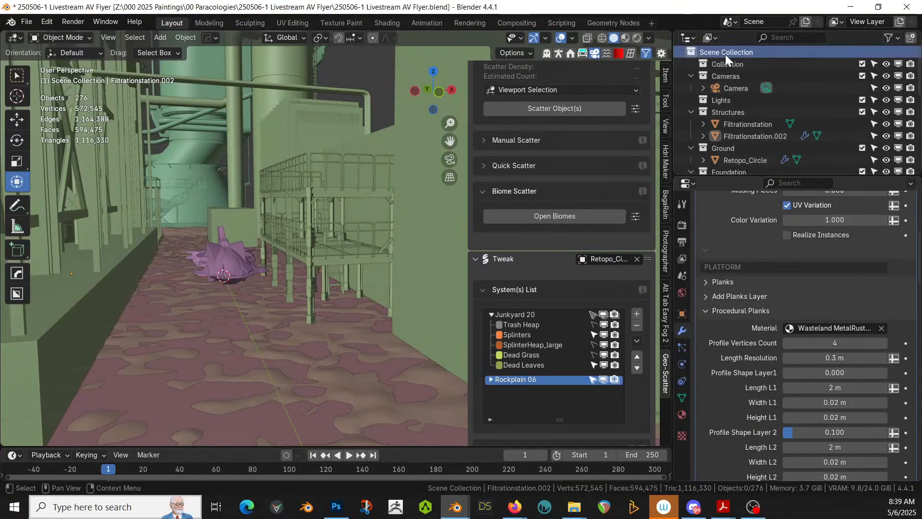
scroll(95, 189, down, 10)
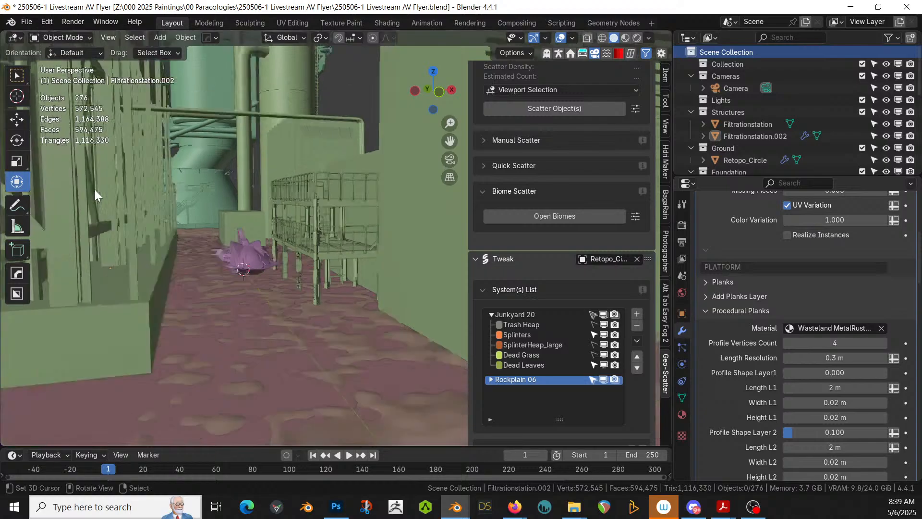
- Place the Tire_dirt asset on the ground beside the platform's near corner leg
middle_drag(197, 230, 198, 262)
scroll(198, 262, down, 4)
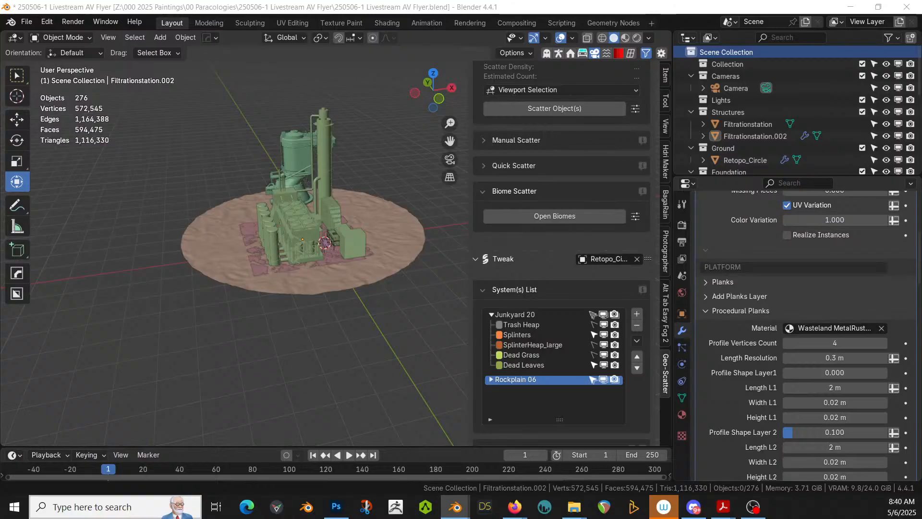
scroll(295, 199, up, 1)
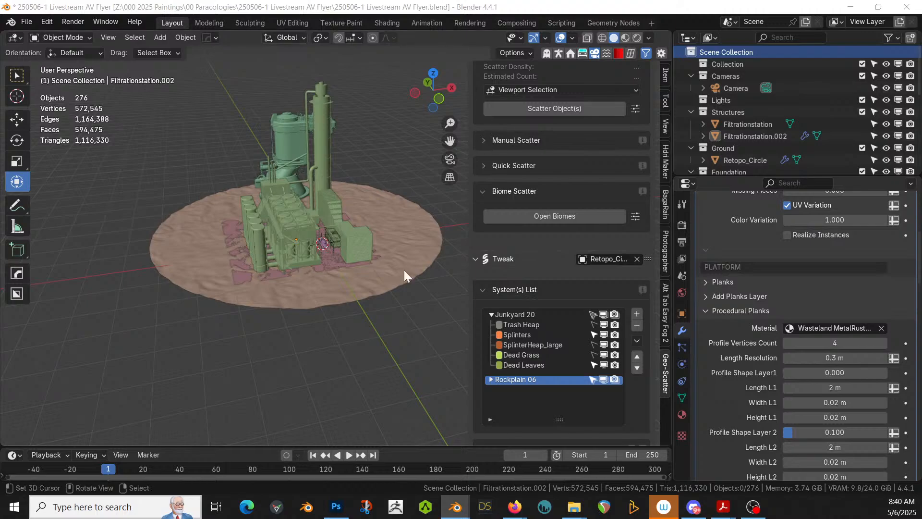
scroll(273, 243, up, 8)
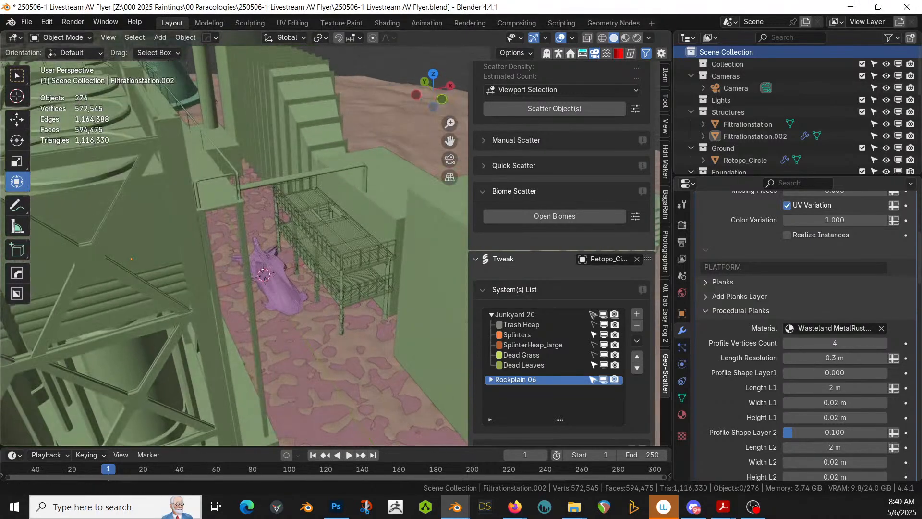
drag(436, 235, 362, 326)
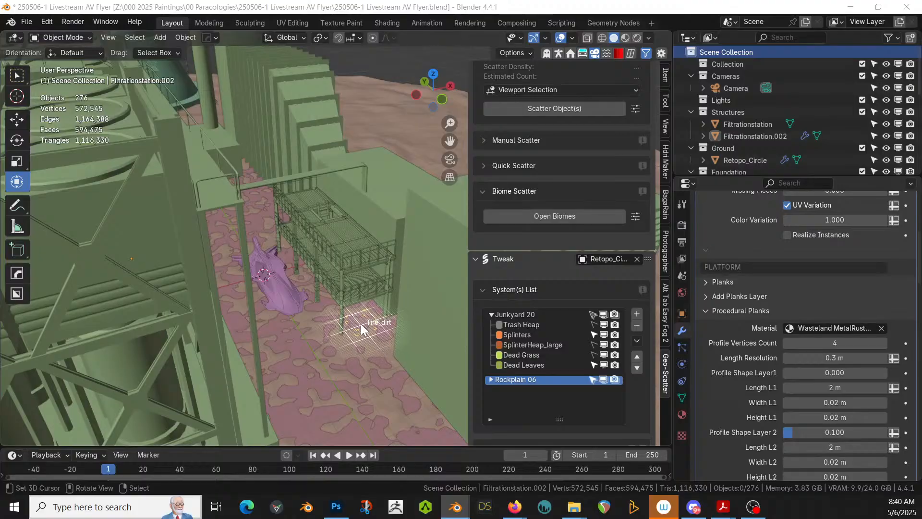
drag(361, 323, 361, 324)
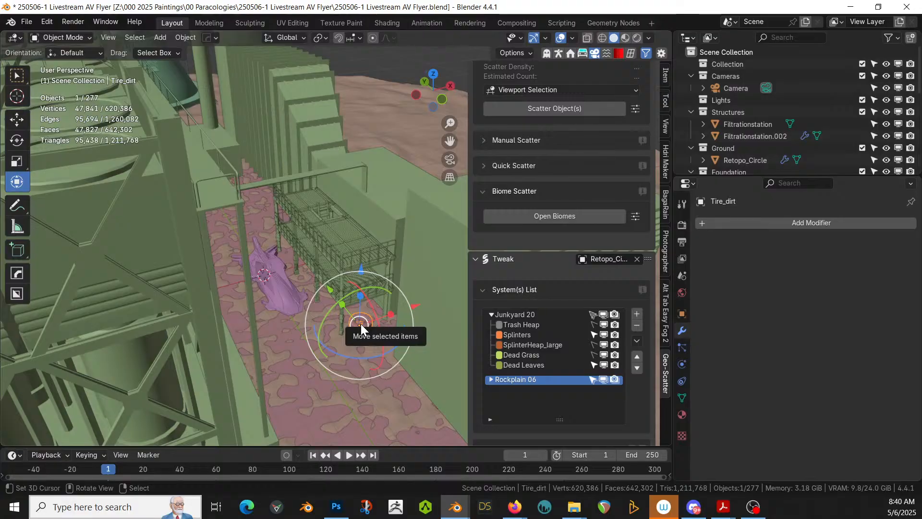
- Move the Tire_dirt object into the Structures collection
scroll(361, 324, up, 3)
key(KP_Decimal)
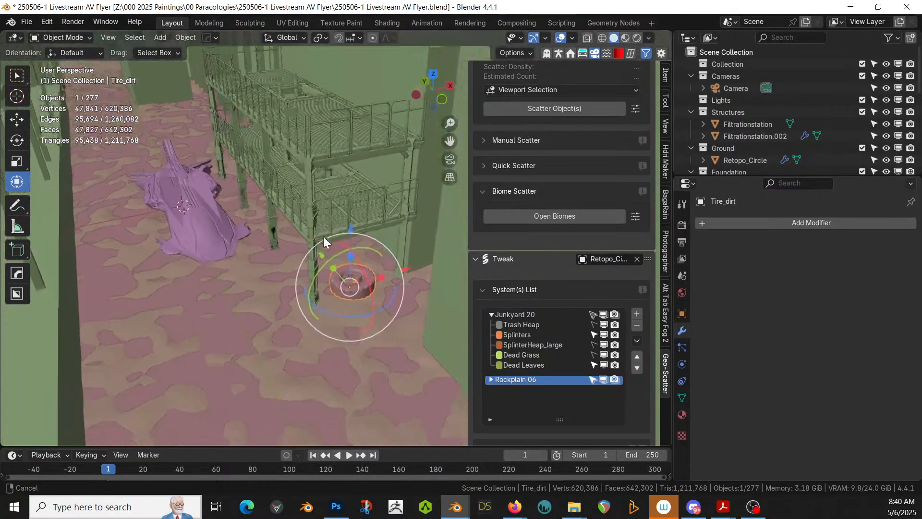
key(m)
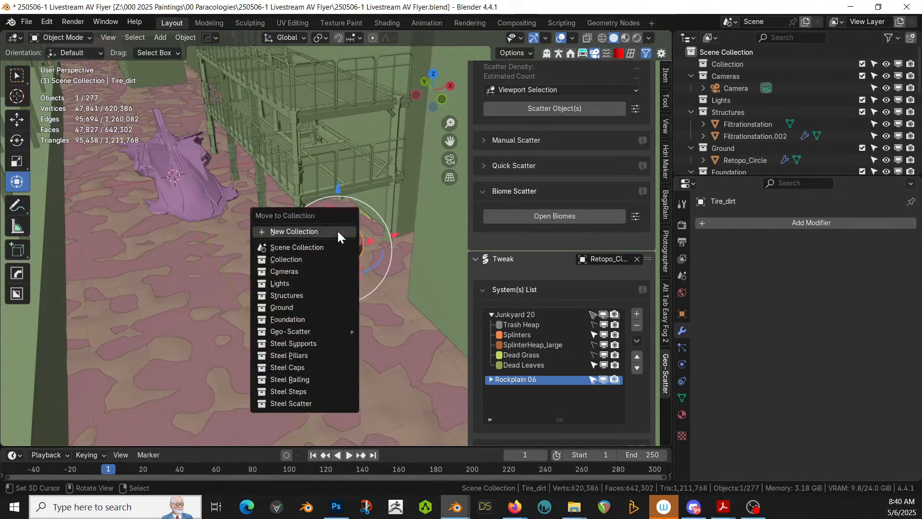
click(301, 294)
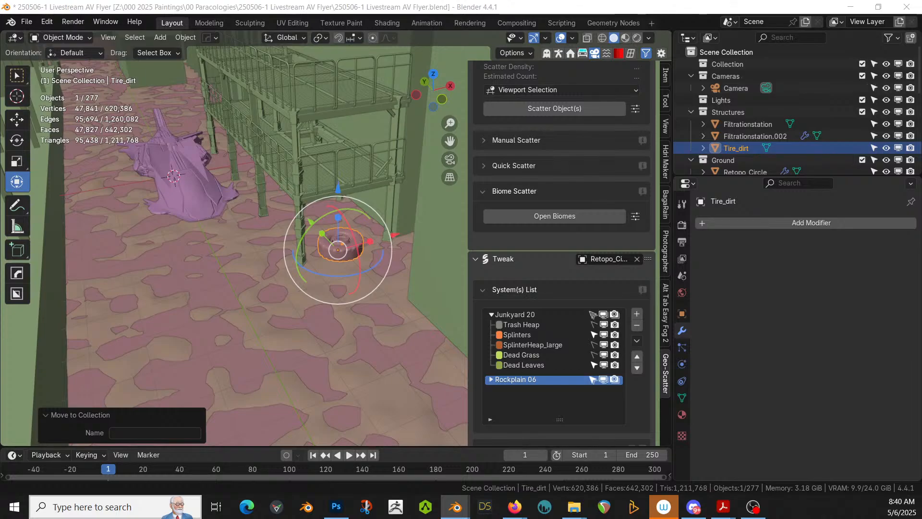
- Place the Barell asset on the ground near the tire and move it into the Structures collection
drag(223, 141, 269, 224)
key(m)
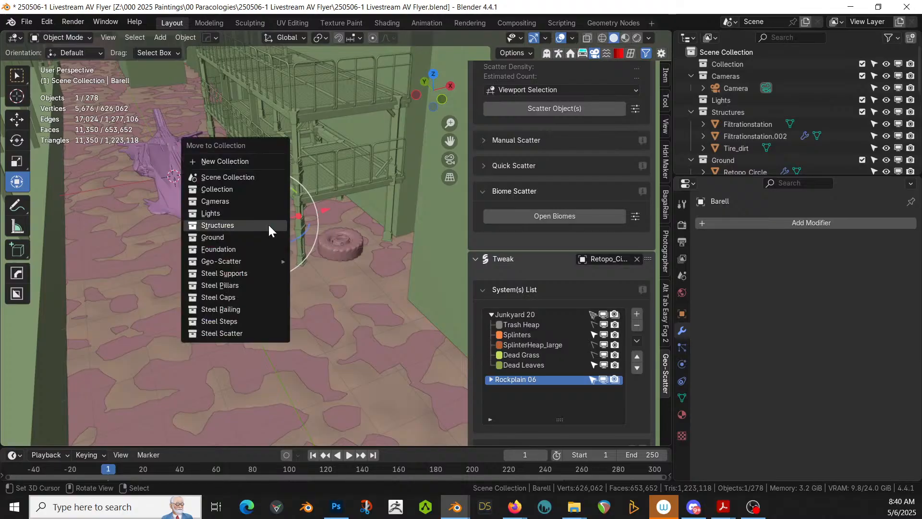
click(268, 223)
- Shift the barrel about -0.033 m and 0.085 m along Y and about 0.227 m along X beside the platform leg, and save the file
middle_drag(269, 225, 364, 275)
key(KP_Decimal)
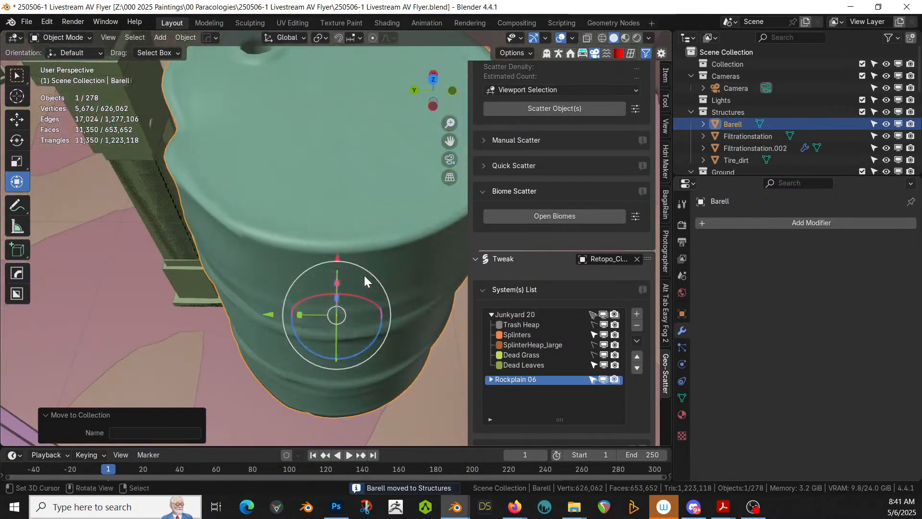
drag(267, 315, 274, 317)
middle_drag(275, 318, 298, 325)
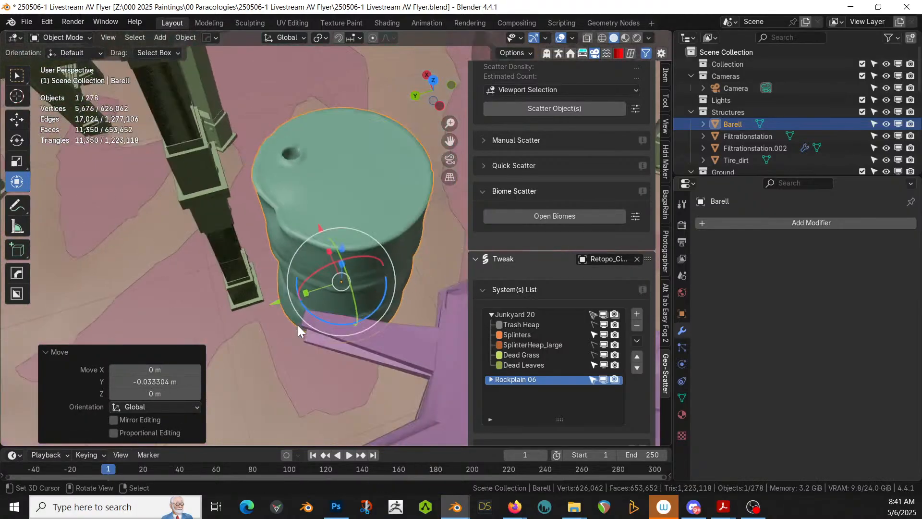
drag(275, 302, 263, 302)
key(g)
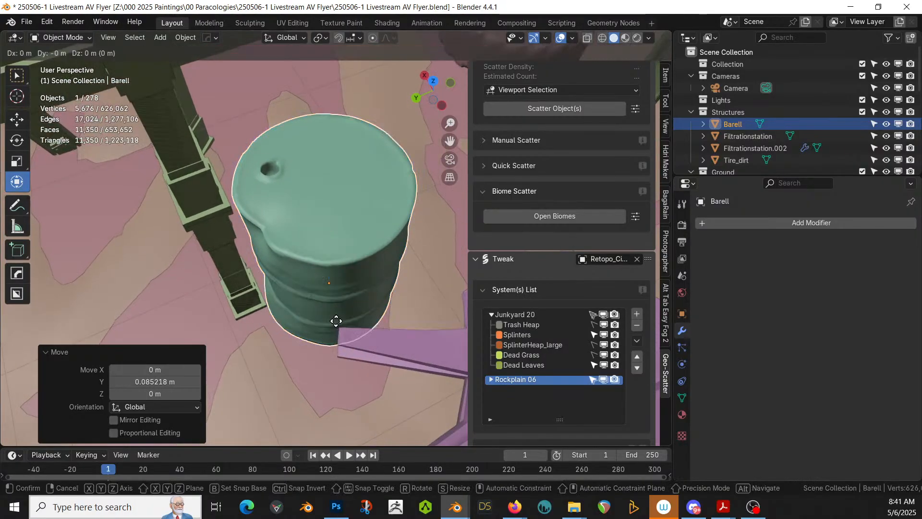
key(x)
click(325, 289)
middle_drag(324, 289, 200, 233)
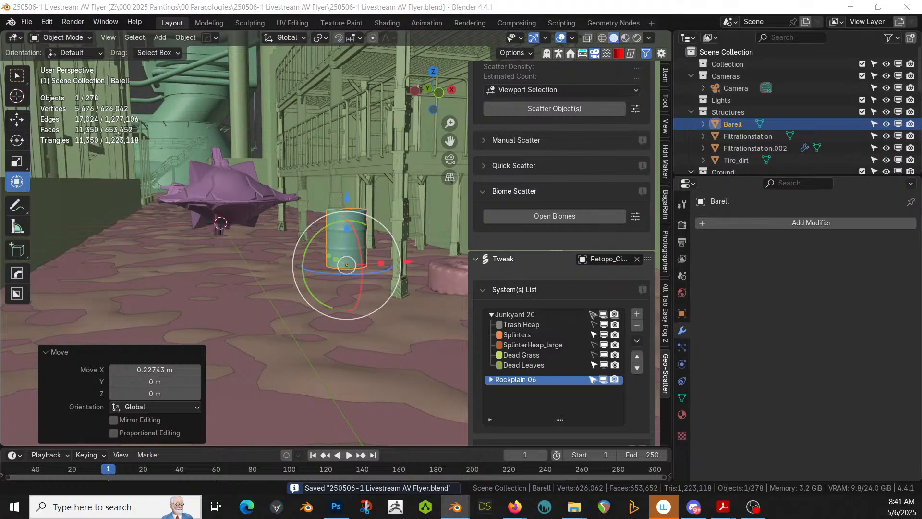
- Select the alley-side face of Filtrationstation's base in Edit Mode and open its filtration station base 2 material in the Shading workspace
middle_drag(180, 79, 240, 229)
click(209, 225)
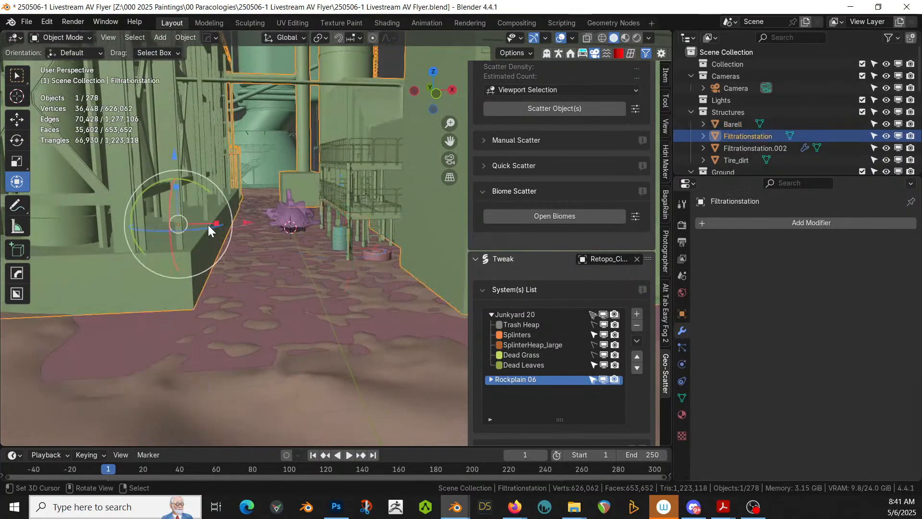
key(Tab)
click(200, 227)
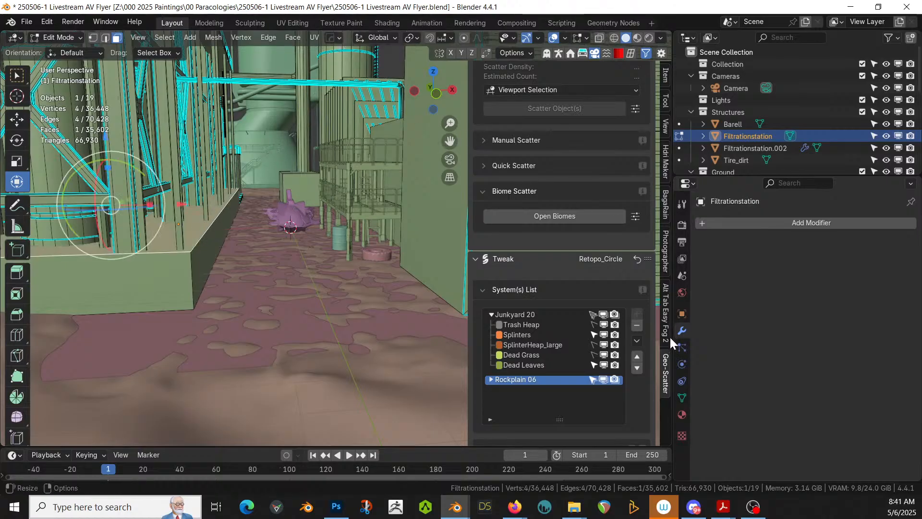
click(682, 415)
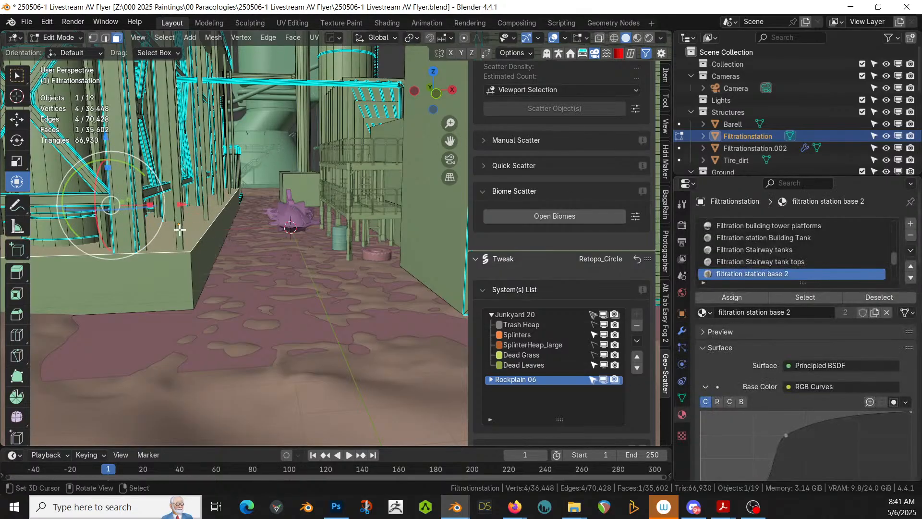
click(220, 242)
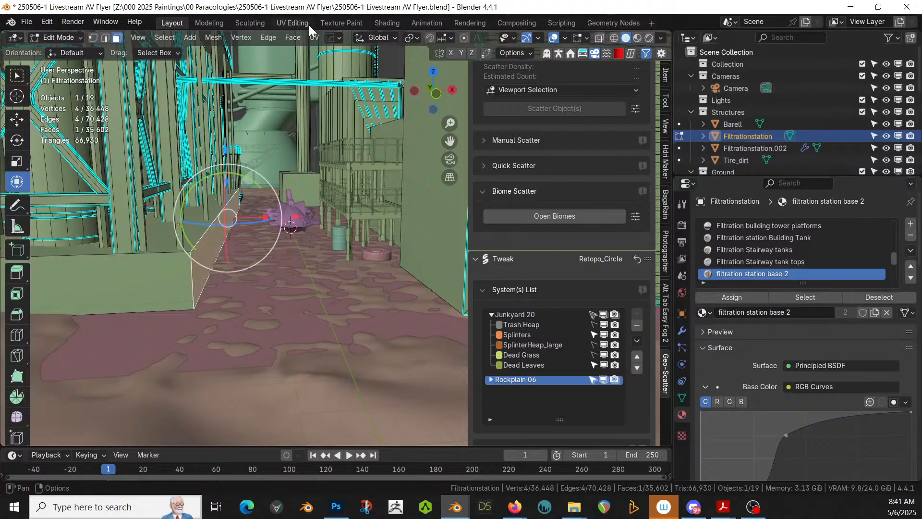
click(387, 24)
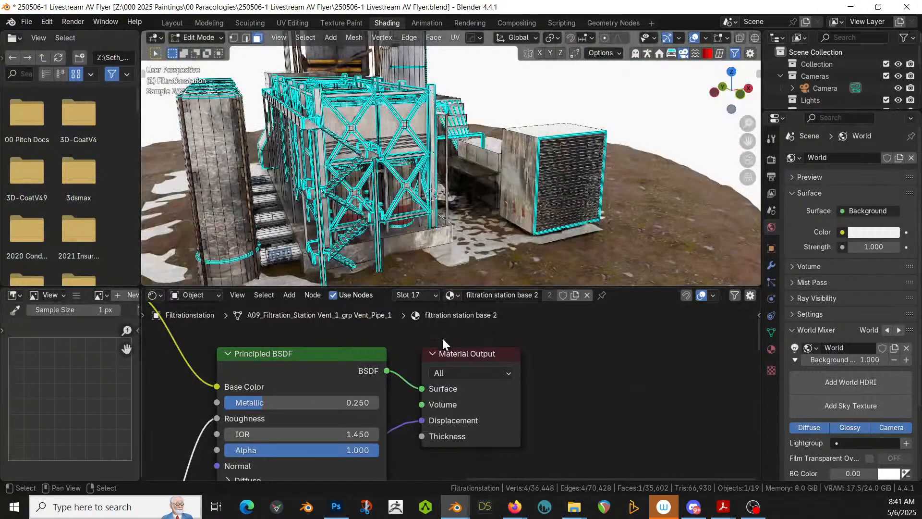
- Move the Principled BSDF and Material Output nodes farther from the RGB Curves nodes to make room between them
scroll(436, 357, down, 3)
middle_drag(436, 356, 480, 307)
scroll(508, 377, down, 4)
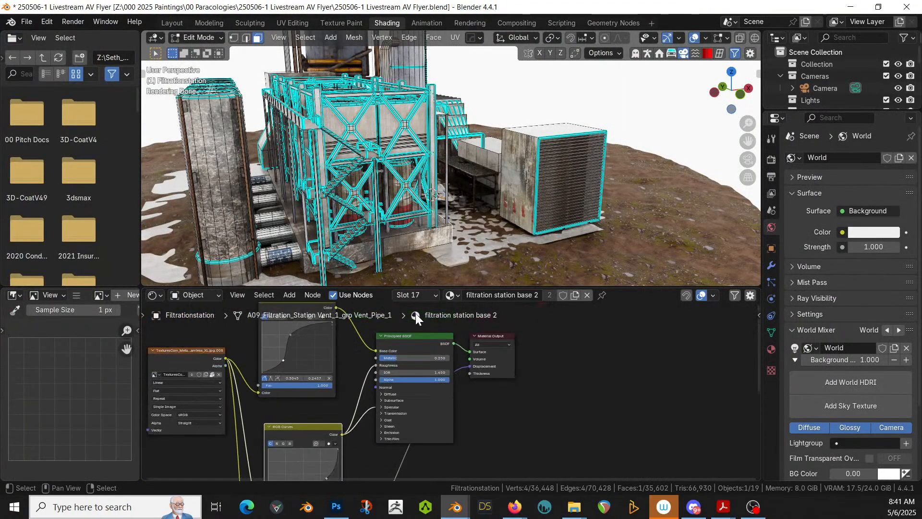
middle_drag(416, 313, 564, 231)
middle_drag(412, 198, 567, 217)
scroll(455, 218, up, 5)
middle_drag(455, 219, 259, 211)
scroll(279, 243, up, 5)
scroll(257, 211, down, 3)
middle_drag(256, 210, 249, 196)
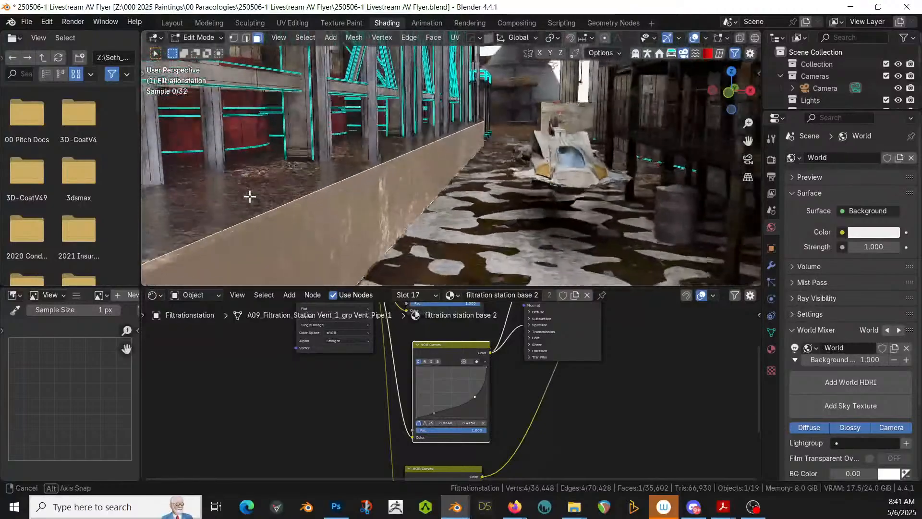
middle_drag(495, 410, 420, 480)
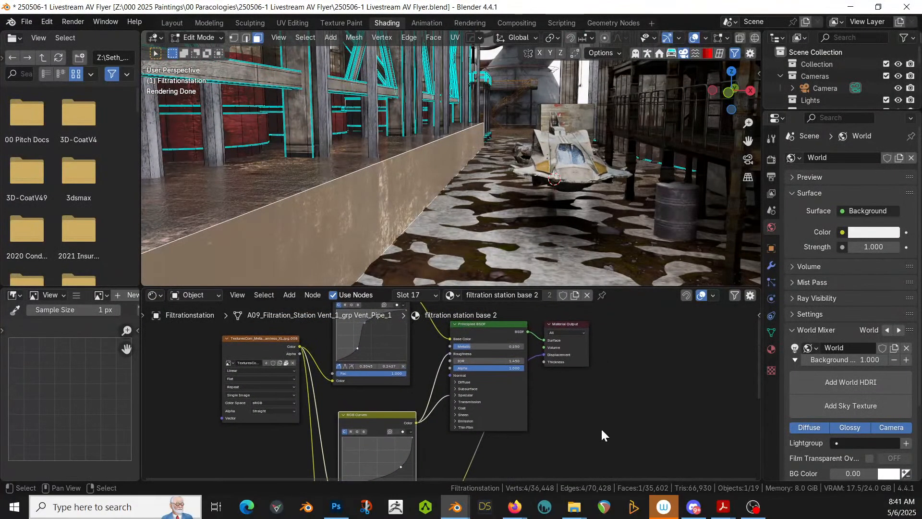
drag(485, 325, 671, 334)
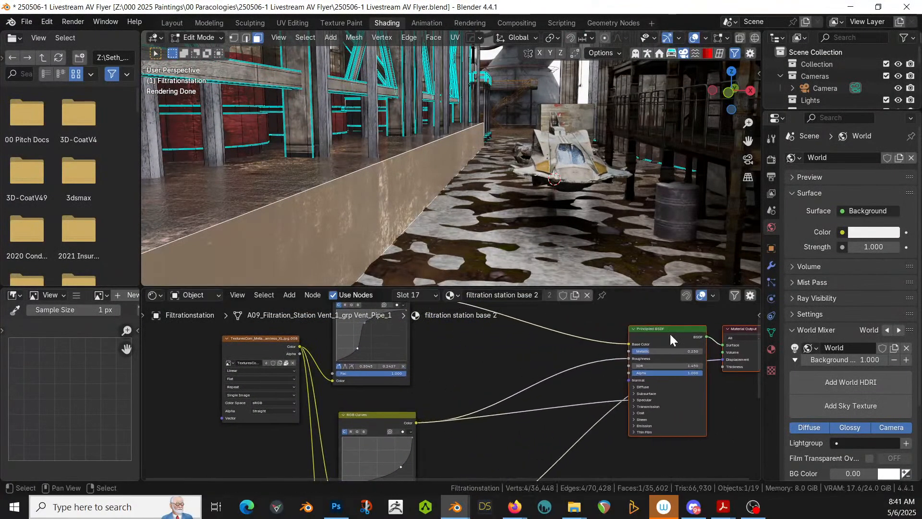
- Disconnect the lowest RGB Curves node from Displacement and link its Color output to the Principled BSDF's Normal input
middle_drag(536, 409, 509, 355)
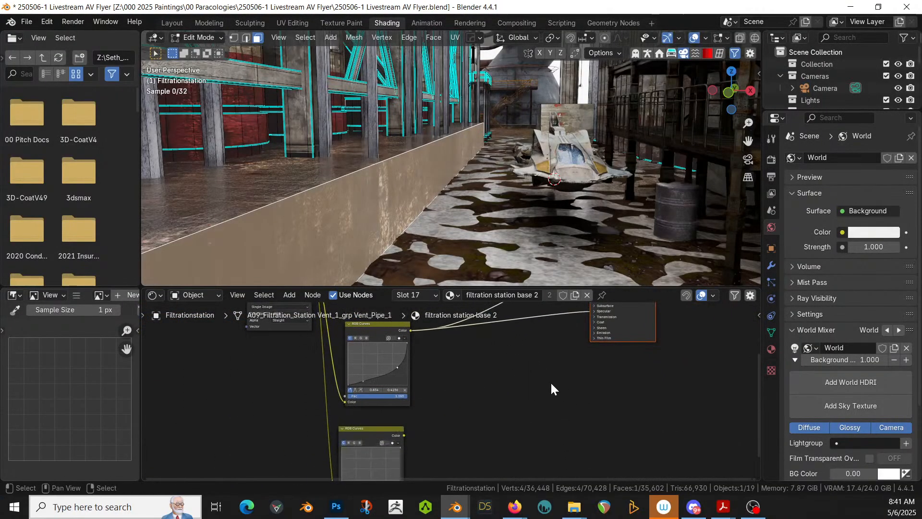
middle_drag(551, 384, 513, 427)
middle_drag(460, 457, 445, 408)
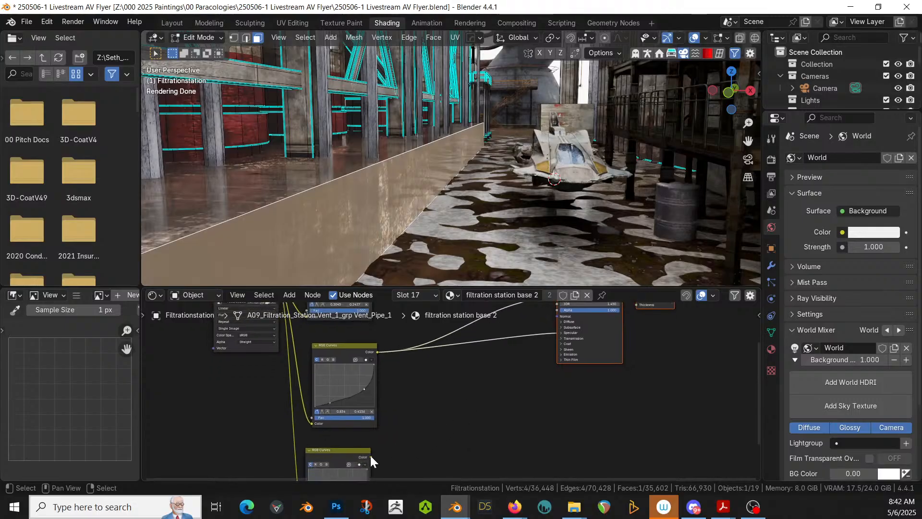
drag(370, 456, 554, 361)
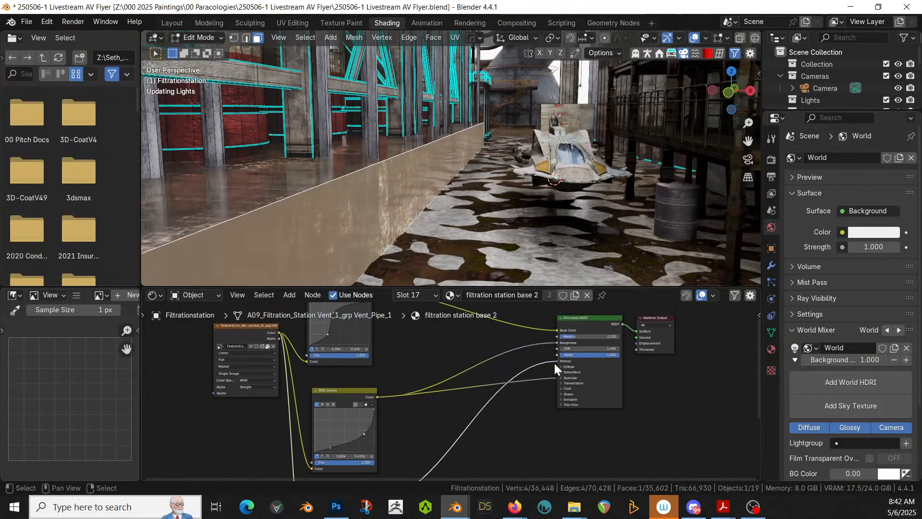
- Insert a Bump node on the link into the Principled BSDF's Normal and feed the curves color into its Height input
middle_drag(457, 404, 462, 364)
key(shift+a)
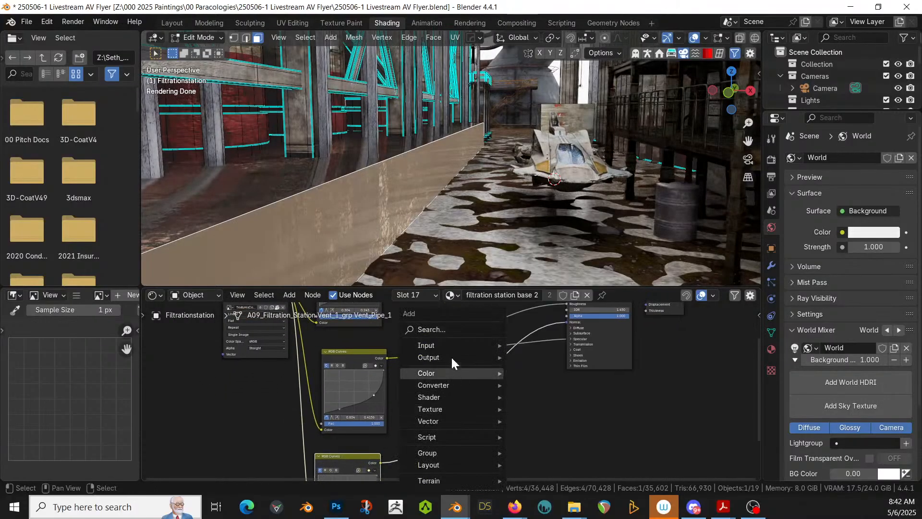
click(449, 332)
text(bump)
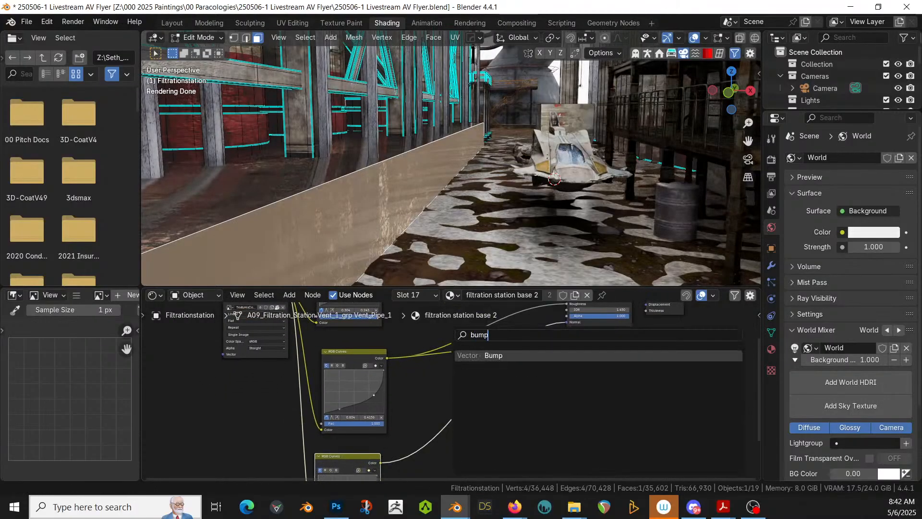
key(Return)
click(451, 378)
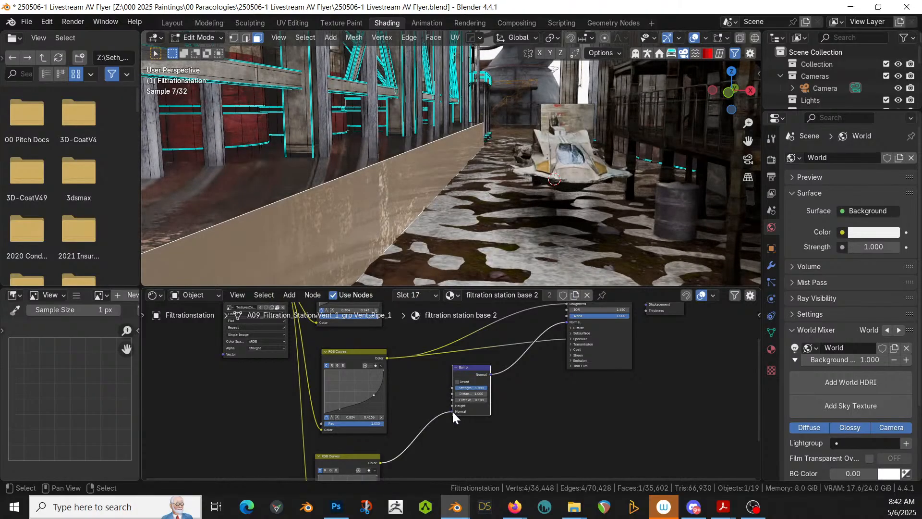
drag(452, 411, 452, 406)
scroll(494, 384, up, 1)
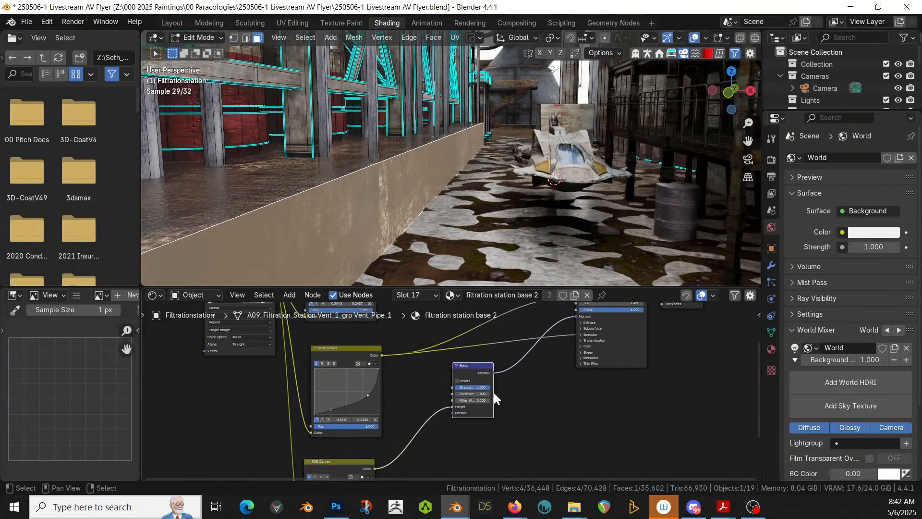
- Set the Bump node's Strength and Distance both to 0.2
click(477, 388)
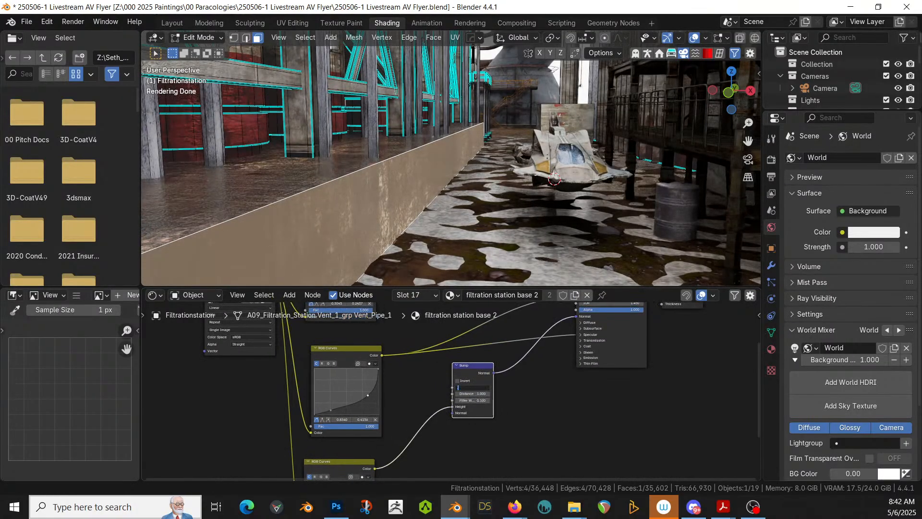
text(0.2)
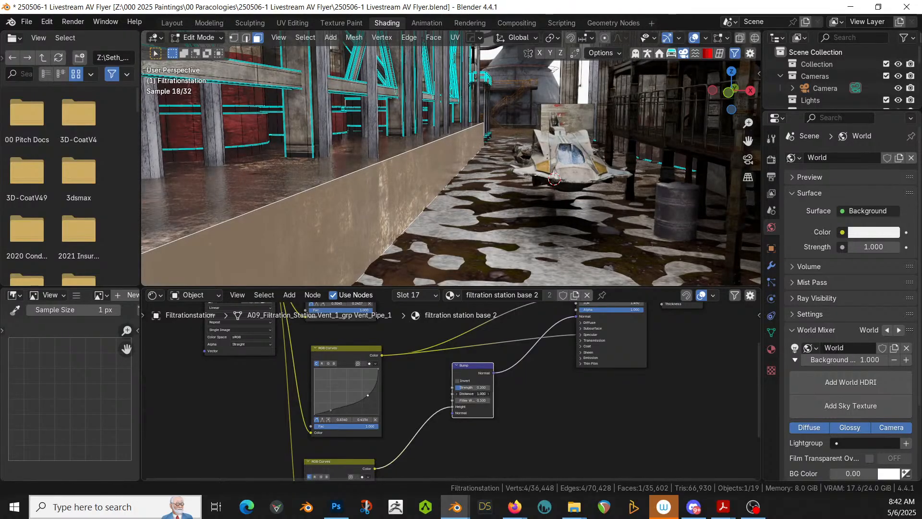
key(Tab)
text(0.2)
key(Return)
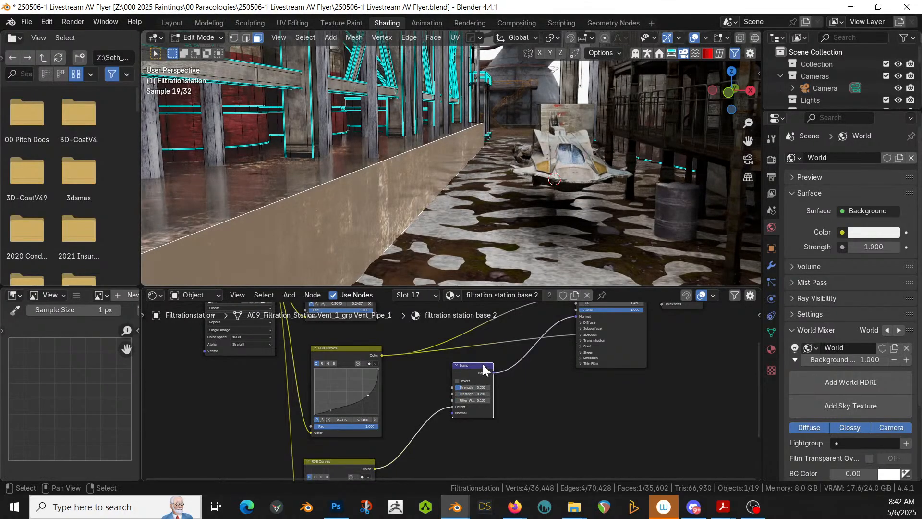
- Reposition the Bump node closer to the lowest RGB Curves node and insert a Bevel node between it and the Principled BSDF's Normal
drag(485, 369, 445, 410)
key(shift+a)
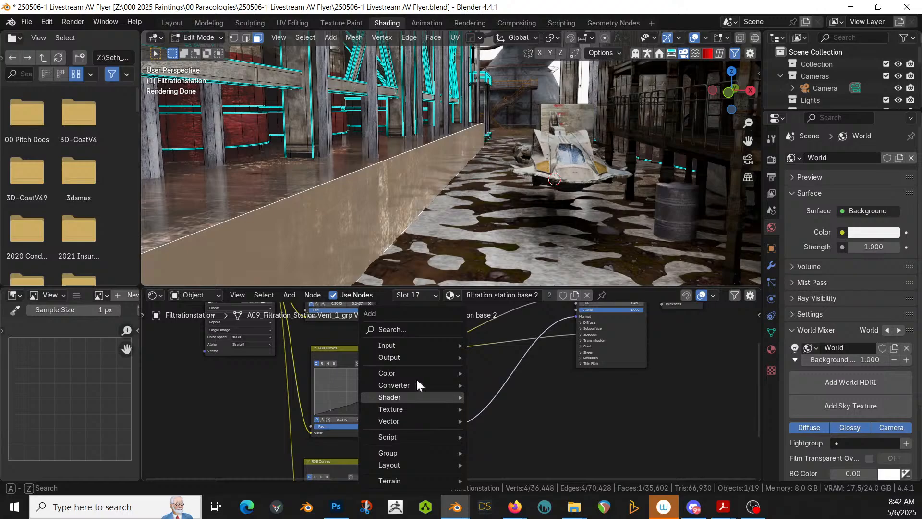
click(396, 327)
text(bev)
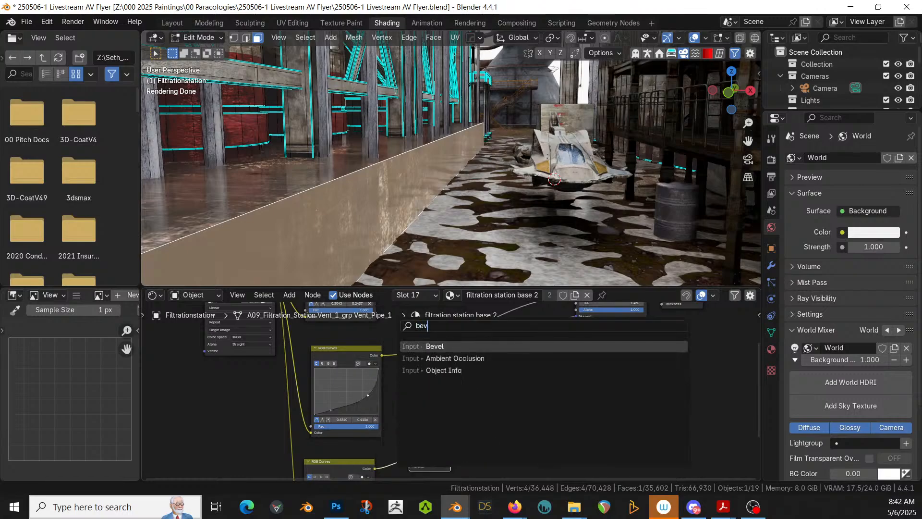
key(Return)
click(483, 367)
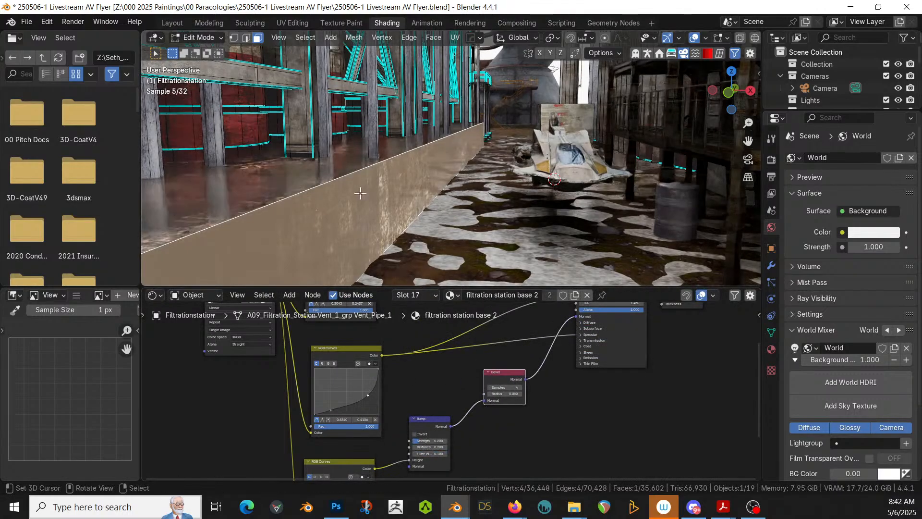
- Return to Object Mode and reposition the Principled BSDF node closer to the Bevel node
key(Tab)
middle_drag(368, 198, 376, 202)
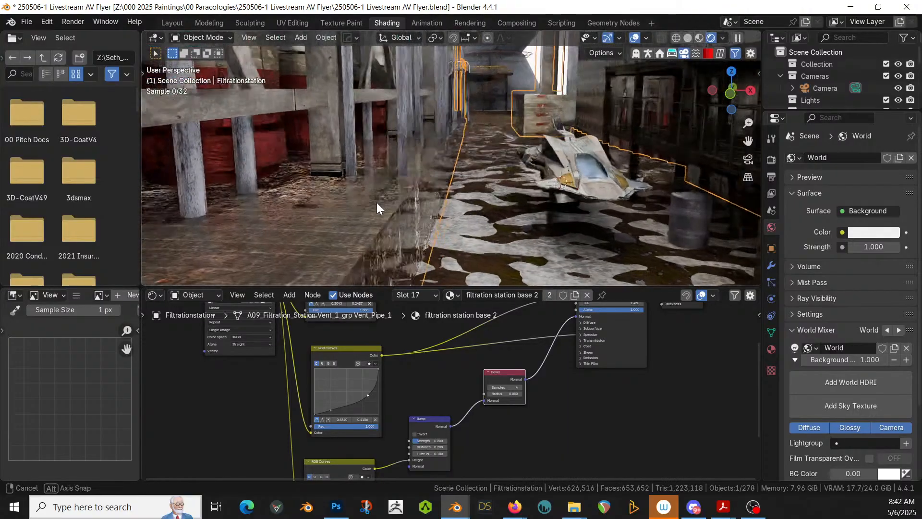
scroll(382, 194, up, 3)
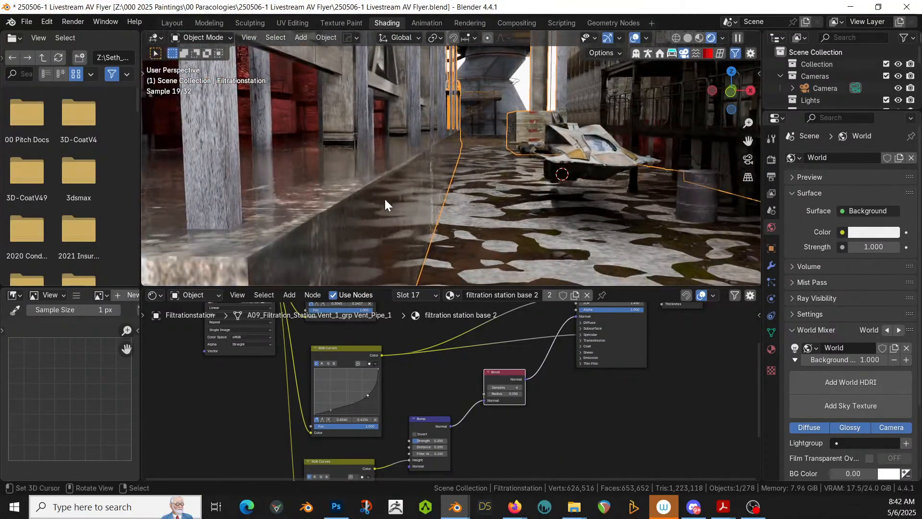
middle_drag(463, 380, 418, 440)
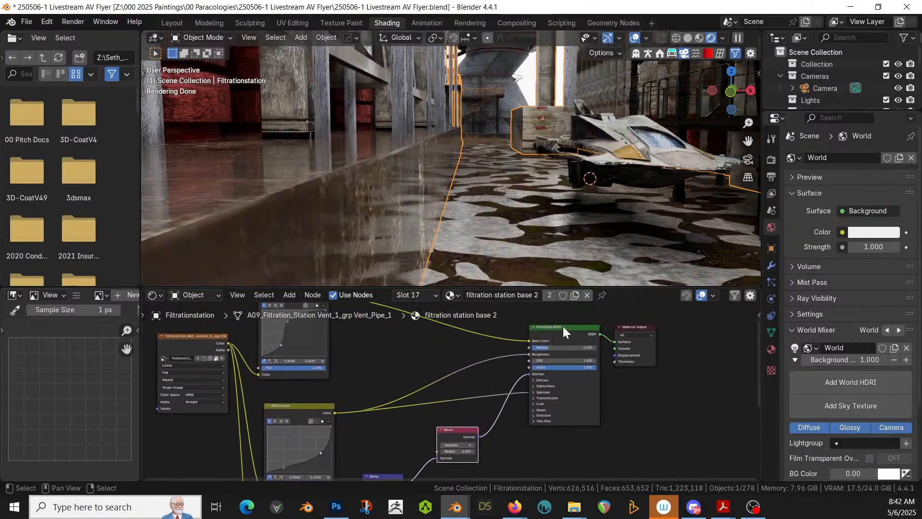
drag(562, 327, 543, 351)
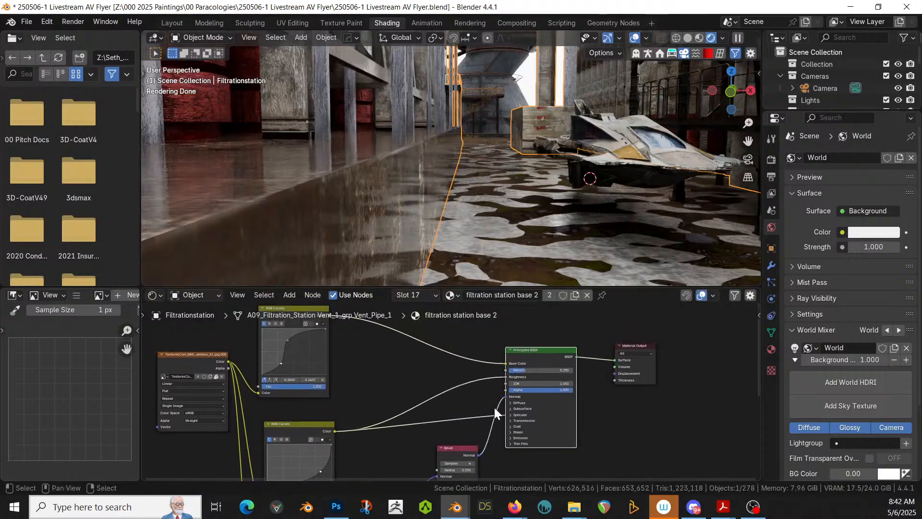
- Insert a Color Ramp node between the middle RGB Curves node and the Principled BSDF's Roughness, and preview its output on the surface
scroll(459, 412, up, 2)
key(shift+a)
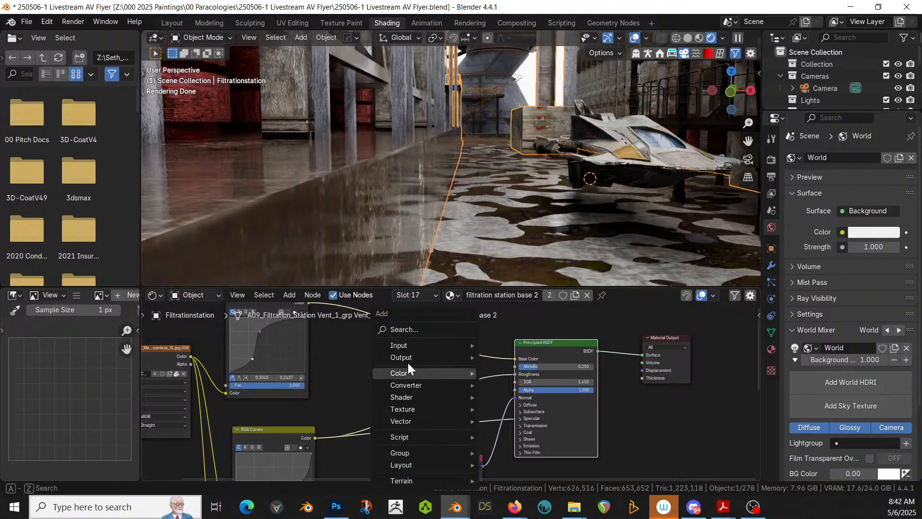
click(416, 329)
text(col)
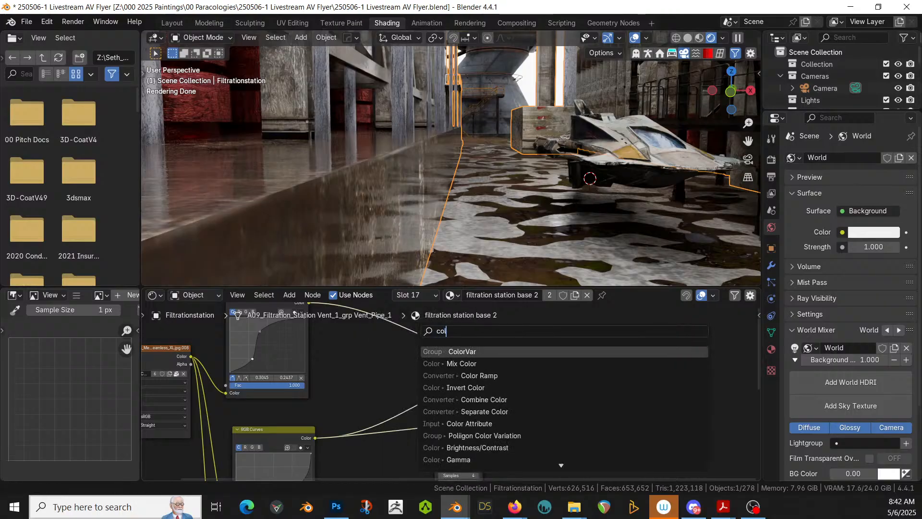
click(461, 375)
click(434, 367)
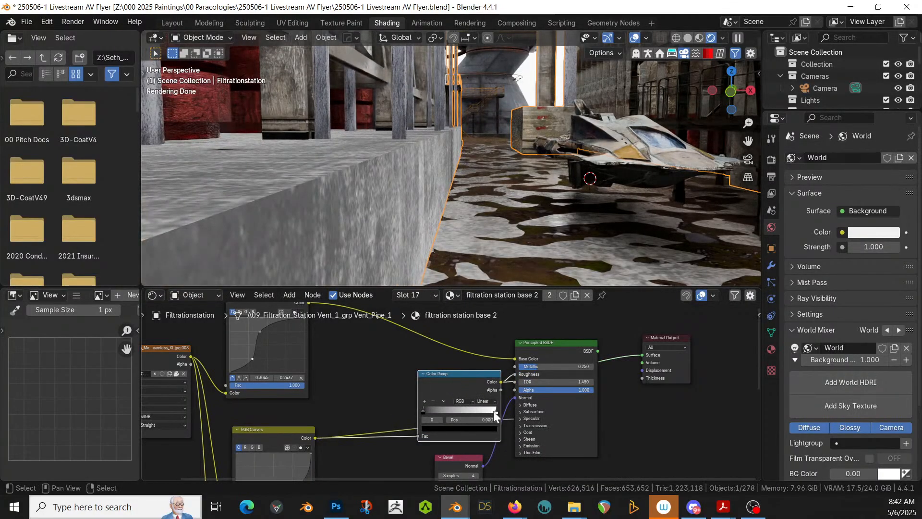
- Move the Color Ramp's white stop to position 0.305 and remove the curves link to the Principled BSDF's Specular
drag(494, 411, 443, 411)
drag(456, 373, 412, 349)
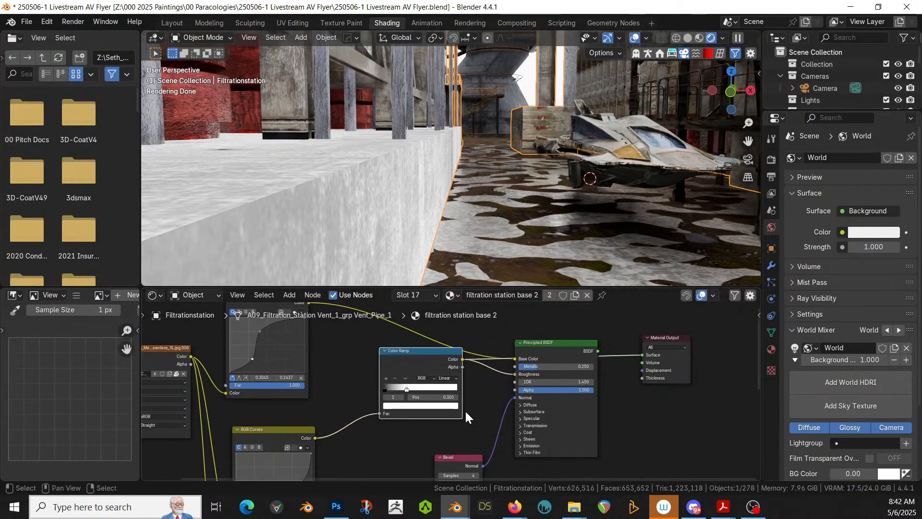
click(519, 417)
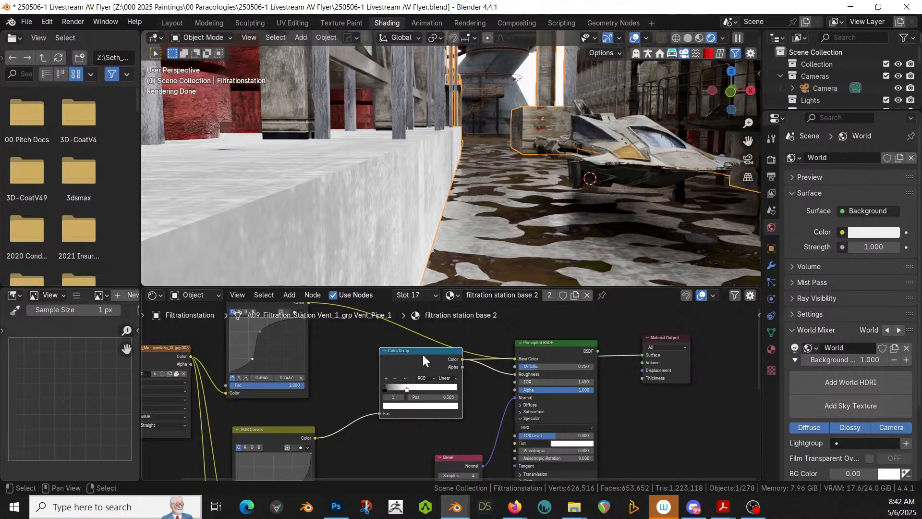
- Reposition the Color Ramp node and reconnect the Principled BSDF to the Material Output's Surface
drag(422, 352, 392, 371)
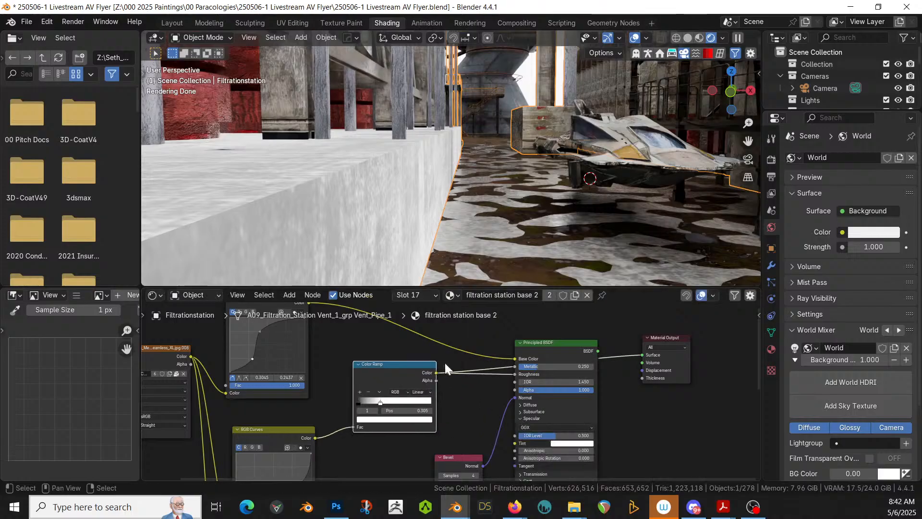
click(541, 341)
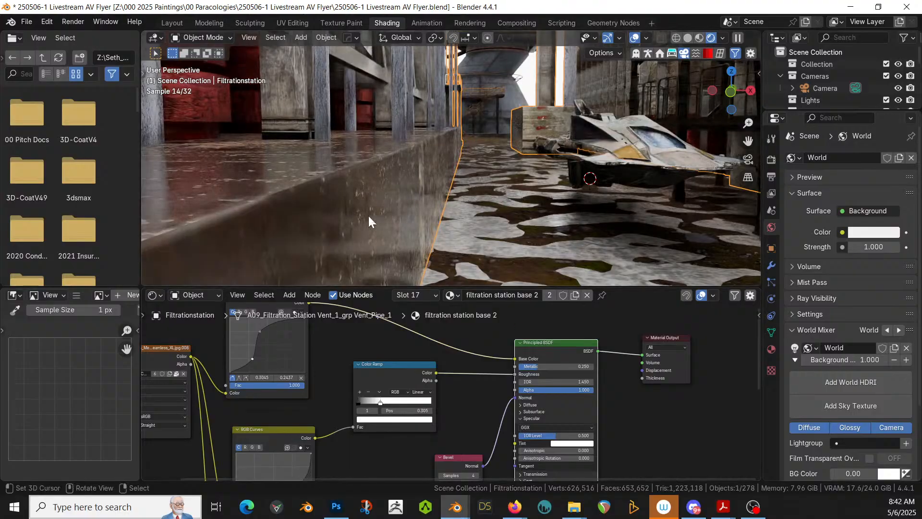
middle_drag(368, 214, 365, 222)
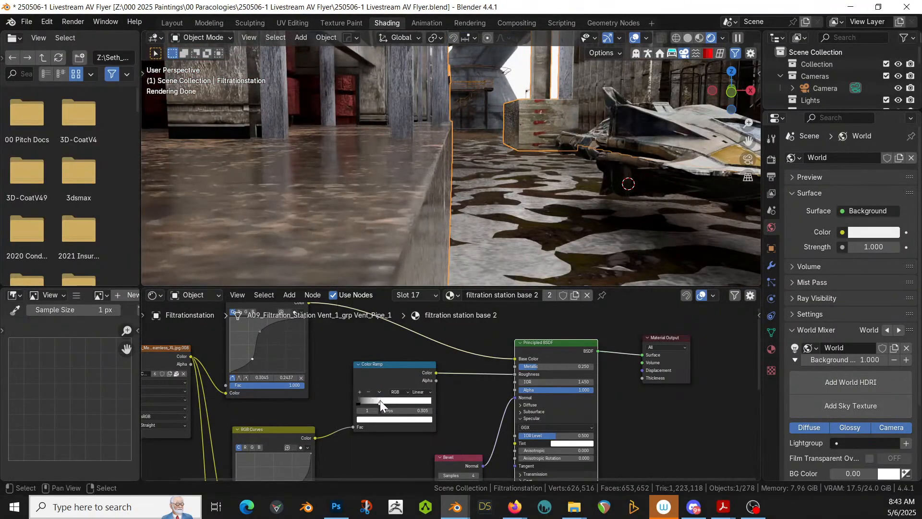
- Move the Color Ramp's white stop to position 0.218 and lighten the black stop to dark gray with value 0.080
mouse_move(380, 402)
mouse_down()
mouse_move(367, 401)
mouse_move(374, 404)
mouse_up()
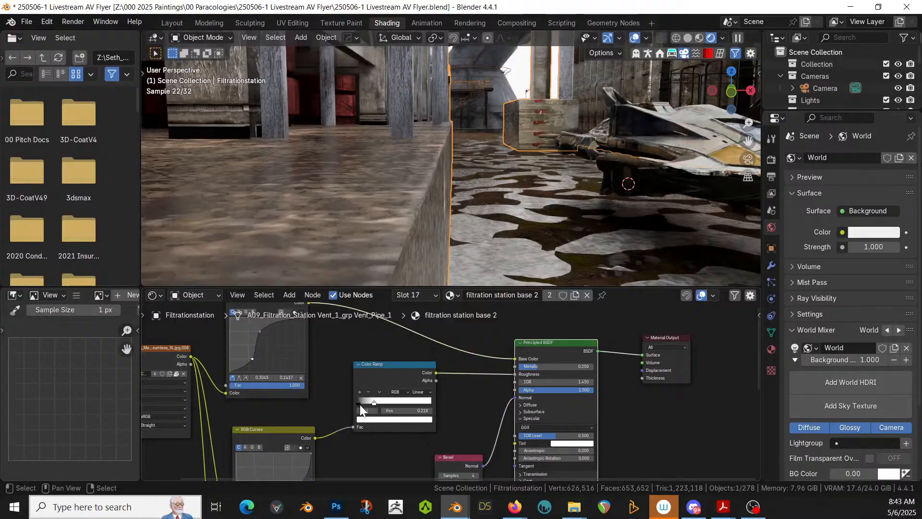
click(358, 403)
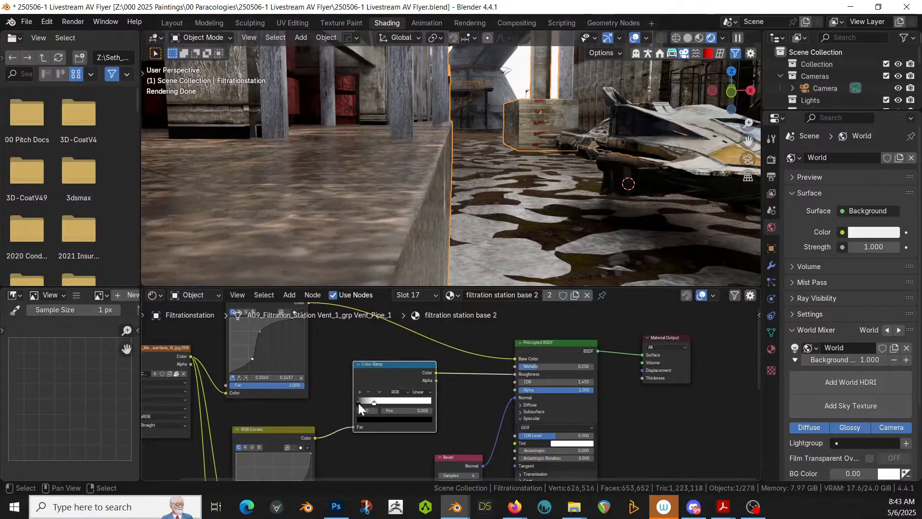
click(379, 420)
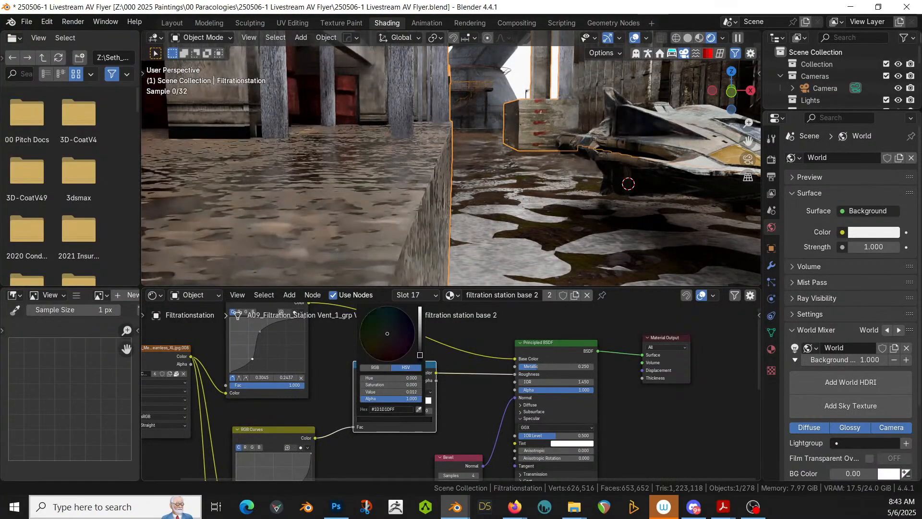
drag(420, 364, 420, 344)
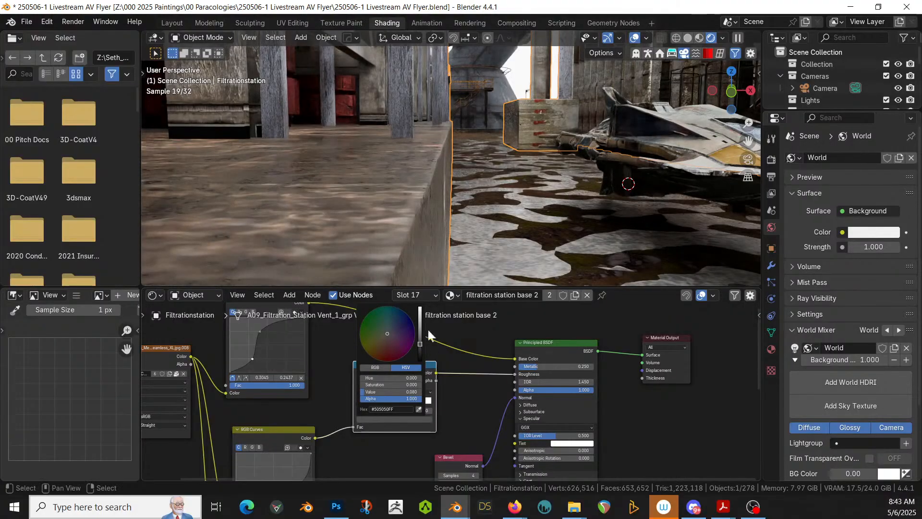
scroll(509, 223, down, 1)
middle_drag(514, 220, 494, 220)
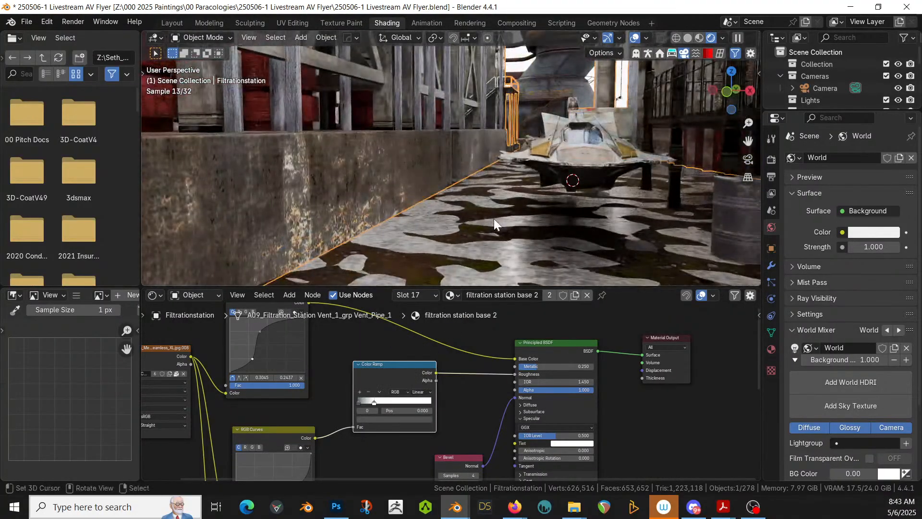
- Switch to the Layout workspace and place the Wires_03 asset on the filtration station base ledge beside the flyer
click(173, 20)
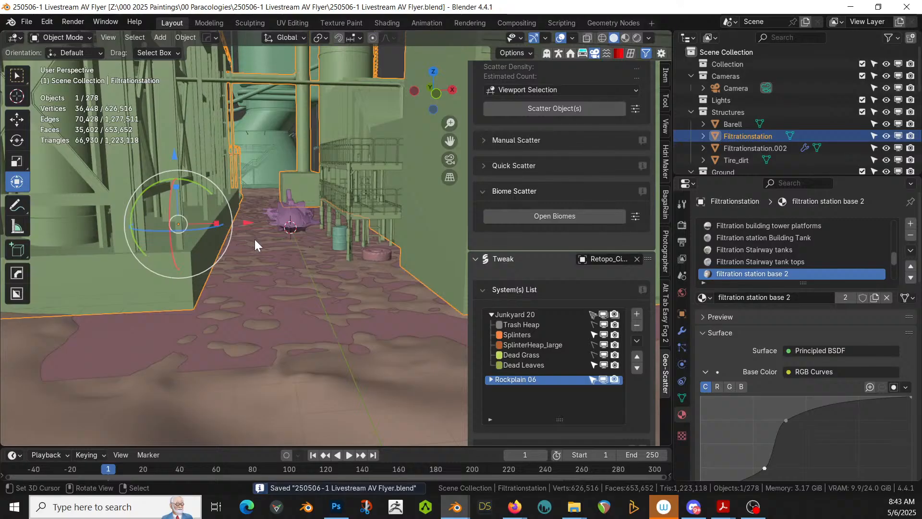
middle_drag(257, 243, 317, 326)
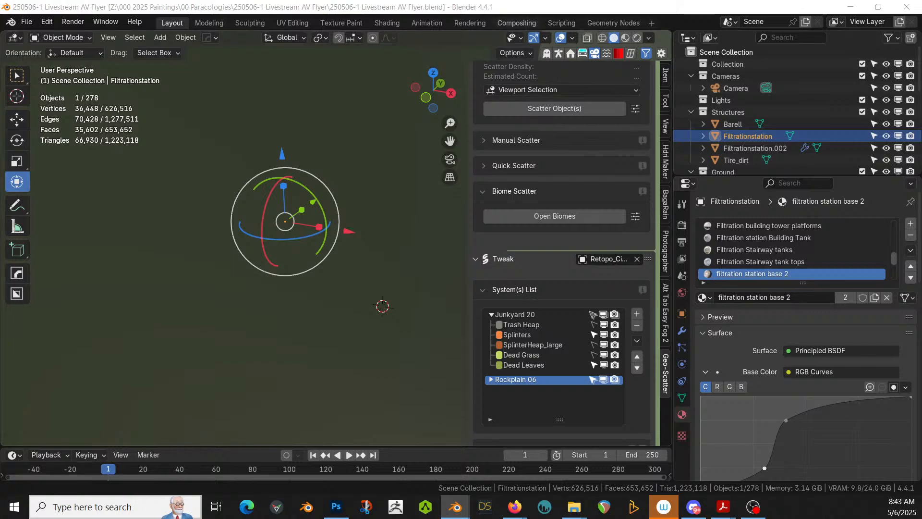
middle_drag(275, 128, 280, 156)
scroll(288, 148, down, 2)
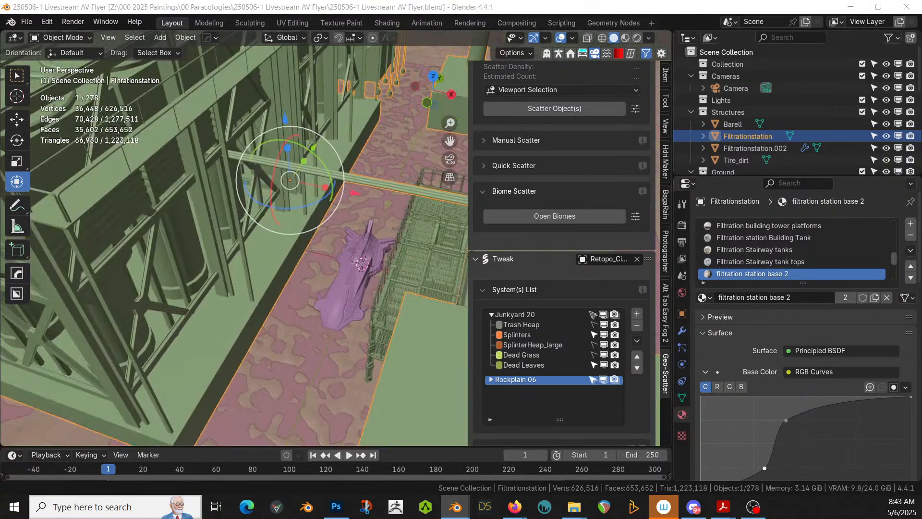
click(233, 306)
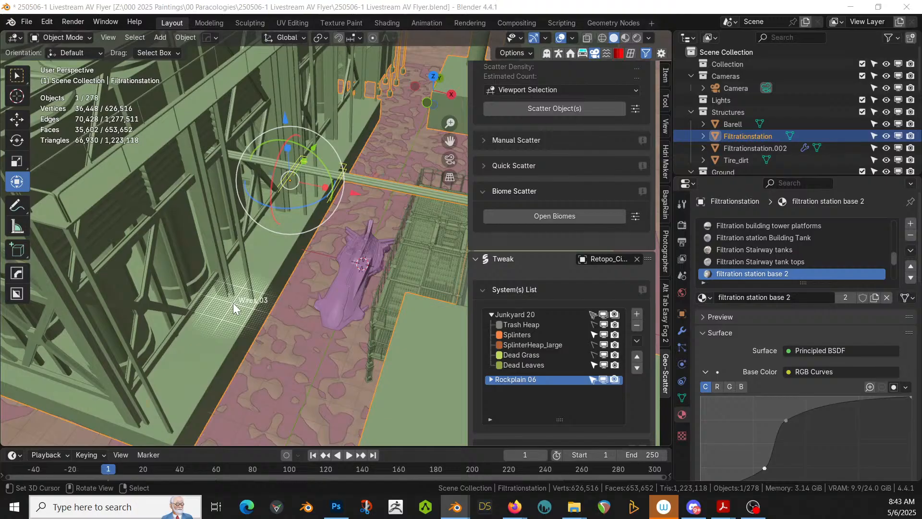
- Move the wires about 3.58 m along the global Y axis on the base ledge
scroll(233, 308, up, 3)
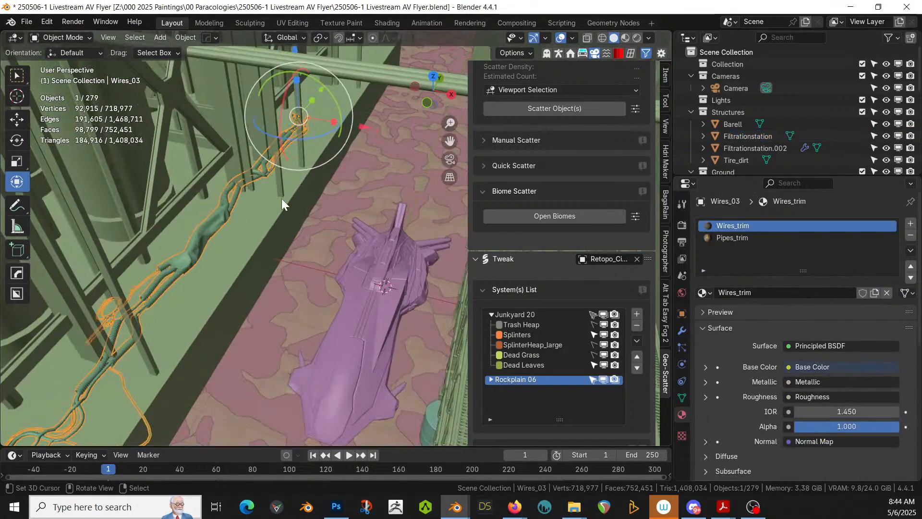
key(g)
key(y)
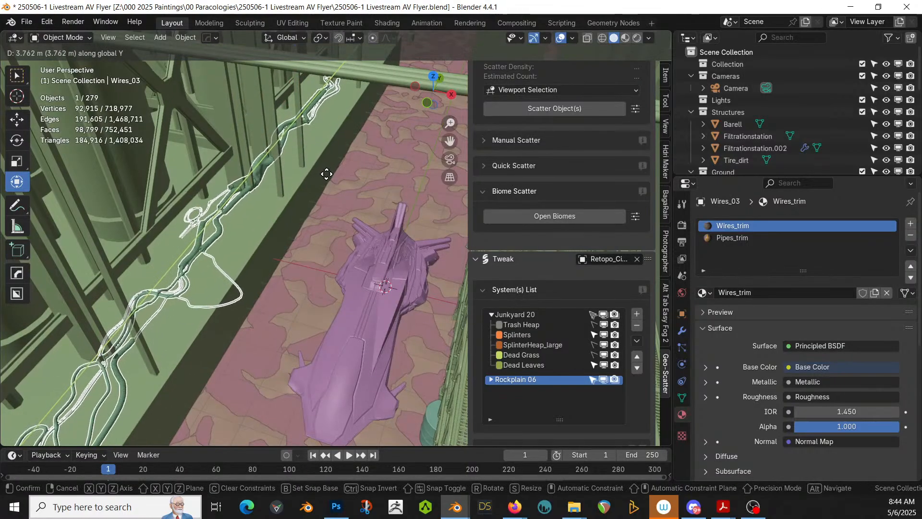
click(324, 178)
- Rotate the wires 180° around the global Z axis
shift+middle_drag(370, 206, 432, 115)
shift+middle_drag(381, 160, 367, 186)
scroll(376, 182, down, 2)
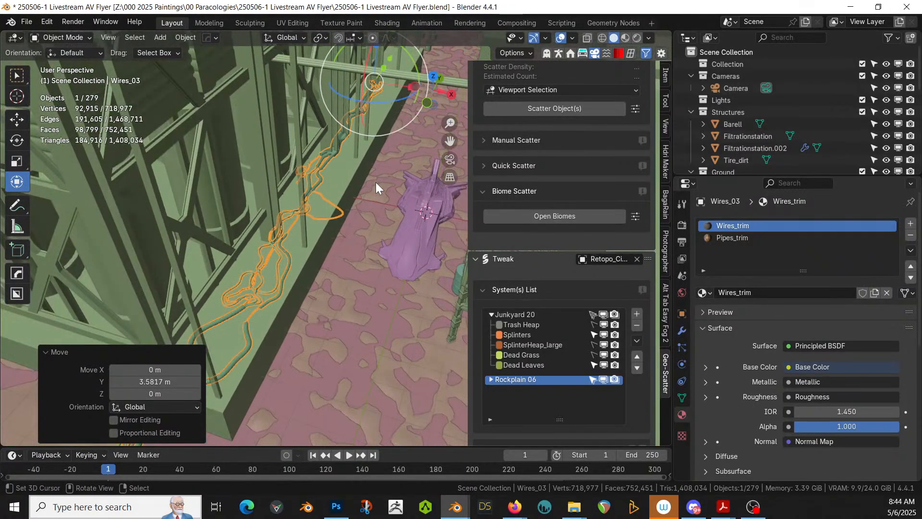
text(r)
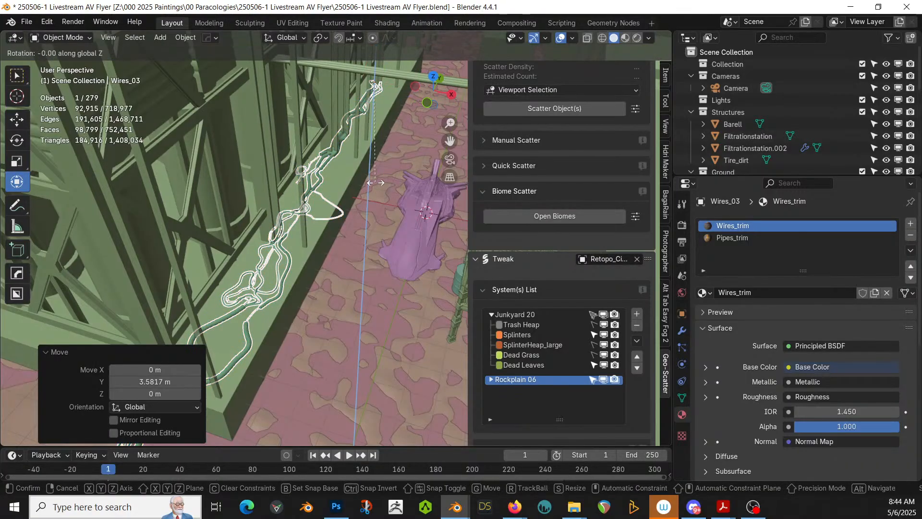
text(z180)
key(Return)
- In top view, move the wires about 0.96 m in X and -21.04 m in Y back onto the base ledge
key(KP_7)
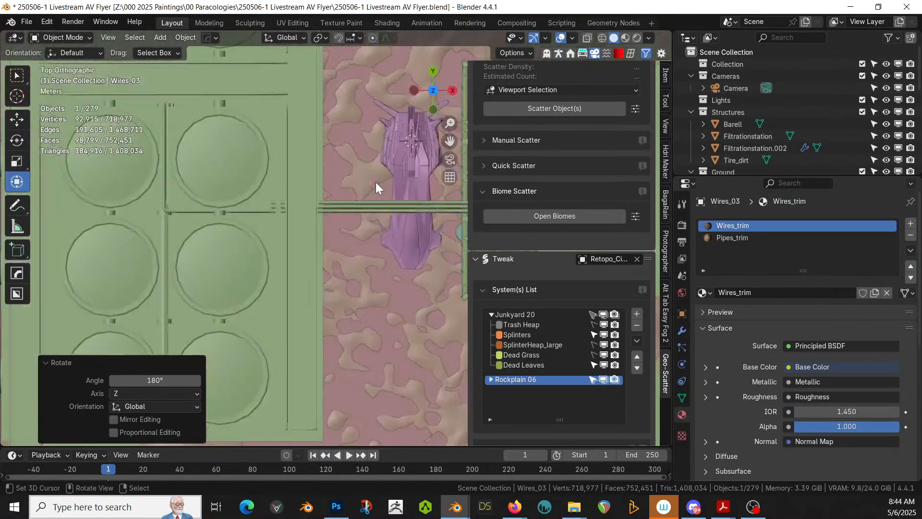
scroll(376, 182, down, 2)
key(g)
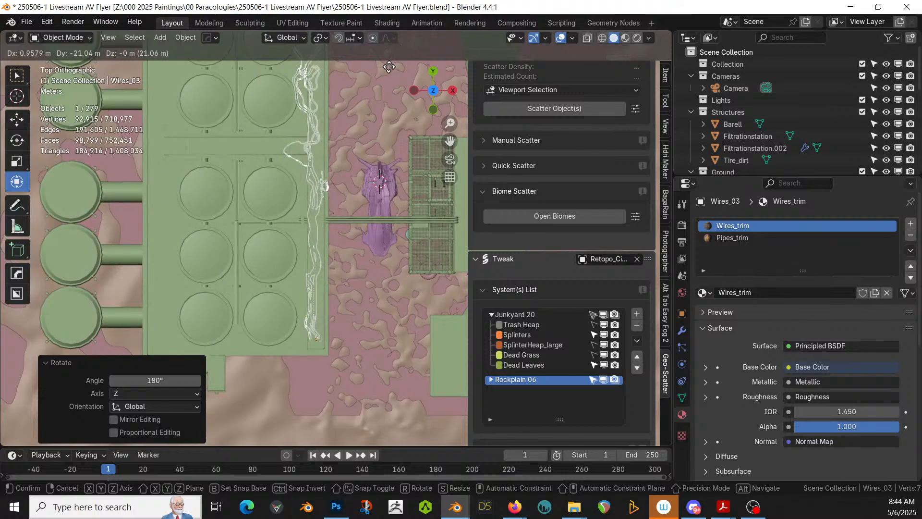
click(389, 66)
- Nudge the wires about 0.01 m along the global X axis on the ledge
scroll(344, 250, up, 2)
middle_drag(344, 249, 267, 182)
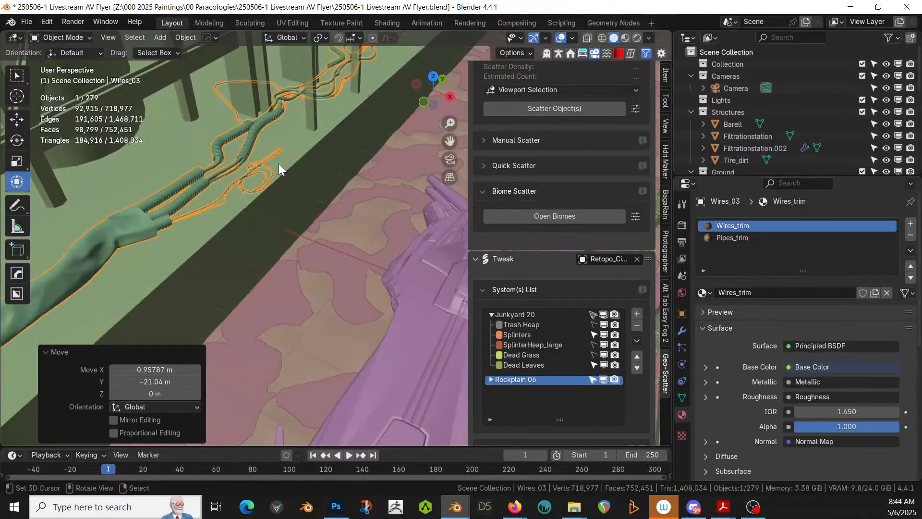
middle_drag(258, 131, 579, 250)
shift+middle_drag(642, 226, 374, 197)
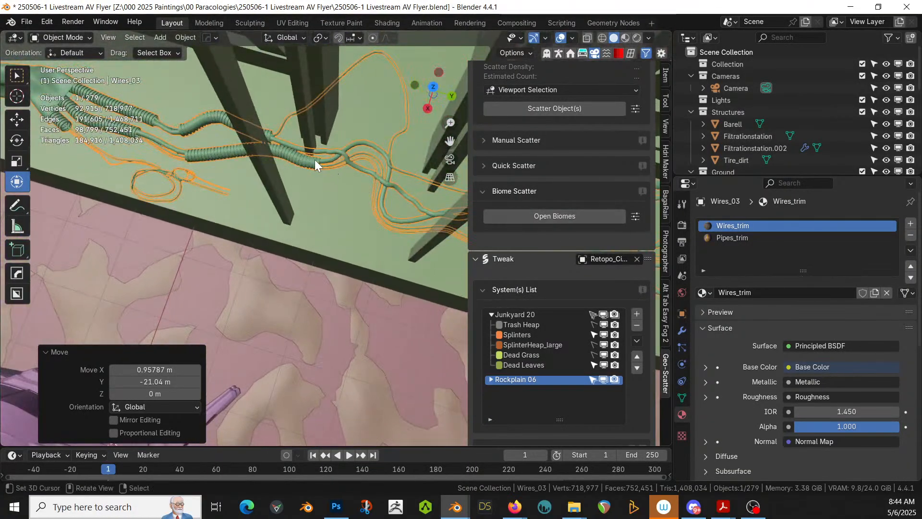
key(g)
key(x)
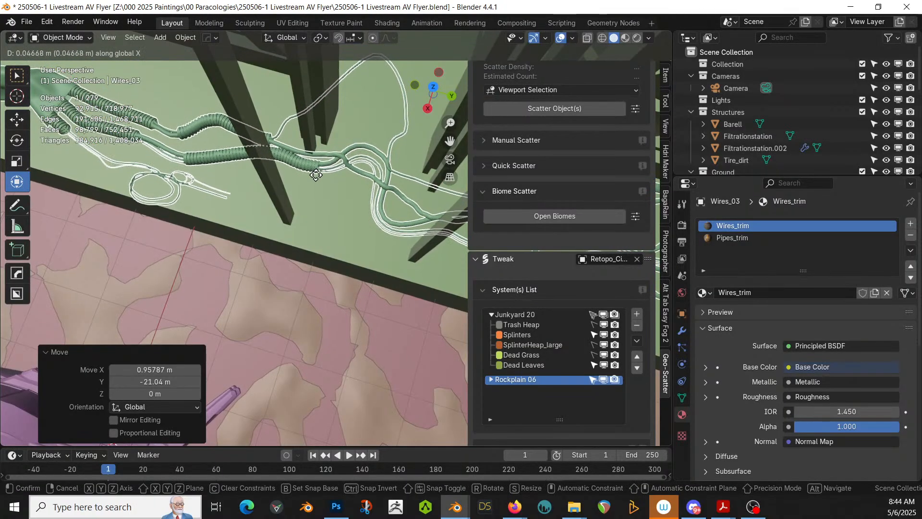
click(354, 200)
middle_drag(354, 195, 319, 268)
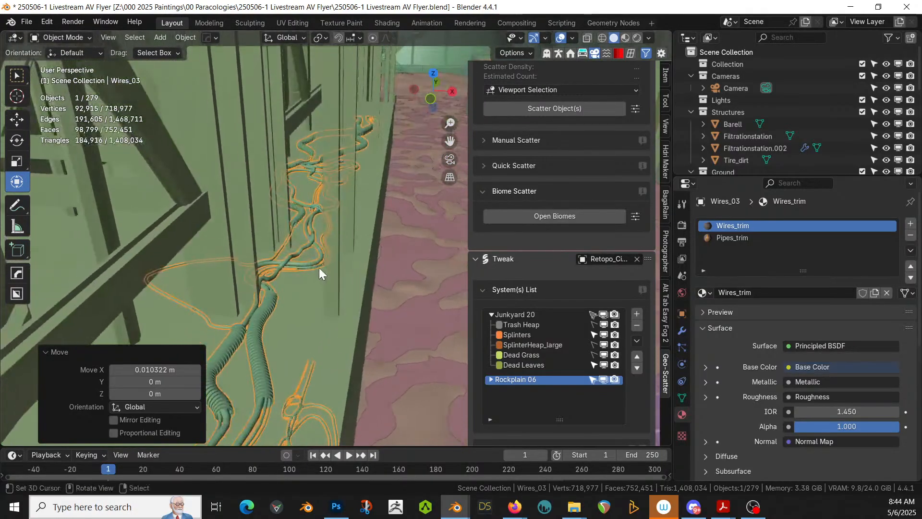
key(g)
key(z)
right_click(323, 304)
- Shift the wires about 0.092 m along the global X axis toward the ledge's outer edge
key(g)
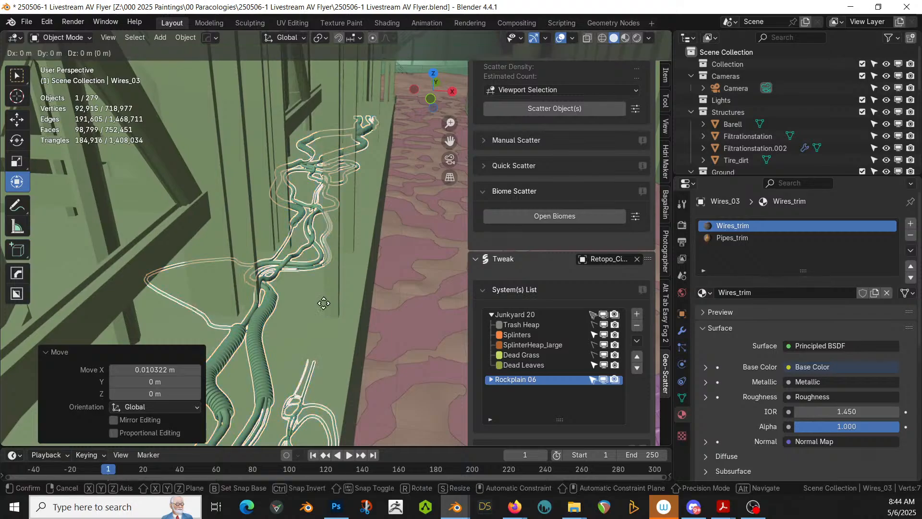
key(x)
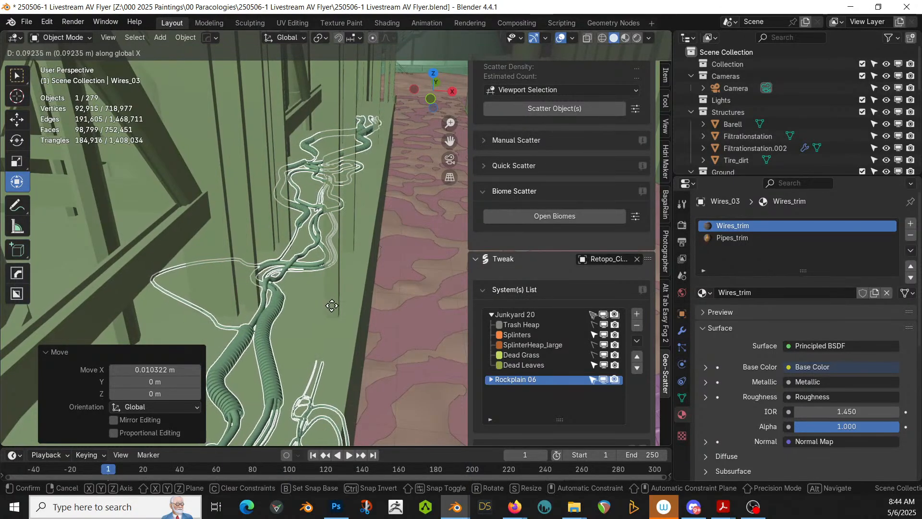
click(347, 304)
- Pull the wires' coiled loop overhanging the ledge about 0.095 m back along negative global X using smooth proportional editing, and save the file
middle_drag(346, 304, 584, 437)
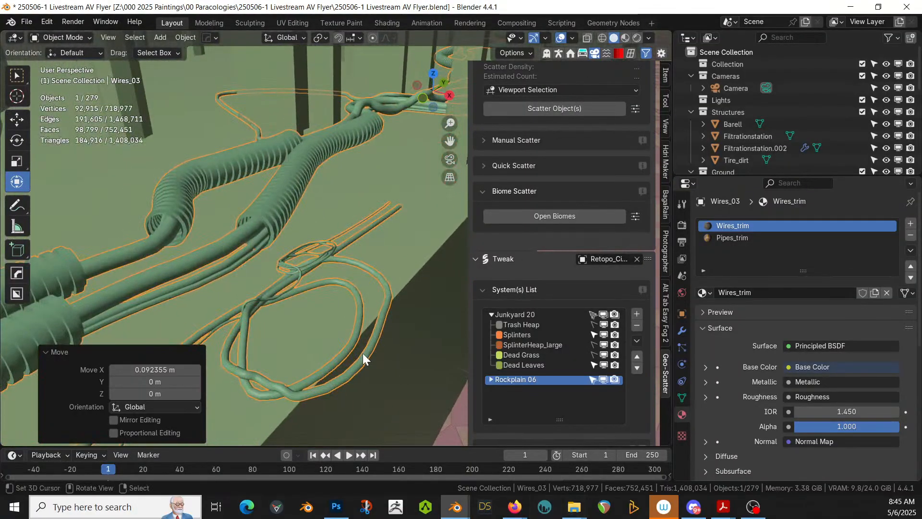
right_click(362, 357)
right_click(362, 358)
key(Tab)
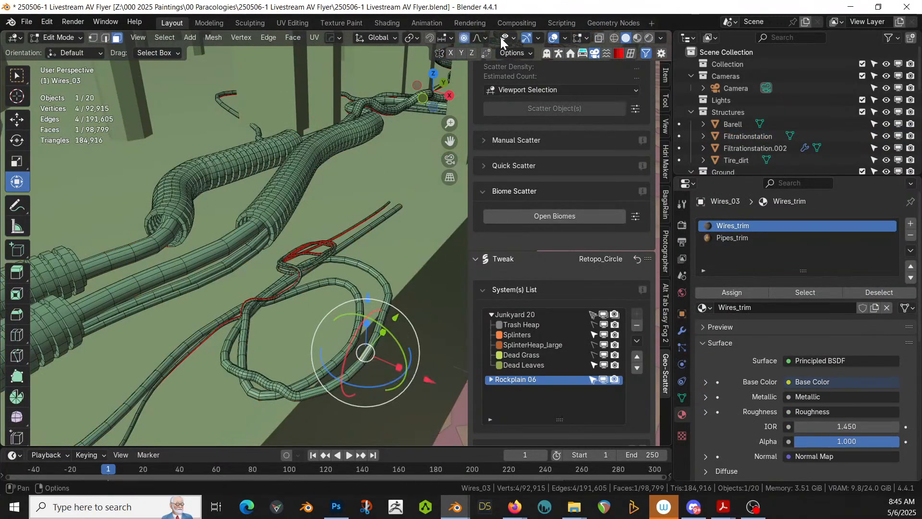
click(483, 37)
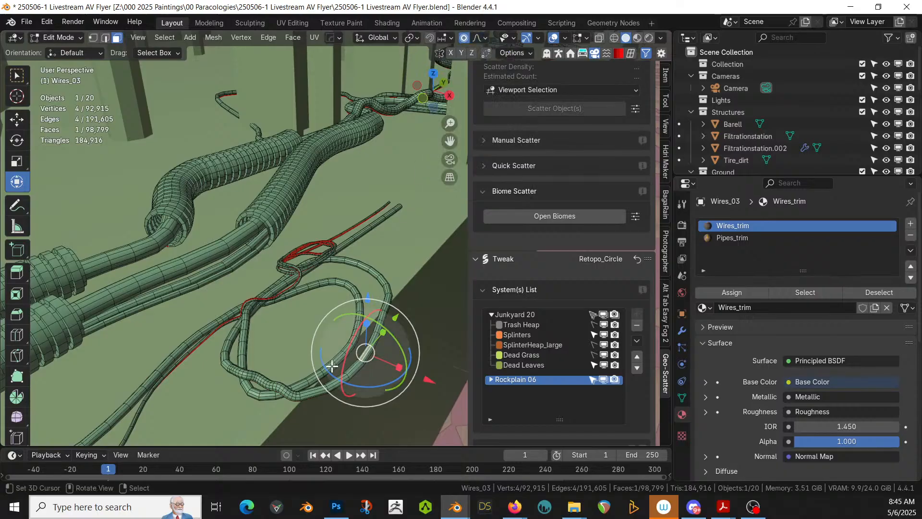
alt+click(352, 369)
alt+shift+click(340, 378)
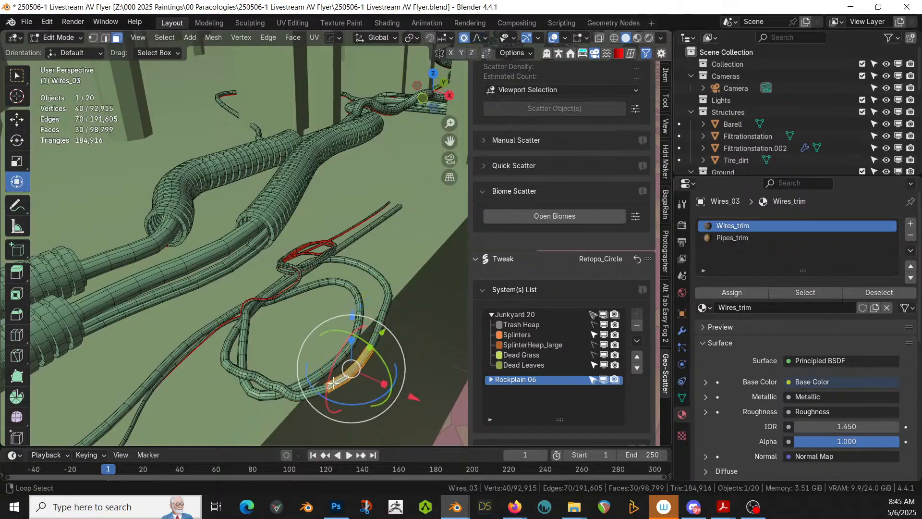
alt+shift+click(316, 390)
alt+shift+click(374, 340)
alt+shift+click(378, 330)
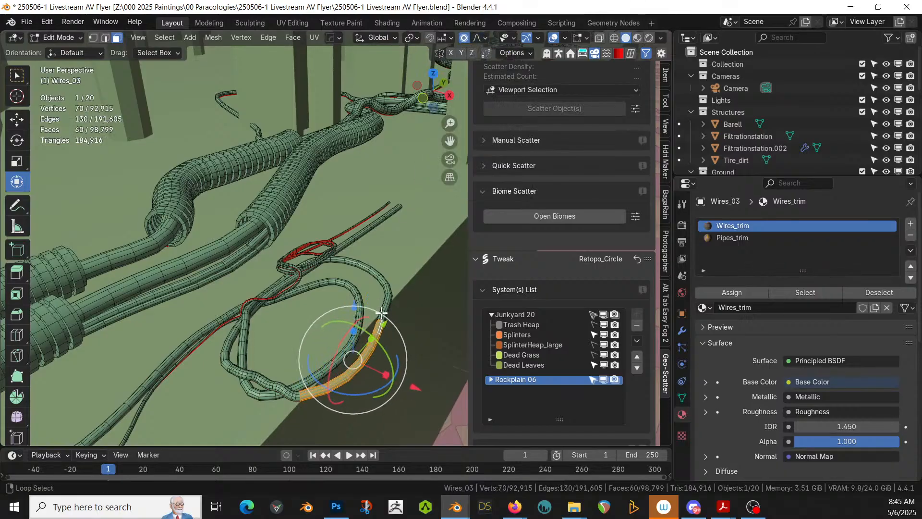
alt+shift+click(382, 318)
alt+shift+click(354, 340)
alt+shift+click(341, 356)
alt+shift+click(331, 363)
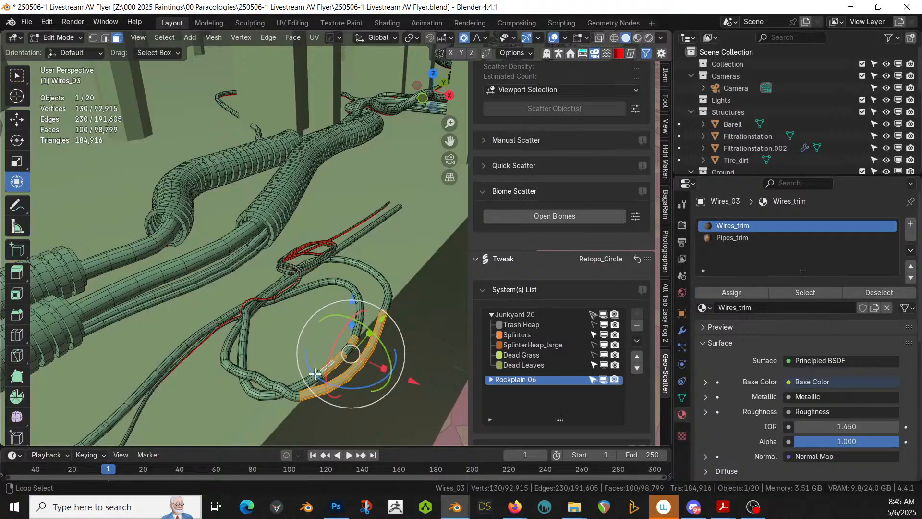
alt+shift+click(317, 373)
key(g)
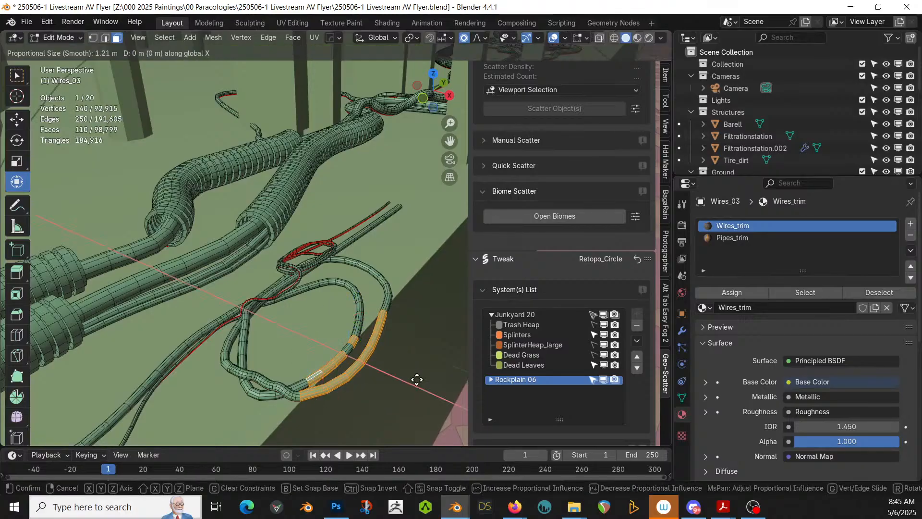
key(x)
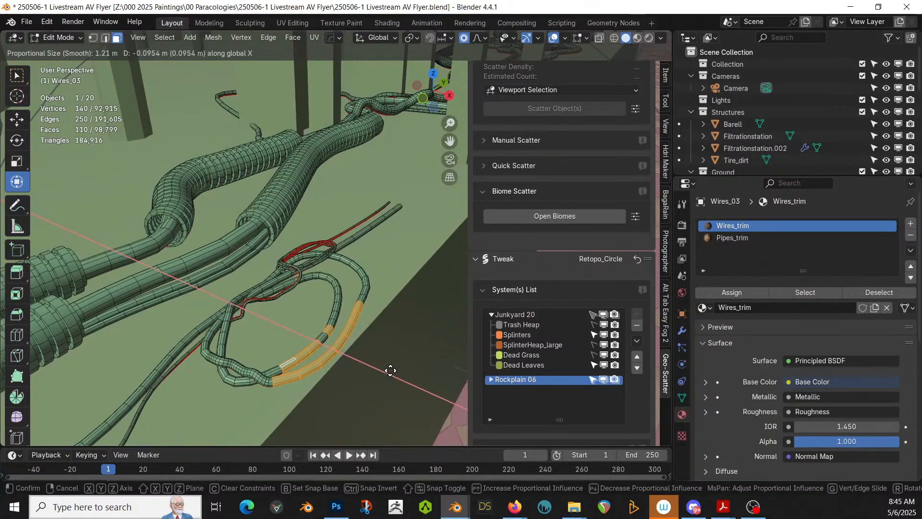
click(392, 371)
key(Tab)
scroll(390, 374, down, 2)
middle_drag(391, 370, 372, 376)
key(ctrl+s)
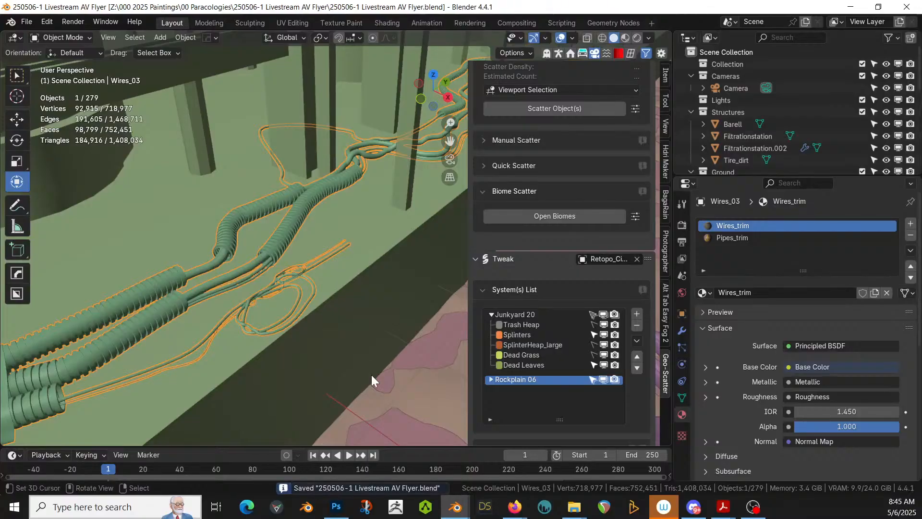
- Add the CP_traffic electrical unit 2K collection as an instance beside the ledge, near the flyer, at about -1.79, 3.41, 2.62 m
middle_drag(179, 377, 244, 281)
scroll(295, 246, up, 2)
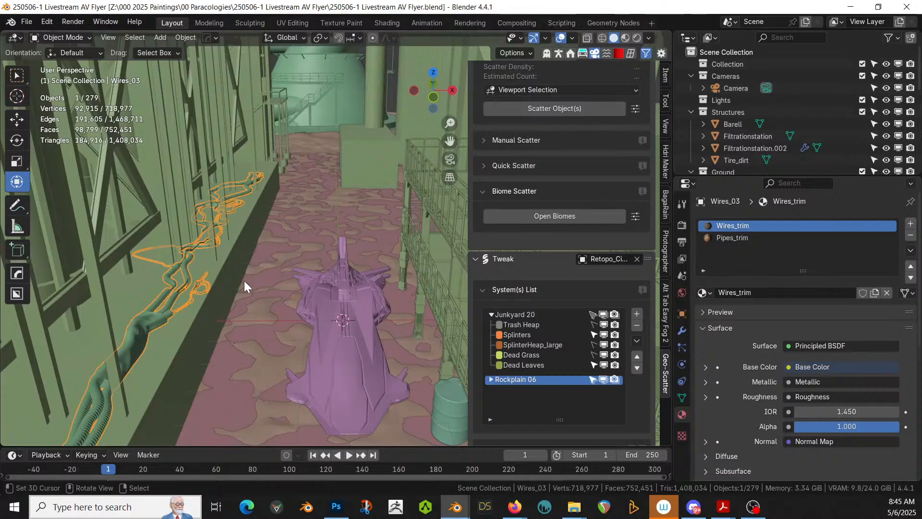
middle_drag(151, 305, 120, 327)
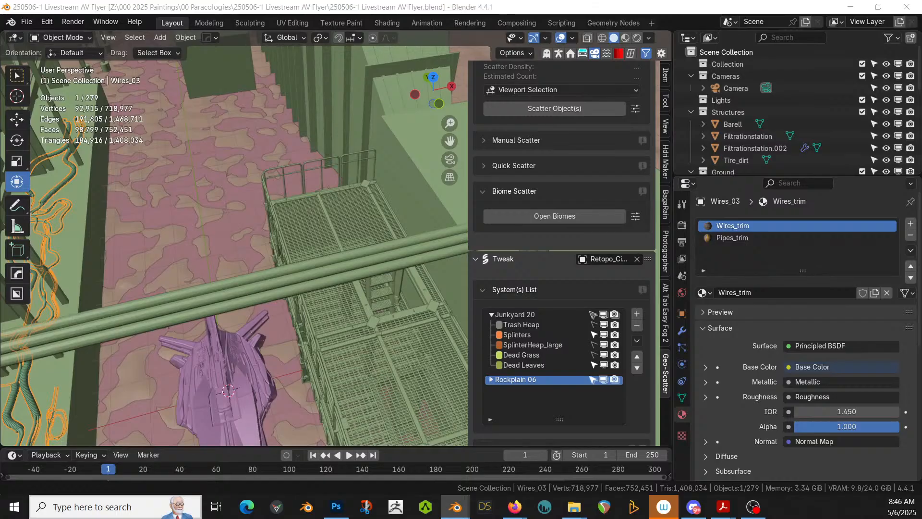
drag(212, 348, 127, 250)
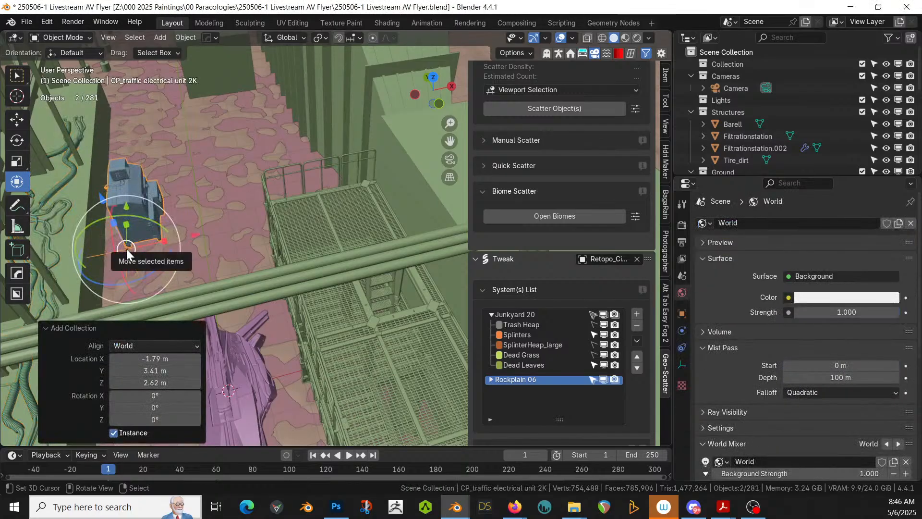
- Lower the electrical unit about 3.10 m along the global Z axis to the ground
key(KP_Decimal)
middle_drag(252, 176, 281, 64)
scroll(230, 124, down, 5)
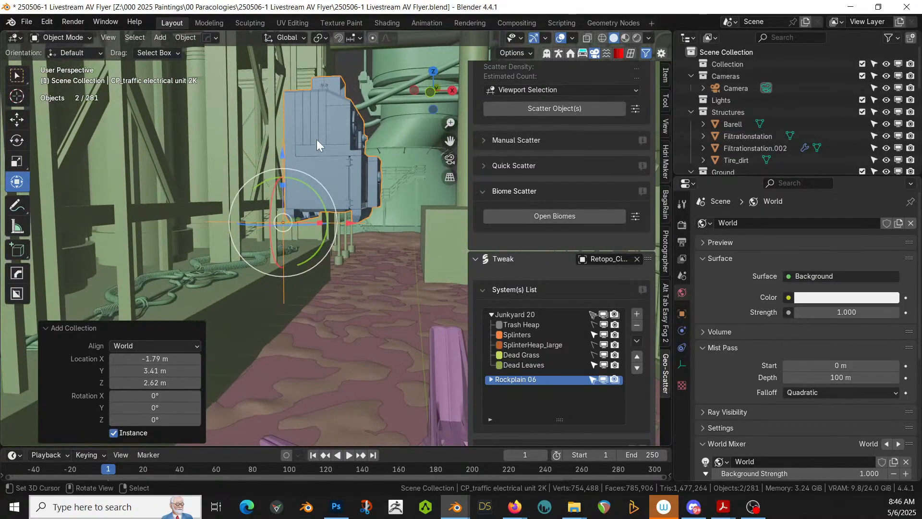
key(g)
key(z)
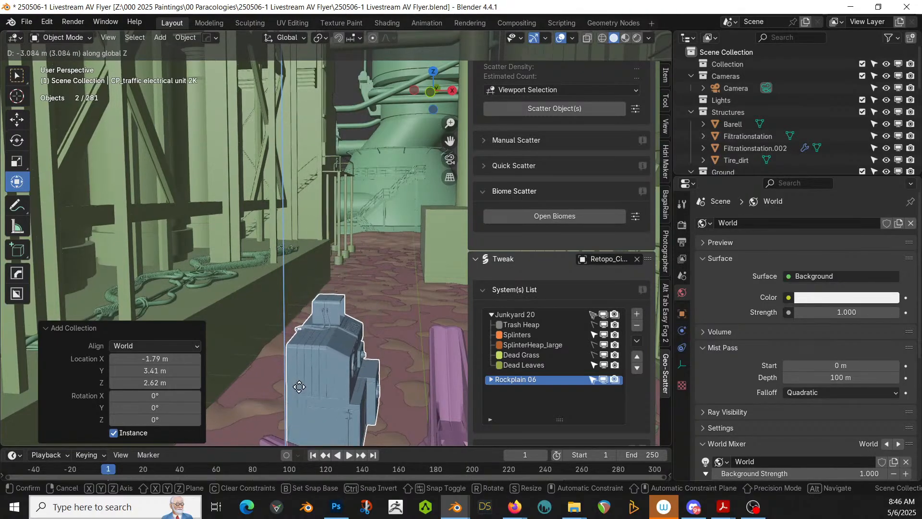
click(299, 388)
- Lower the electrical unit another 0.077 m along global Z so its feet sit on the ground
middle_drag(352, 442, 369, 348)
scroll(368, 339, up, 5)
key(g)
key(z)
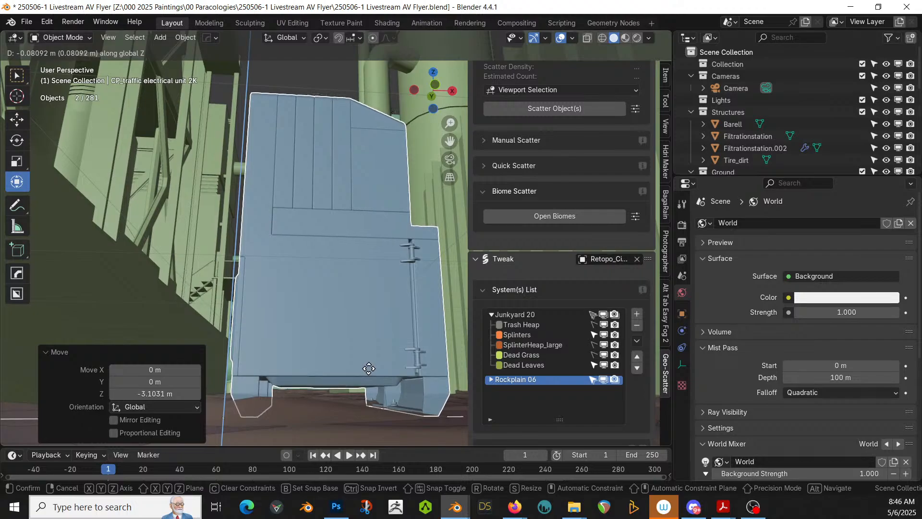
click(368, 367)
- Move the electrical unit about -1.74 m along the global X axis against the ledge and save the file
scroll(362, 355, down, 3)
middle_drag(361, 355, 339, 361)
scroll(336, 353, down, 3)
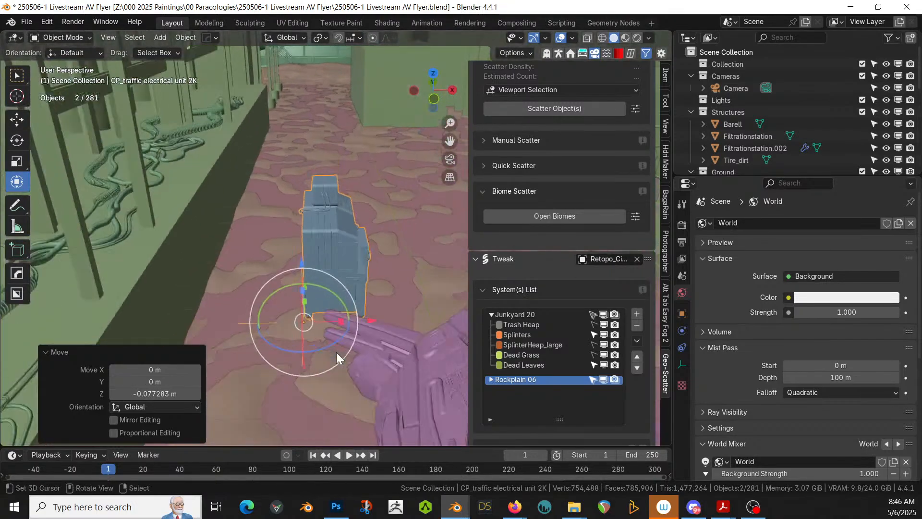
key(g)
key(x)
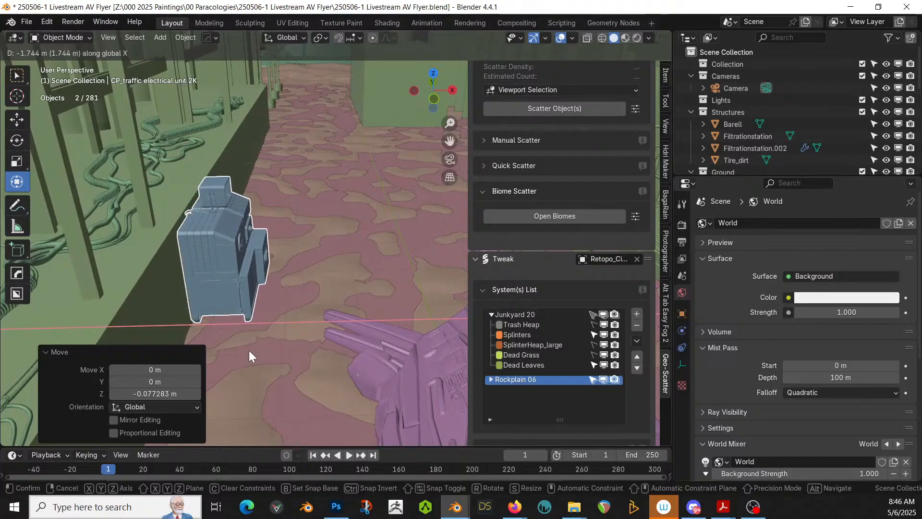
click(249, 350)
mouse_move(249, 350)
middle_down()
mouse_move(187, 347)
mouse_move(240, 340)
mouse_move(265, 308)
mouse_move(239, 333)
mouse_move(247, 351)
middle_up()
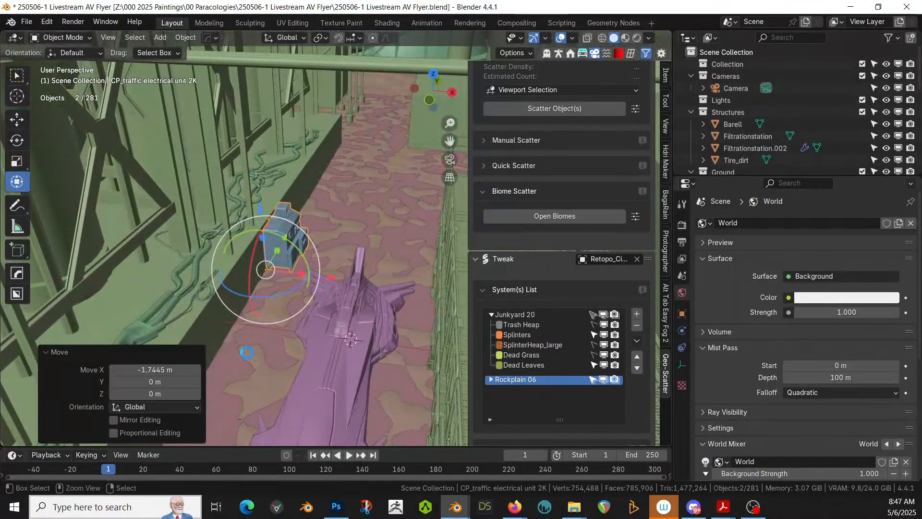
key(ctrl+s)
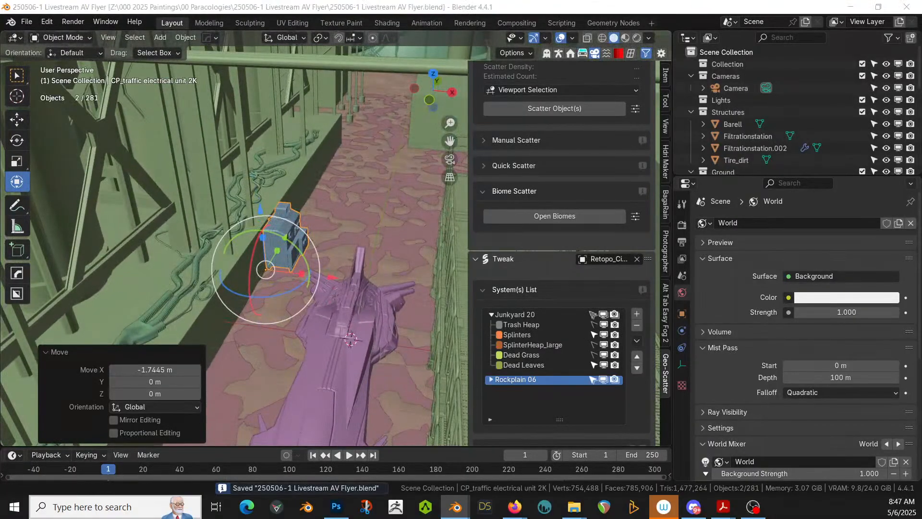
- Create a Cablerator cable from the electrical unit's top box to the station structure behind the wires, with width 0.052 and tension 1.148
middle_drag(336, 220, 347, 287)
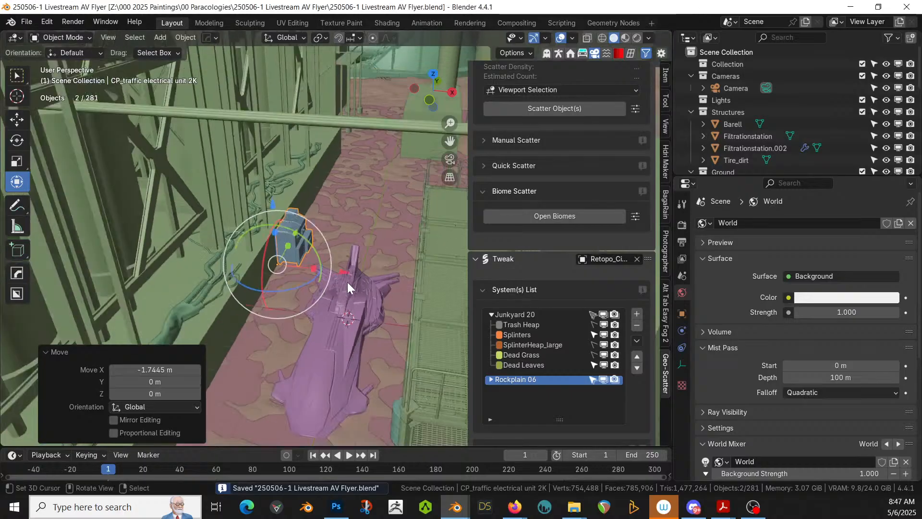
scroll(345, 281, up, 5)
shift+middle_drag(264, 192, 315, 264)
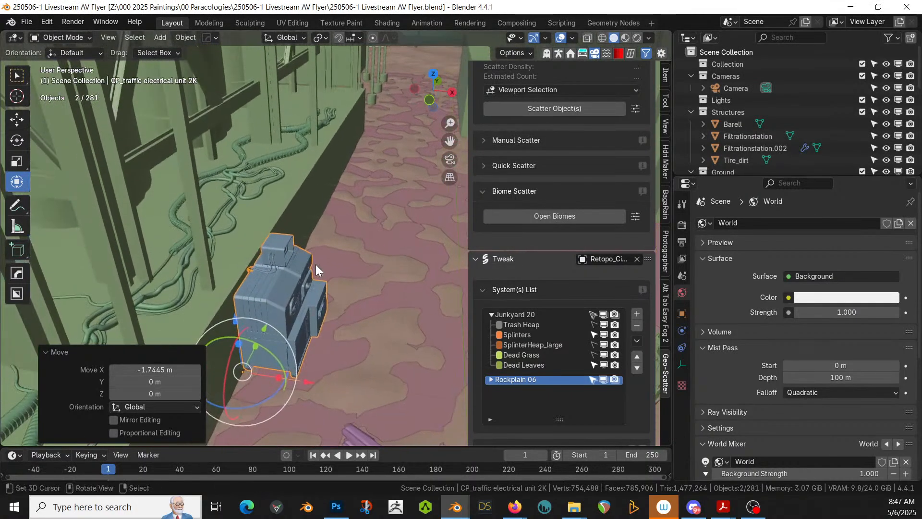
right_click(269, 246)
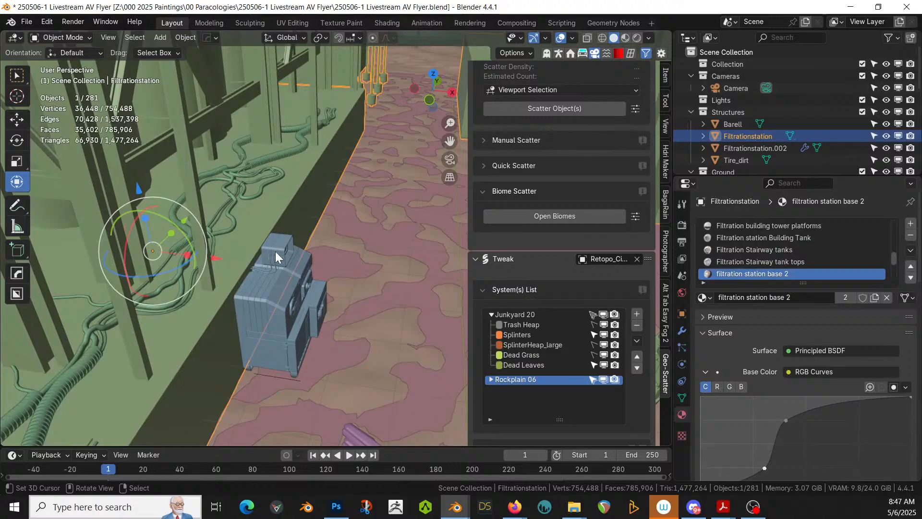
key(ctrl+z)
scroll(275, 252, up, 4)
middle_drag(292, 250, 195, 259)
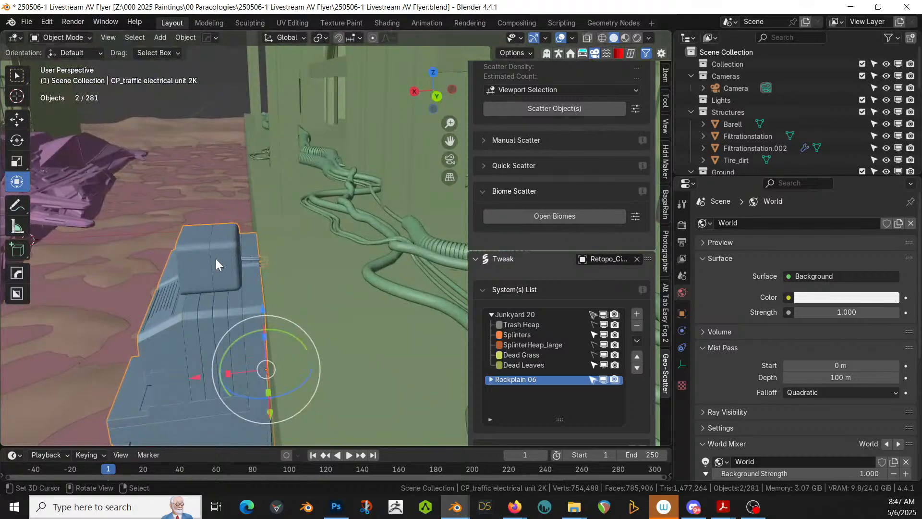
key(shift+alt+c)
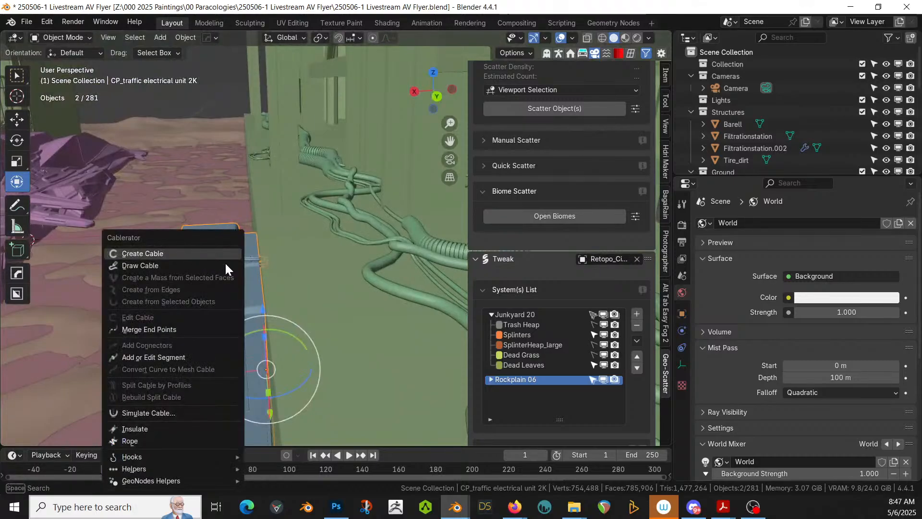
click(225, 259)
middle_drag(249, 266, 354, 389)
click(356, 322)
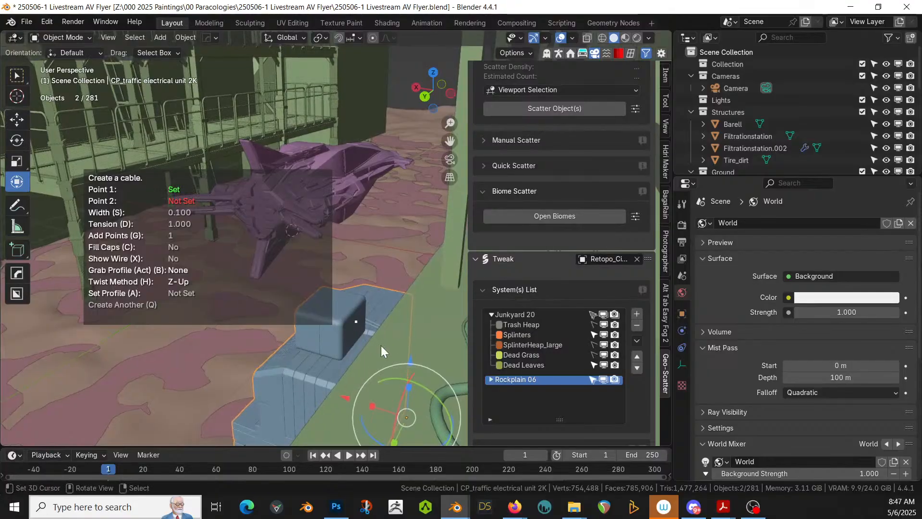
middle_drag(381, 344, 404, 269)
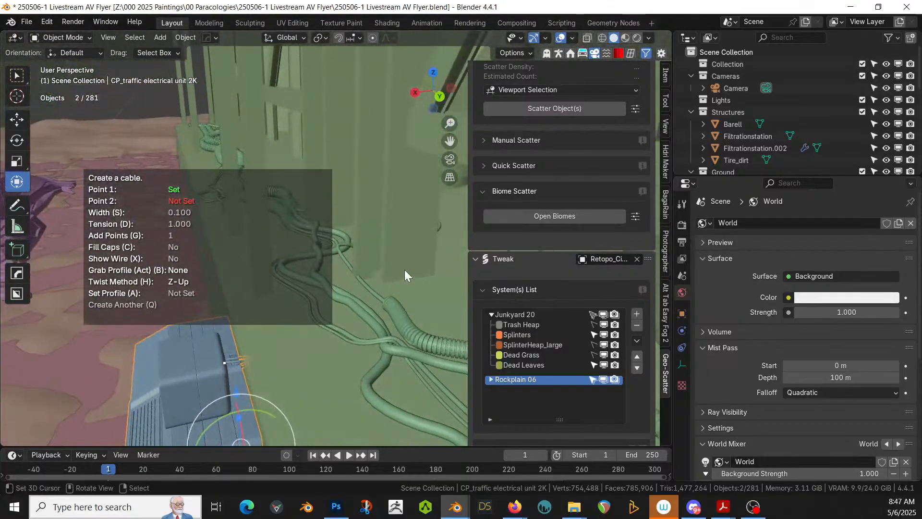
click(423, 239)
key(s)
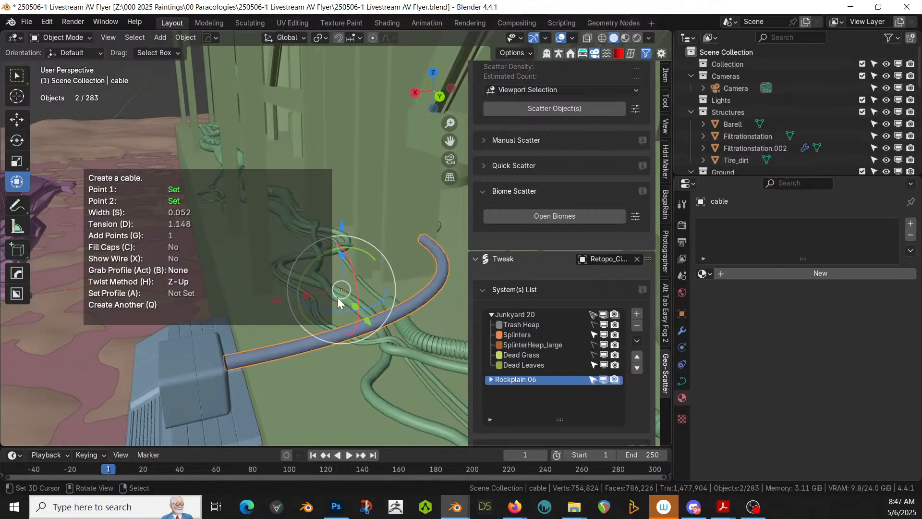
click(381, 295)
- Simulate the cable against the wires and the filtration station using the default Cablerator simulation options, and save the file
click(392, 346)
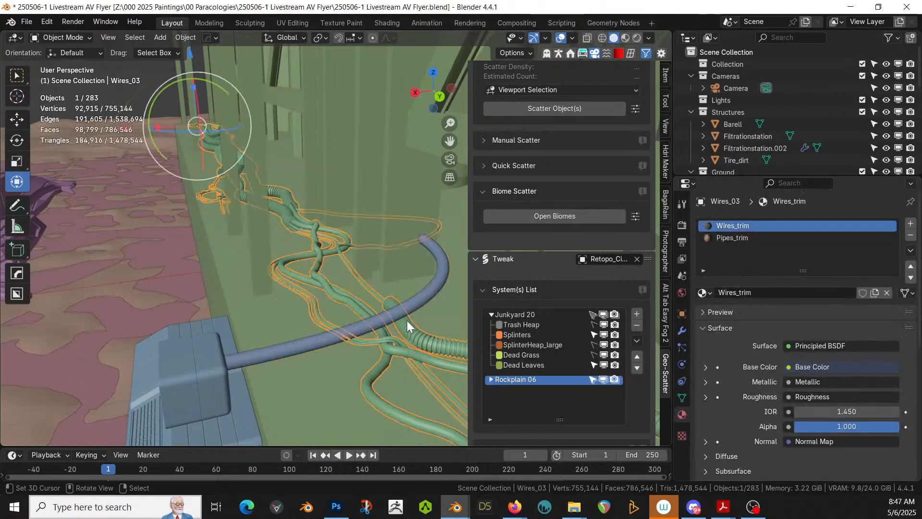
shift+click(311, 392)
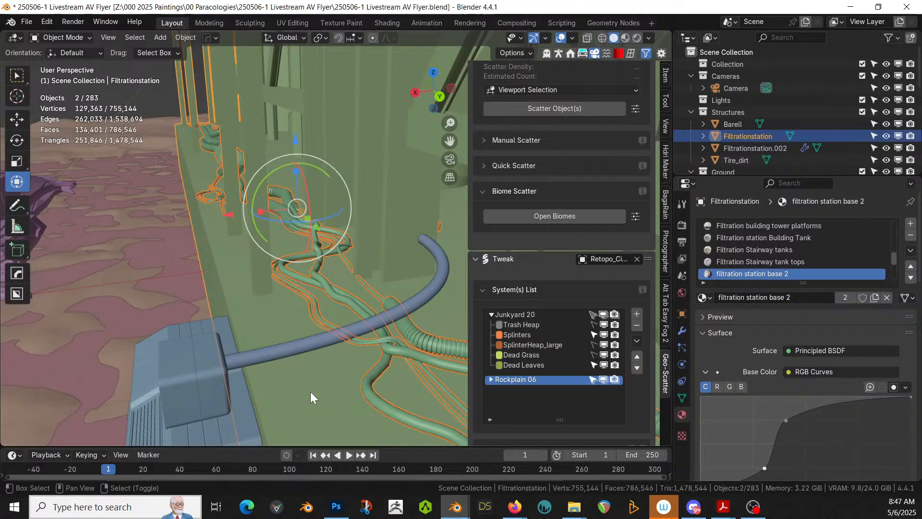
shift+click(427, 294)
key(shift+alt+c)
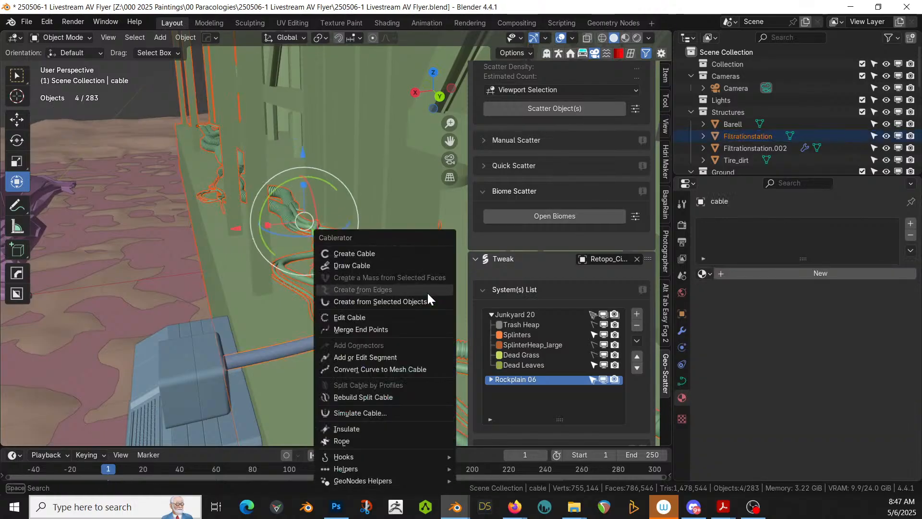
click(366, 412)
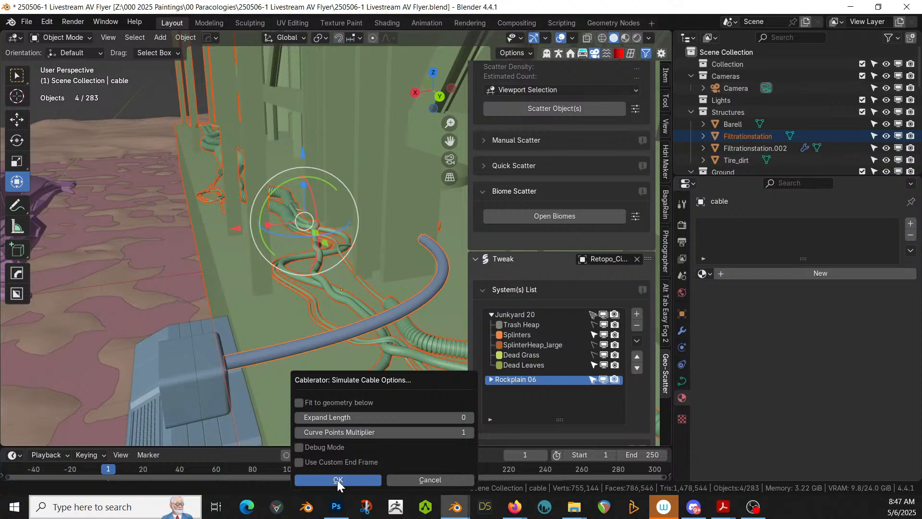
click(337, 479)
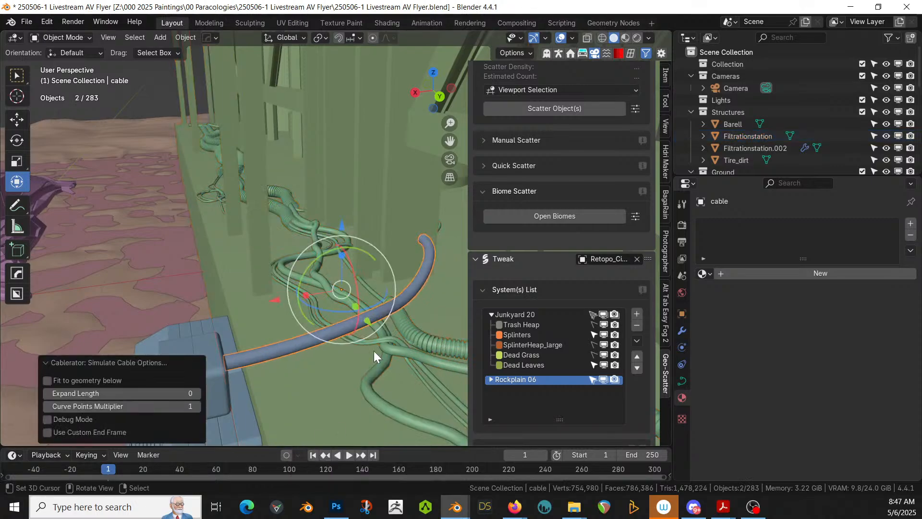
middle_drag(374, 351, 382, 374)
key(ctrl+s)
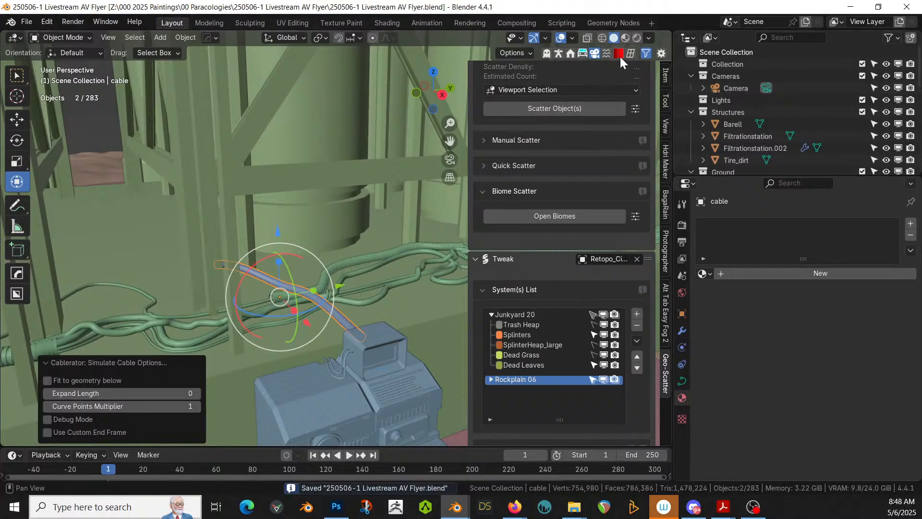
- Add the Rubber material from the Abstract category of Realtime Materials to the cable
click(665, 74)
click(665, 186)
click(566, 137)
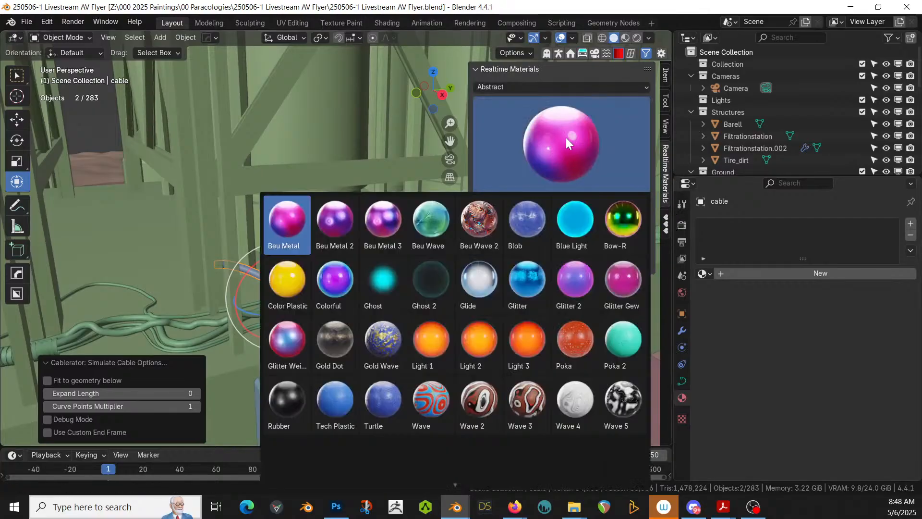
click(291, 402)
click(554, 199)
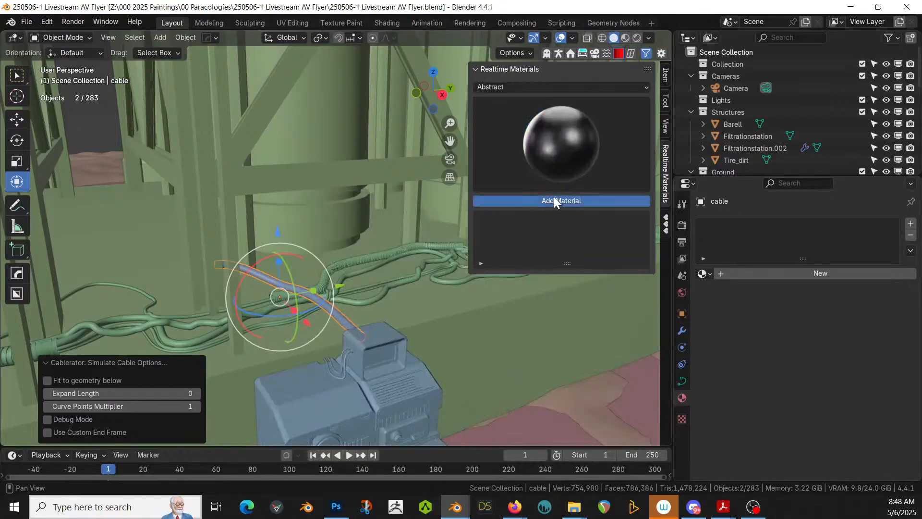
- Switch the viewport to rendered shading and examine the cable, the electrical unit and the whole filtration station
scroll(211, 357, down, 3)
middle_drag(211, 357, 242, 359)
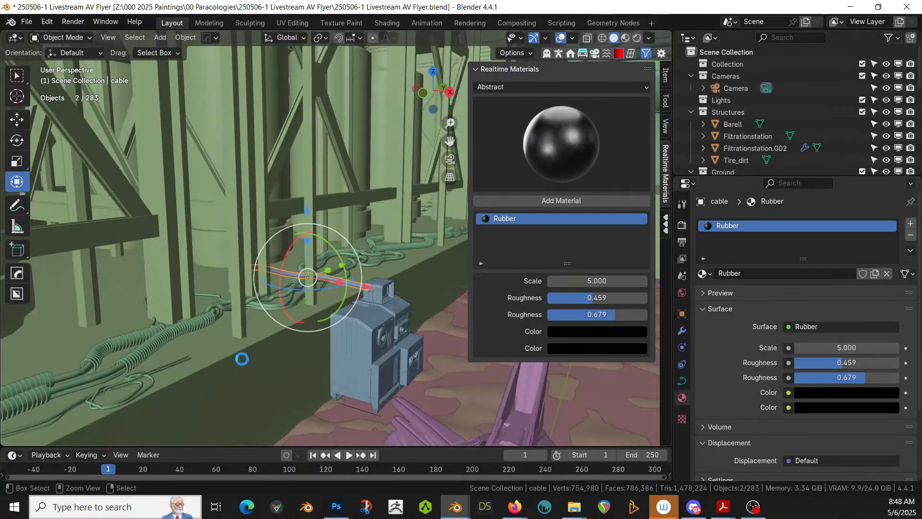
middle_drag(242, 358, 278, 354)
key(z)
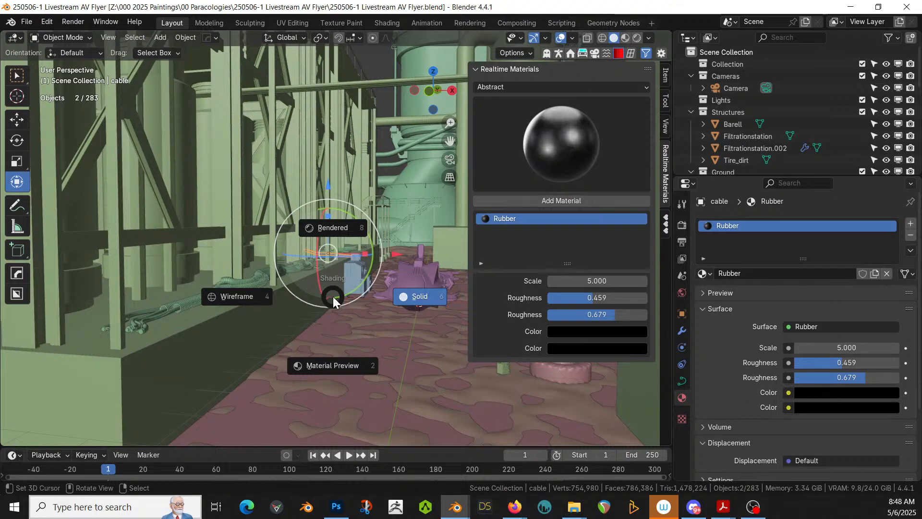
key(8)
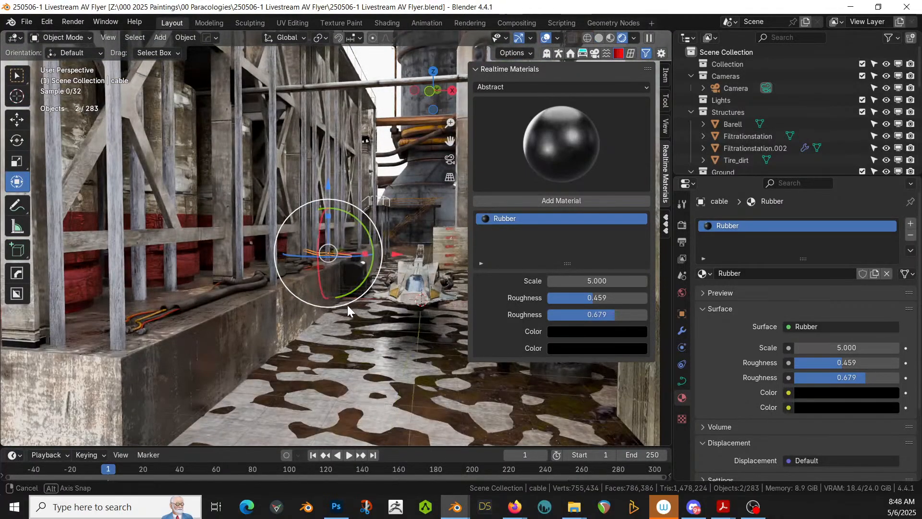
middle_drag(347, 304, 226, 338)
middle_drag(230, 333, 180, 348)
mouse_move(257, 331)
middle_down()
mouse_move(257, 348)
mouse_move(256, 340)
middle_up()
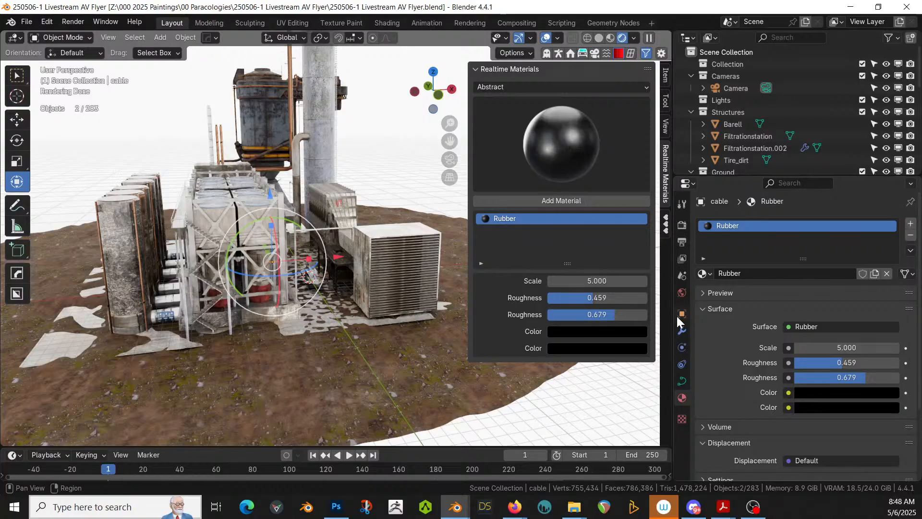
- Start an HDRi Maker background import and open the jpg folder inside mattePaint_hdri_seq022_2000px_cloudy_to_night in HDRI Images
click(595, 54)
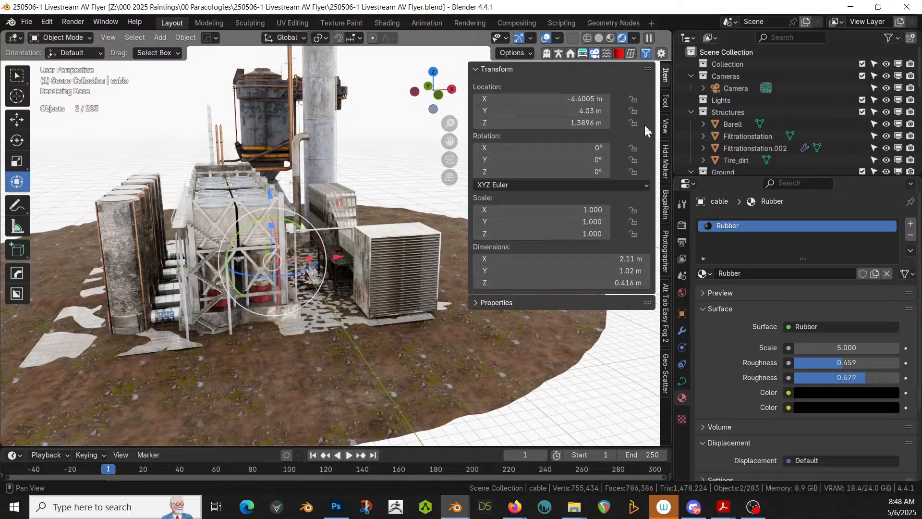
click(665, 162)
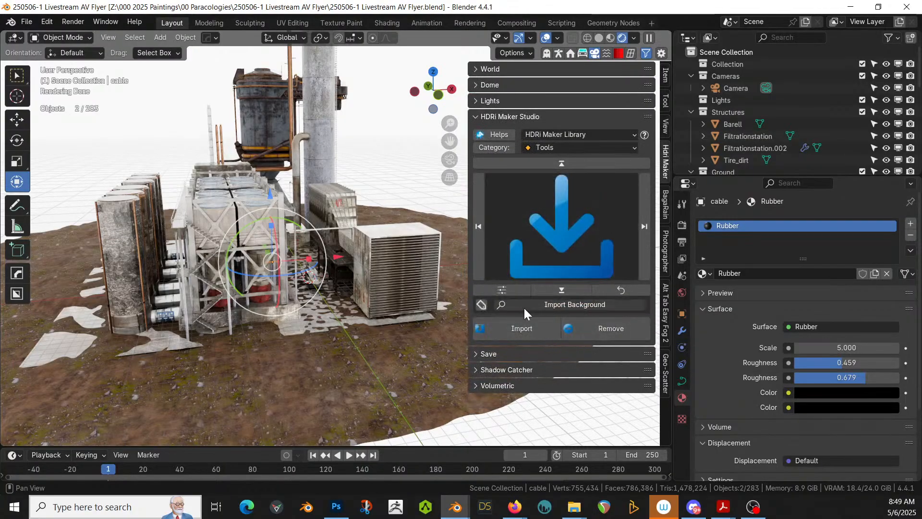
click(518, 331)
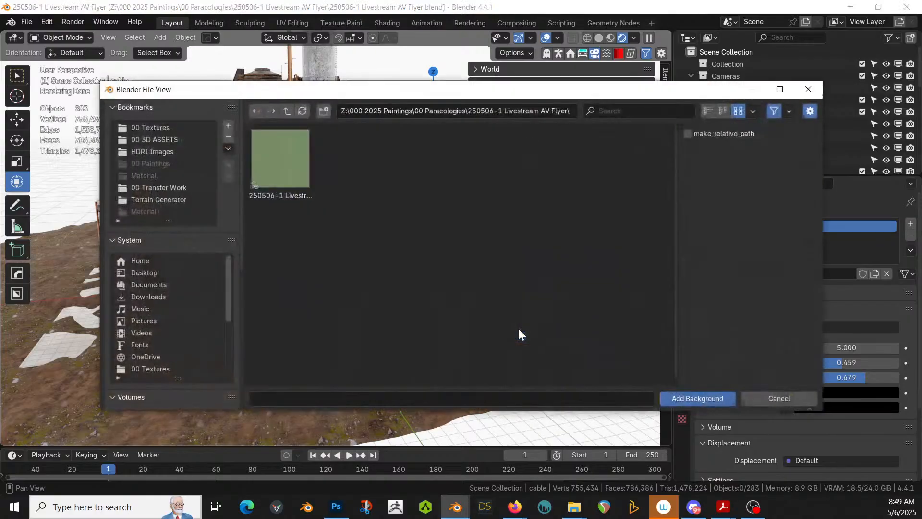
click(162, 151)
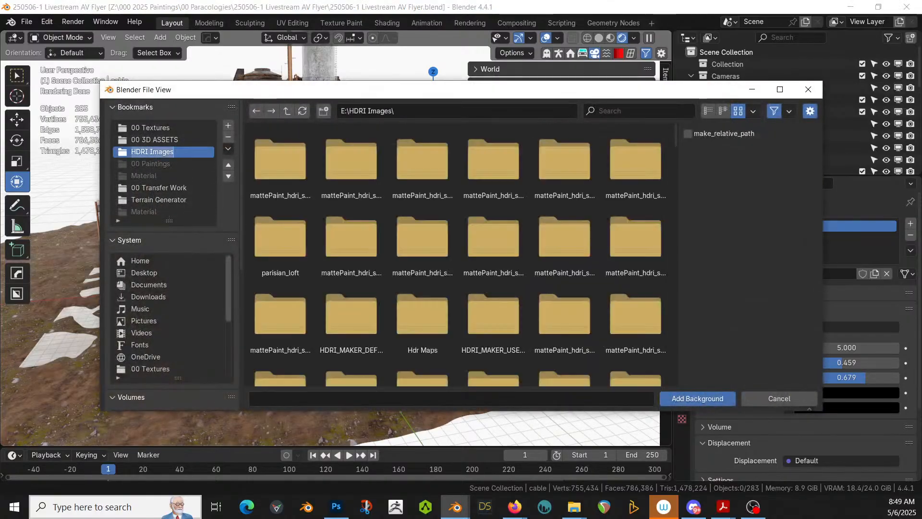
click(708, 111)
scroll(424, 206, down, 3)
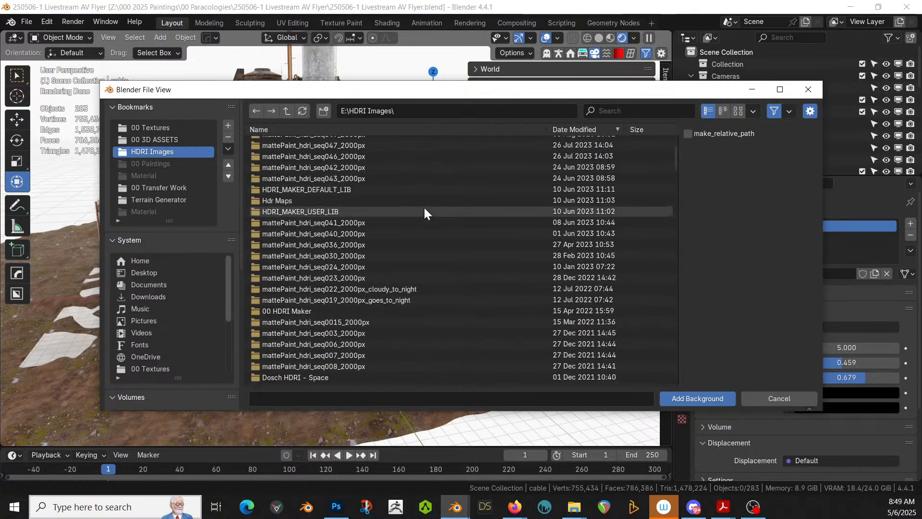
double_click(352, 290)
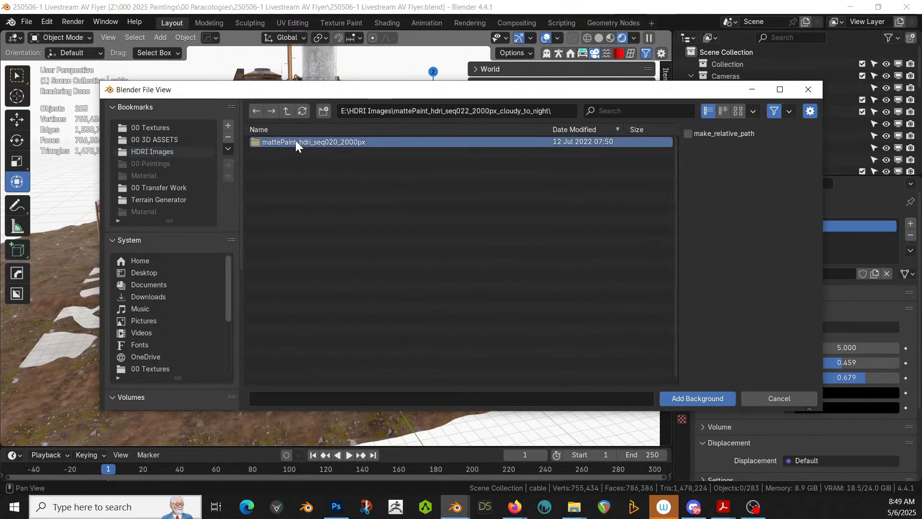
double_click(295, 141)
double_click(267, 141)
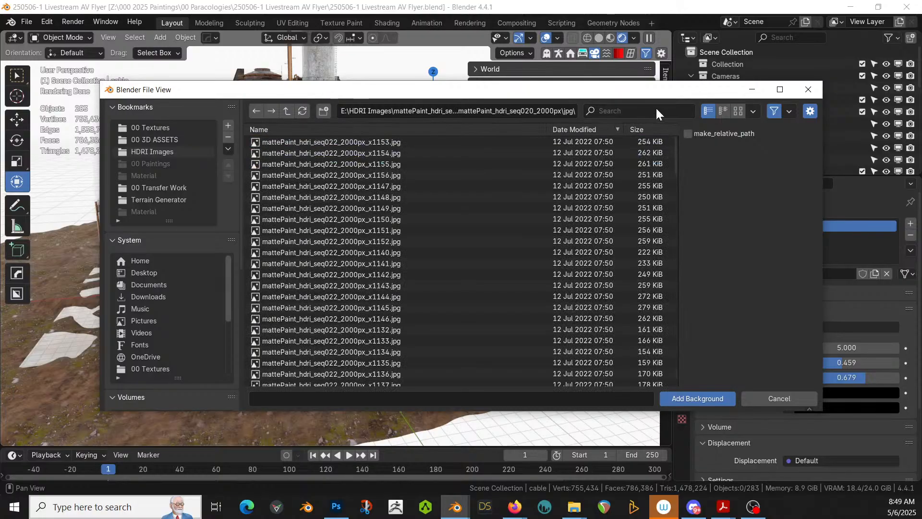
- Browse the sky images as thumbnails, pick the cloudy mattePaint_hdri_seq022_2000px_x1053.jpg and return to the detailed list
click(738, 111)
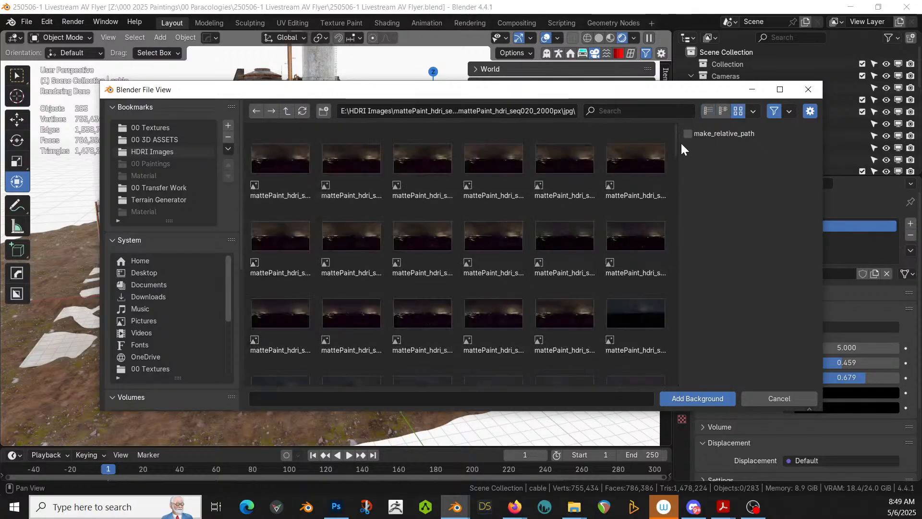
drag(674, 140, 666, 280)
click(631, 285)
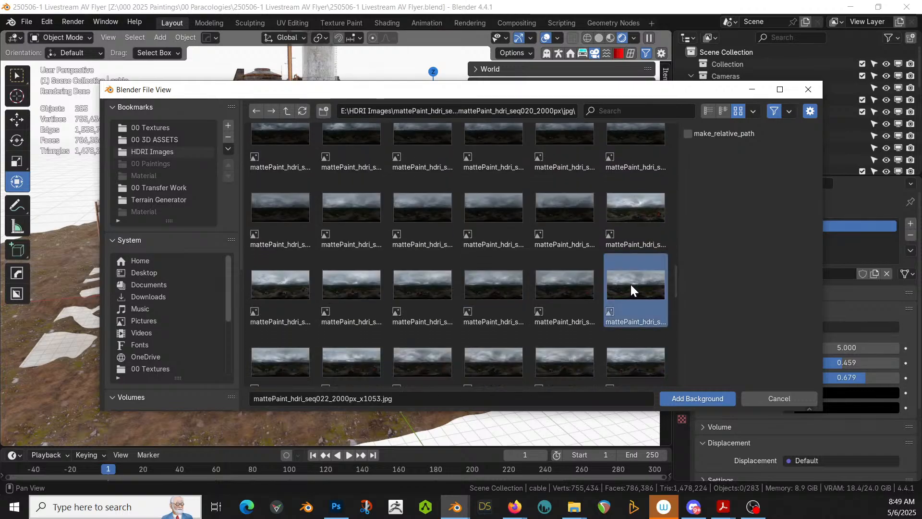
click(709, 110)
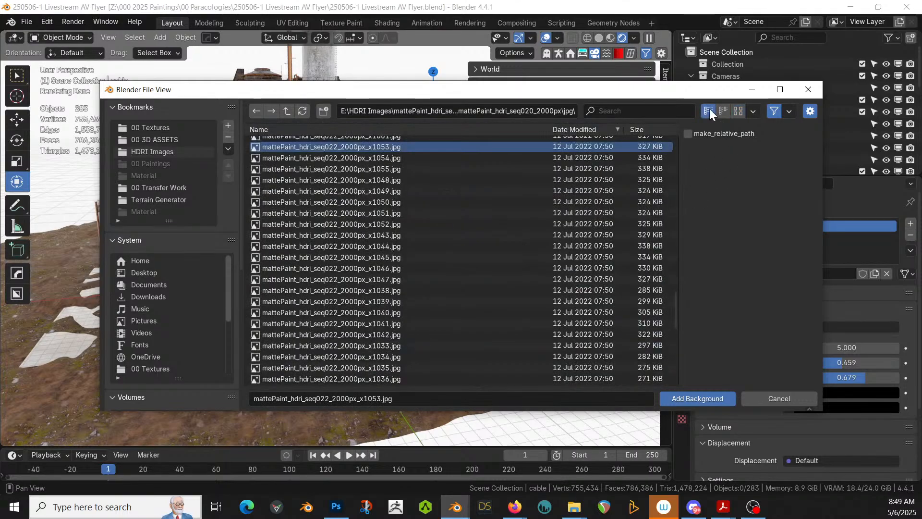
- Find the matching 1053 image in the sibling exr folder and import mattePaint_hdri_seq022_2000px_x1053.exr as the background
click(287, 110)
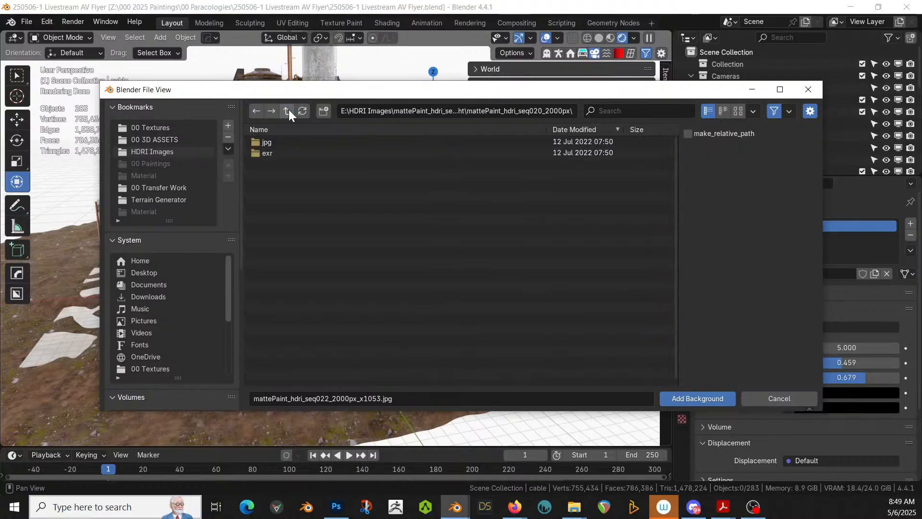
click(260, 152)
double_click(259, 154)
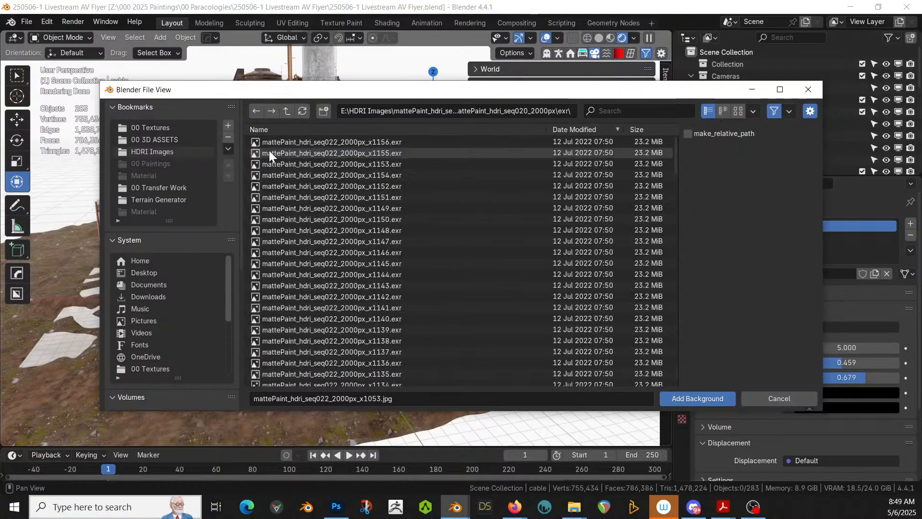
click(620, 111)
text(1053)
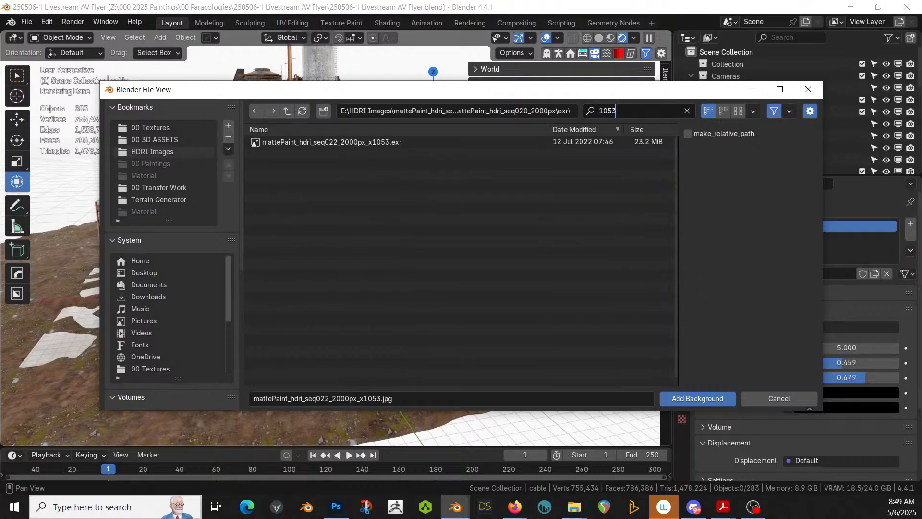
click(350, 141)
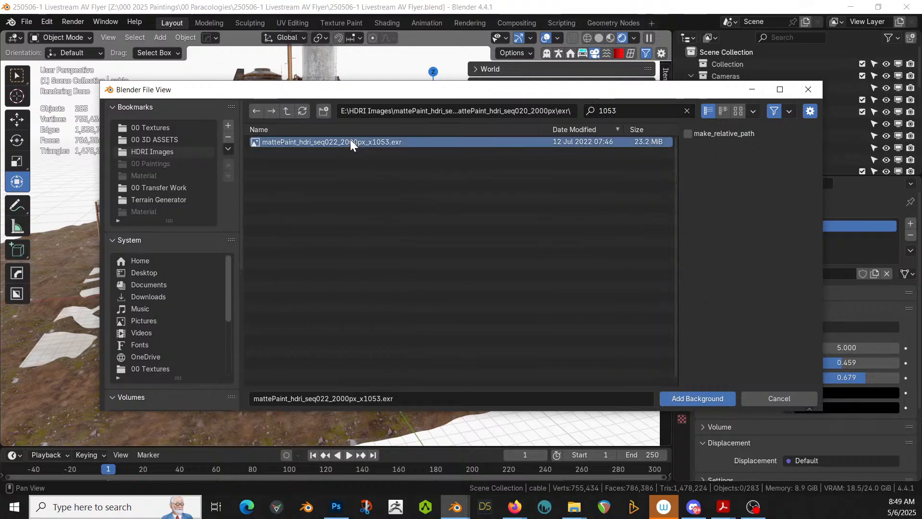
double_click(263, 143)
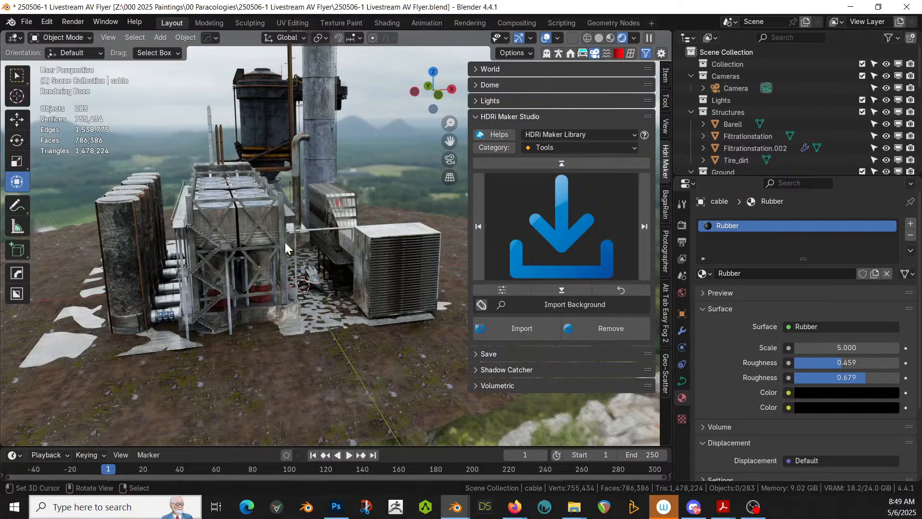
- Examine the rendered filtration station under the new HDRI background, both close up along the alley and from afar
scroll(285, 239, up, 4)
middle_drag(287, 237, 273, 215)
scroll(272, 216, up, 3)
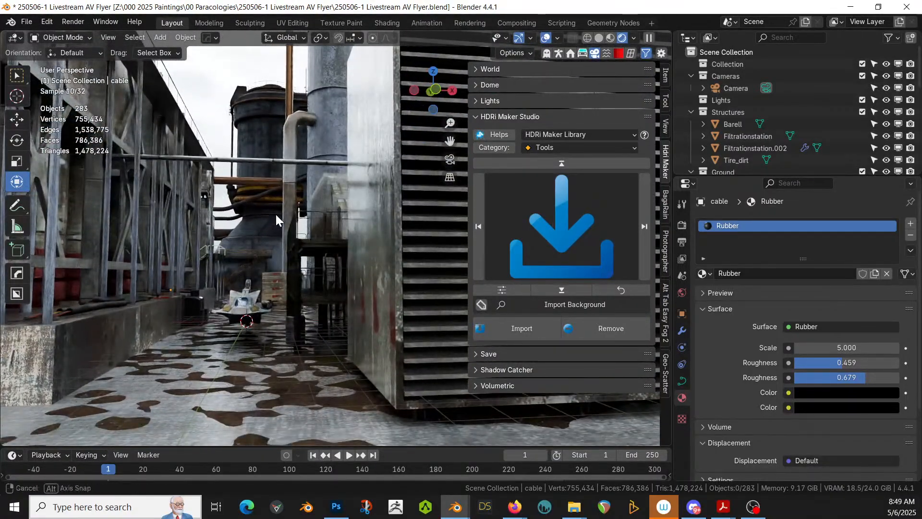
middle_drag(276, 214, 288, 222)
scroll(287, 222, down, 4)
scroll(287, 221, down, 5)
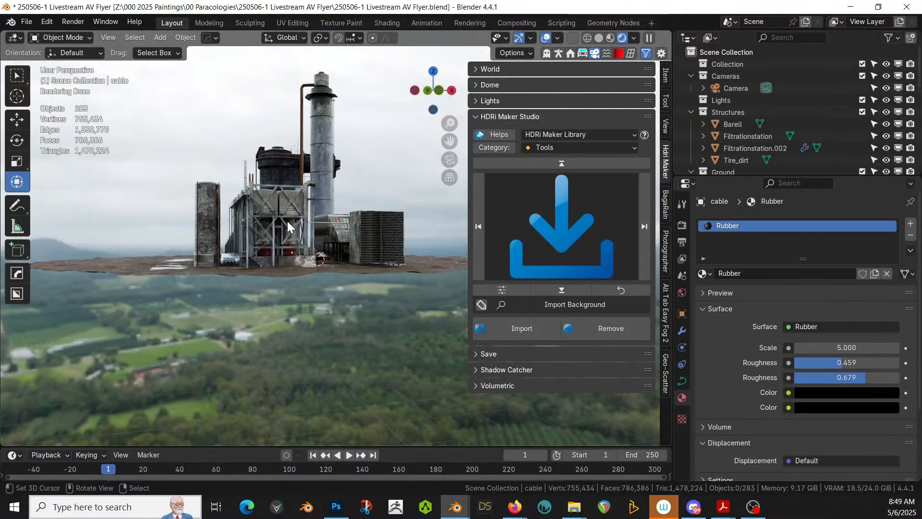
middle_drag(320, 195, 318, 247)
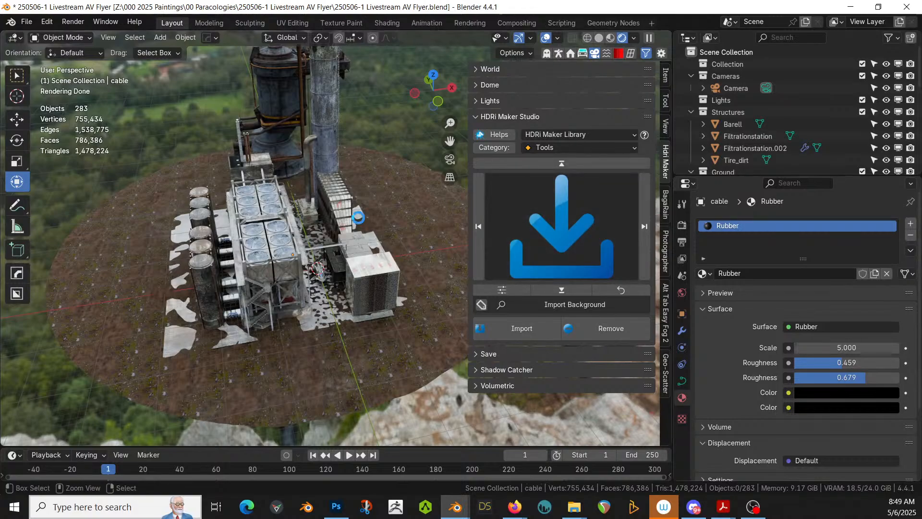
- Save the file and switch the viewport to solid shading
key(ctrl+s)
key(z)
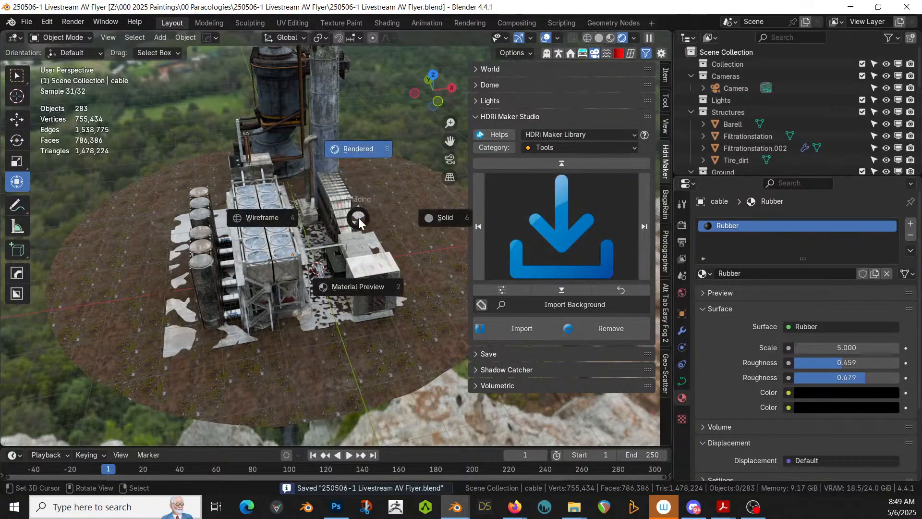
click(445, 218)
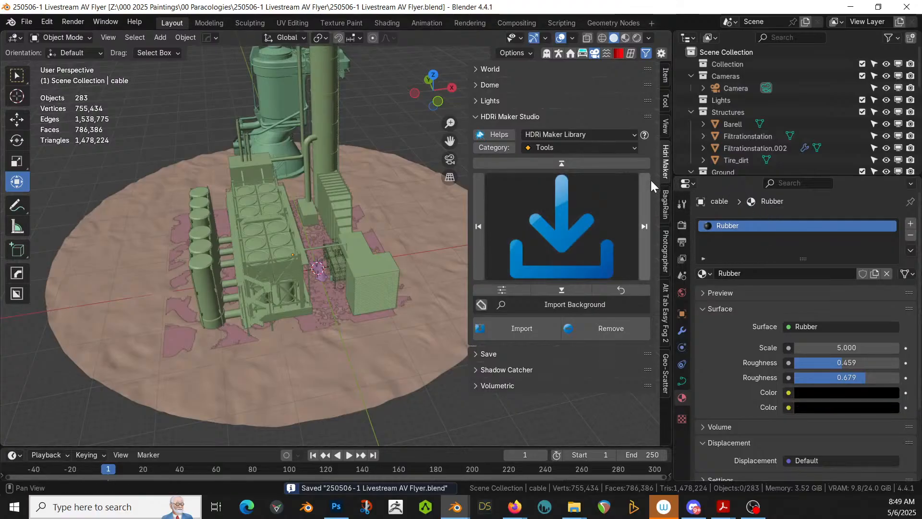
- Add the GodRay Fog volume from the Ground Fogs category of Alt Tab Easy Fog 2 to the scene
click(665, 319)
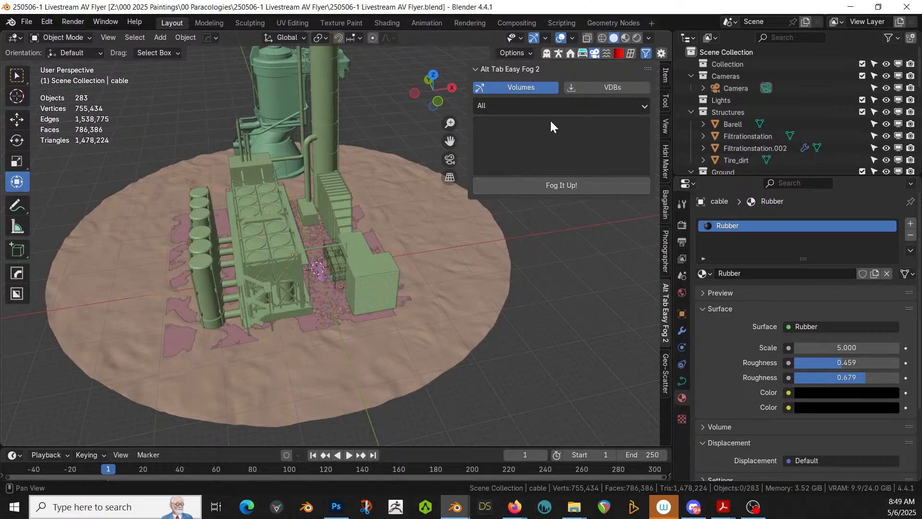
click(535, 108)
click(517, 149)
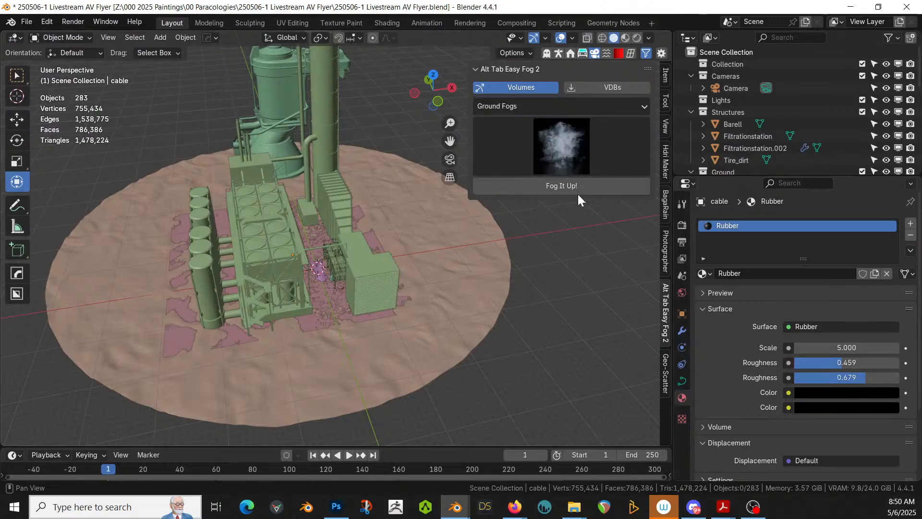
click(562, 146)
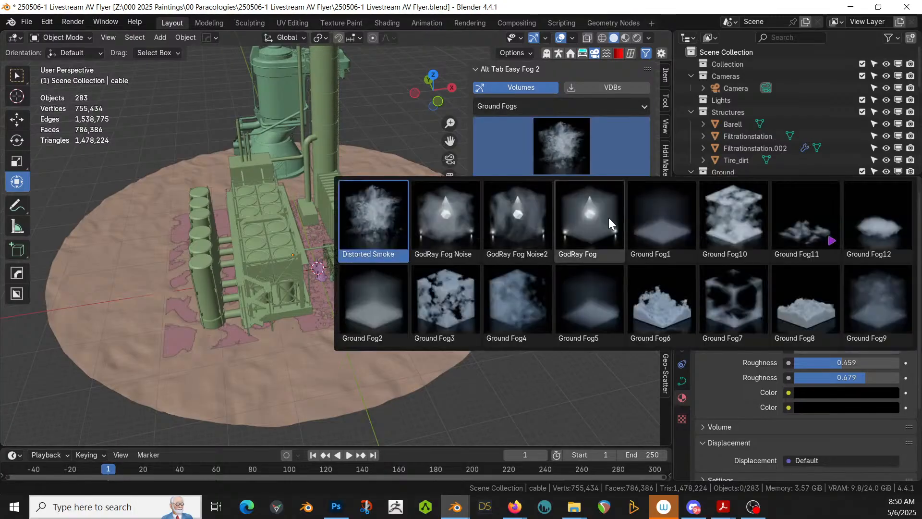
click(585, 217)
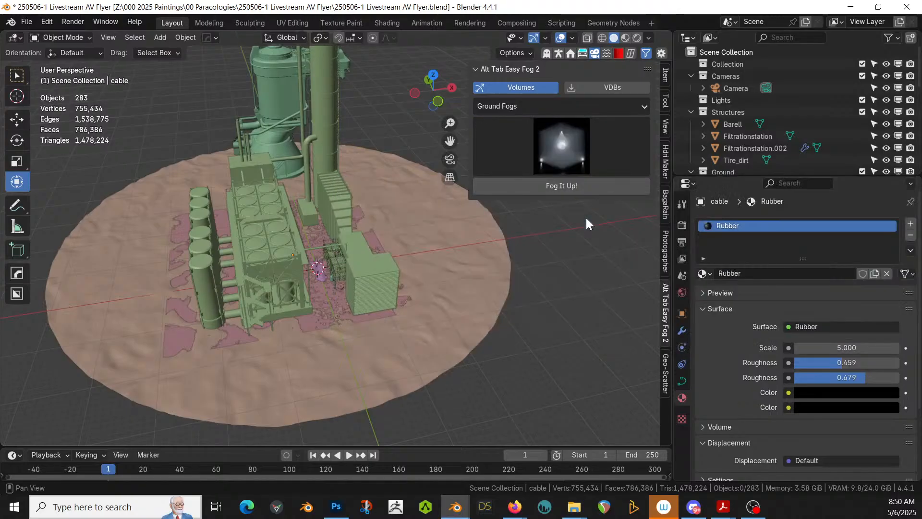
click(563, 188)
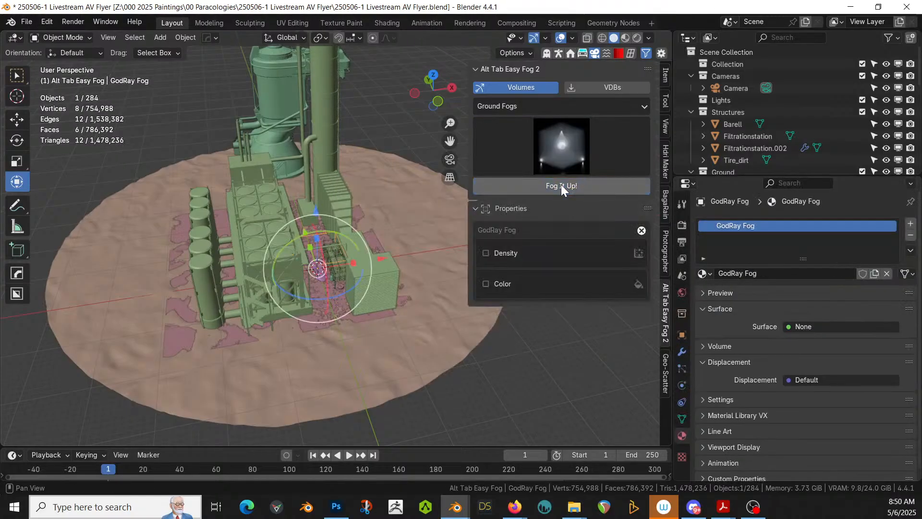
- In front view, scale the fog volume uniformly by about 2.089 and raise it about 9.76 m along the global Z axis
key(KP_1)
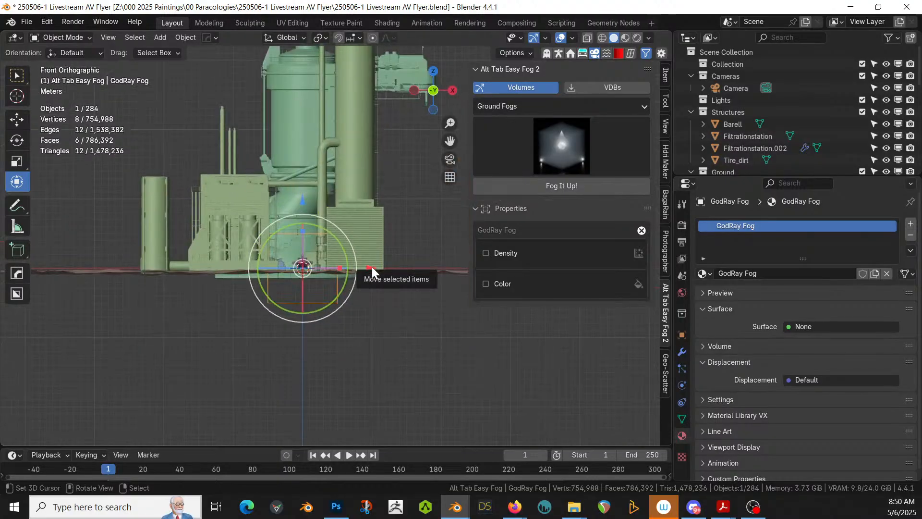
key(s)
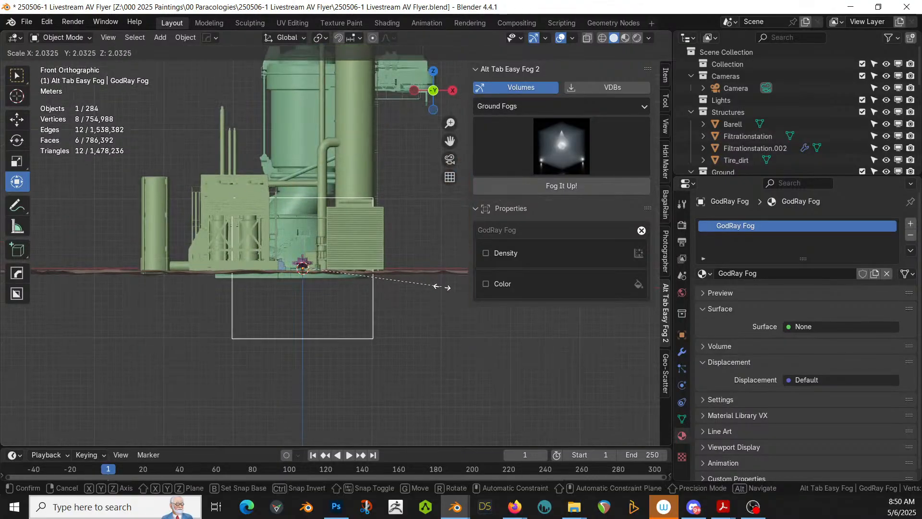
click(444, 286)
key(g)
key(z)
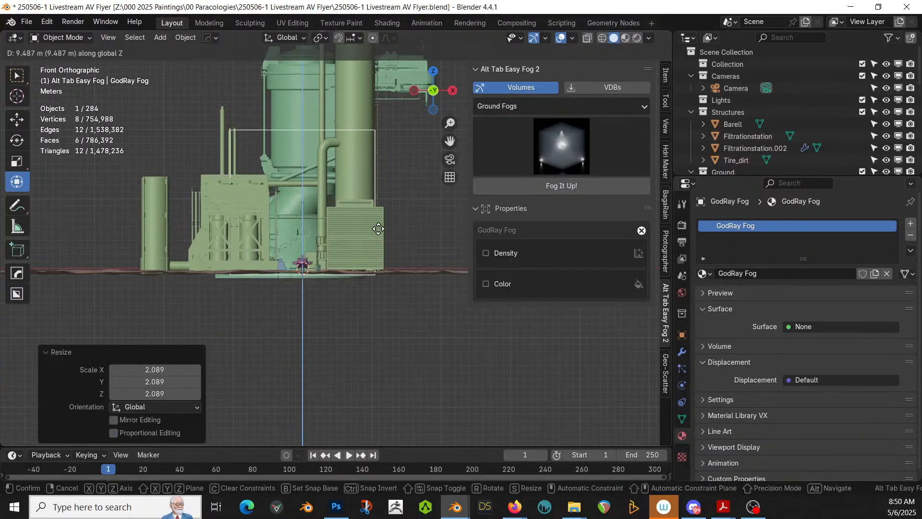
click(380, 226)
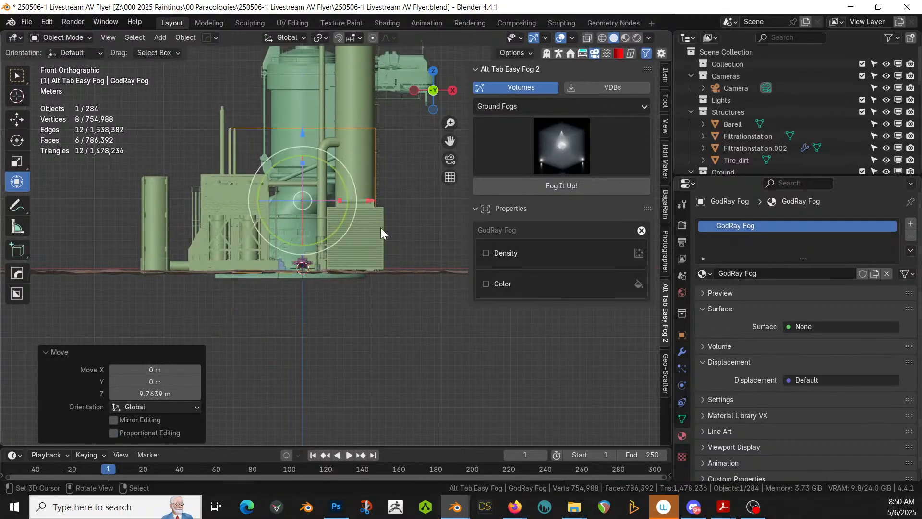
- In top view, scale the fog volume by about 4.083 in X and Y only and move it about 21.18 m along Y
key(KP_7)
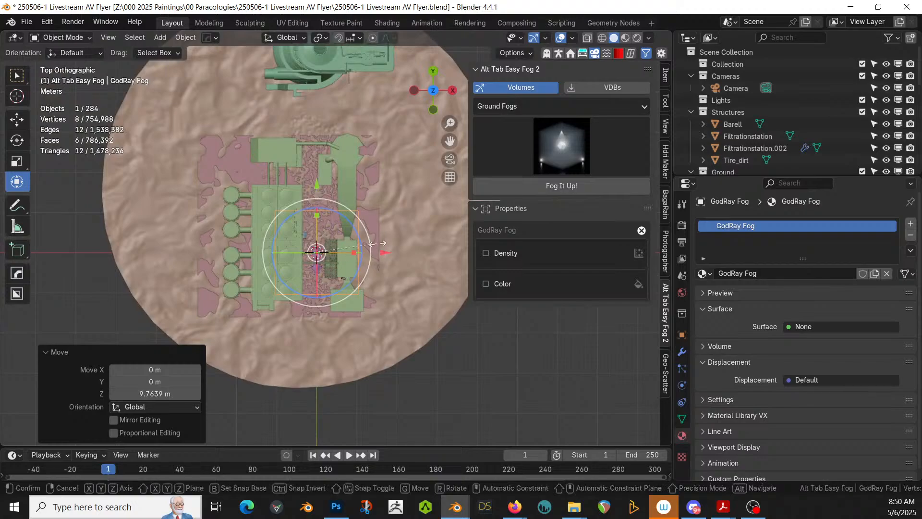
key(s)
key(shift+z)
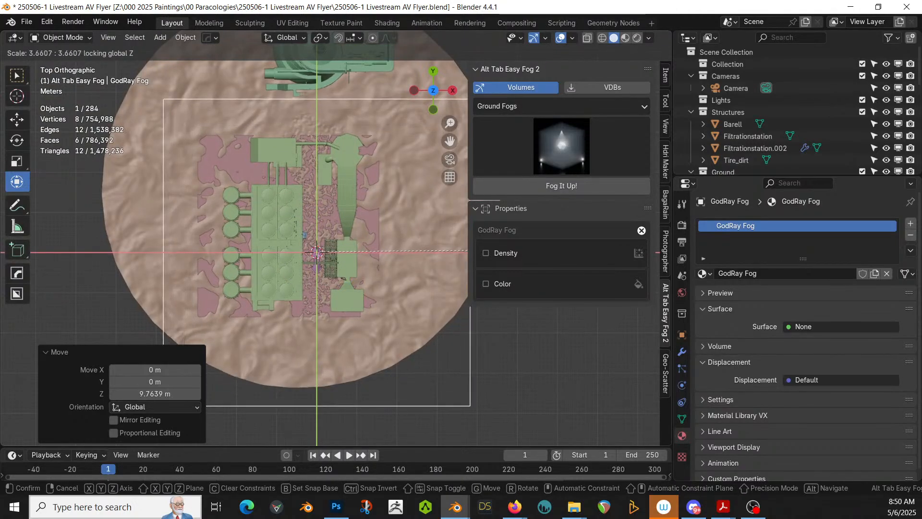
click(568, 253)
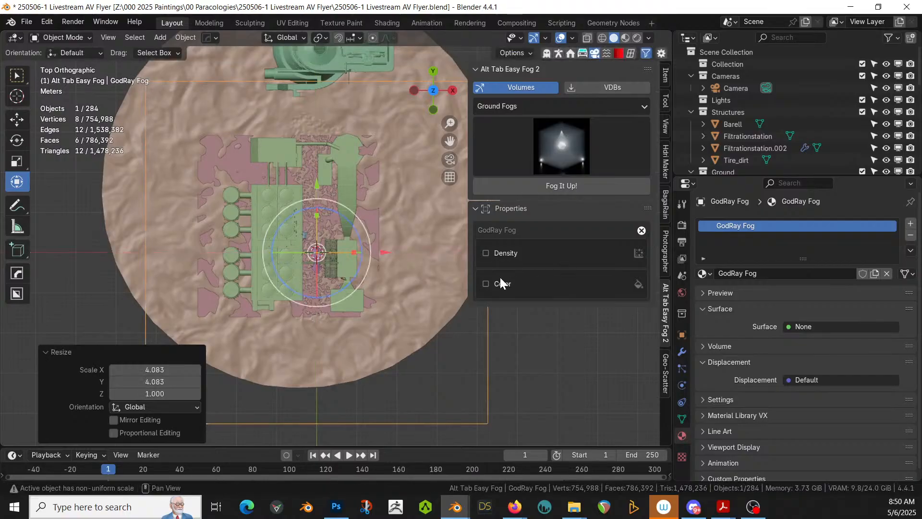
key(g)
key(y)
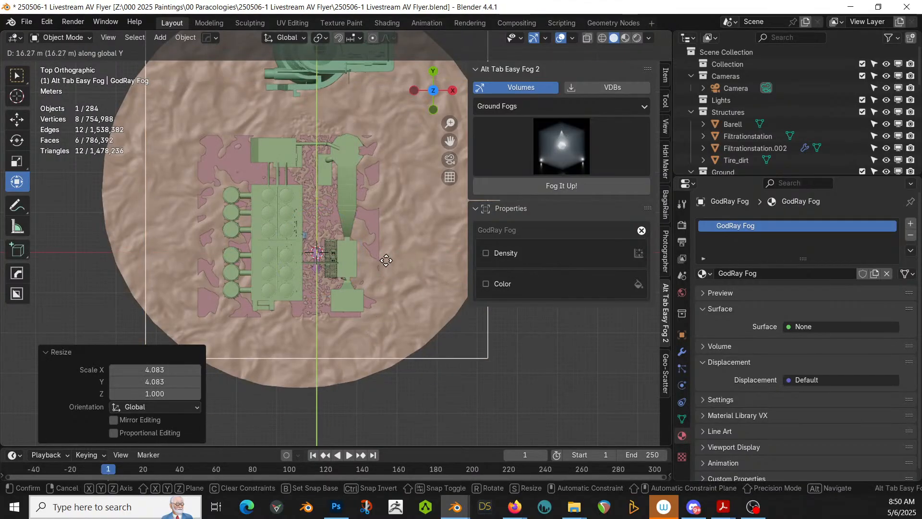
click(387, 248)
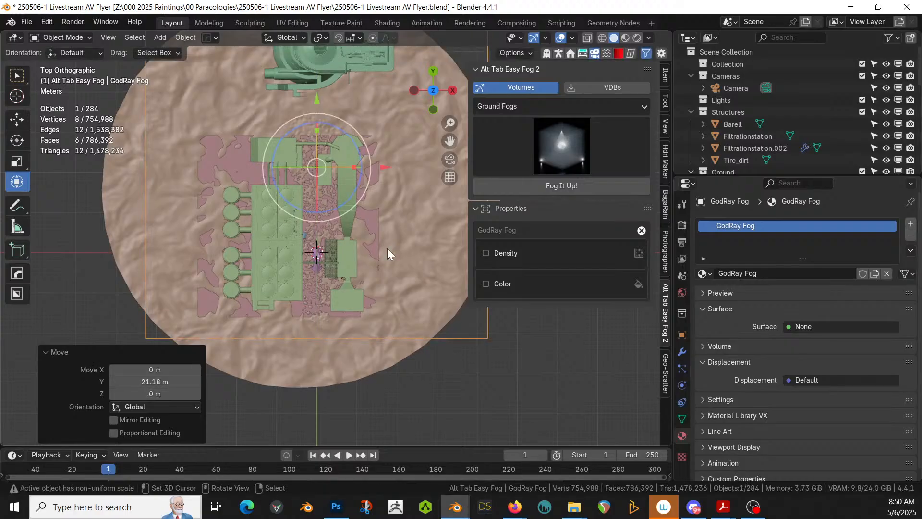
- View the alley through the camera, enable the GodRay Fog density override and set the density to 0.05
middle_drag(387, 248, 426, 126)
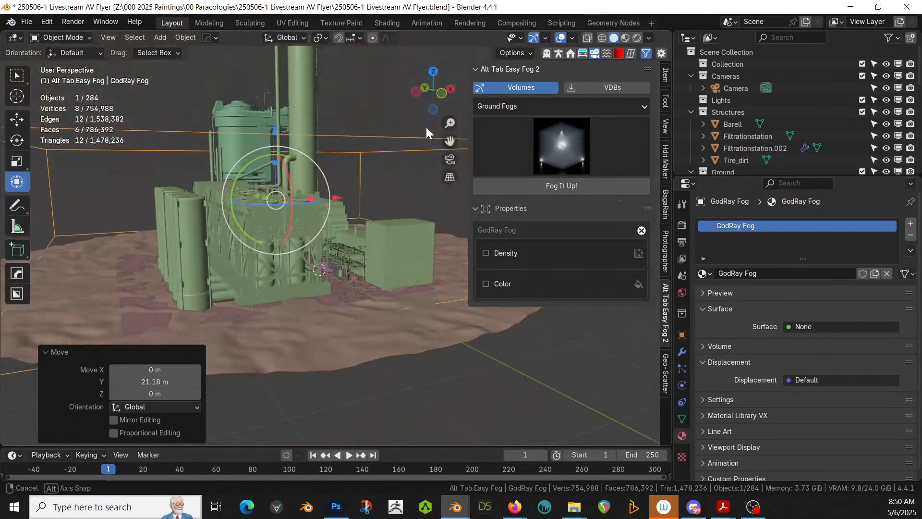
scroll(401, 176, up, 5)
middle_drag(401, 176, 419, 128)
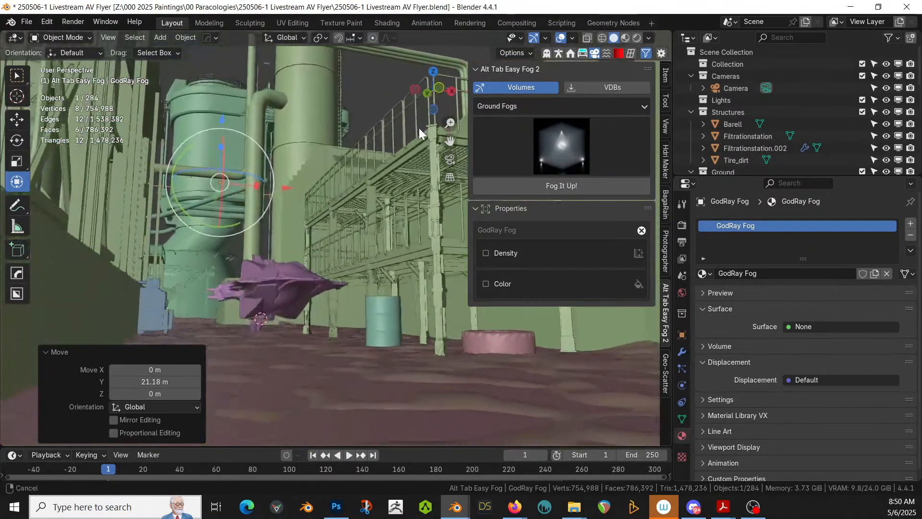
key(KP_0)
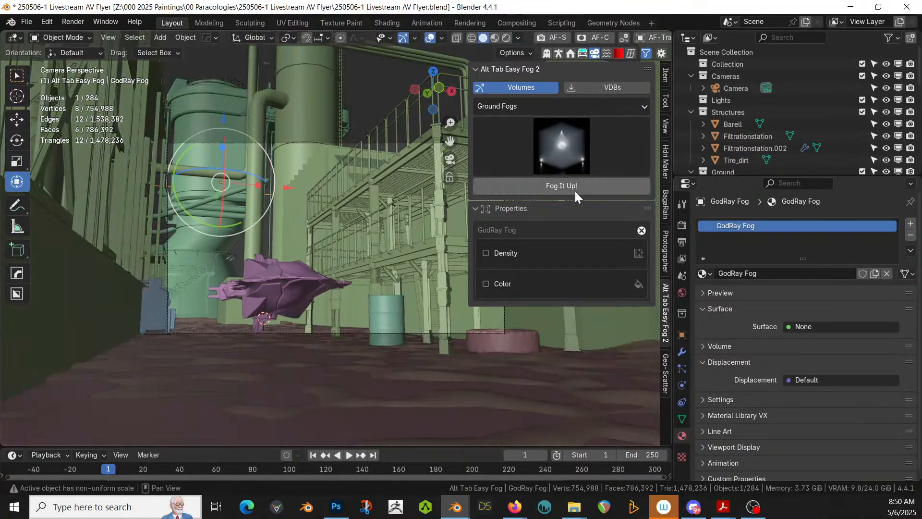
click(485, 252)
click(488, 274)
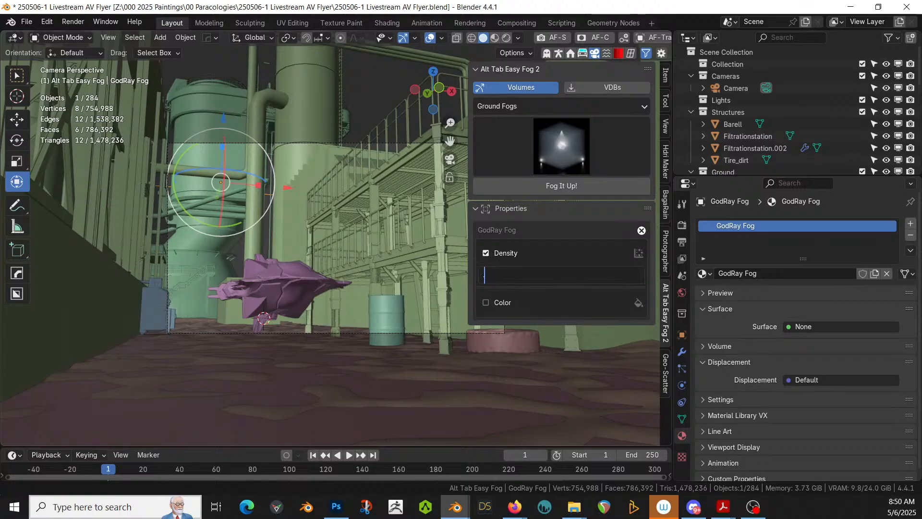
text(.05)
key(Return)
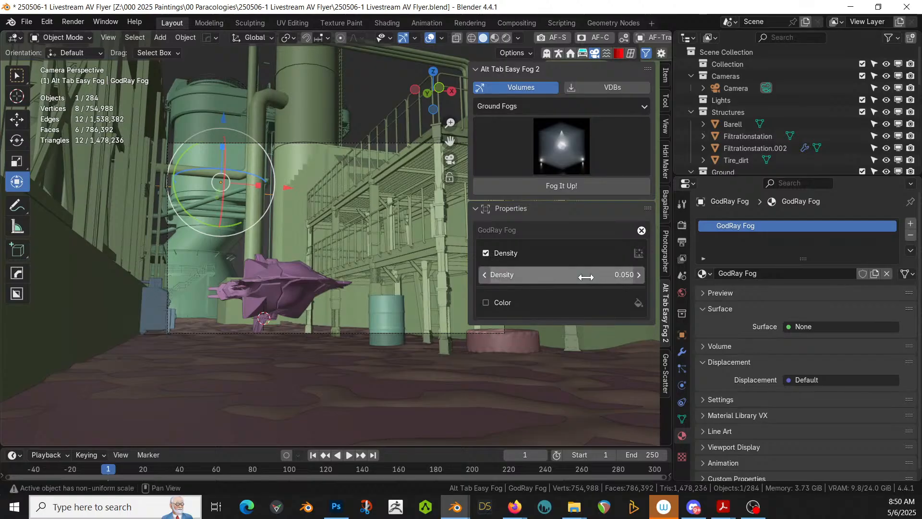
- In the Shading workspace, add a Volume Scatter node to the GodRay Fog material and set its phase to Mie
click(387, 23)
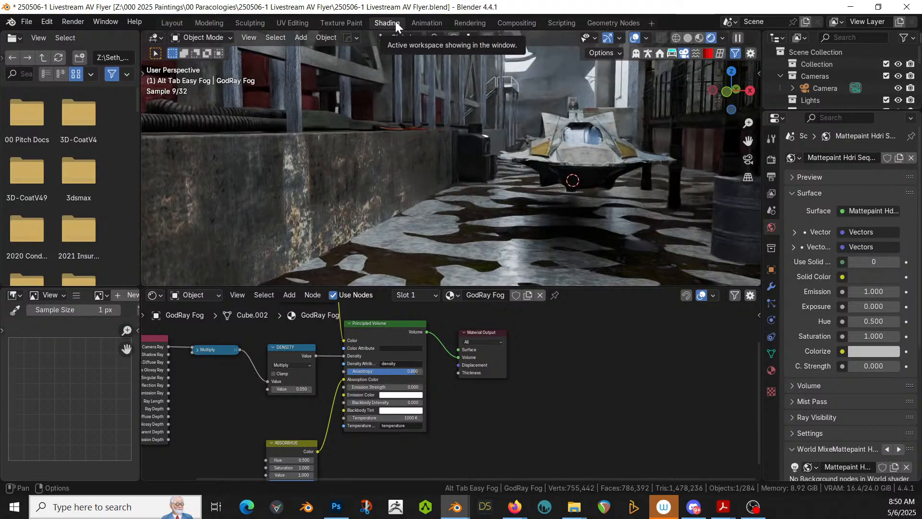
scroll(422, 432, down, 3)
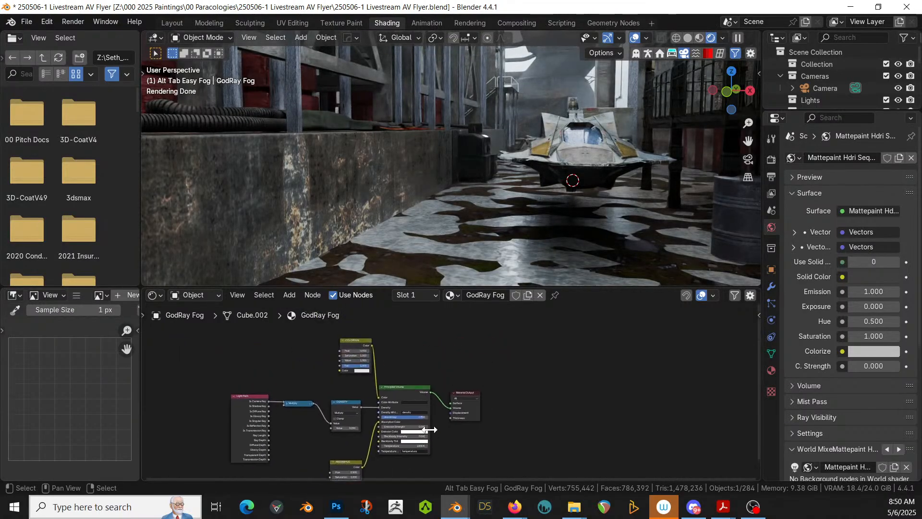
key(shift+a)
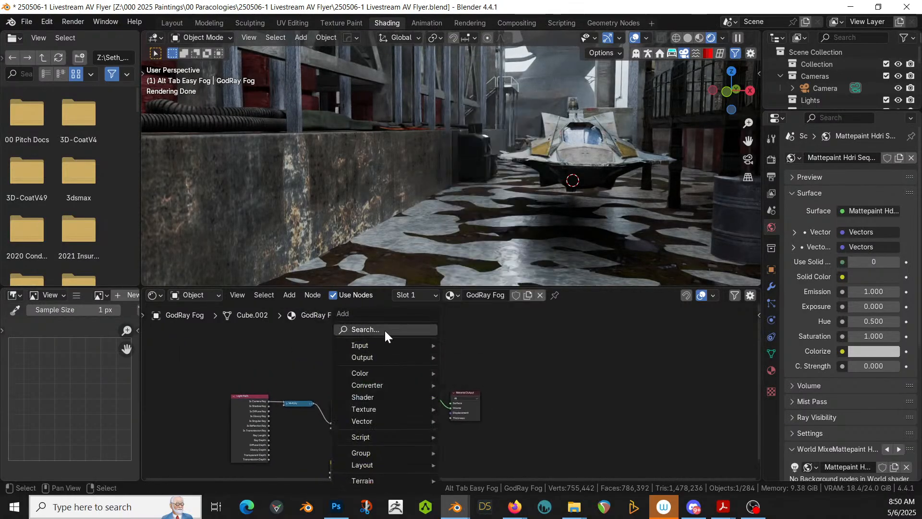
click(384, 329)
text(sca)
click(447, 352)
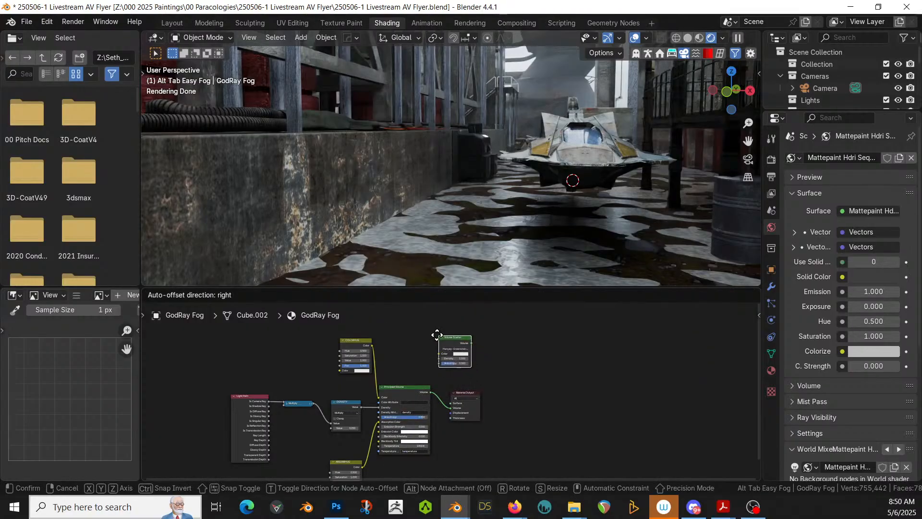
click(450, 350)
click(458, 332)
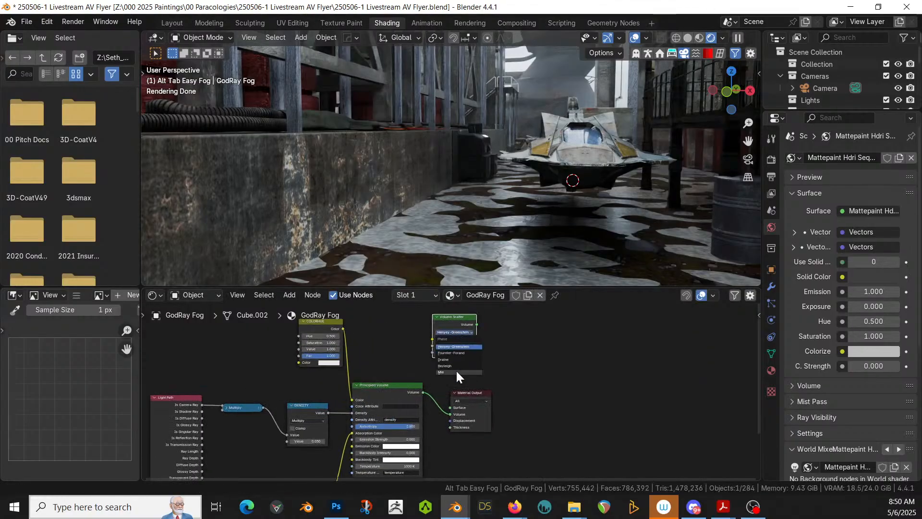
click(454, 372)
- Feed the color and density nodes into the Volume Scatter node and connect its output to the Material Output's Volume
drag(343, 329, 429, 340)
drag(355, 413, 433, 344)
drag(476, 325, 450, 414)
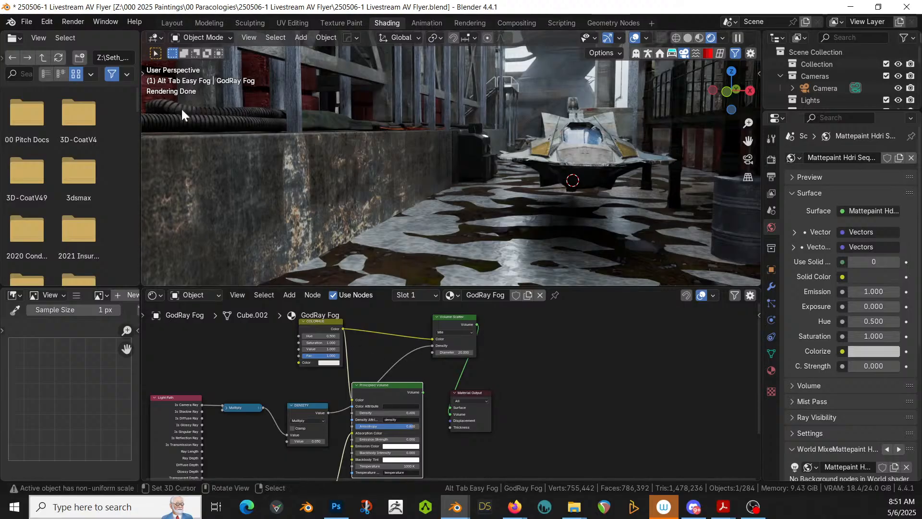
- Return to the Layout workspace and apply the arri alexa 65 preset to the camera in the Photographer add-on
click(172, 23)
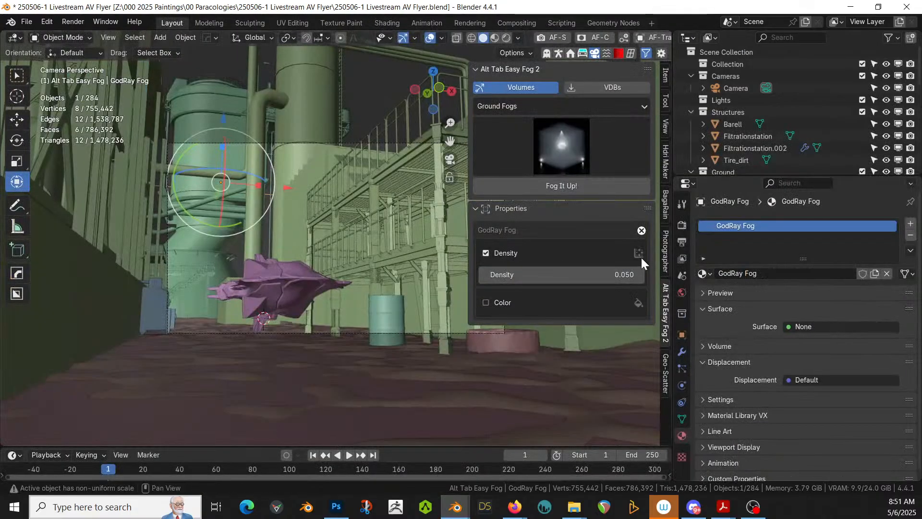
click(665, 246)
click(630, 236)
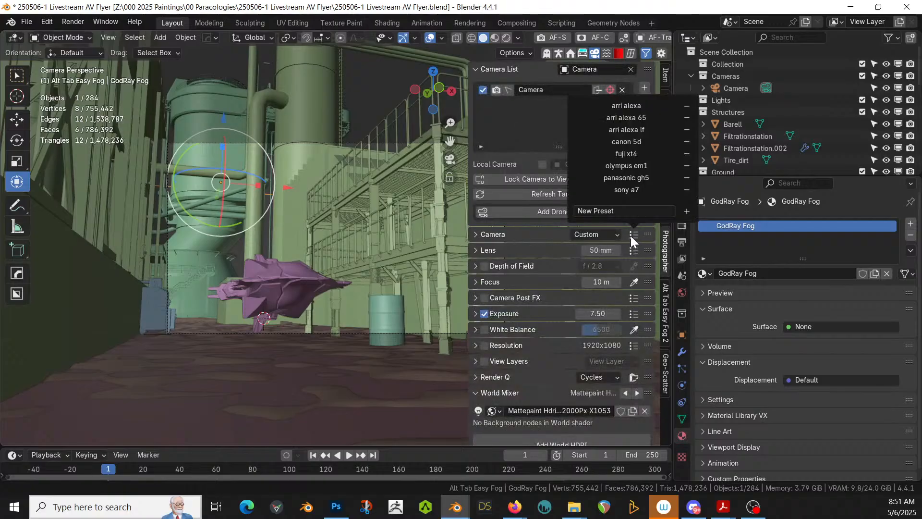
click(639, 119)
- Apply the cooke 50mm anamorphic lens preset to the camera and set its focal length to 35 mm
click(632, 249)
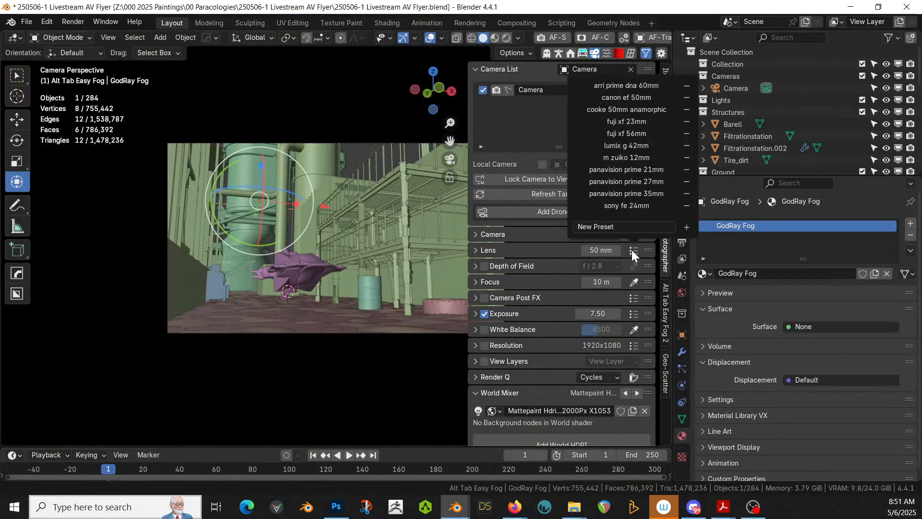
click(650, 108)
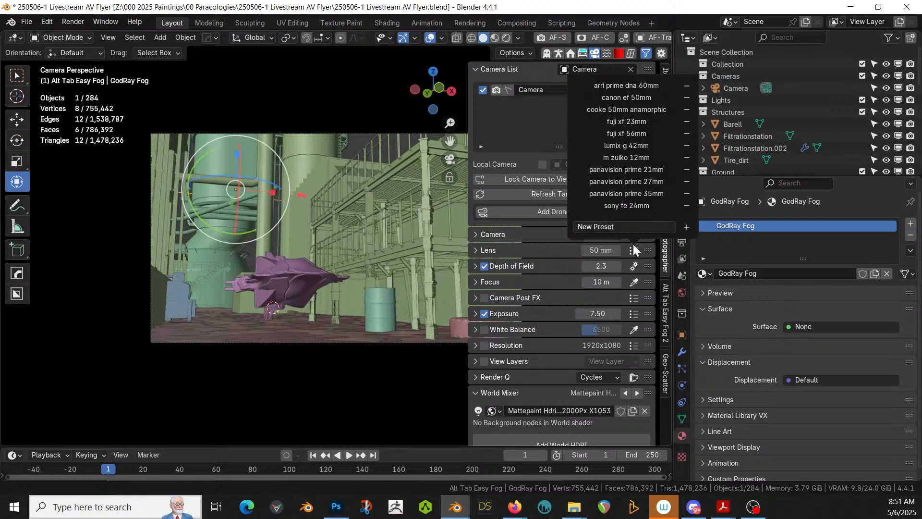
click(590, 250)
text(35)
key(Return)
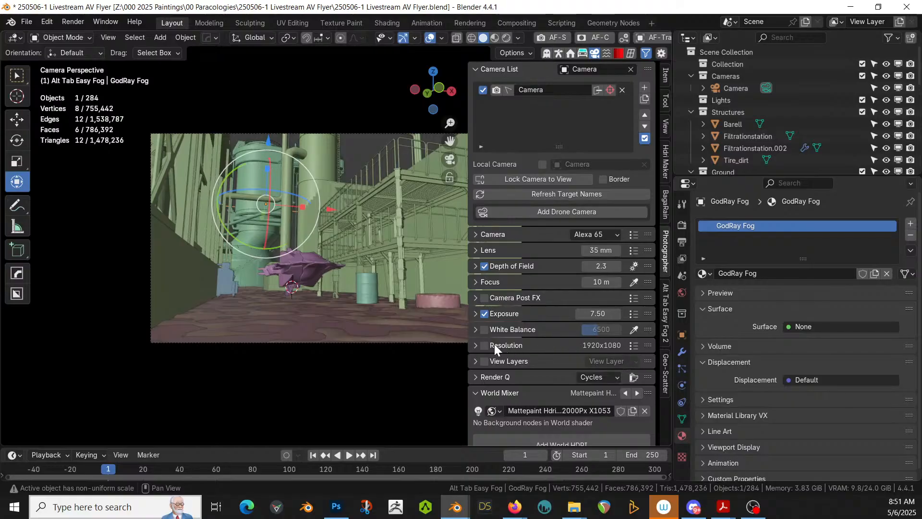
- Enable the camera's resolution override and apply the 2 39:1 50 resolution preset
click(633, 345)
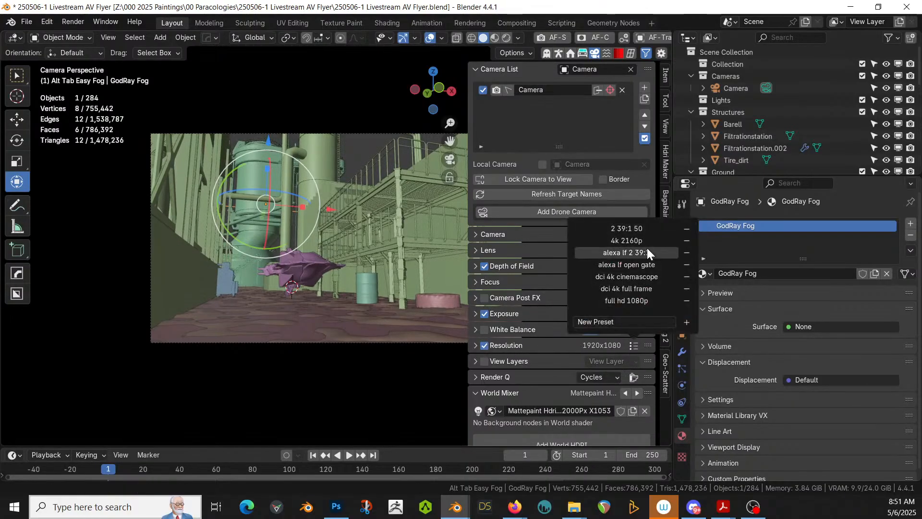
click(642, 231)
scroll(322, 240, down, 3)
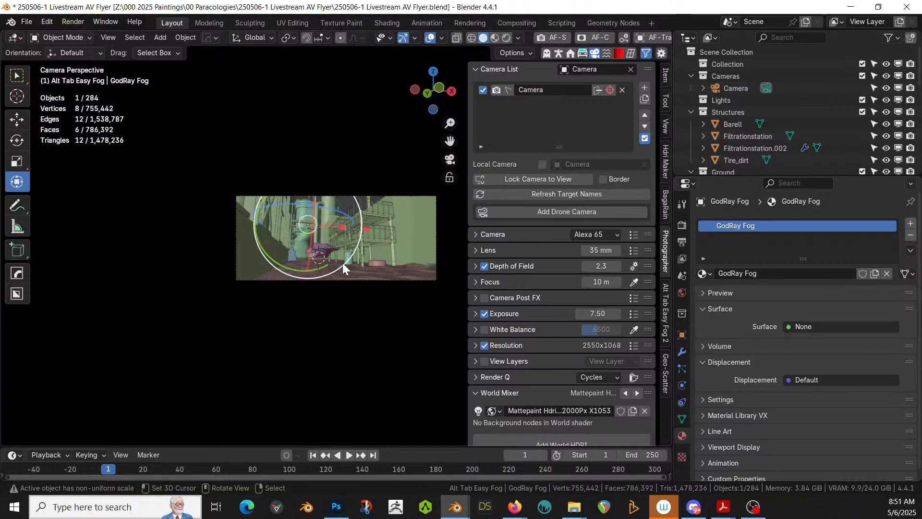
- Reframe the camera with walk navigation to an elevated angled view of the flyer in the alley, with the coiled cables in the foreground
key(shift+grave)
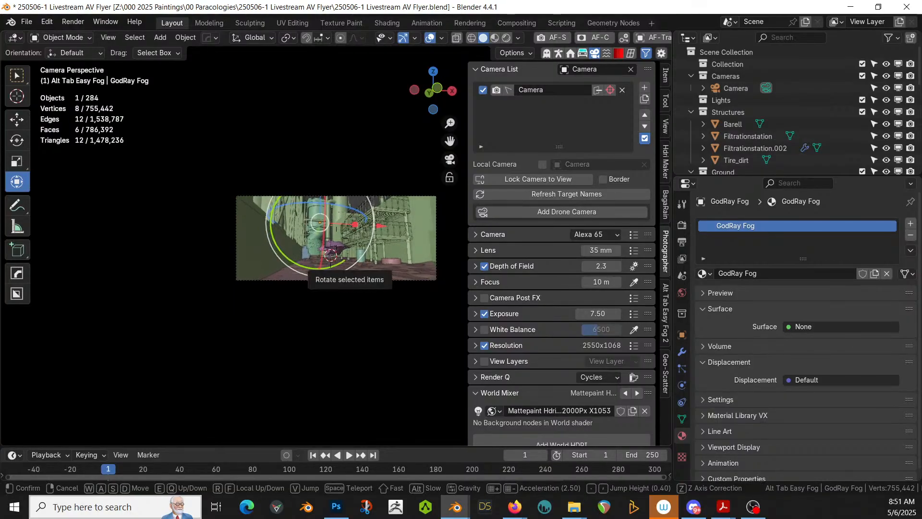
key(w)
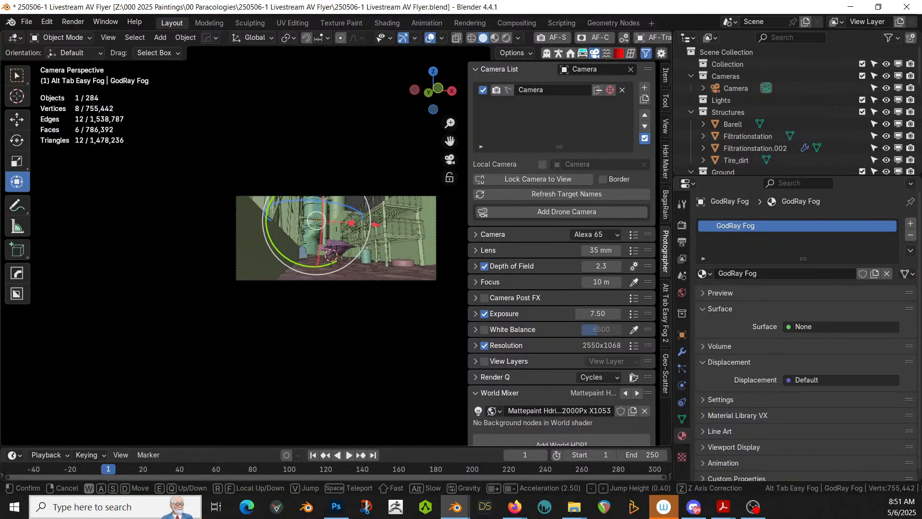
key(w)
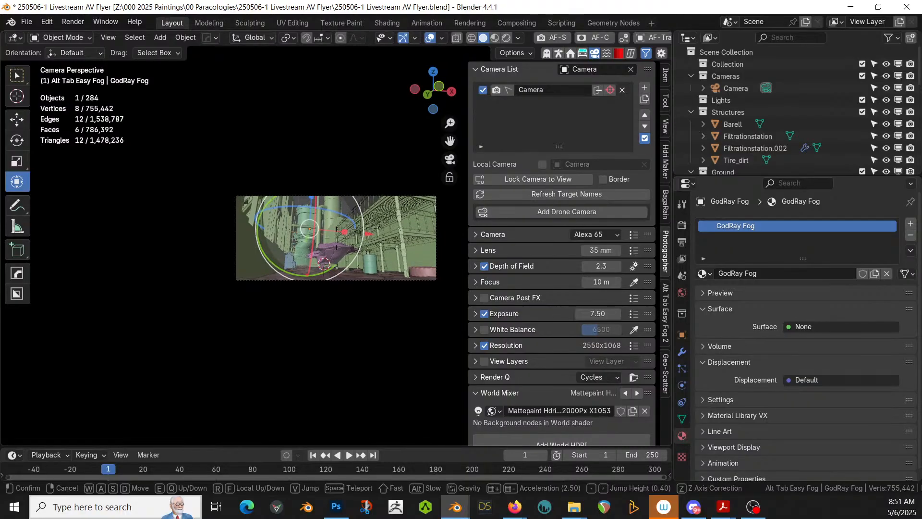
key(e)
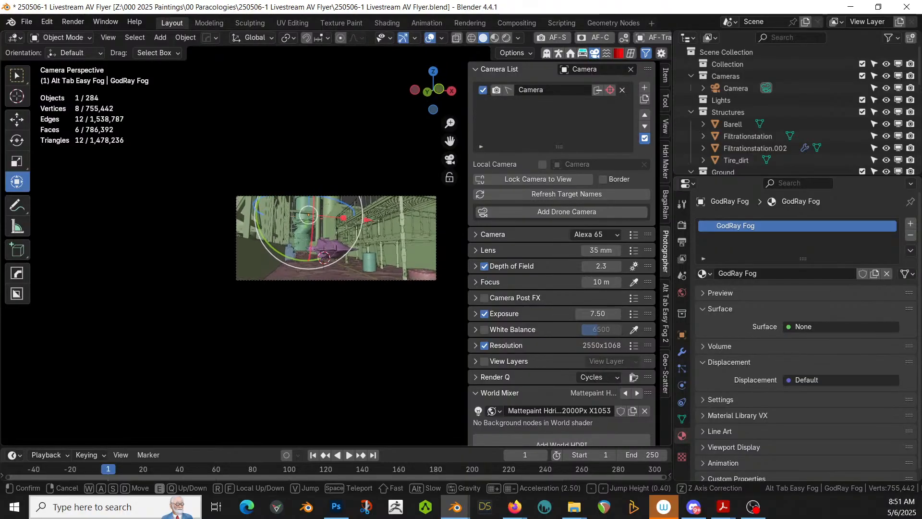
key(w)
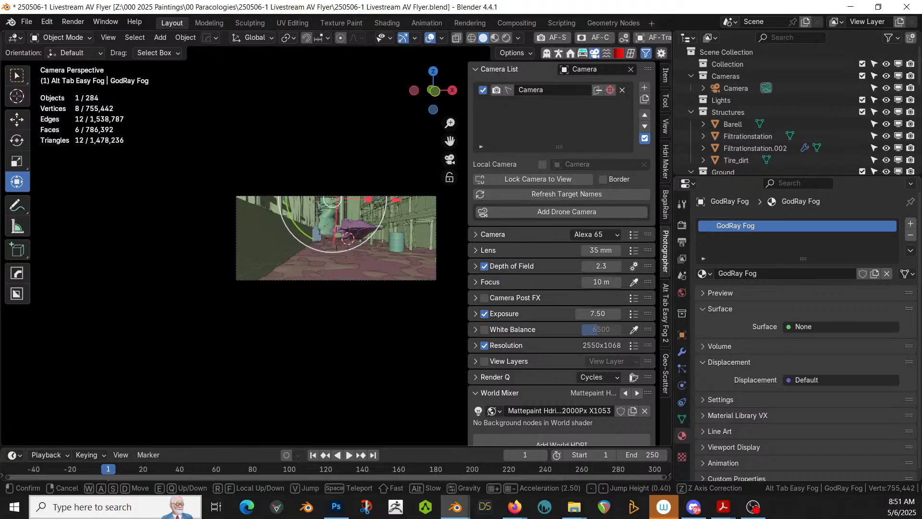
key(e)
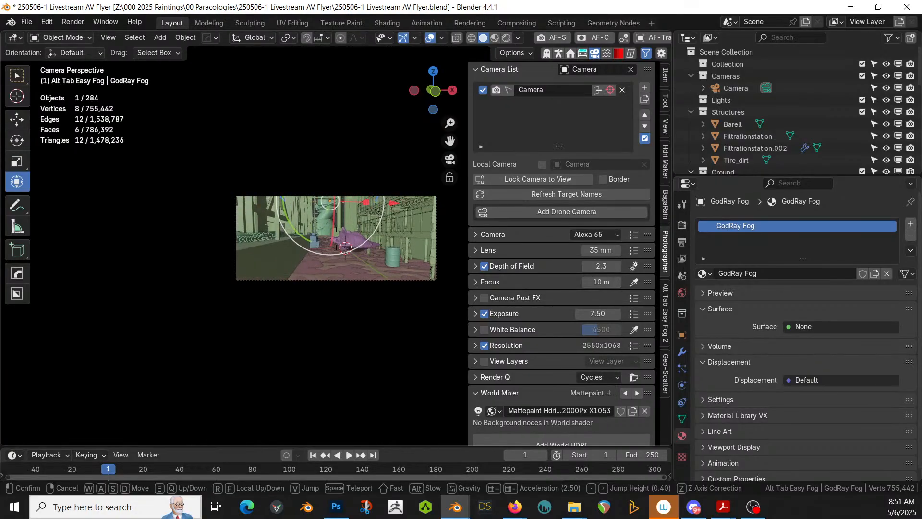
key(a)
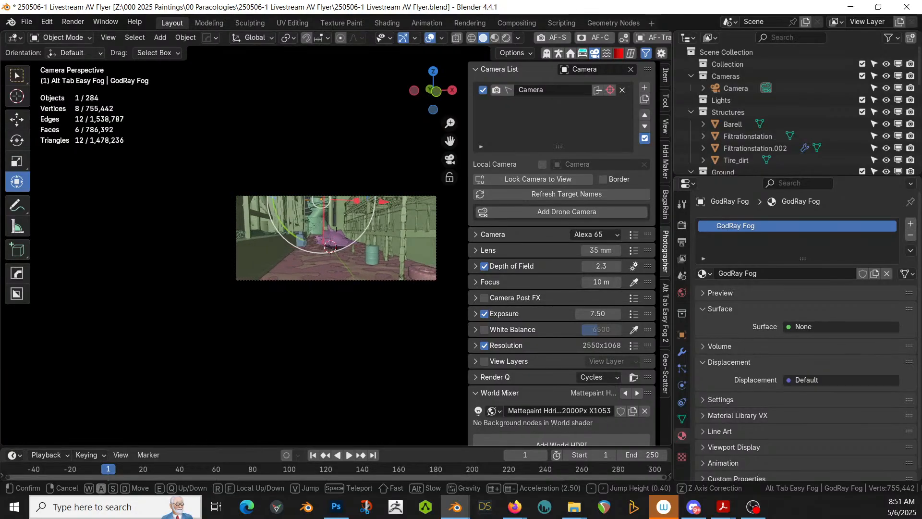
key(a)
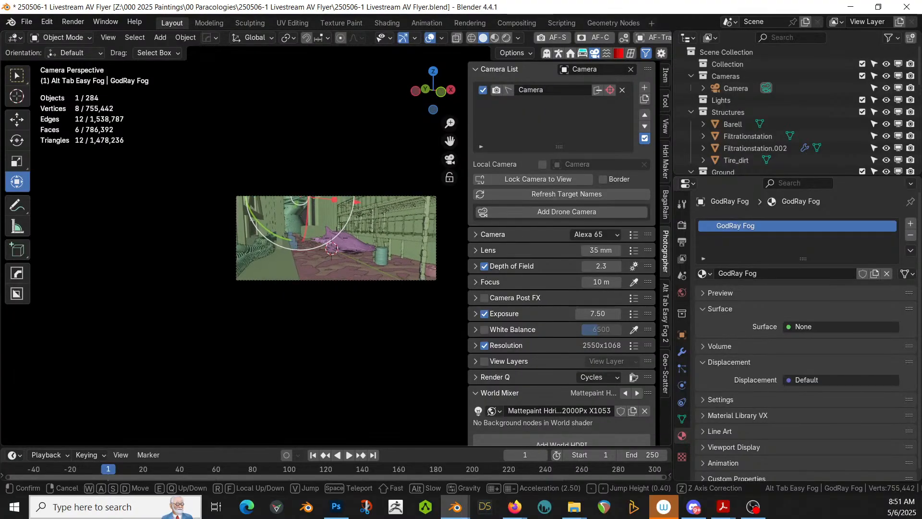
key(w)
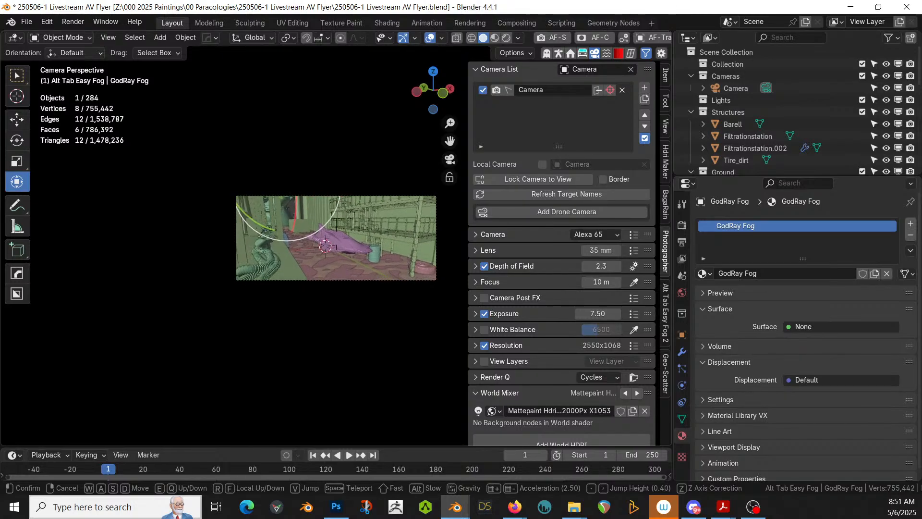
key(e)
key(q)
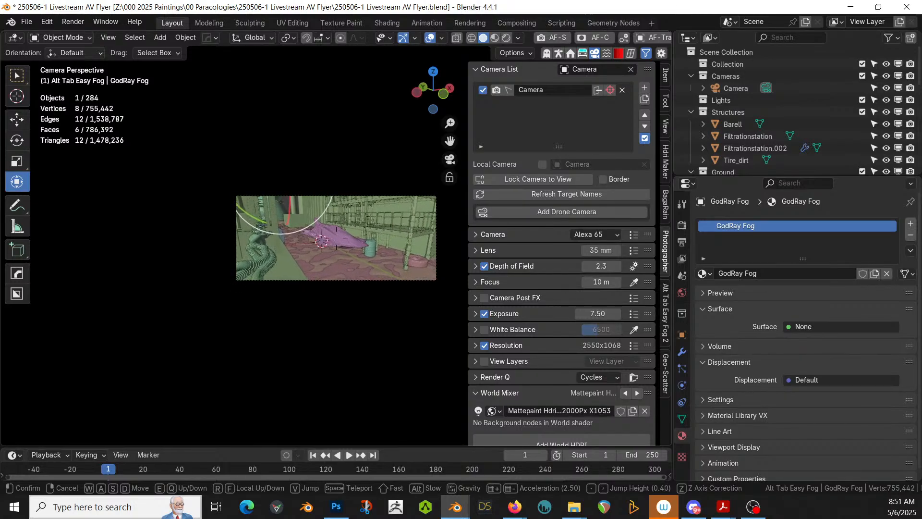
click(342, 263)
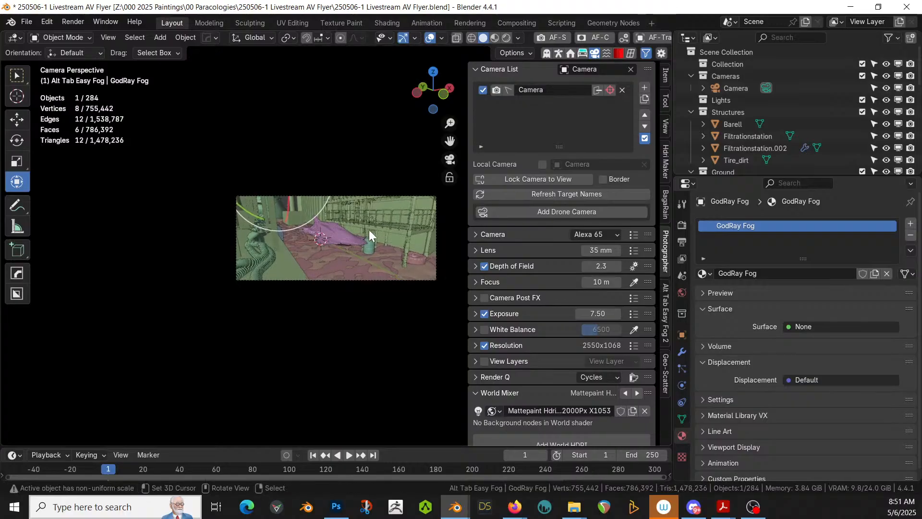
- Preview the camera shot in rendered shading and set the camera's exposure to 7.00
key(z)
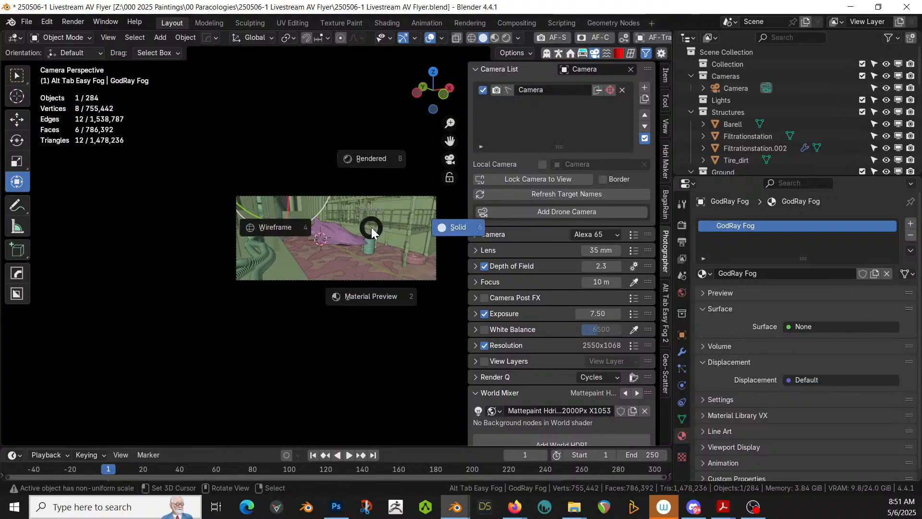
key(8)
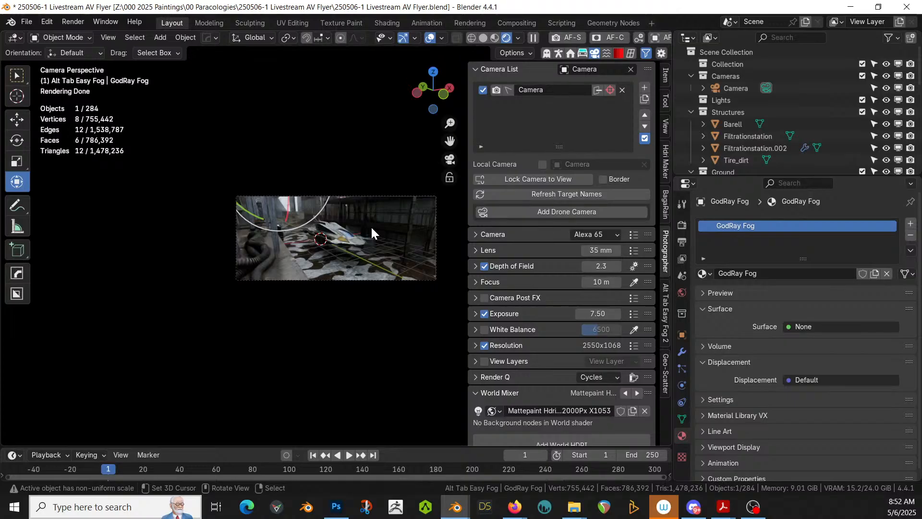
scroll(355, 240, up, 3)
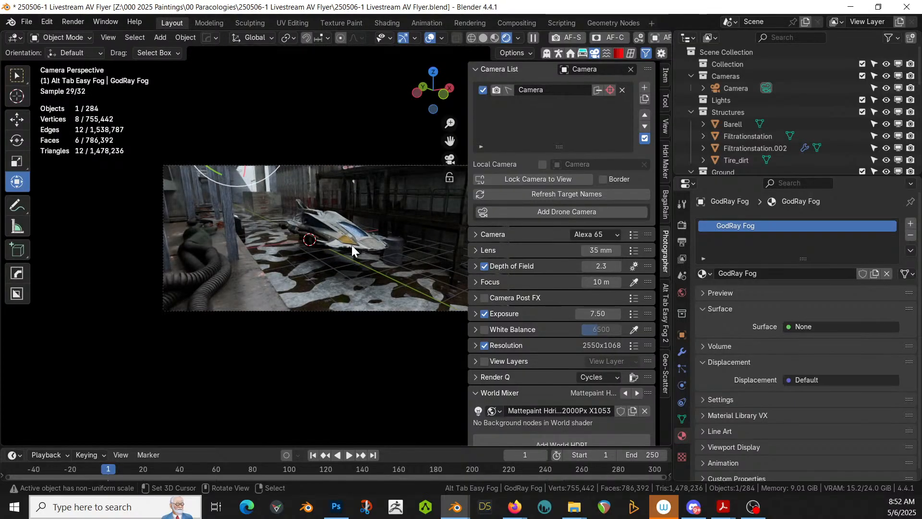
shift+middle_drag(351, 245, 289, 303)
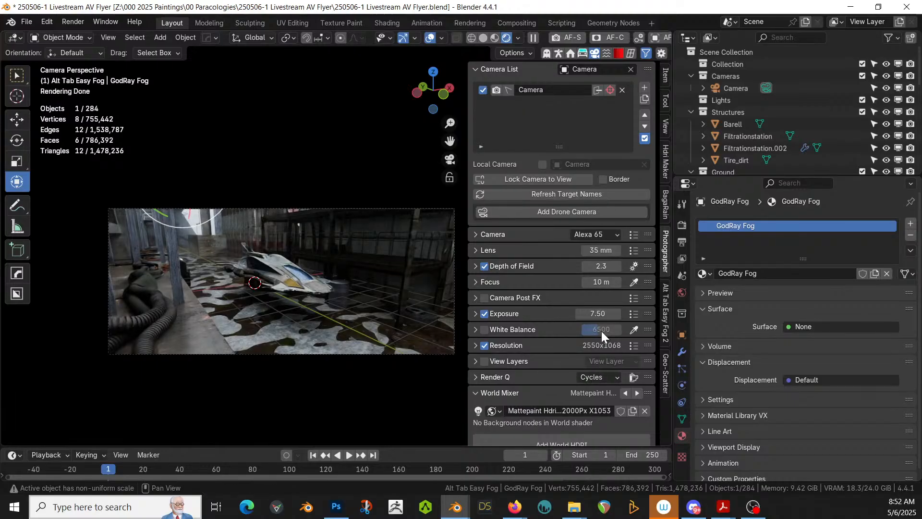
click(598, 315)
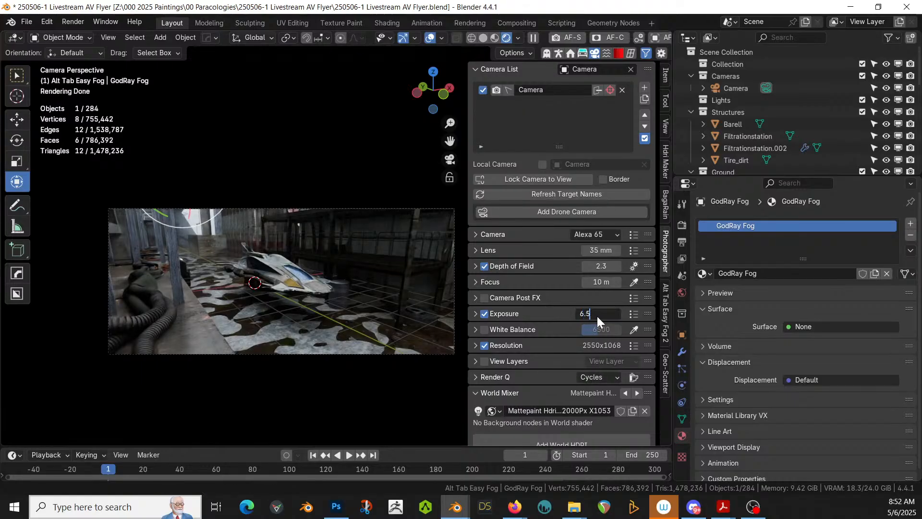
key(Return)
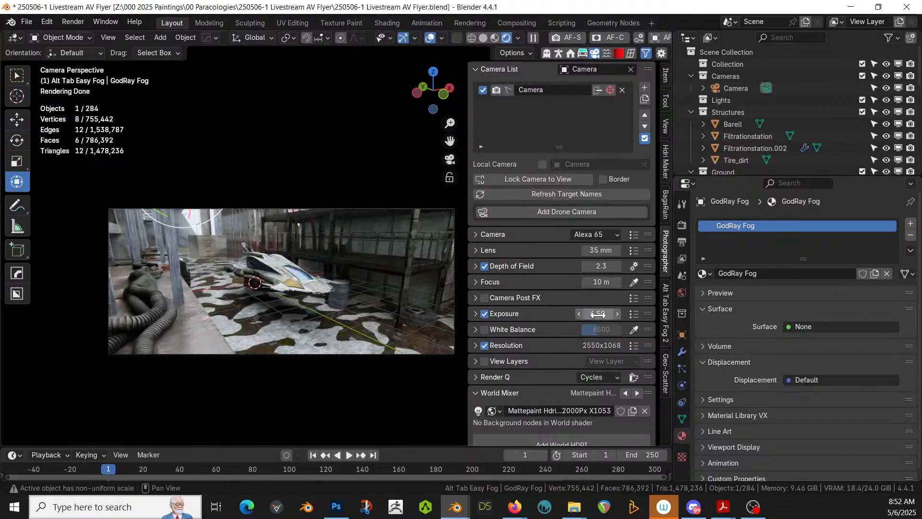
drag(598, 314, 619, 314)
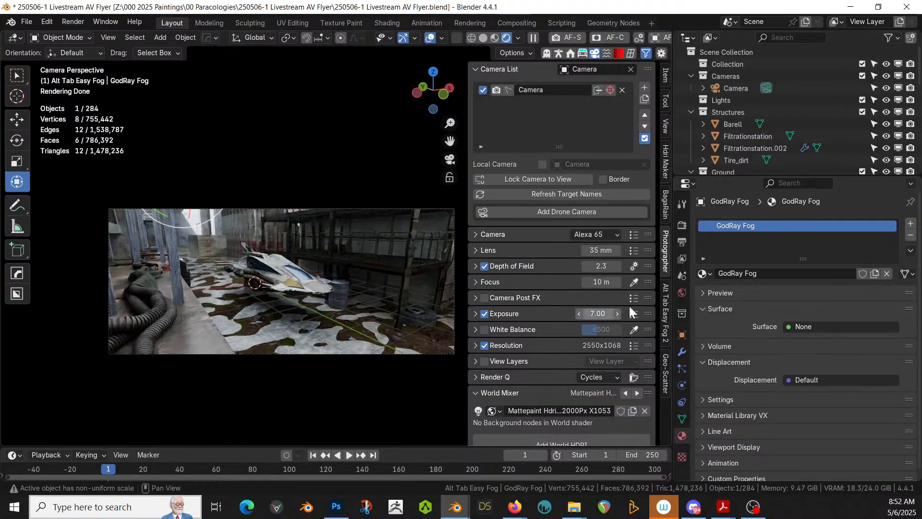
- Change the Color Management look in the render settings to Base Contrast
click(682, 224)
scroll(745, 384, down, 3)
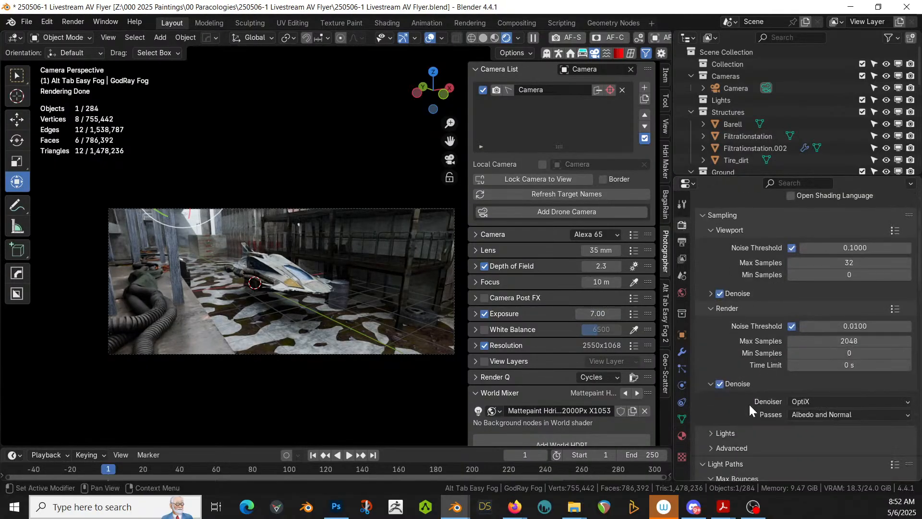
scroll(748, 402, down, 15)
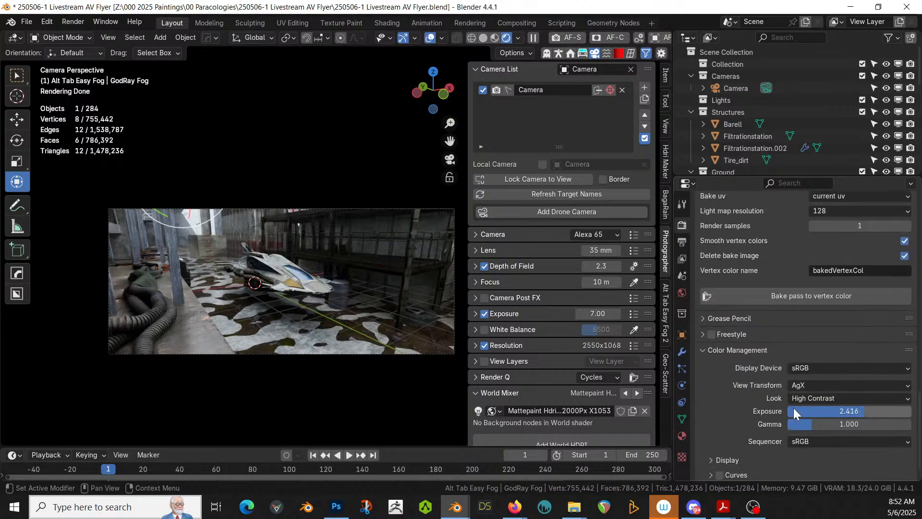
click(840, 399)
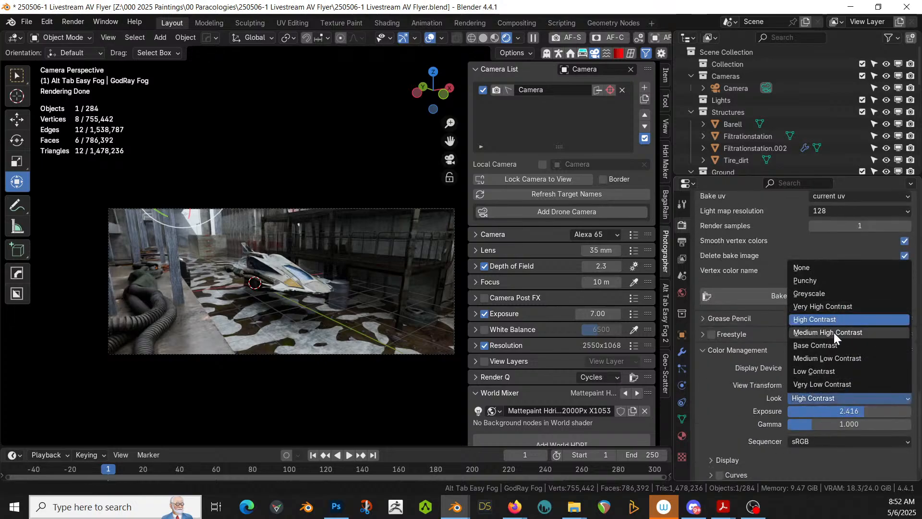
click(824, 345)
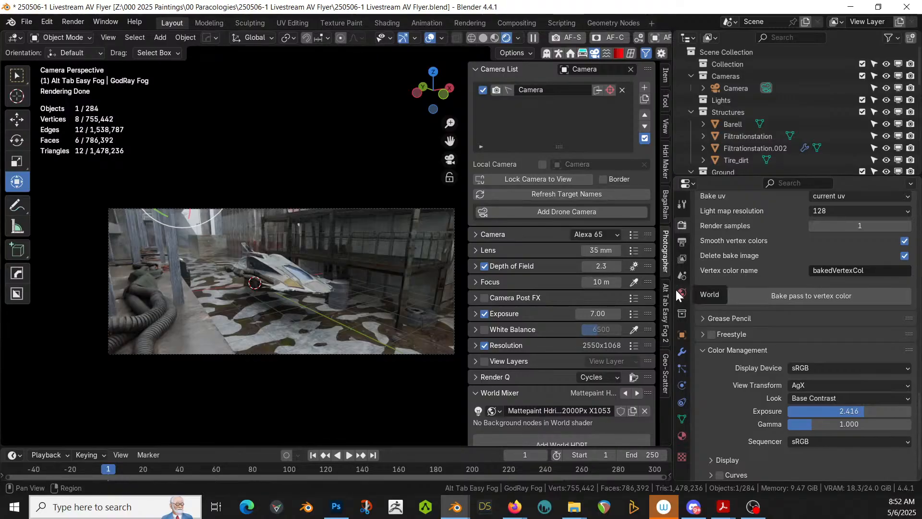
- Open the cw_Compositor node group in the Compositing workspace and set the Color Balance factor to 0.75
click(511, 24)
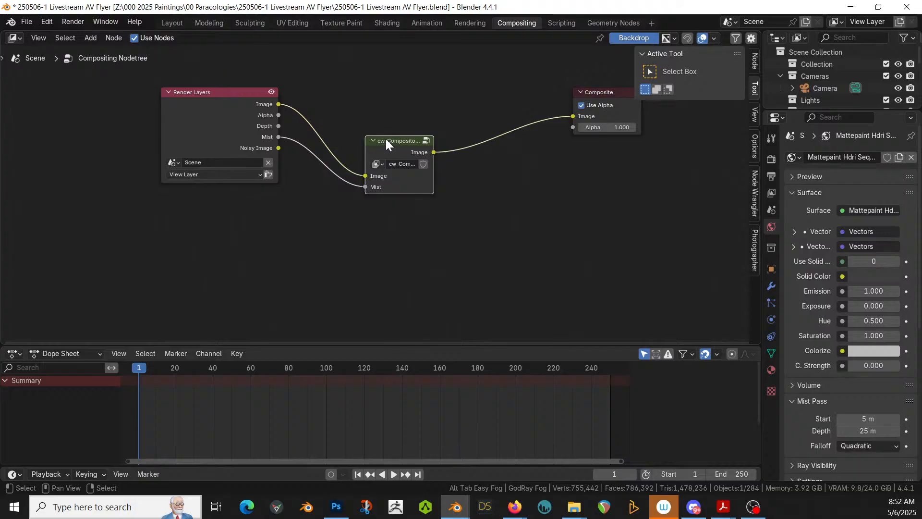
key(Tab)
click(208, 235)
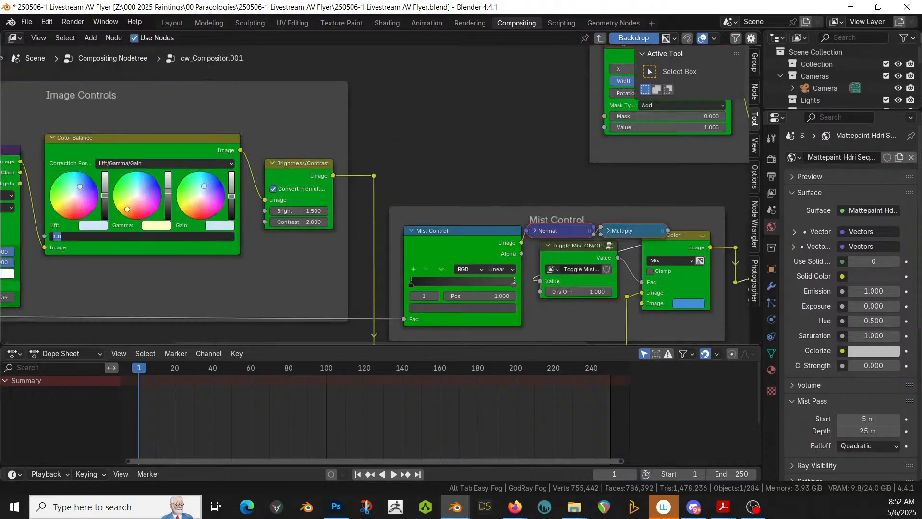
text(.75)
key(Return)
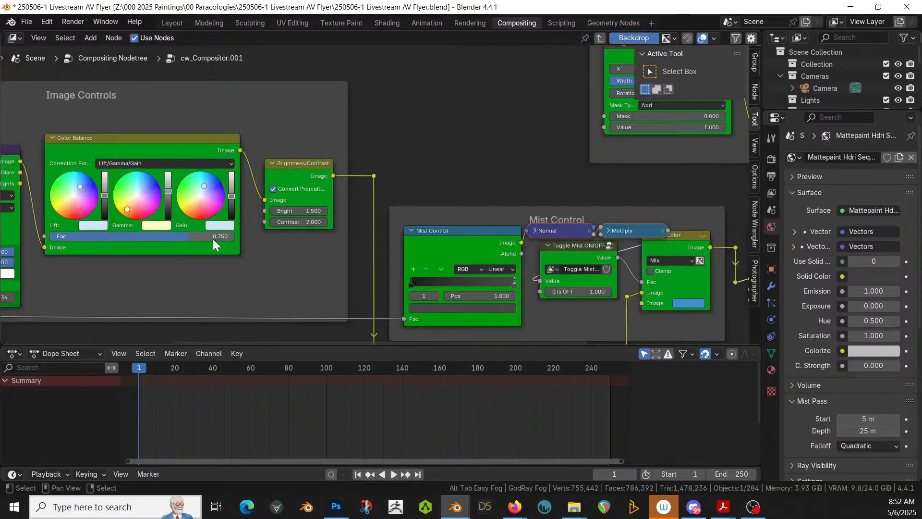
- Set the Brightness/Contrast node's Bright to 1 and the mist toggle value to 0.1
click(280, 213)
text(1)
key(Return)
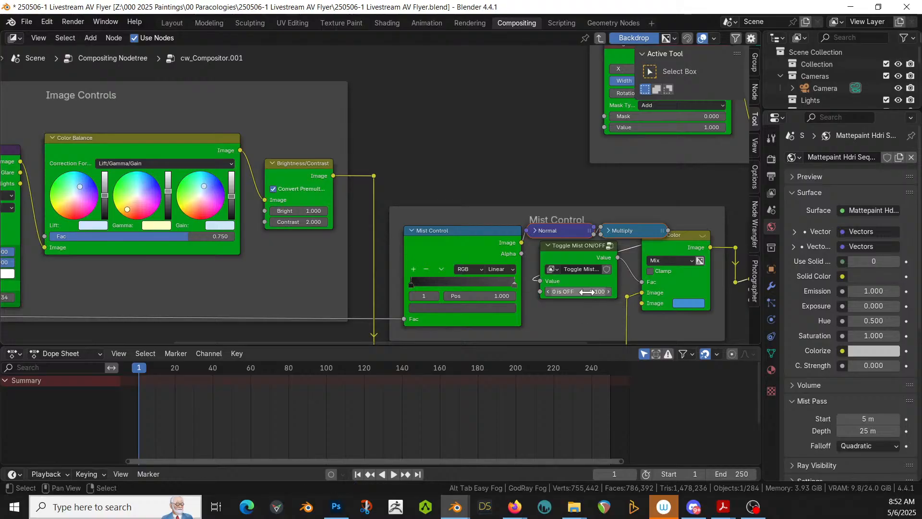
- Return to the Layout workspace and move the AV Flyer about -0.93 m along the X axis
click(172, 23)
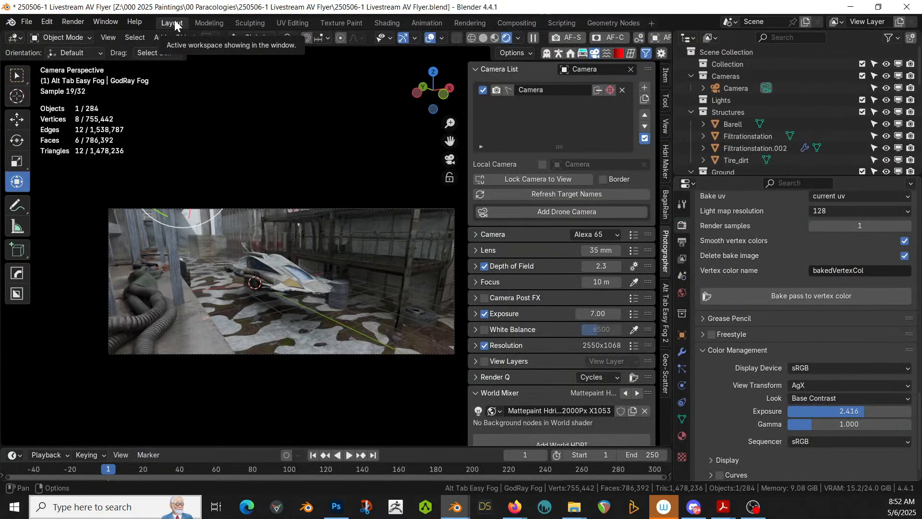
scroll(285, 239, up, 2)
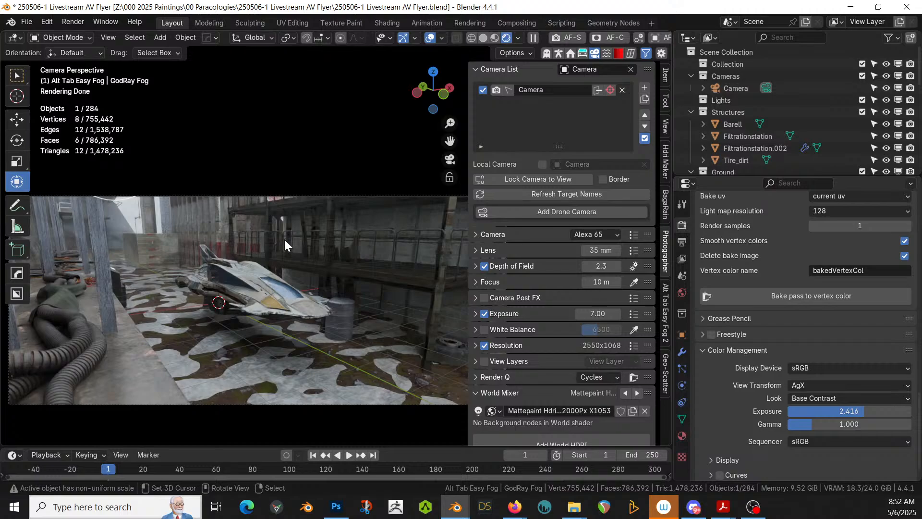
click(258, 272)
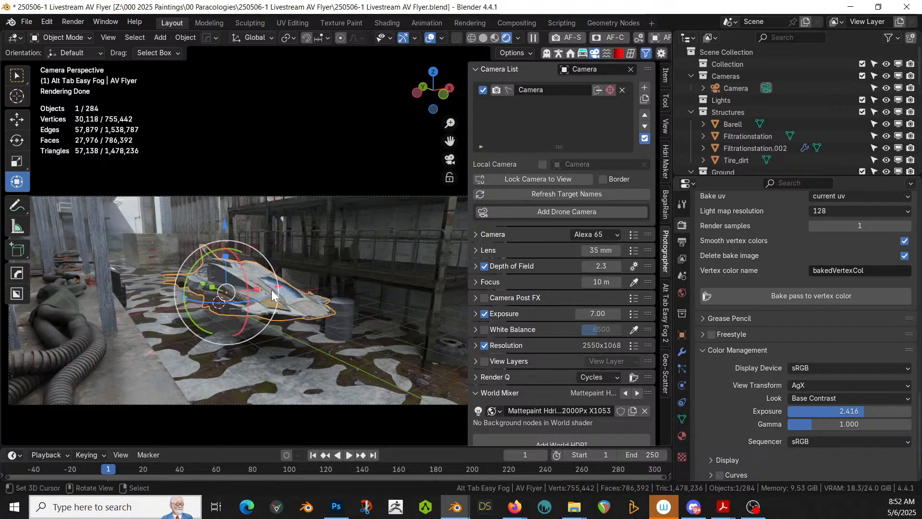
key(g)
key(x)
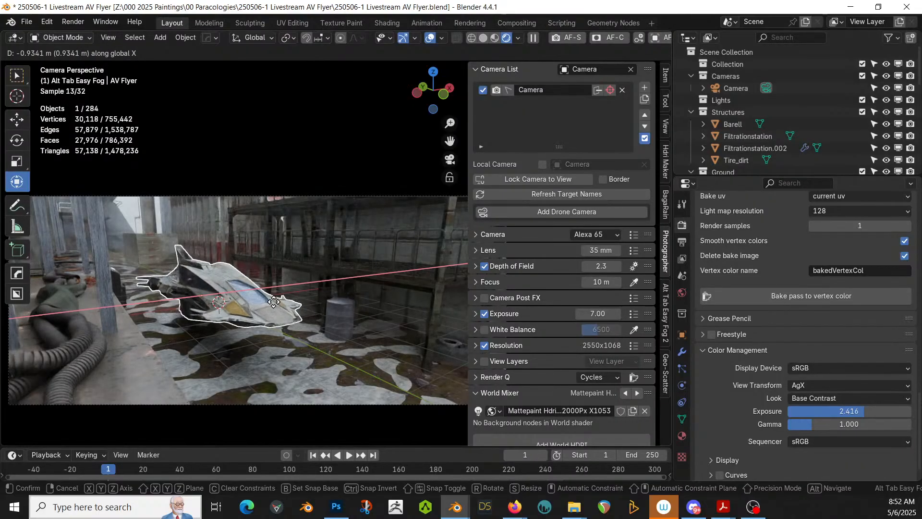
click(274, 302)
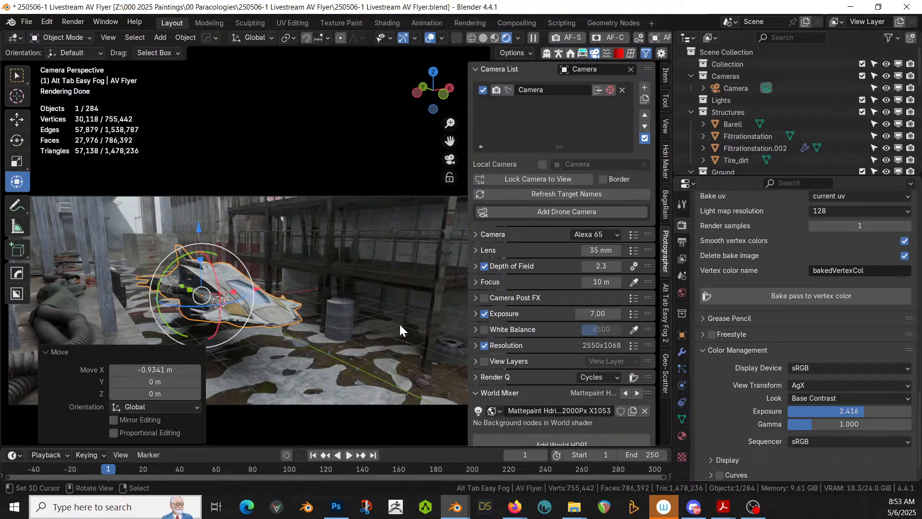
- Check the flyer's placement in the alley, adjust the camera framing slightly with walk navigation, and save the file
key(KP_1)
scroll(368, 312, up, 5)
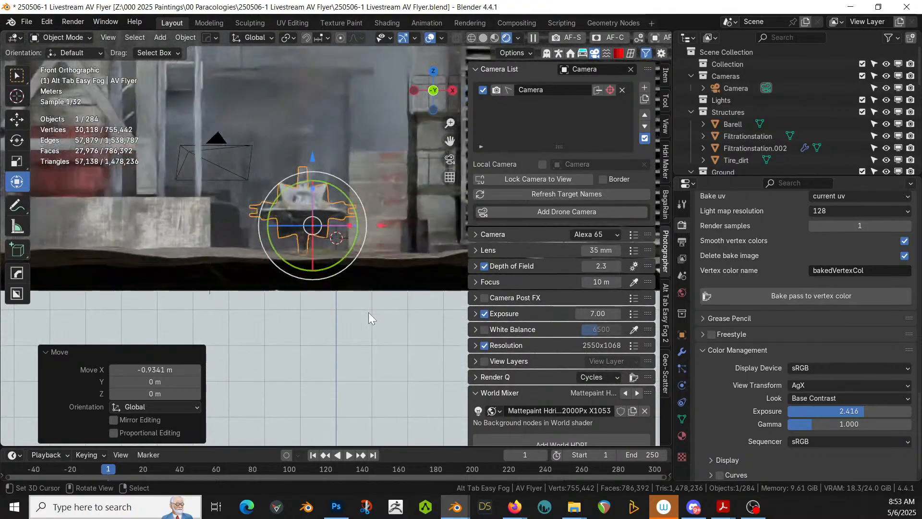
middle_drag(347, 301, 329, 328)
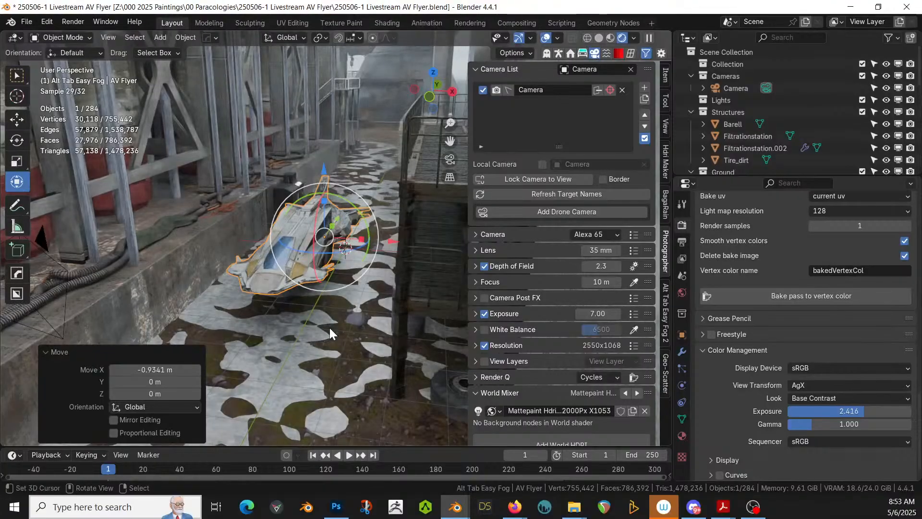
key(KP_0)
scroll(312, 329, down, 4)
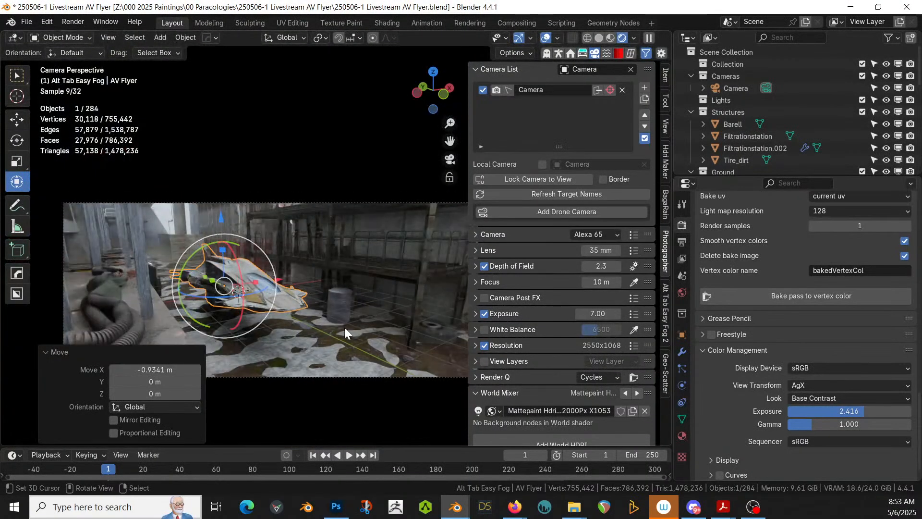
key(shift+grave)
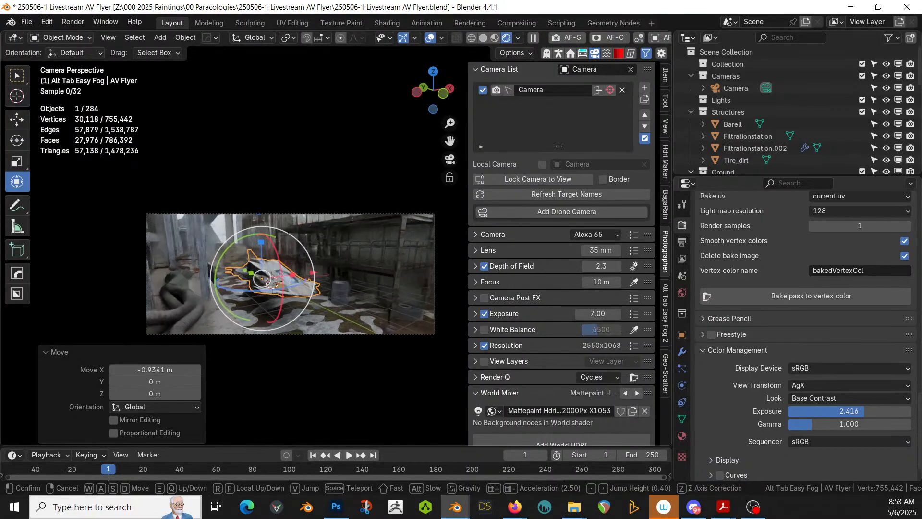
click(343, 294)
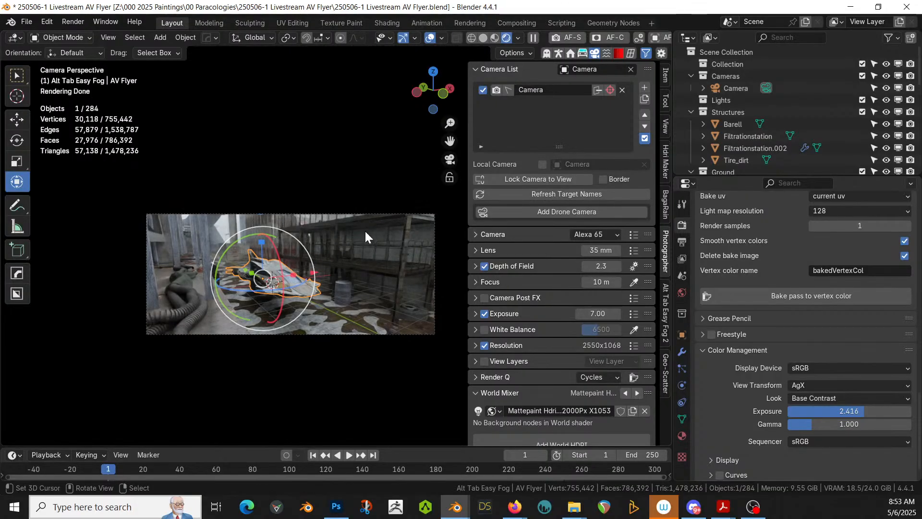
click(241, 287)
key(ctrl+s)
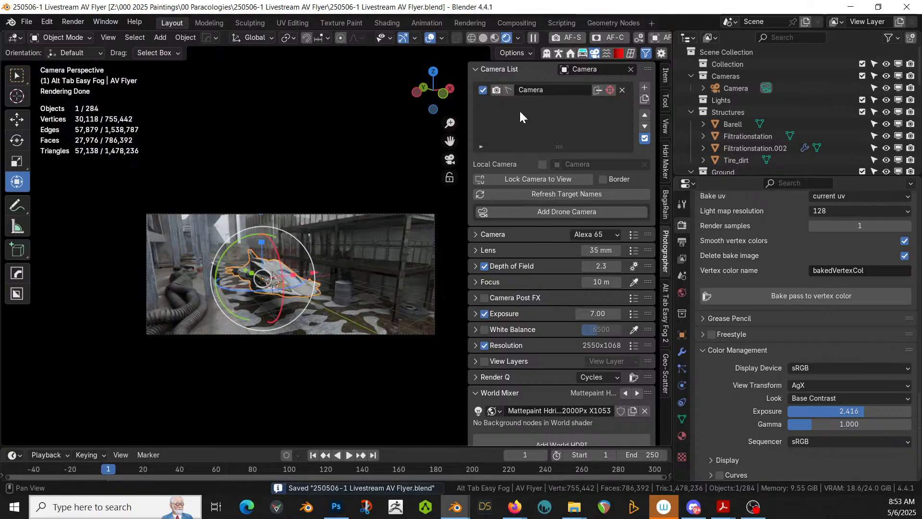
- Switch the viewport to solid shading, re-enable the Geo-Scatter collection in the view layer, and save the file
click(483, 38)
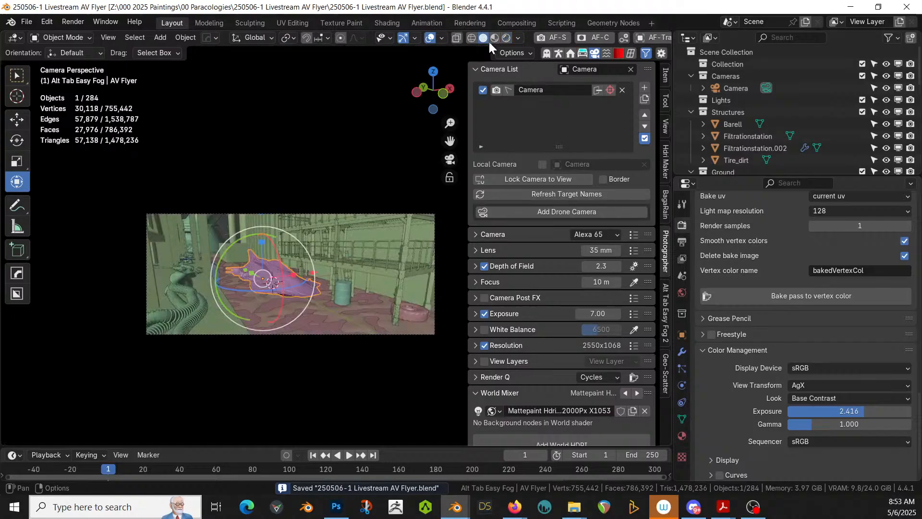
scroll(792, 142, down, 5)
scroll(795, 134, up, 5)
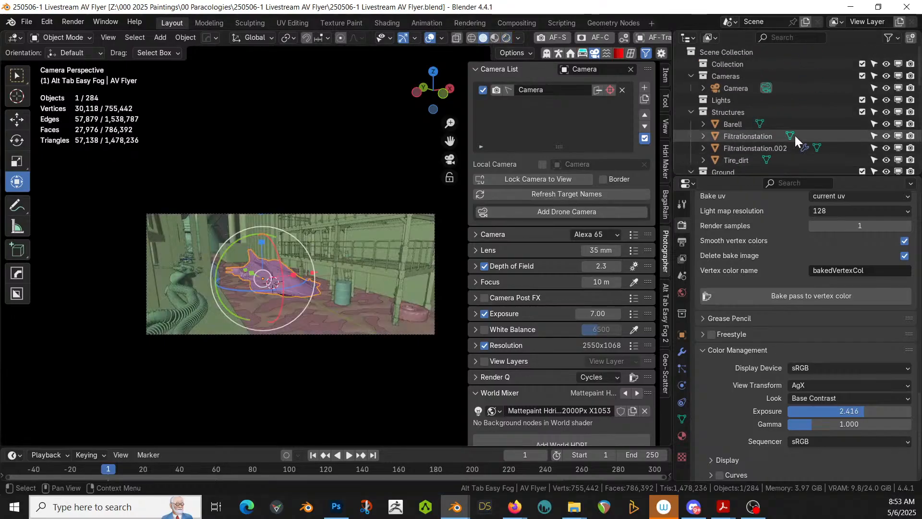
click(692, 111)
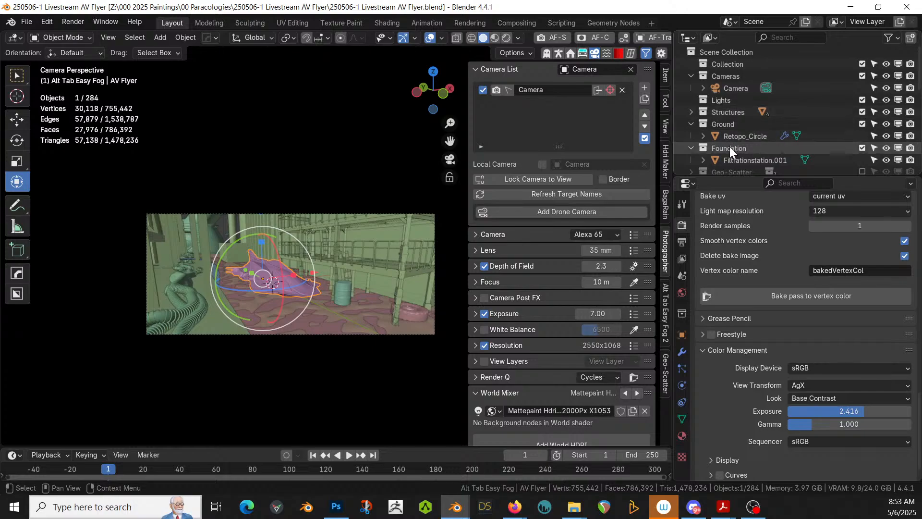
click(692, 147)
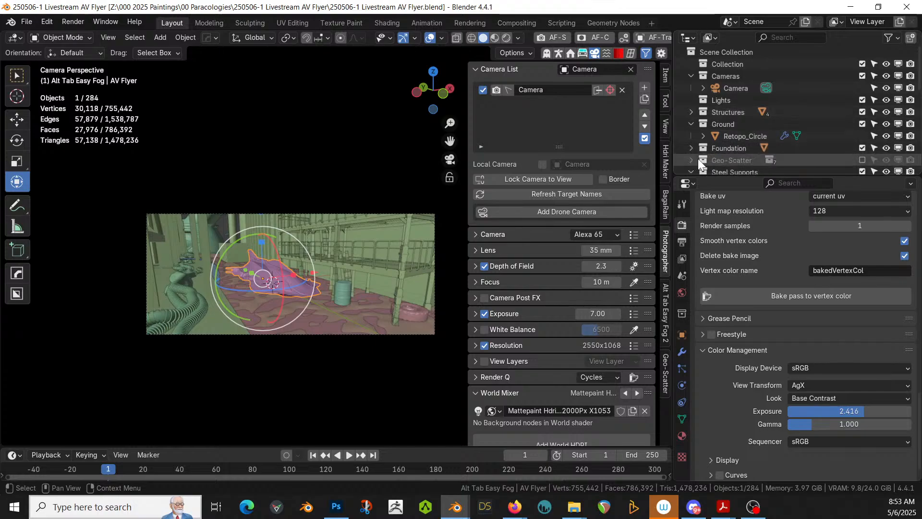
click(862, 159)
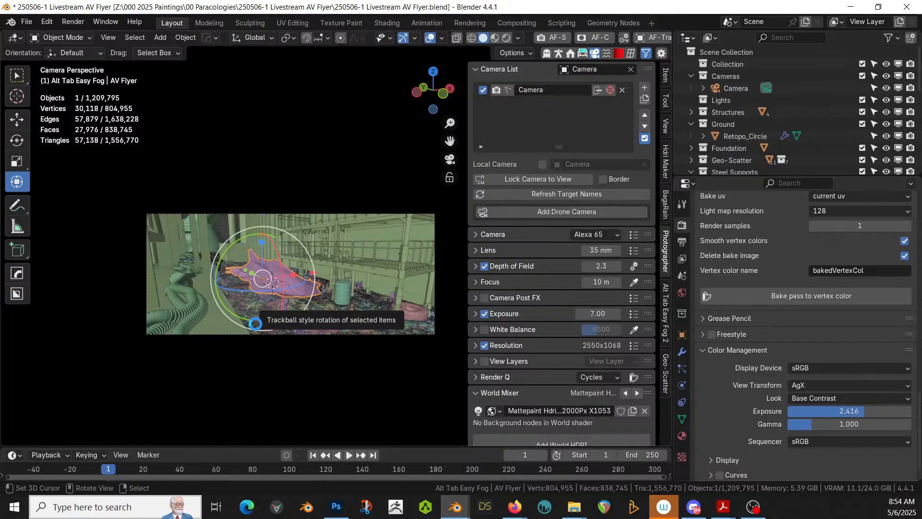
key(ctrl+s)
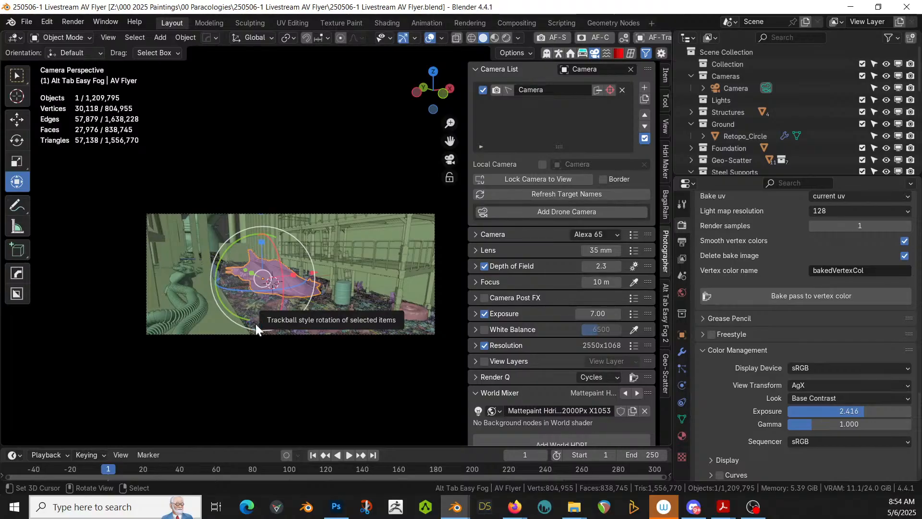
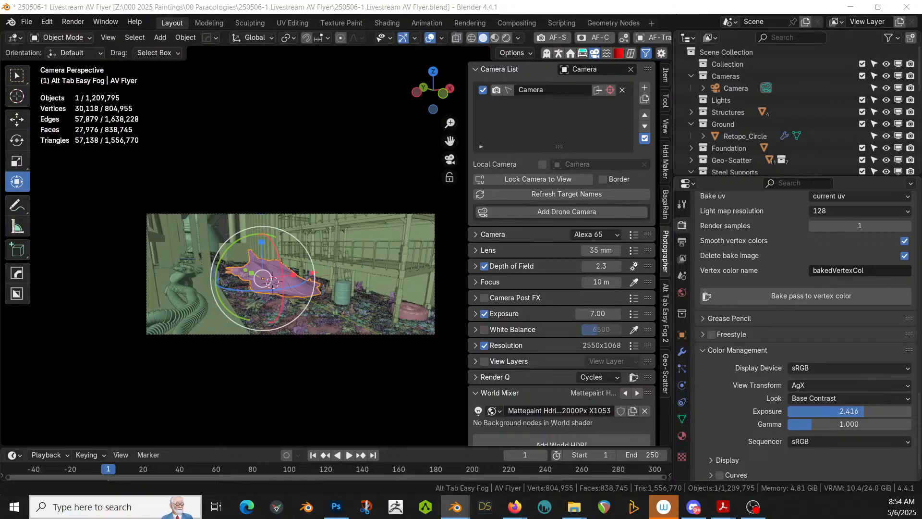
- Place the KB3D_FAV_Bottle_A_Main asset on the ledge beside the coiled cables in the foreground
drag(490, 121, 215, 314)
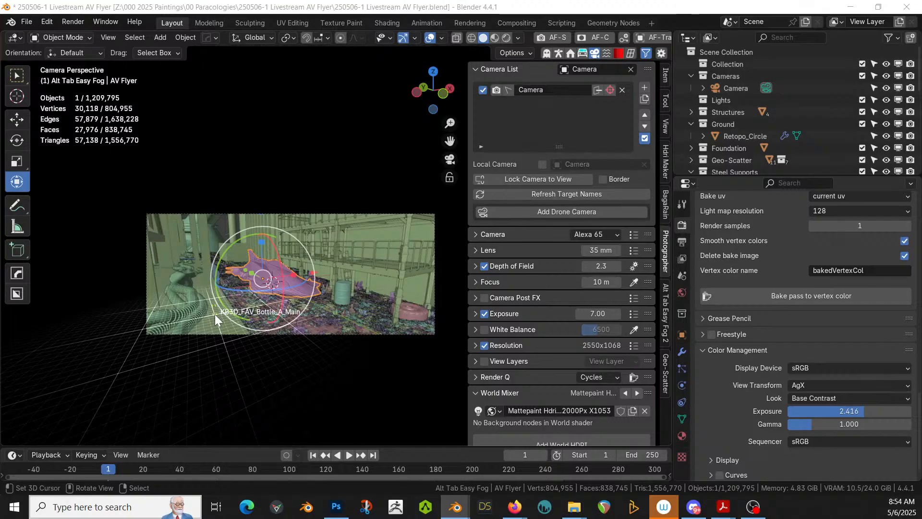
drag(215, 315, 215, 315)
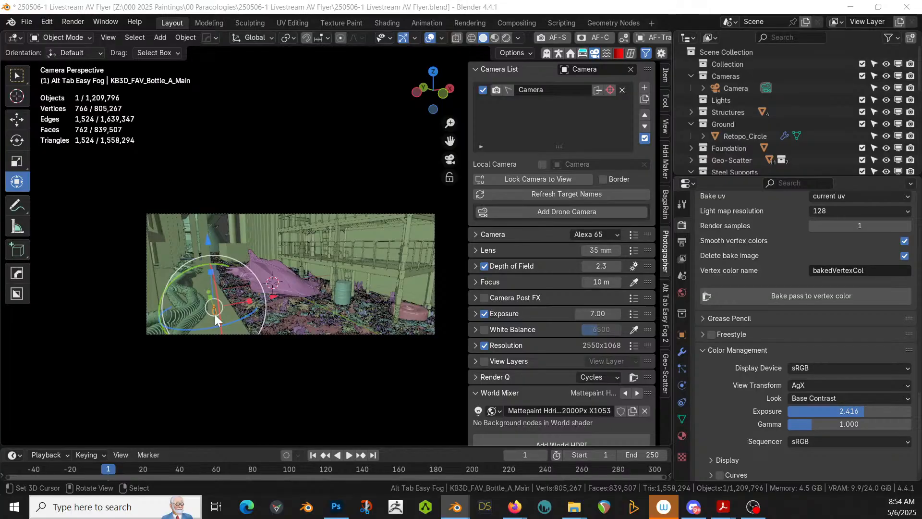
- Exclude the Geo-Scatter collection from the view layer and examine the placed bottle up close
click(863, 160)
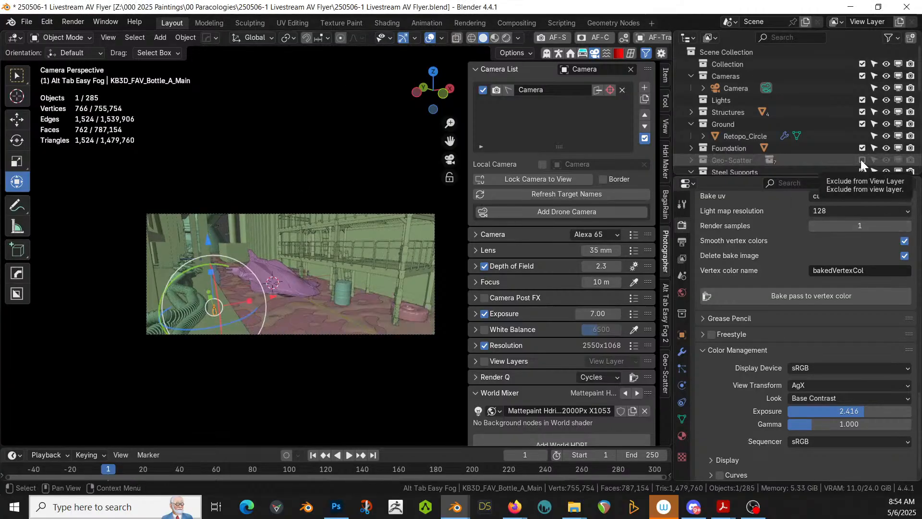
key(KP_Decimal)
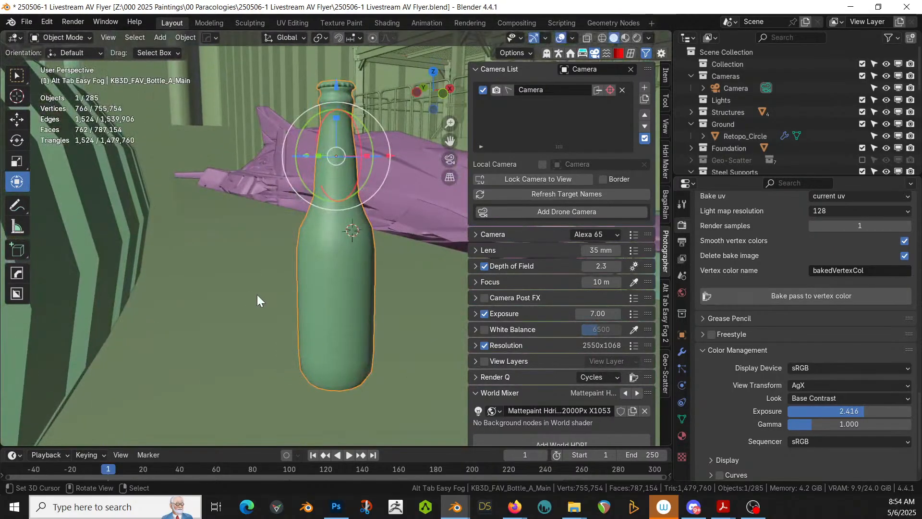
middle_drag(258, 295, 308, 333)
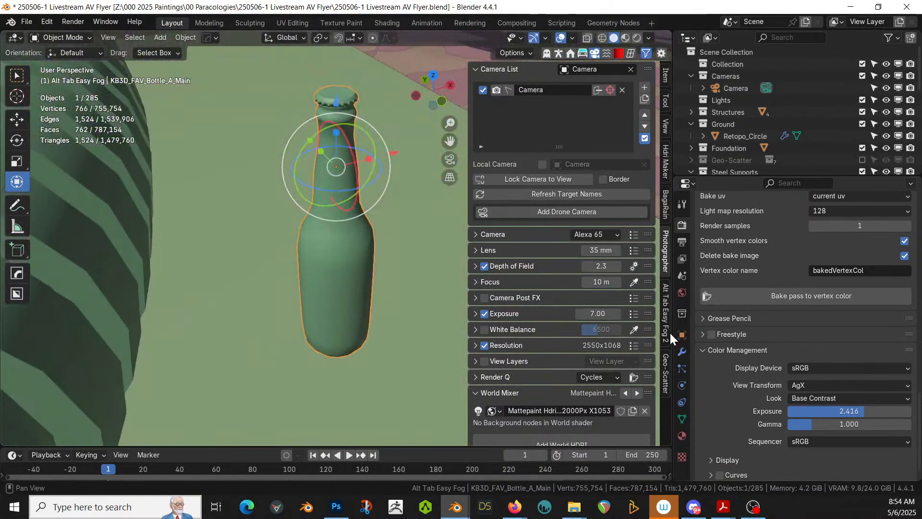
- Bring up the bottle's material slots and surface settings, and save the file
click(682, 435)
scroll(792, 302, up, 2)
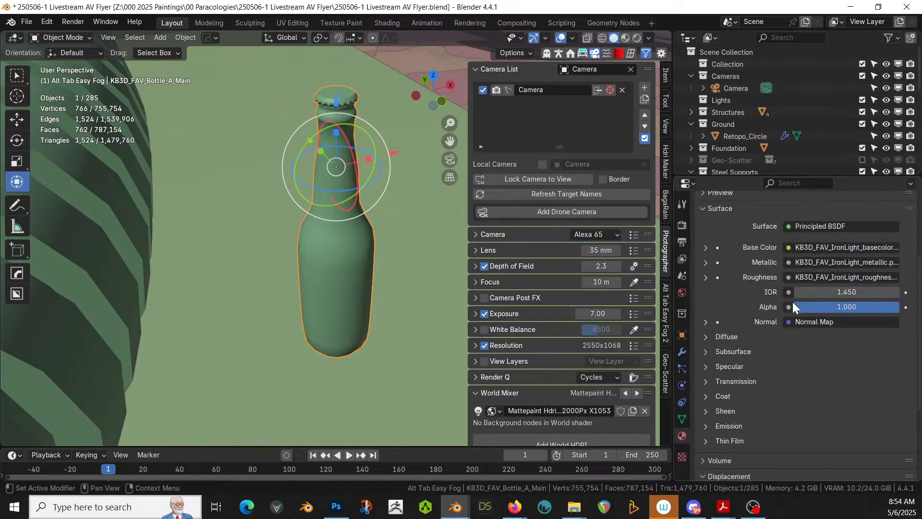
scroll(792, 302, up, 5)
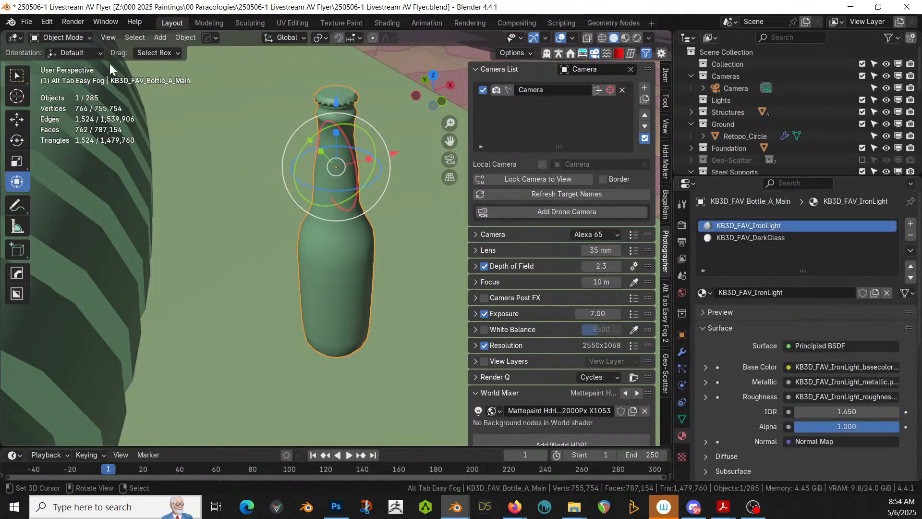
click(27, 21)
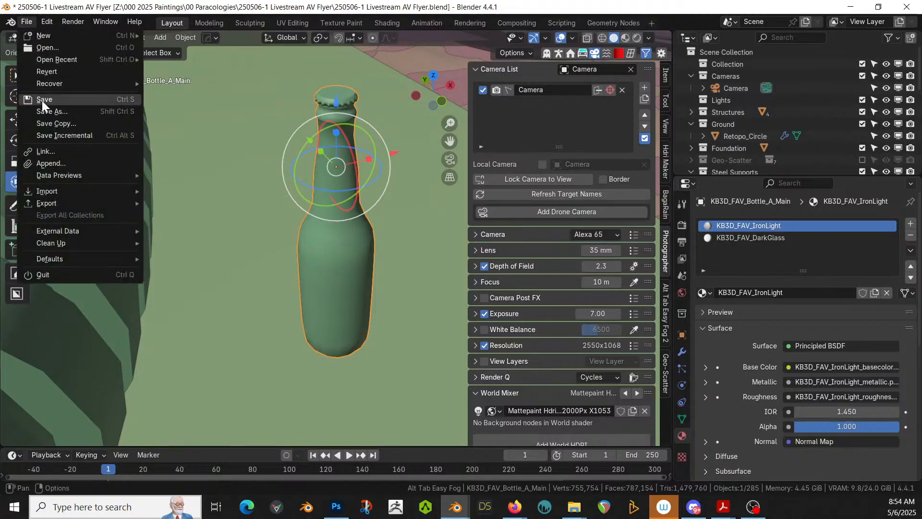
click(43, 99)
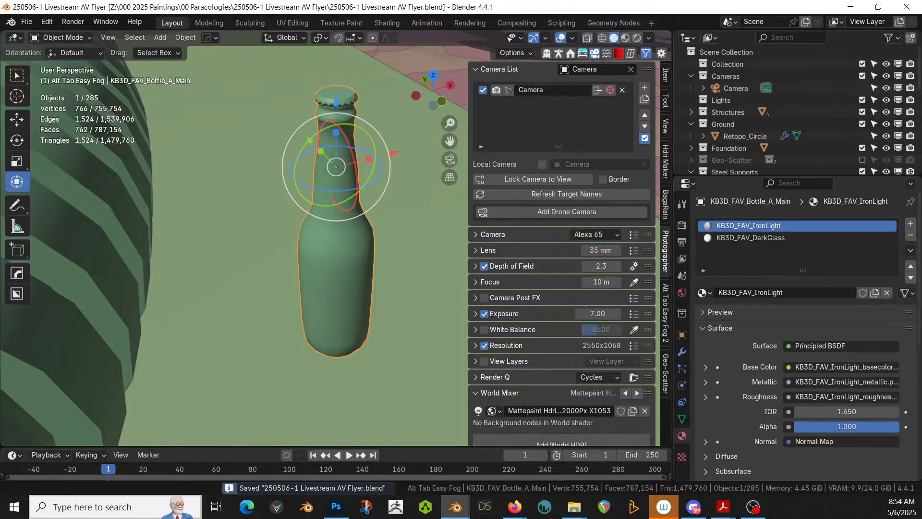
- Place the KB3D_FAV_Bucket_G_Main asset on the ledge behind the bottle and check it through the camera
scroll(358, 227, down, 6)
middle_drag(356, 218, 366, 221)
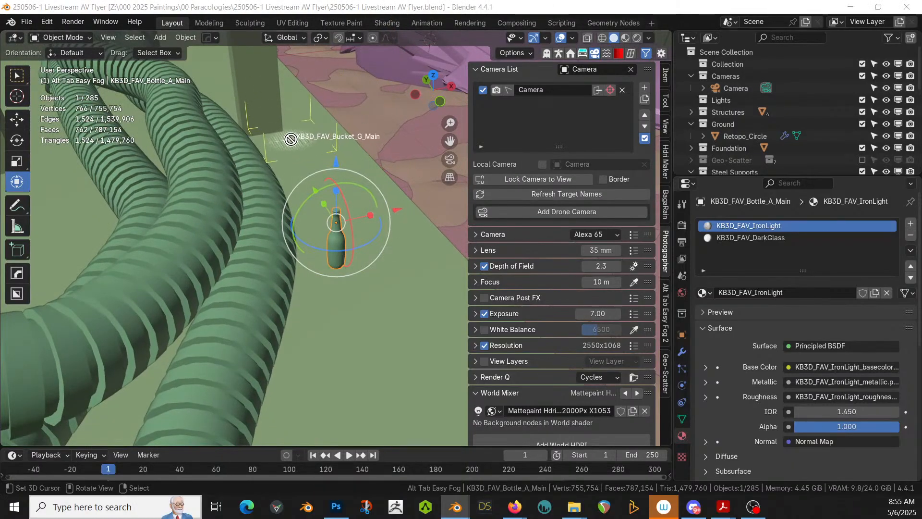
drag(290, 139, 292, 144)
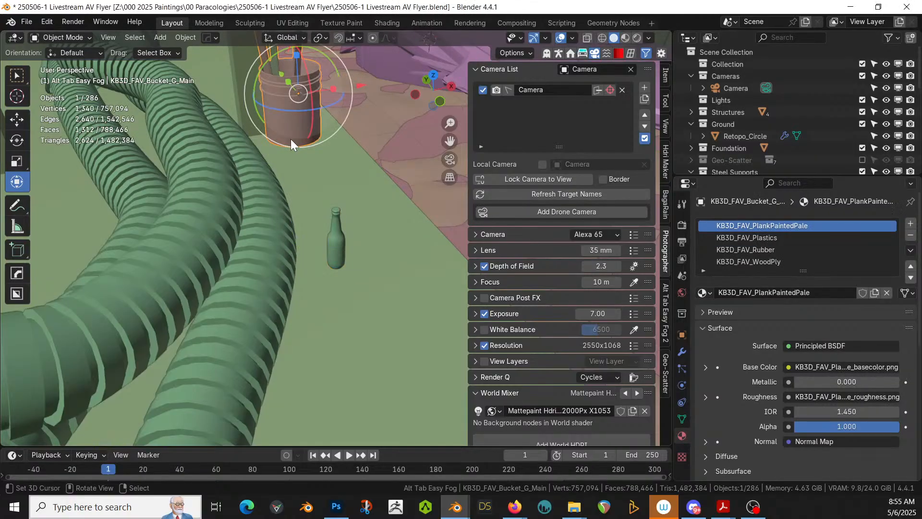
key(KP_0)
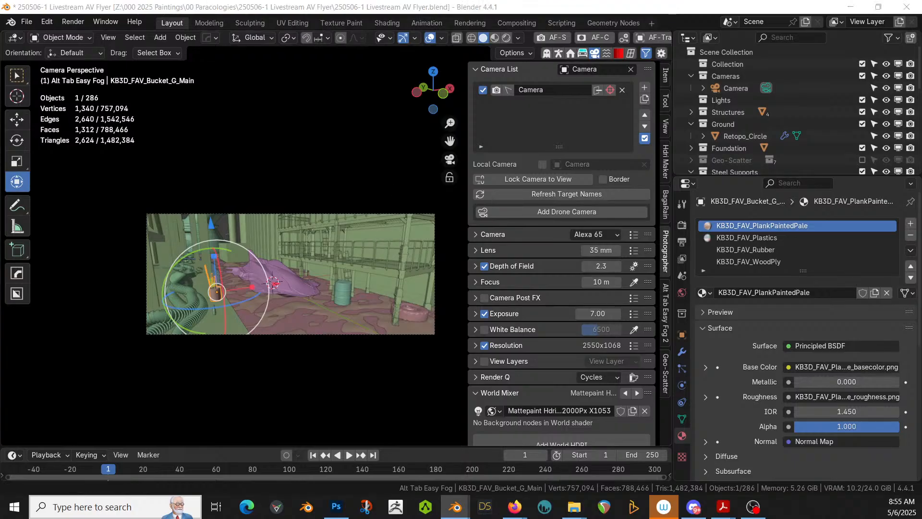
- Place KB3D_FAV_Bucket_D_Main on the scaffolding platform and shift it about -0.44 m along X and 0.21 m along Y
drag(432, 0, 379, 264)
key(KP_Decimal)
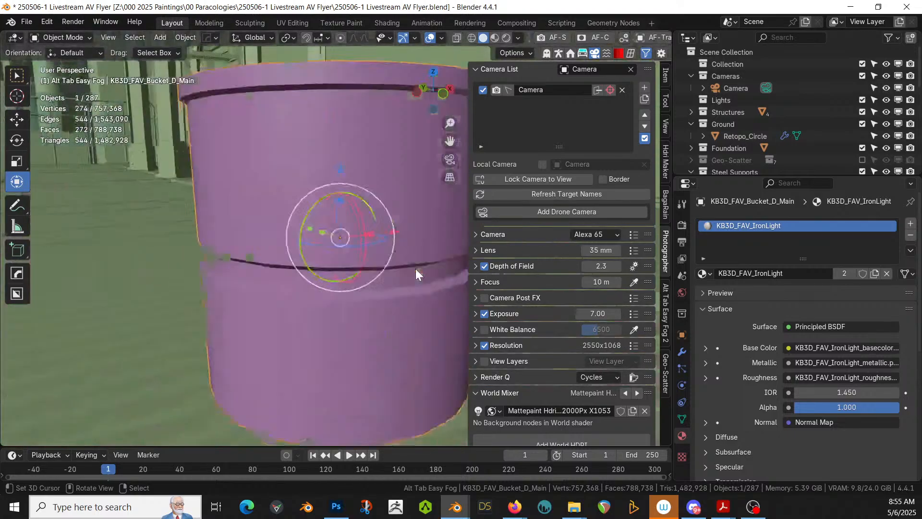
scroll(403, 317, down, 6)
middle_drag(392, 314, 415, 245)
drag(403, 242, 309, 251)
key(KP_0)
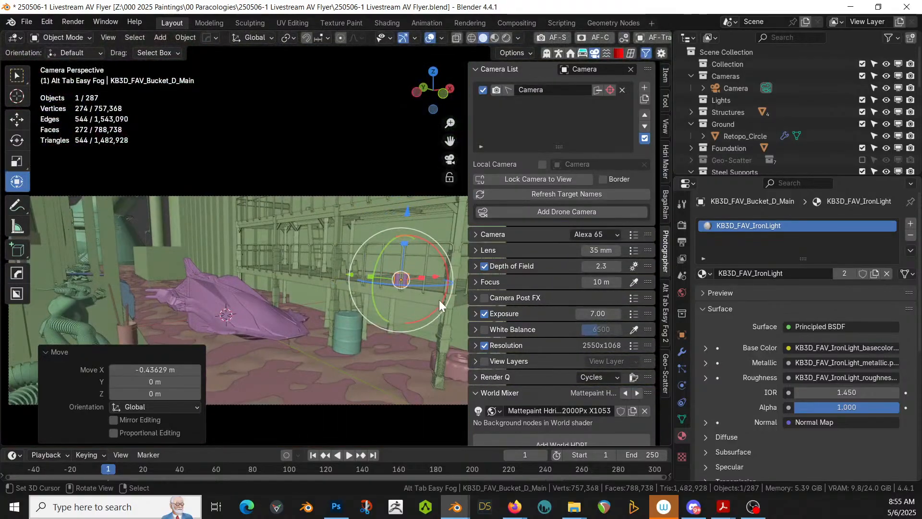
key(g)
key(y)
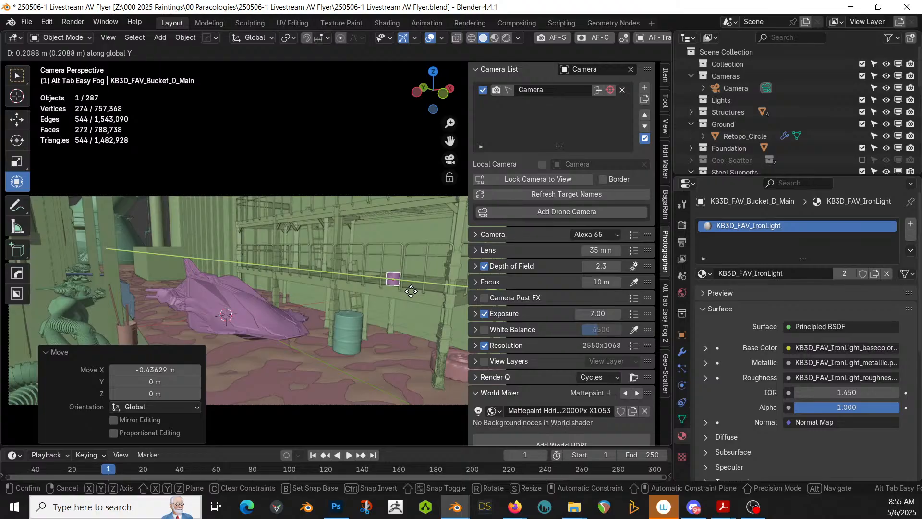
click(411, 291)
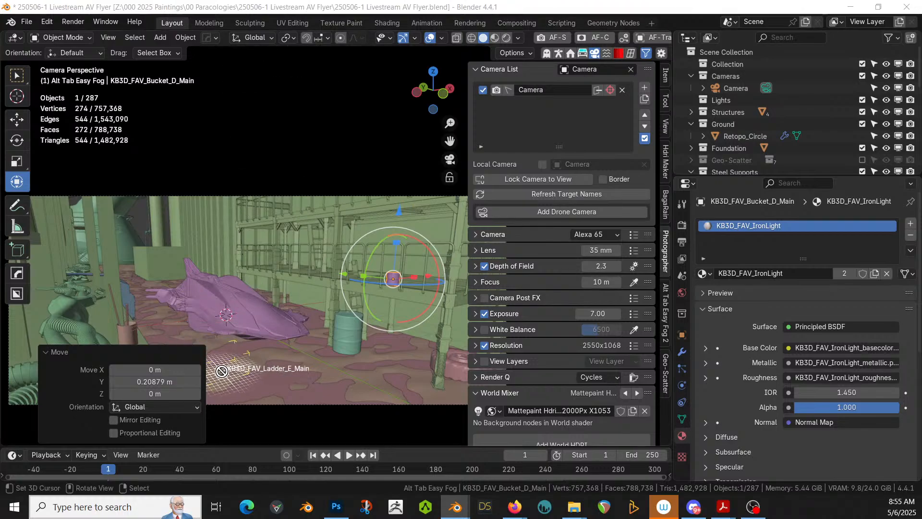
- Place KB3D_FAV_Ladder_E_Main on the foreground ground and move it about -1.34 m along X toward the ledge wall
click(227, 389)
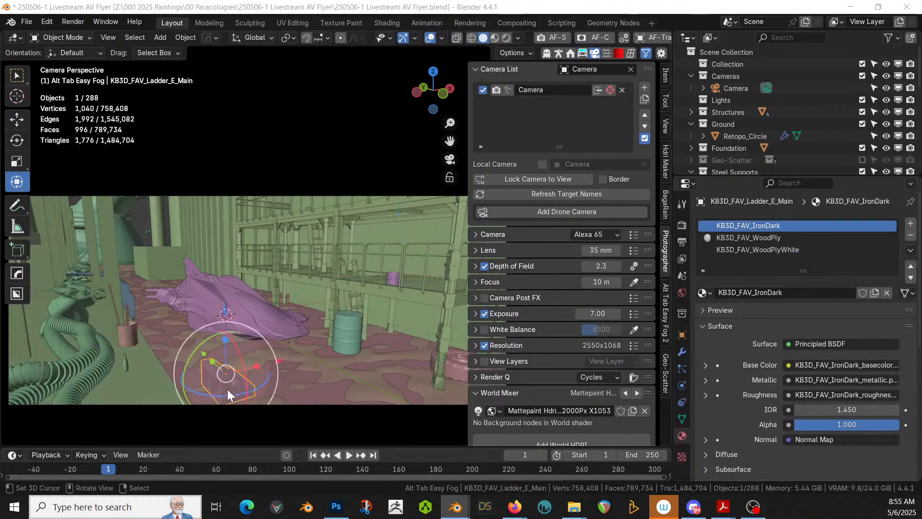
key(KP_Decimal)
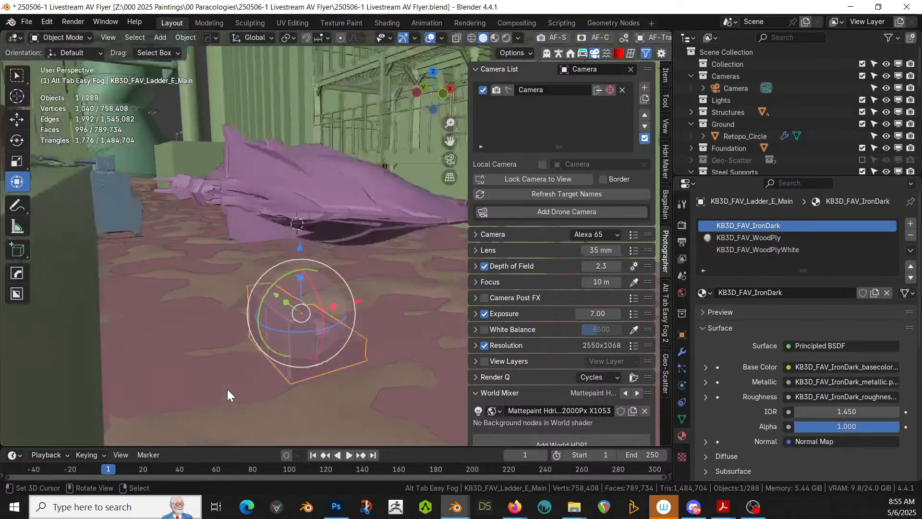
middle_drag(226, 389, 202, 402)
drag(412, 238, 283, 257)
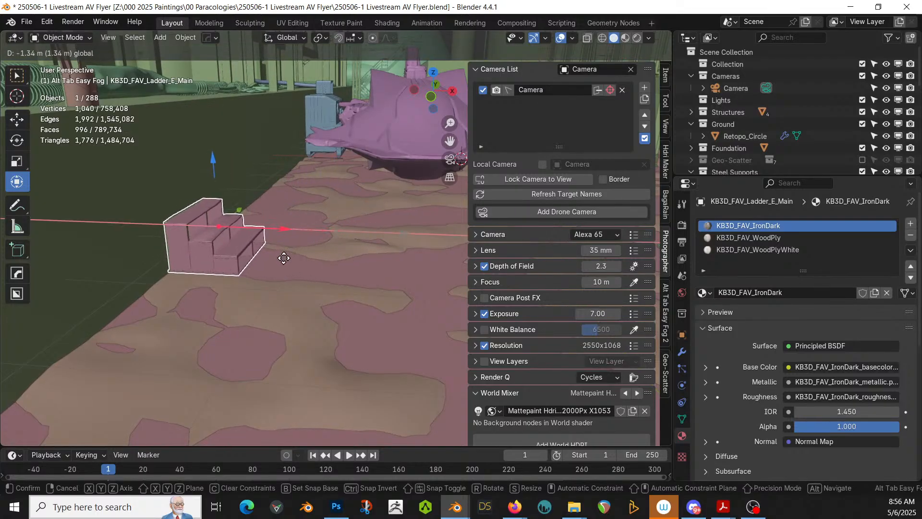
middle_drag(284, 258, 301, 245)
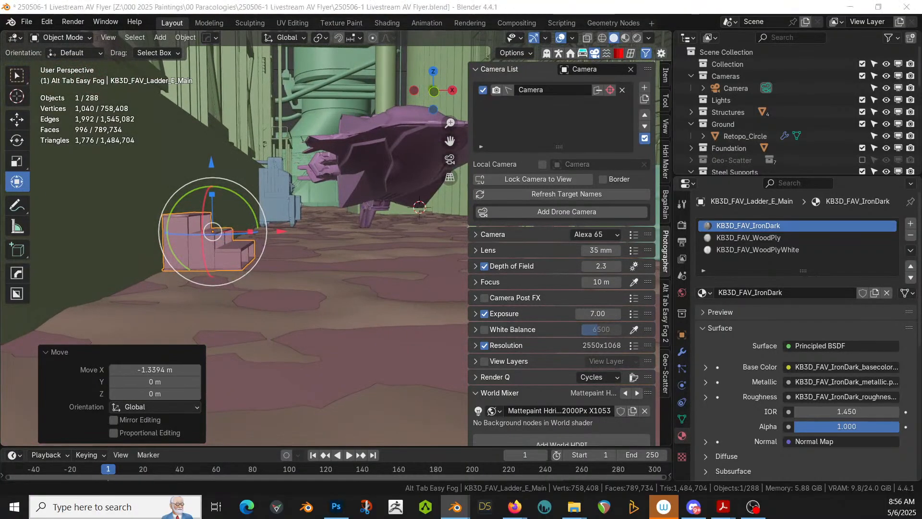
- Add KB3D_FAV_Ladder_C_Main beside the ledge, clear its rotation, and rotate it 90° around Z
drag(162, 139, 201, 221)
middle_drag(245, 240, 242, 347)
key(alt+r)
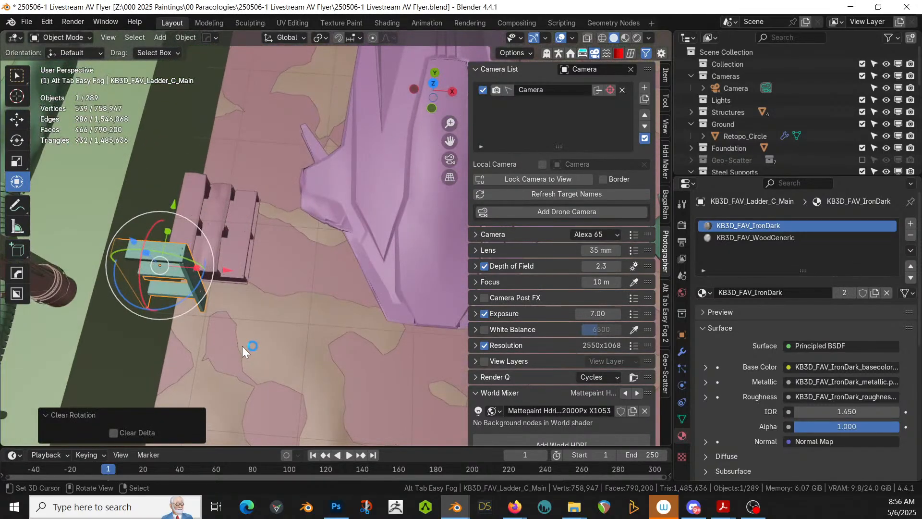
key(KP_7)
text(rz9)
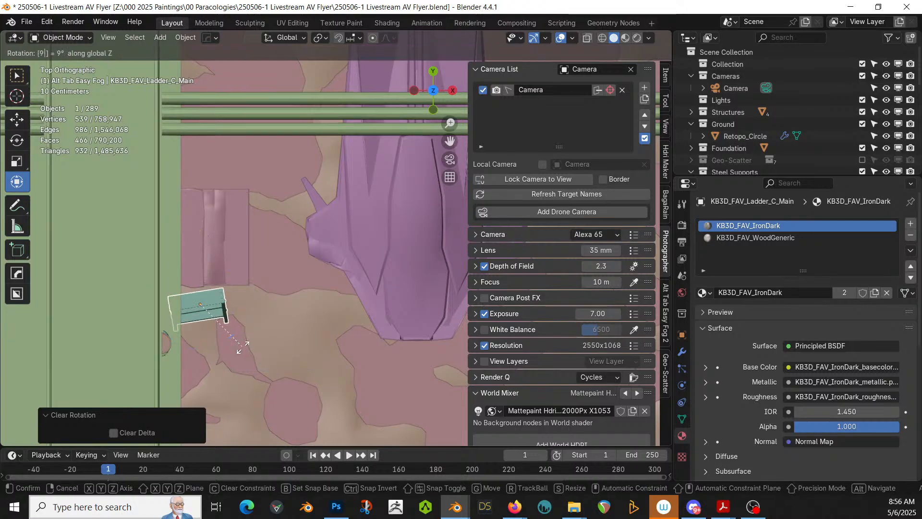
text(0)
key(Return)
- Move the new ladder about -0.08 m along X and 0.65 m along Y, over the stepped ladder
key(g)
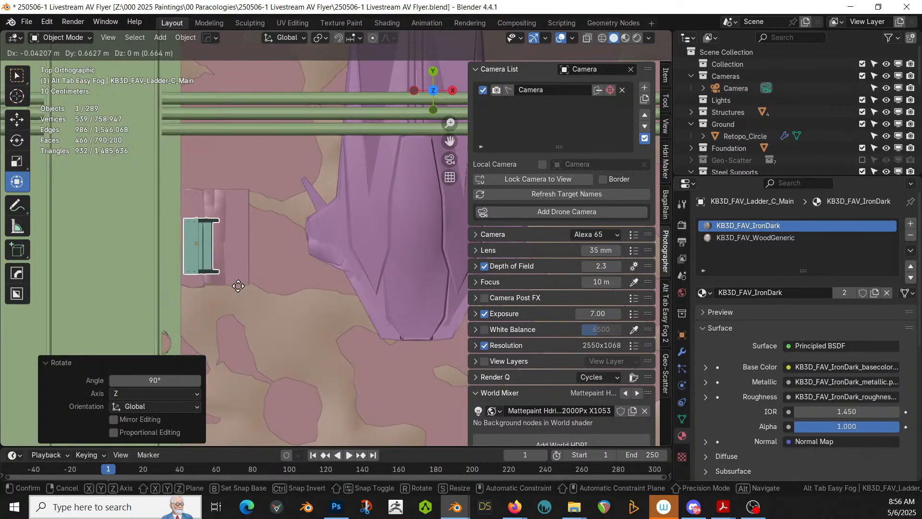
click(235, 287)
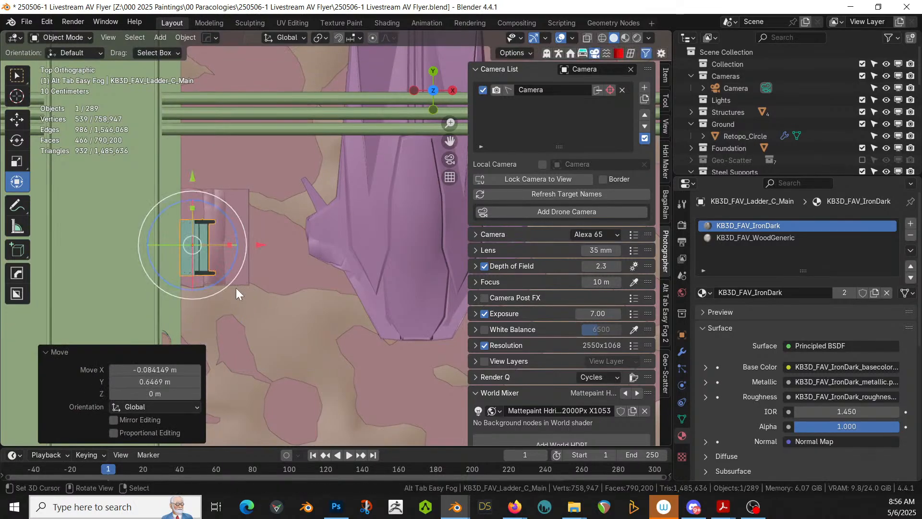
middle_drag(235, 287, 261, 180)
- Move the stepped KB3D_FAV_Ladder_E_Main about 0.19 m along X away from the ledge wall and save the file
click(192, 267)
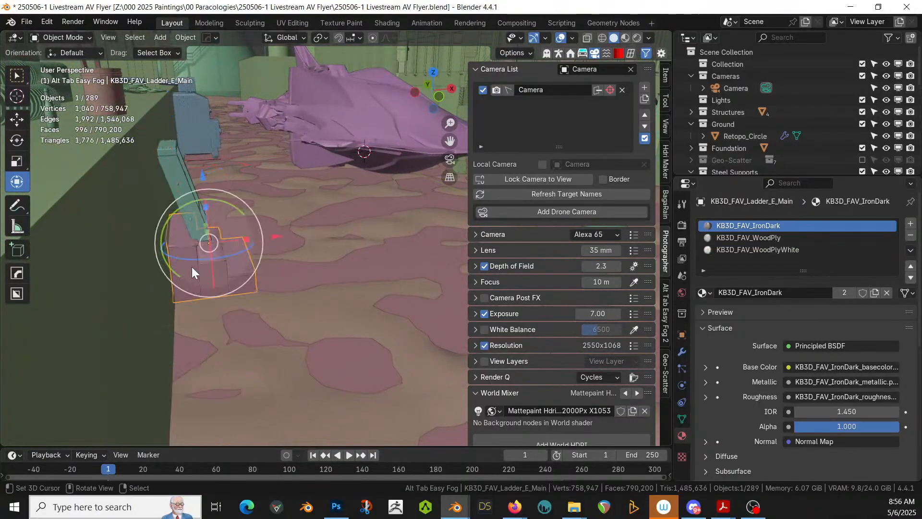
drag(275, 239, 293, 238)
middle_drag(293, 239, 262, 253)
key(ctrl+s)
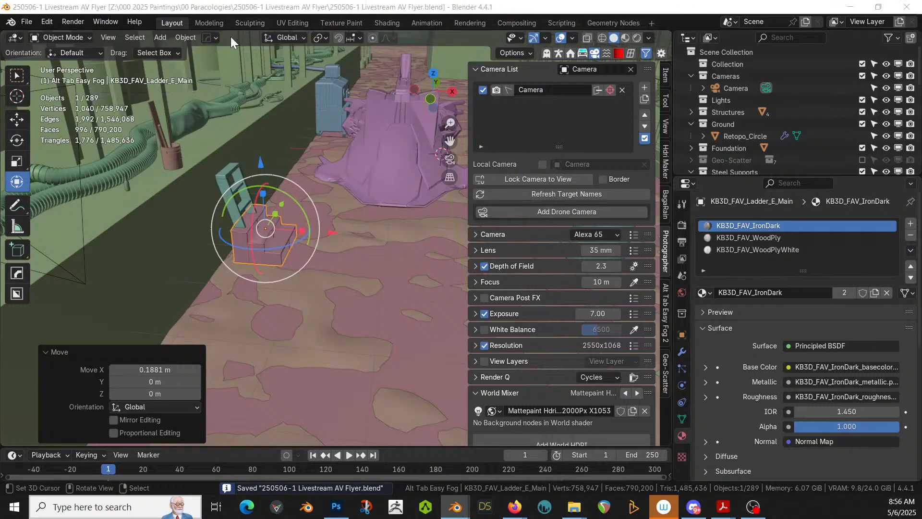
- From the camera view, place KB3D_FAV_Tank_A_Main on the ledge behind the coiled hoses and check its placement
scroll(258, 63, down, 5)
key(KP_0)
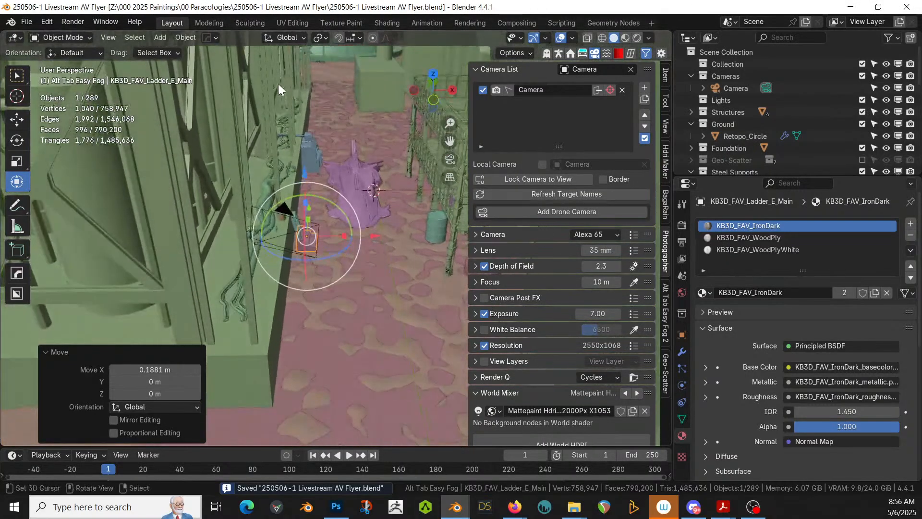
scroll(265, 103, down, 2)
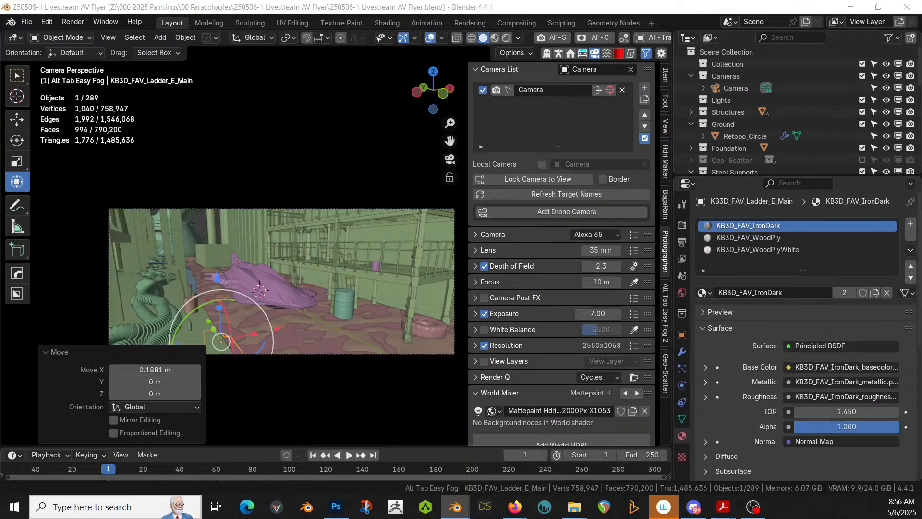
drag(115, 1, 128, 295)
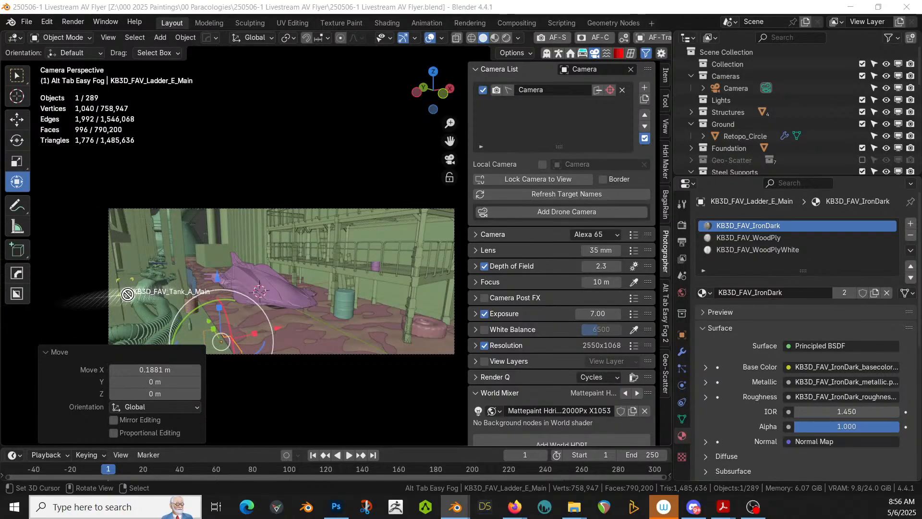
drag(208, 282, 212, 281)
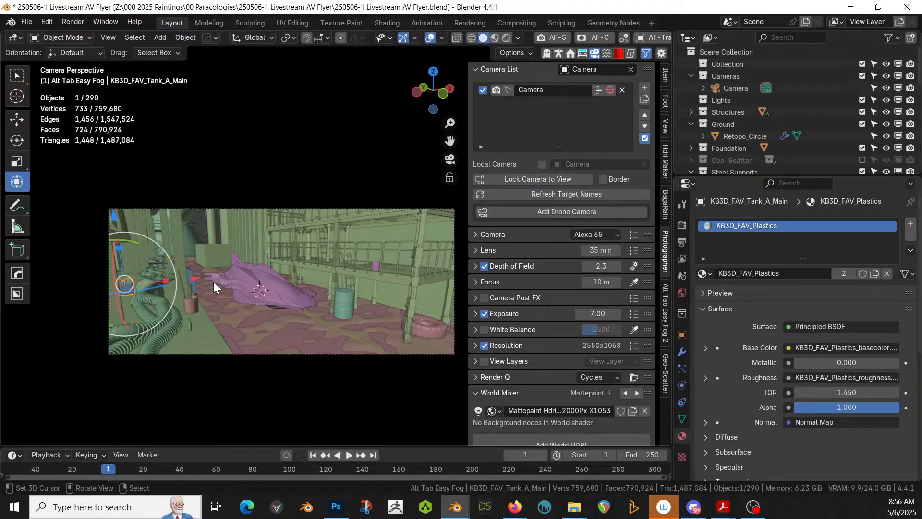
key(KP_Decimal)
middle_drag(220, 288, 152, 317)
scroll(237, 300, down, 4)
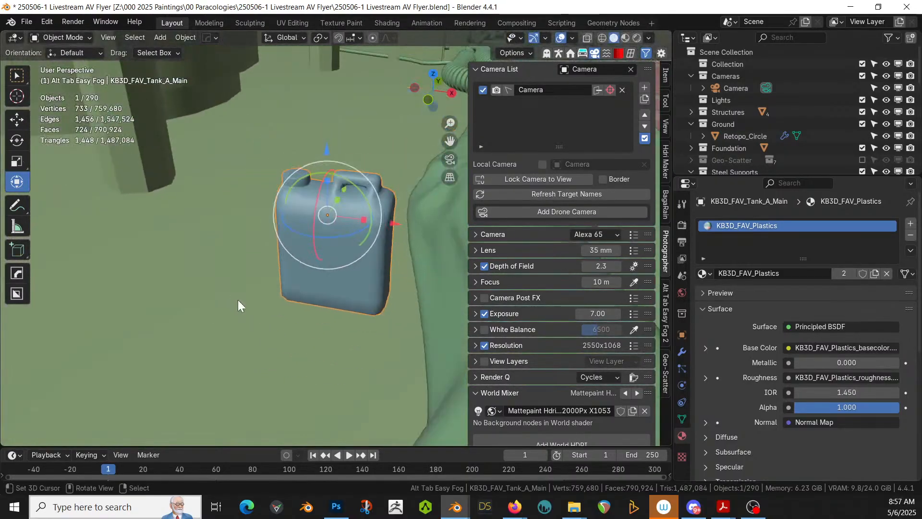
middle_drag(238, 299, 311, 247)
key(KP_0)
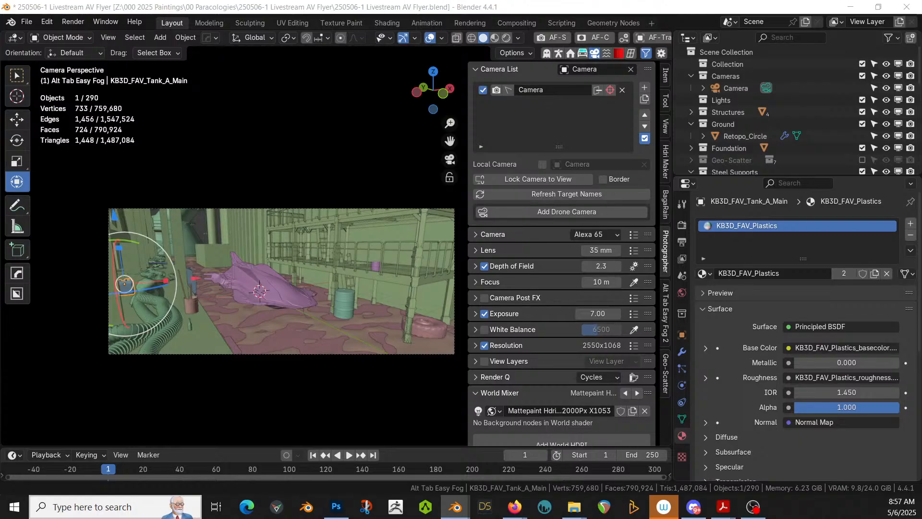
- Place KB3D_FAV_WoodenPalete_A_Main on the ground beneath the scaffolding, near the barrel, and clear its rotation
drag(557, 48, 381, 317)
key(alt+r)
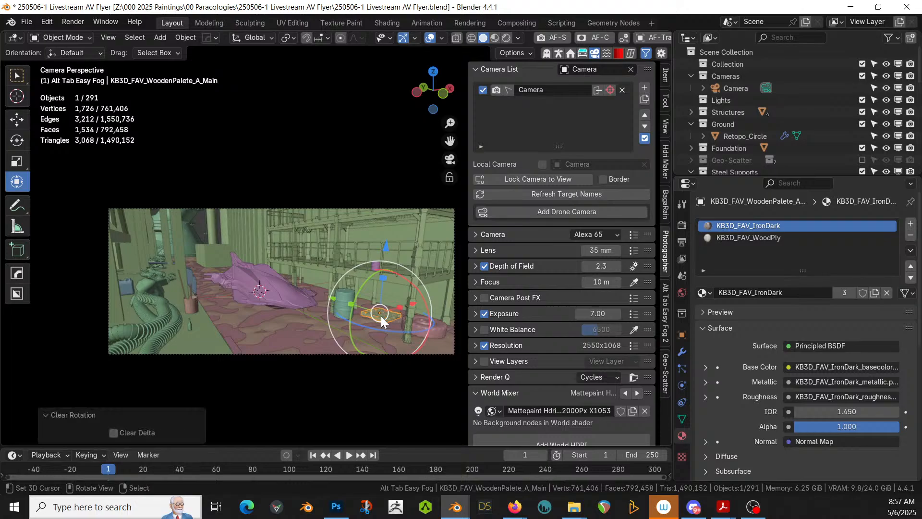
key(KP_Decimal)
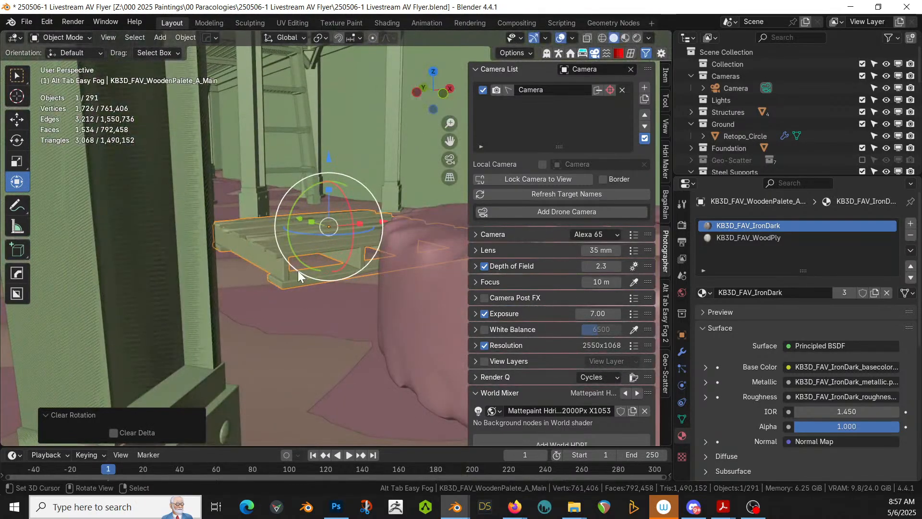
- Move the wooden pallet into the Structures collection and save the file from the camera view
key(m)
click(274, 270)
middle_drag(272, 270, 329, 260)
key(KP_0)
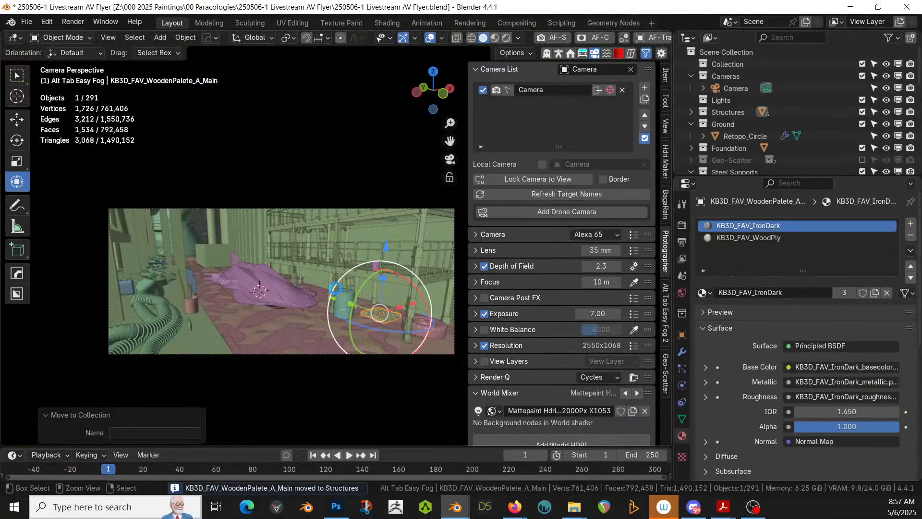
key(ctrl+s)
- Find the file's missing textures in E:\00 3D ASSETS\Kitbash3D - Favelas\Native\KB3DTextures and save the file
click(27, 24)
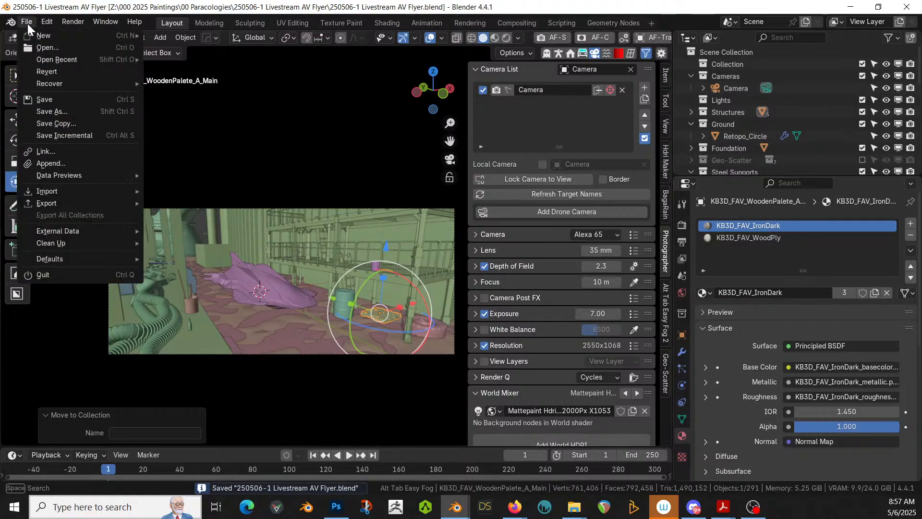
mouse_move(78, 229)
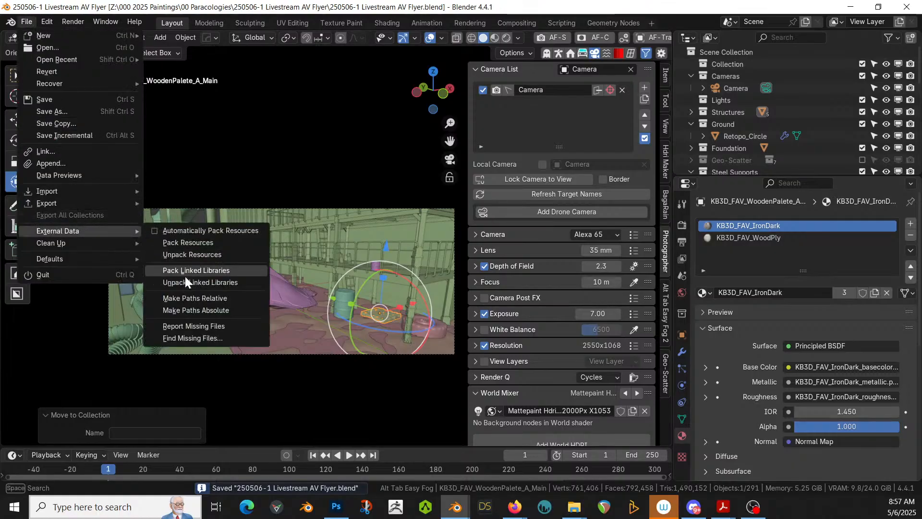
click(209, 336)
click(155, 139)
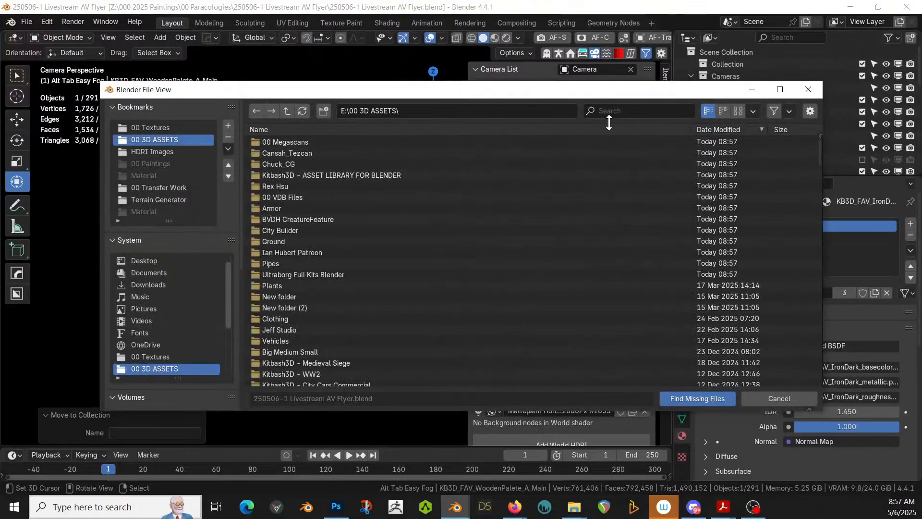
click(624, 111)
text(fav)
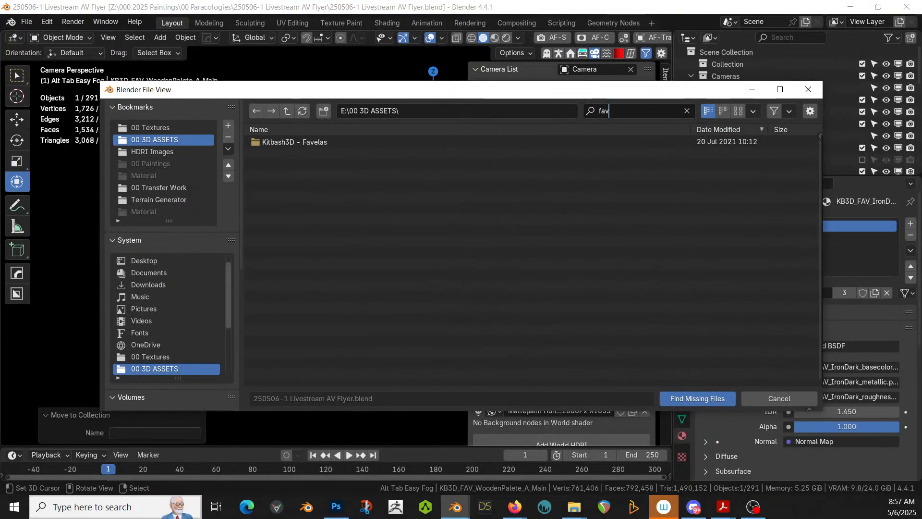
double_click(294, 143)
double_click(274, 142)
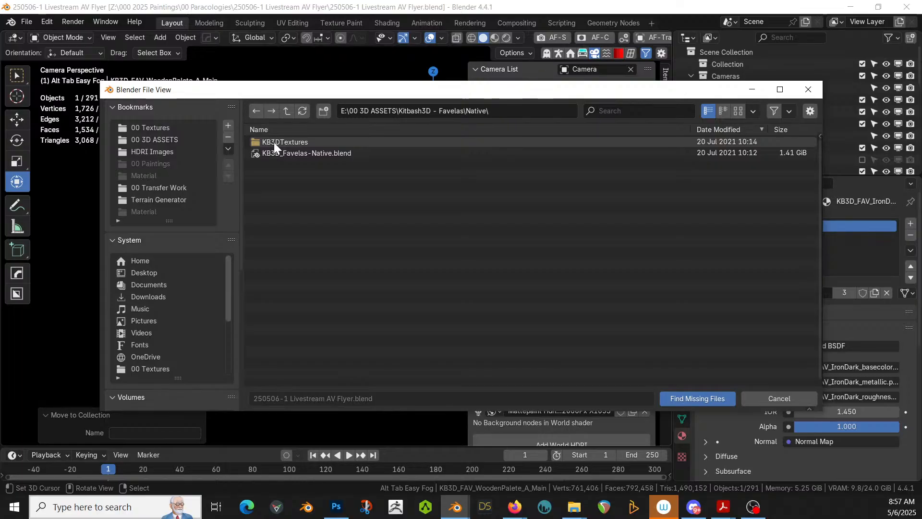
double_click(280, 142)
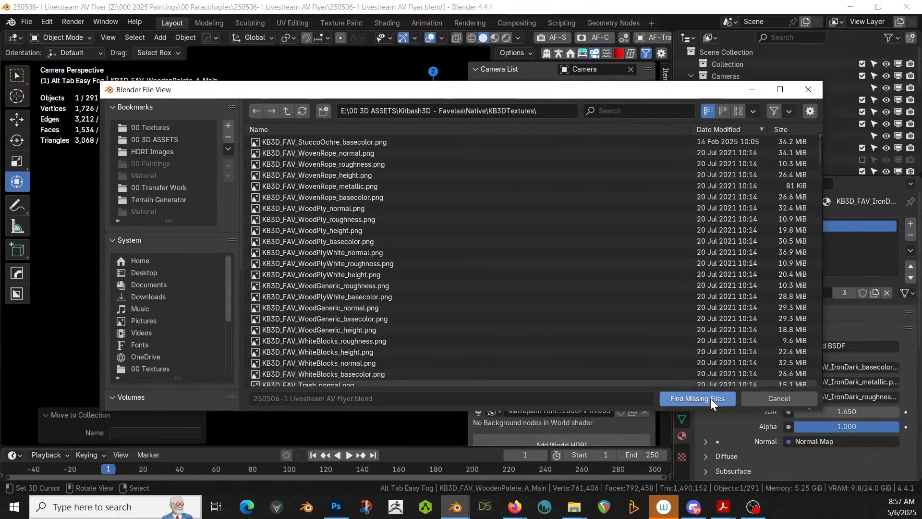
click(710, 398)
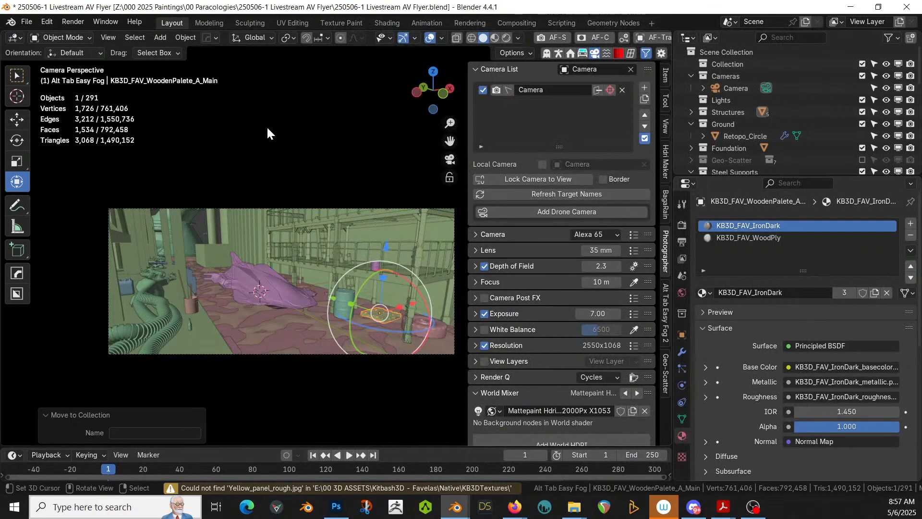
key(ctrl+s)
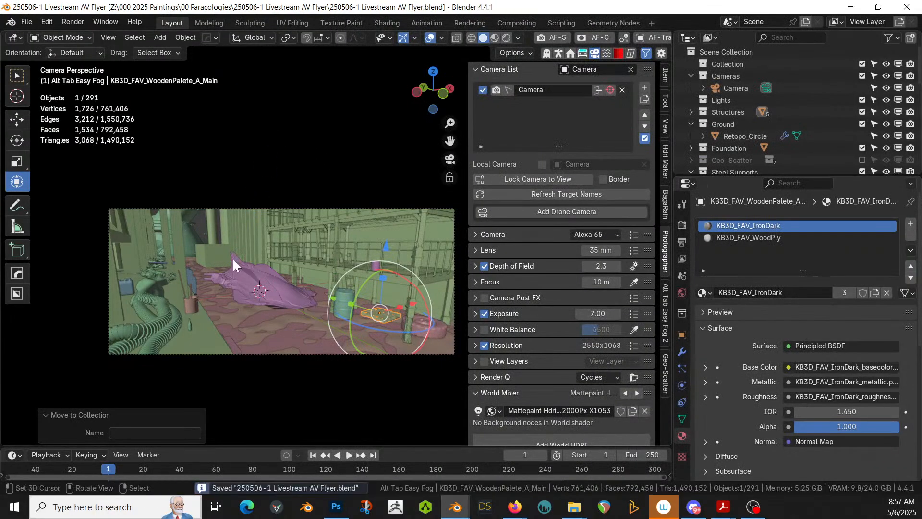
- Replace the KB3D_FAV_DarkGlass material on the ledge bottle with the Beer Glass preset from Realtime Materials and save the file
click(192, 324)
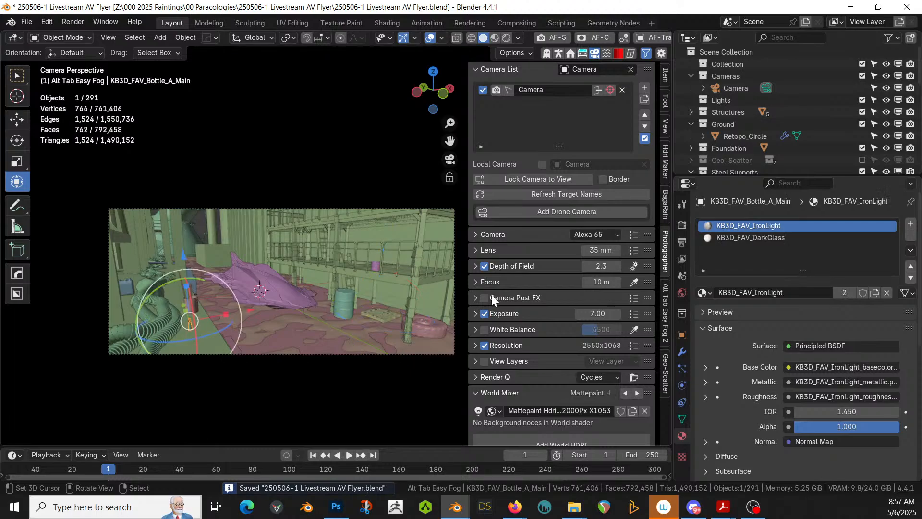
click(763, 238)
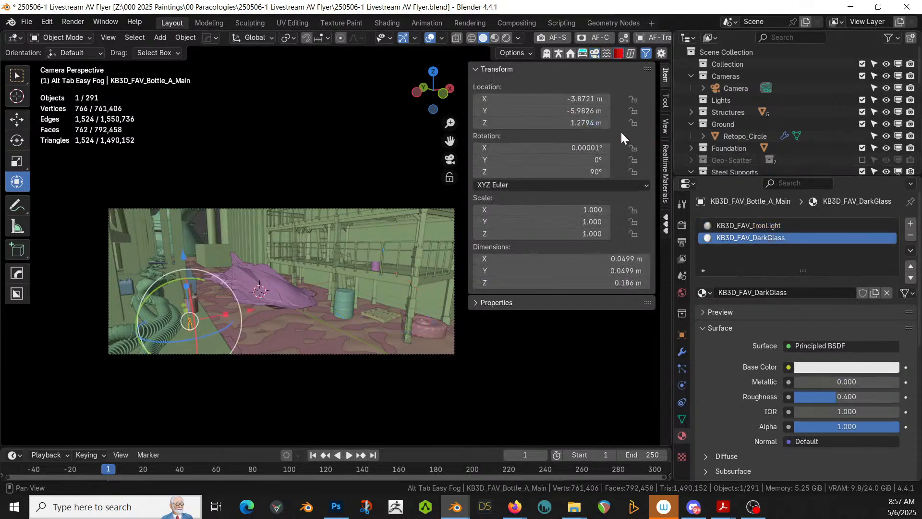
click(665, 170)
click(556, 87)
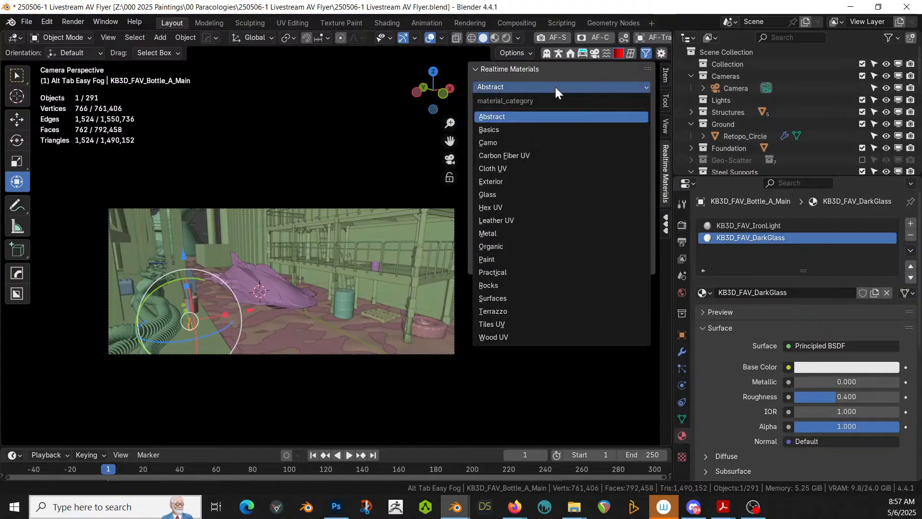
click(494, 194)
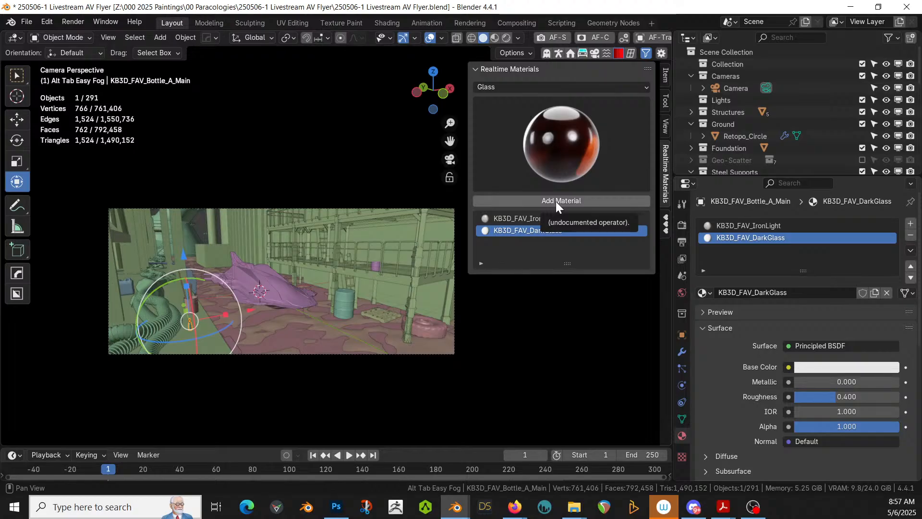
click(555, 201)
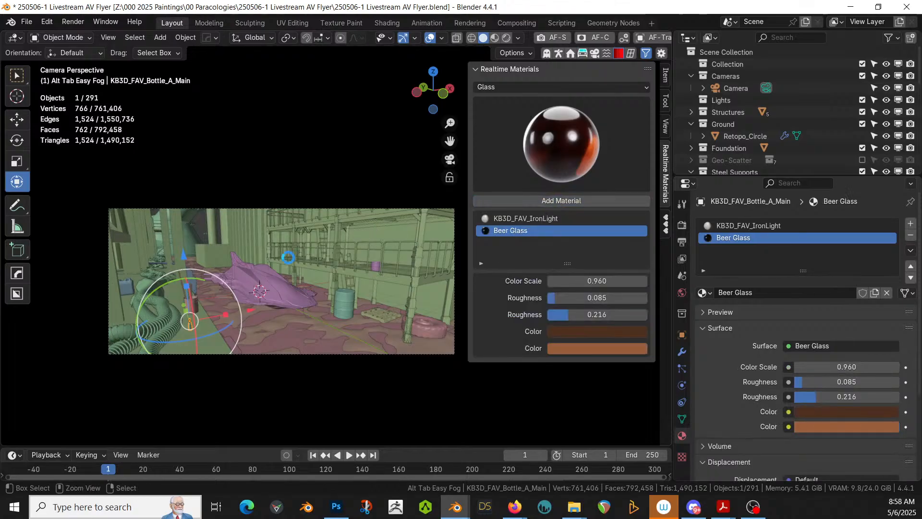
key(ctrl+s)
- In rendered shading, place a linked duplicate of the beer bottle on the ledge, about 0.11 m along both X and Y
key(z)
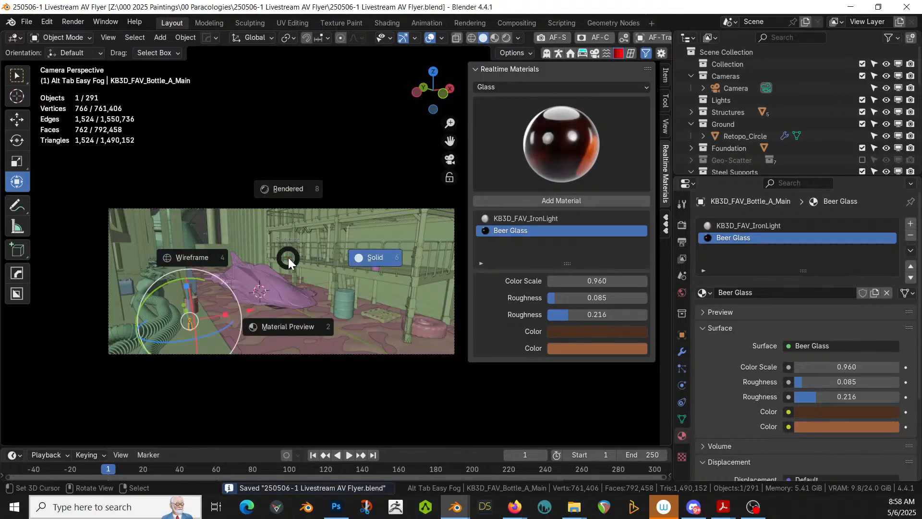
key(8)
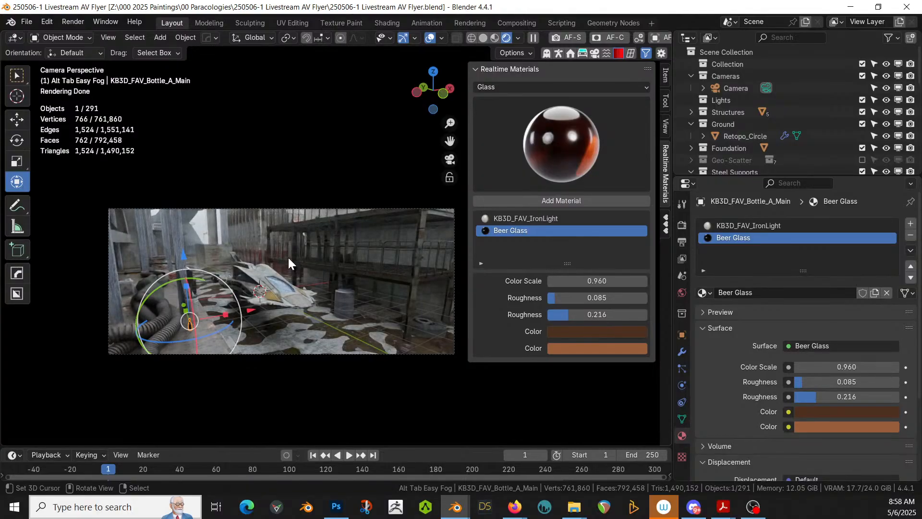
scroll(287, 256, up, 2)
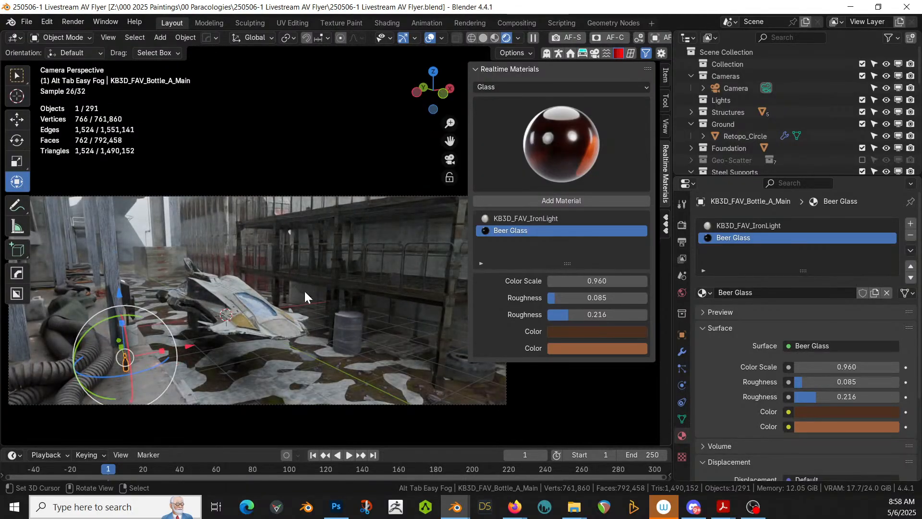
shift+middle_drag(305, 289, 322, 241)
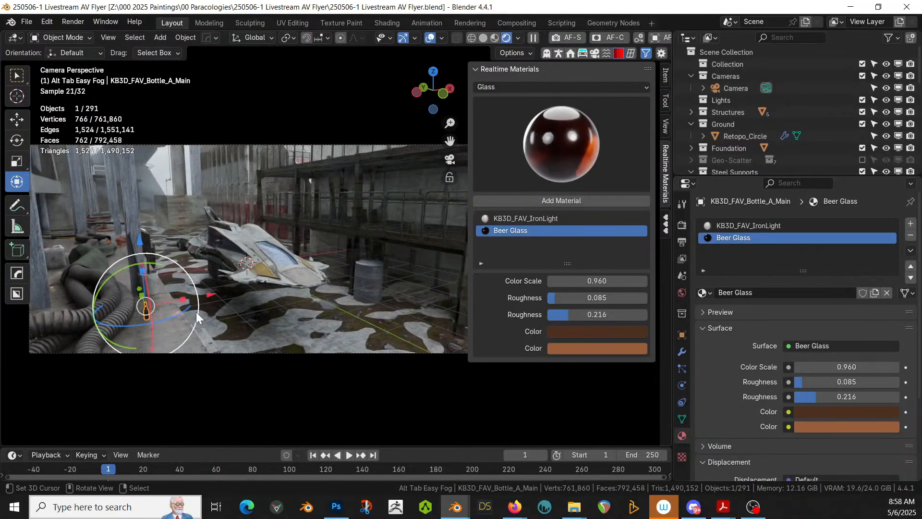
key(KP_Decimal)
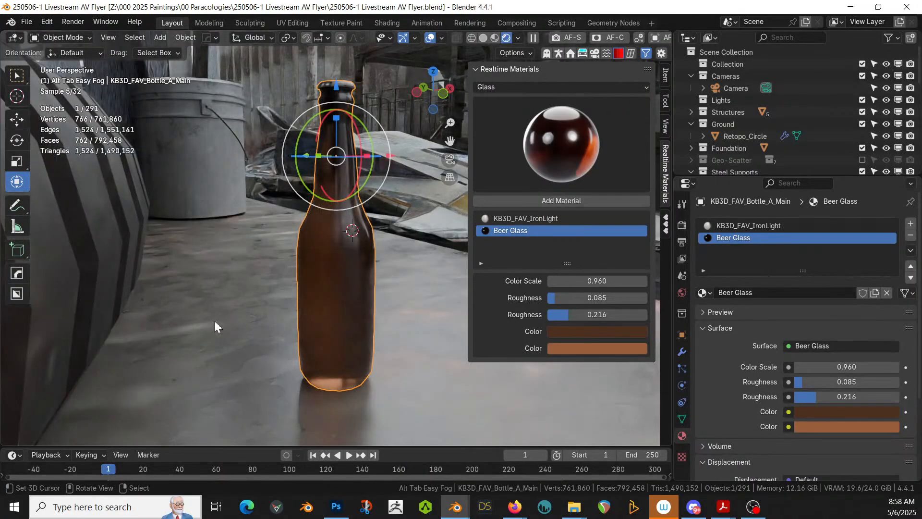
shift+middle_drag(323, 316, 278, 340)
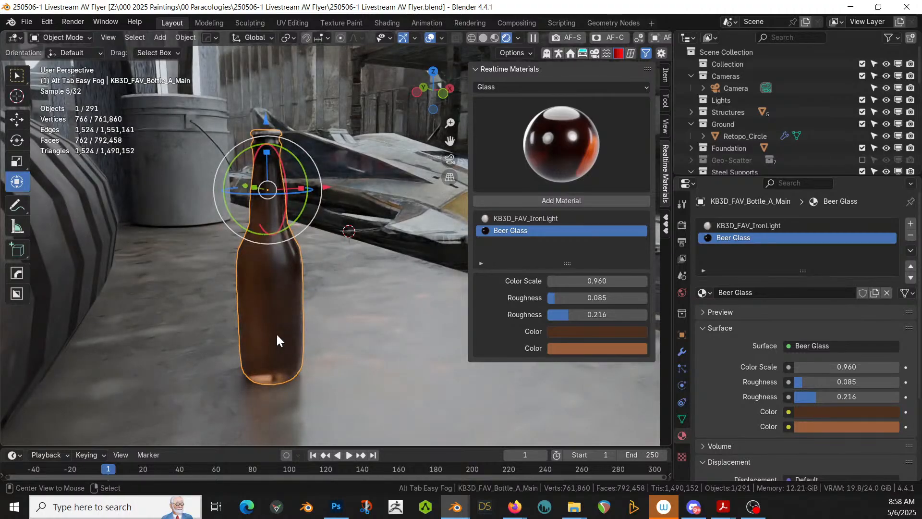
key(alt+d)
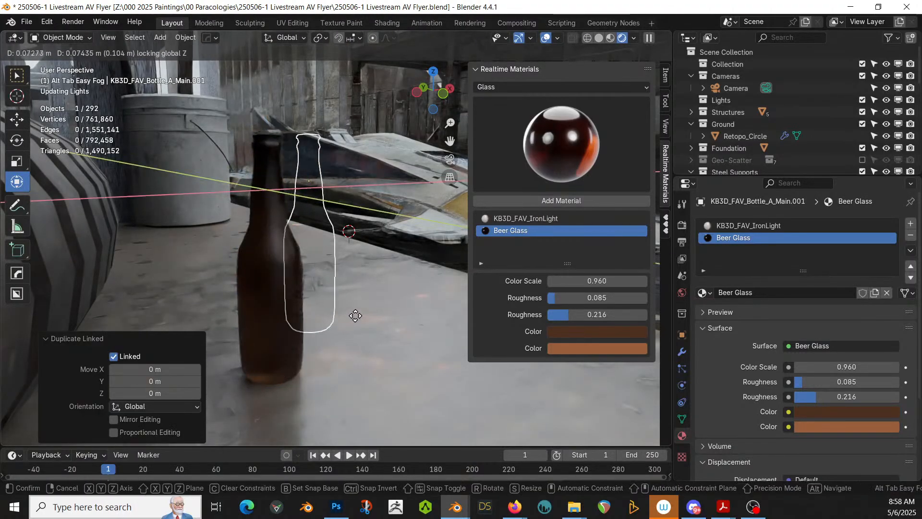
click(365, 314)
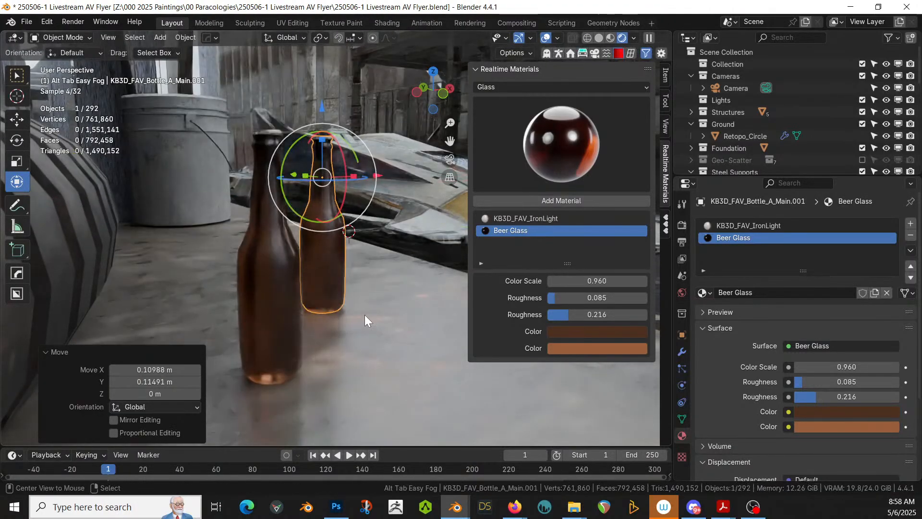
- Make a linked duplicate of the second bottle and move it about 0.03 m along X and -0.07 m along Y
key(alt+d)
click(365, 315)
key(g)
key(shift+z)
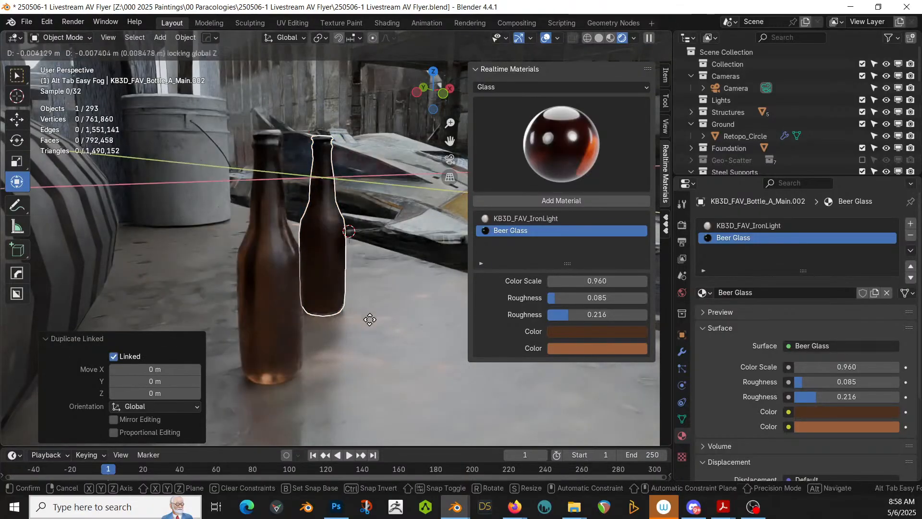
click(423, 320)
- Add another linked bottle duplicate about 0.09 m along X and 0.05 m along Y, check the camera view and save the file
middle_drag(382, 321, 299, 321)
key(alt+d)
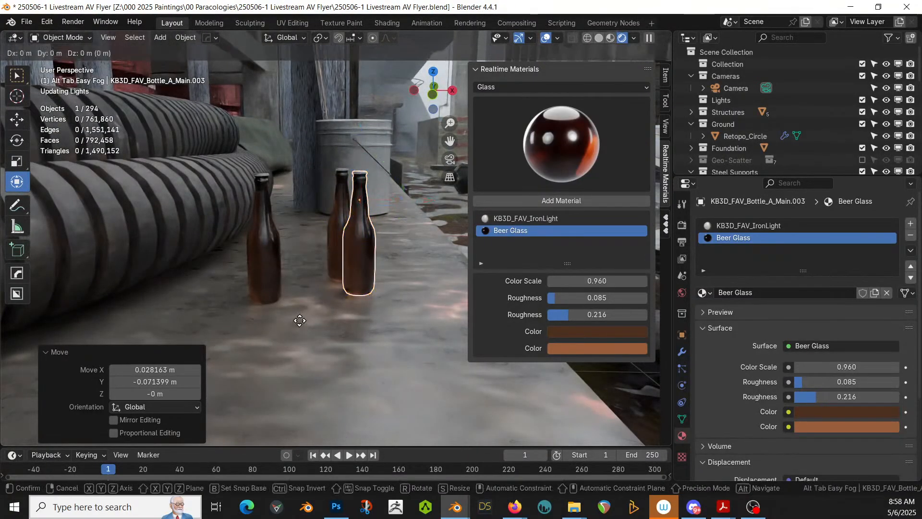
key(Escape)
key(g)
key(shift+z)
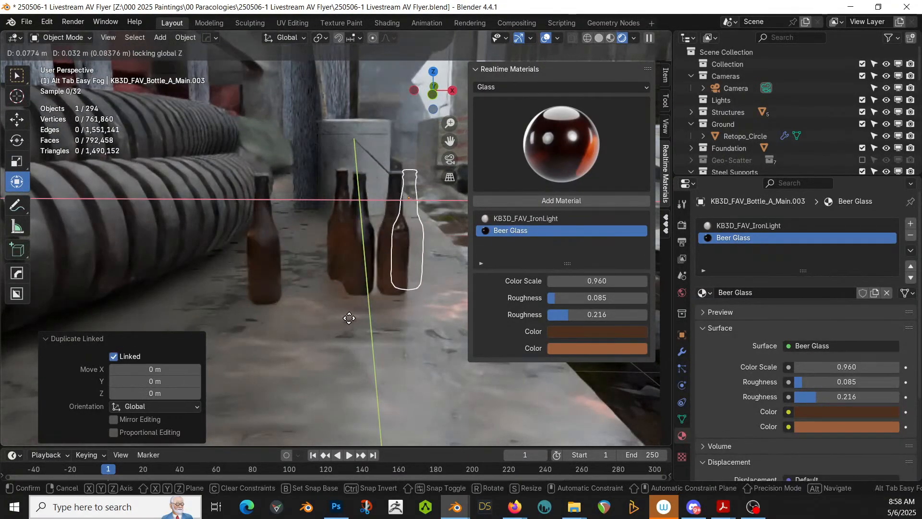
click(353, 318)
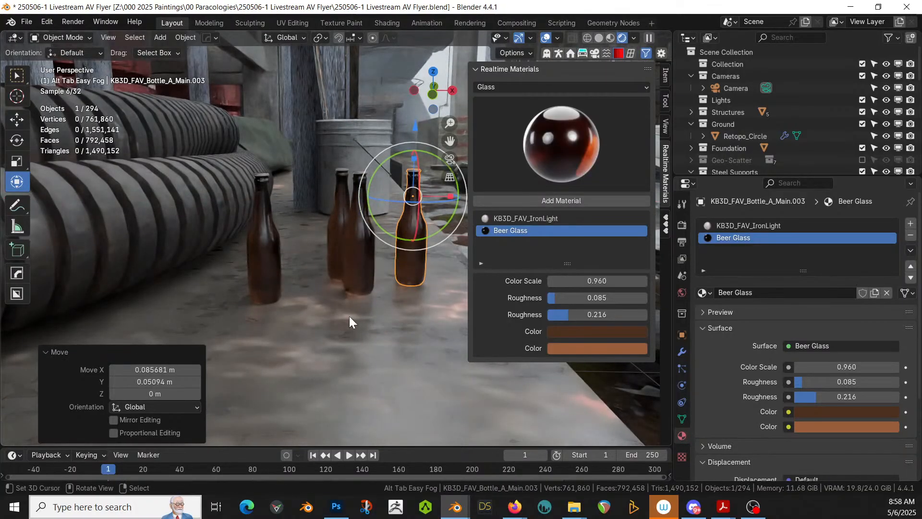
key(KP_0)
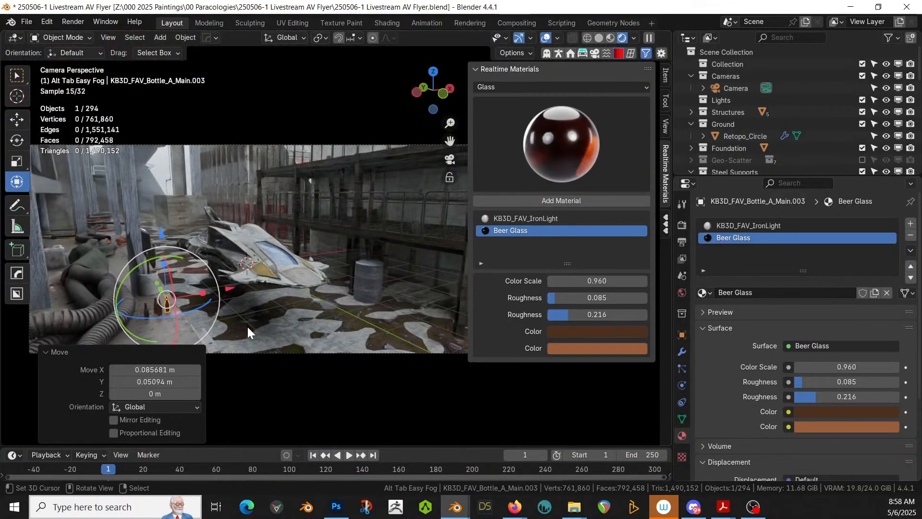
click(216, 331)
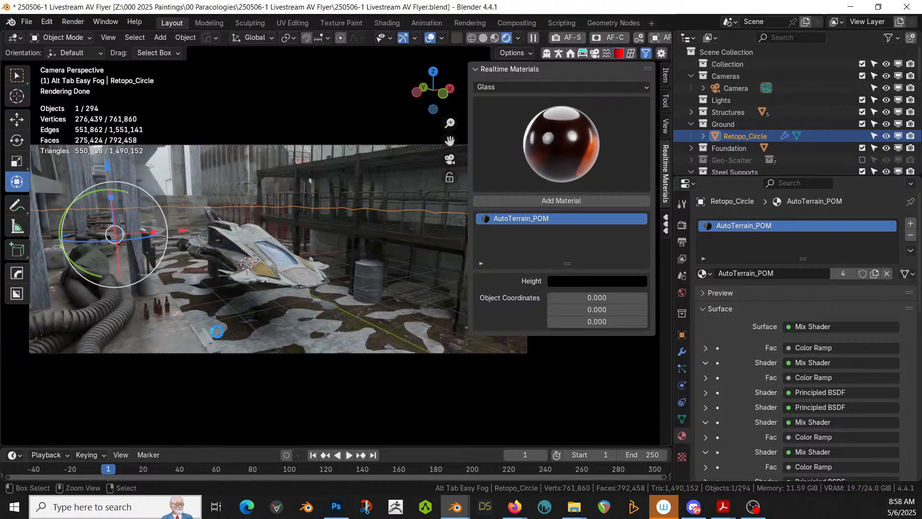
key(ctrl+s)
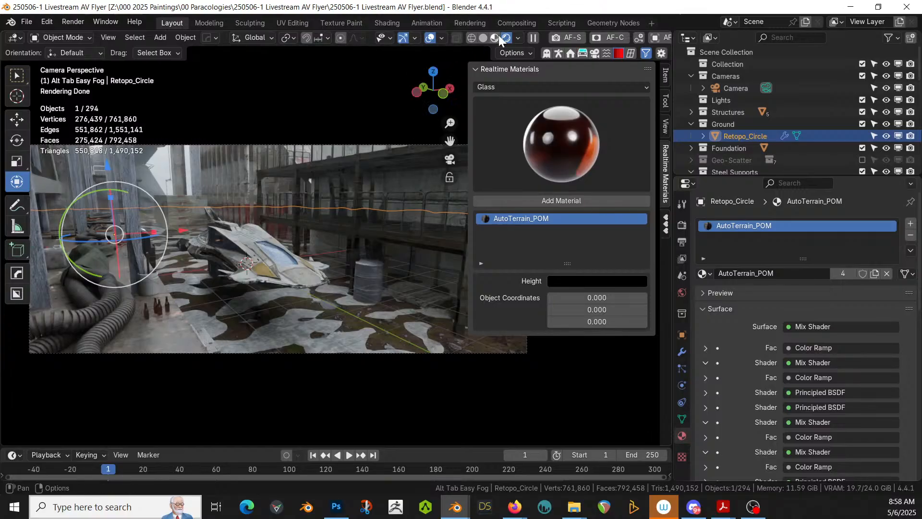
- Temporarily enable the Geo-Scatter collection to check the ground debris in the rendered camera view, saving the file
click(483, 37)
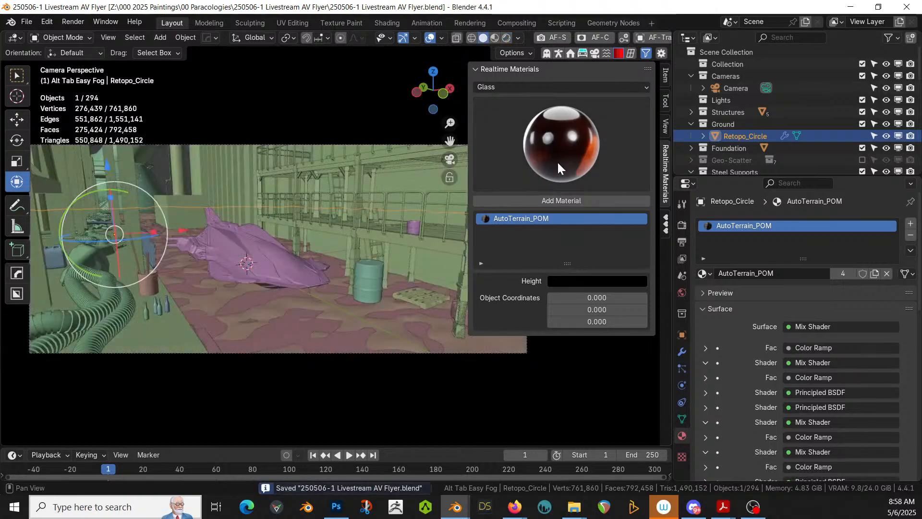
click(861, 160)
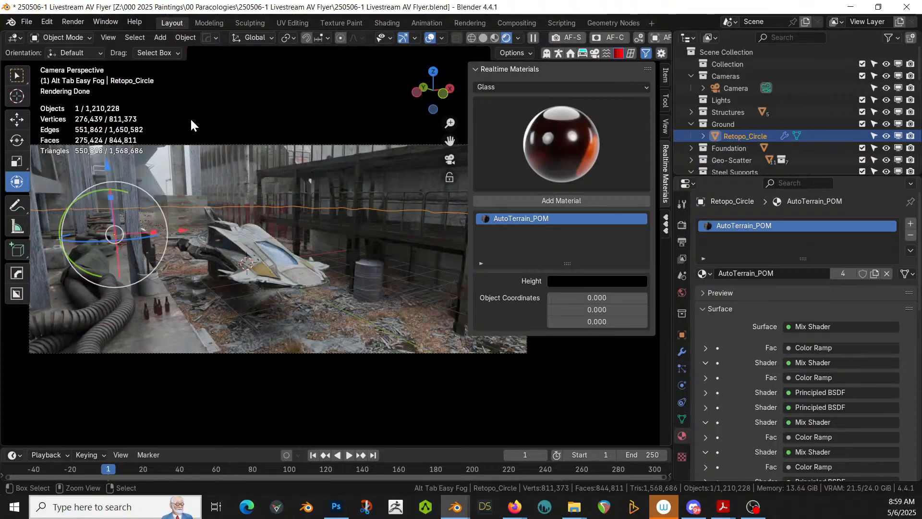
key(ctrl+s)
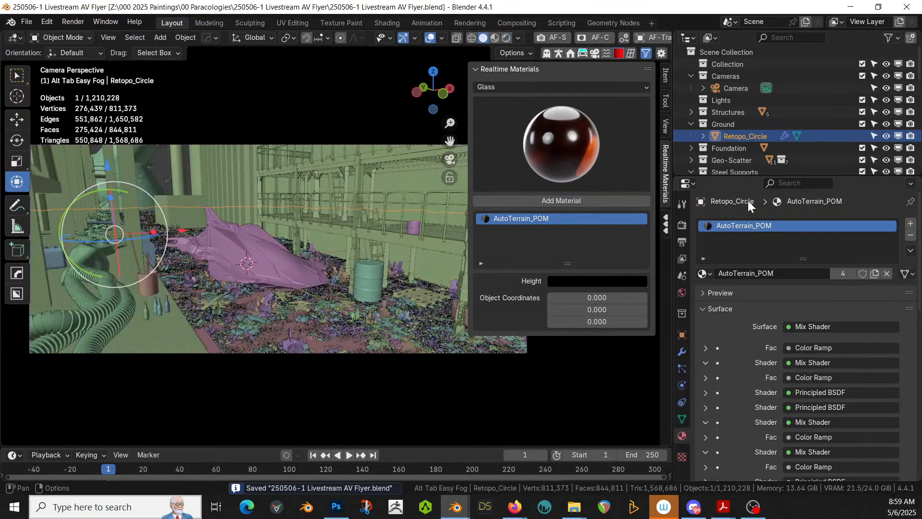
right_click(232, 248)
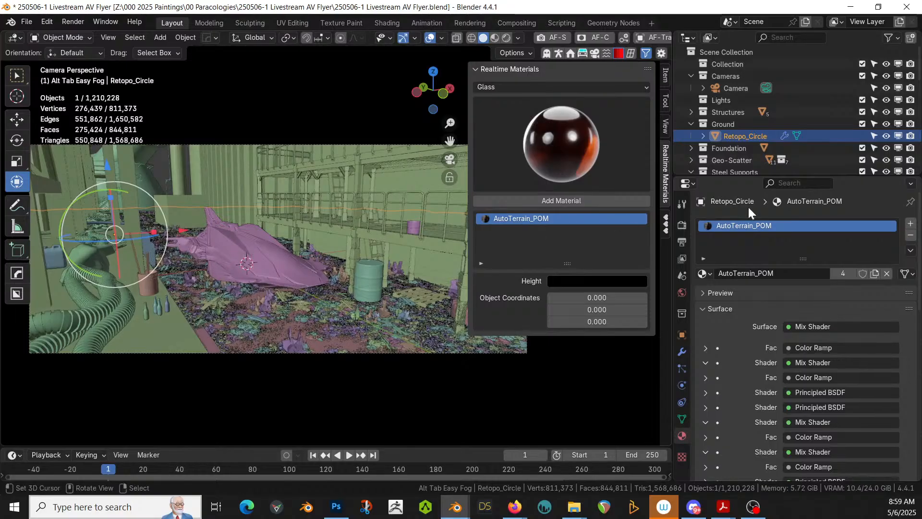
click(860, 159)
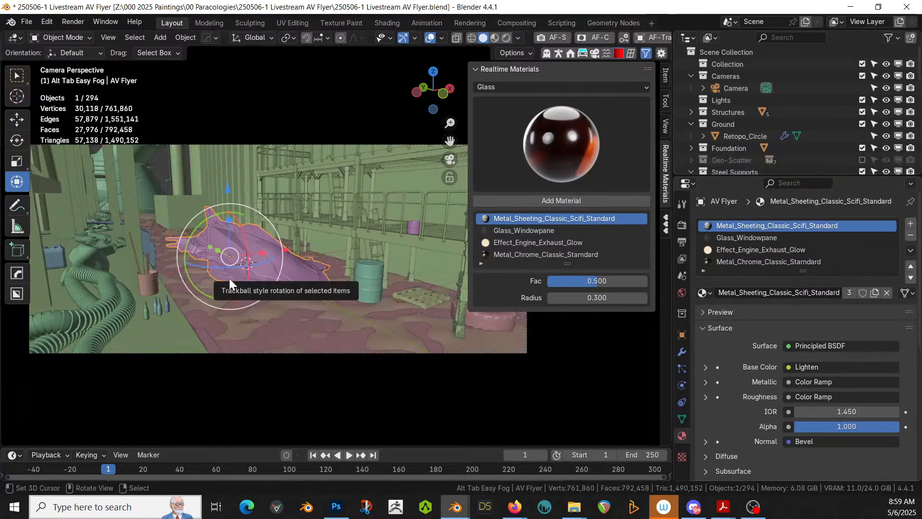
- Examine the AV Flyer in local view, and survey the full scene around it from above
key(KP_Divide)
scroll(229, 279, up, 3)
middle_drag(229, 281, 242, 407)
key(KP_Divide)
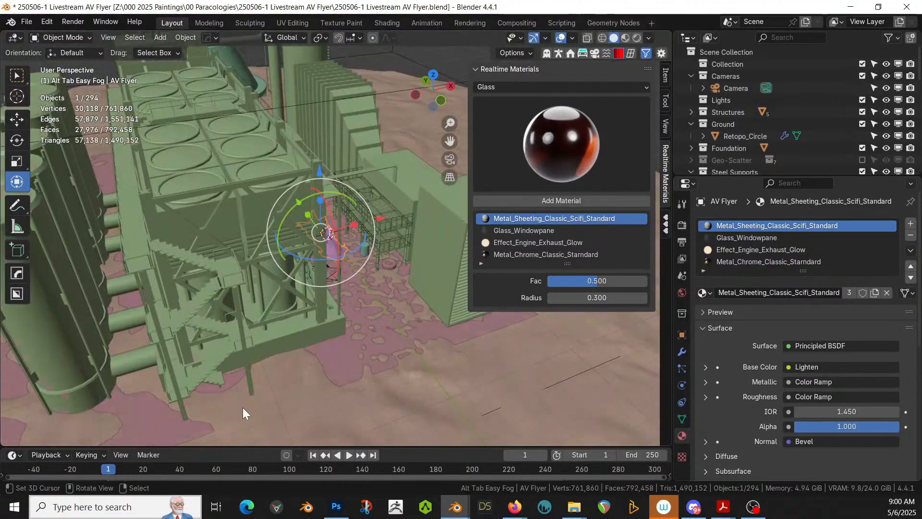
scroll(243, 407, down, 5)
middle_drag(342, 302, 286, 315)
scroll(287, 314, up, 5)
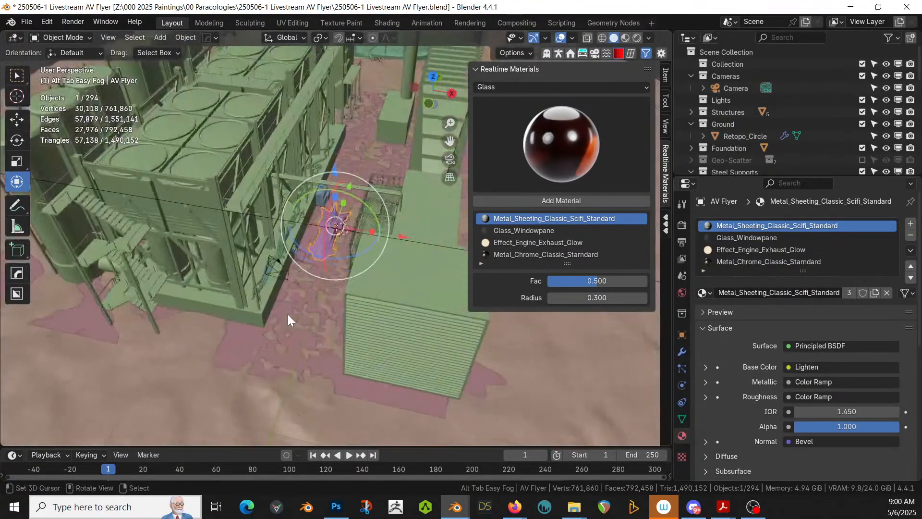
- Select the Filtrationstation.002 balcony beside the AV Flyer and examine it up close and through the scene camera
middle_drag(324, 349, 395, 274)
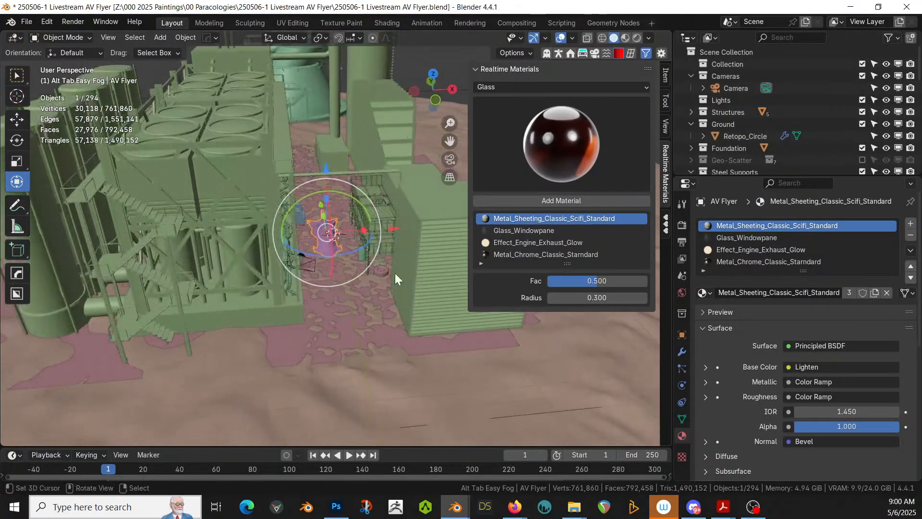
click(376, 224)
scroll(375, 223, up, 3)
scroll(375, 223, up, 2)
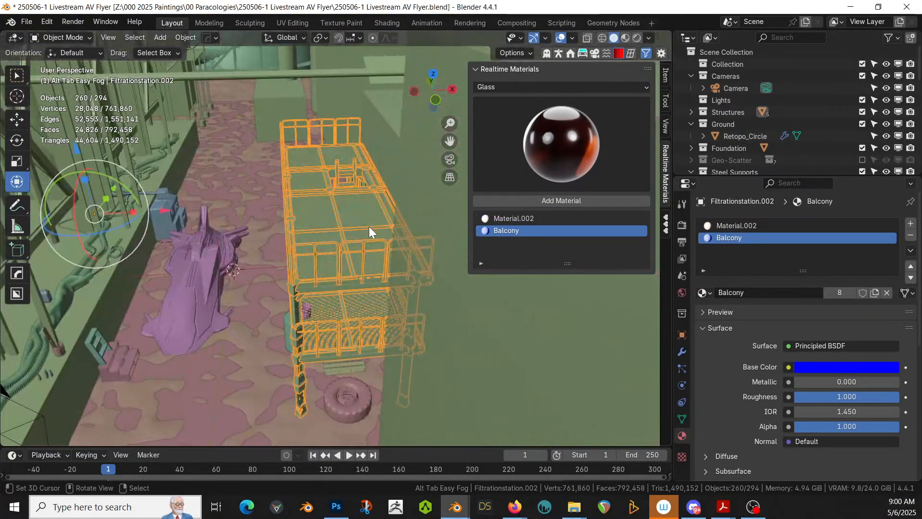
middle_drag(369, 226, 370, 260)
scroll(372, 232, up, 3)
scroll(370, 261, down, 6)
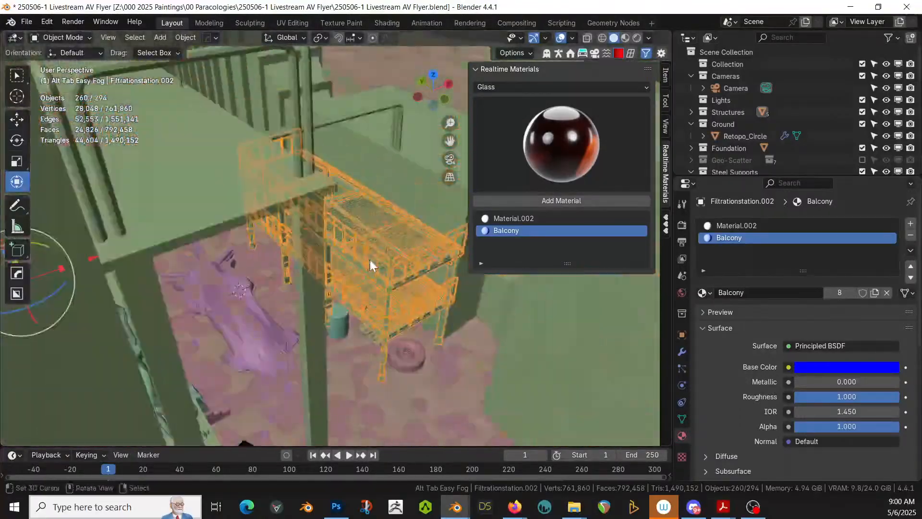
key(KP_0)
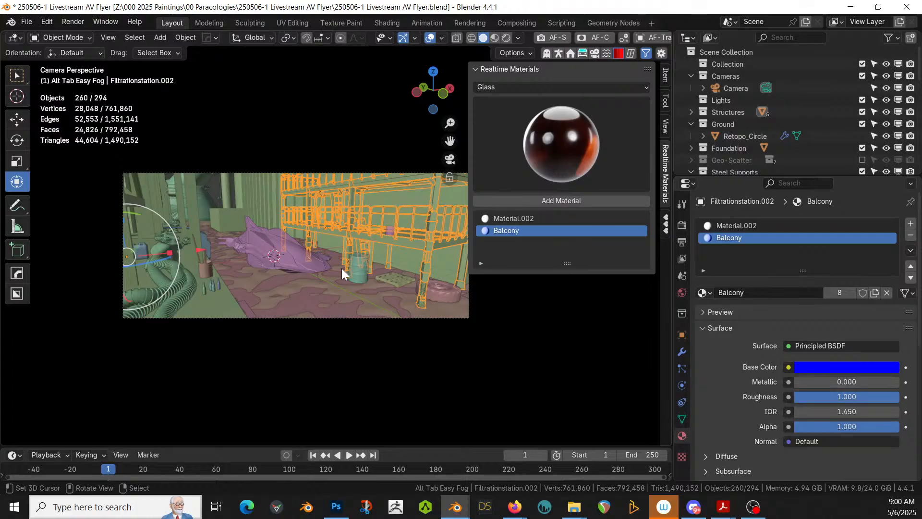
- Examine the ground props around the AV Flyer and balcony from several angles, and check the layout in the camera view
key(KP_0)
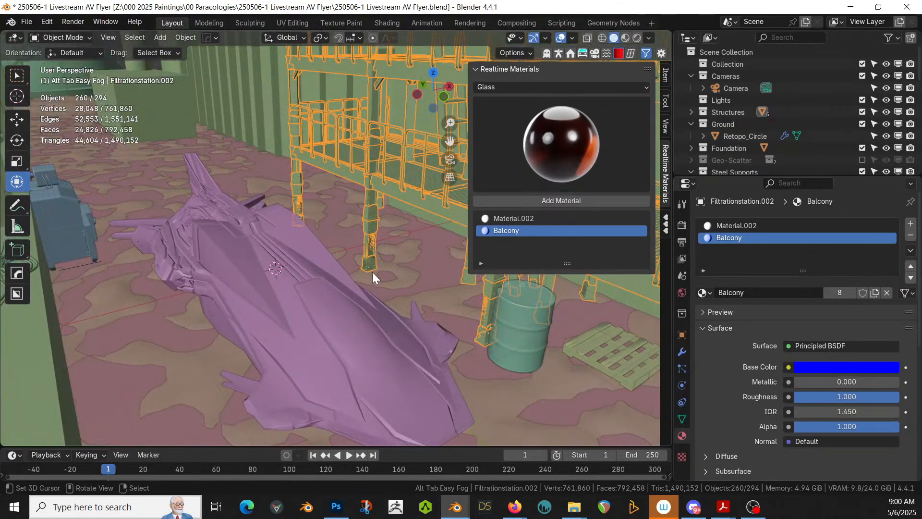
middle_drag(373, 272, 321, 292)
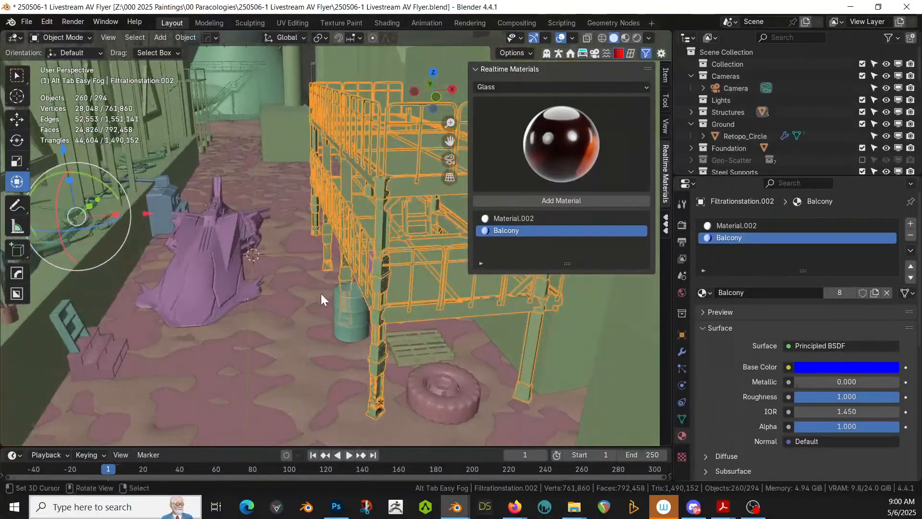
scroll(321, 293, down, 10)
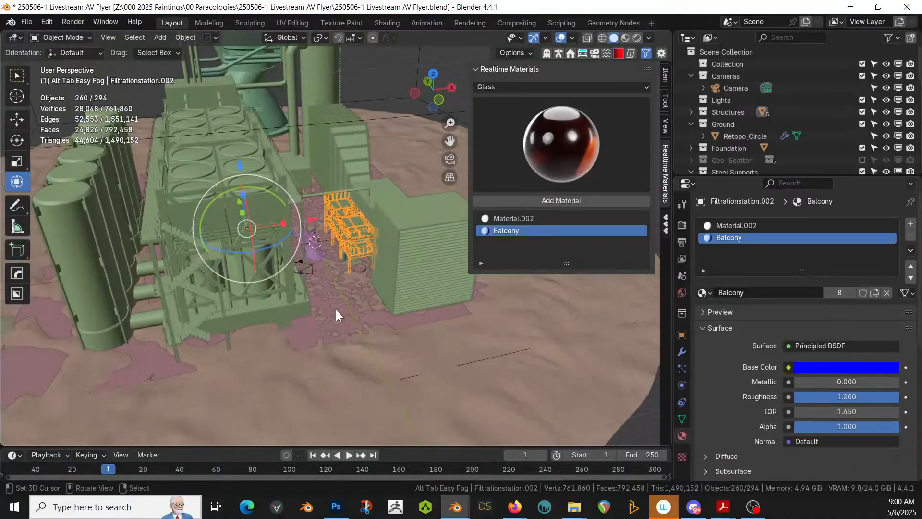
scroll(336, 310, up, 10)
middle_drag(336, 309, 293, 274)
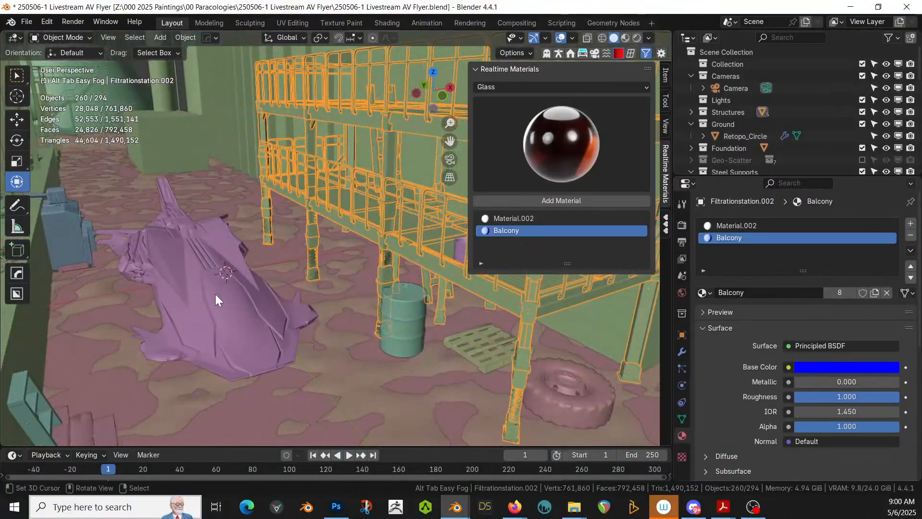
middle_drag(216, 294, 222, 320)
scroll(224, 285, up, 3)
scroll(186, 318, down, 4)
scroll(225, 321, down, 2)
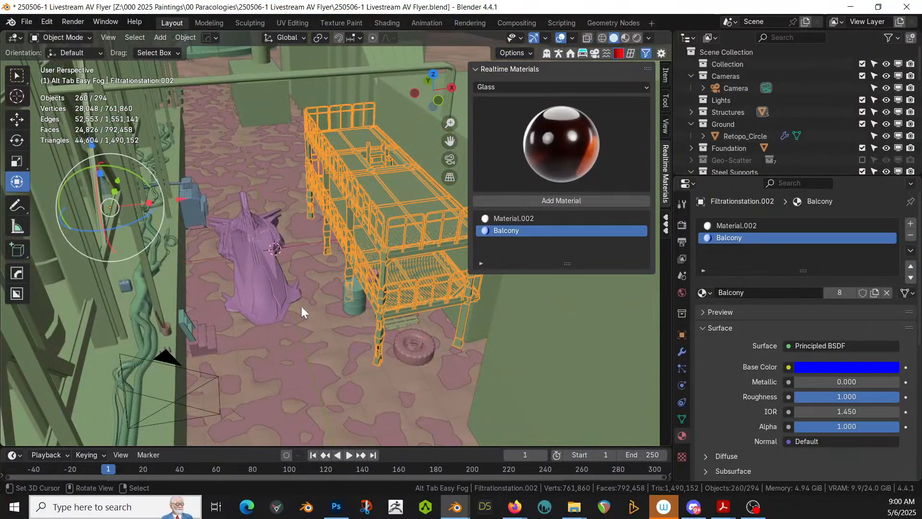
middle_drag(301, 307, 318, 302)
key(KP_0)
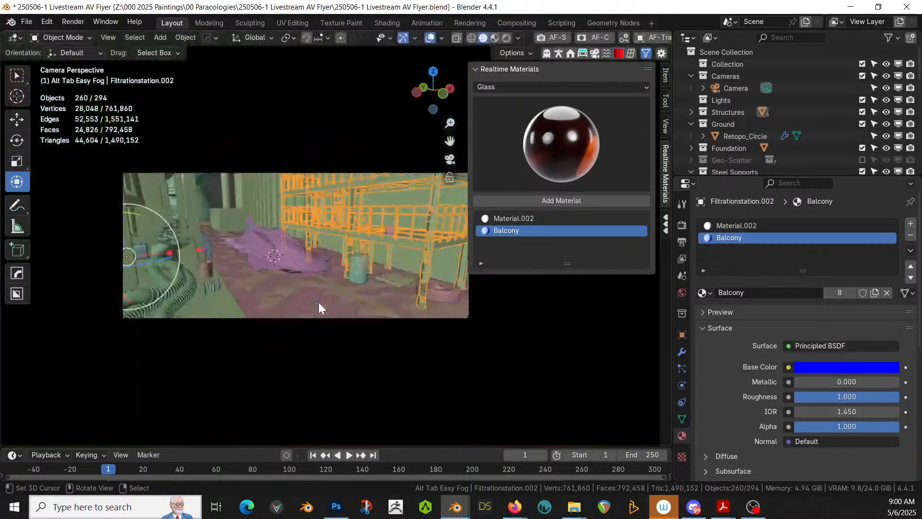